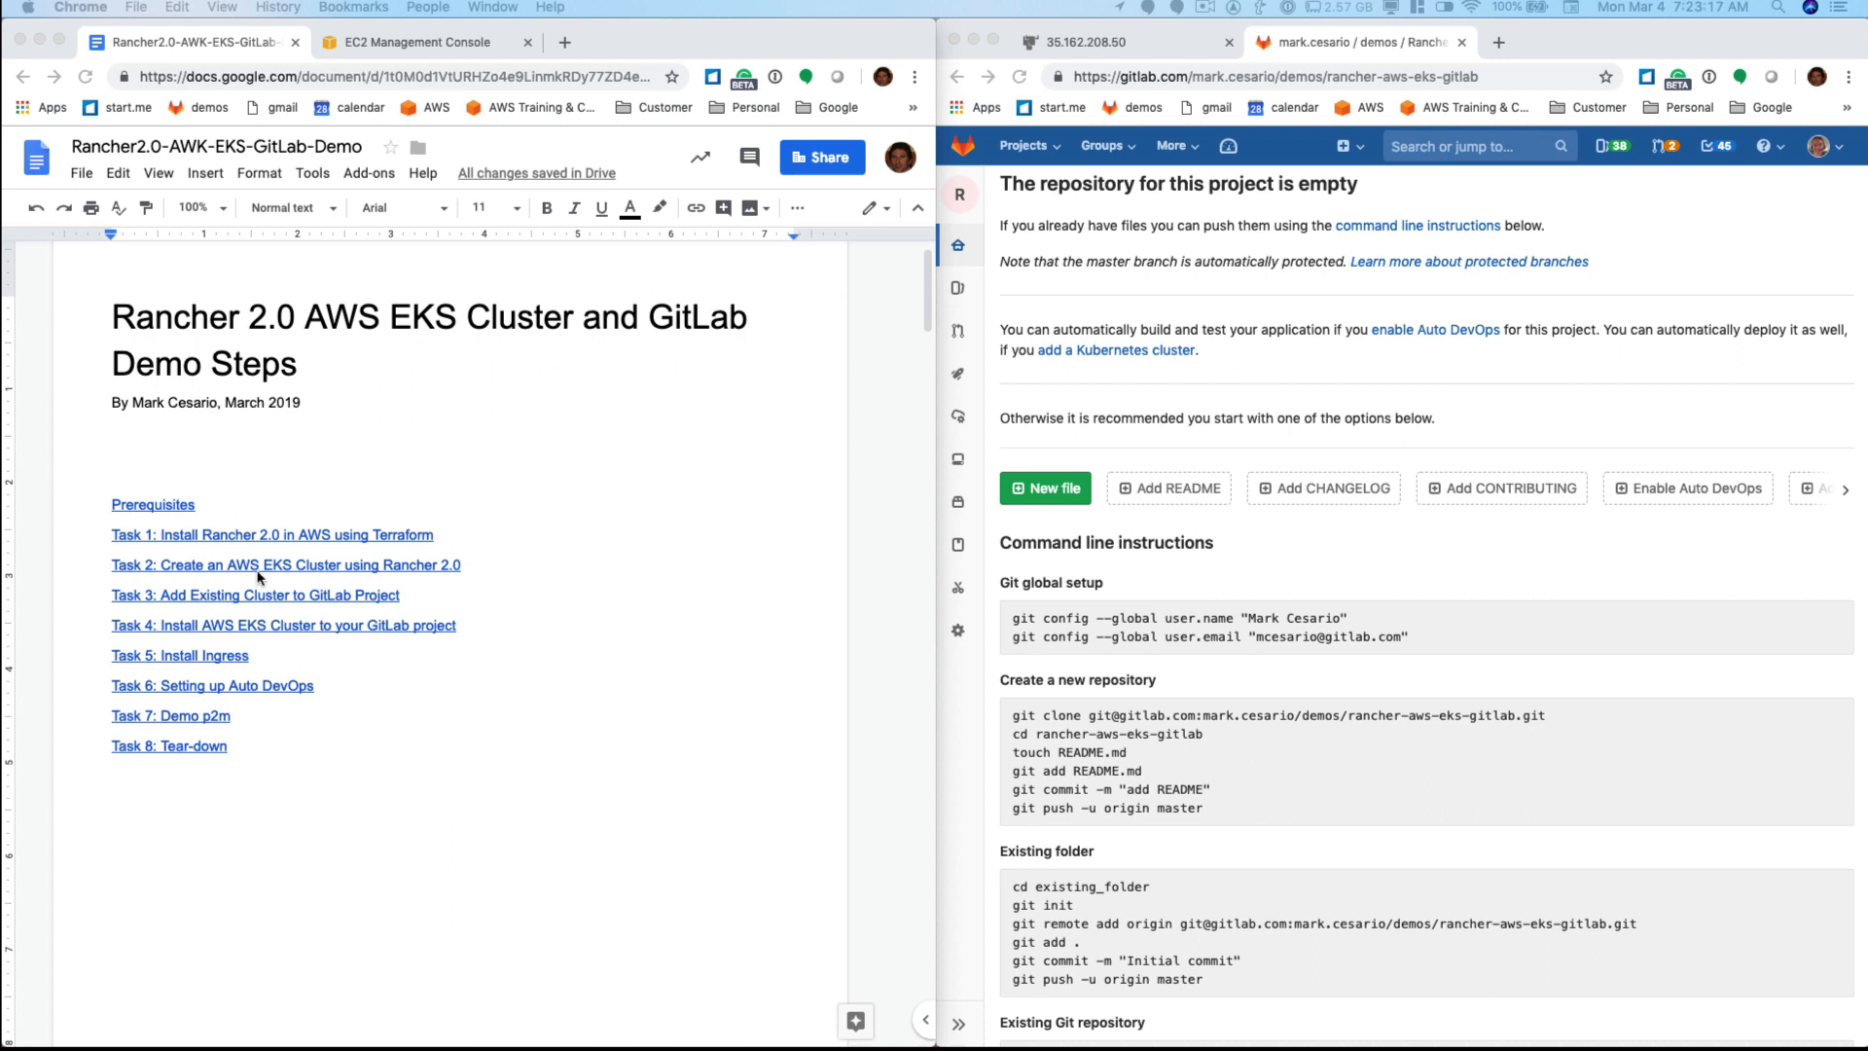
# Step: From the Task 1 section of the Google Doc, open the Rancher quick-start guide link
pyautogui.rightClick(308, 538)
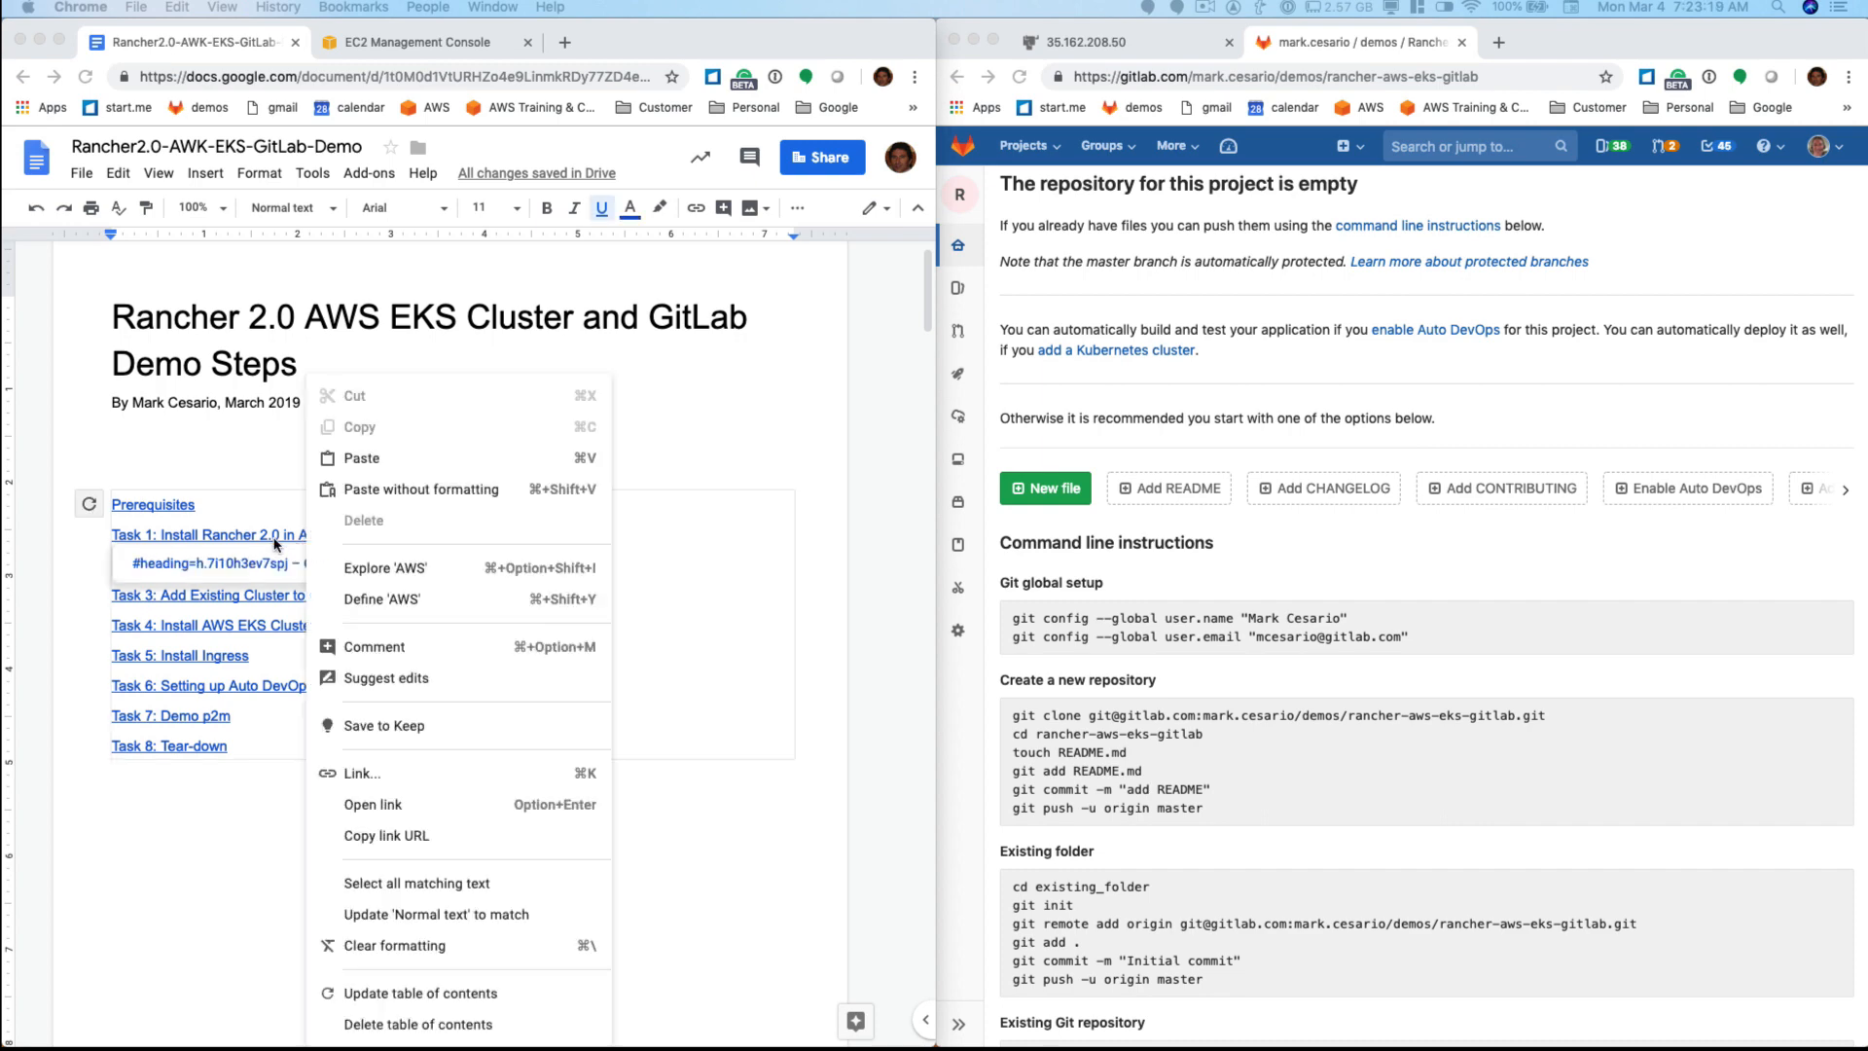
pyautogui.click(251, 563)
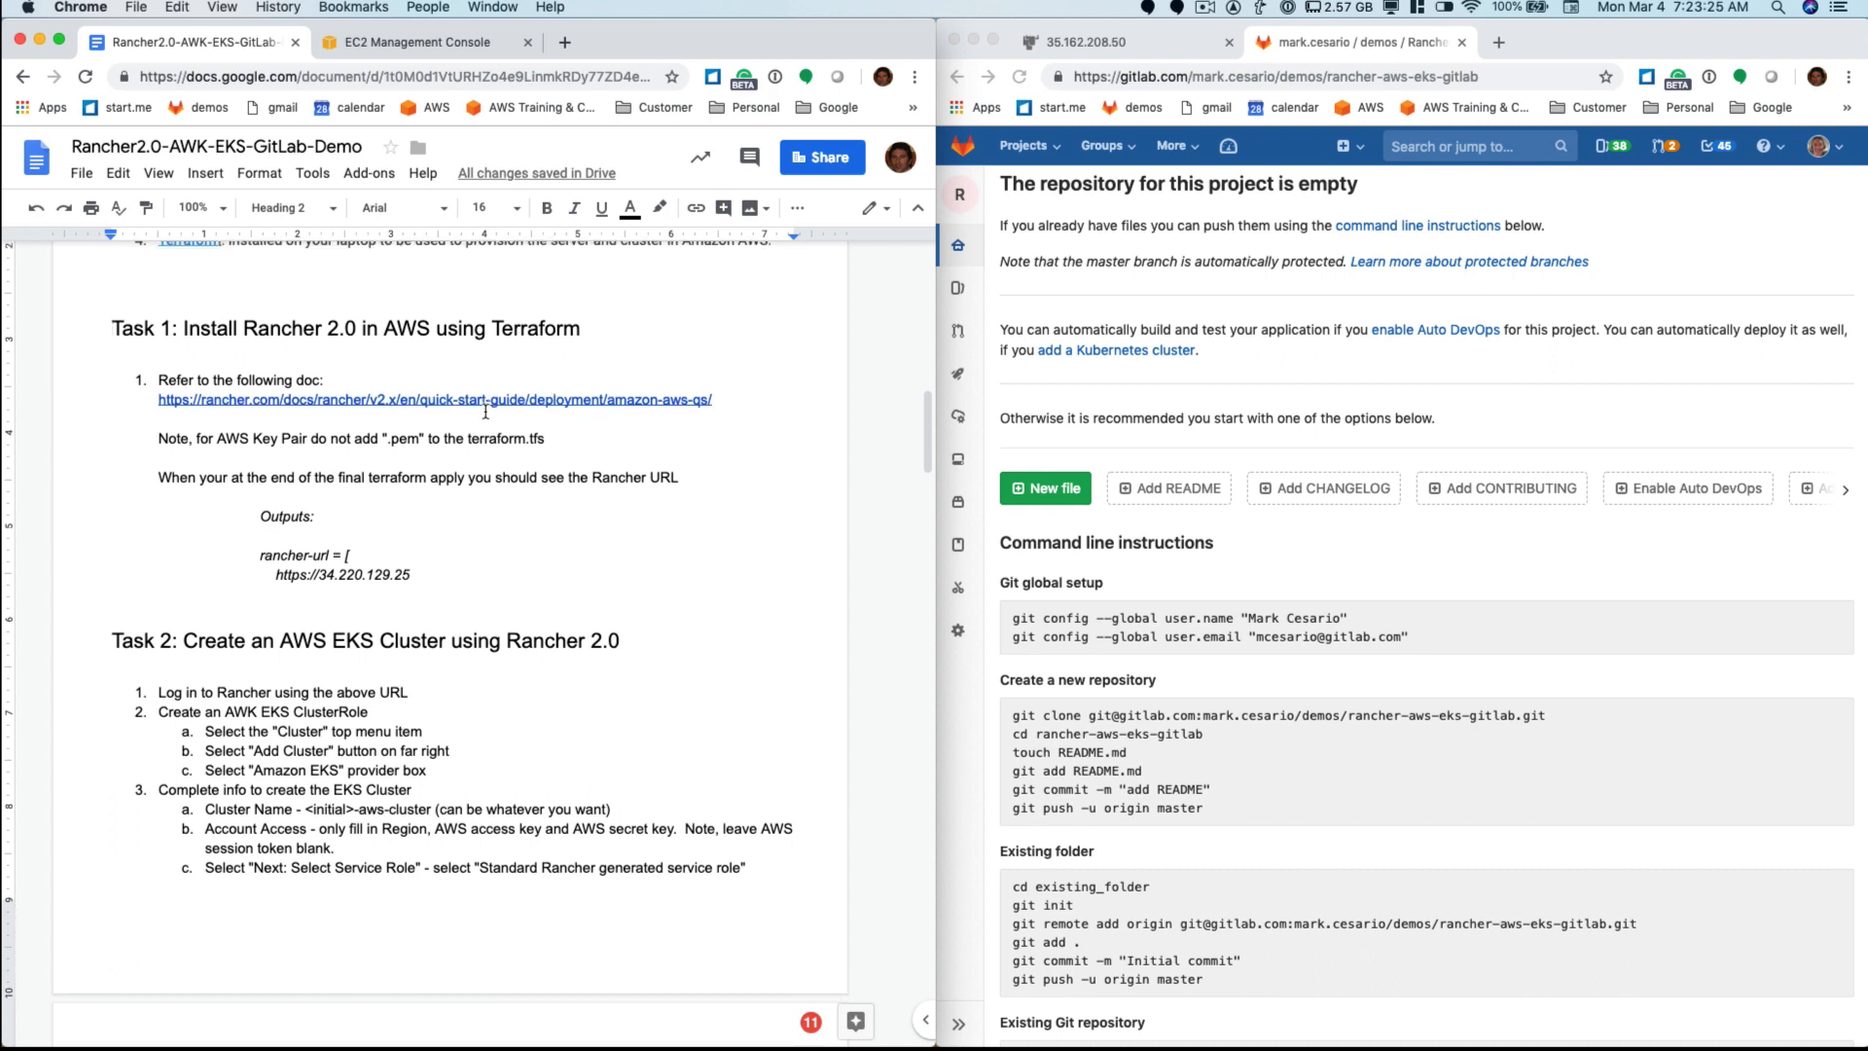
pyautogui.scroll(2, 492, 399)
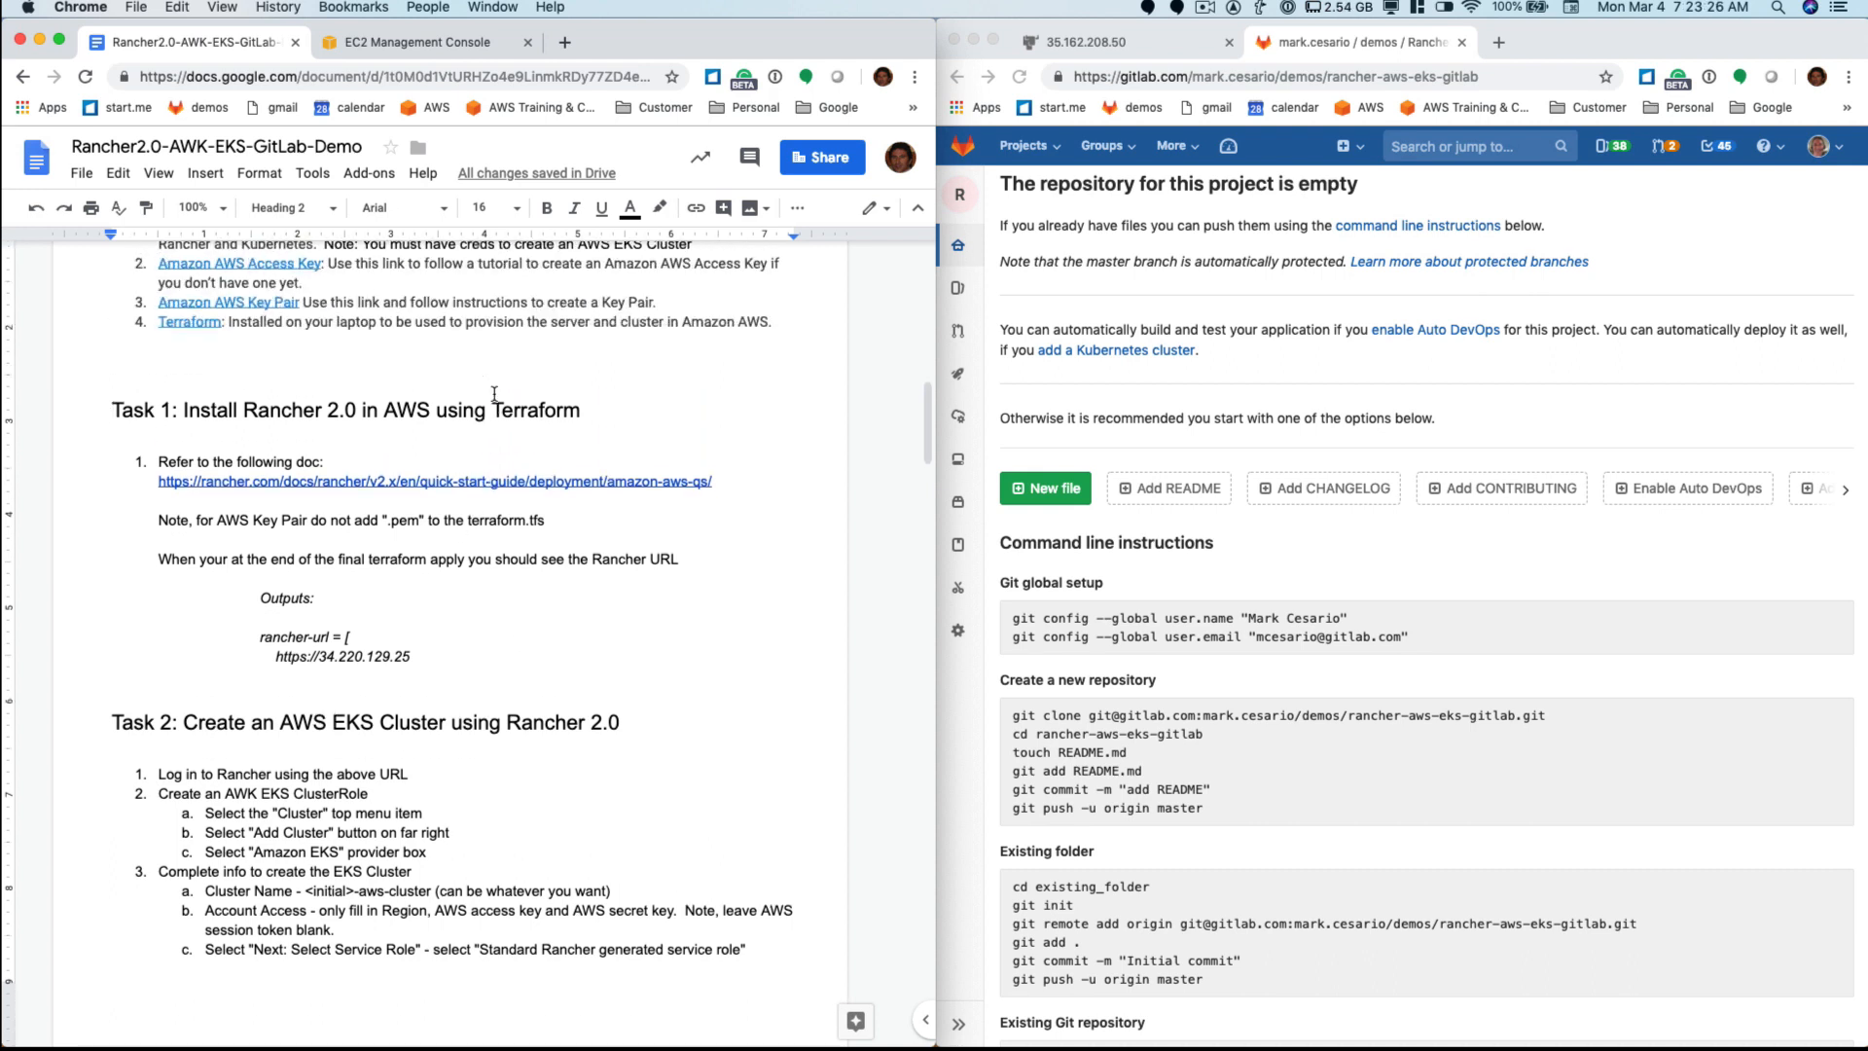
pyautogui.click(493, 490)
pyautogui.click(461, 522)
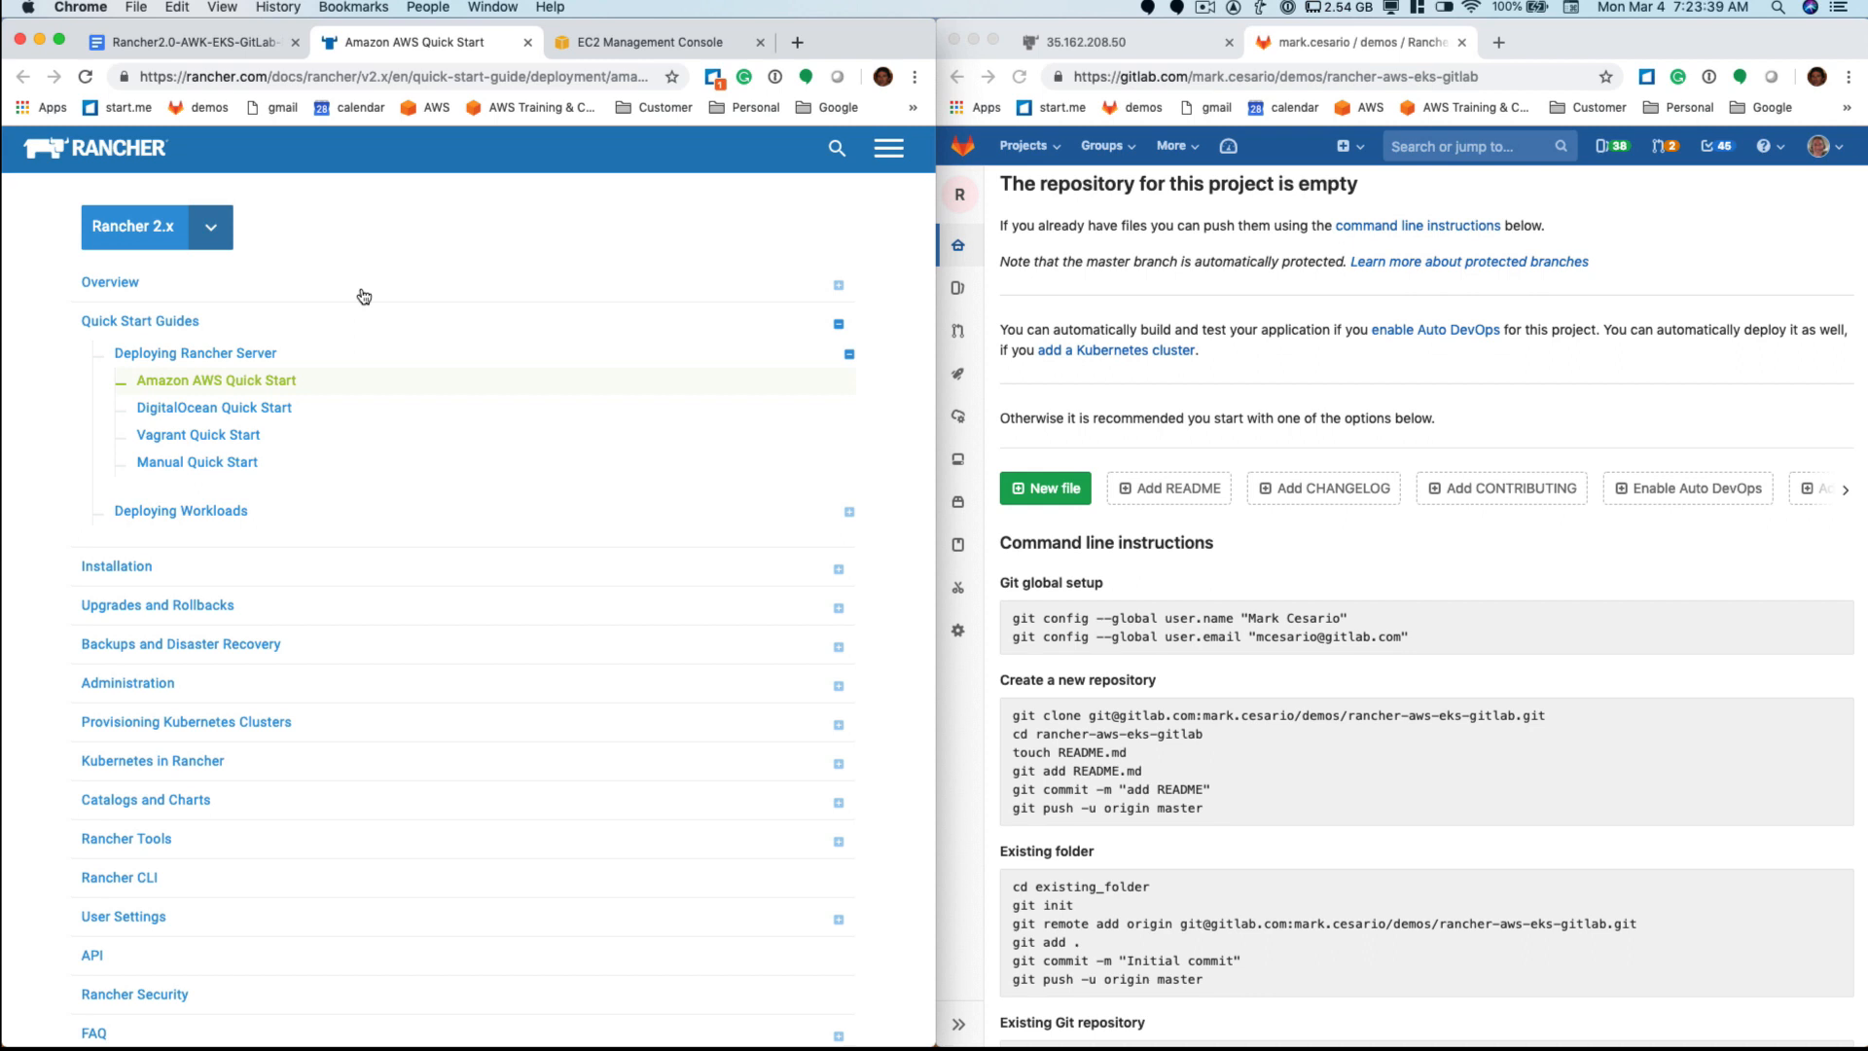
# Step: Read the Amazon AWS Quick Start's eight Getting Started steps, with the iTerm2 window alongside
pyautogui.click(154, 383)
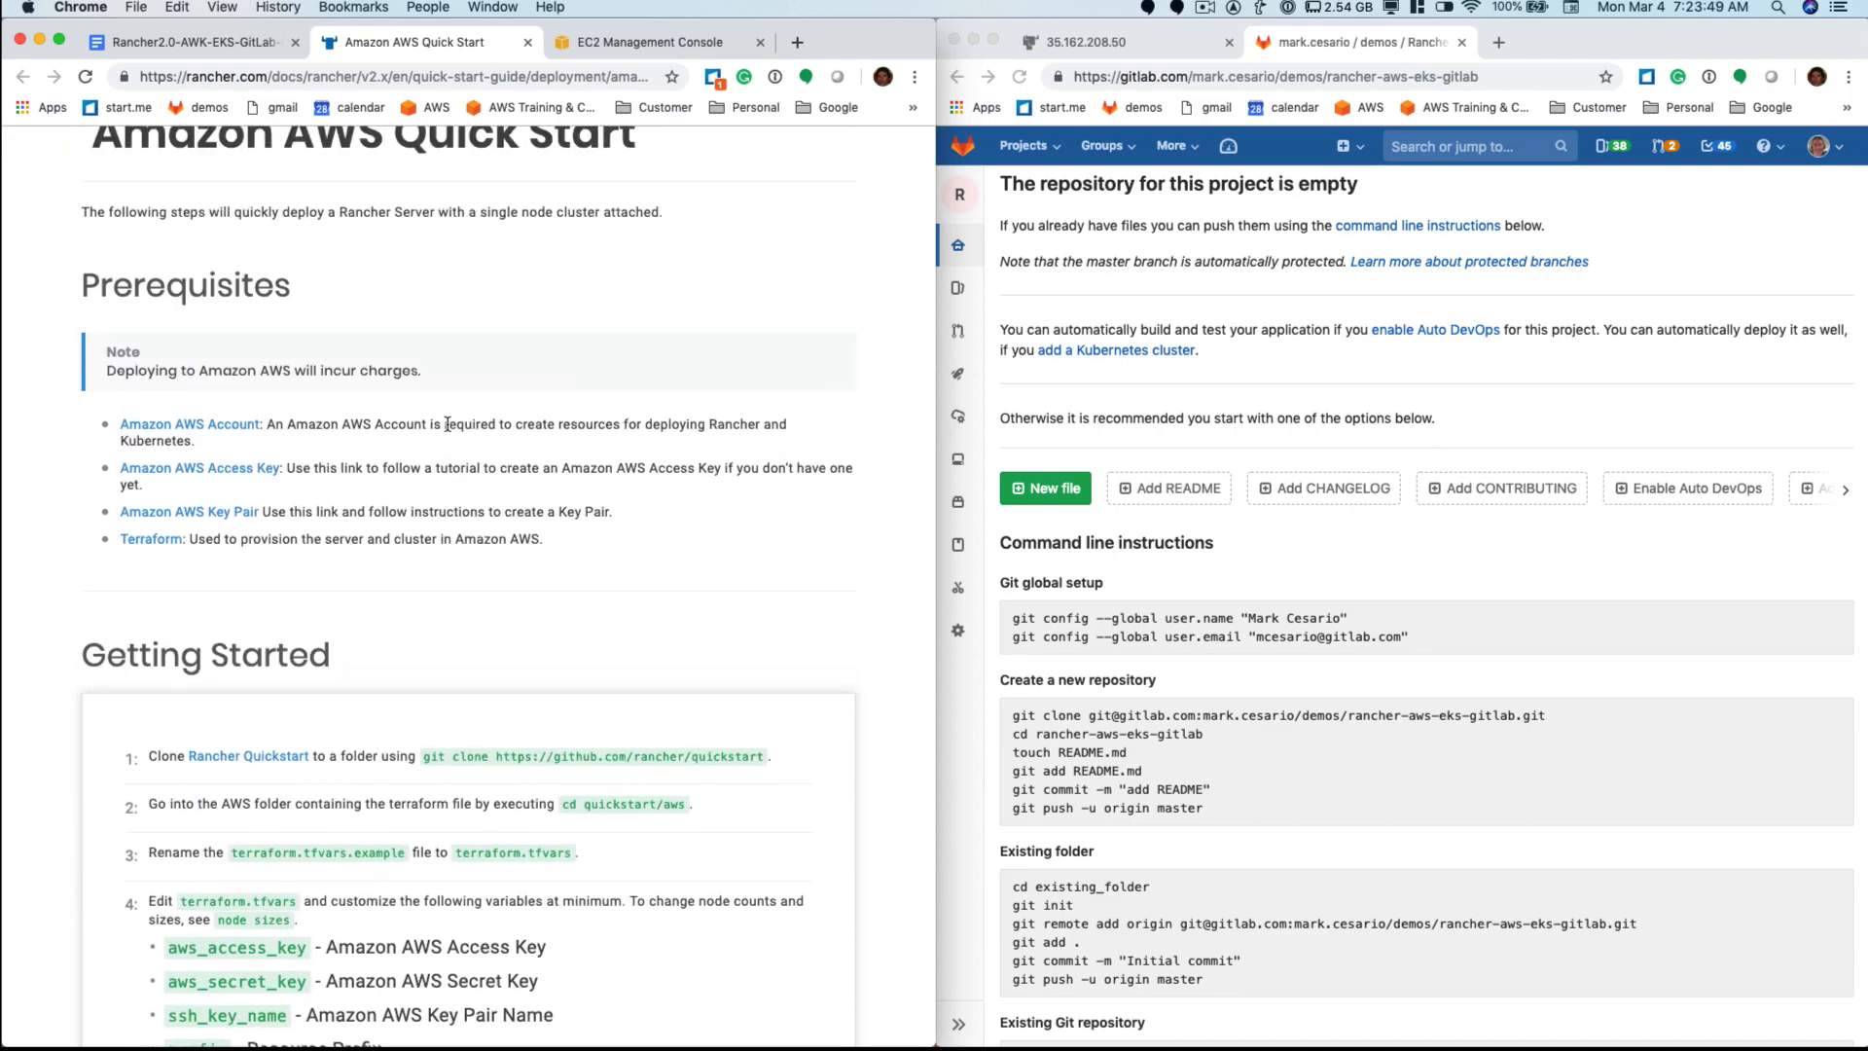
pyautogui.scroll(-5, 446, 425)
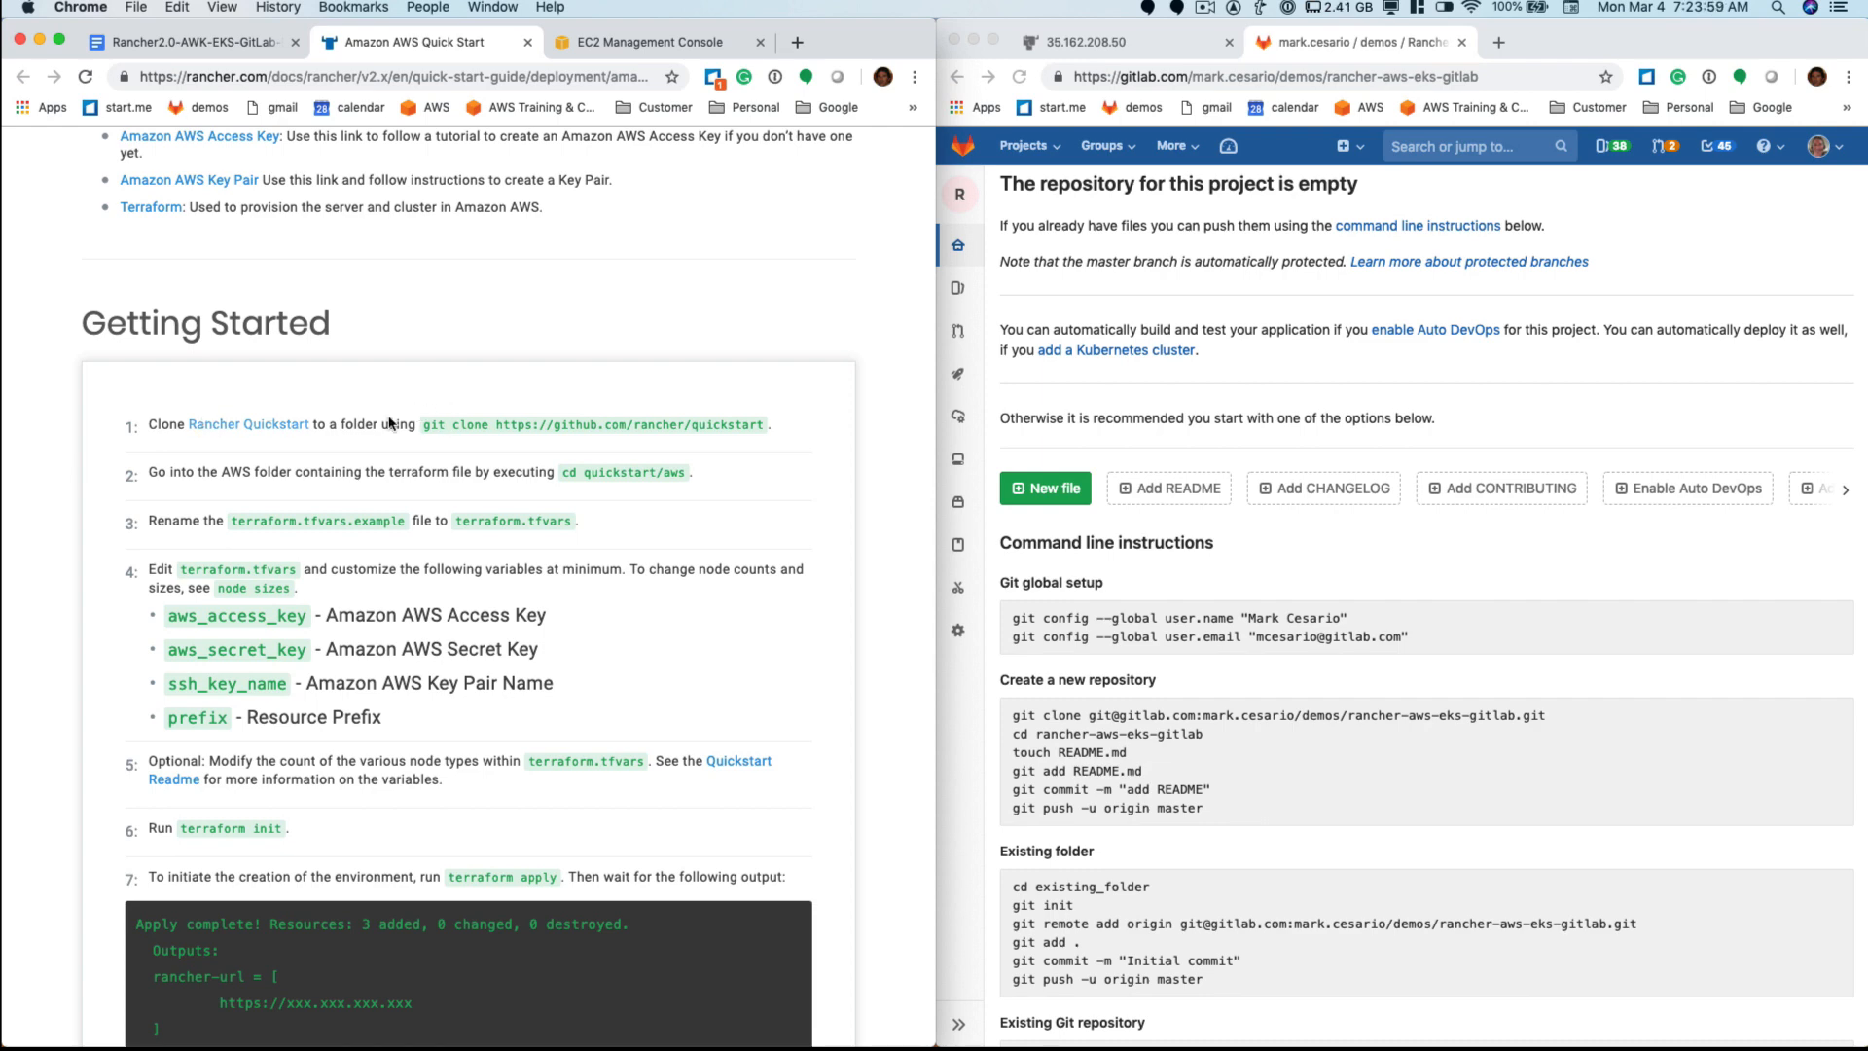
pyautogui.scroll(4, 419, 414)
pyautogui.scroll(-5, 419, 421)
pyautogui.scroll(-2, 416, 426)
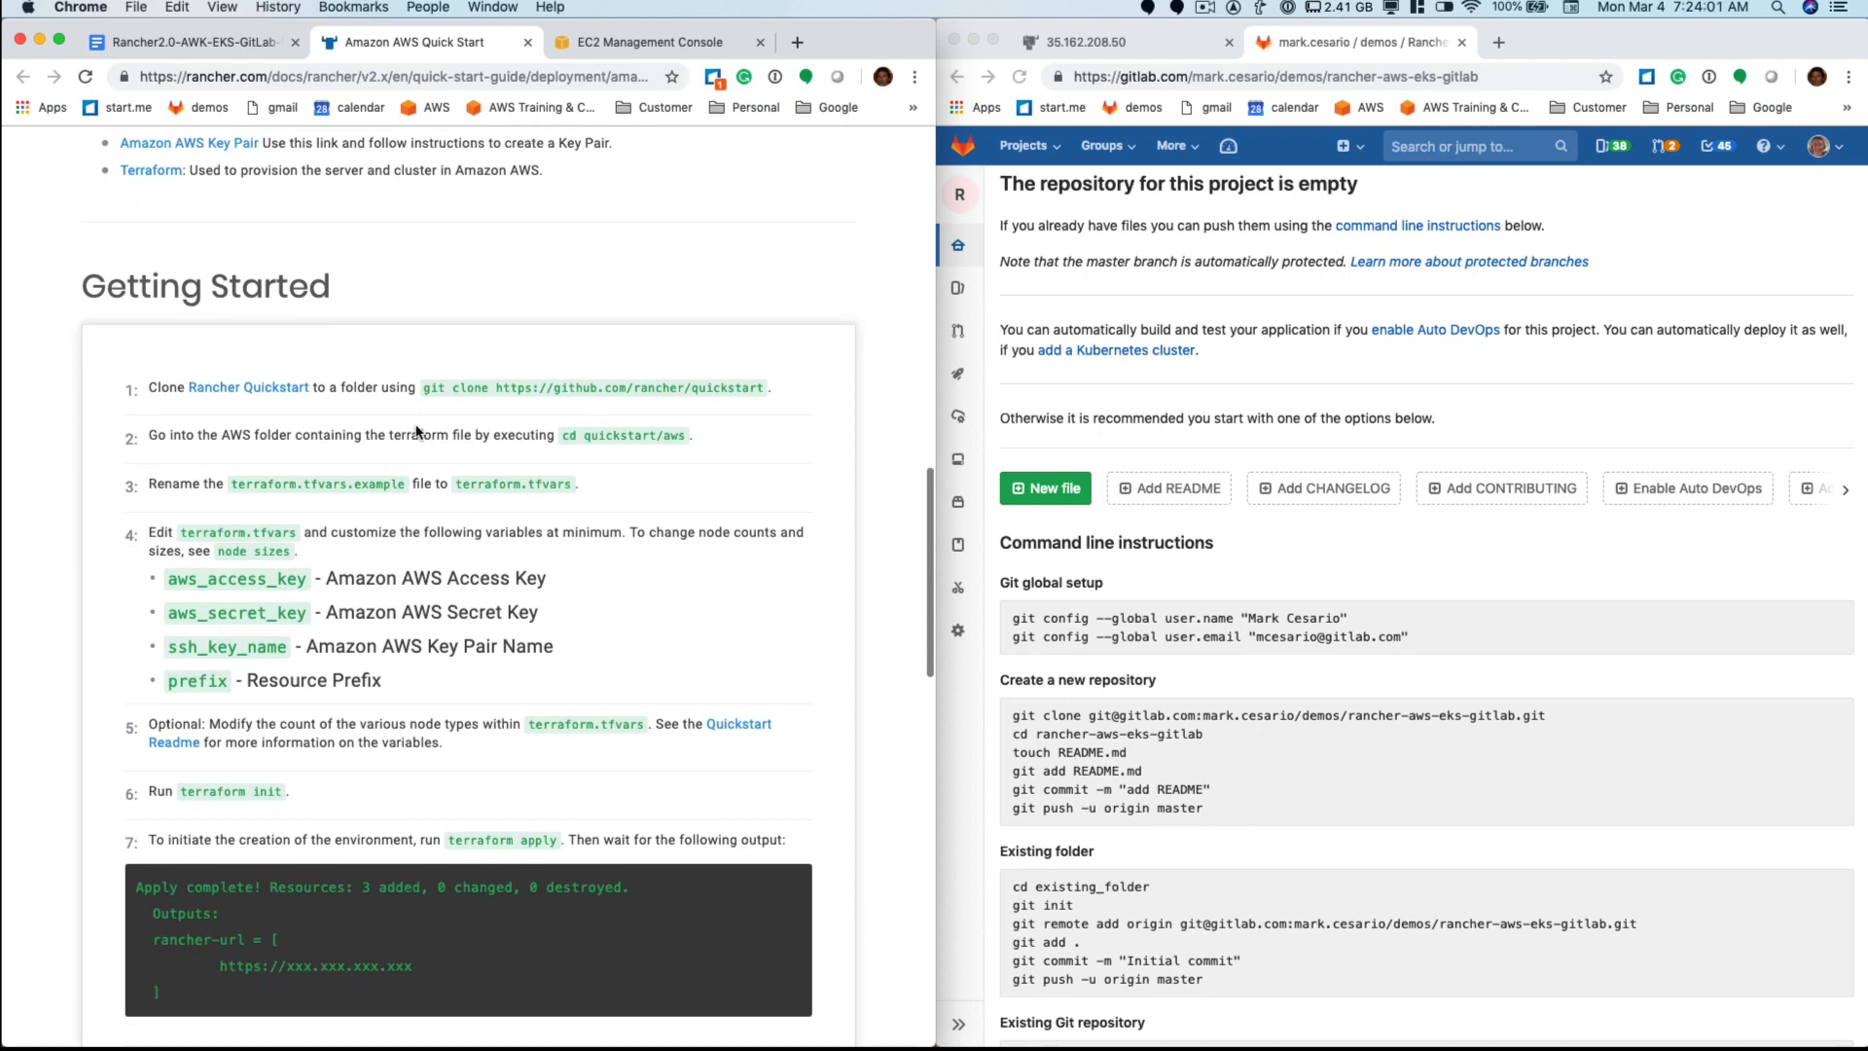
pyautogui.scroll(-1, 648, 420)
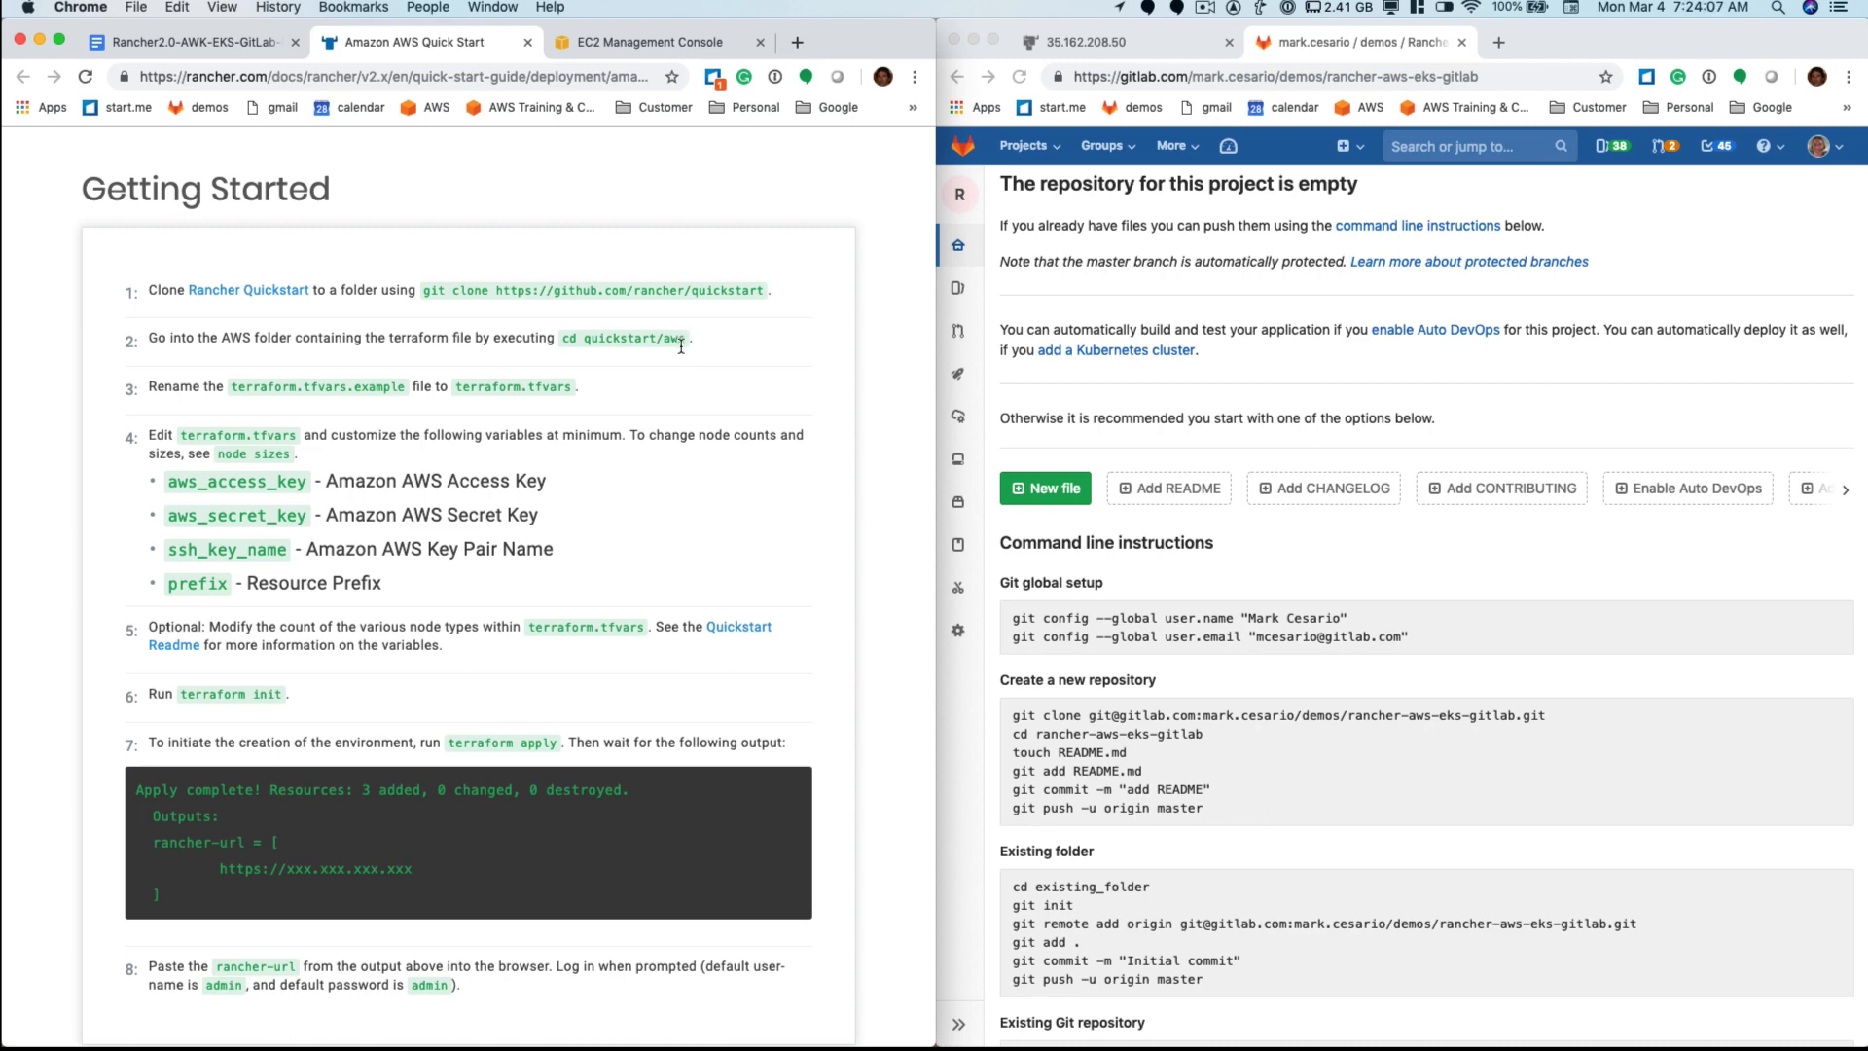
pyautogui.scroll(-2, 737, 370)
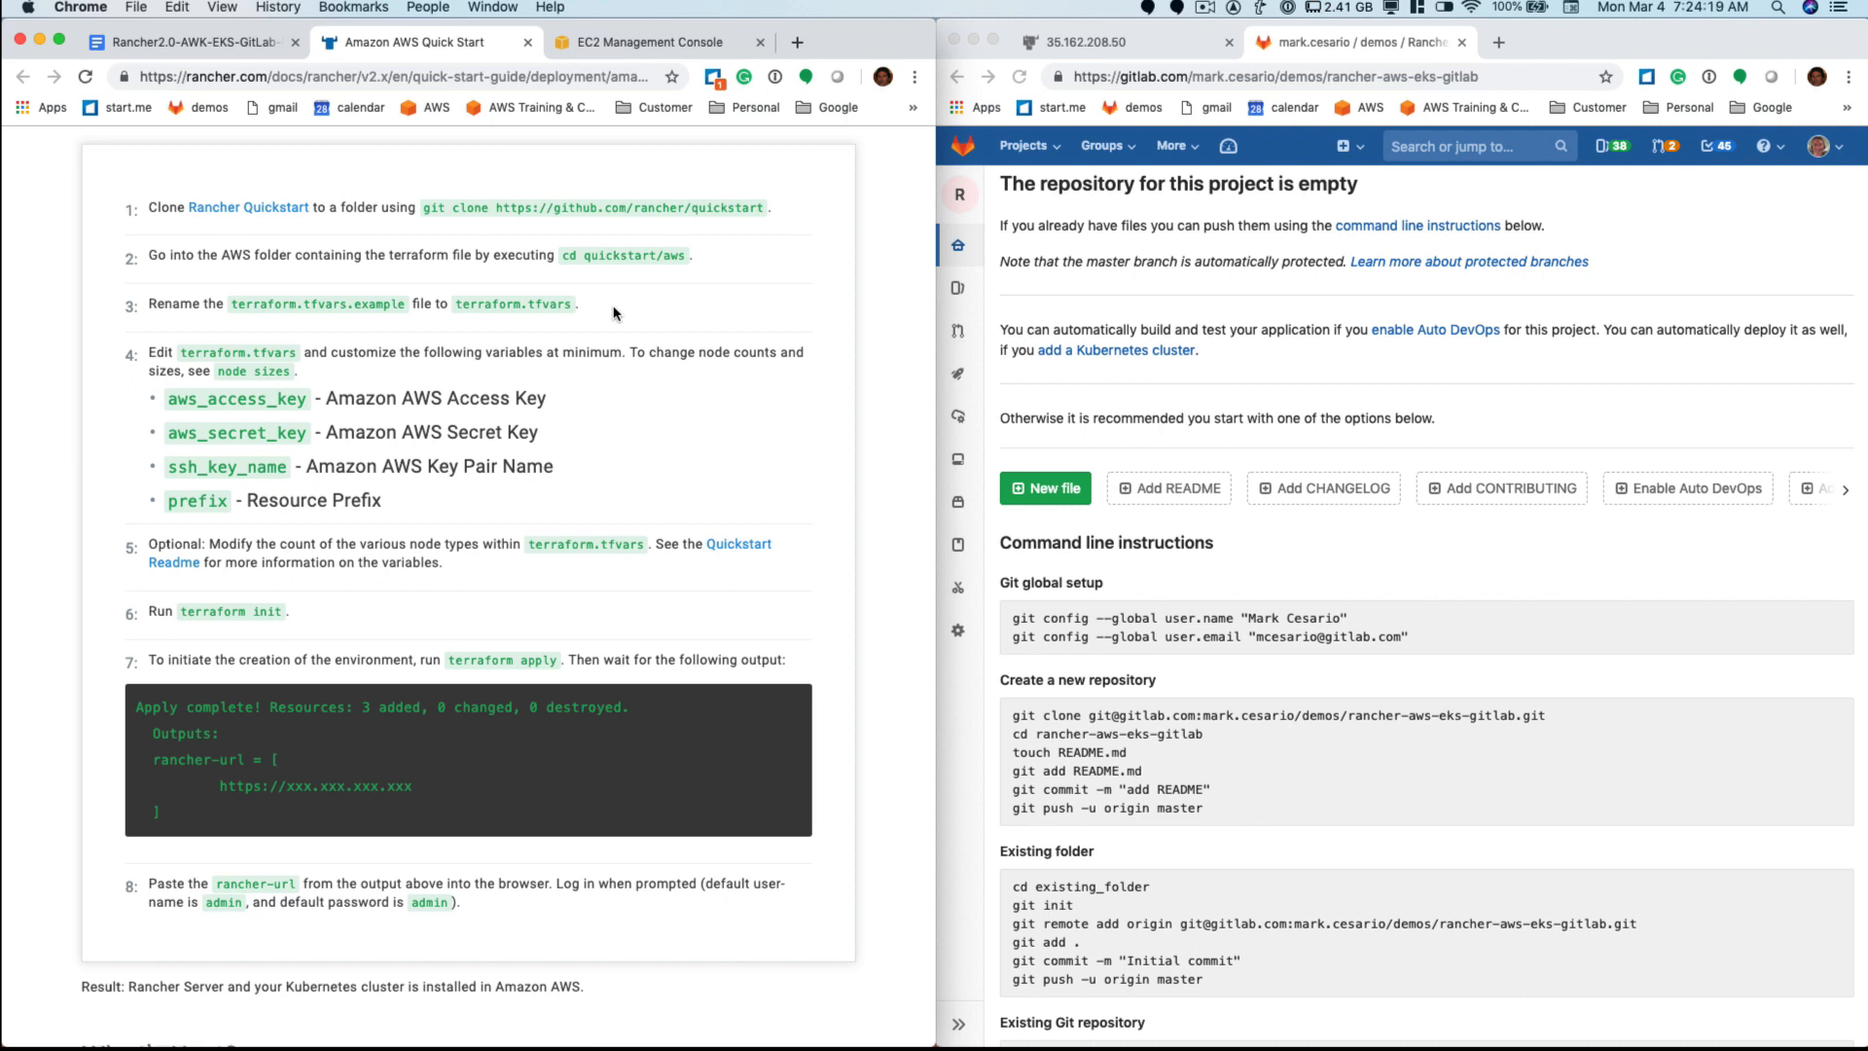
pyautogui.scroll(-1, 614, 313)
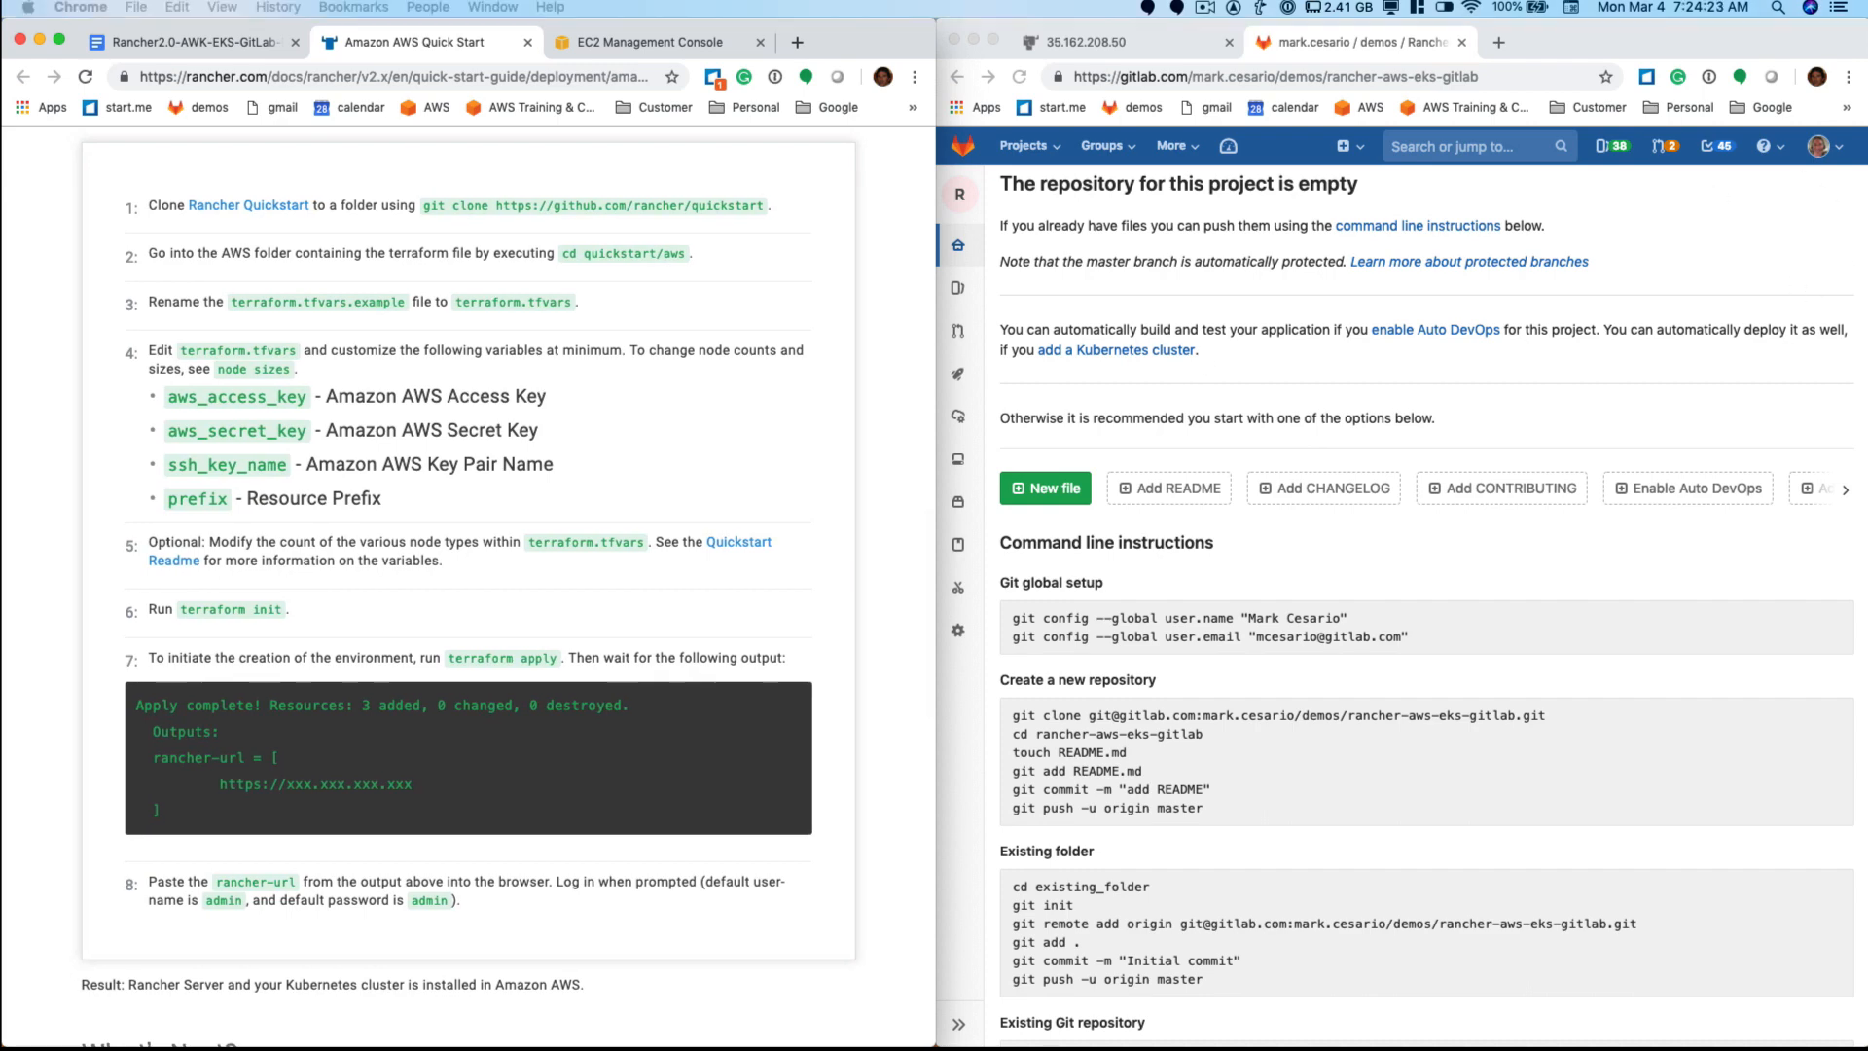
pyautogui.moveTo(1867, 297); pyautogui.dragTo(1180, 239)
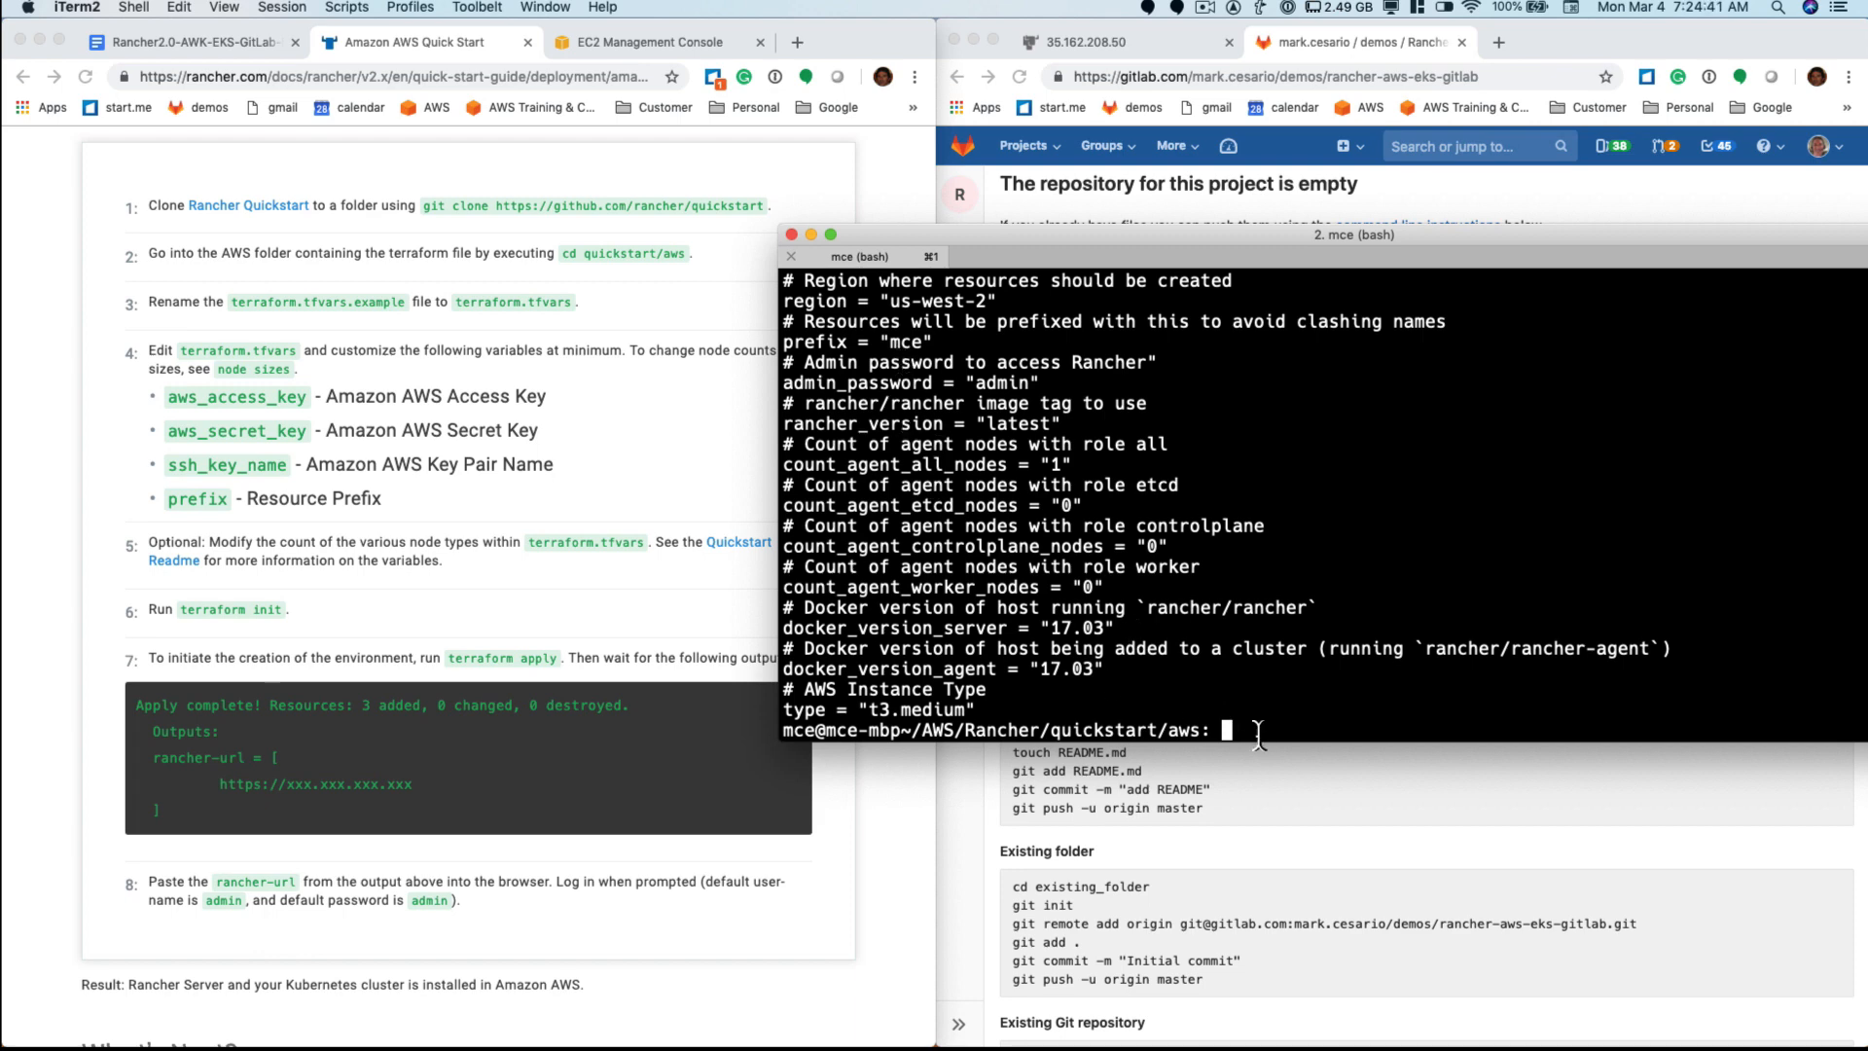
# Step: Run 'terraform init' copied from step 6 in the quickstart aws folder
pyautogui.click(291, 611)
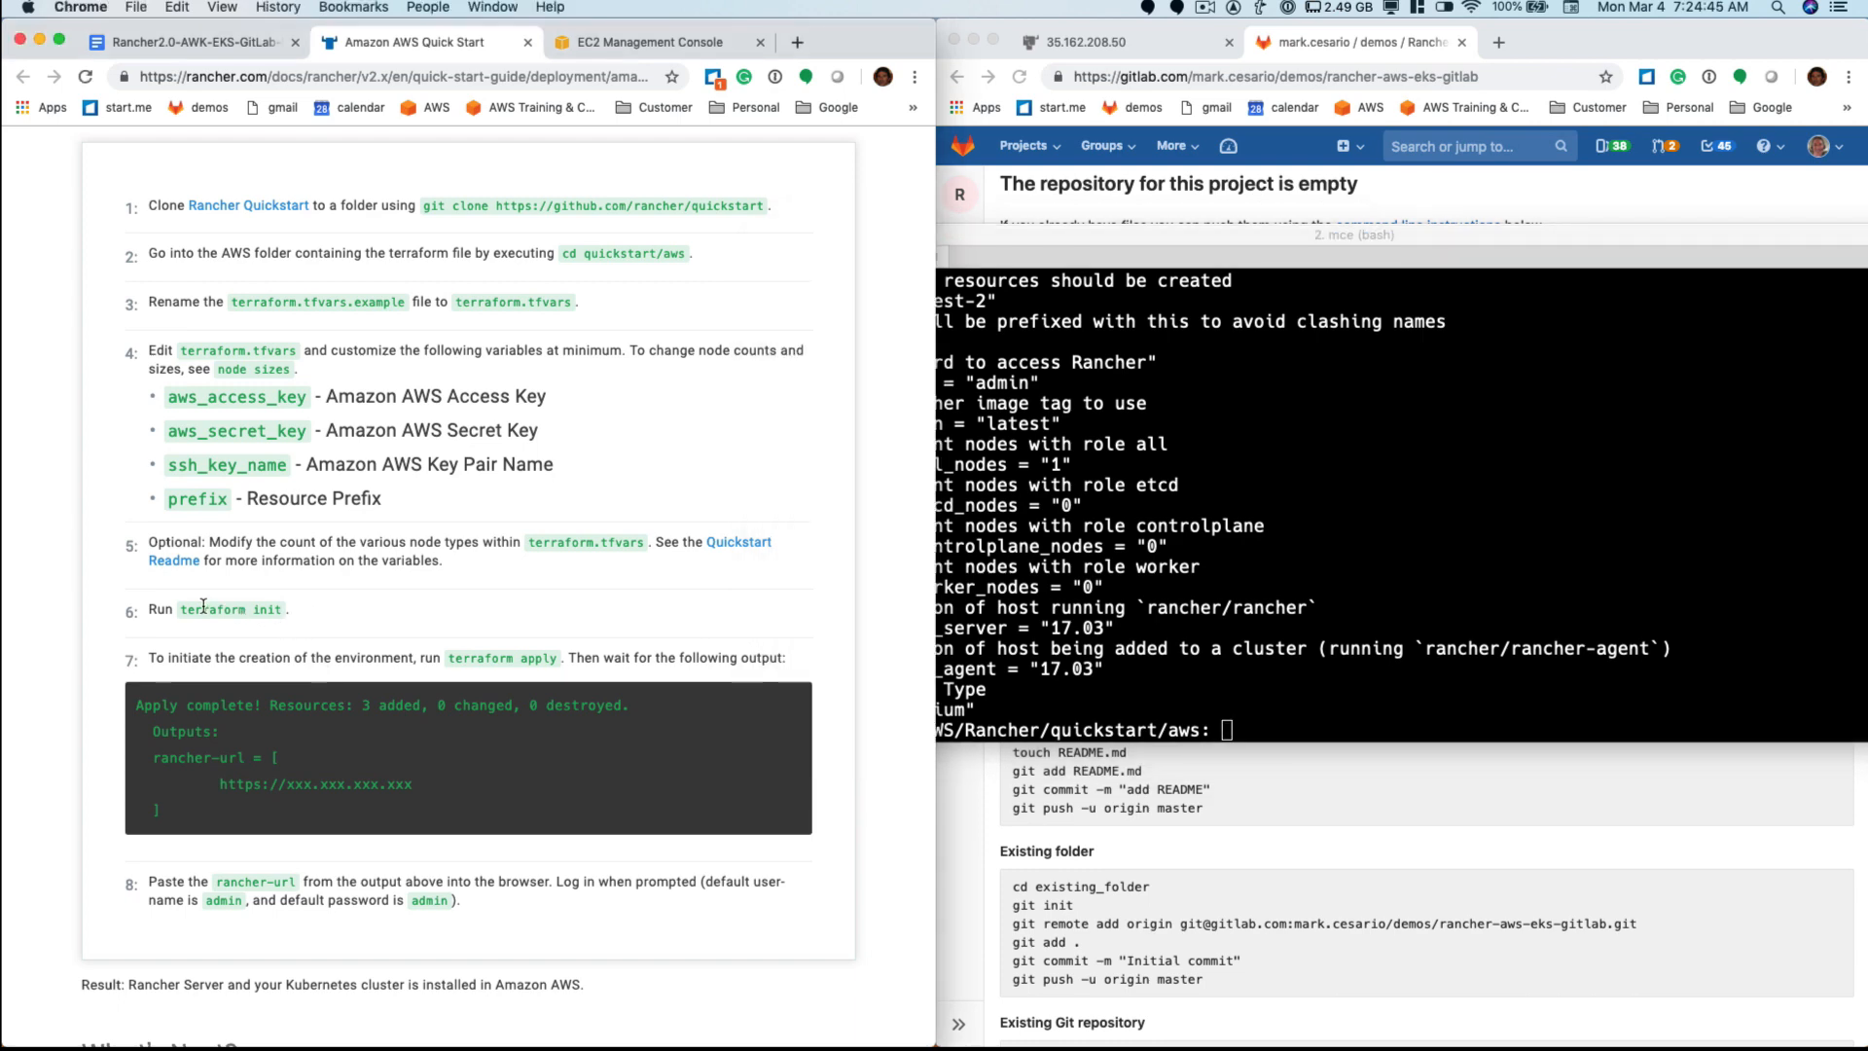
pyautogui.moveTo(178, 610); pyautogui.dragTo(313, 613)
pyautogui.press('super+c')
pyautogui.click(1254, 732)
pyautogui.press('super+v')
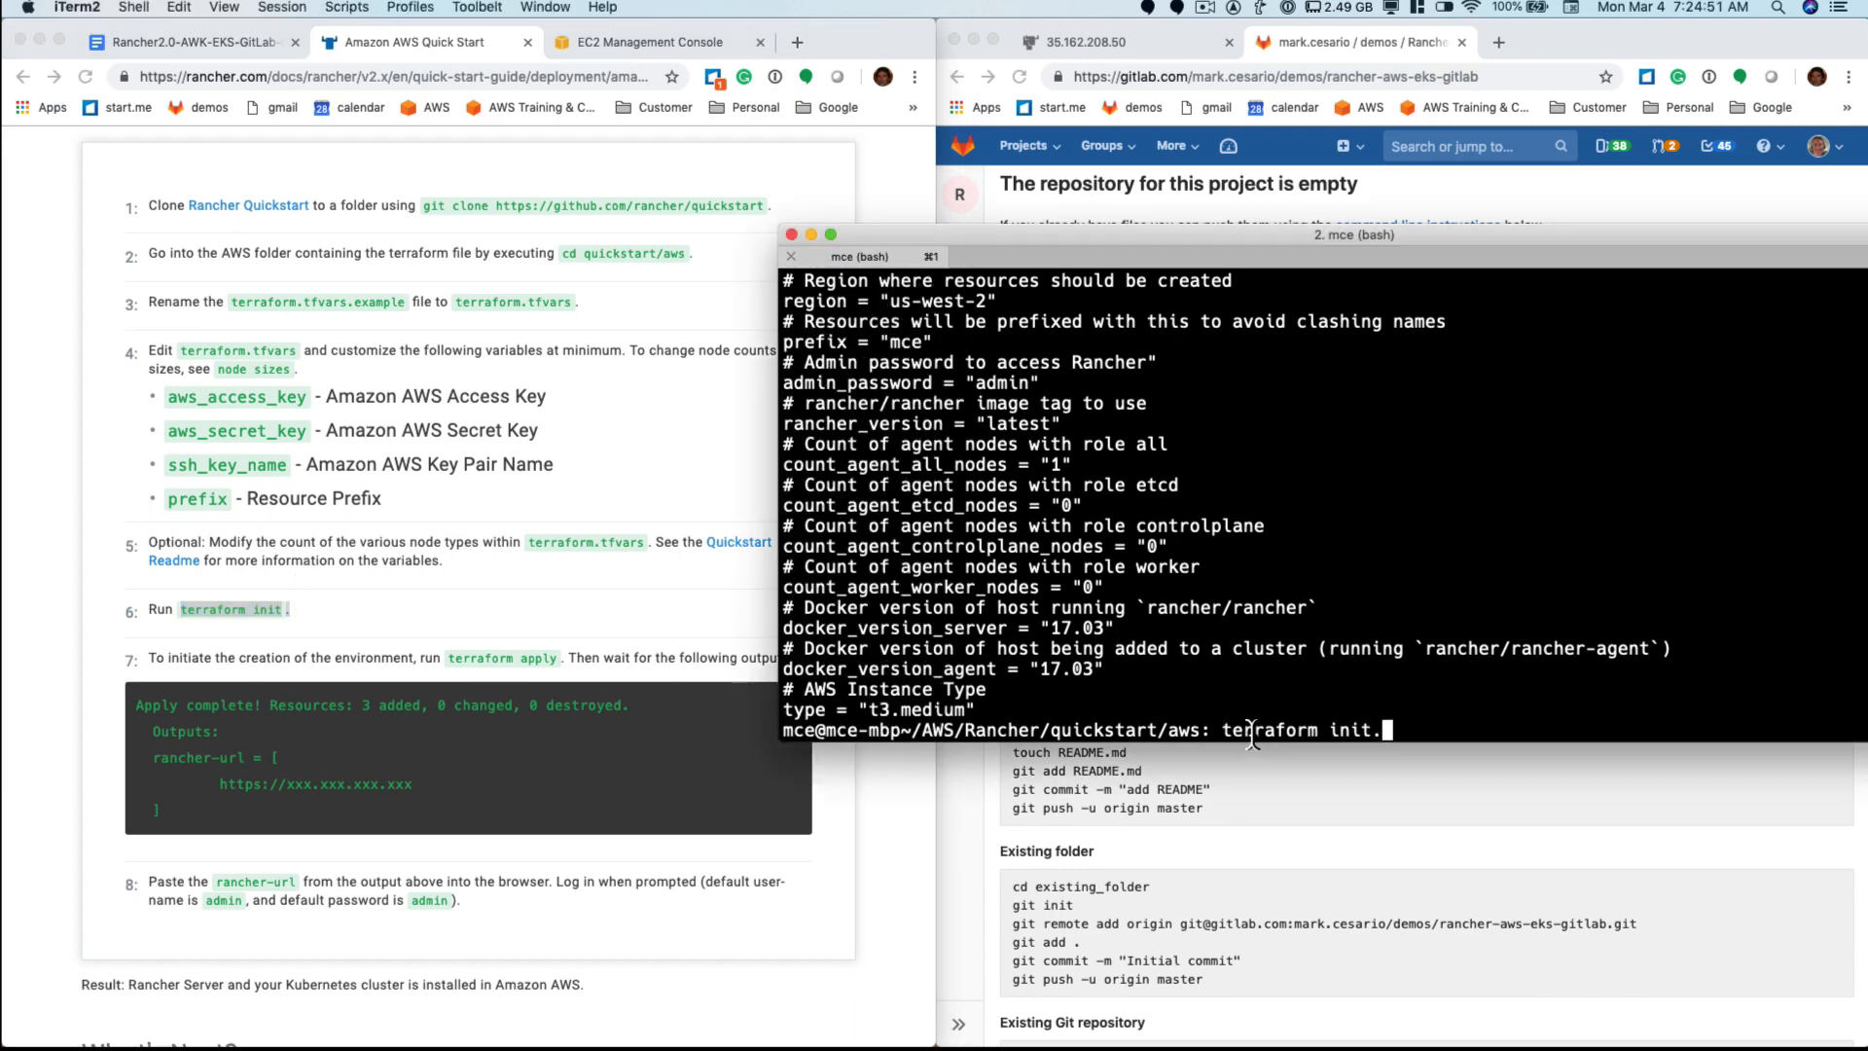
pyautogui.press('BackSpace')
pyautogui.press('Return')
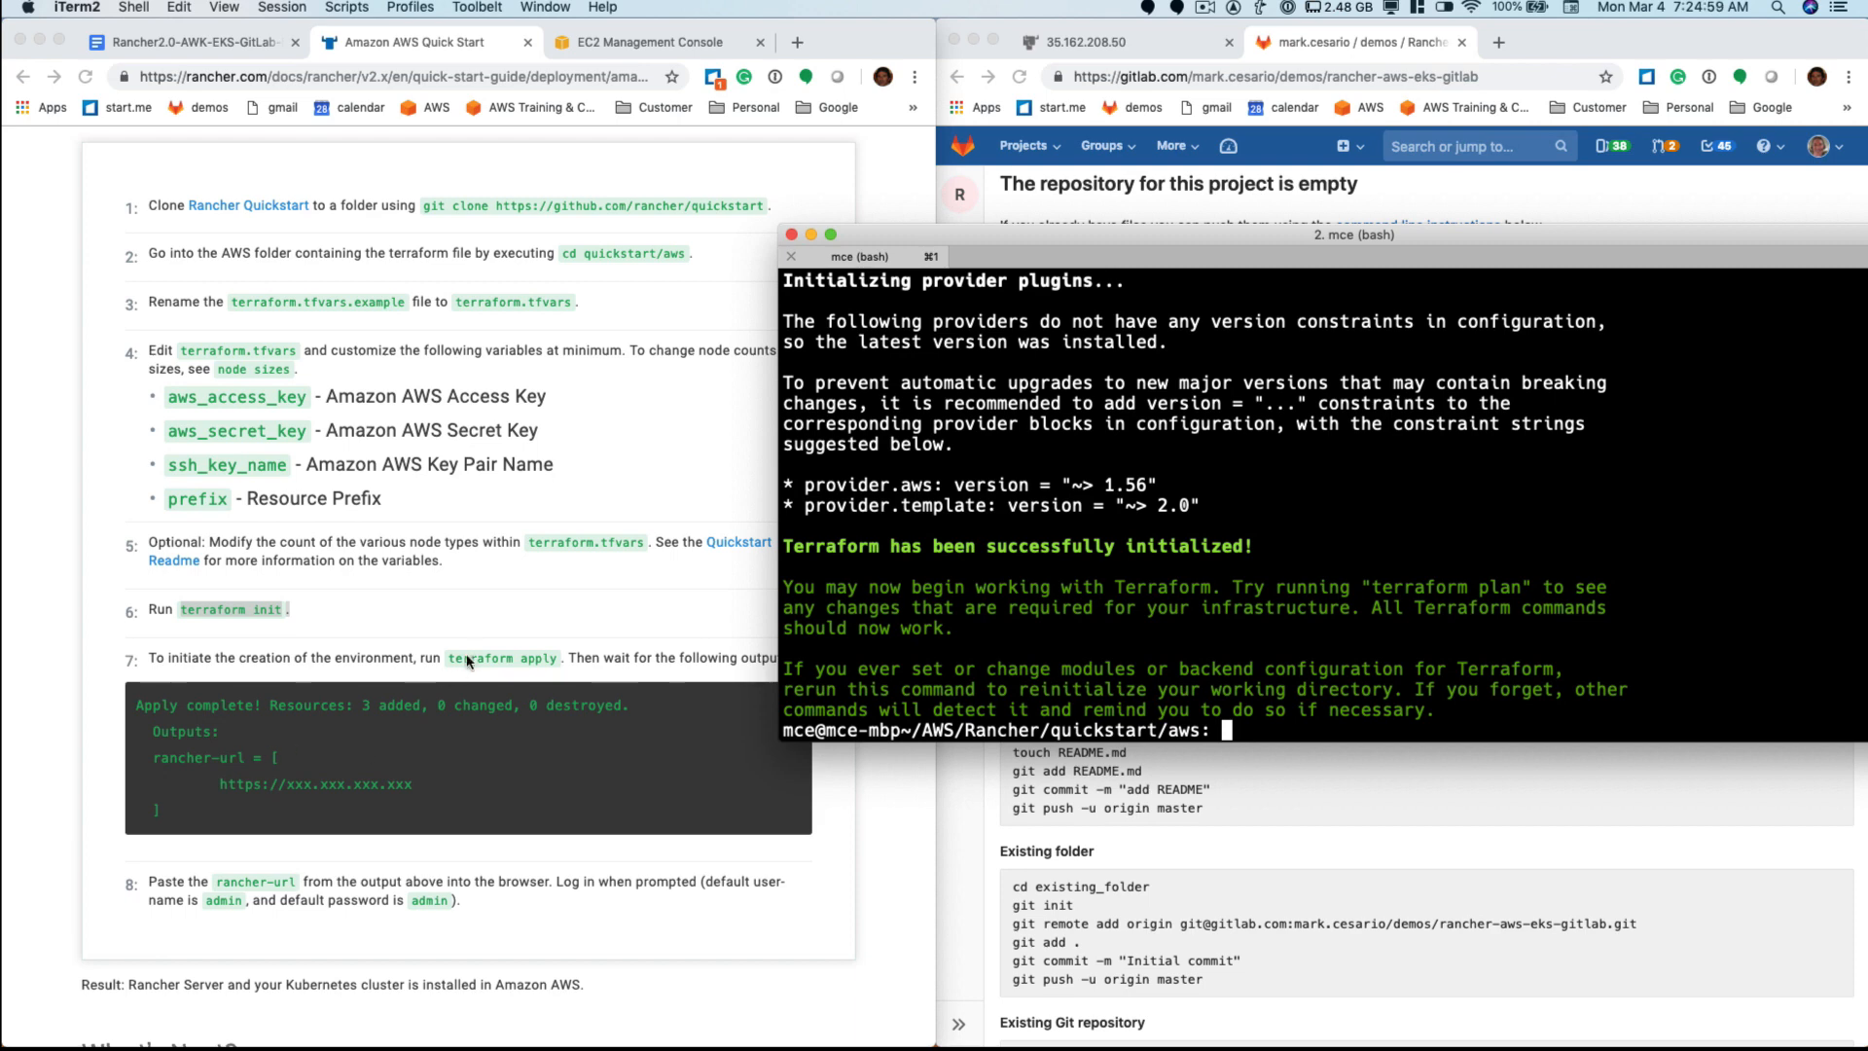
# Step: Select the 'terraform apply' command from step 7 for the terminal
pyautogui.click(448, 665)
pyautogui.moveTo(448, 665); pyautogui.dragTo(559, 670)
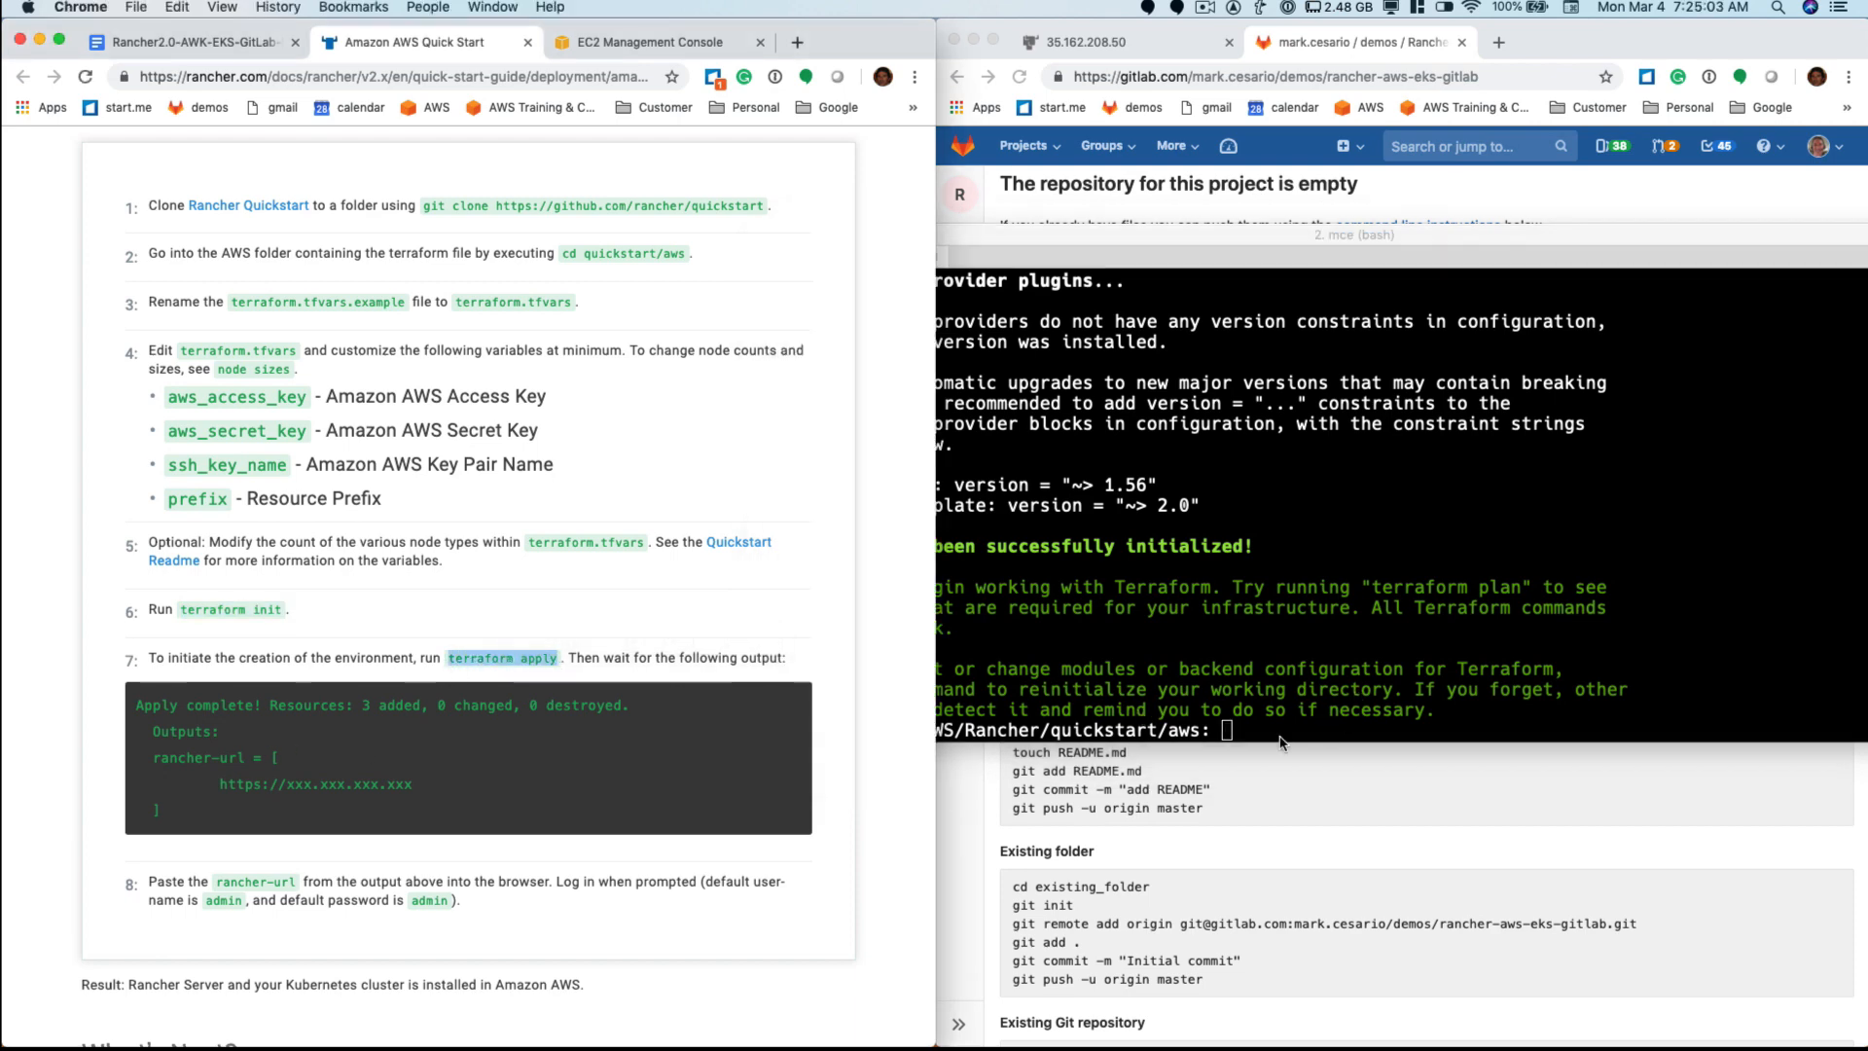
pyautogui.click(1247, 743)
# Step: Run terraform apply and approve the 3-resource plan with yes
pyautogui.press('super+v')
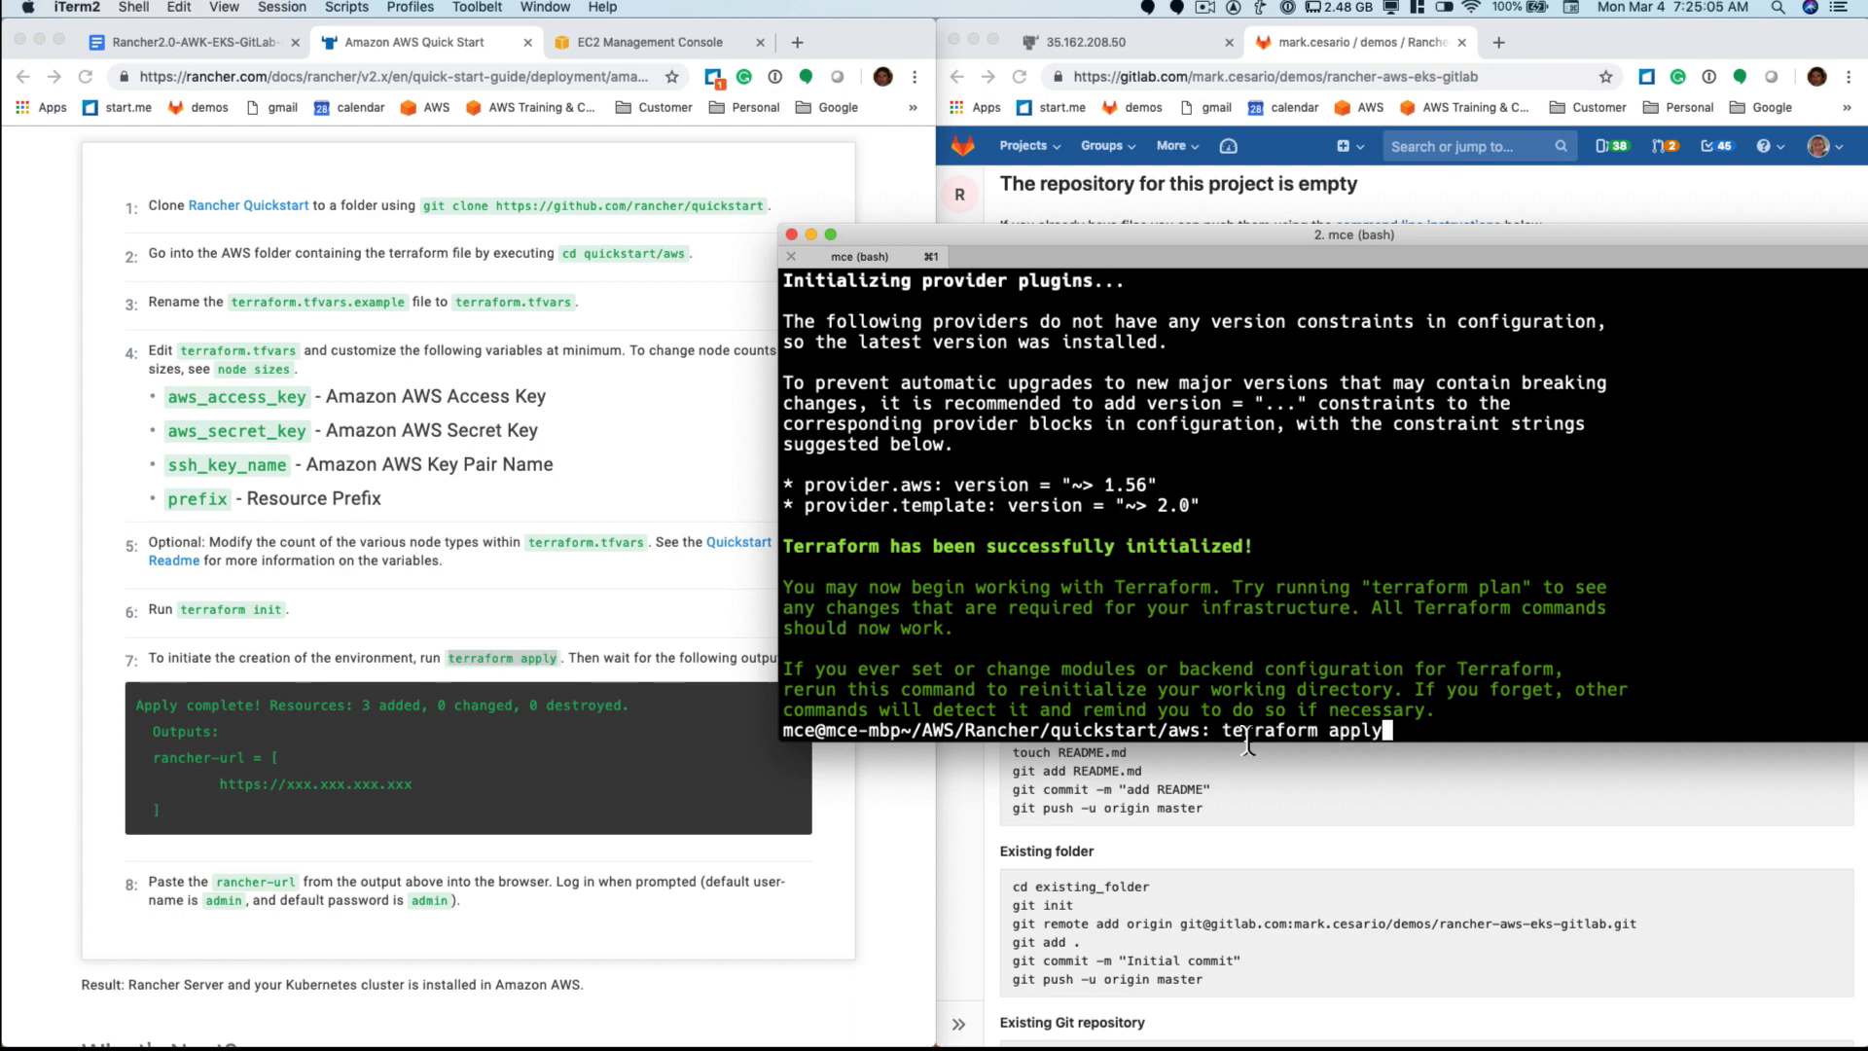
pyautogui.press('Return')
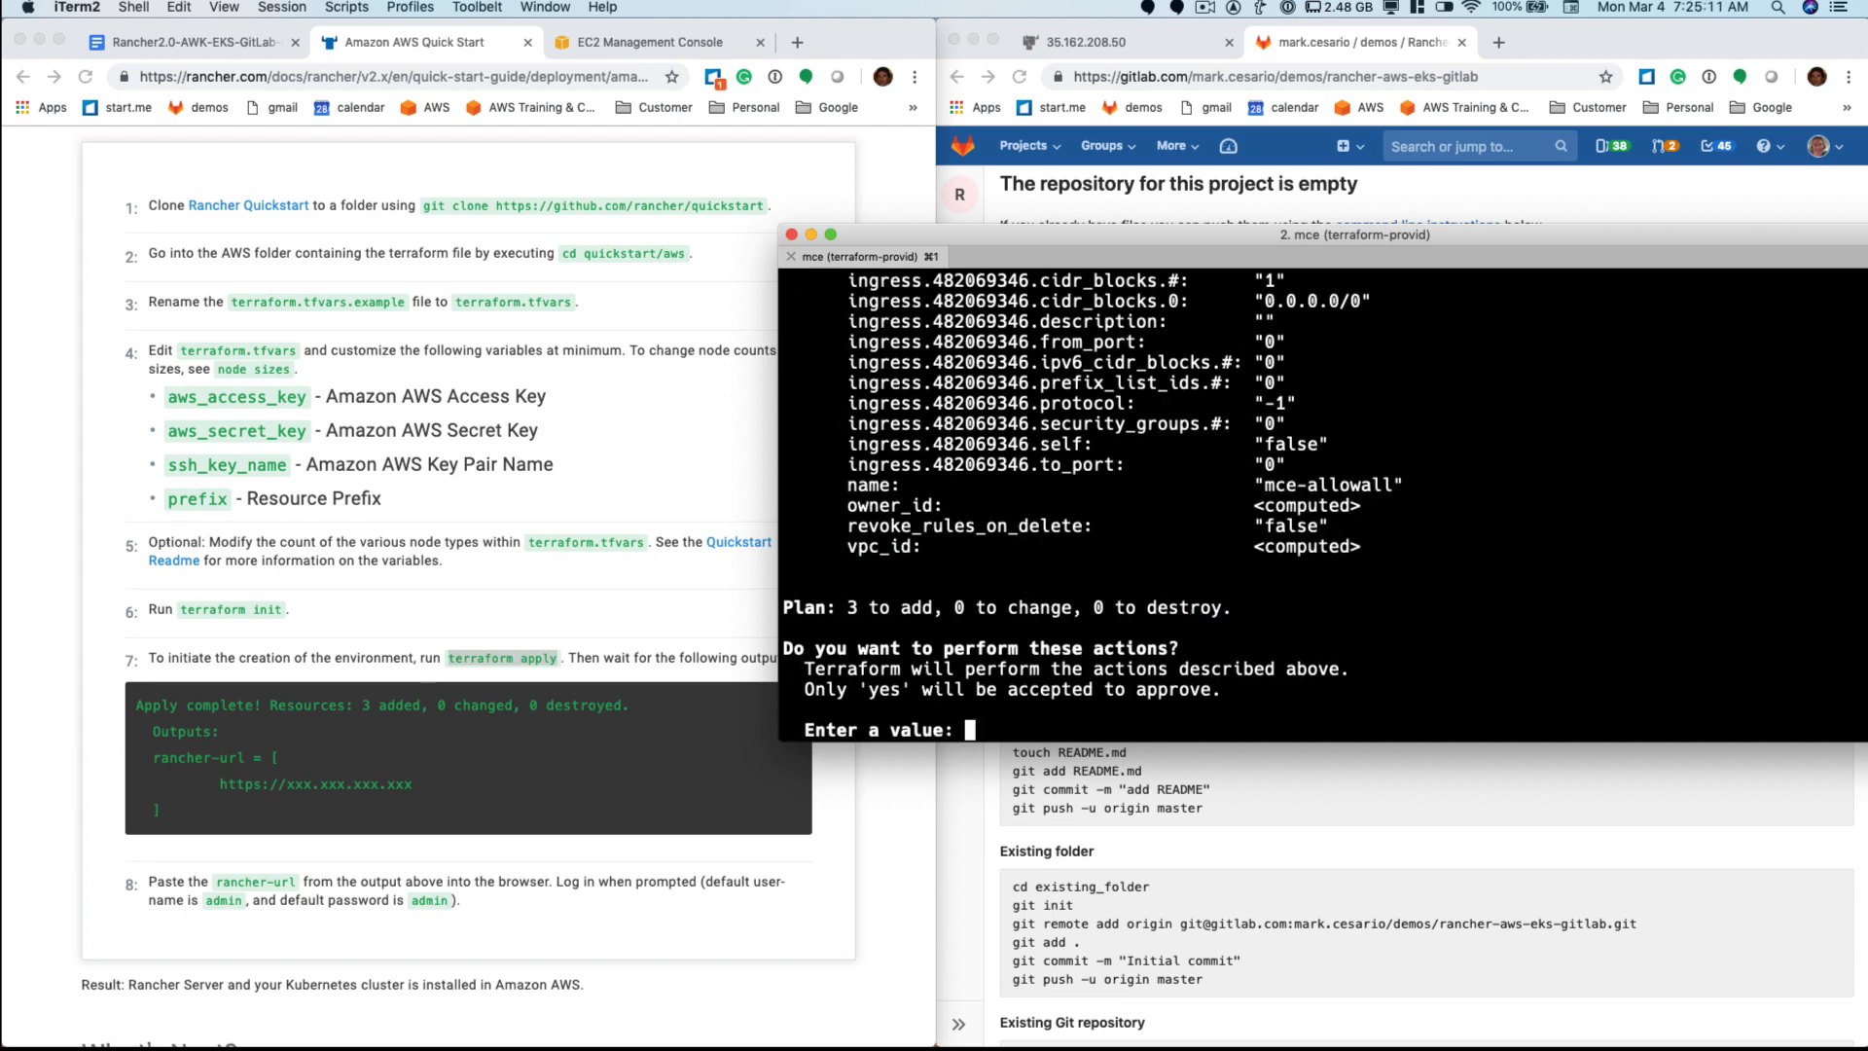
pyautogui.write('yes')
pyautogui.press('Return')
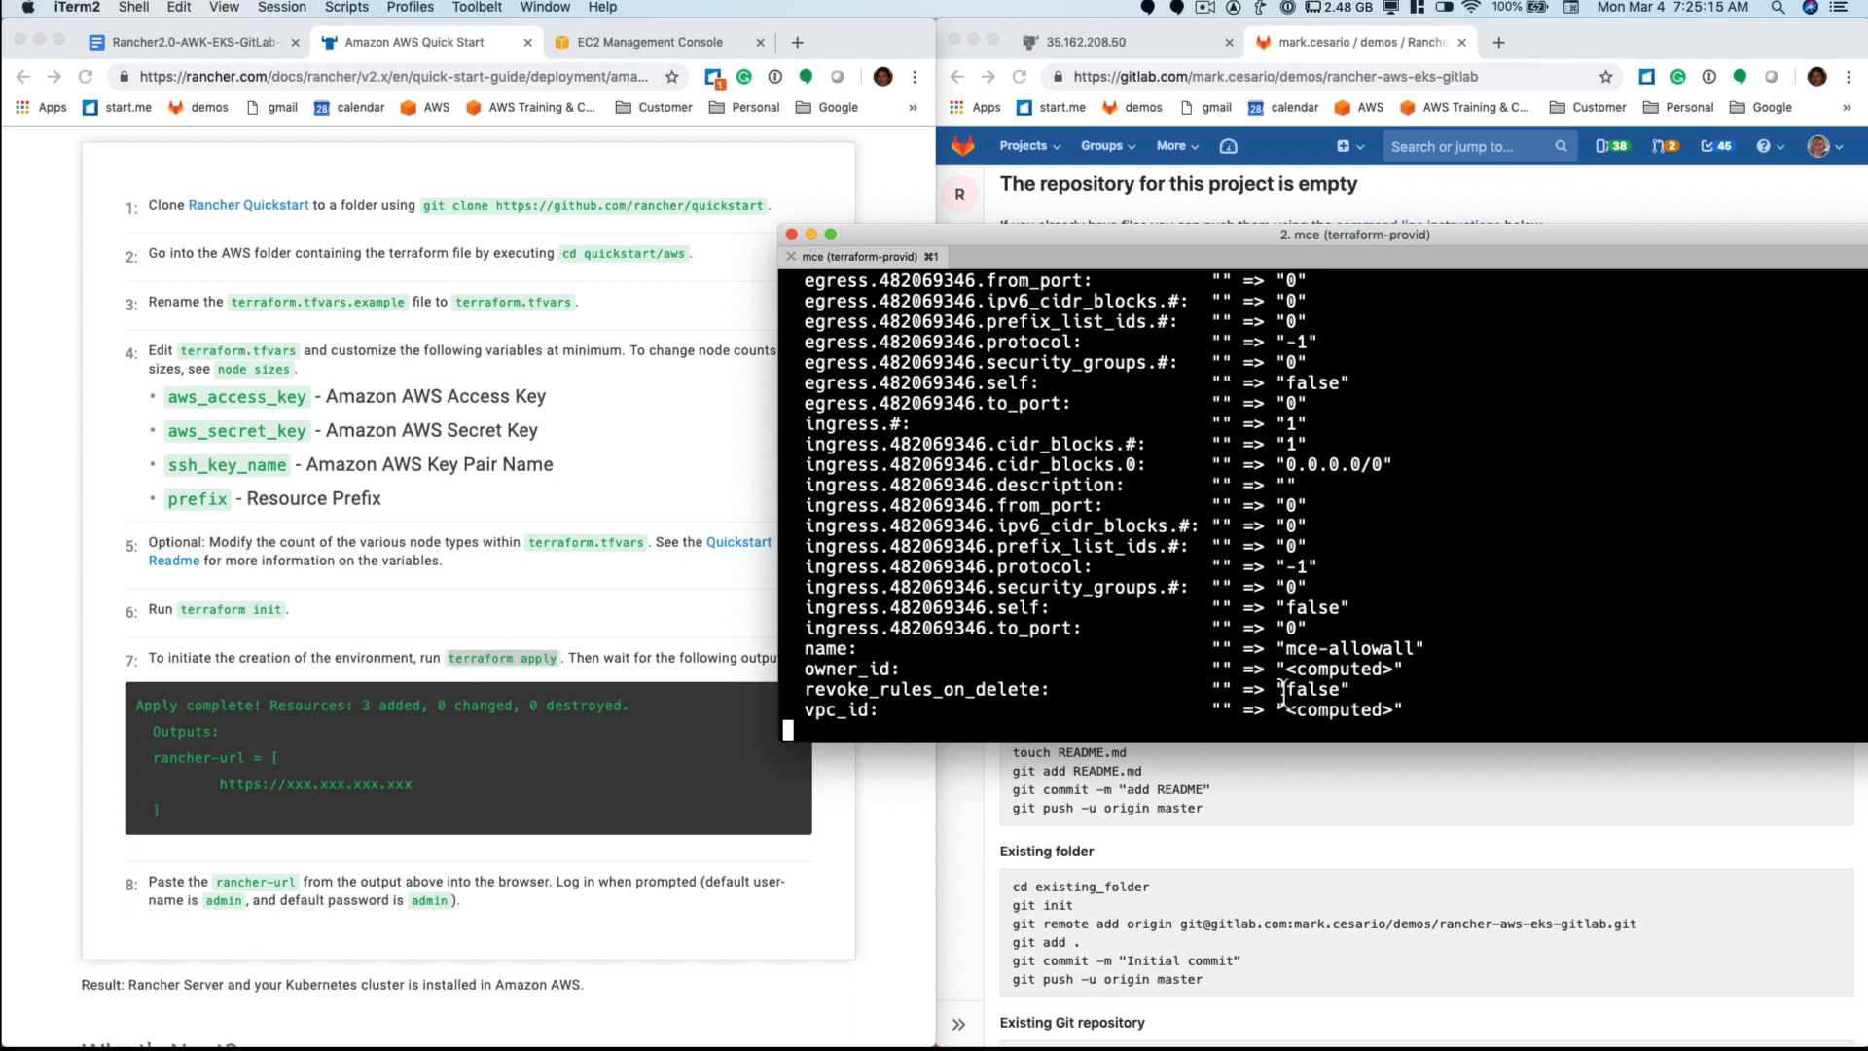
# Step: Review the apply output as creation begins, then minimize the iTerm2 window
pyautogui.scroll(3, 1244, 631)
pyautogui.scroll(3, 1243, 630)
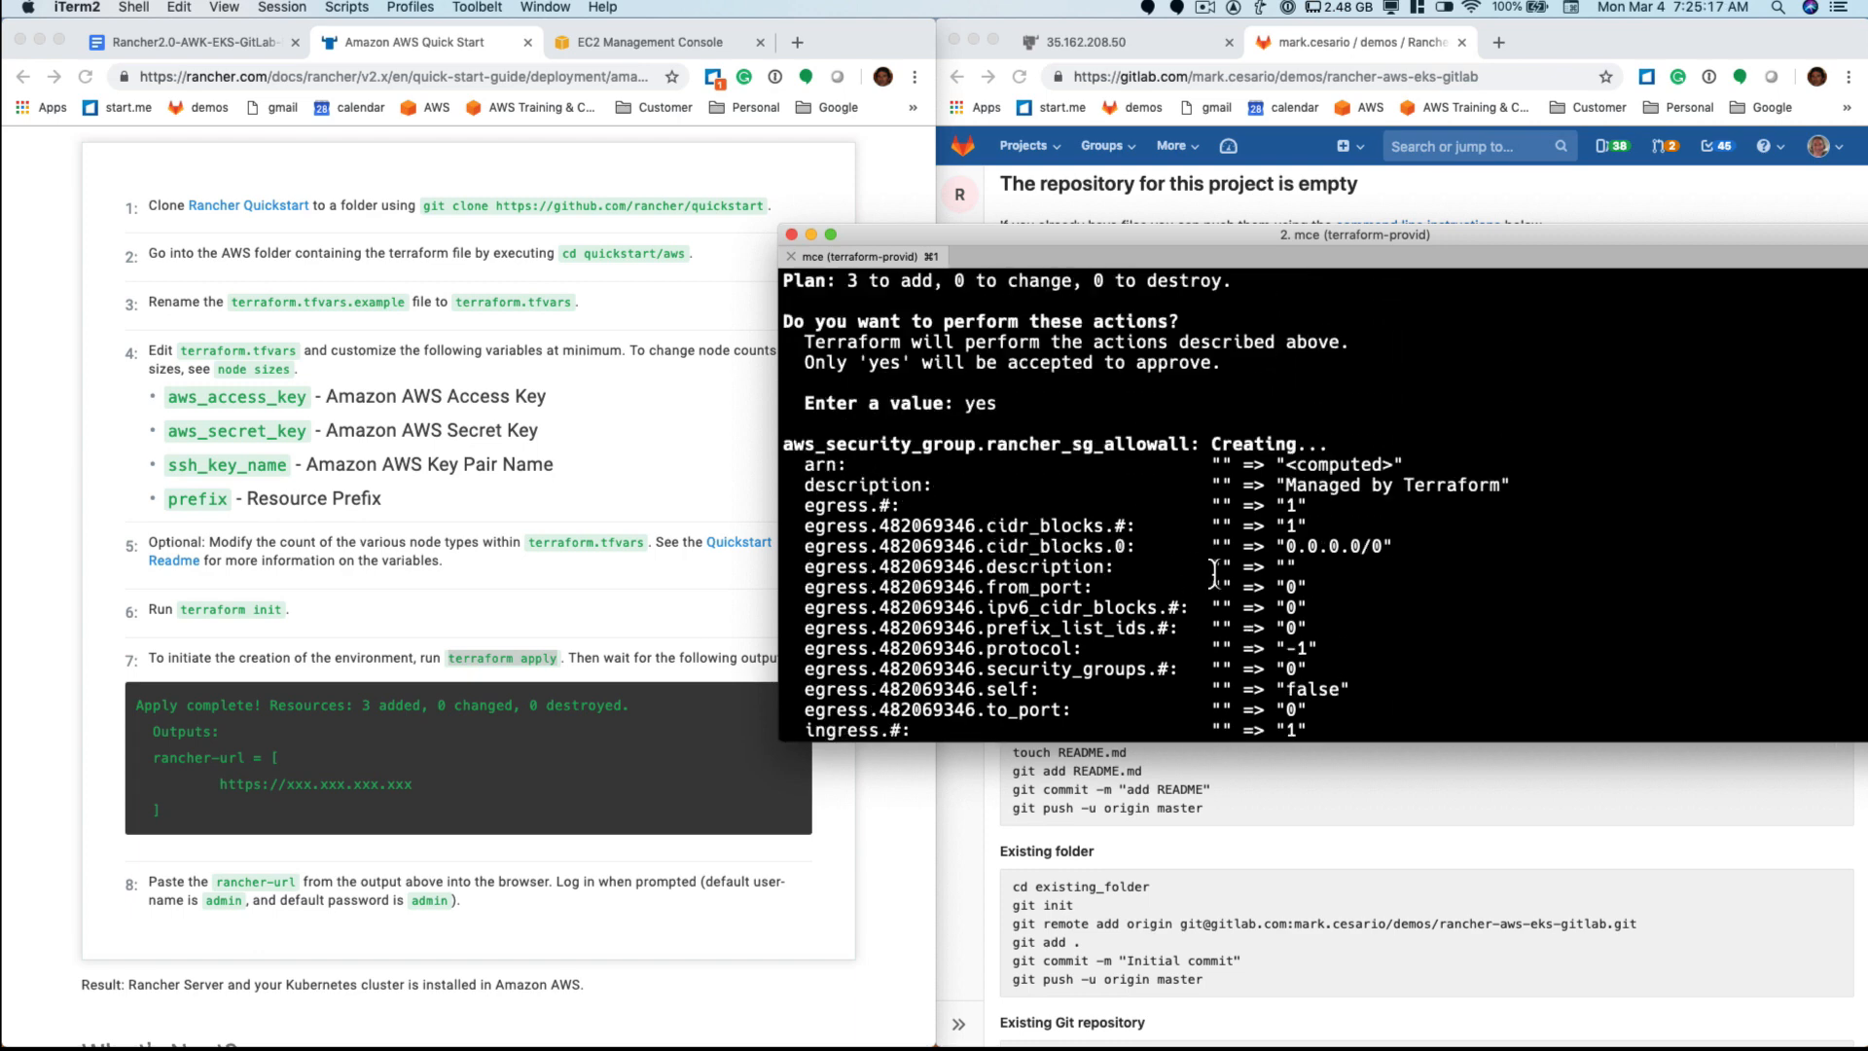
pyautogui.scroll(3, 1217, 569)
pyautogui.scroll(10, 1218, 569)
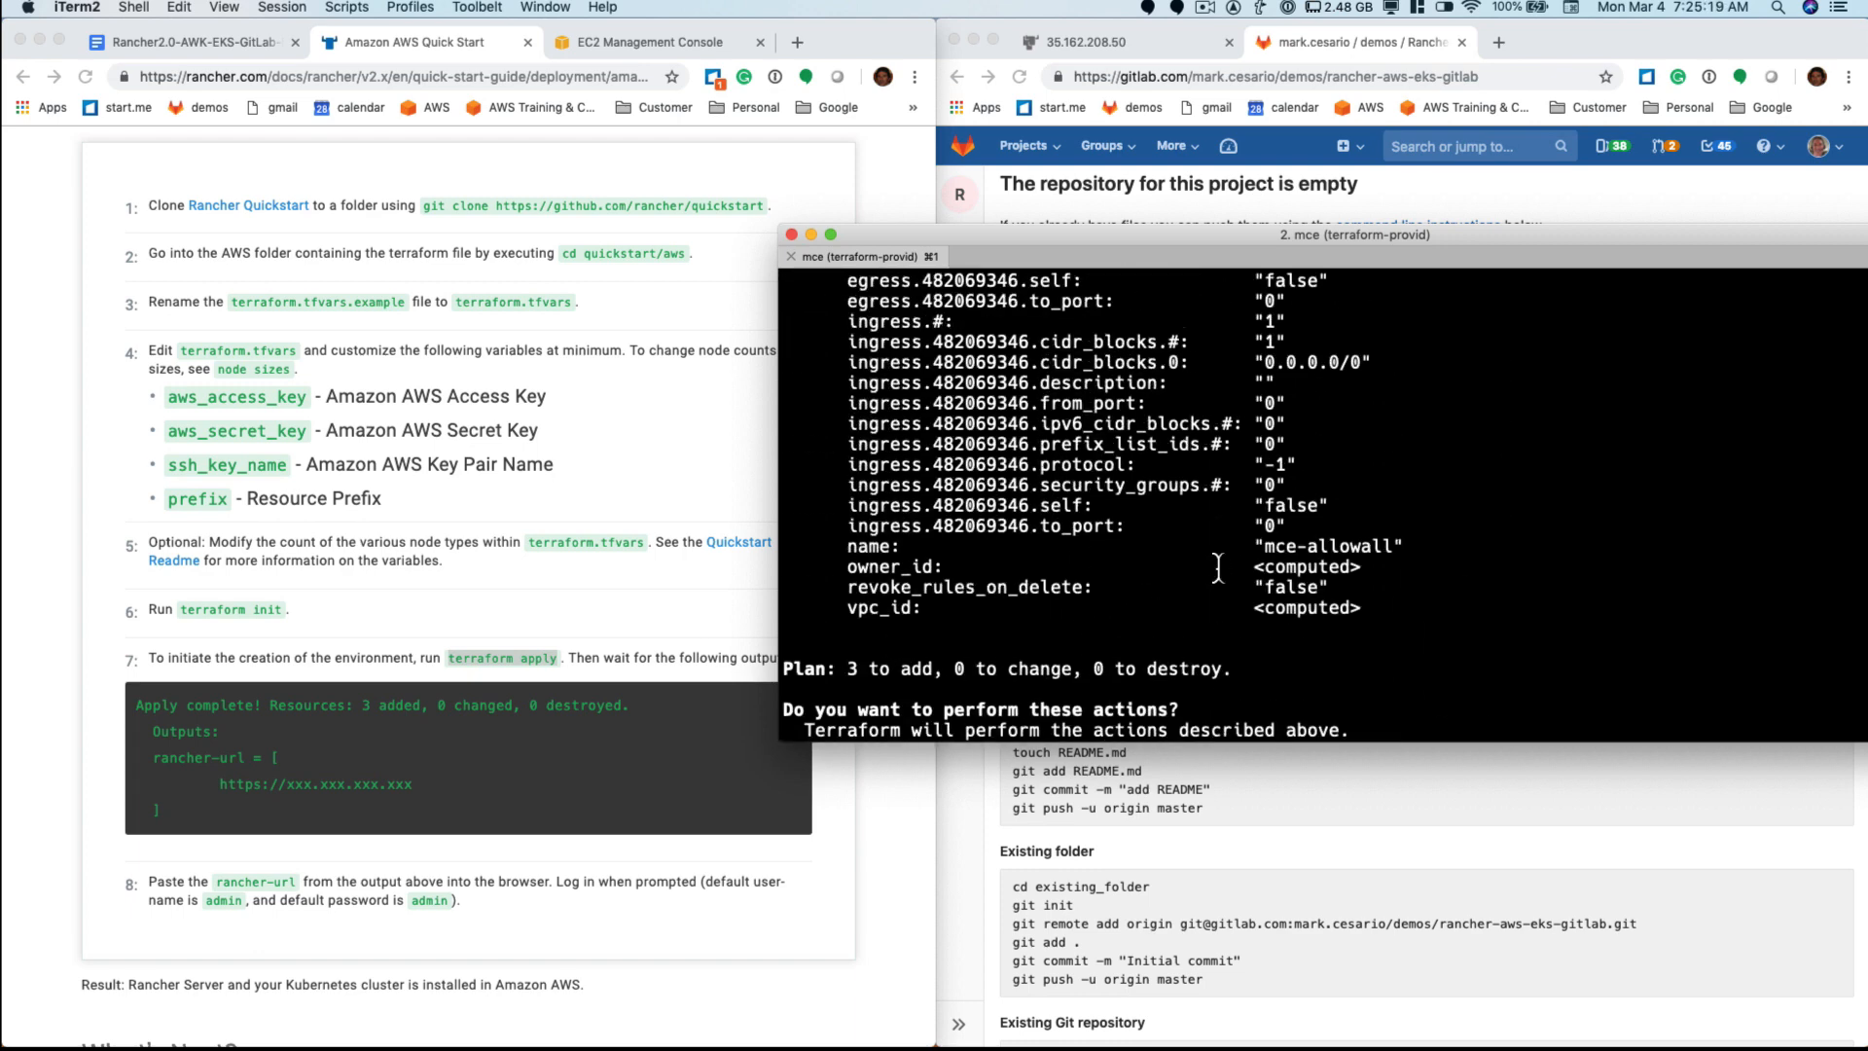
pyautogui.scroll(-10, 1217, 569)
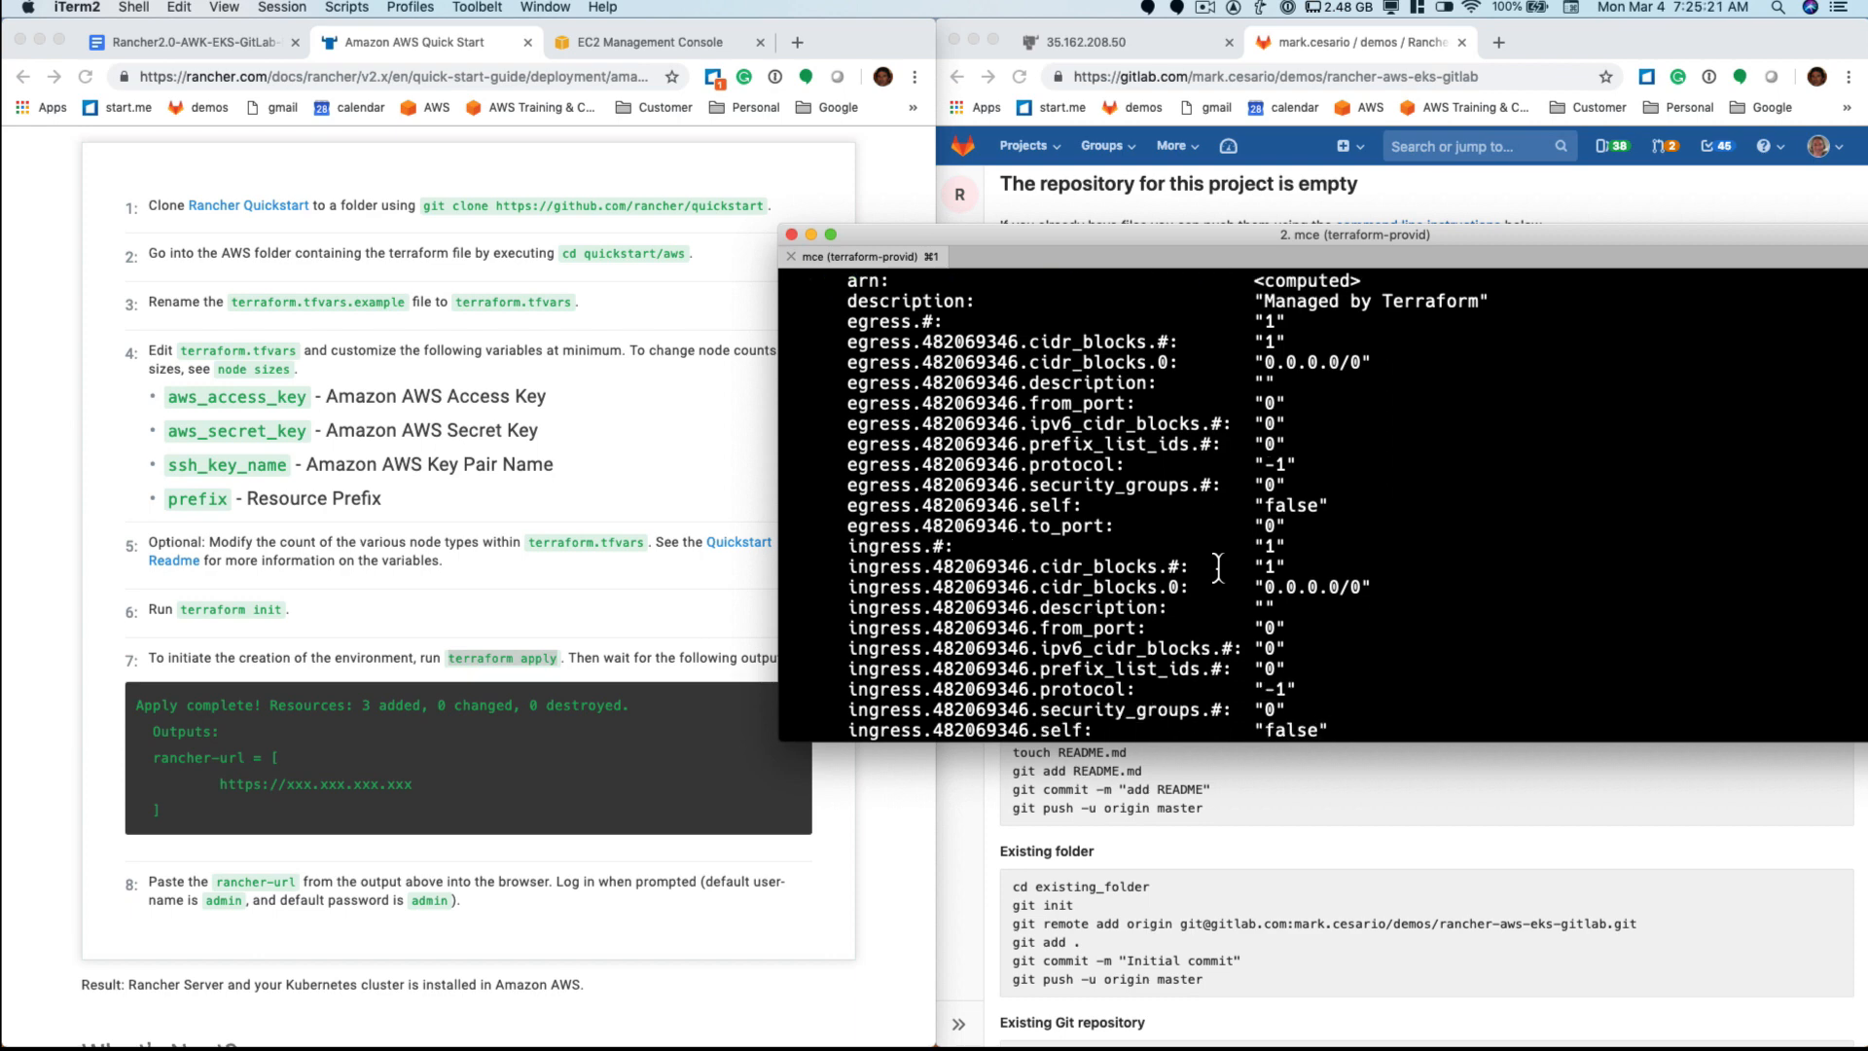
pyautogui.scroll(-3, 1217, 570)
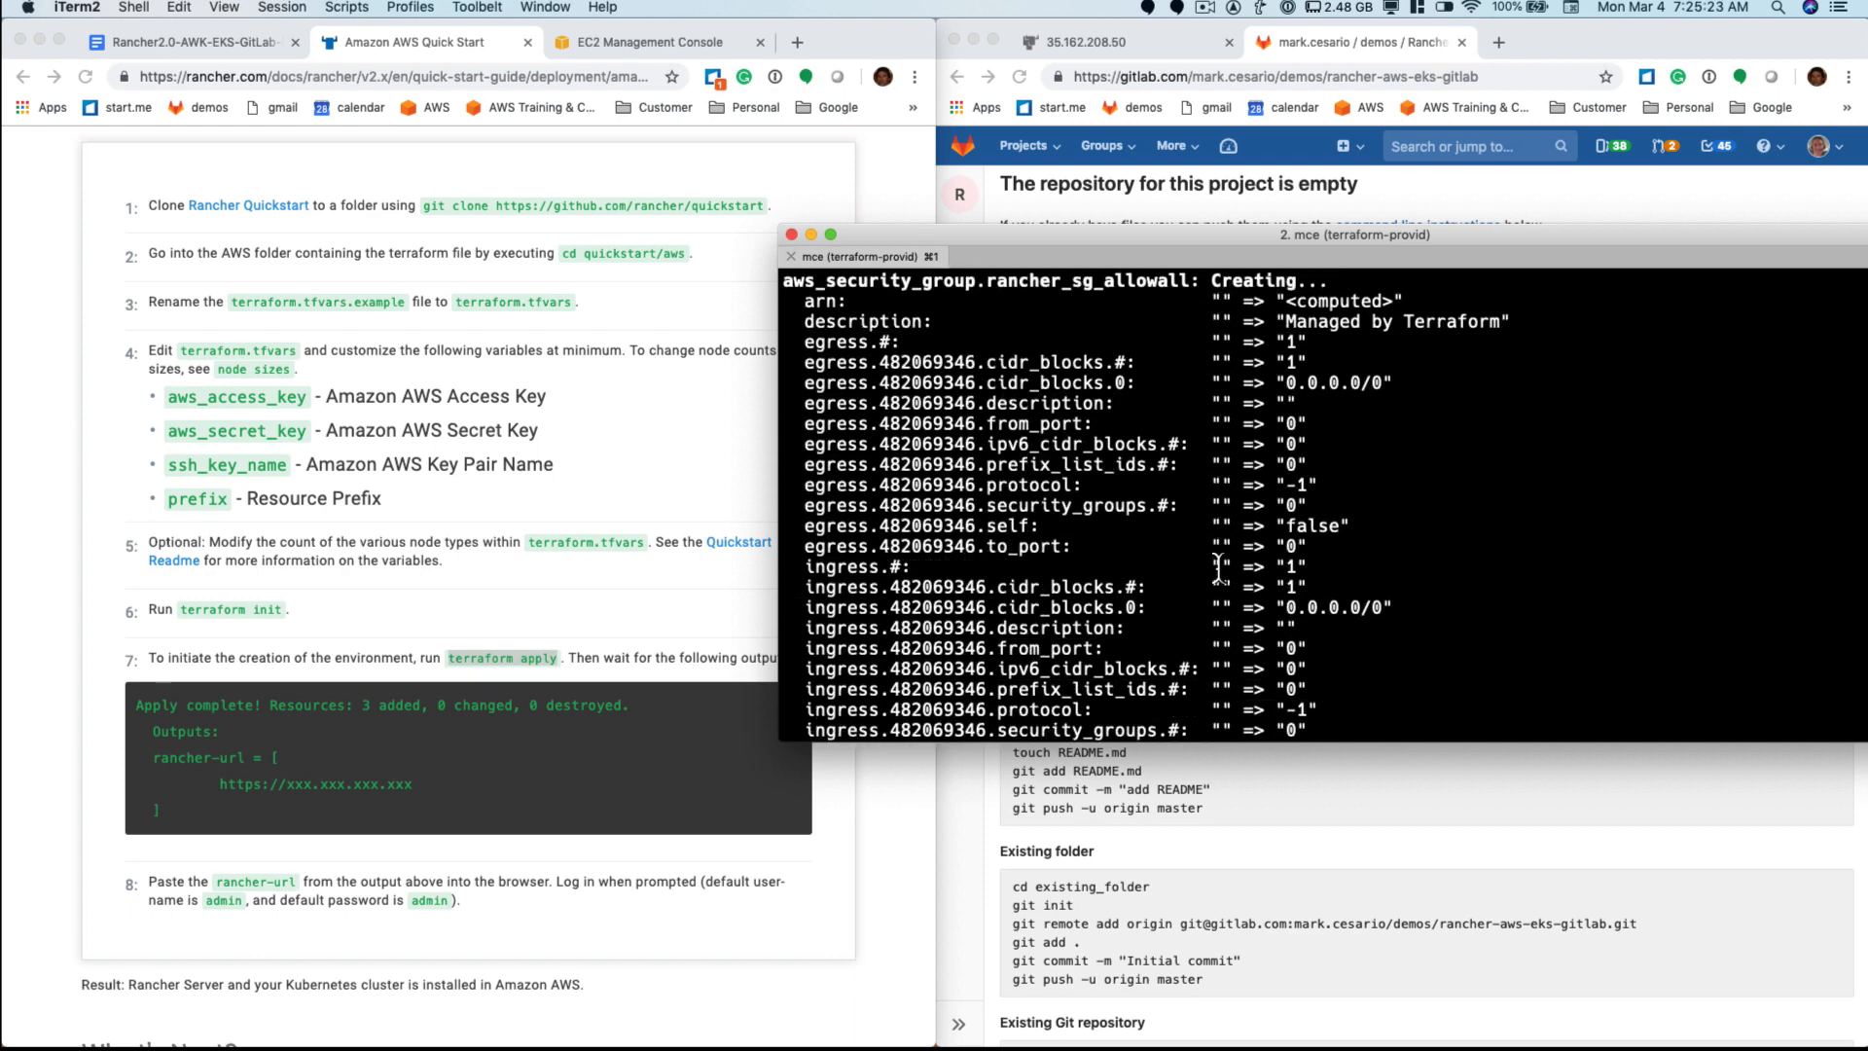
pyautogui.moveTo(809, 240); pyautogui.dragTo(814, 240)
pyautogui.click(815, 235)
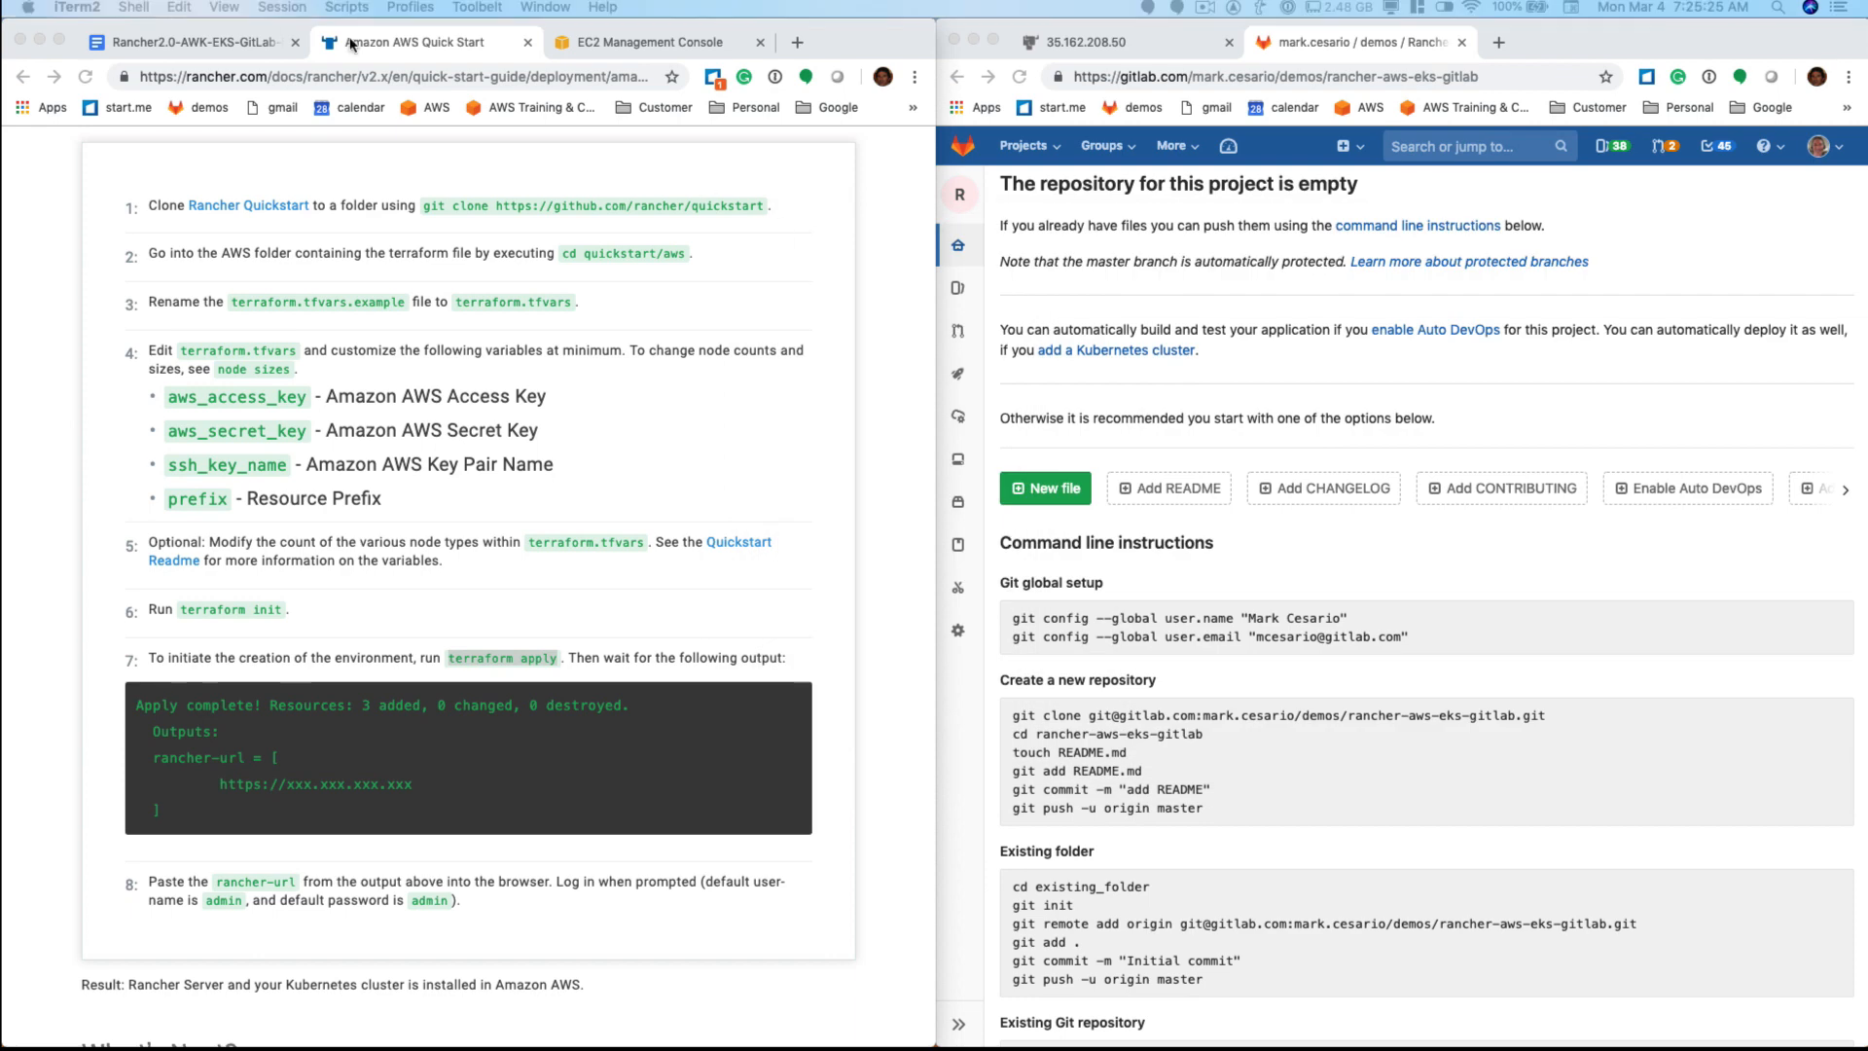
# Step: Refresh the EC2 instance list and view the mce-rancherserver instance's status checks
pyautogui.click(630, 44)
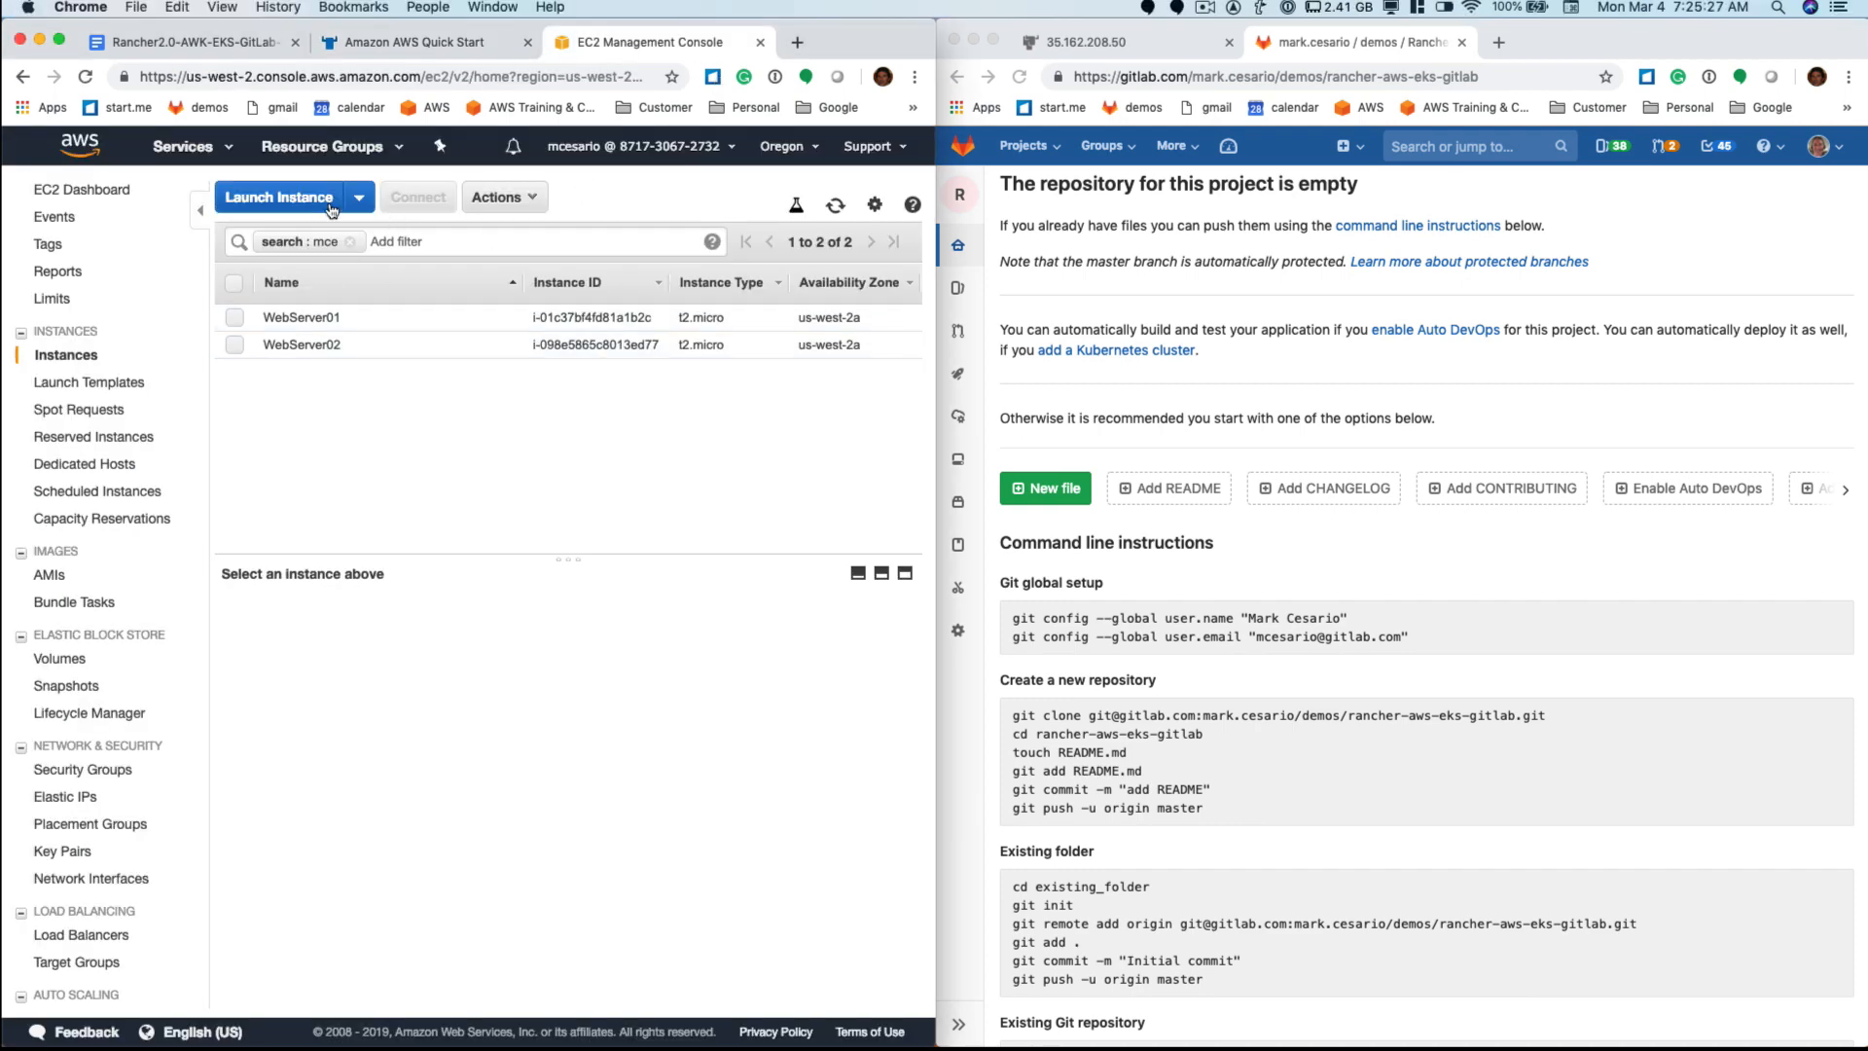
pyautogui.click(836, 206)
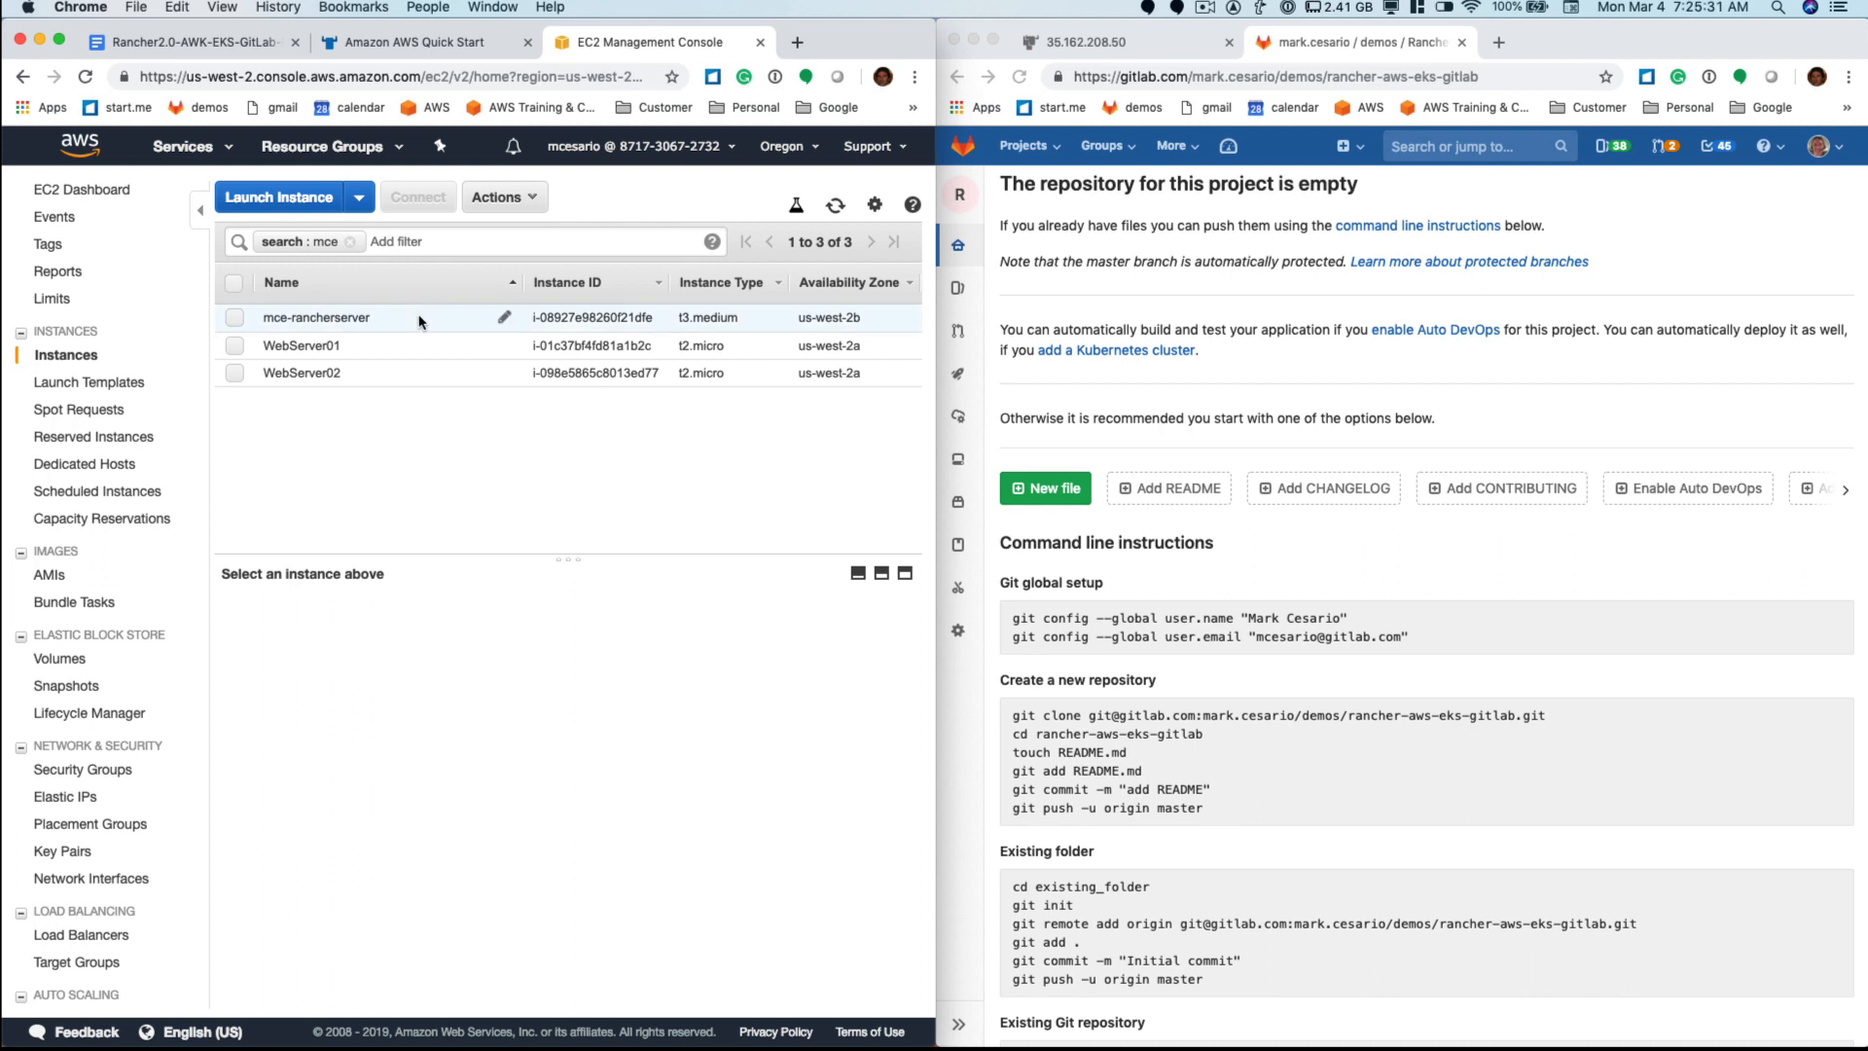
pyautogui.click(199, 209)
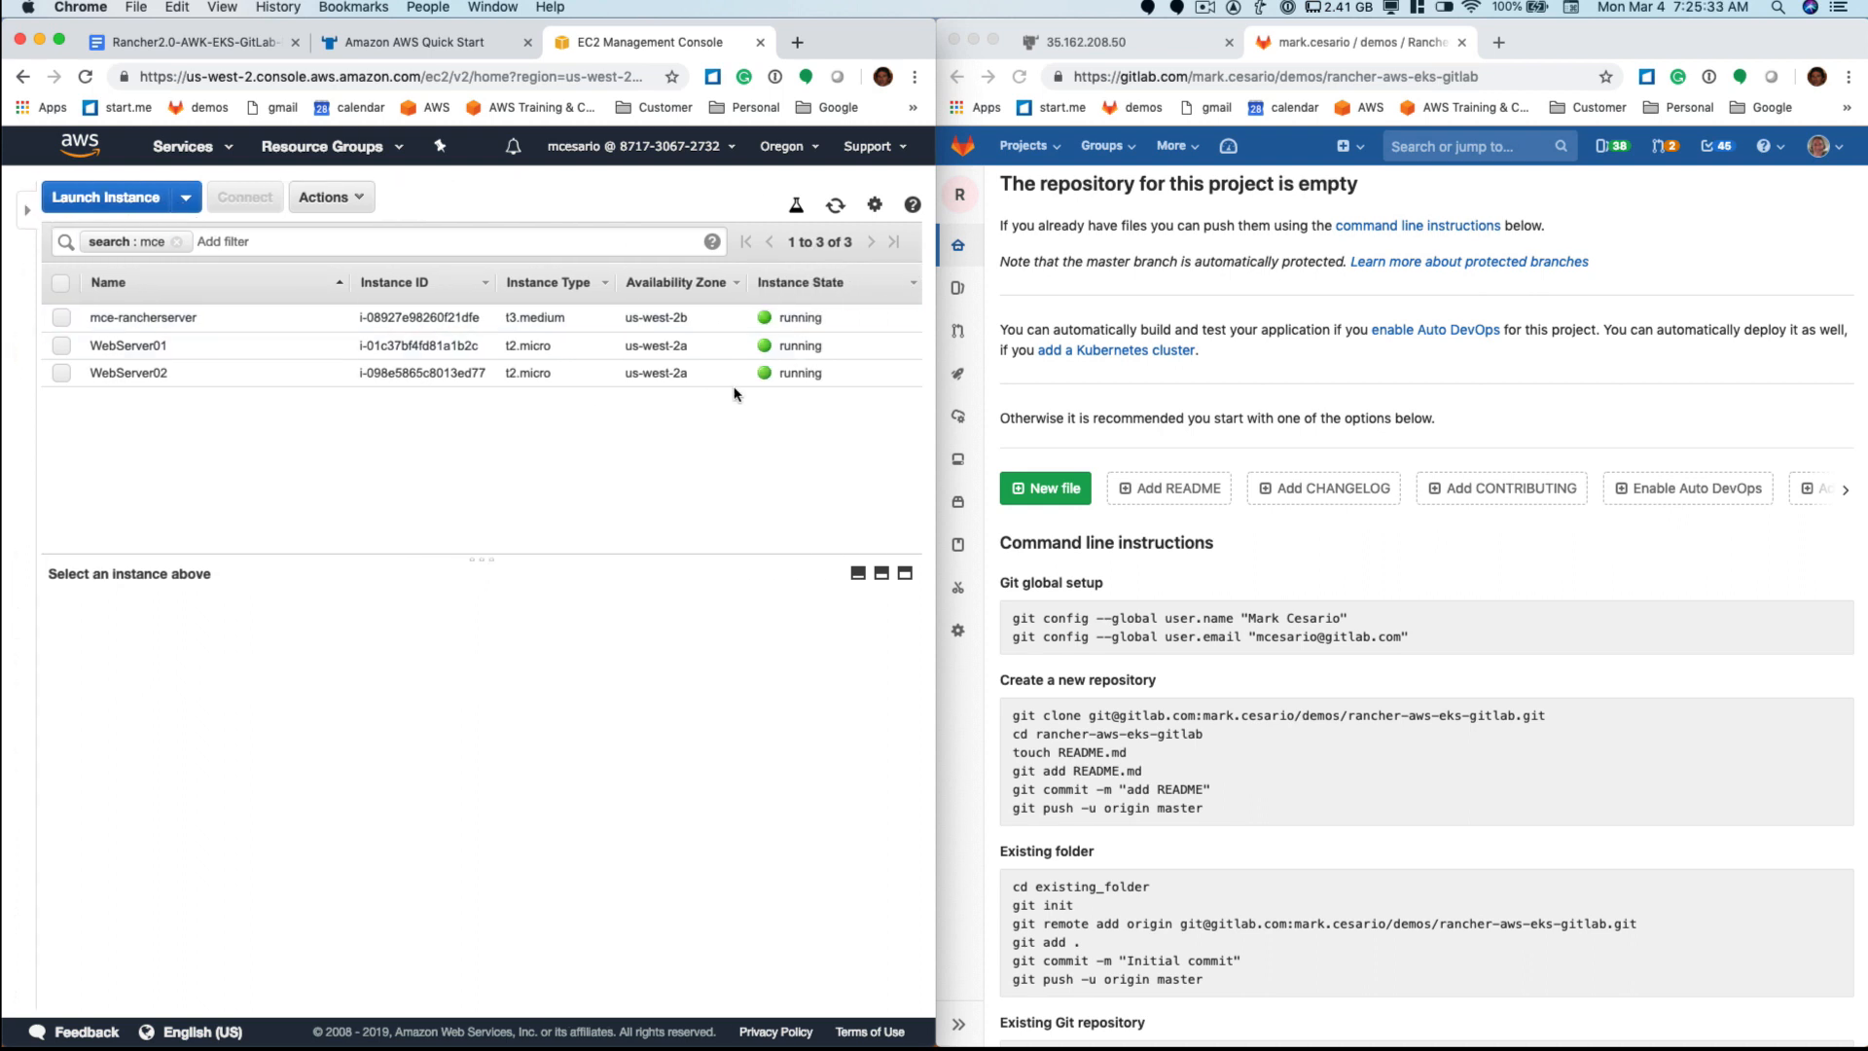
pyautogui.hscroll(5, 774, 331)
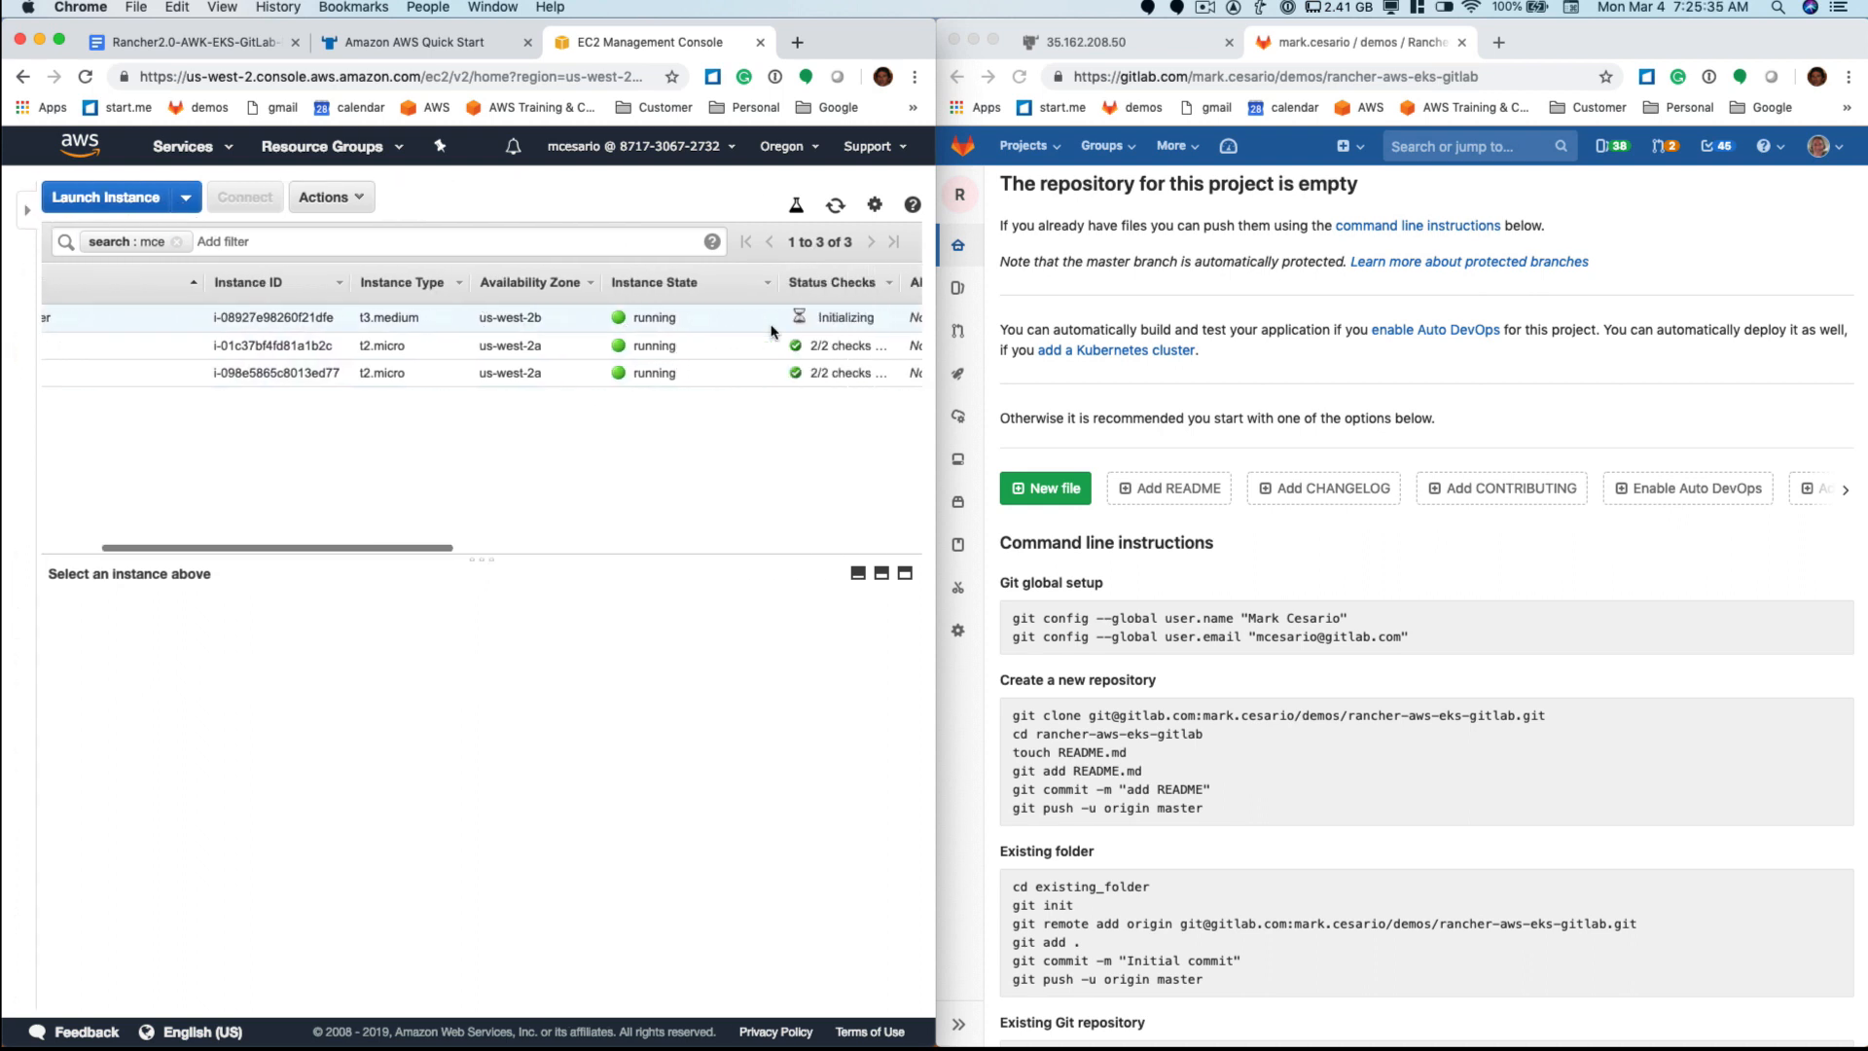
pyautogui.click(774, 328)
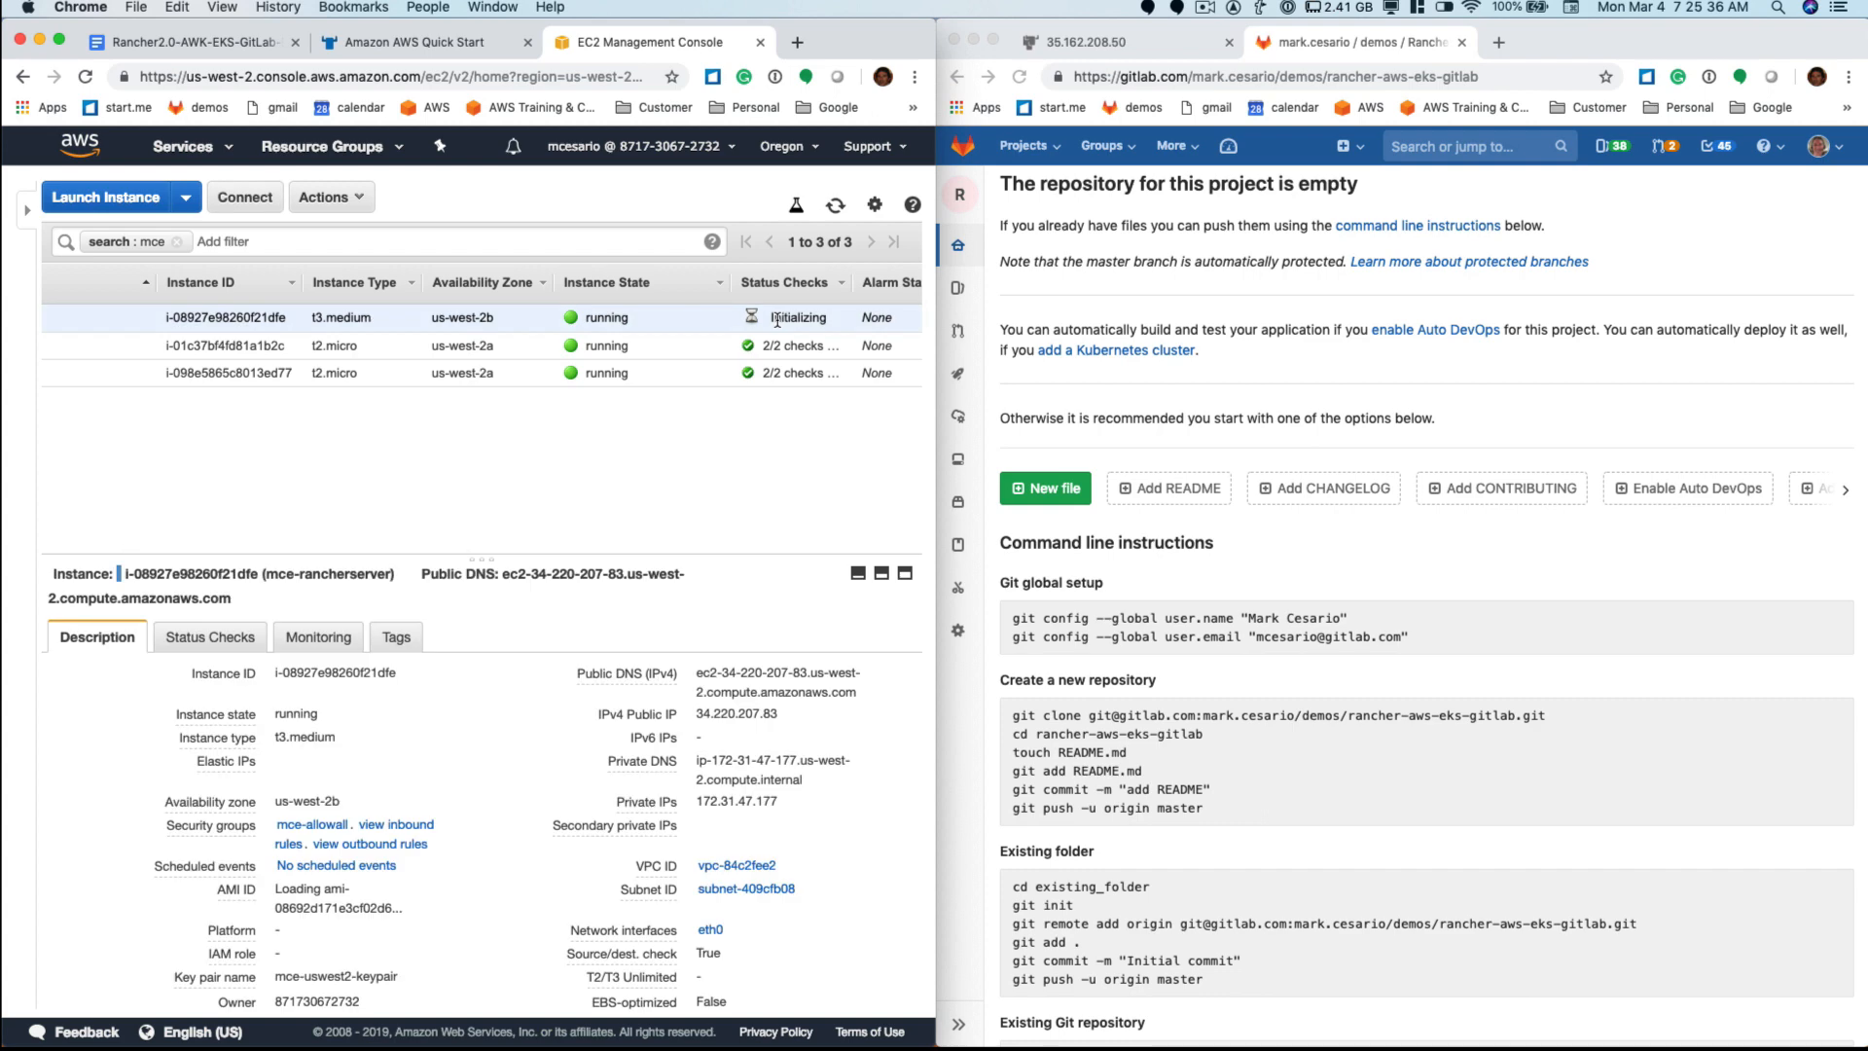
pyautogui.click(216, 640)
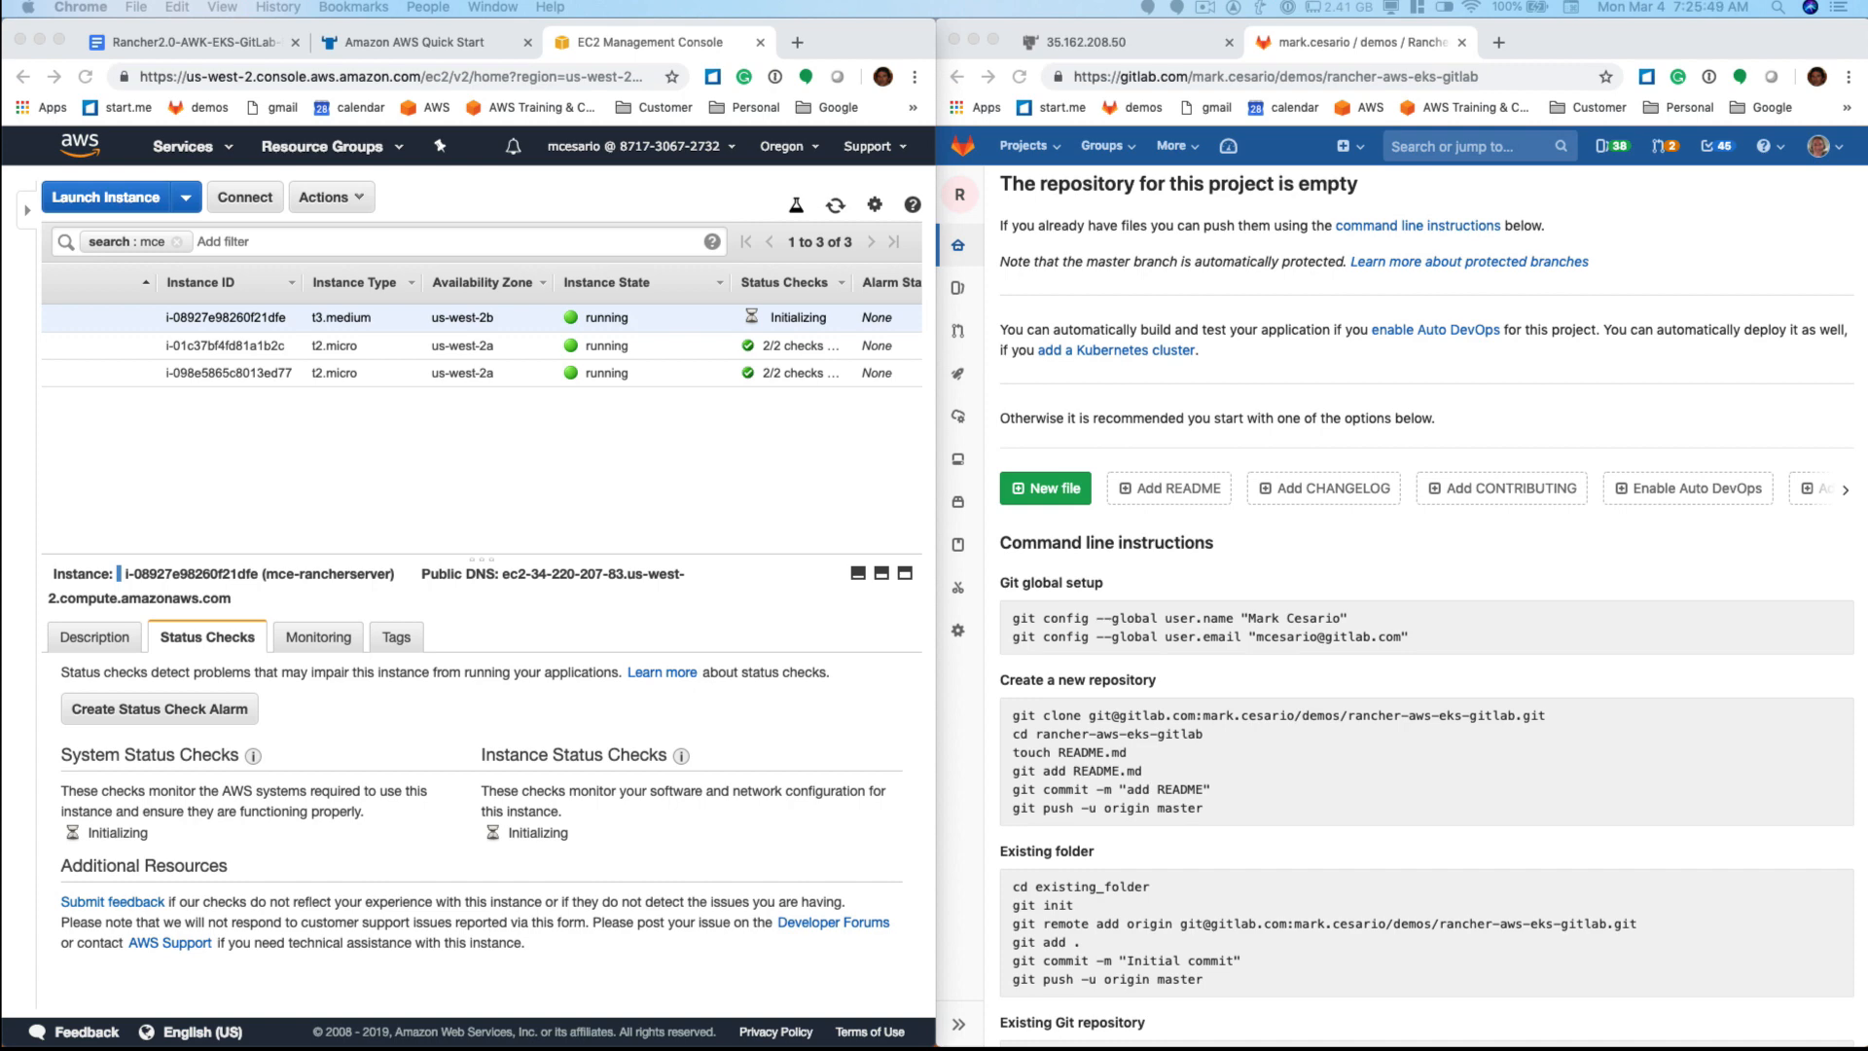
pyautogui.press('super+Tab')
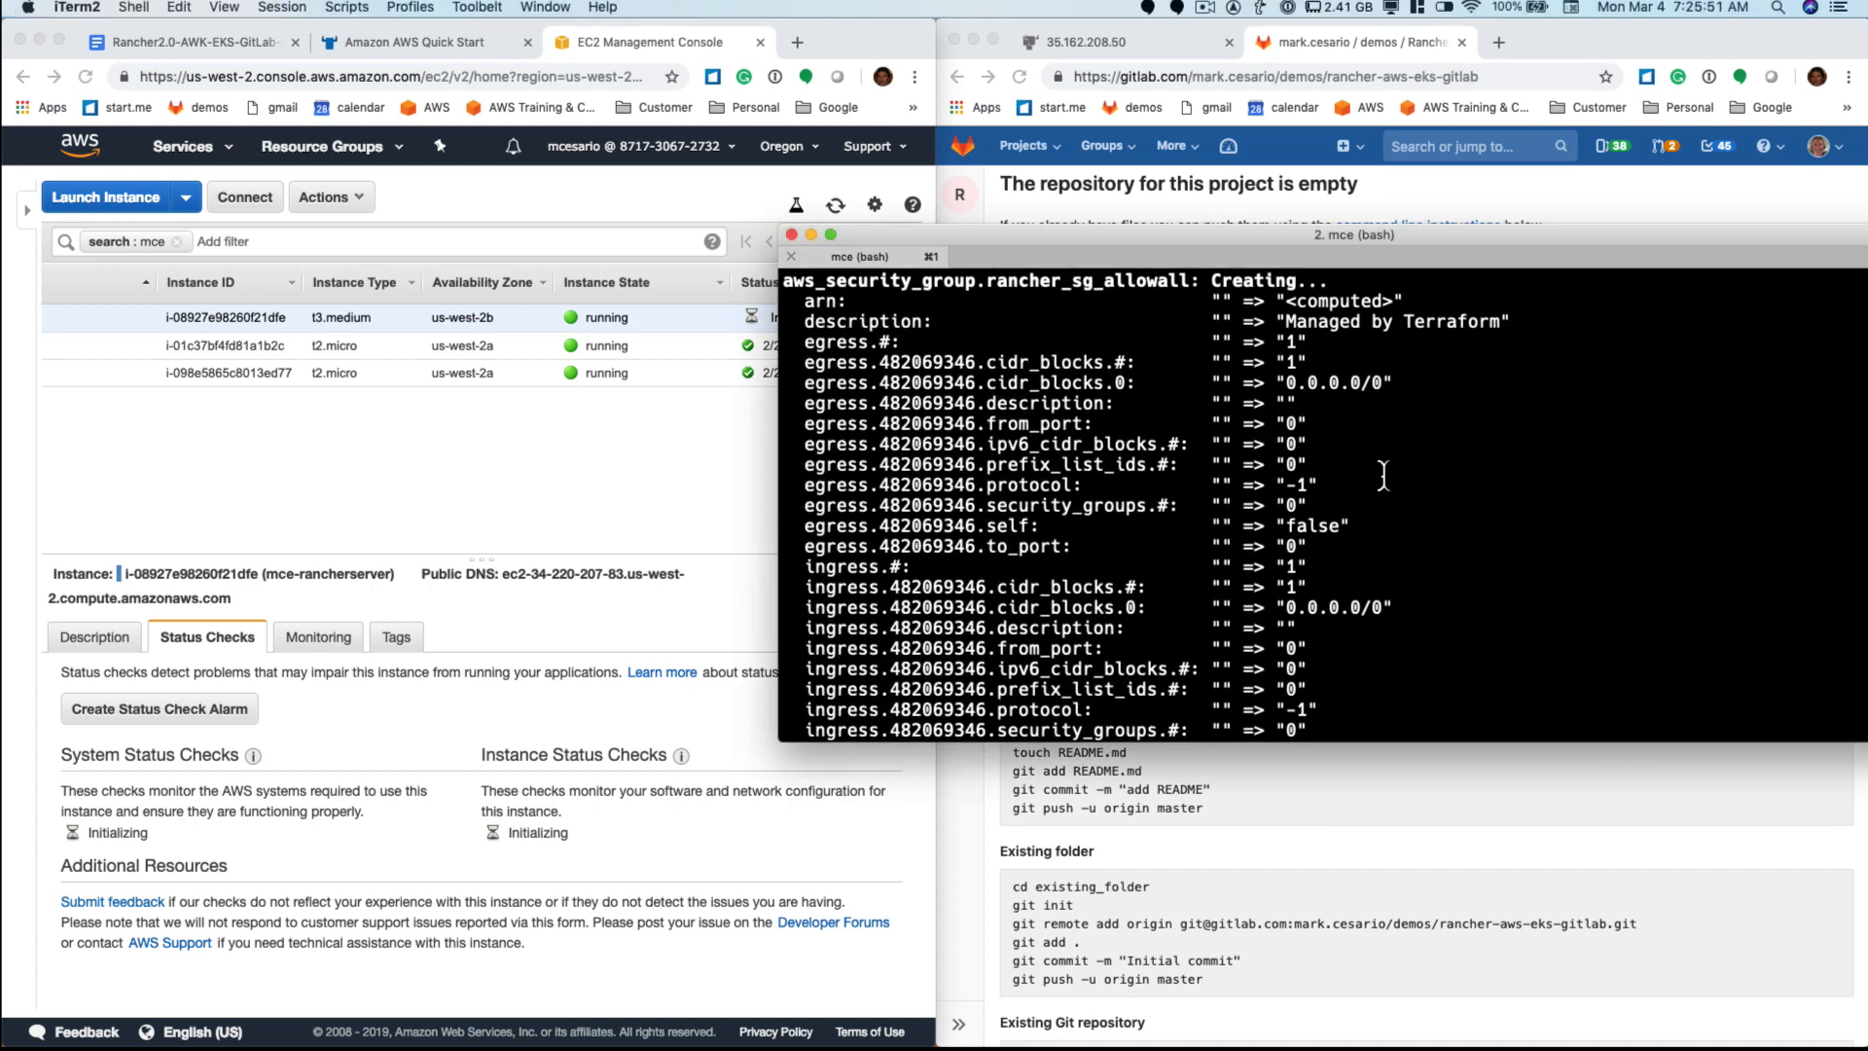
pyautogui.scroll(-15, 1380, 474)
pyautogui.scroll(-10, 1380, 474)
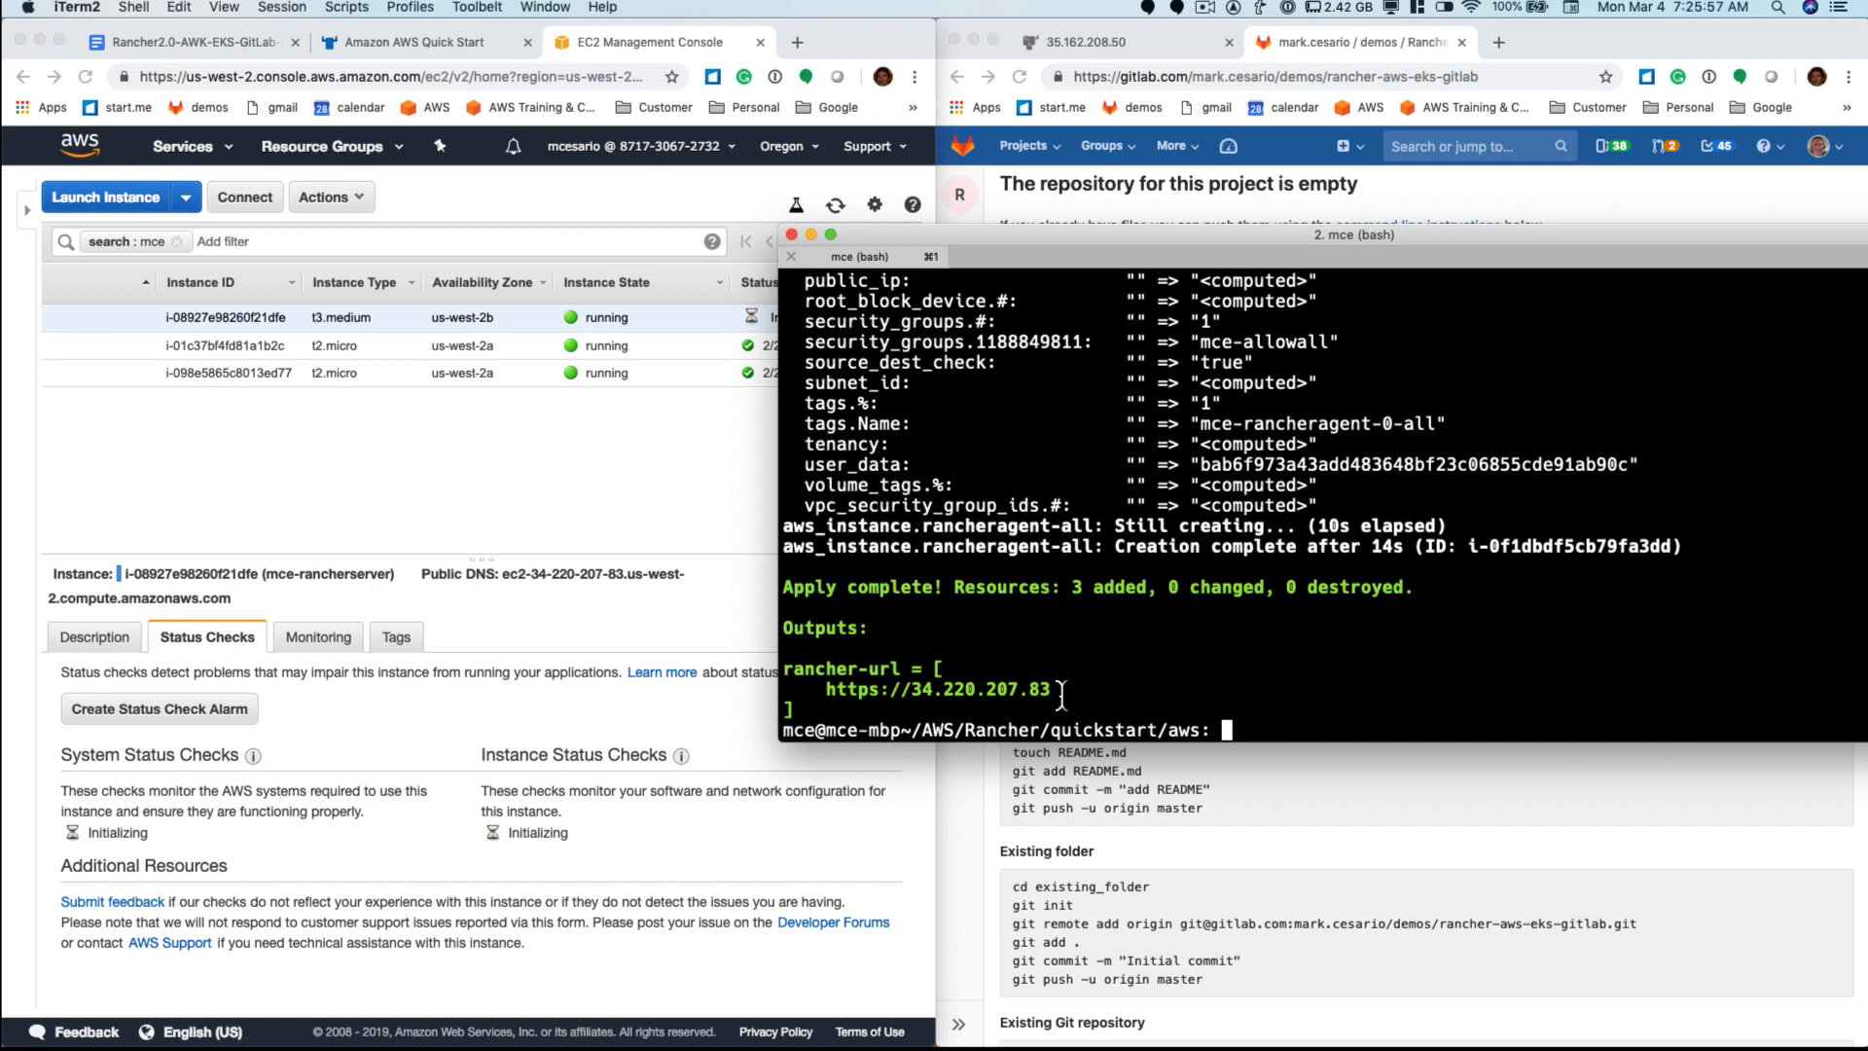
pyautogui.moveTo(1061, 695); pyautogui.dragTo(828, 691)
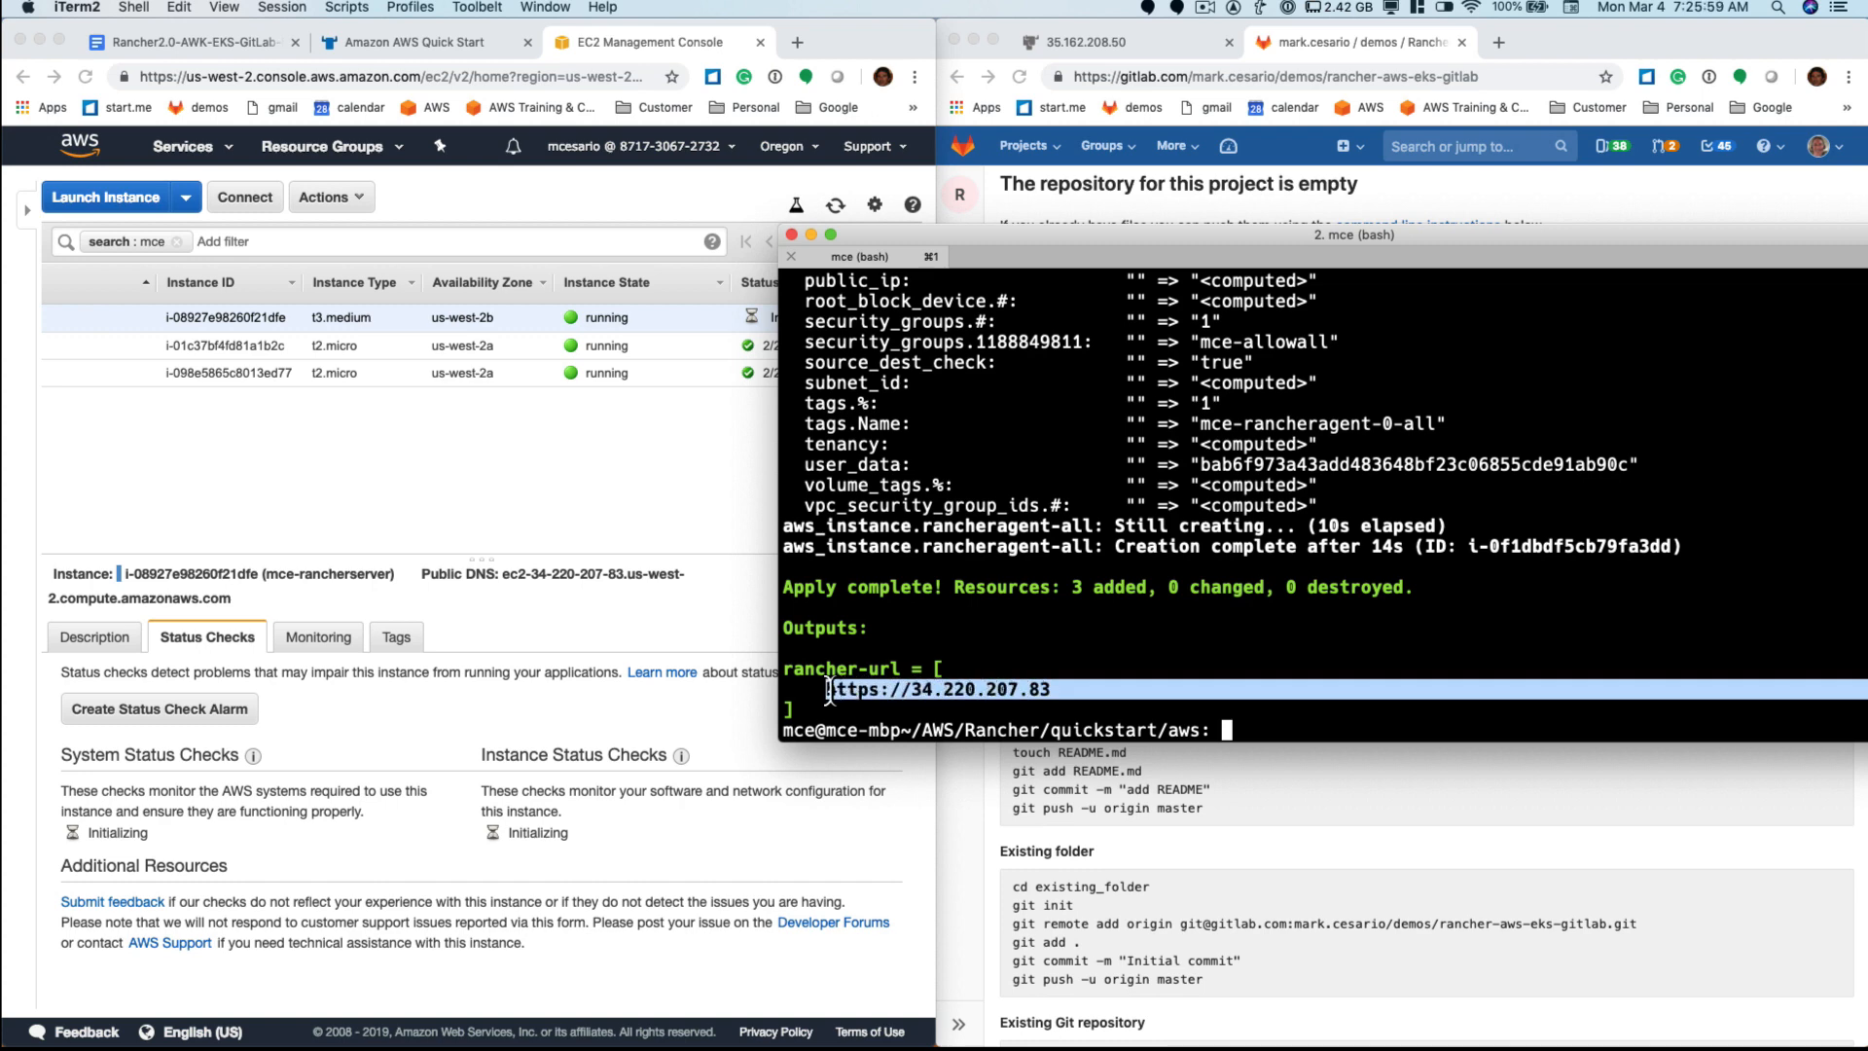
pyautogui.rightClick(930, 693)
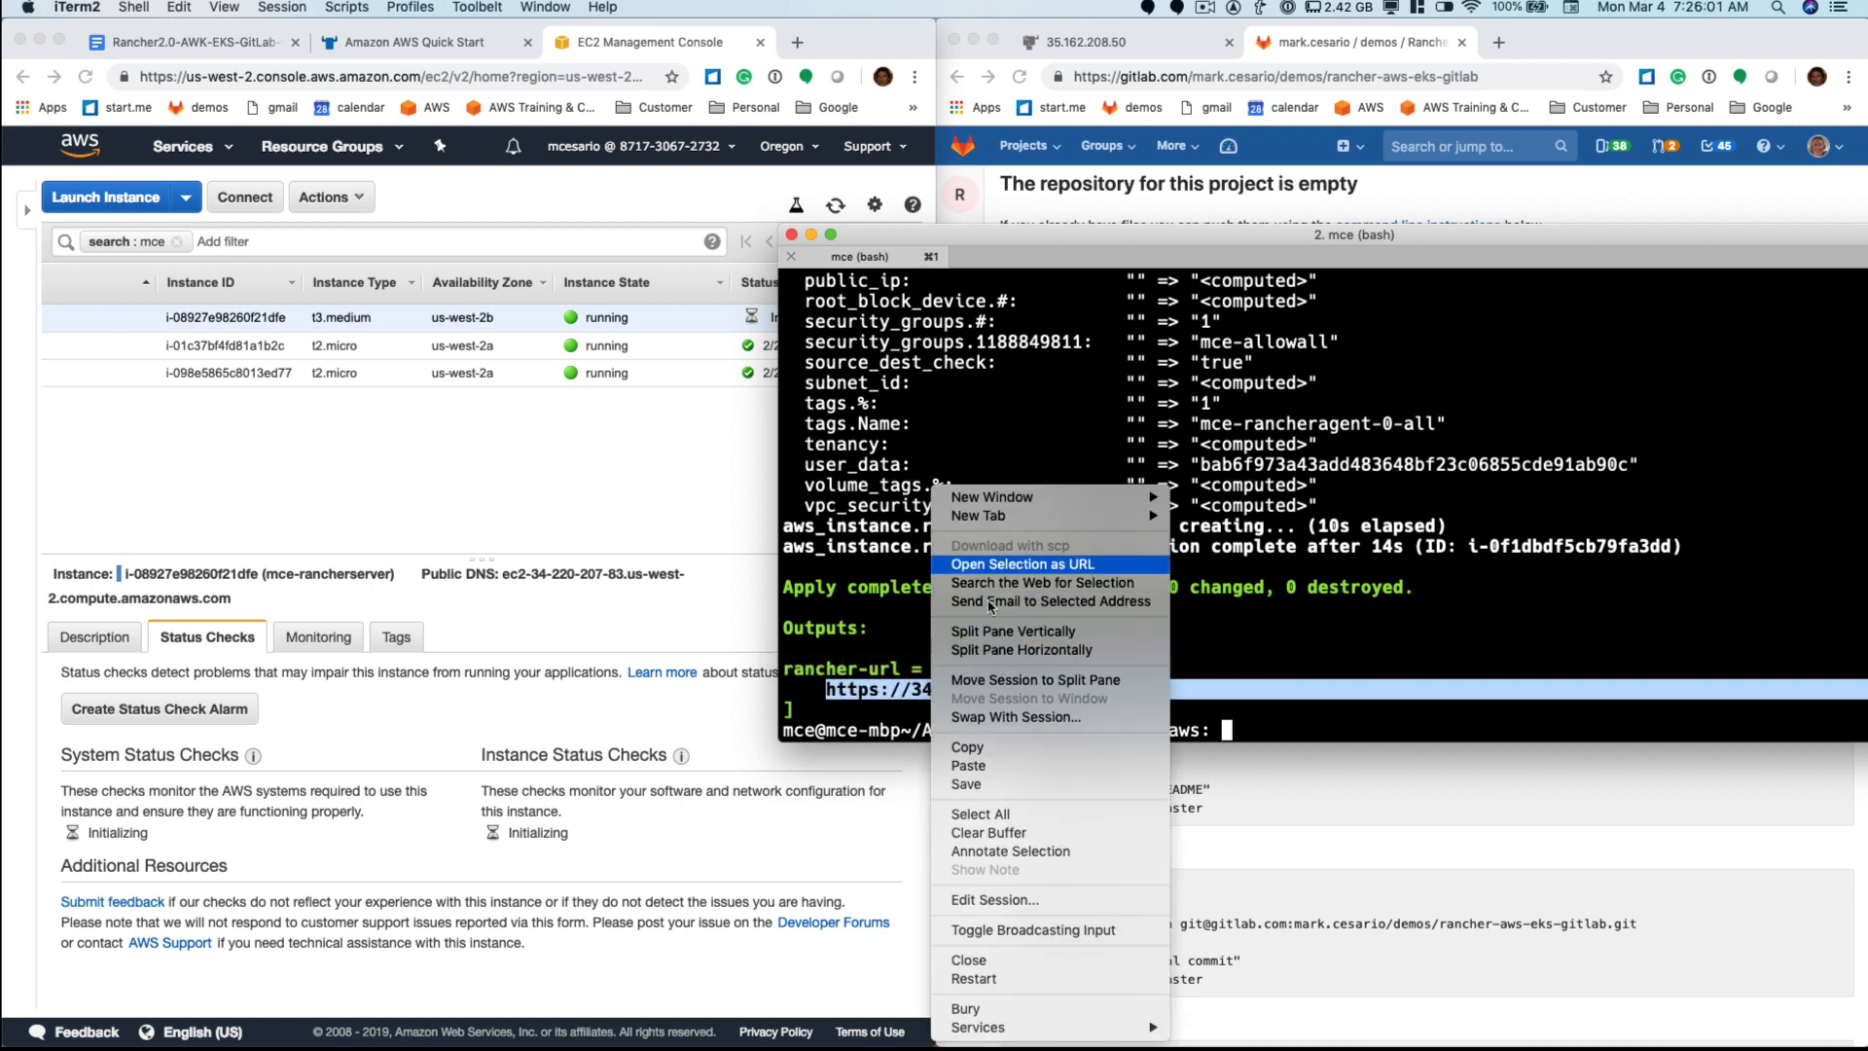
pyautogui.click(999, 749)
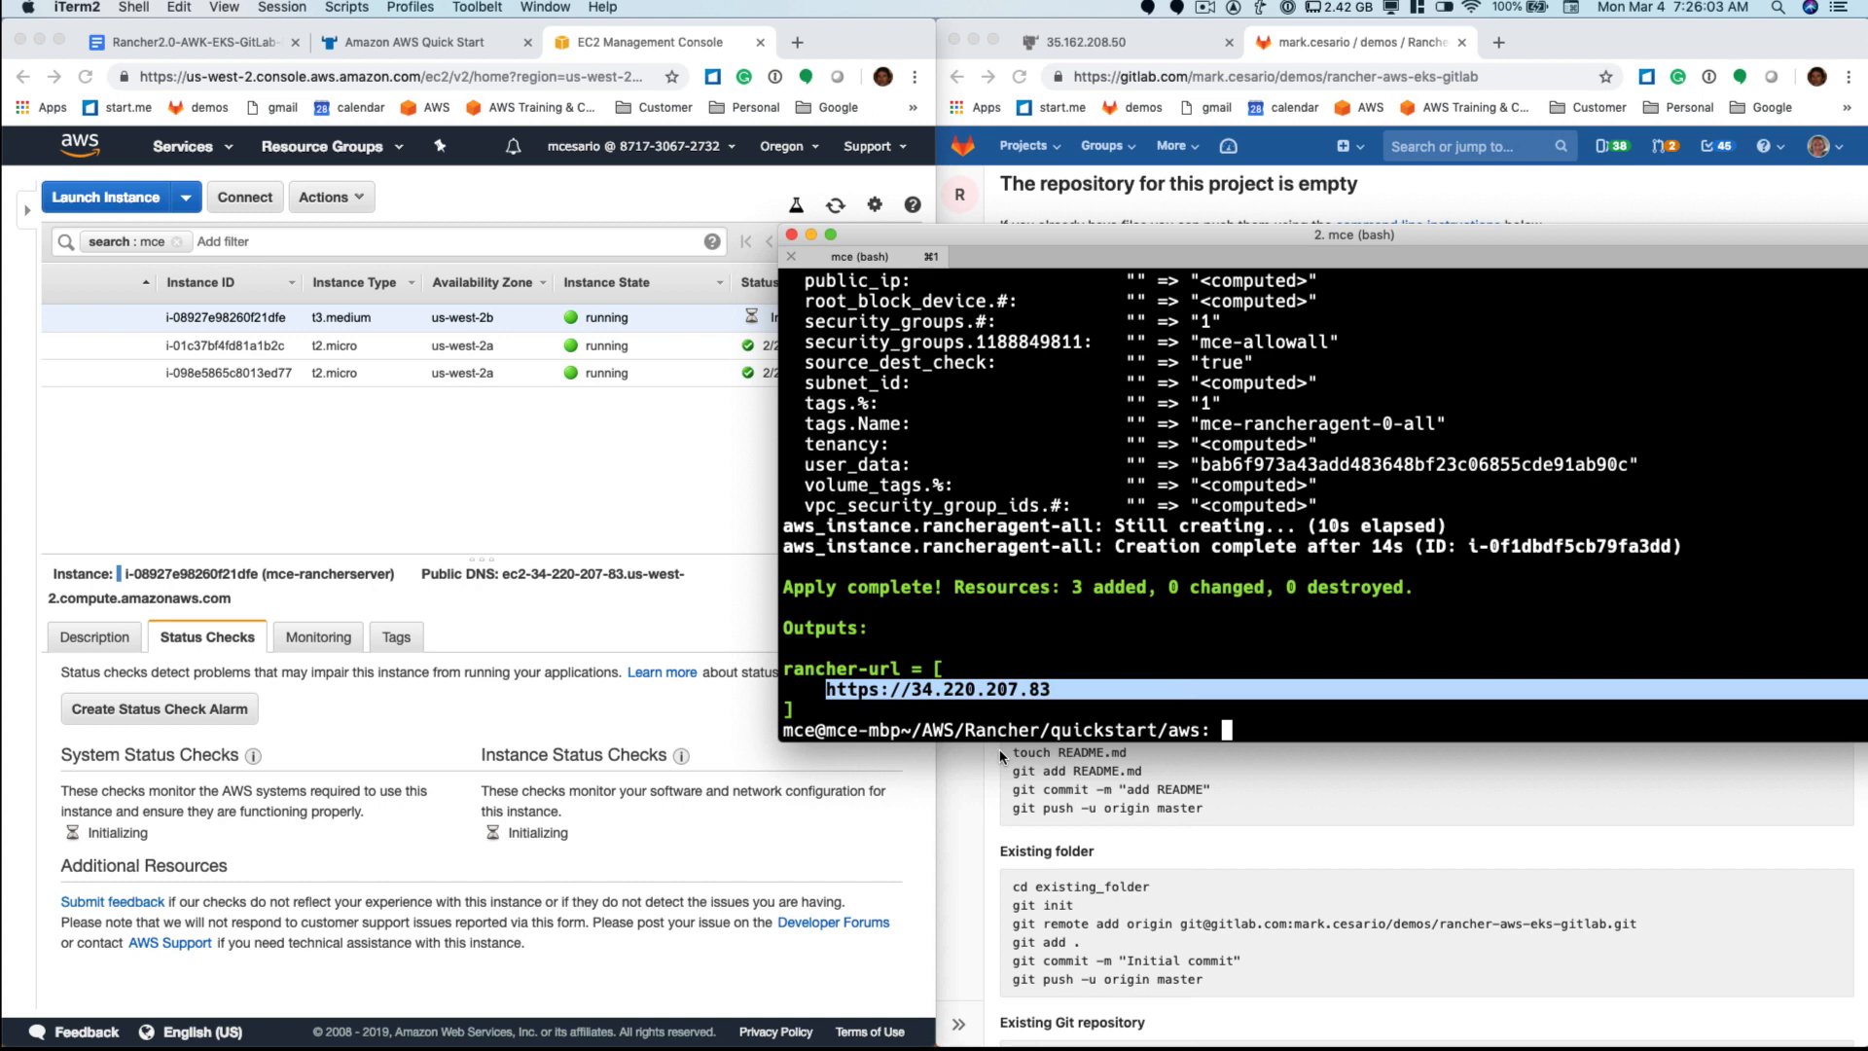
pyautogui.click(694, 652)
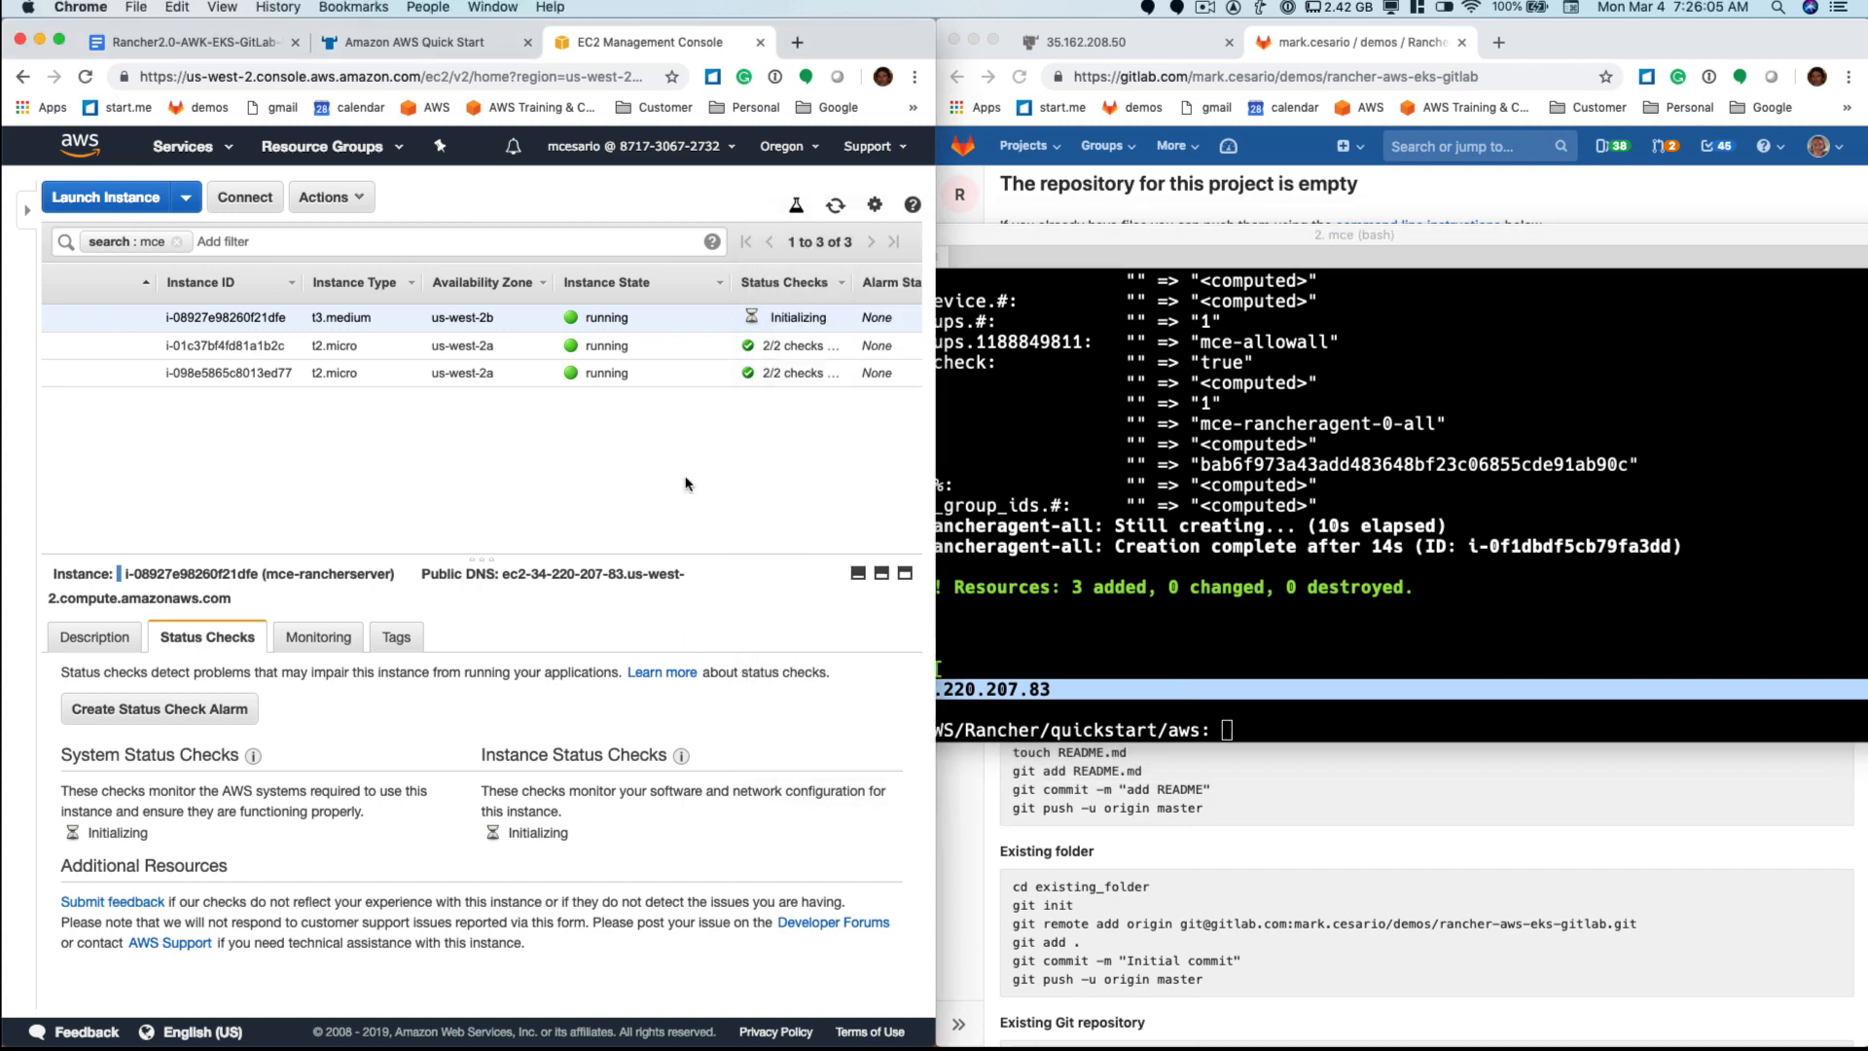
pyautogui.click(836, 207)
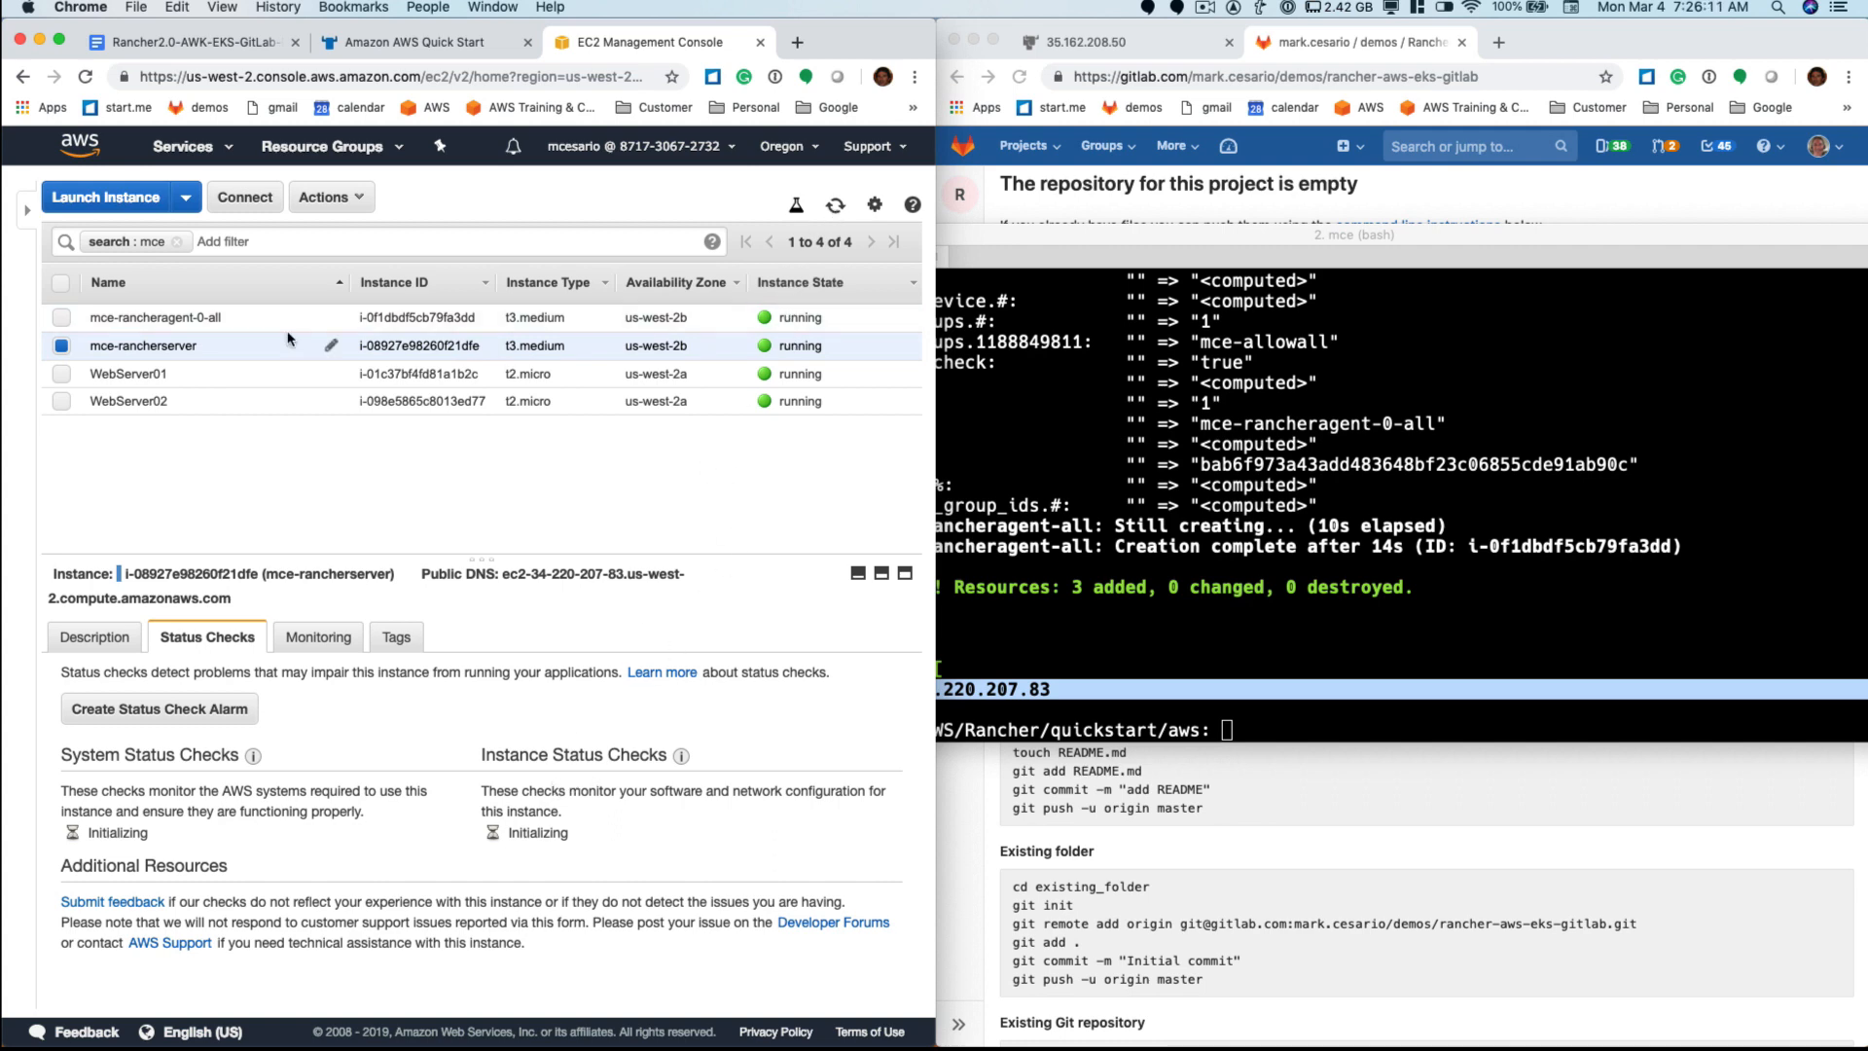
# Step: Check the new instances' public IPs 35.164.63.15 and 34.220.207.83 and their launch times
pyautogui.hscroll(1, 642, 333)
pyautogui.hscroll(10, 643, 333)
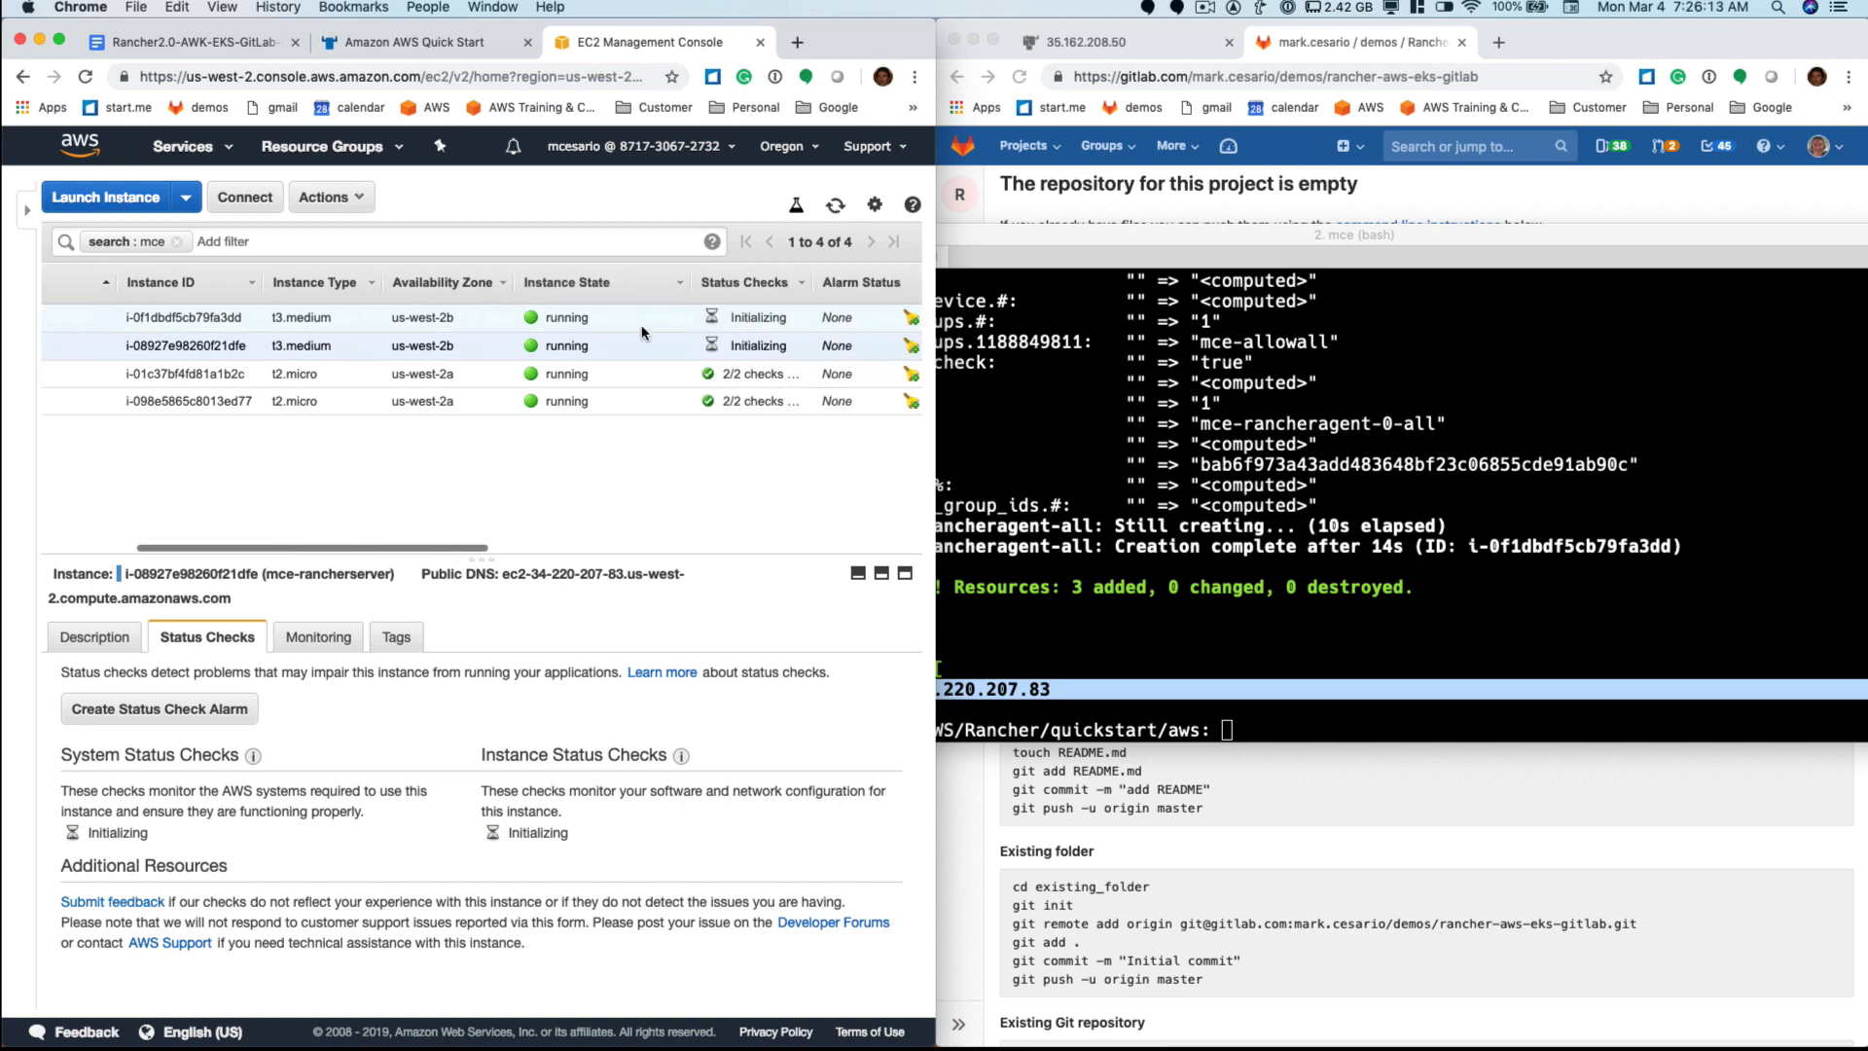
pyautogui.hscroll(5, 642, 332)
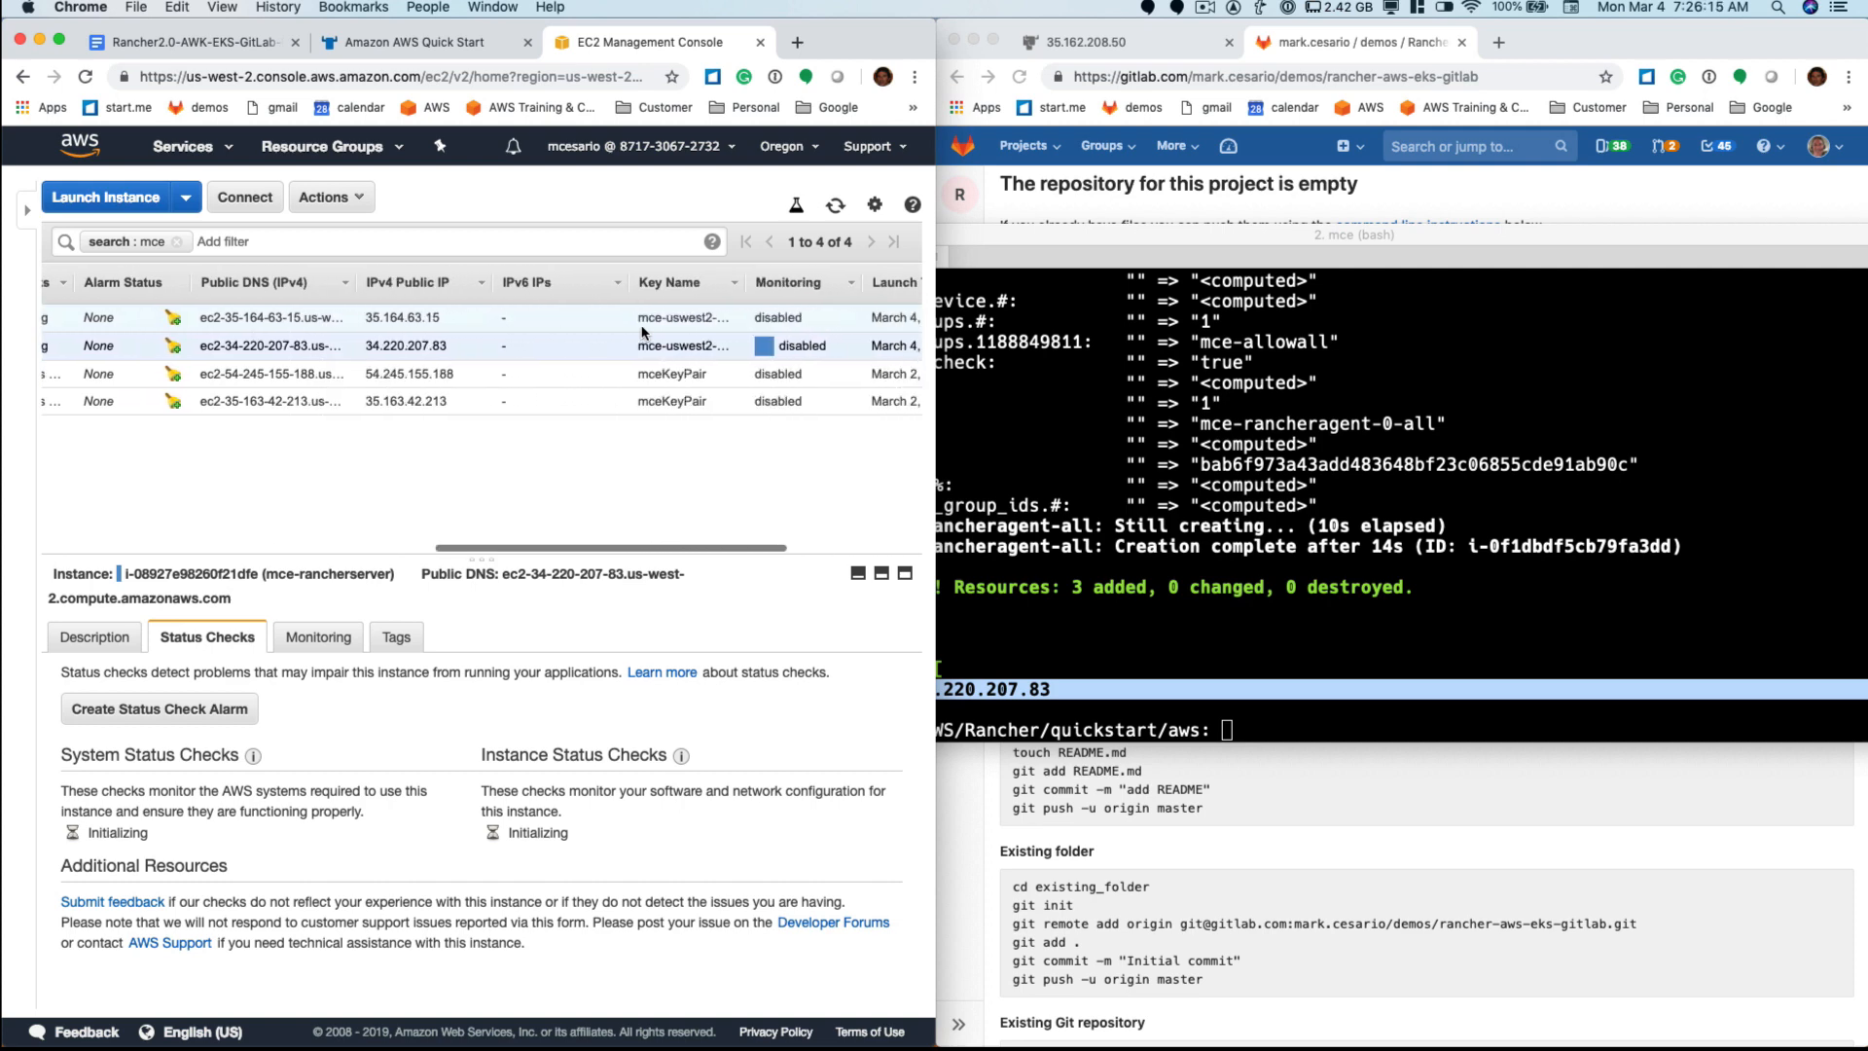
pyautogui.hscroll(15, 642, 332)
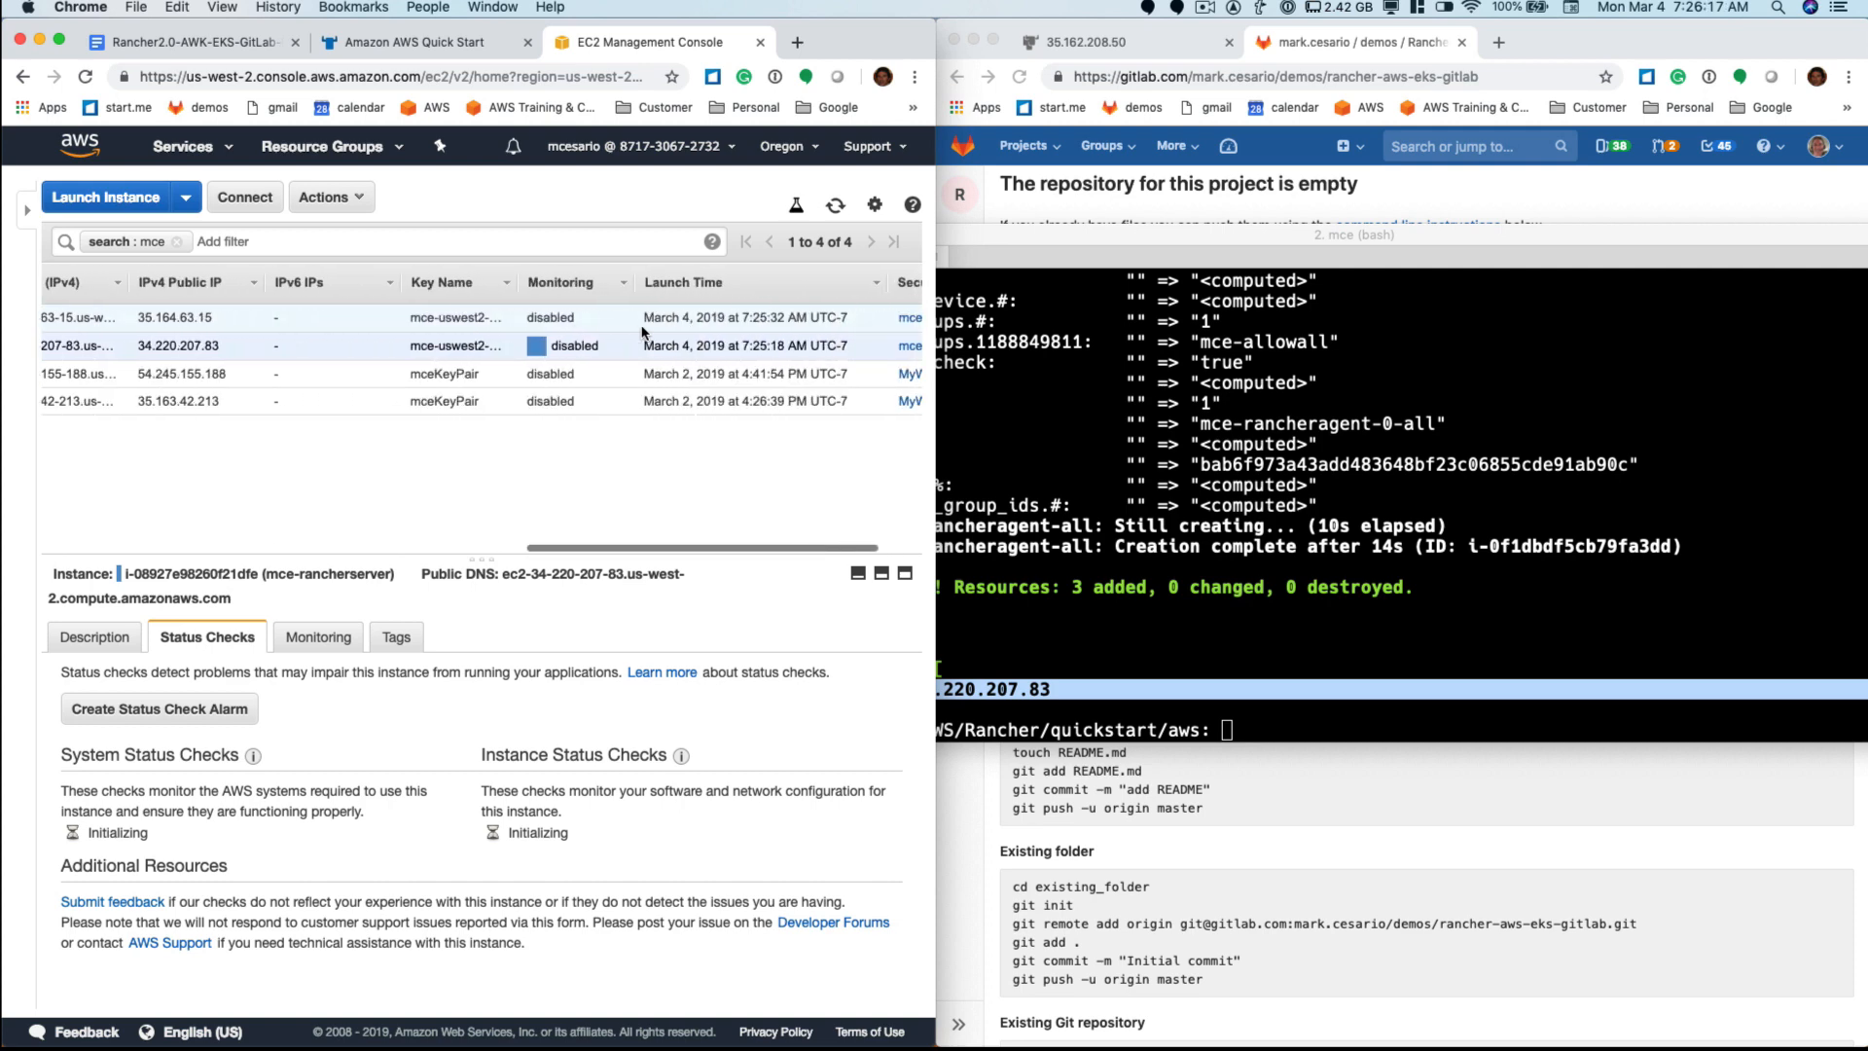
pyautogui.hscroll(-20, 642, 333)
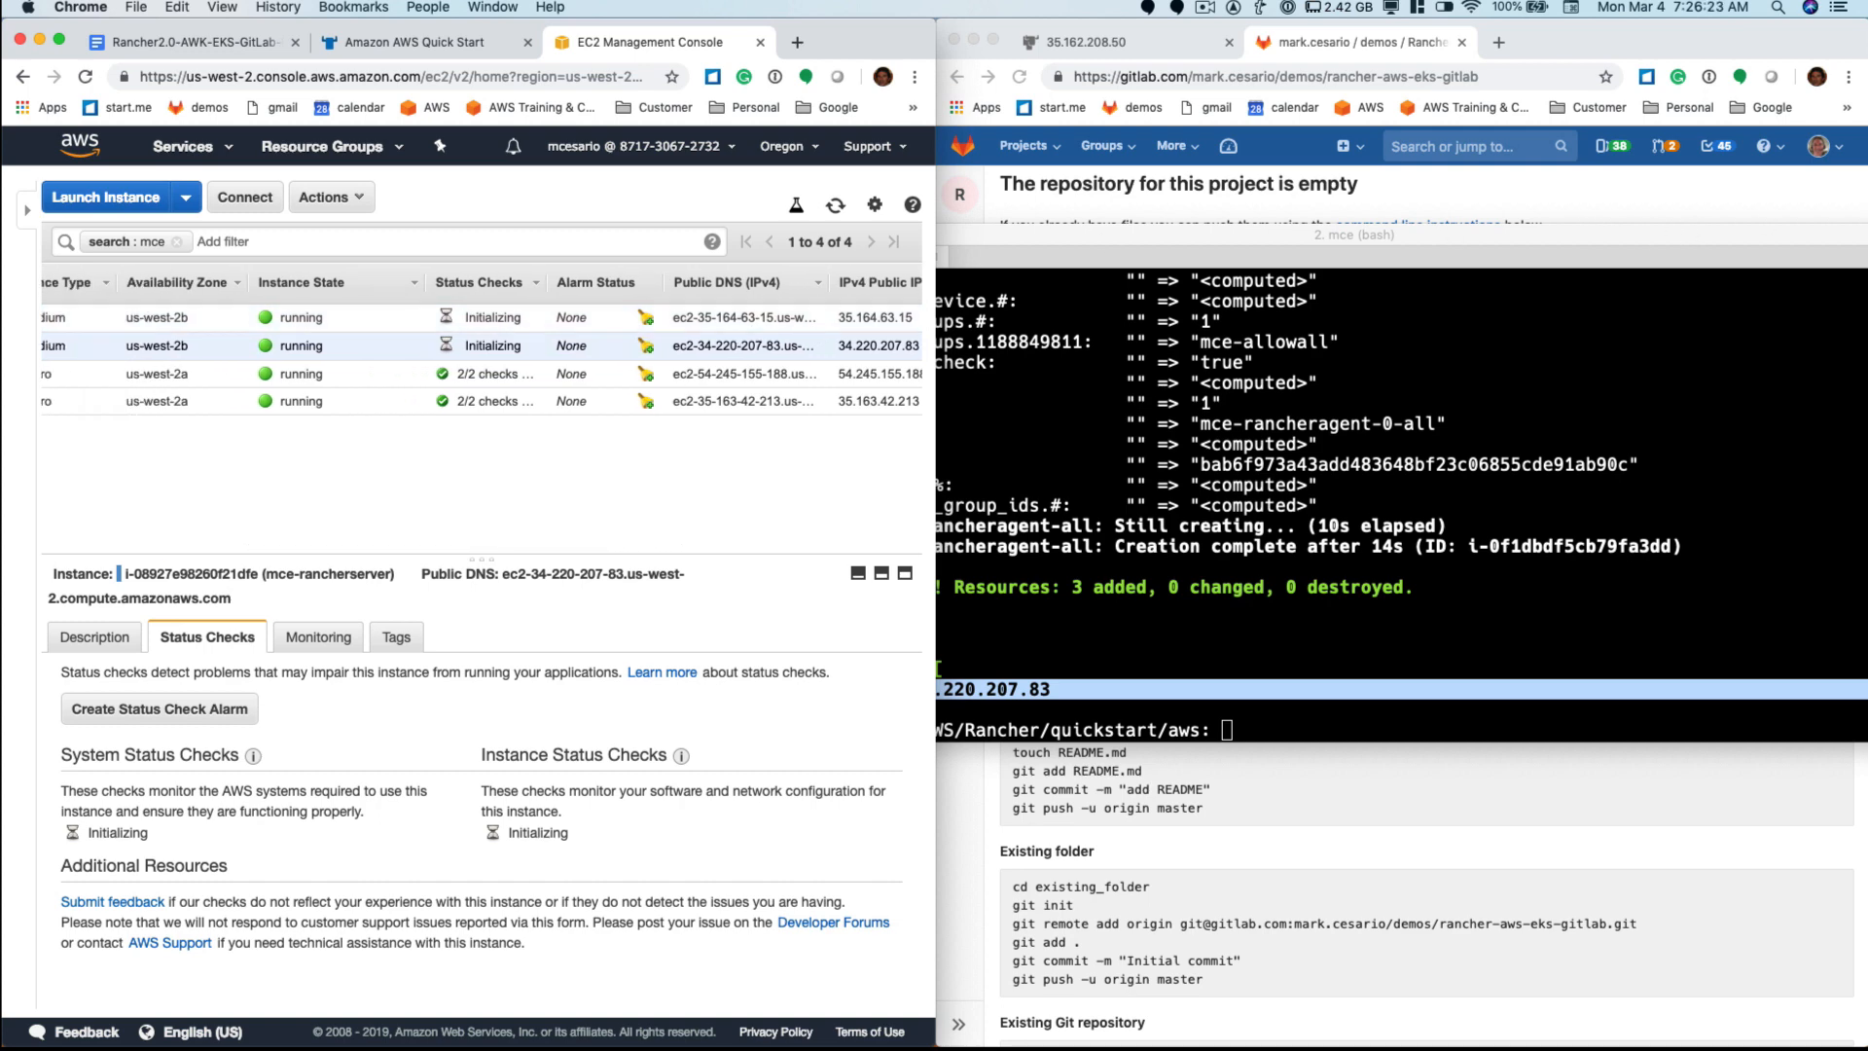
pyautogui.press('super+Tab')
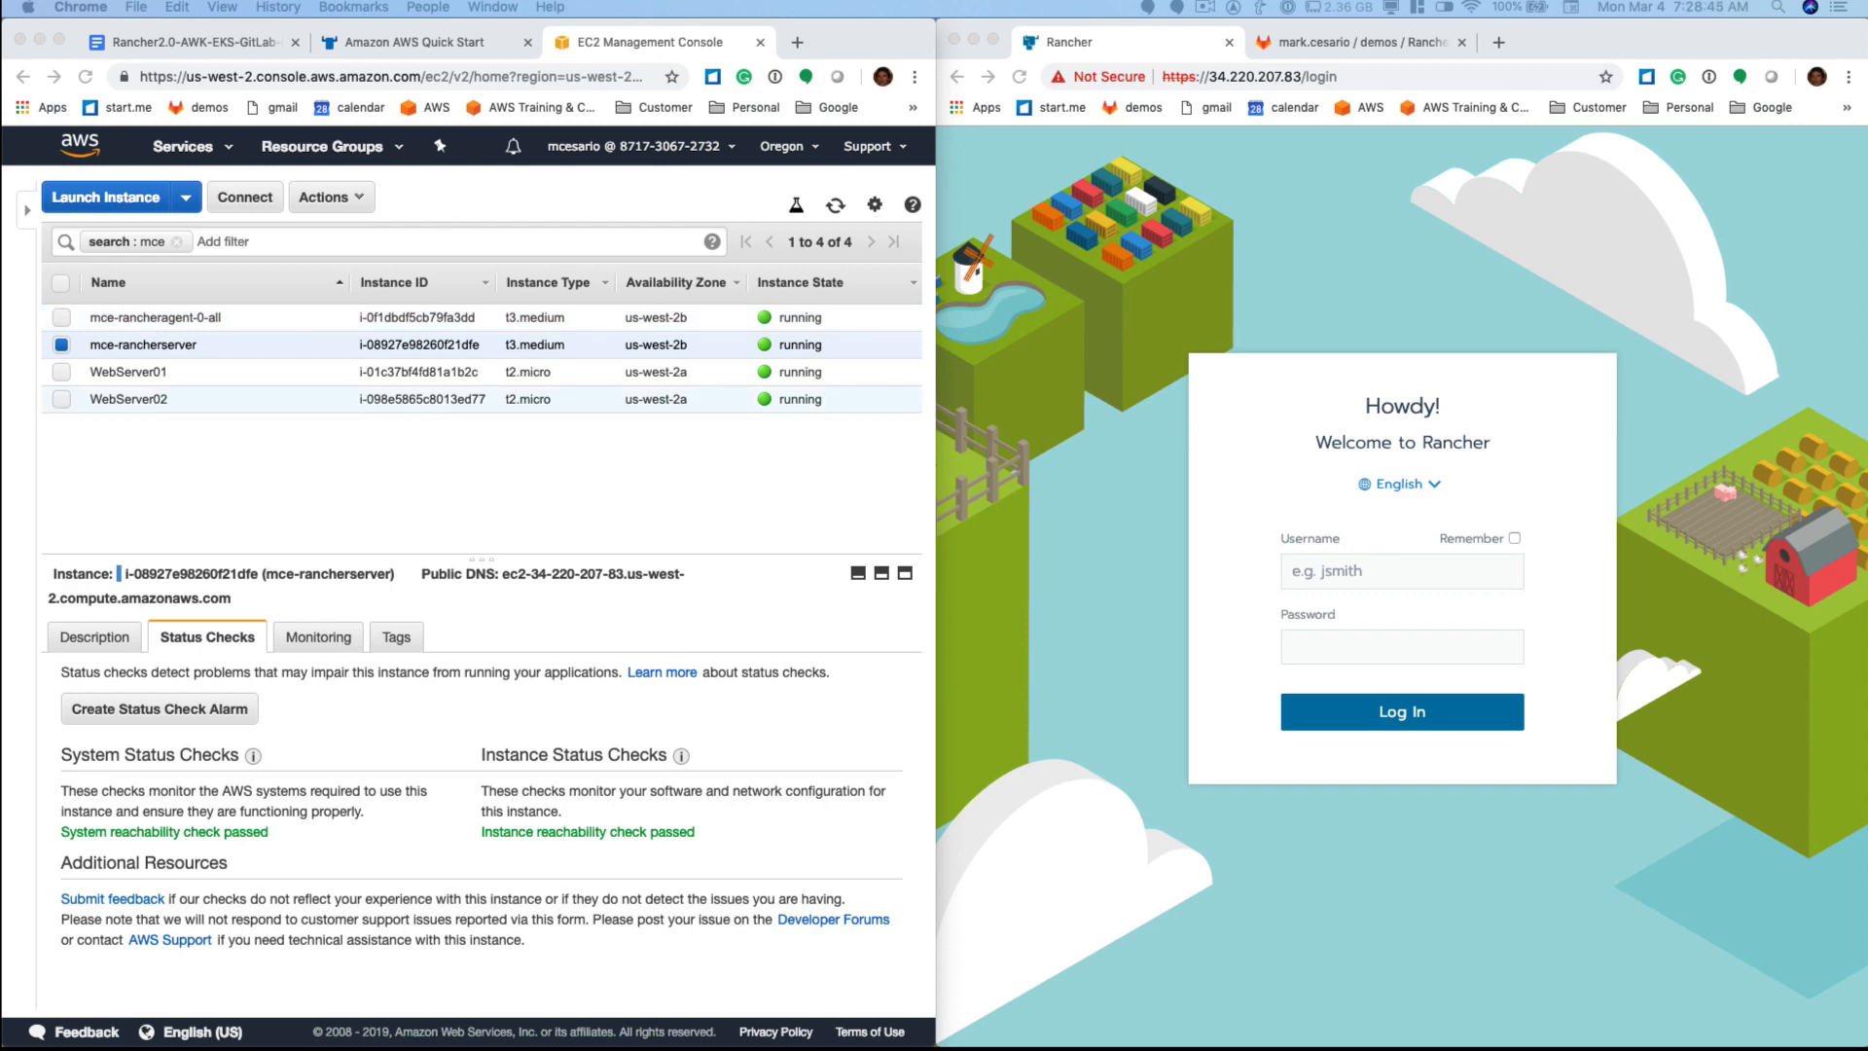
# Step: Sign in to Rancher as admin, decline saving the password, and dismiss the welcome notice
pyautogui.press('super+Tab')
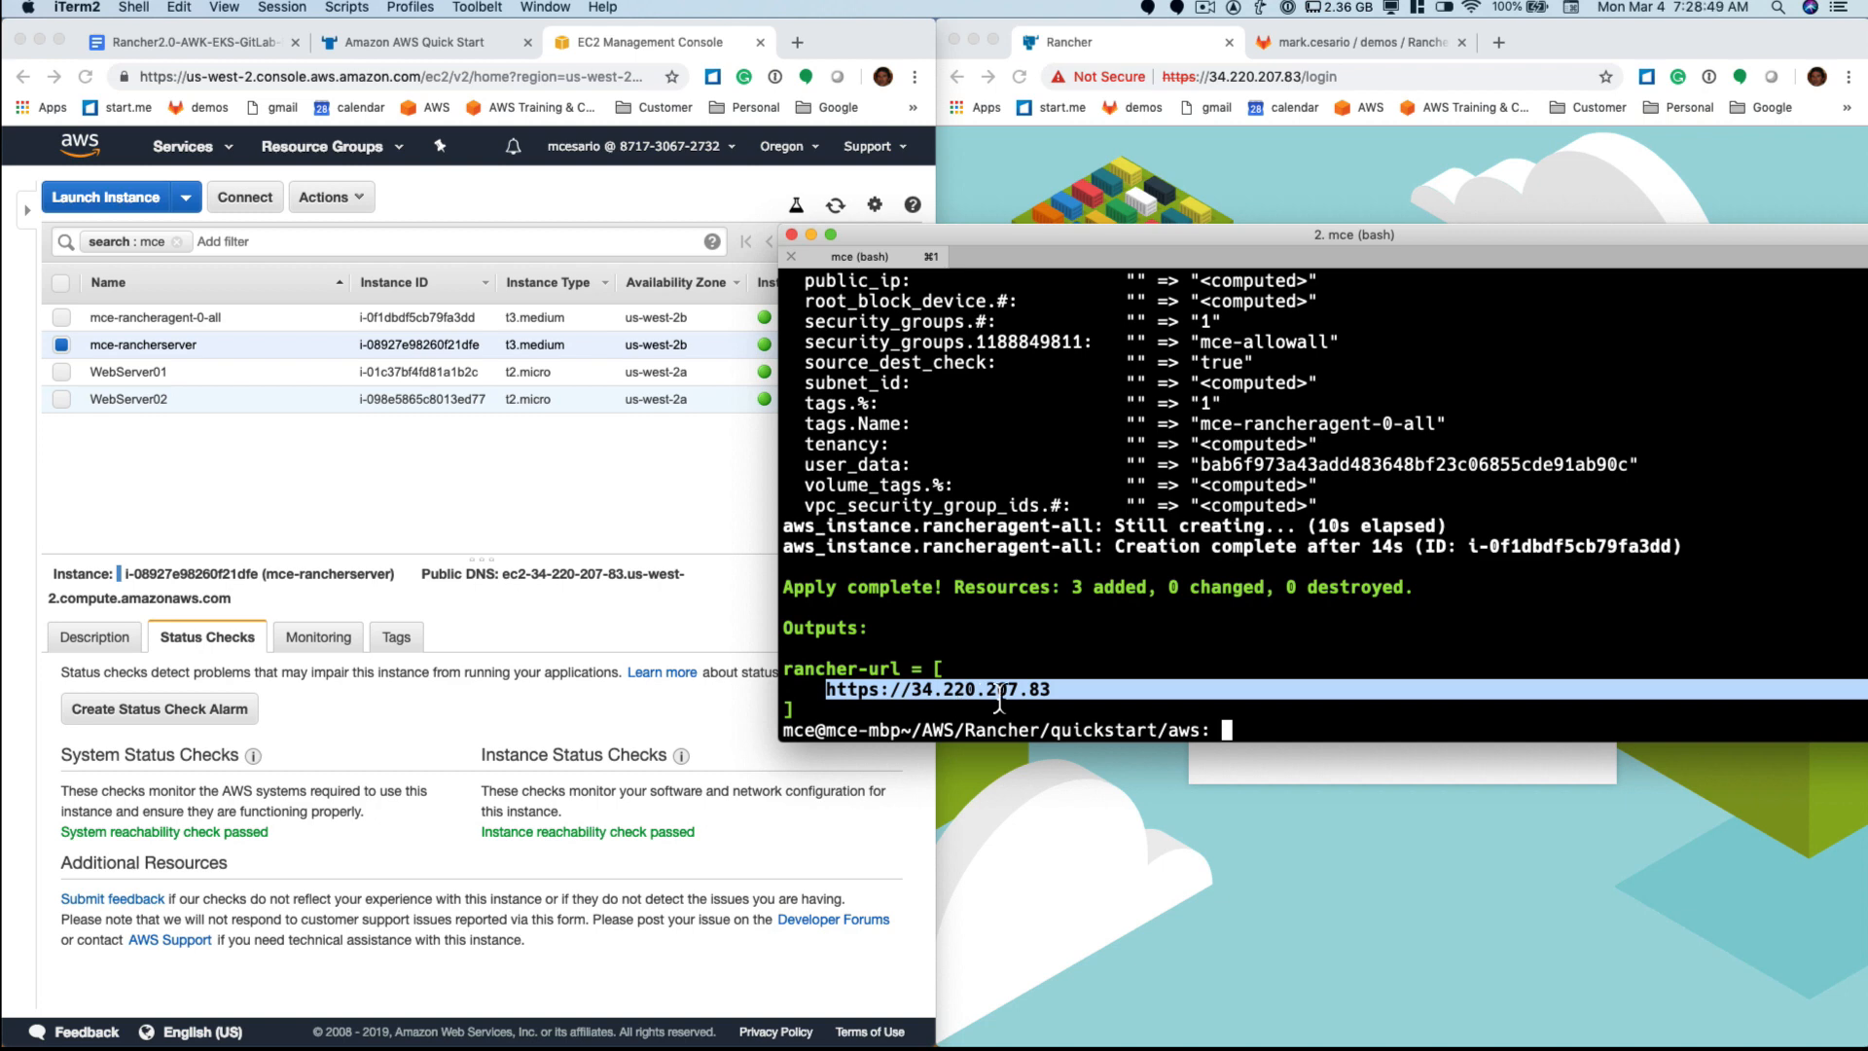
pyautogui.click(811, 234)
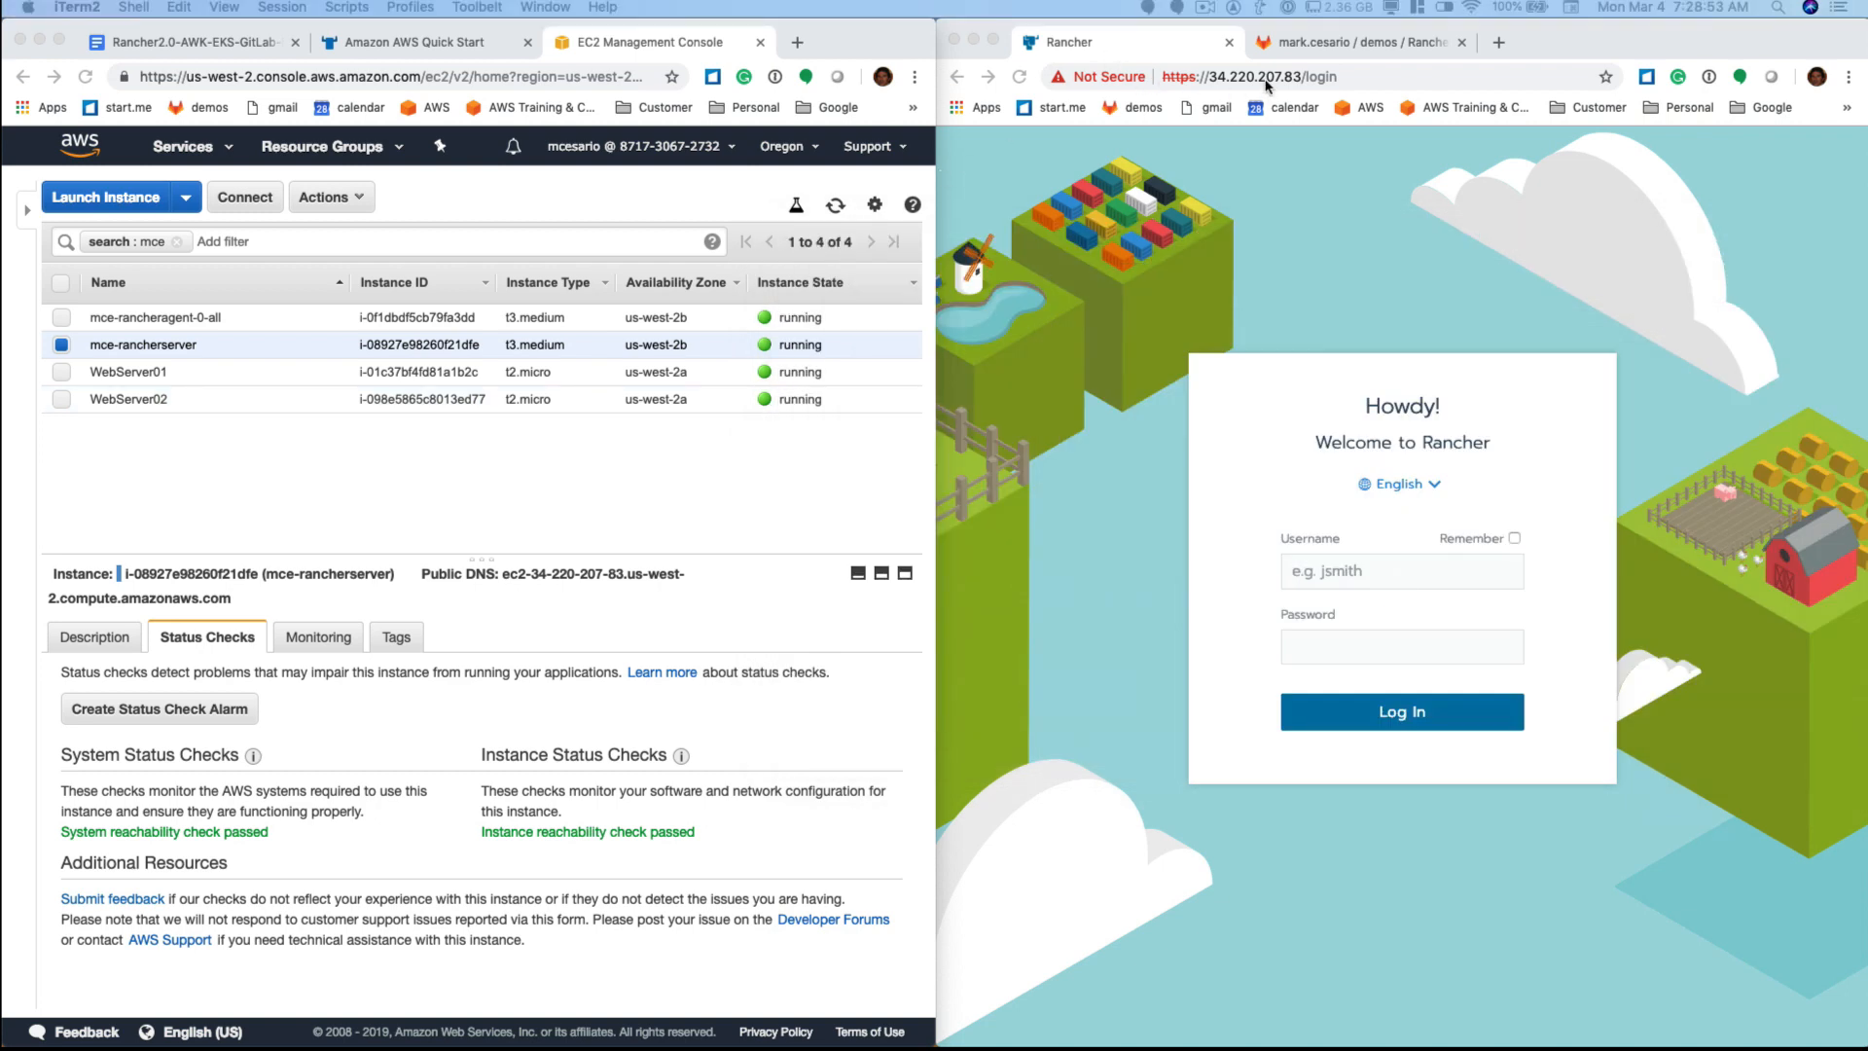
pyautogui.click(1378, 572)
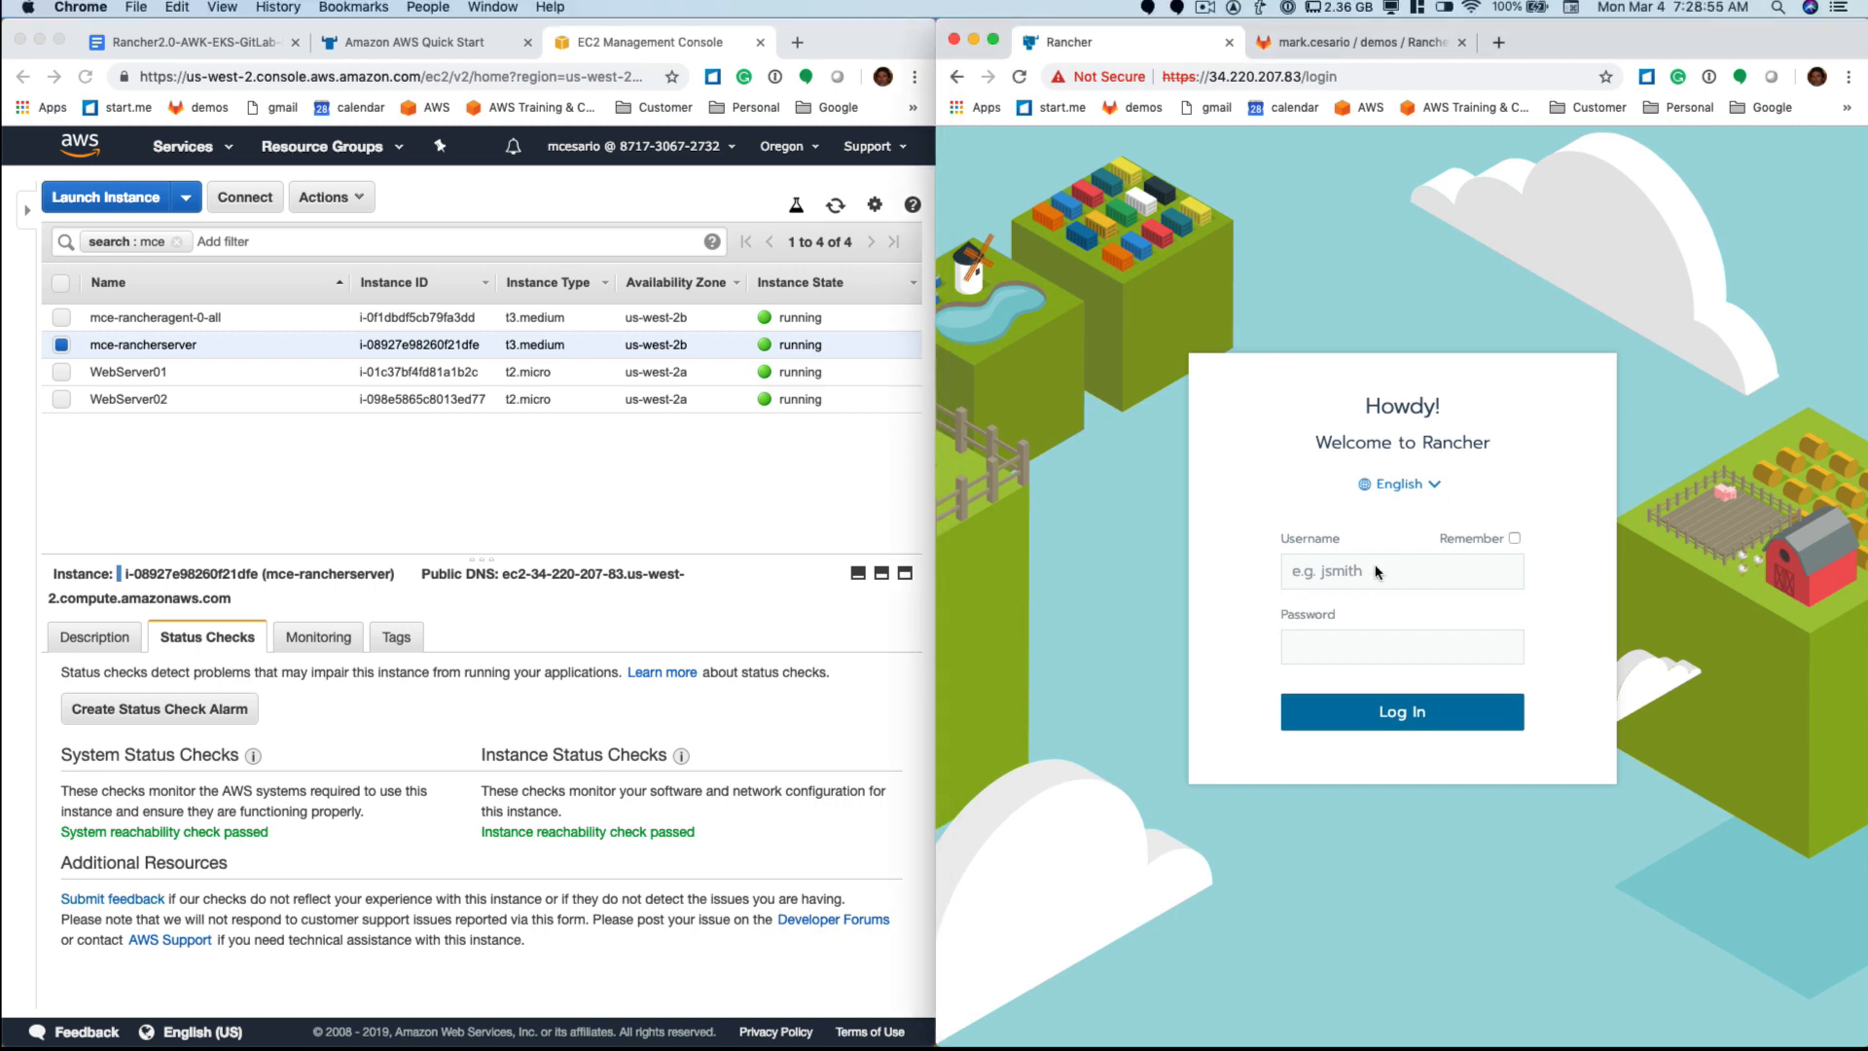
pyautogui.click(1362, 578)
pyautogui.write('admin')
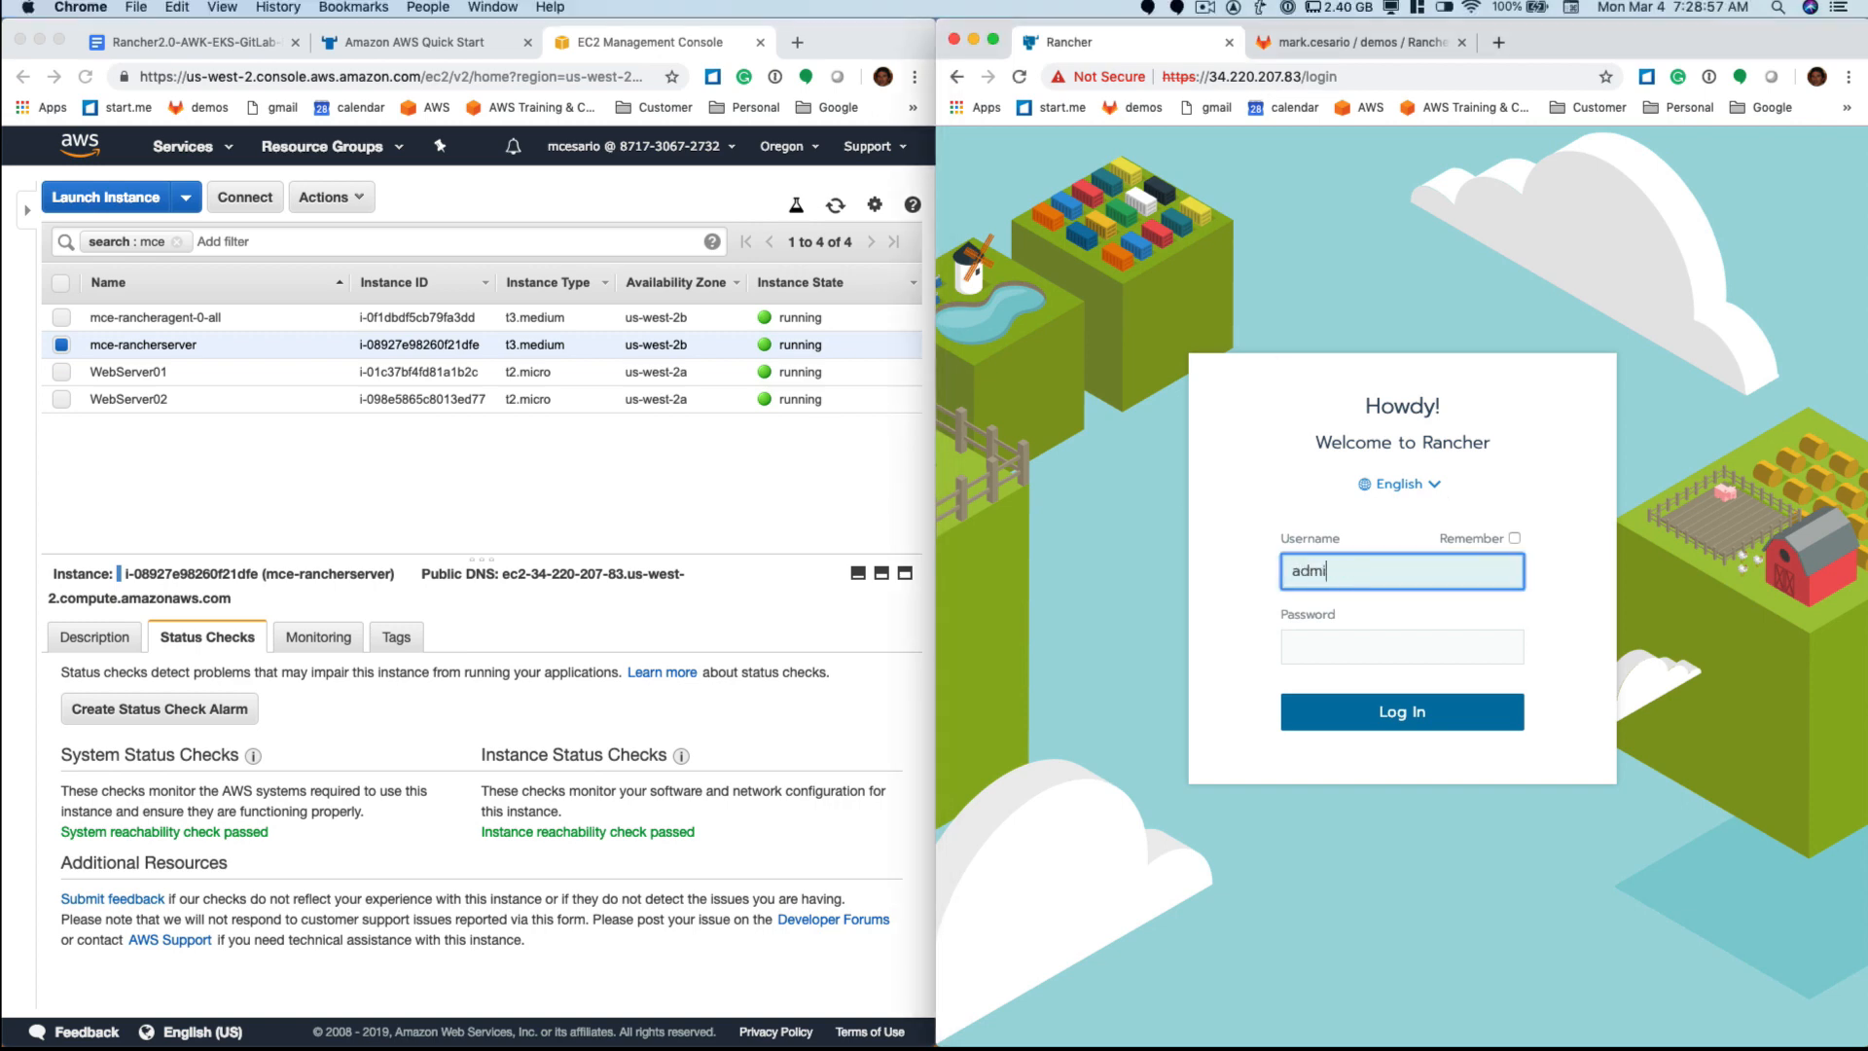
pyautogui.press('Tab')
pyautogui.write('admin')
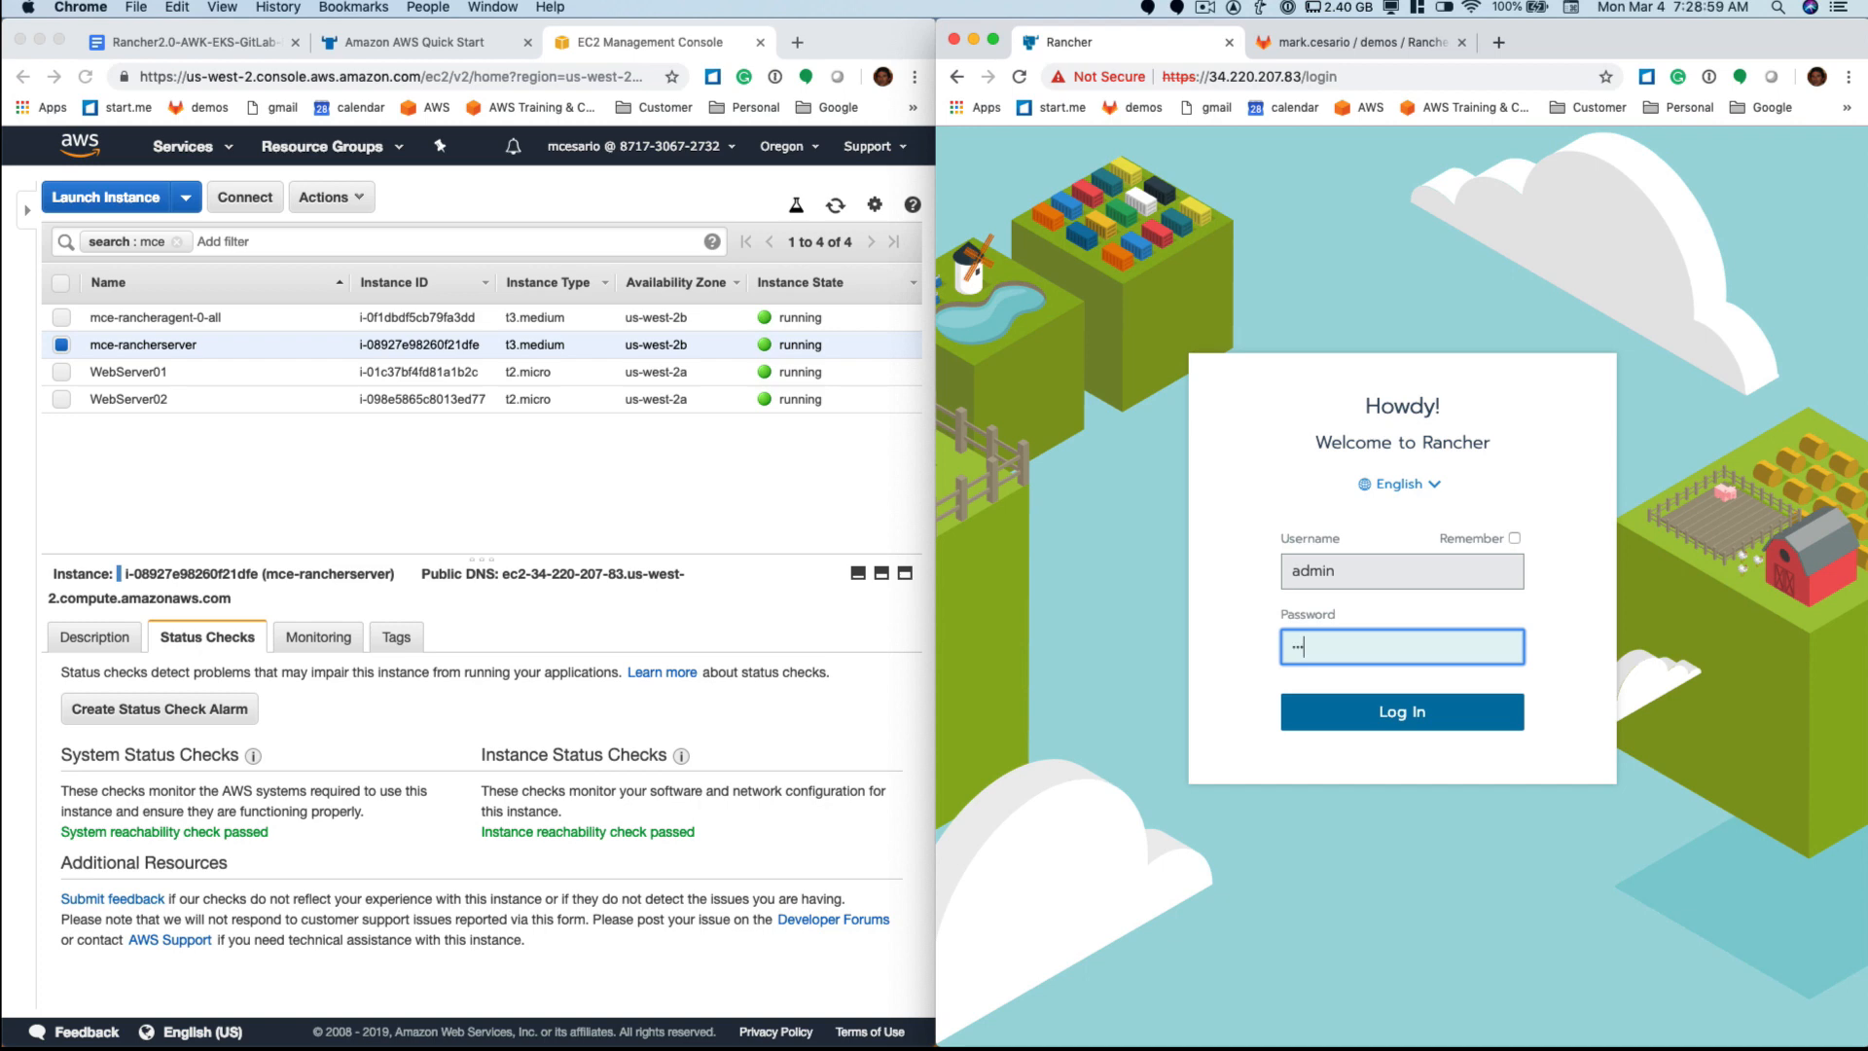
pyautogui.press('Return')
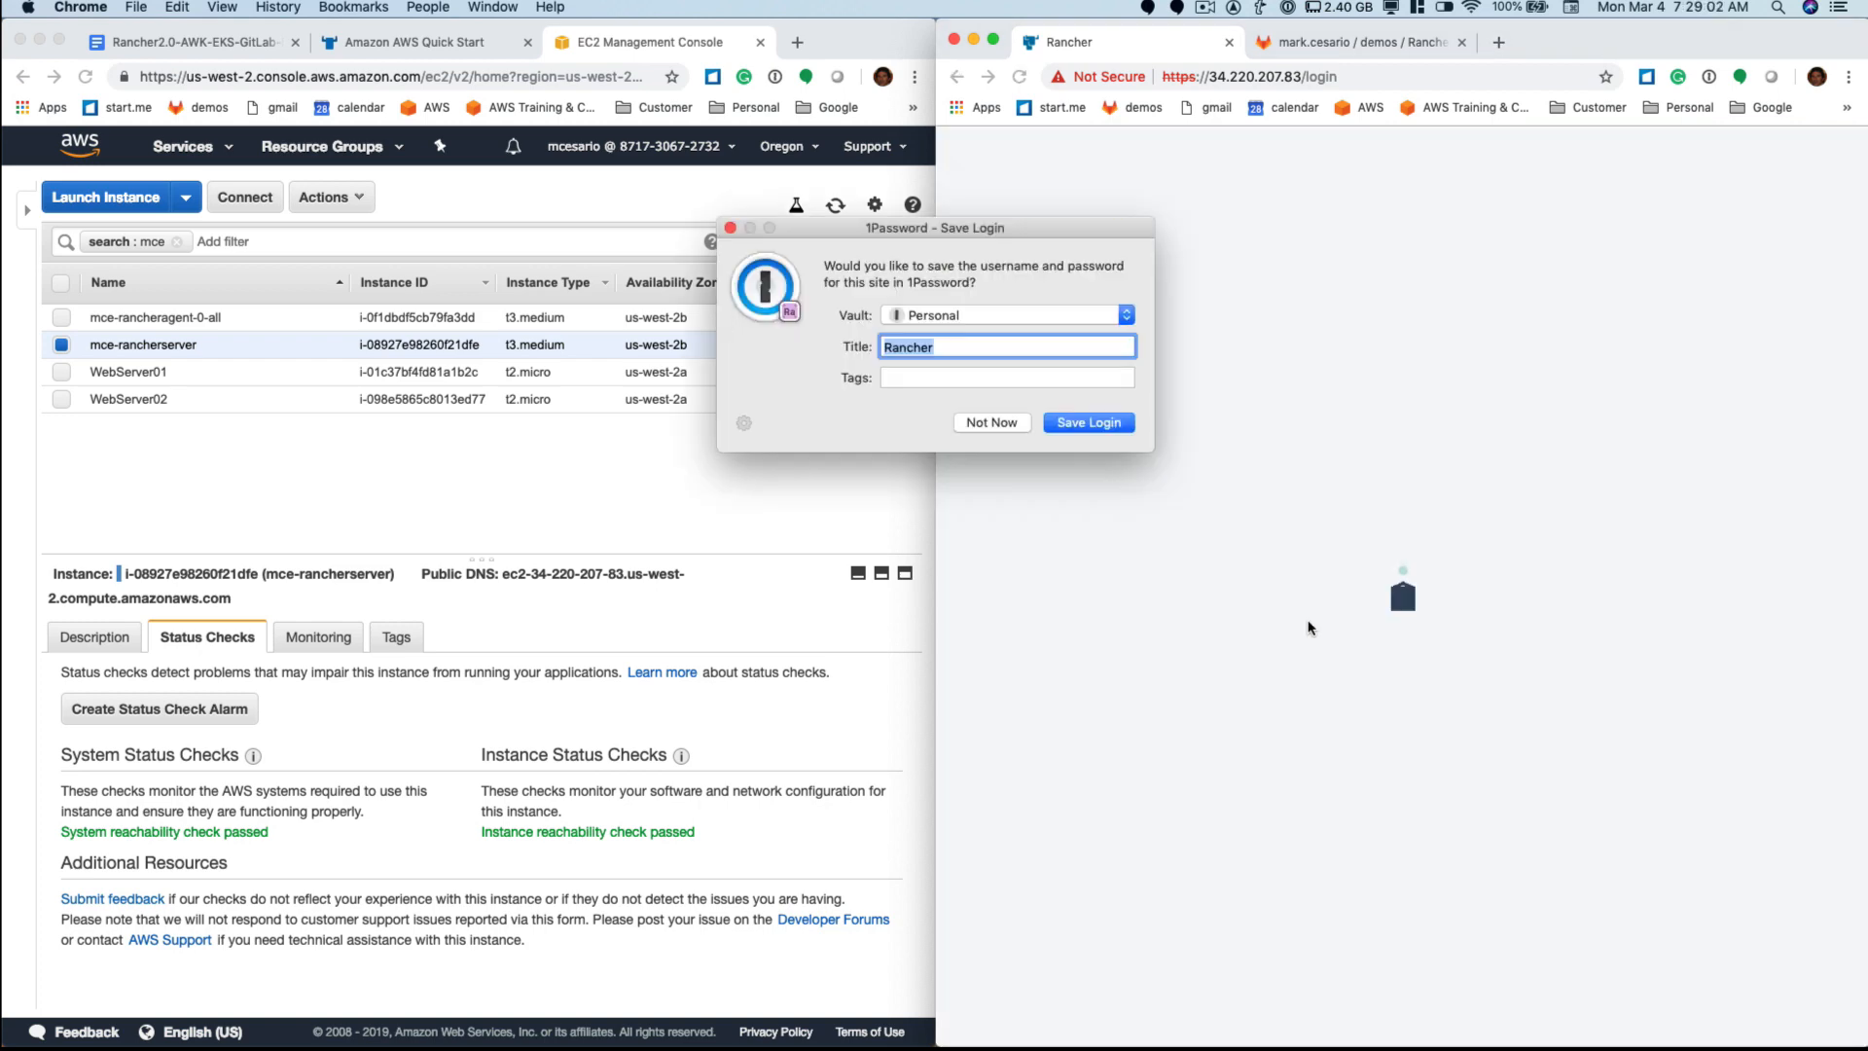
pyautogui.click(981, 422)
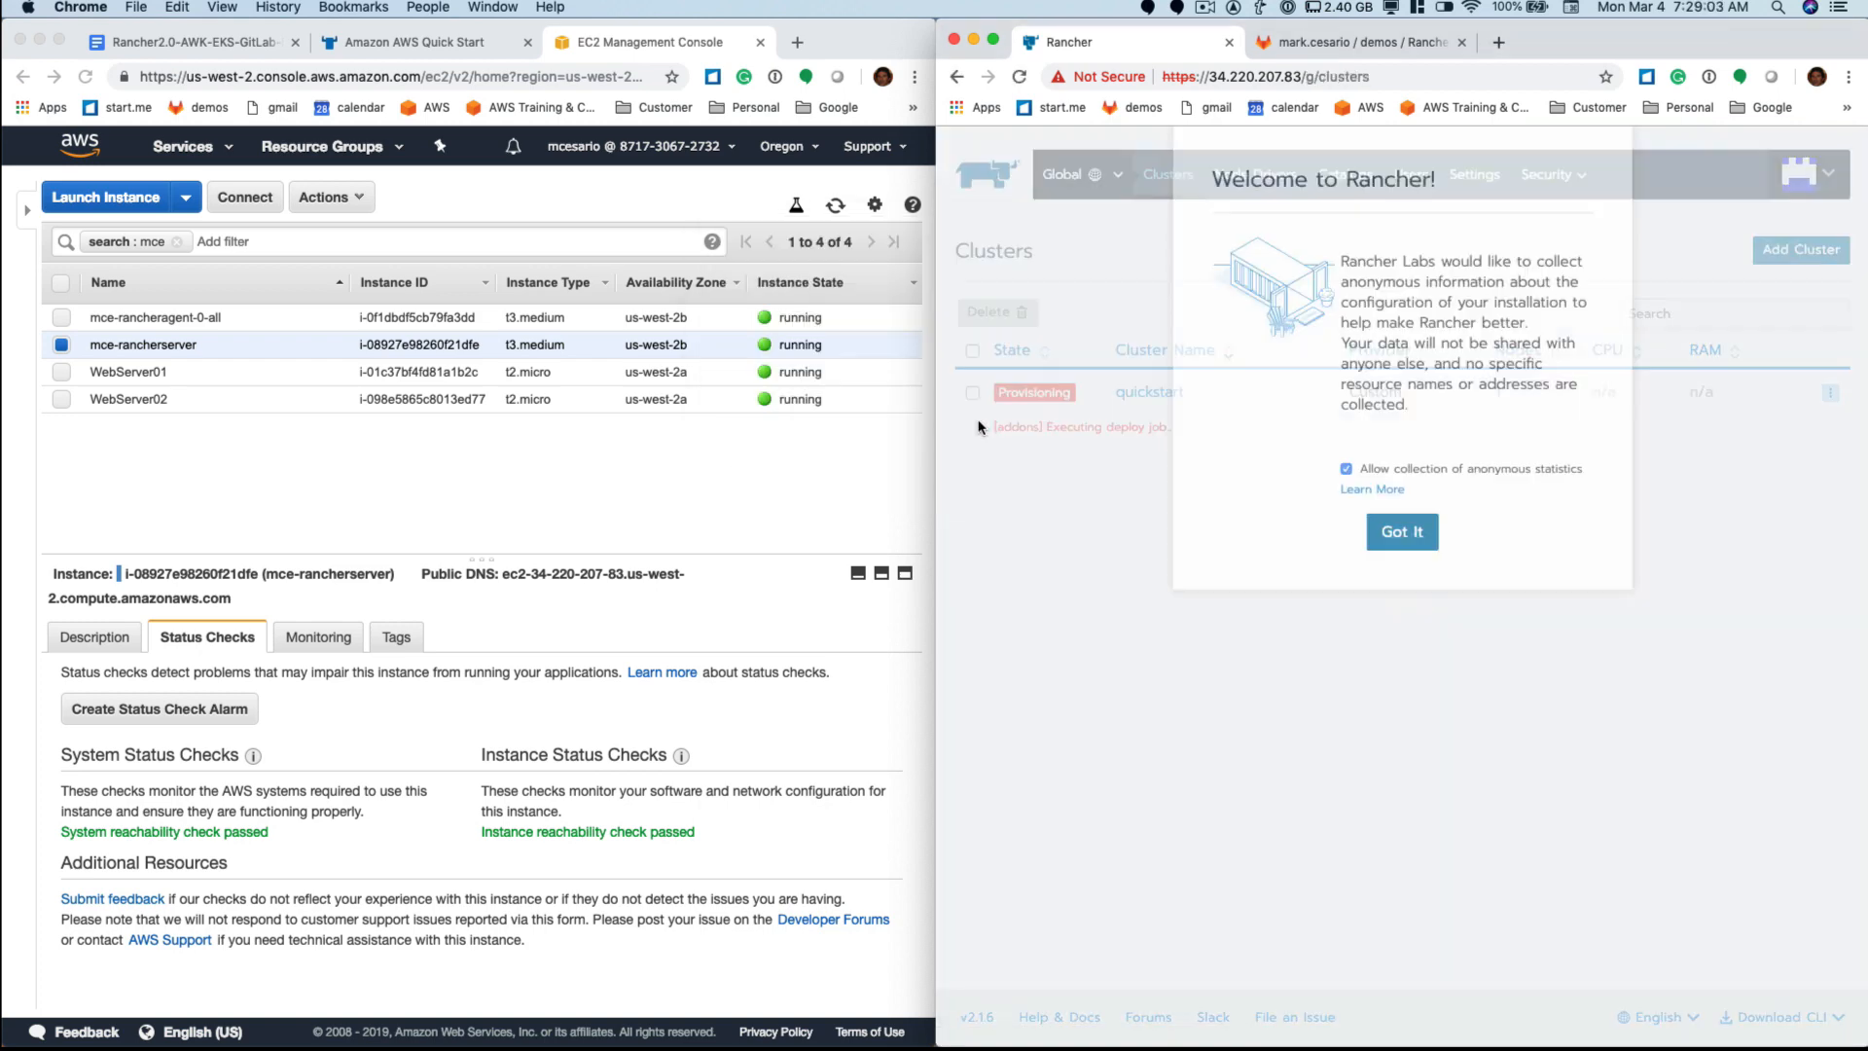
pyautogui.click(1408, 541)
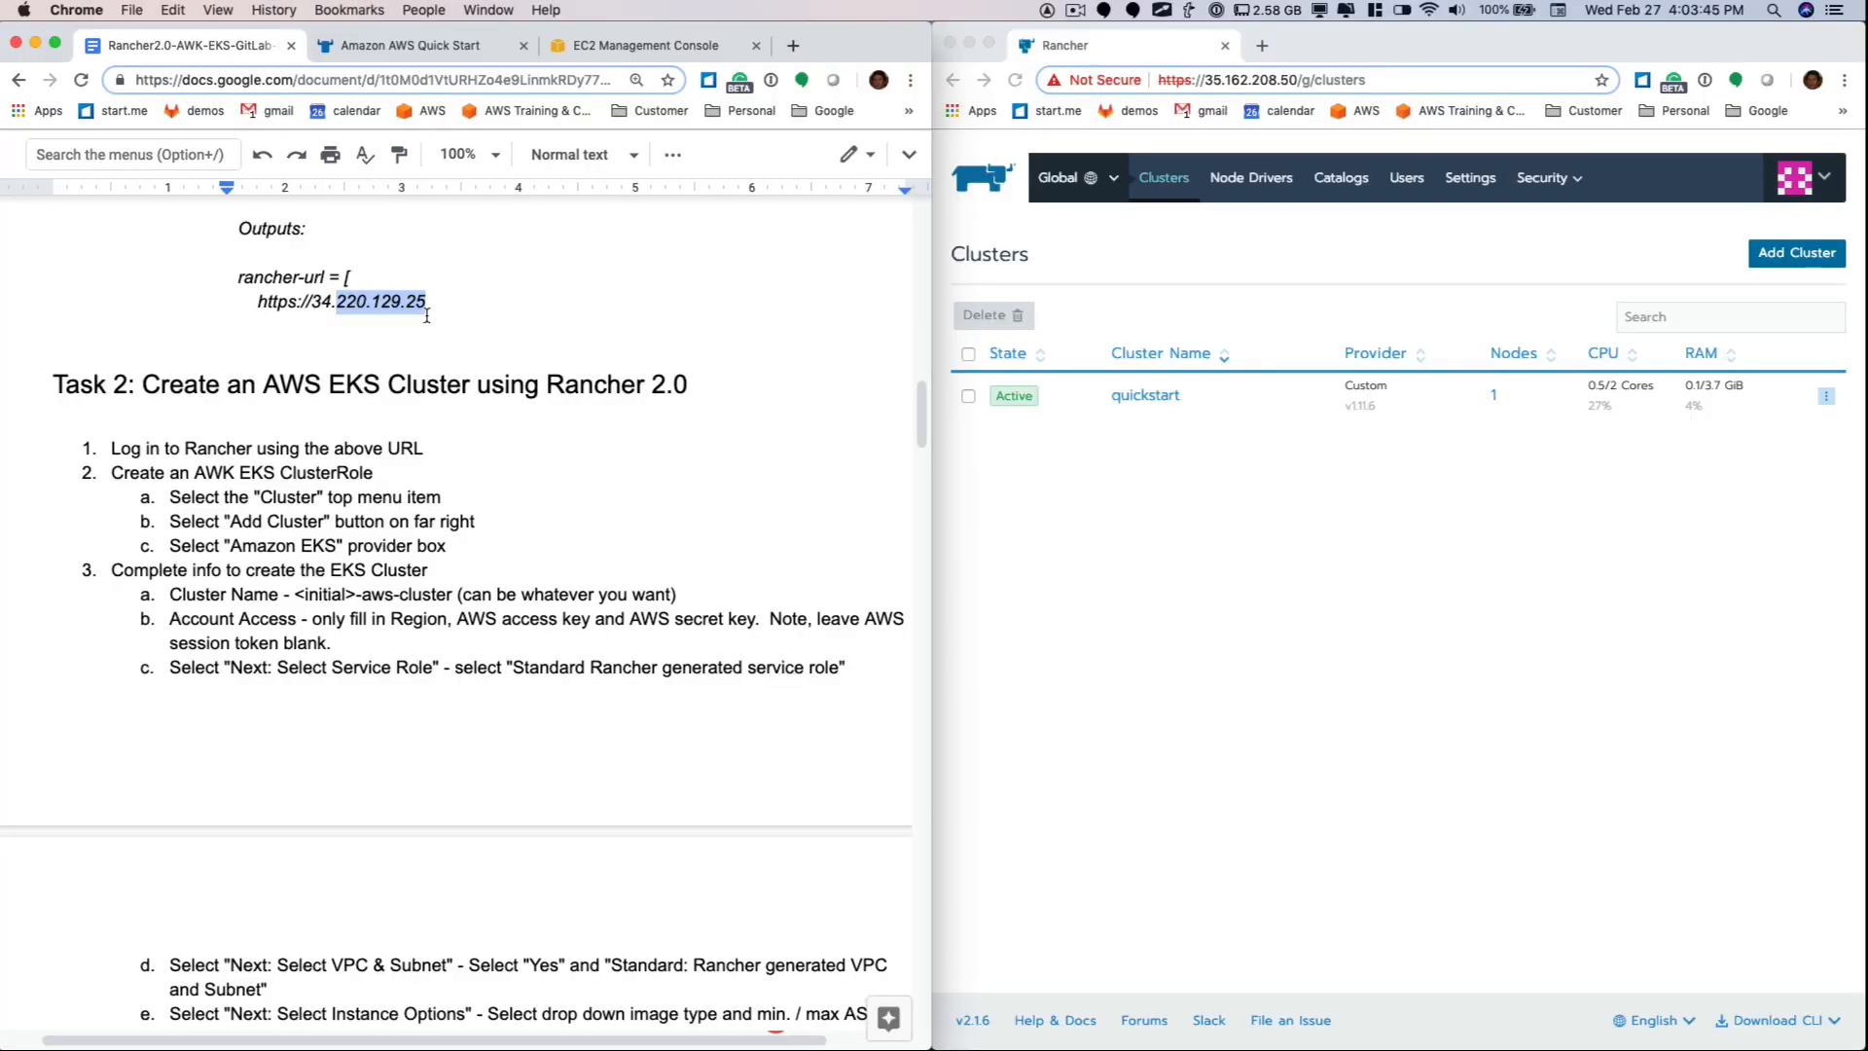
# Step: Start adding an Amazon EKS cluster and name it mce-aws-cluster
pyautogui.moveTo(428, 301); pyautogui.dragTo(261, 302)
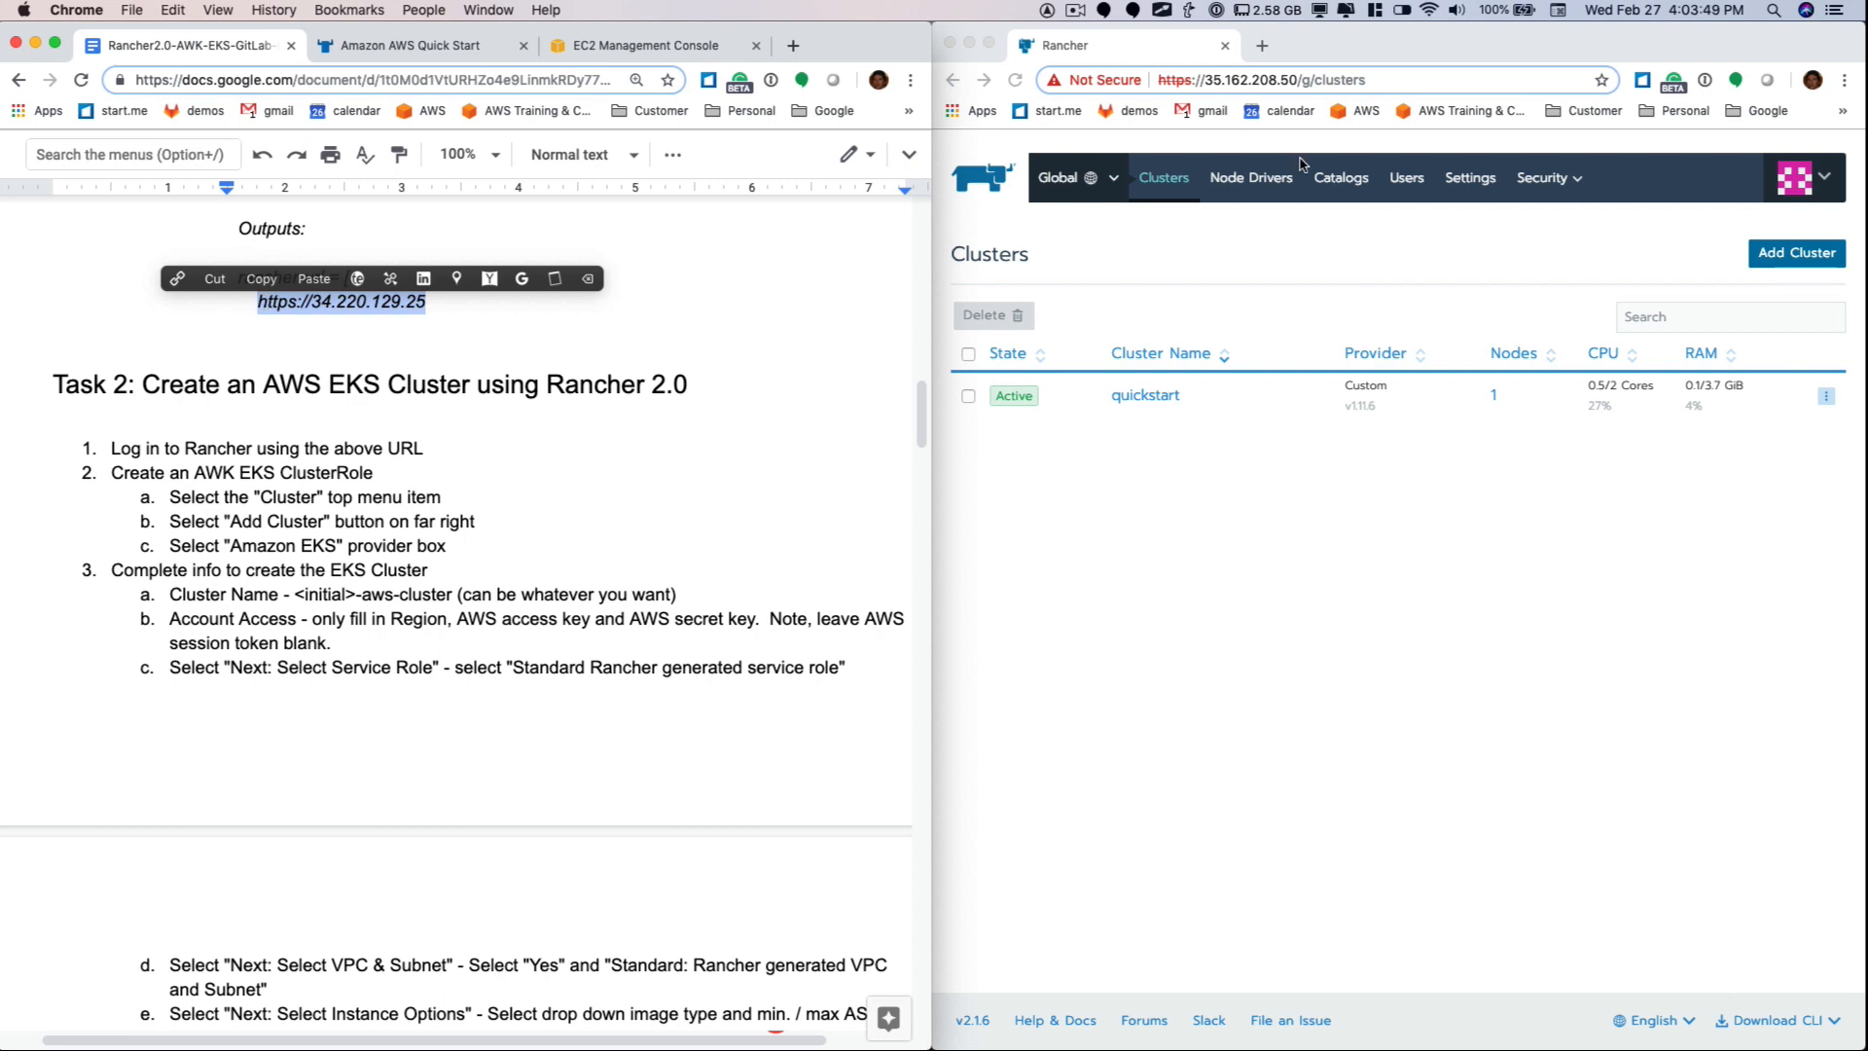
pyautogui.scroll(-3, 667, 425)
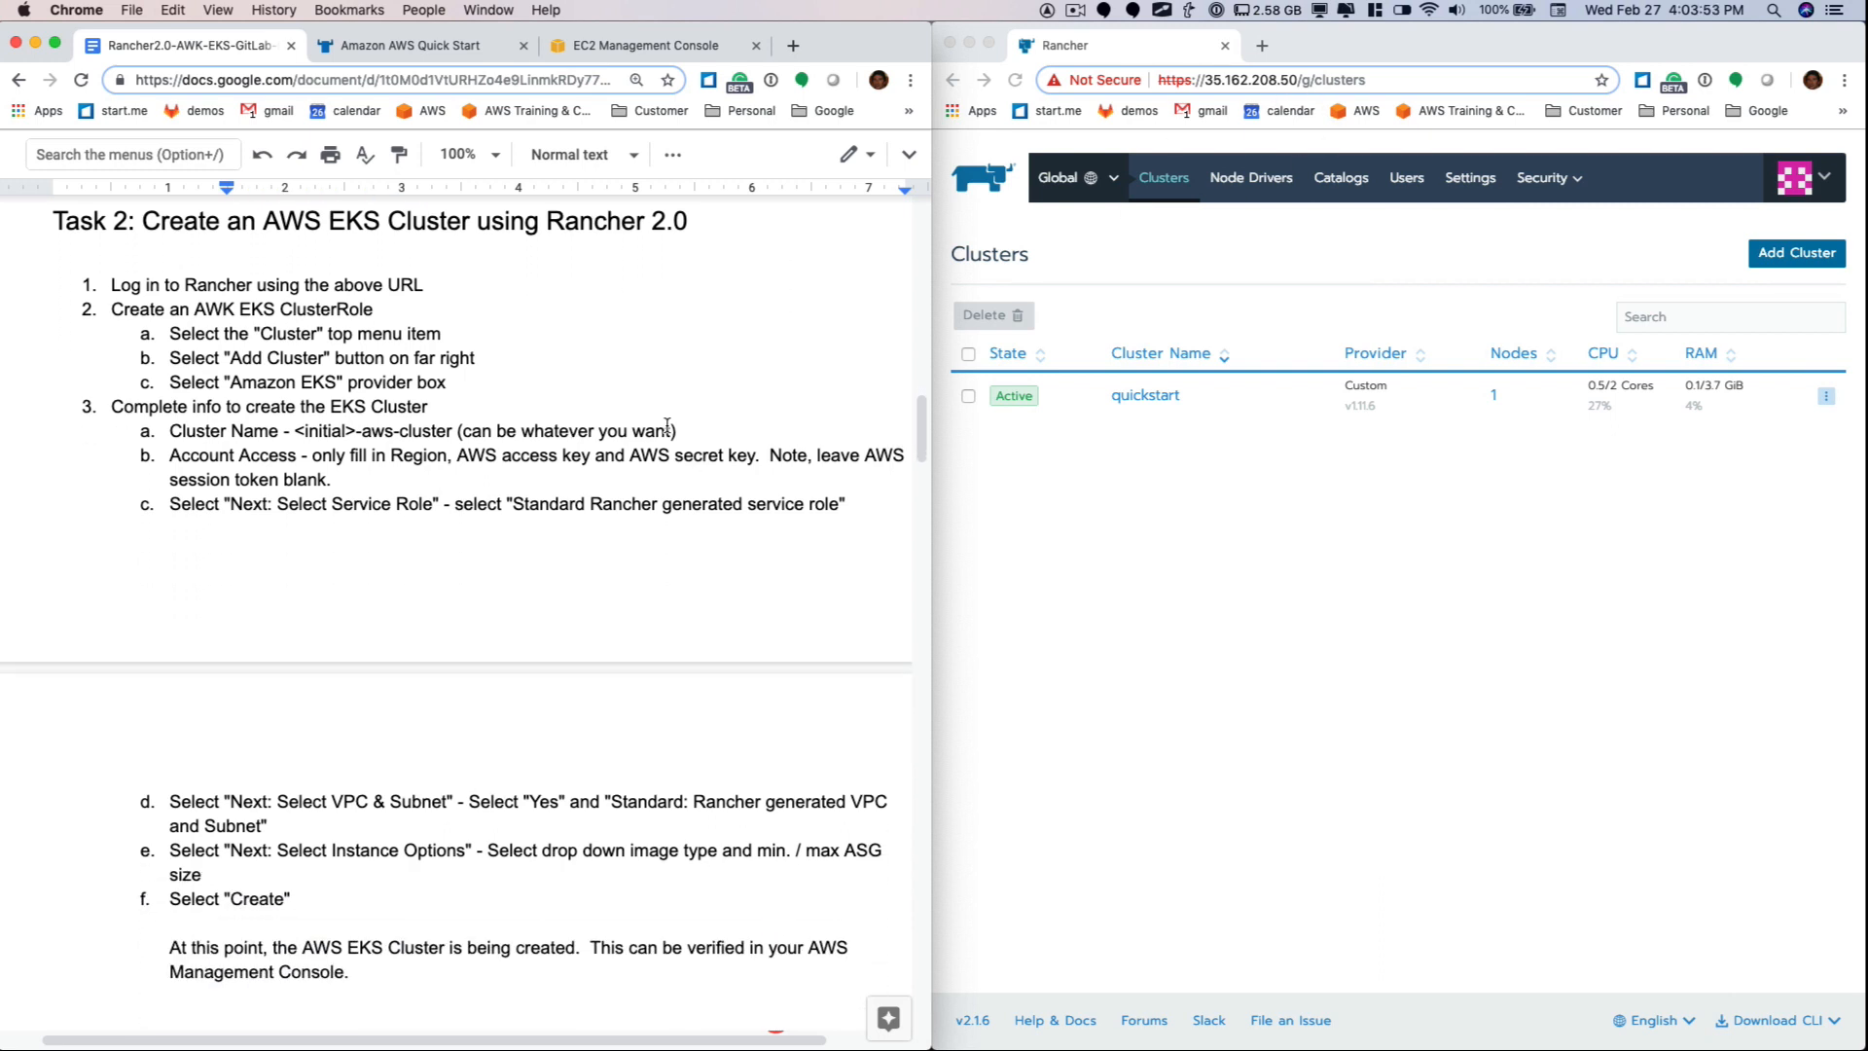
pyautogui.scroll(-1, 390, 342)
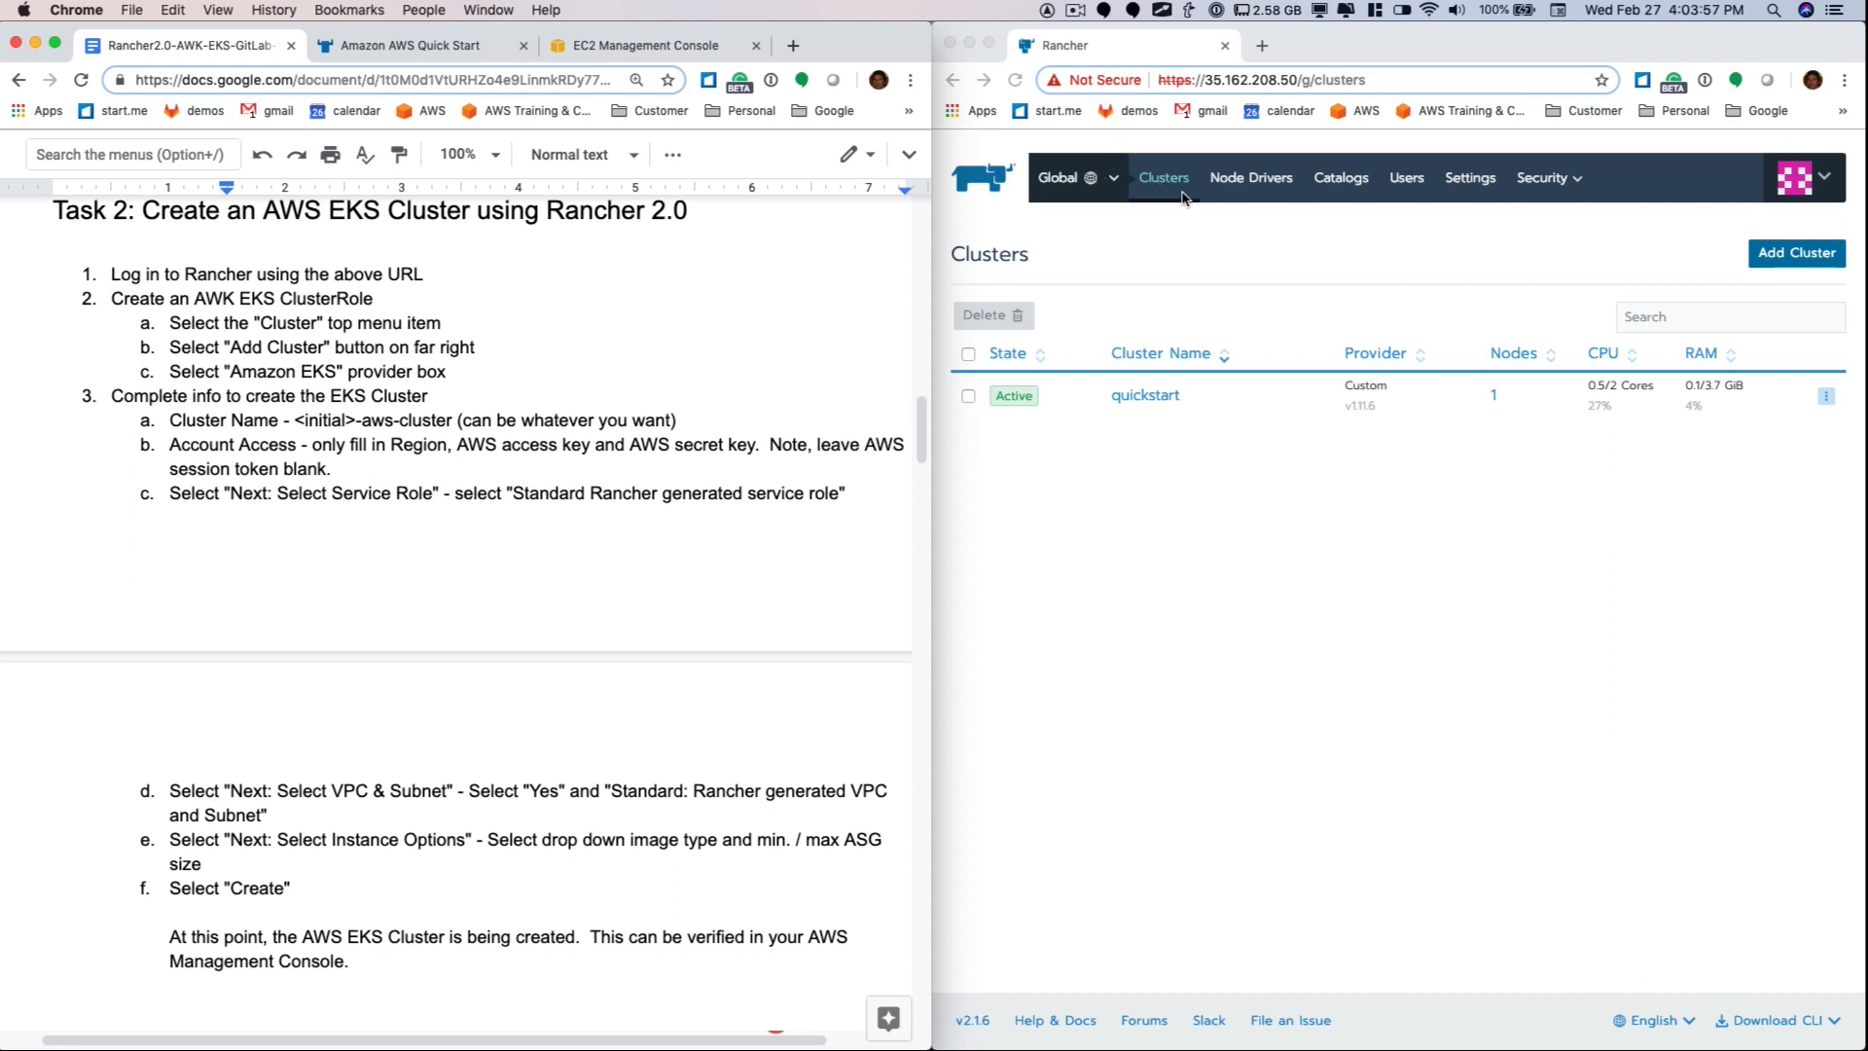
pyautogui.click(1787, 258)
pyautogui.click(1787, 256)
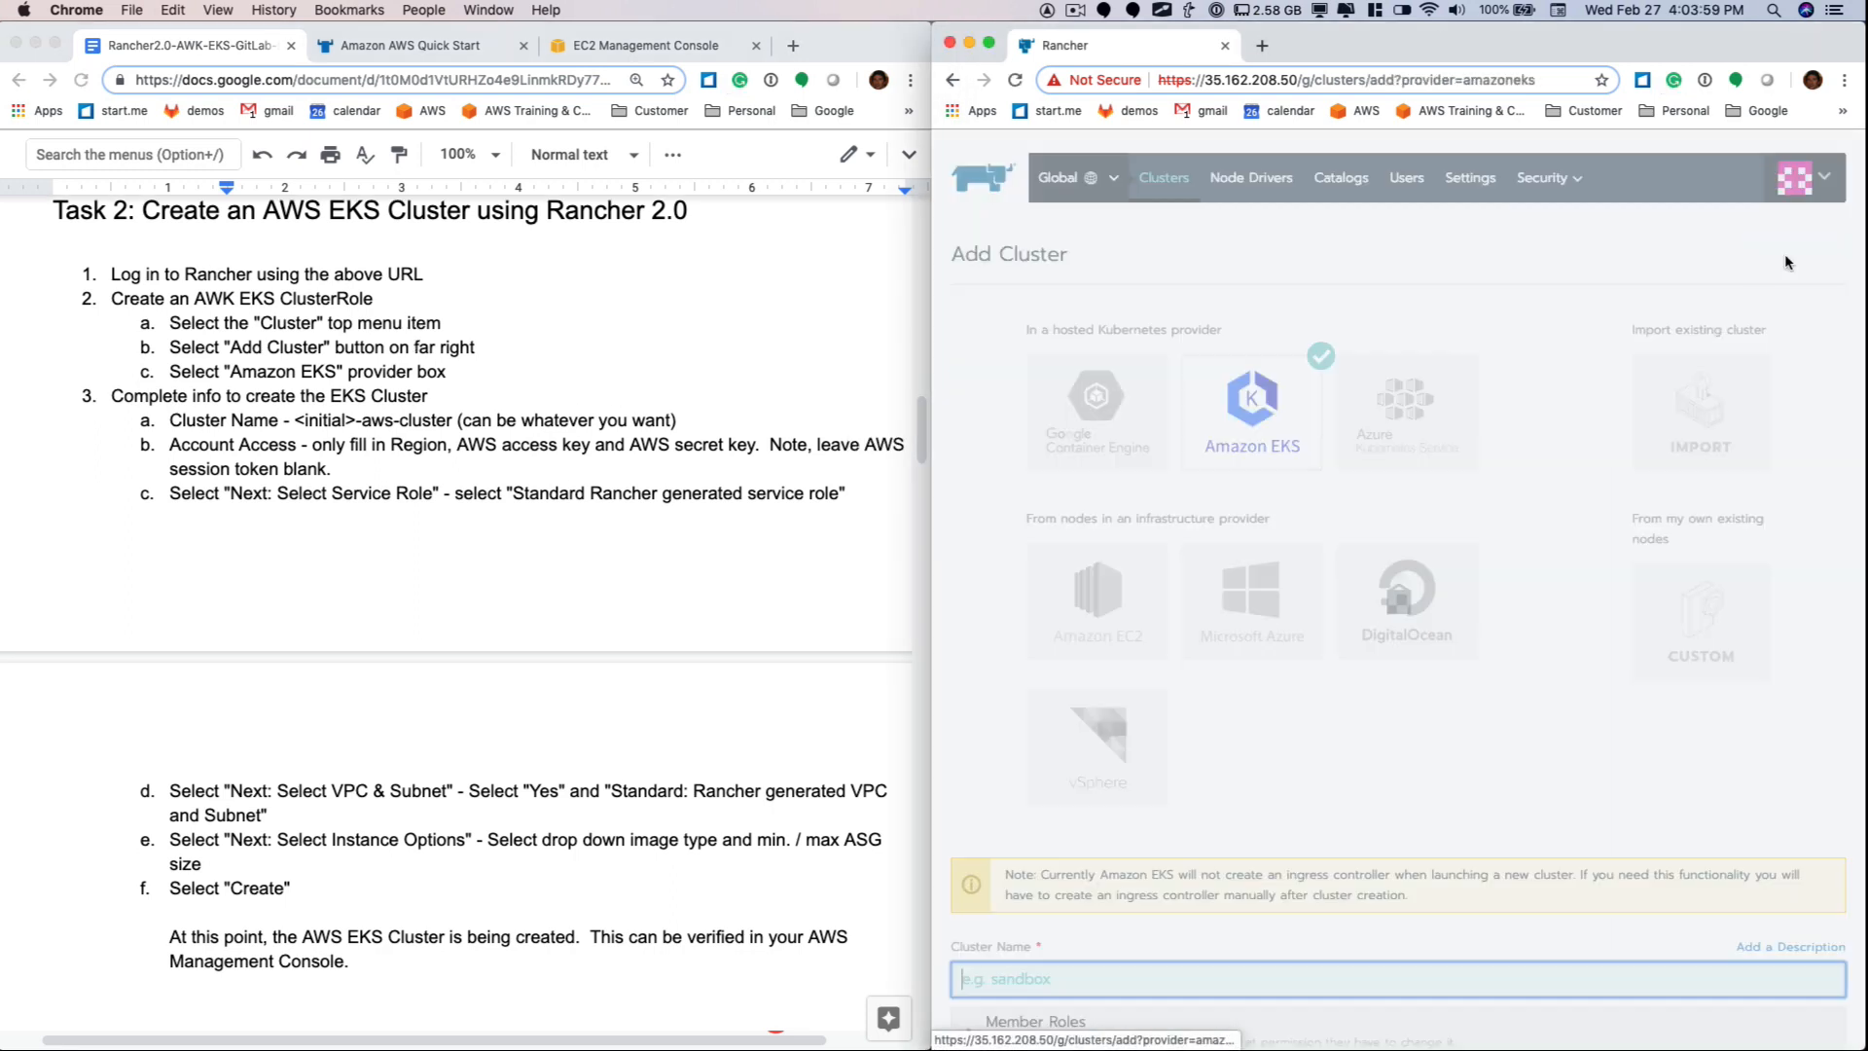
pyautogui.scroll(-1, 1363, 390)
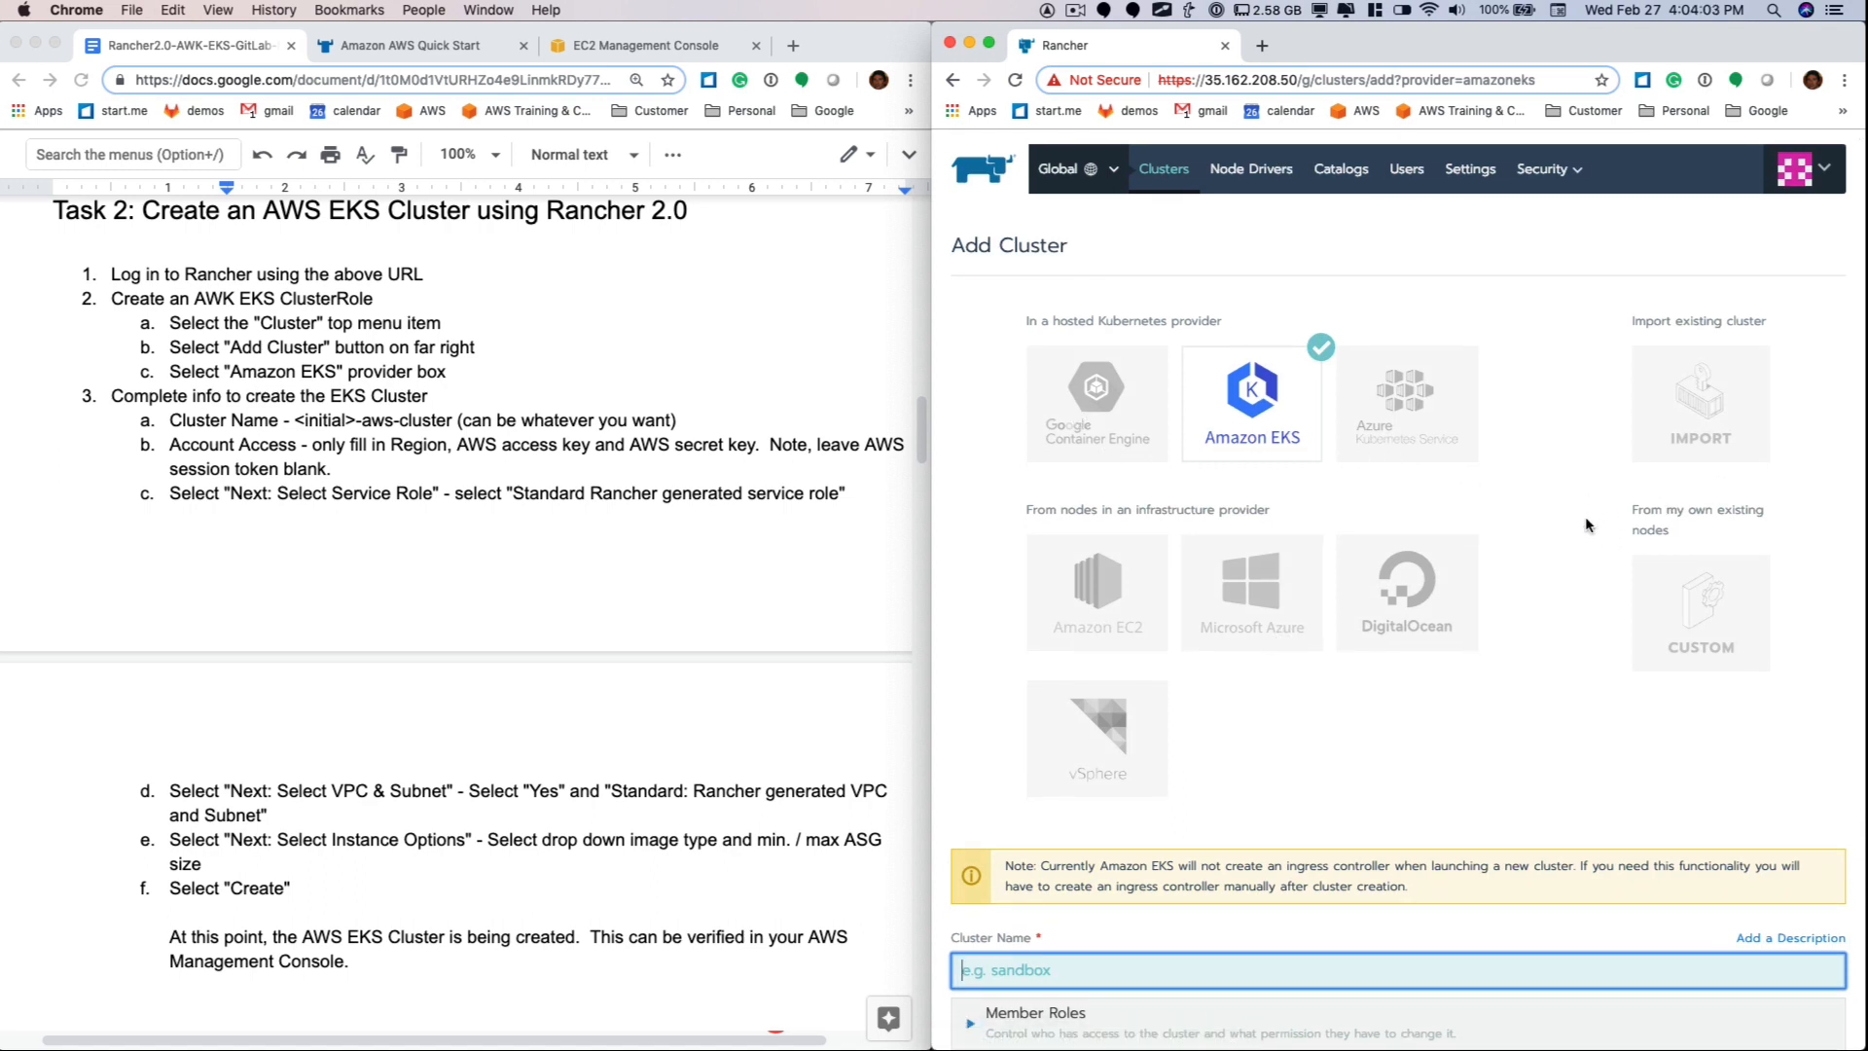
pyautogui.scroll(-2, 1446, 625)
pyautogui.scroll(-1, 1494, 613)
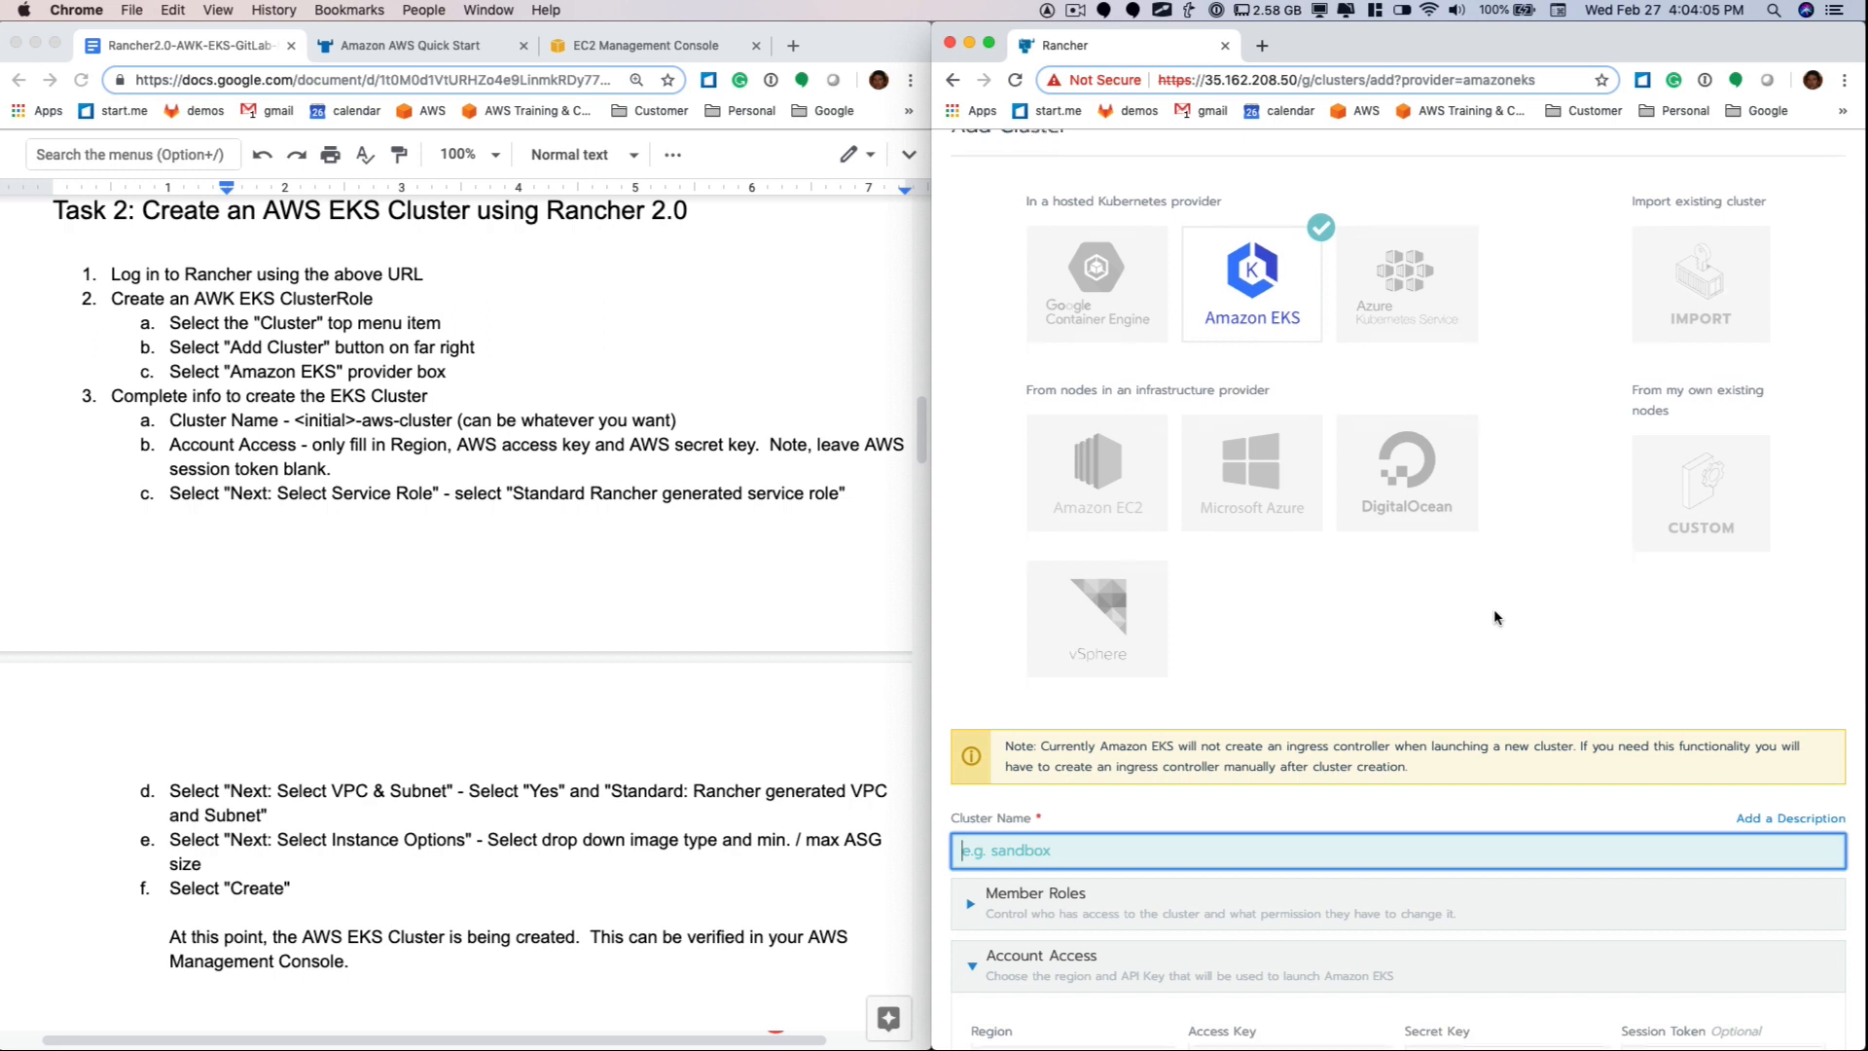
pyautogui.scroll(-4, 1493, 609)
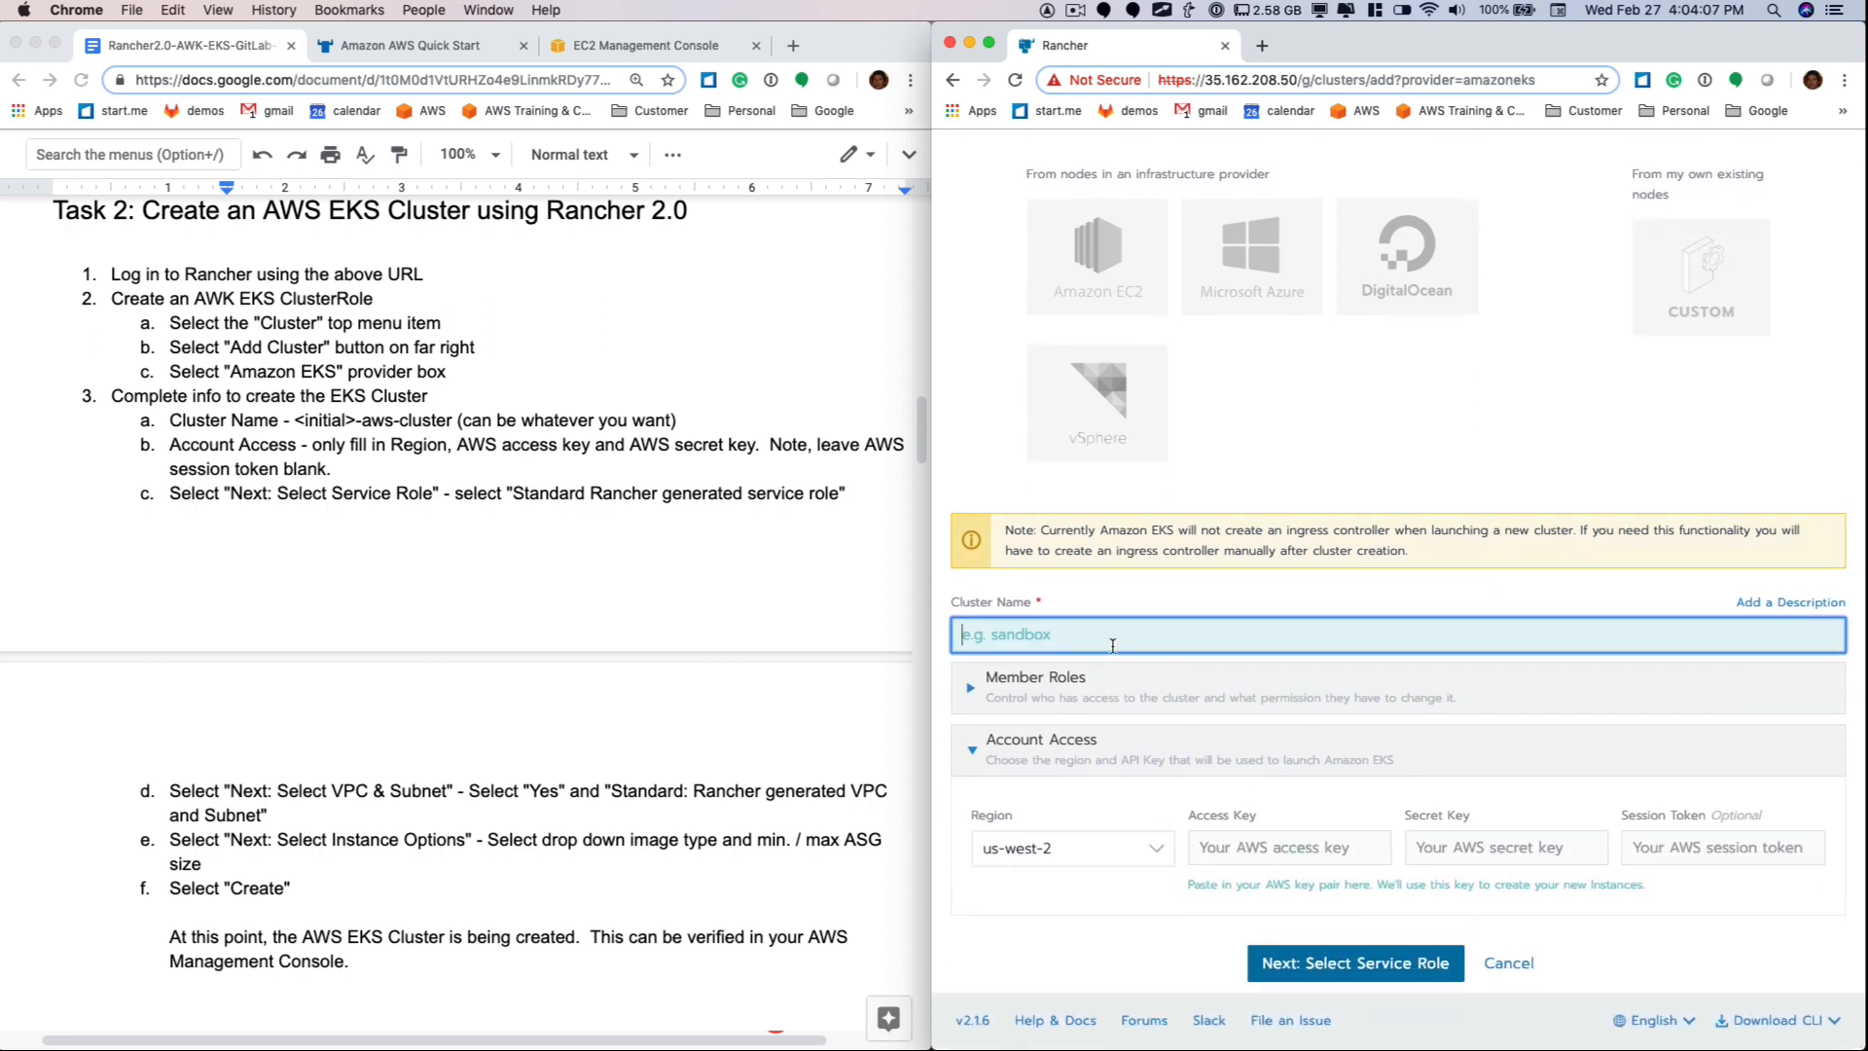
pyautogui.write('mce-aws-cluiste')
pyautogui.press('BackSpace')
pyautogui.press('BackSpace')
pyautogui.press('BackSpace')
pyautogui.write('ter')
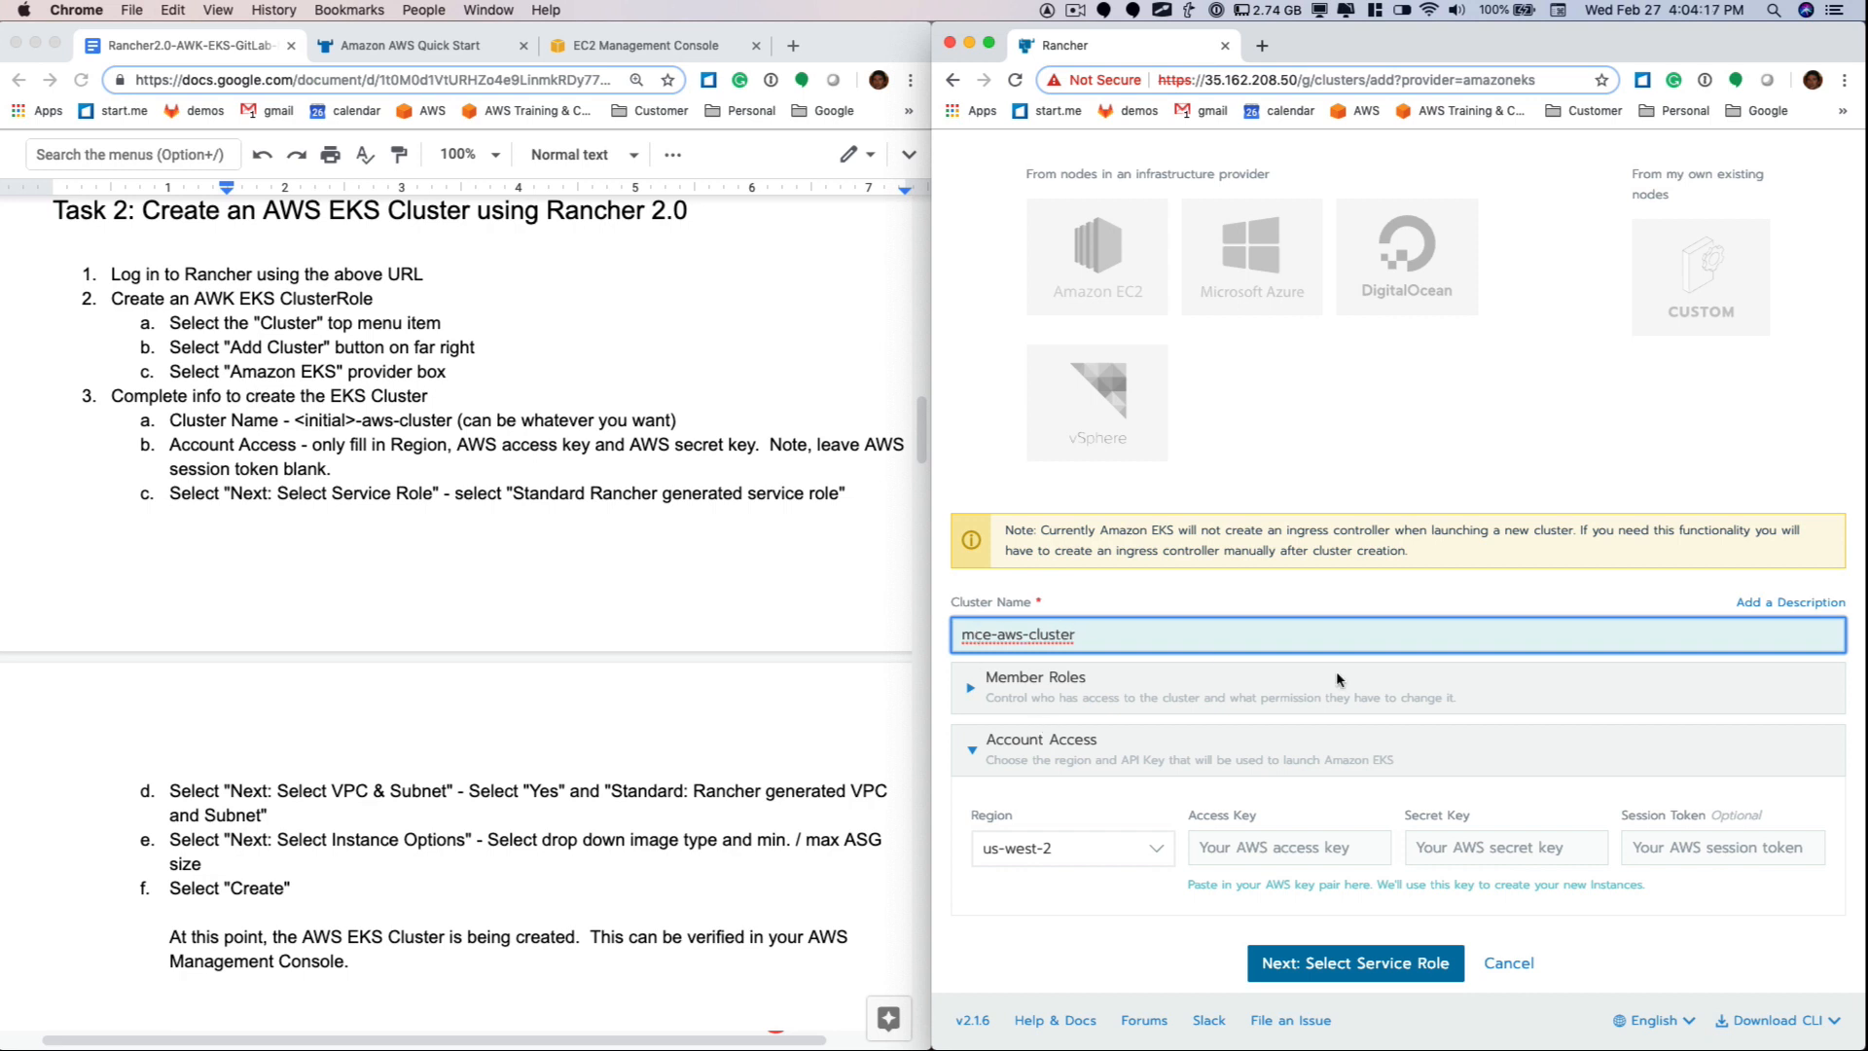
# Step: Paste the AWS access key and secret key, then continue to service role selection
pyautogui.click(1248, 847)
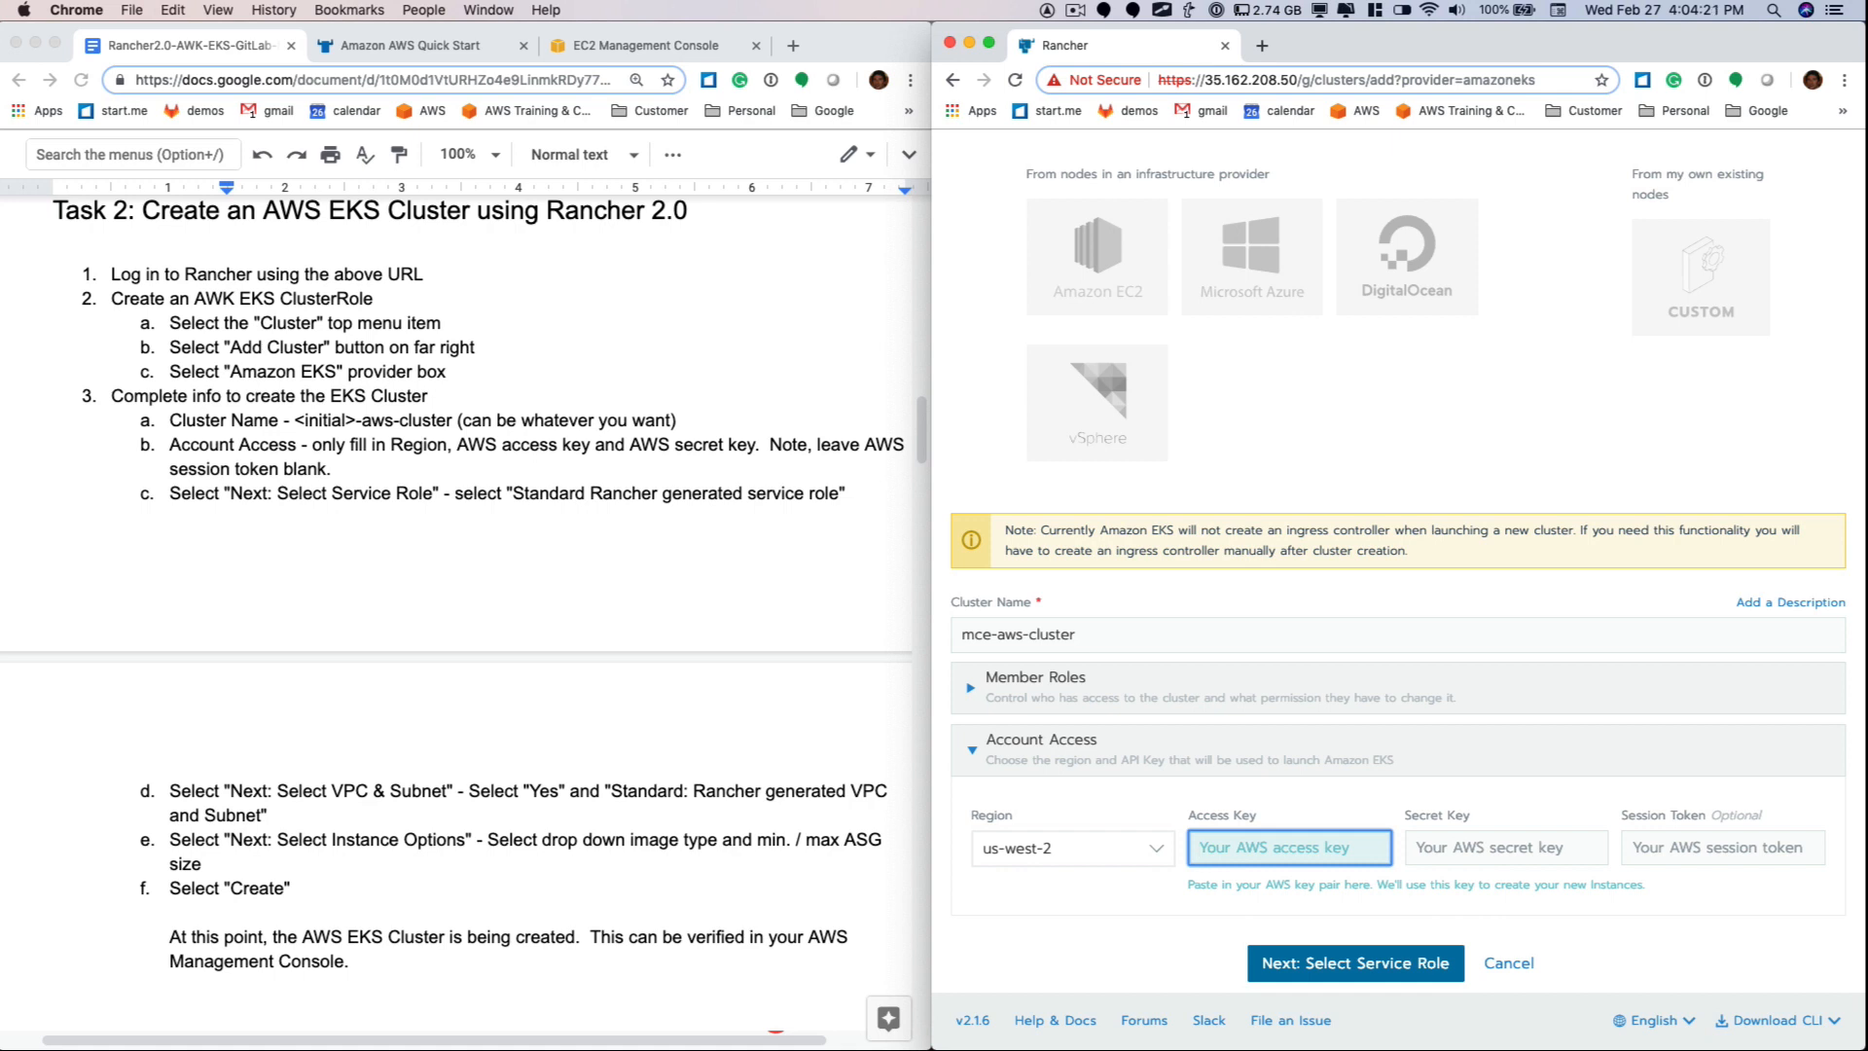
pyautogui.press('super+Tab')
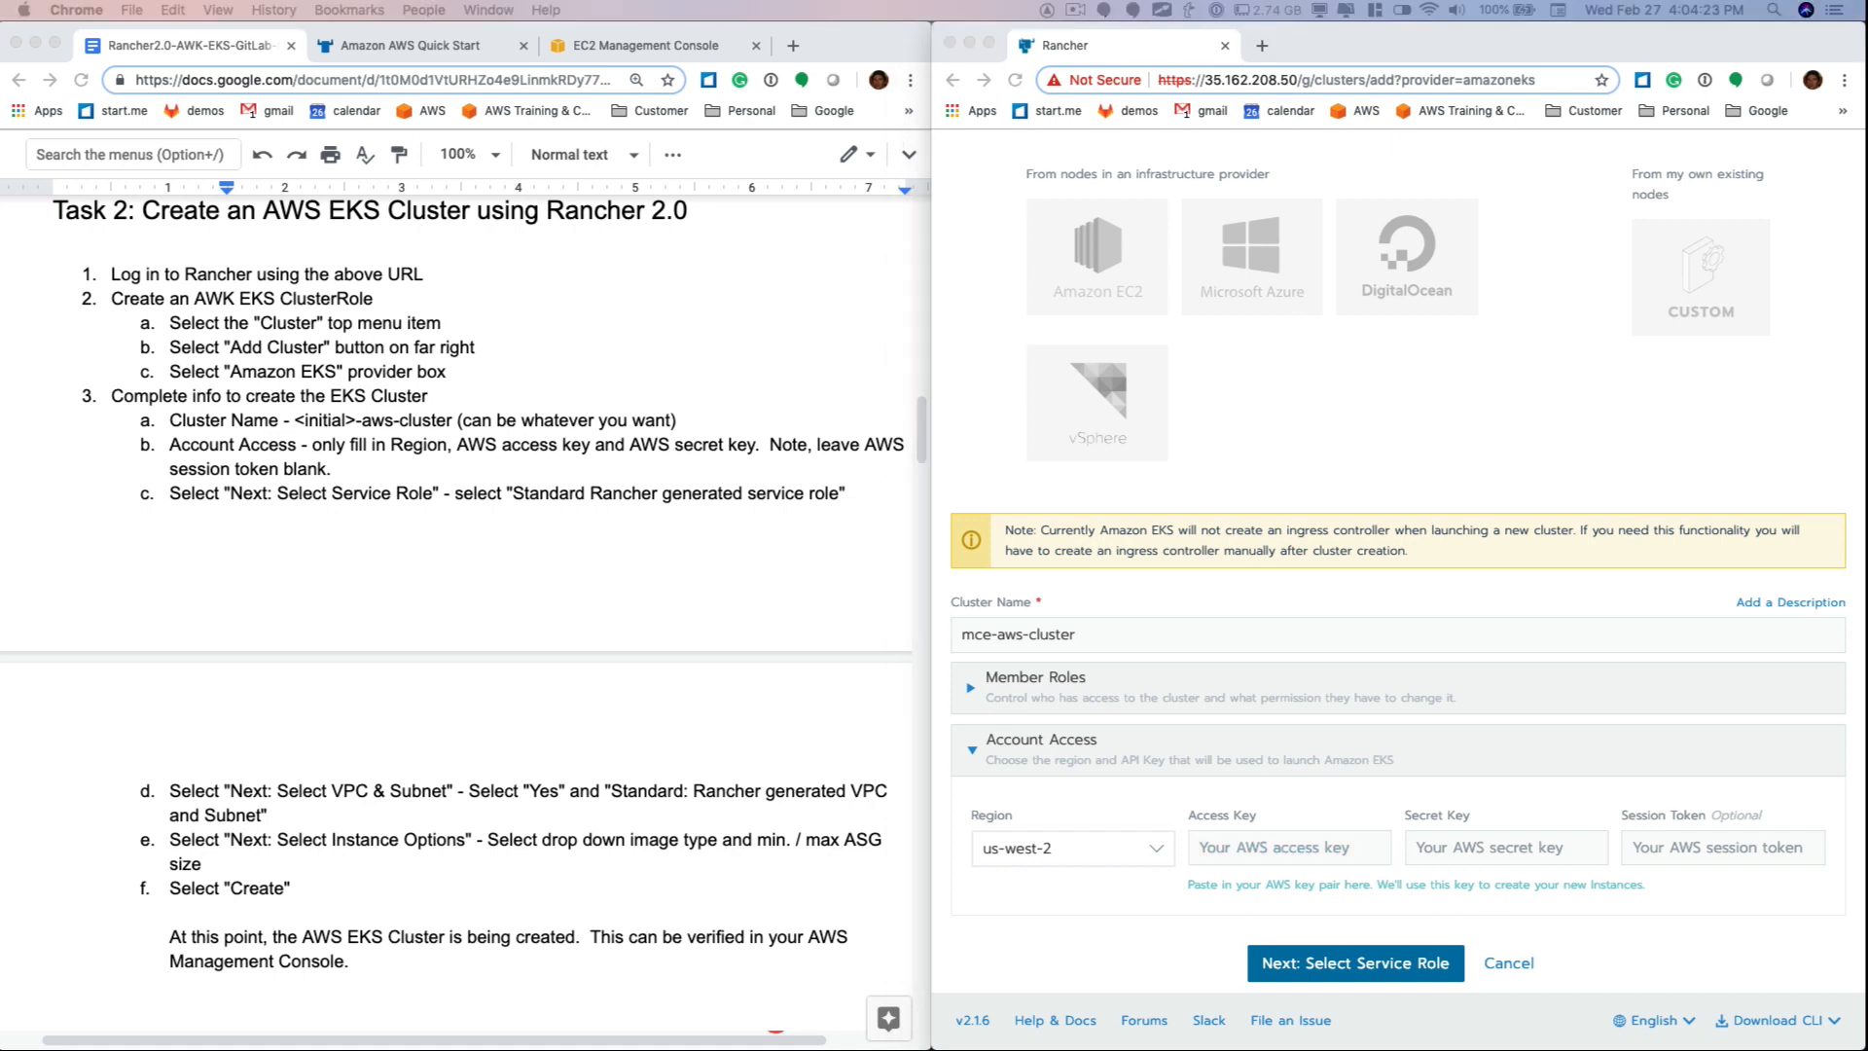
pyautogui.click(1264, 850)
pyautogui.press('super+v')
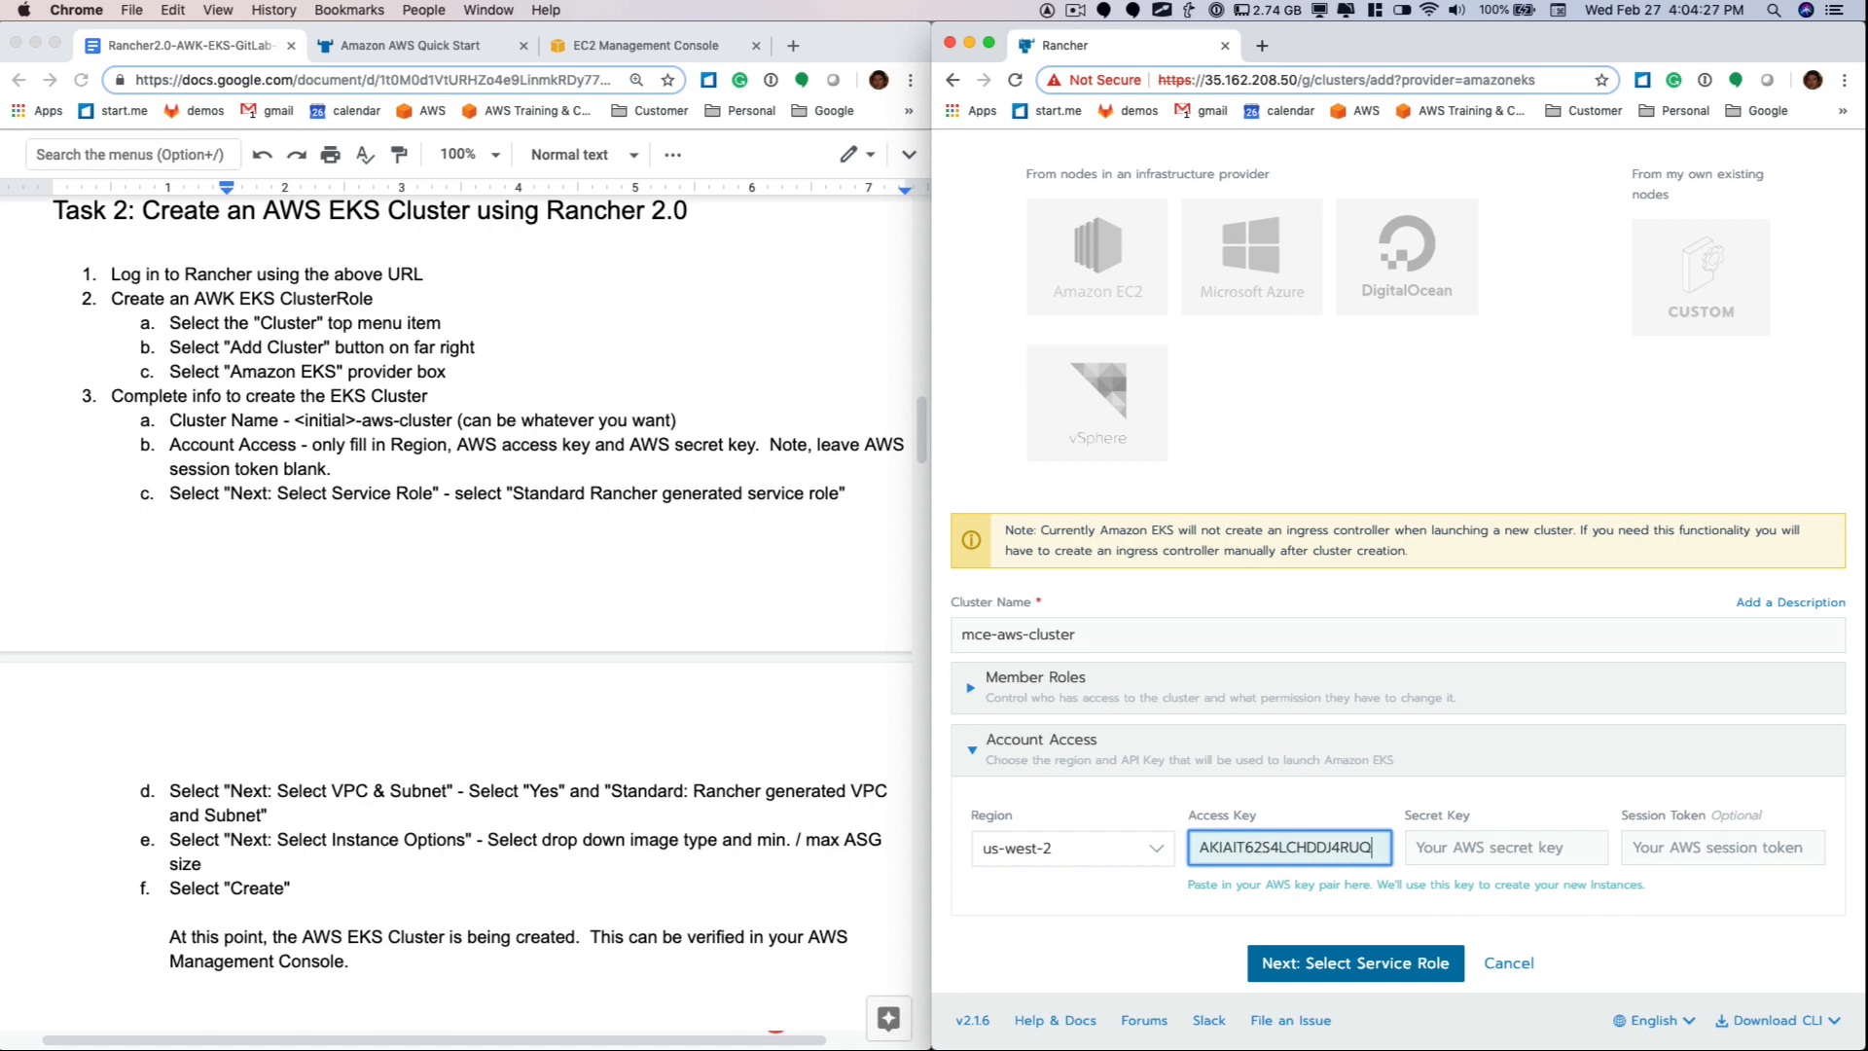
pyautogui.press('super+Tab')
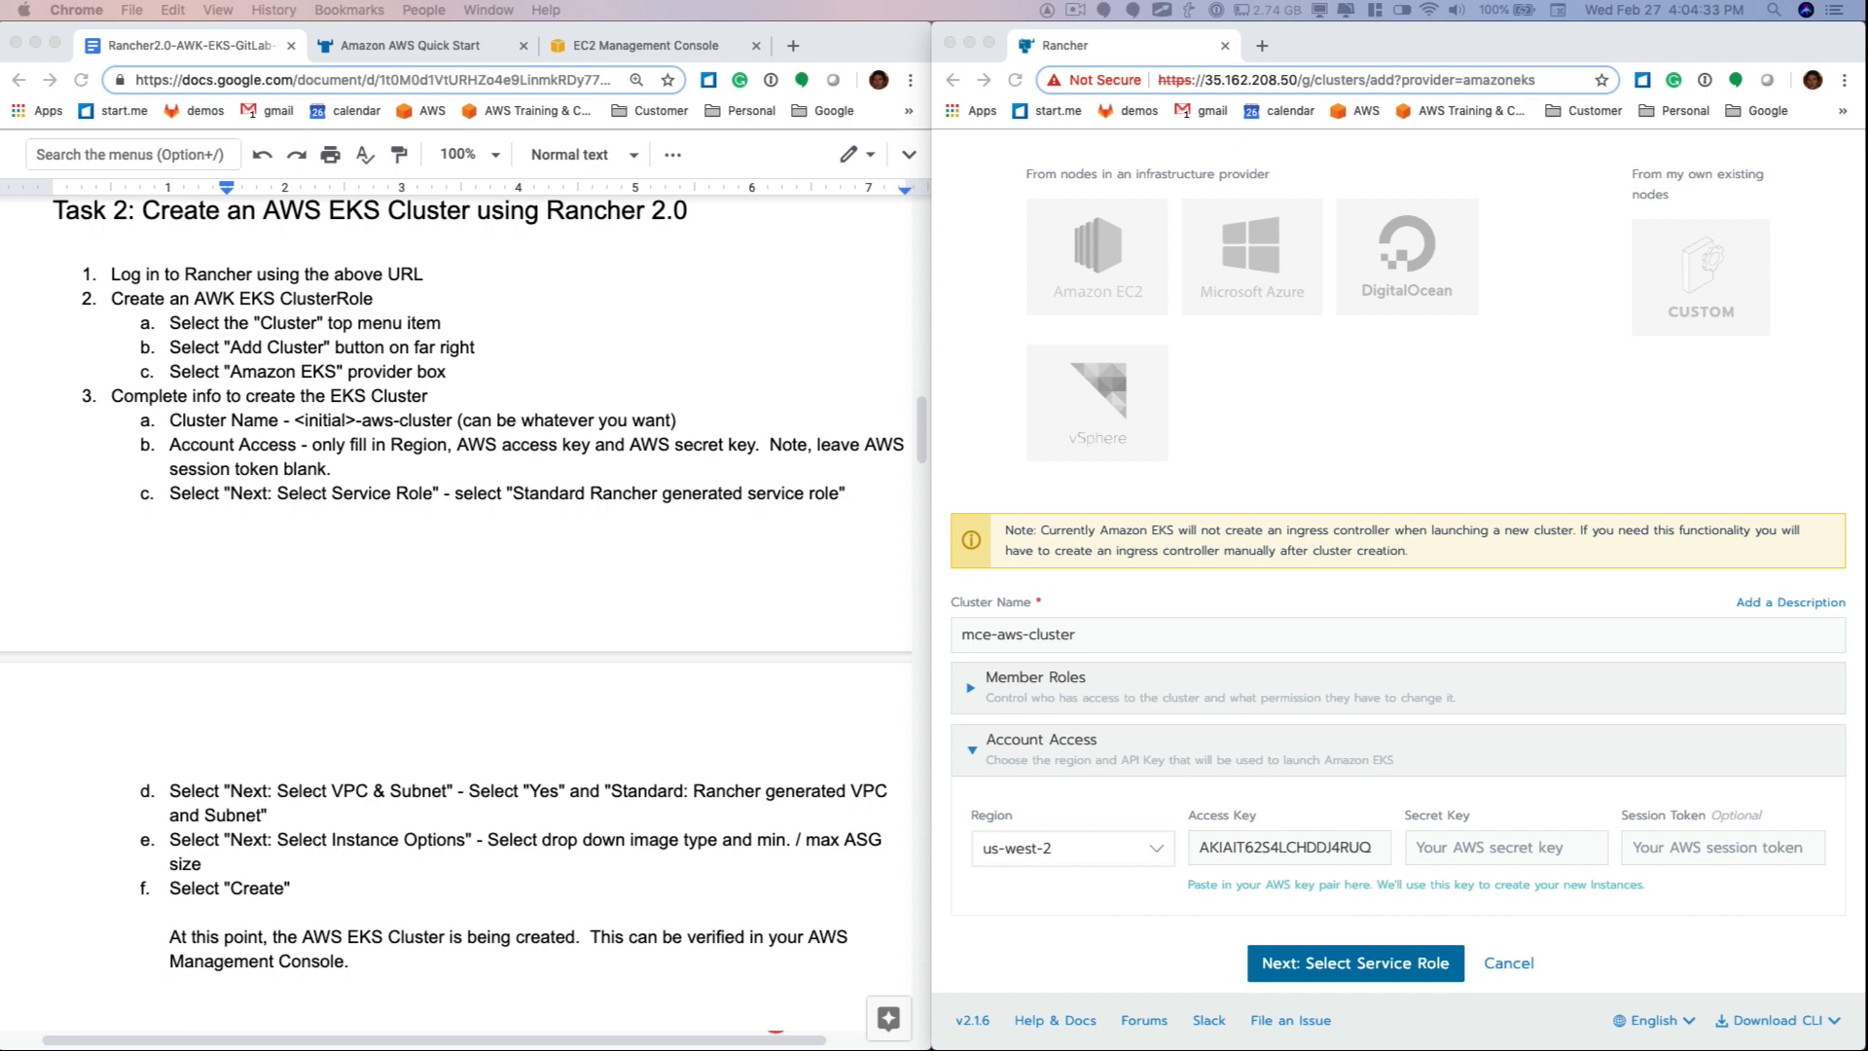
pyautogui.press('super+Tab')
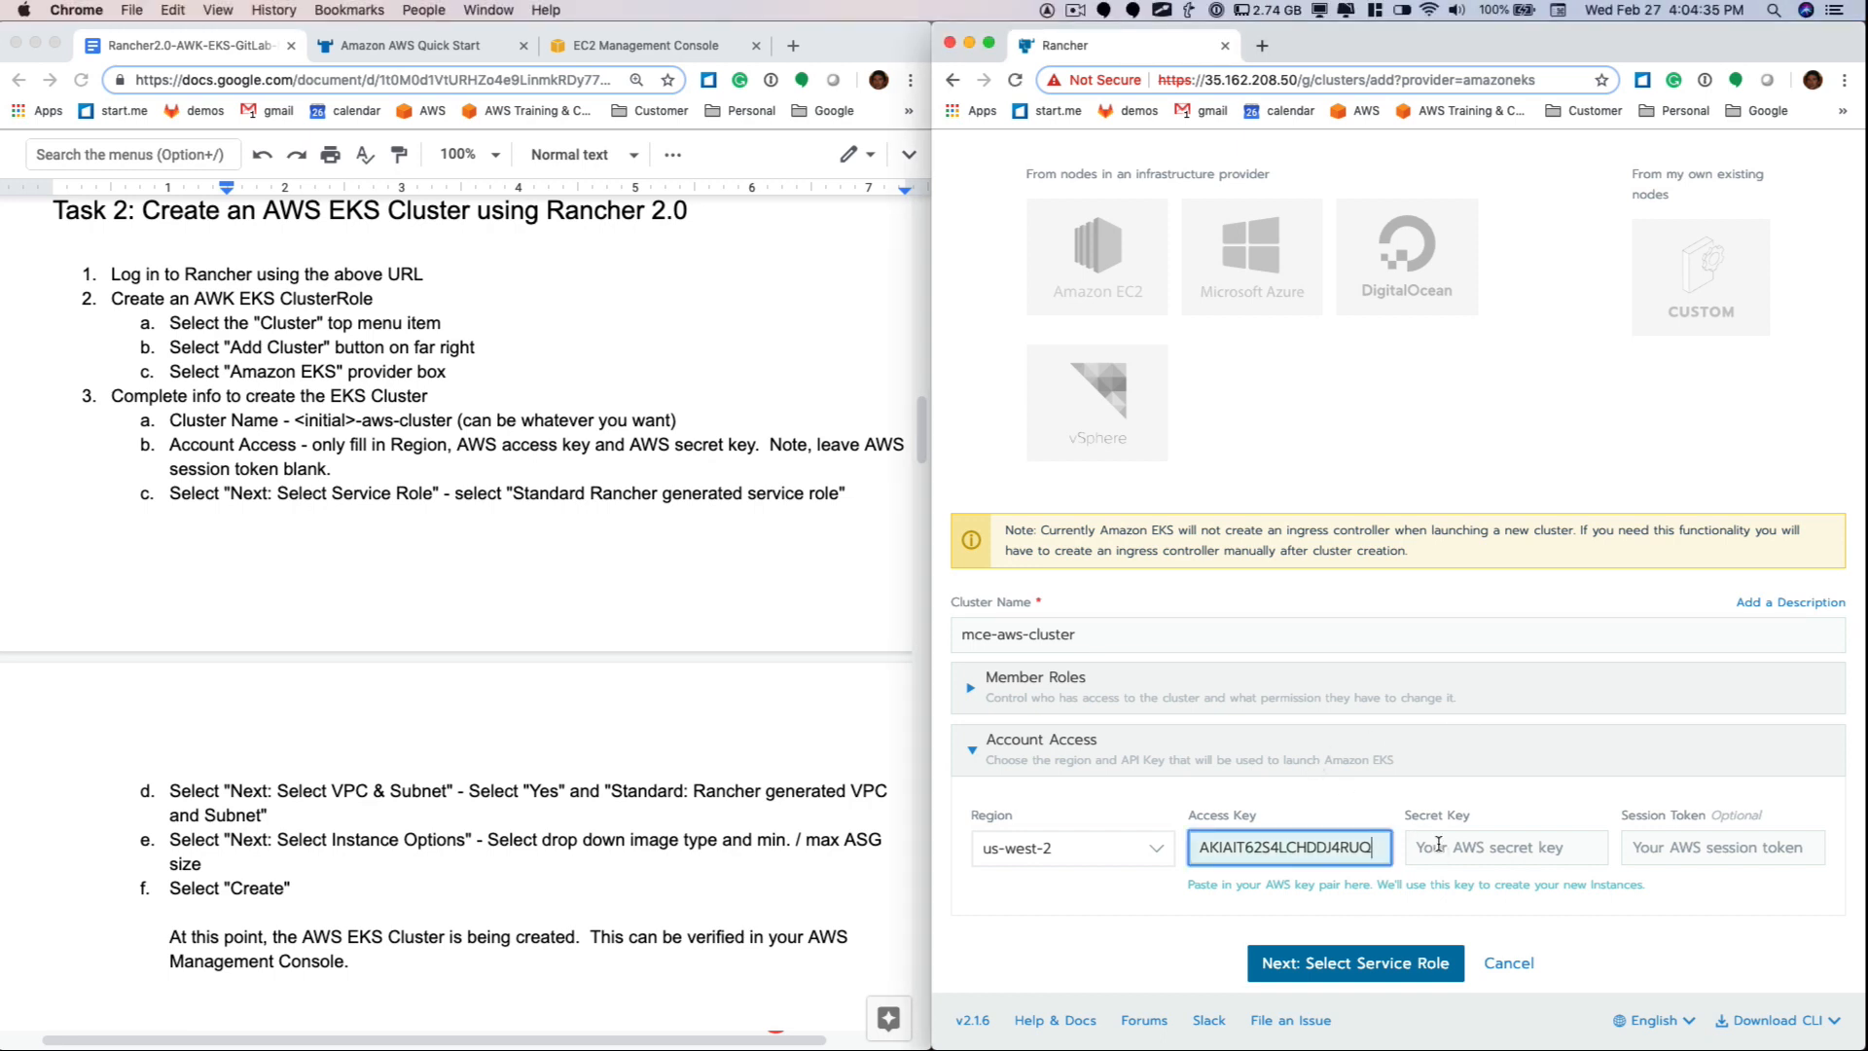
pyautogui.click(1440, 847)
pyautogui.press('super+v')
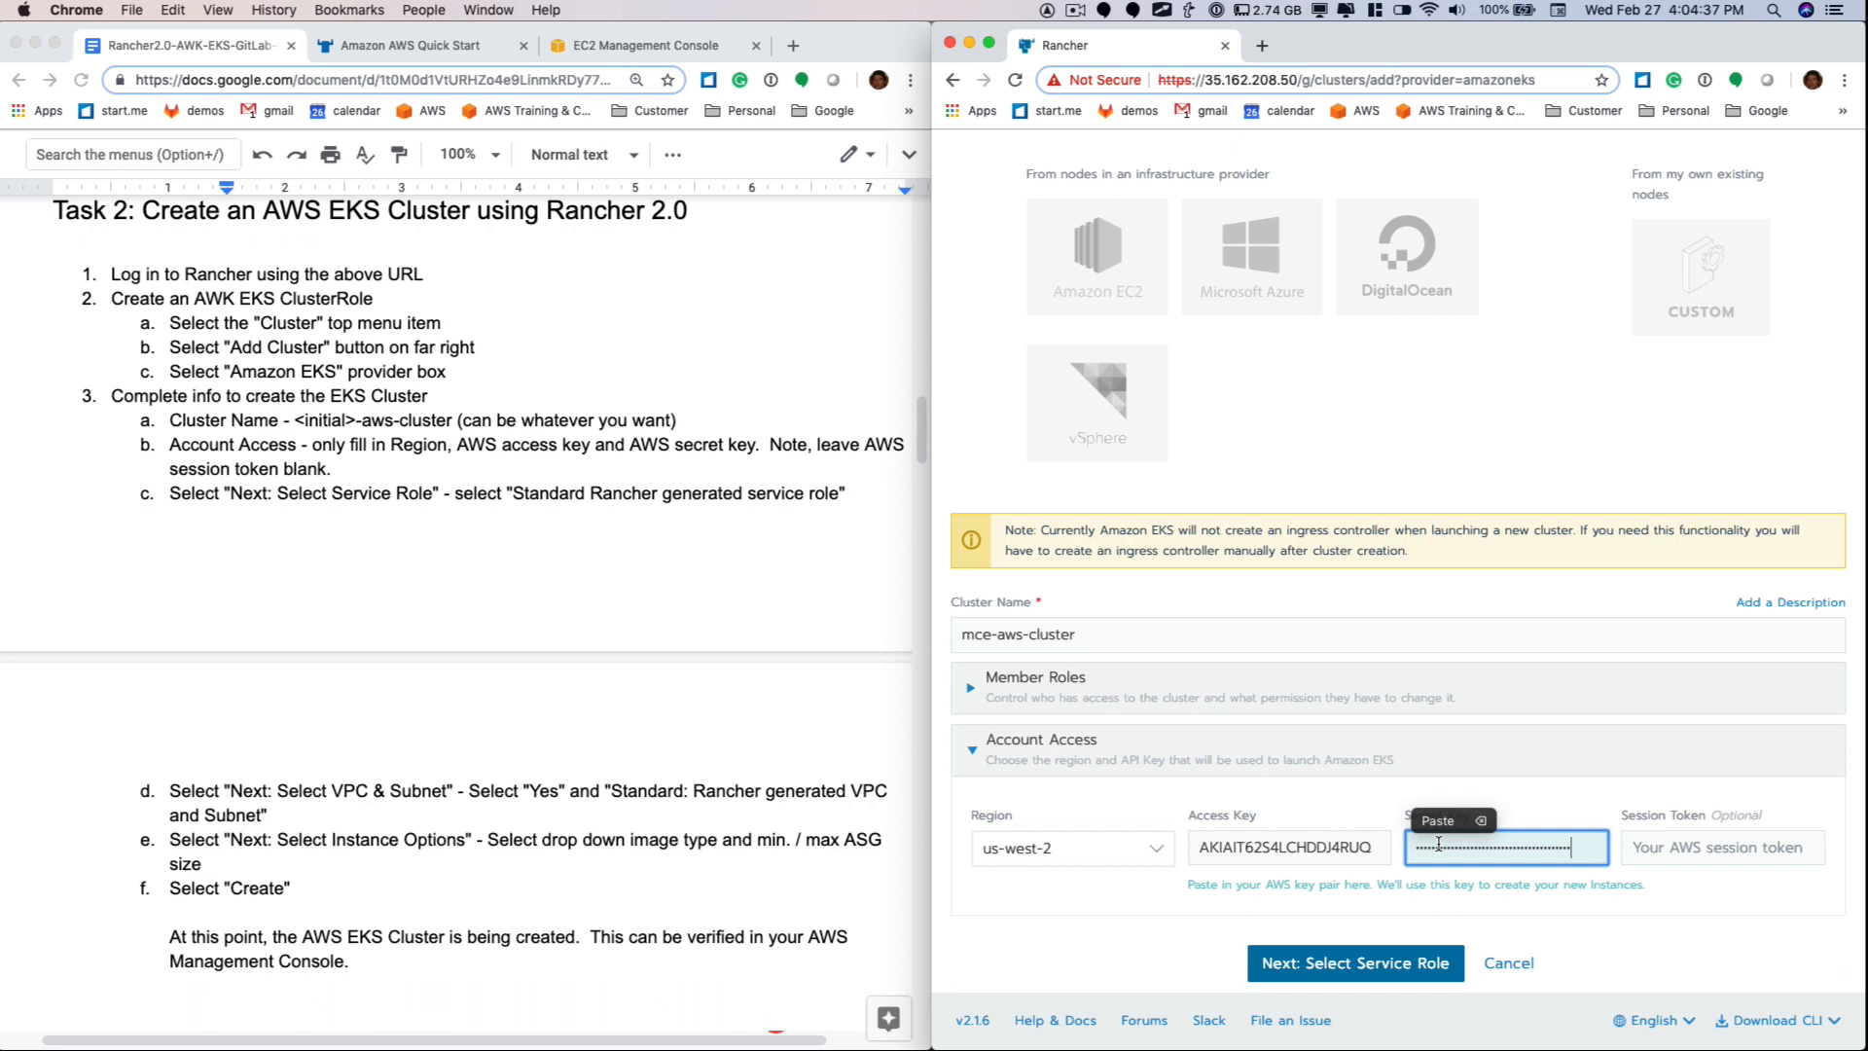
pyautogui.click(1355, 965)
# Step: Keep the default service role and VPC/subnet, choose m3.medium nodes, and create the cluster
pyautogui.click(992, 429)
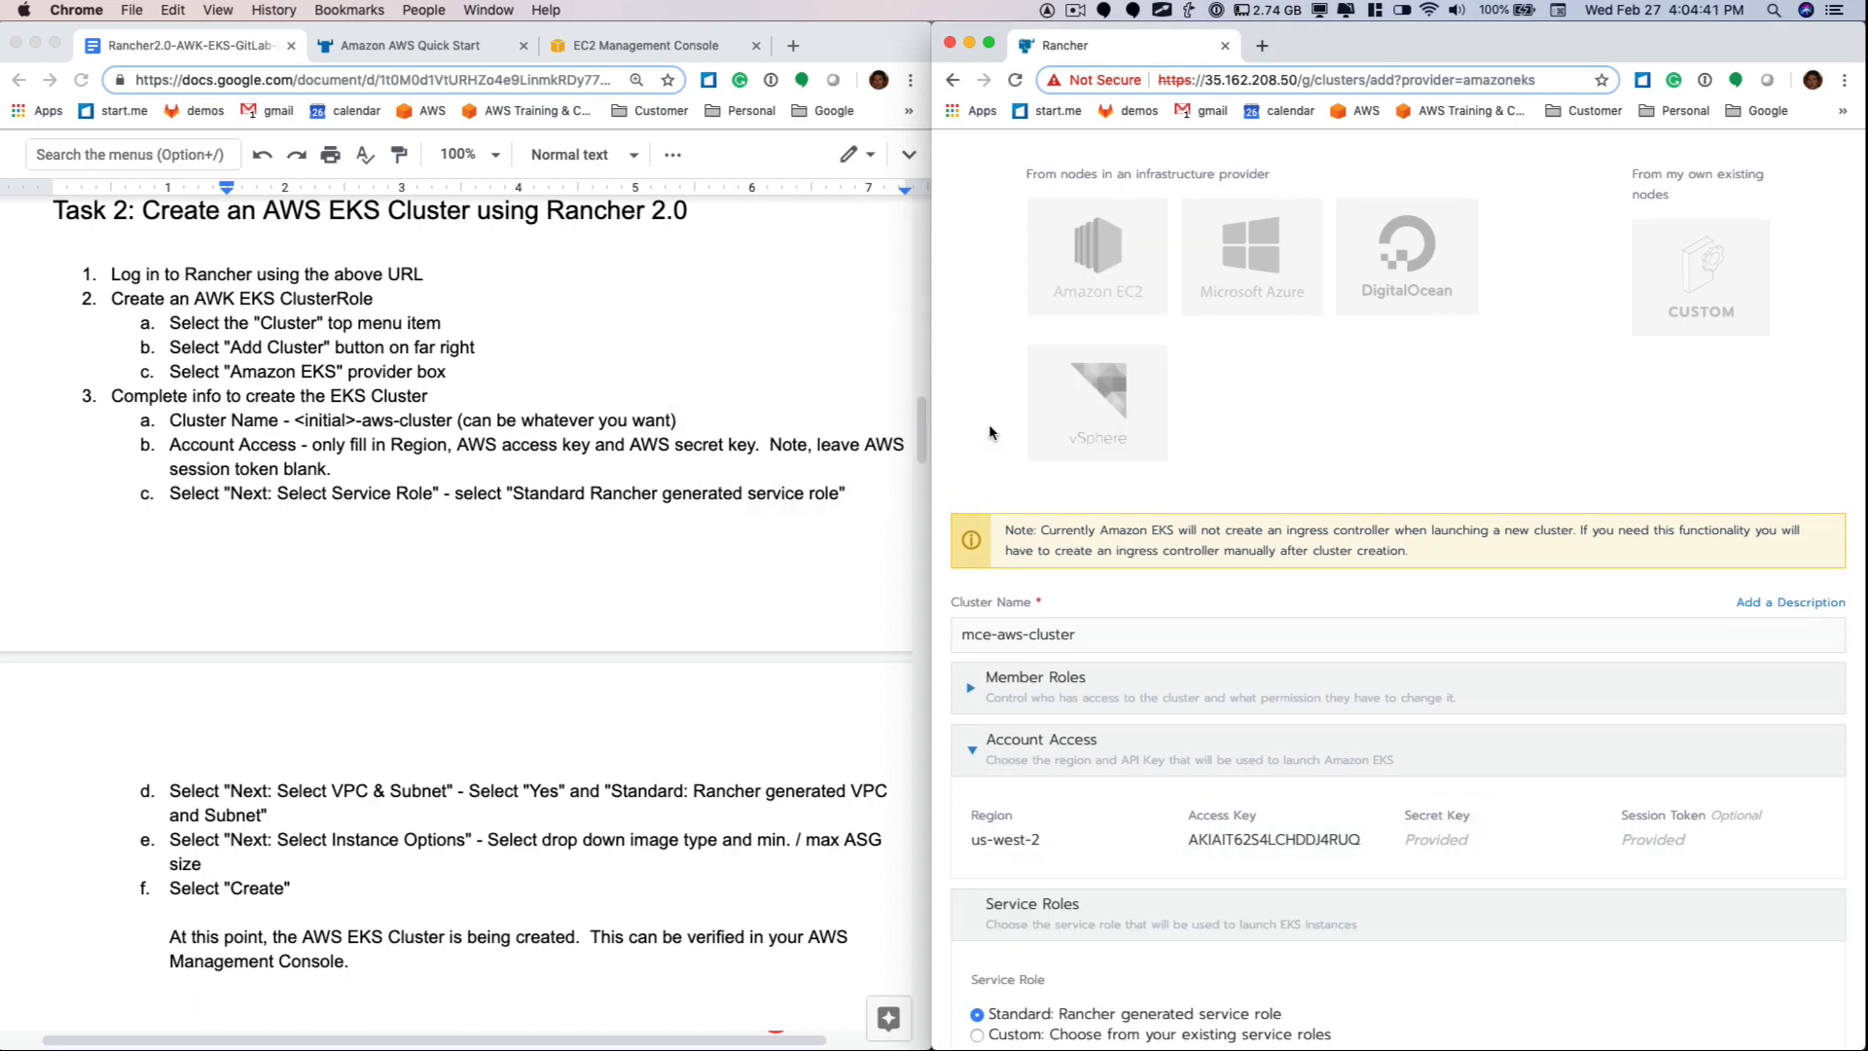
pyautogui.scroll(-2, 1509, 937)
pyautogui.scroll(-2, 1510, 938)
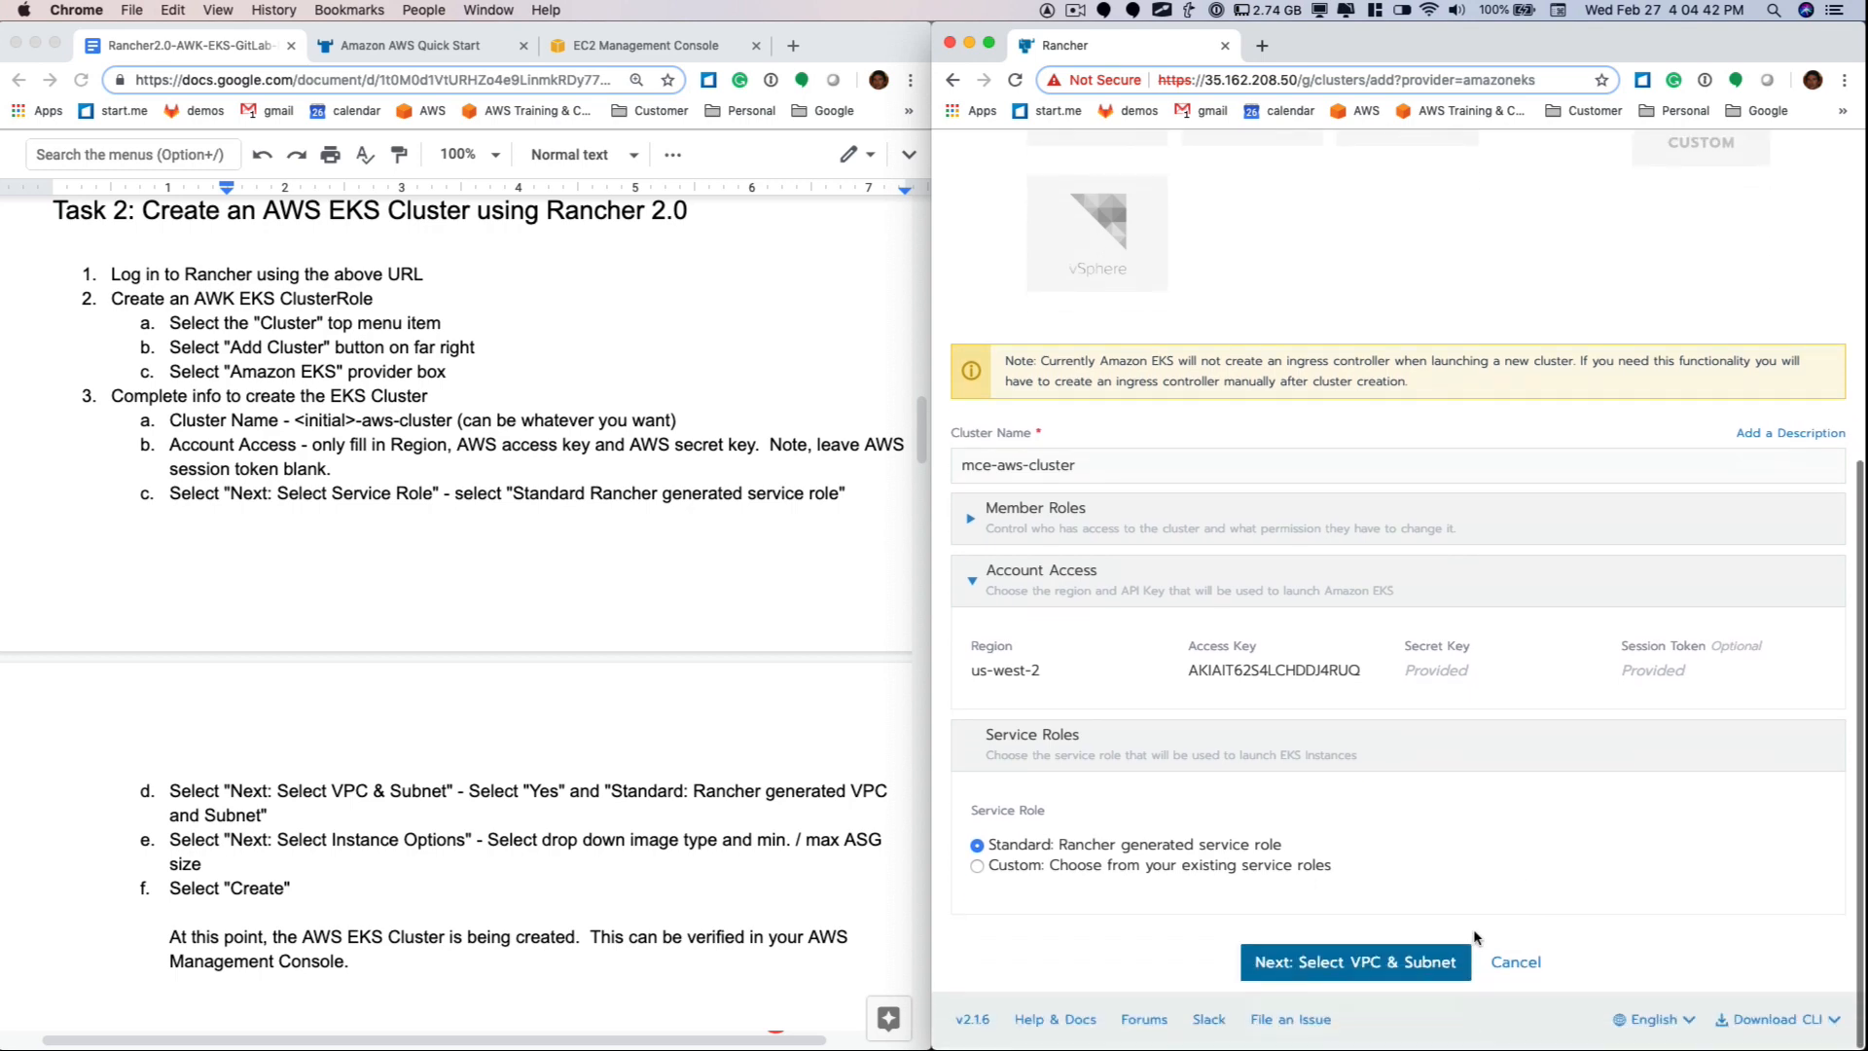
pyautogui.click(1358, 968)
pyautogui.scroll(-4, 1355, 968)
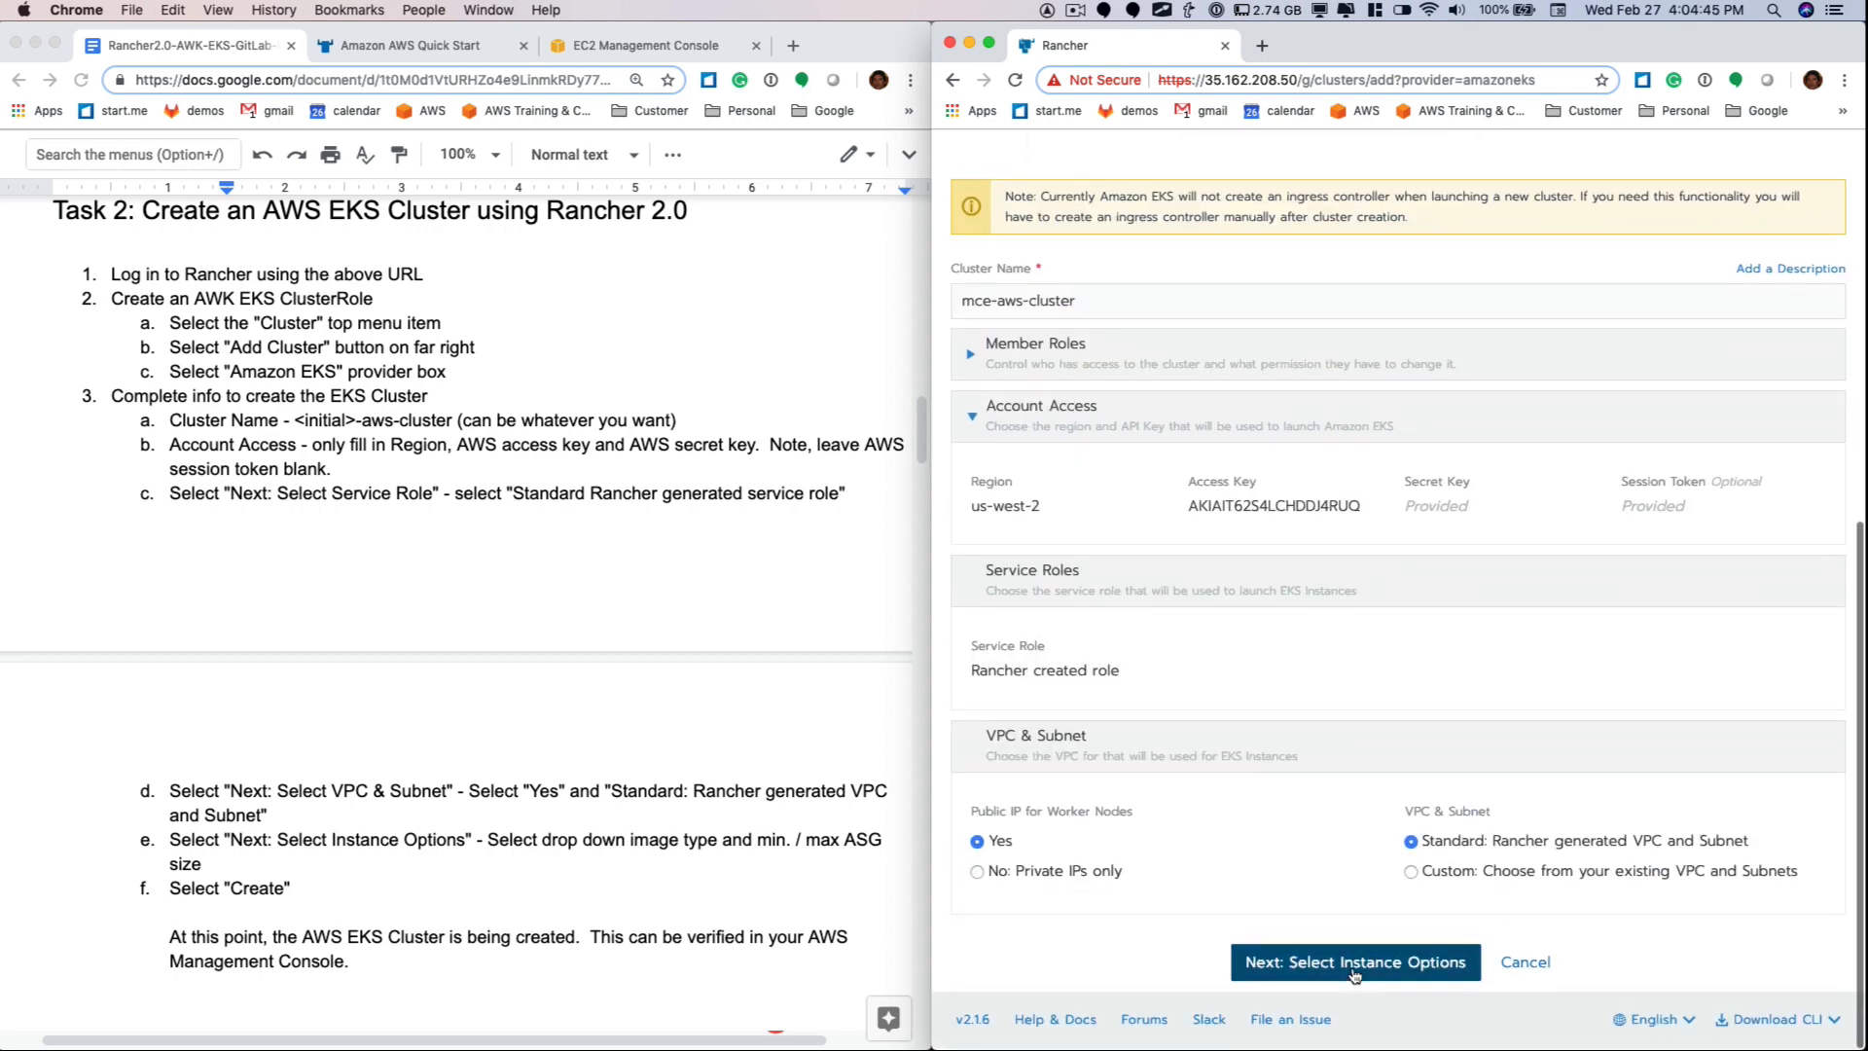
pyautogui.click(1352, 961)
pyautogui.scroll(-5, 1352, 955)
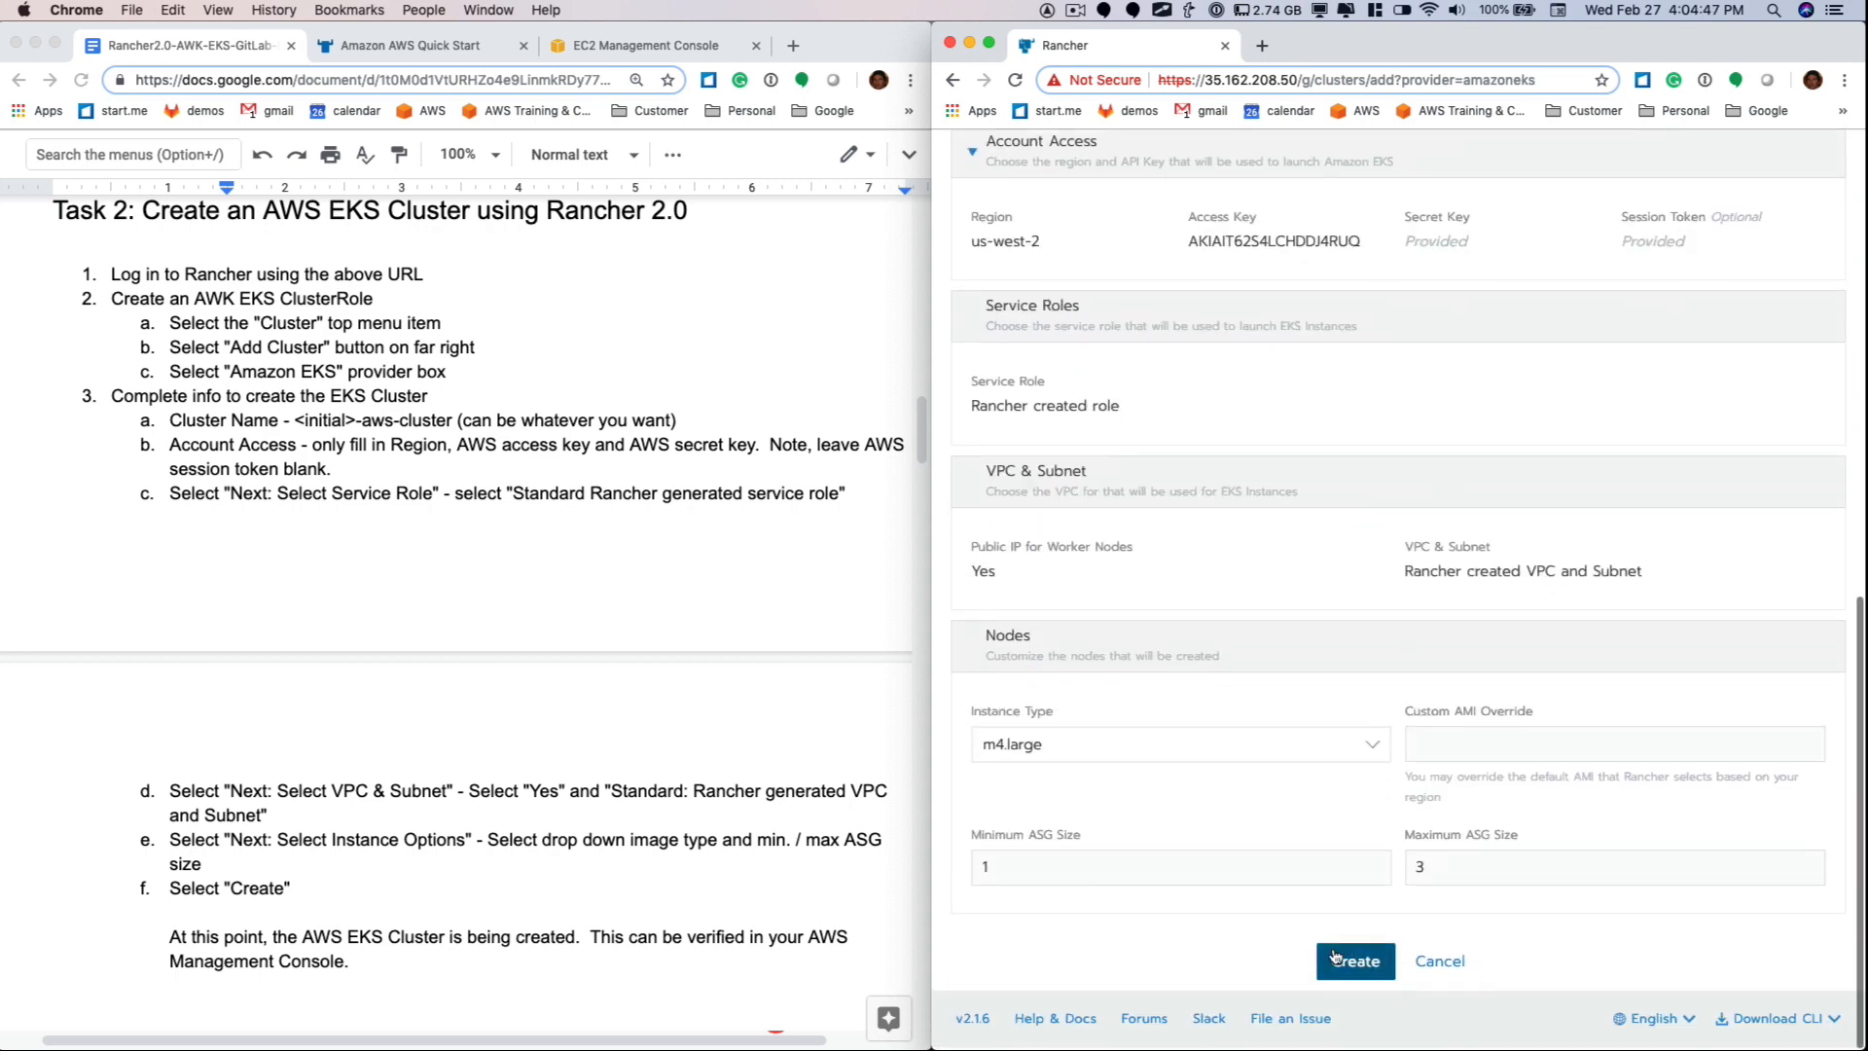
pyautogui.click(1088, 742)
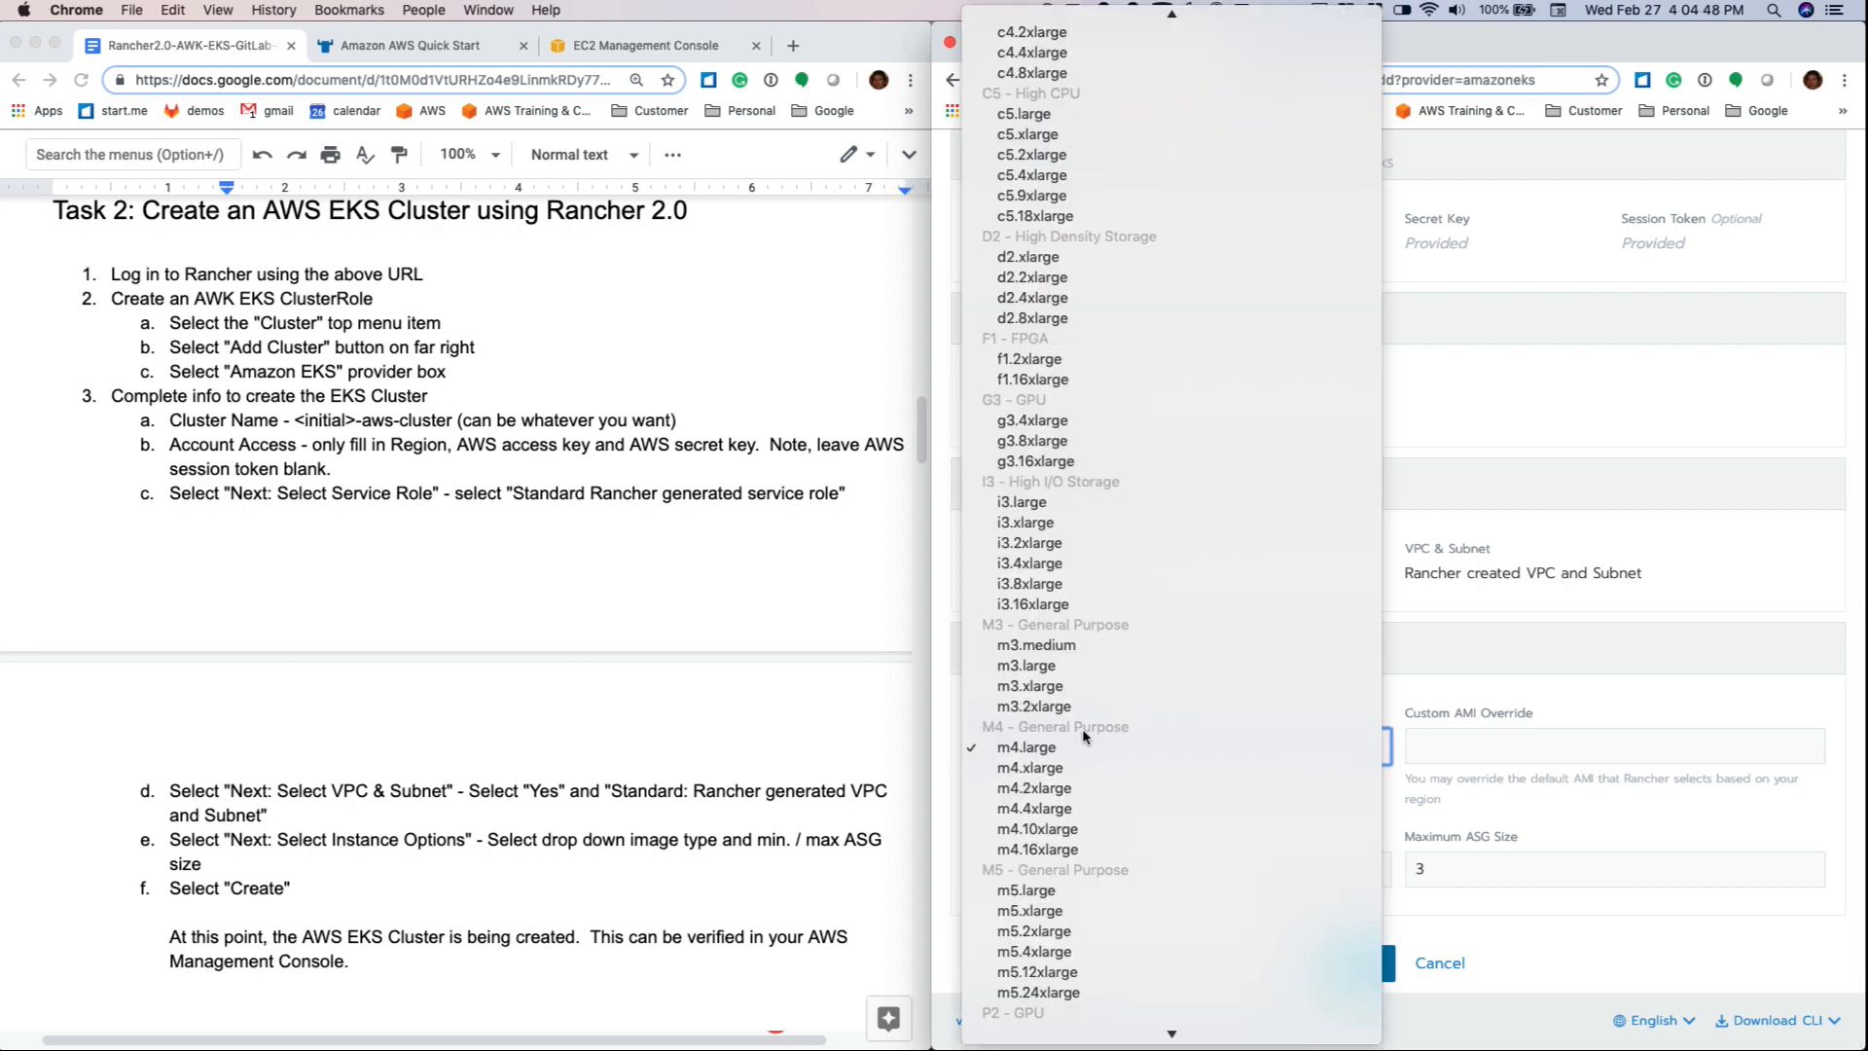
pyautogui.click(1069, 650)
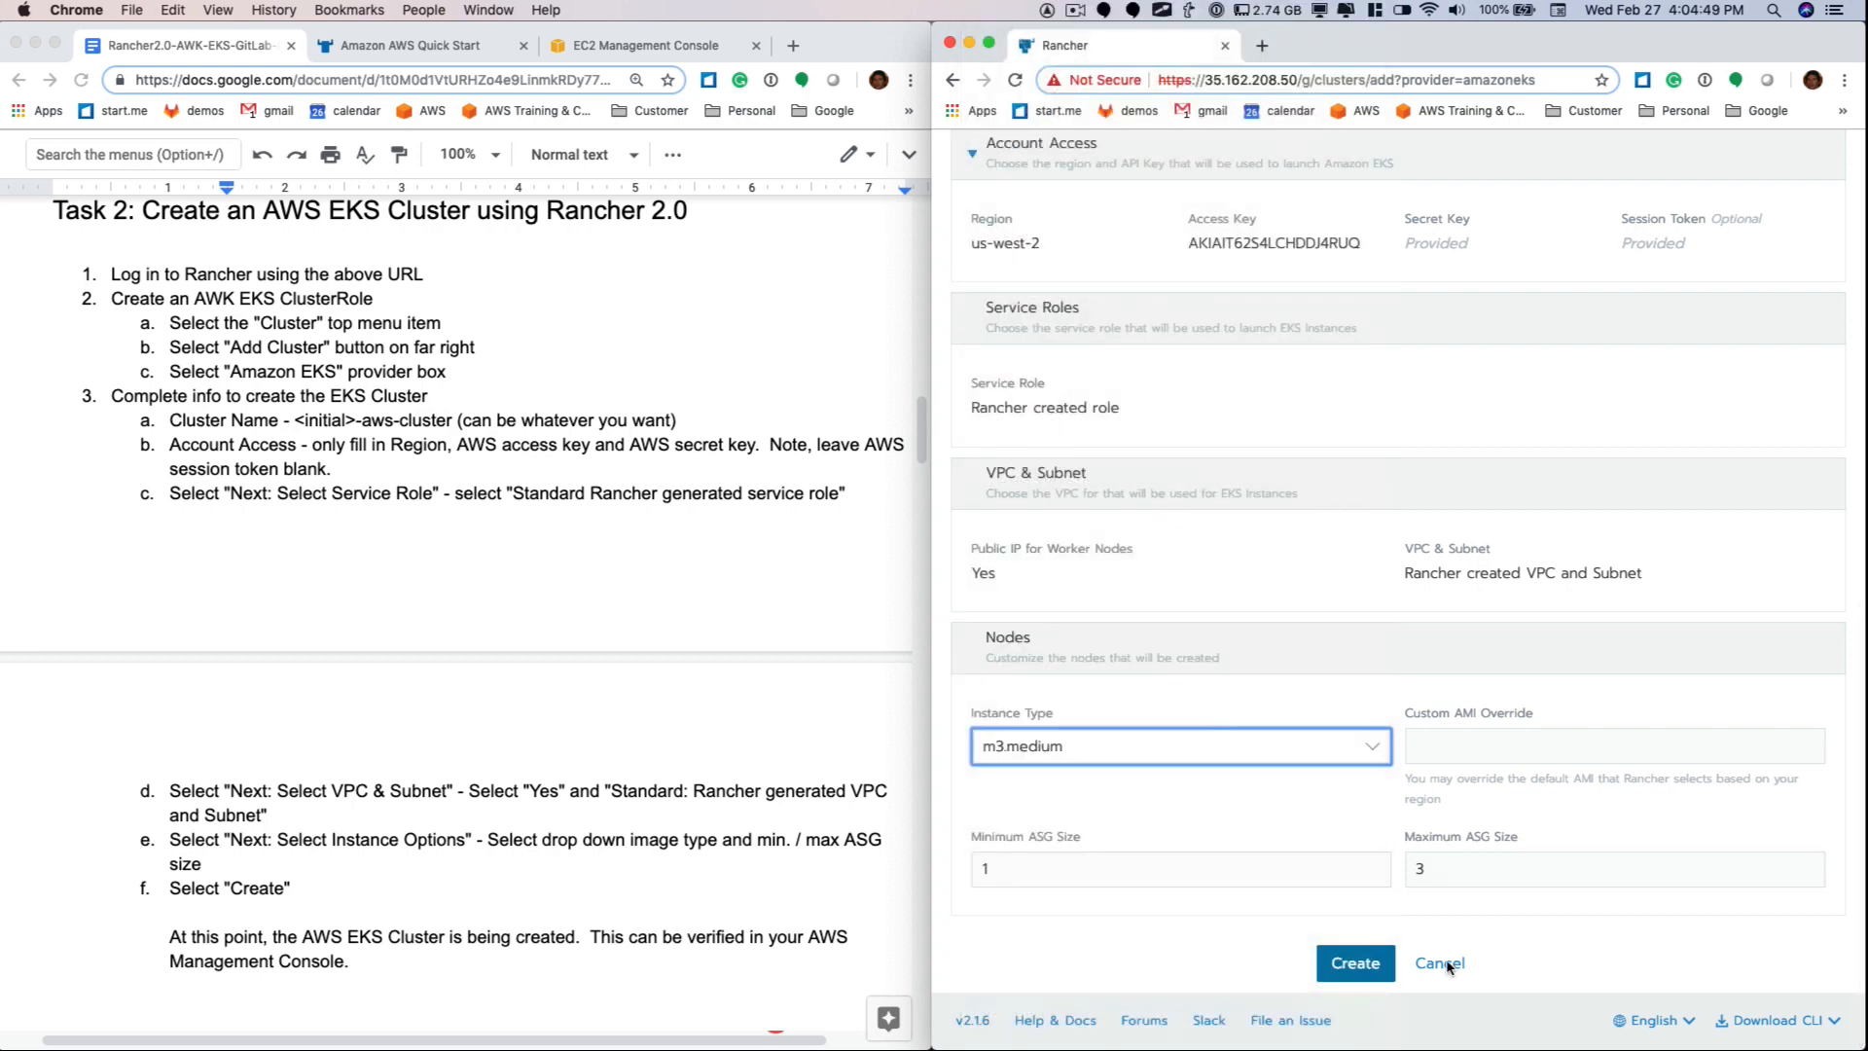
pyautogui.click(1347, 967)
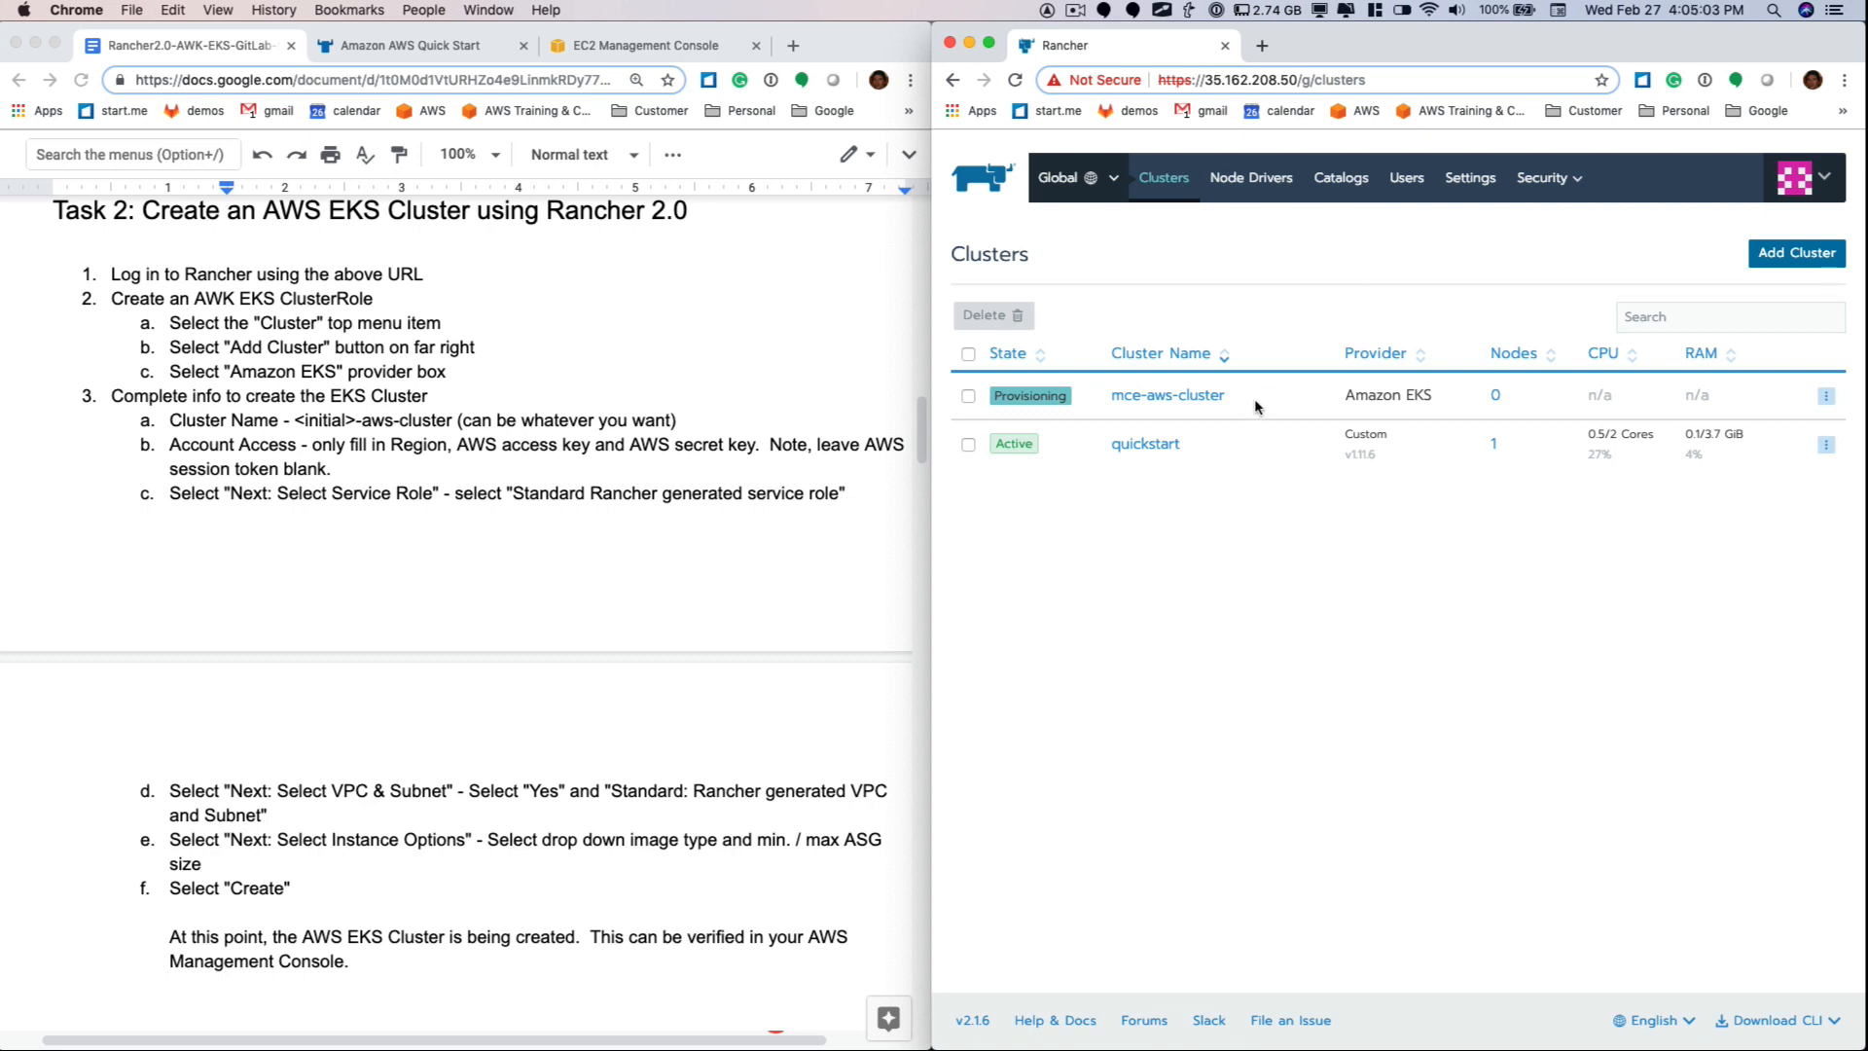
# Step: Go to the Amazon EKS clusters list in the AWS console and refresh it
pyautogui.click(639, 48)
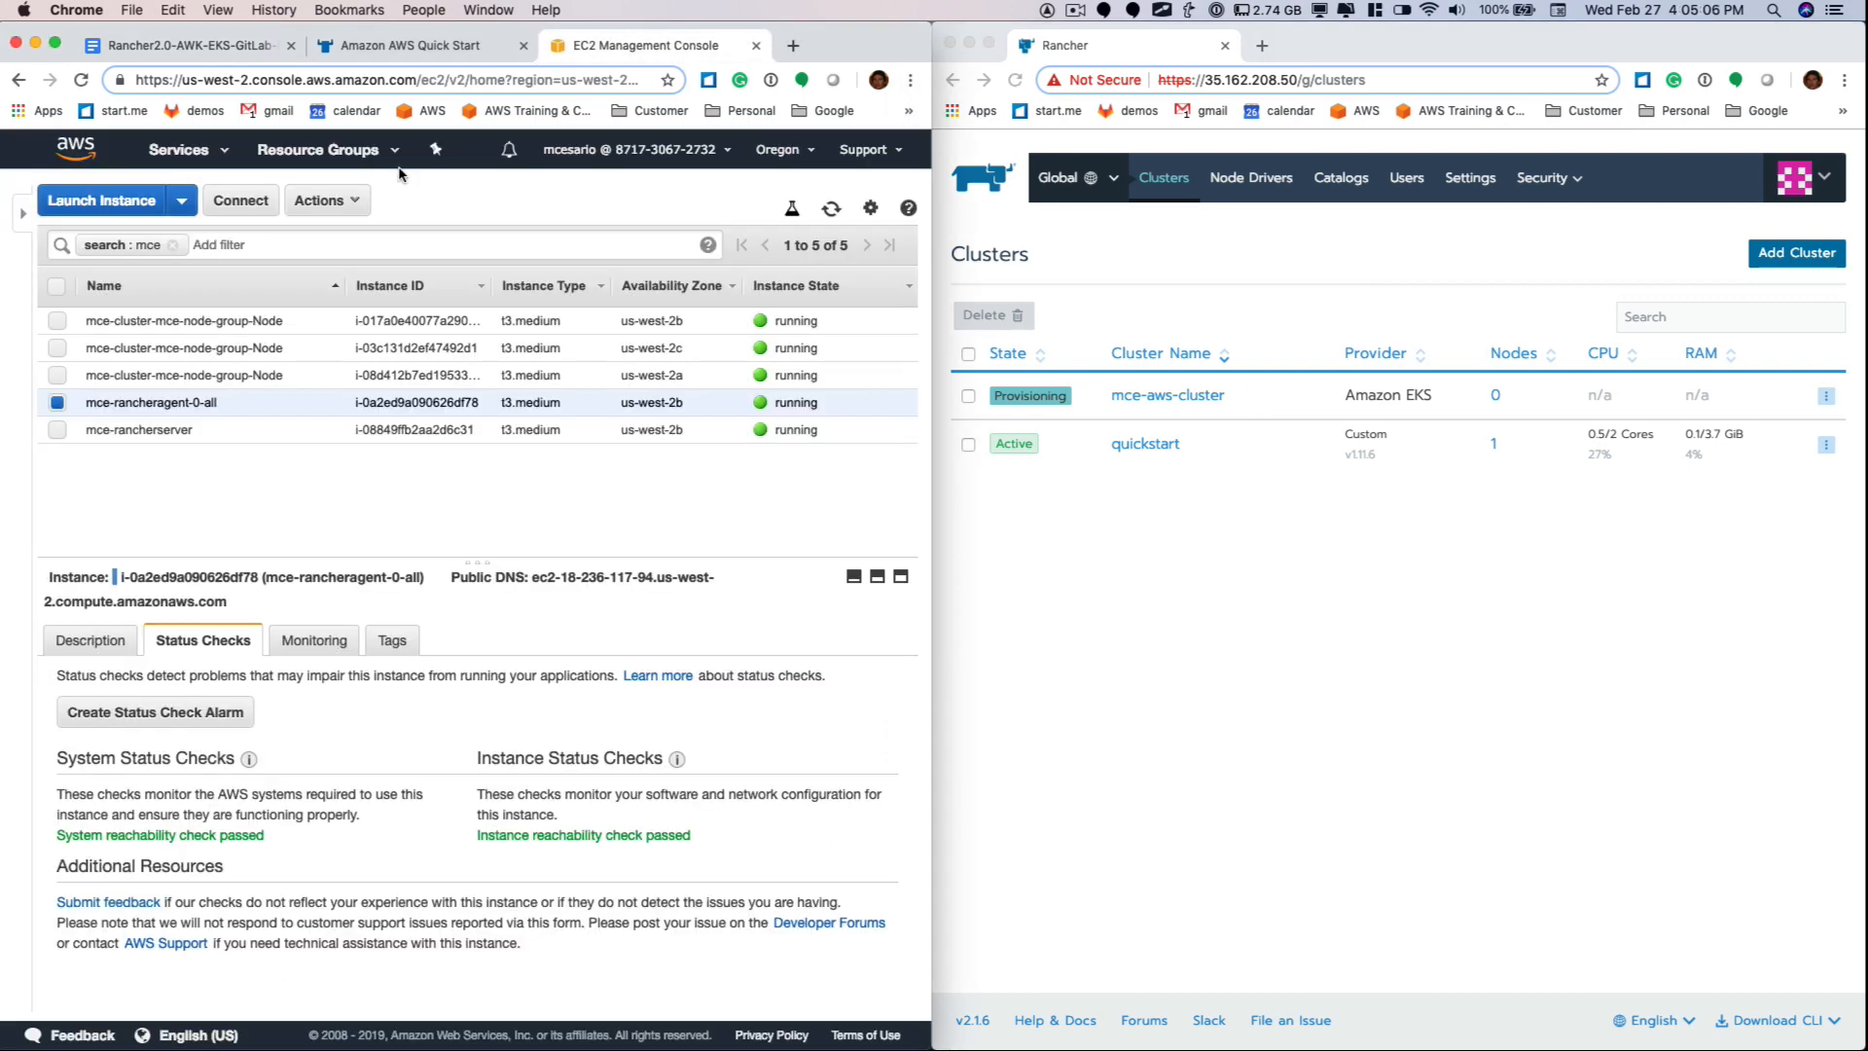
pyautogui.click(176, 151)
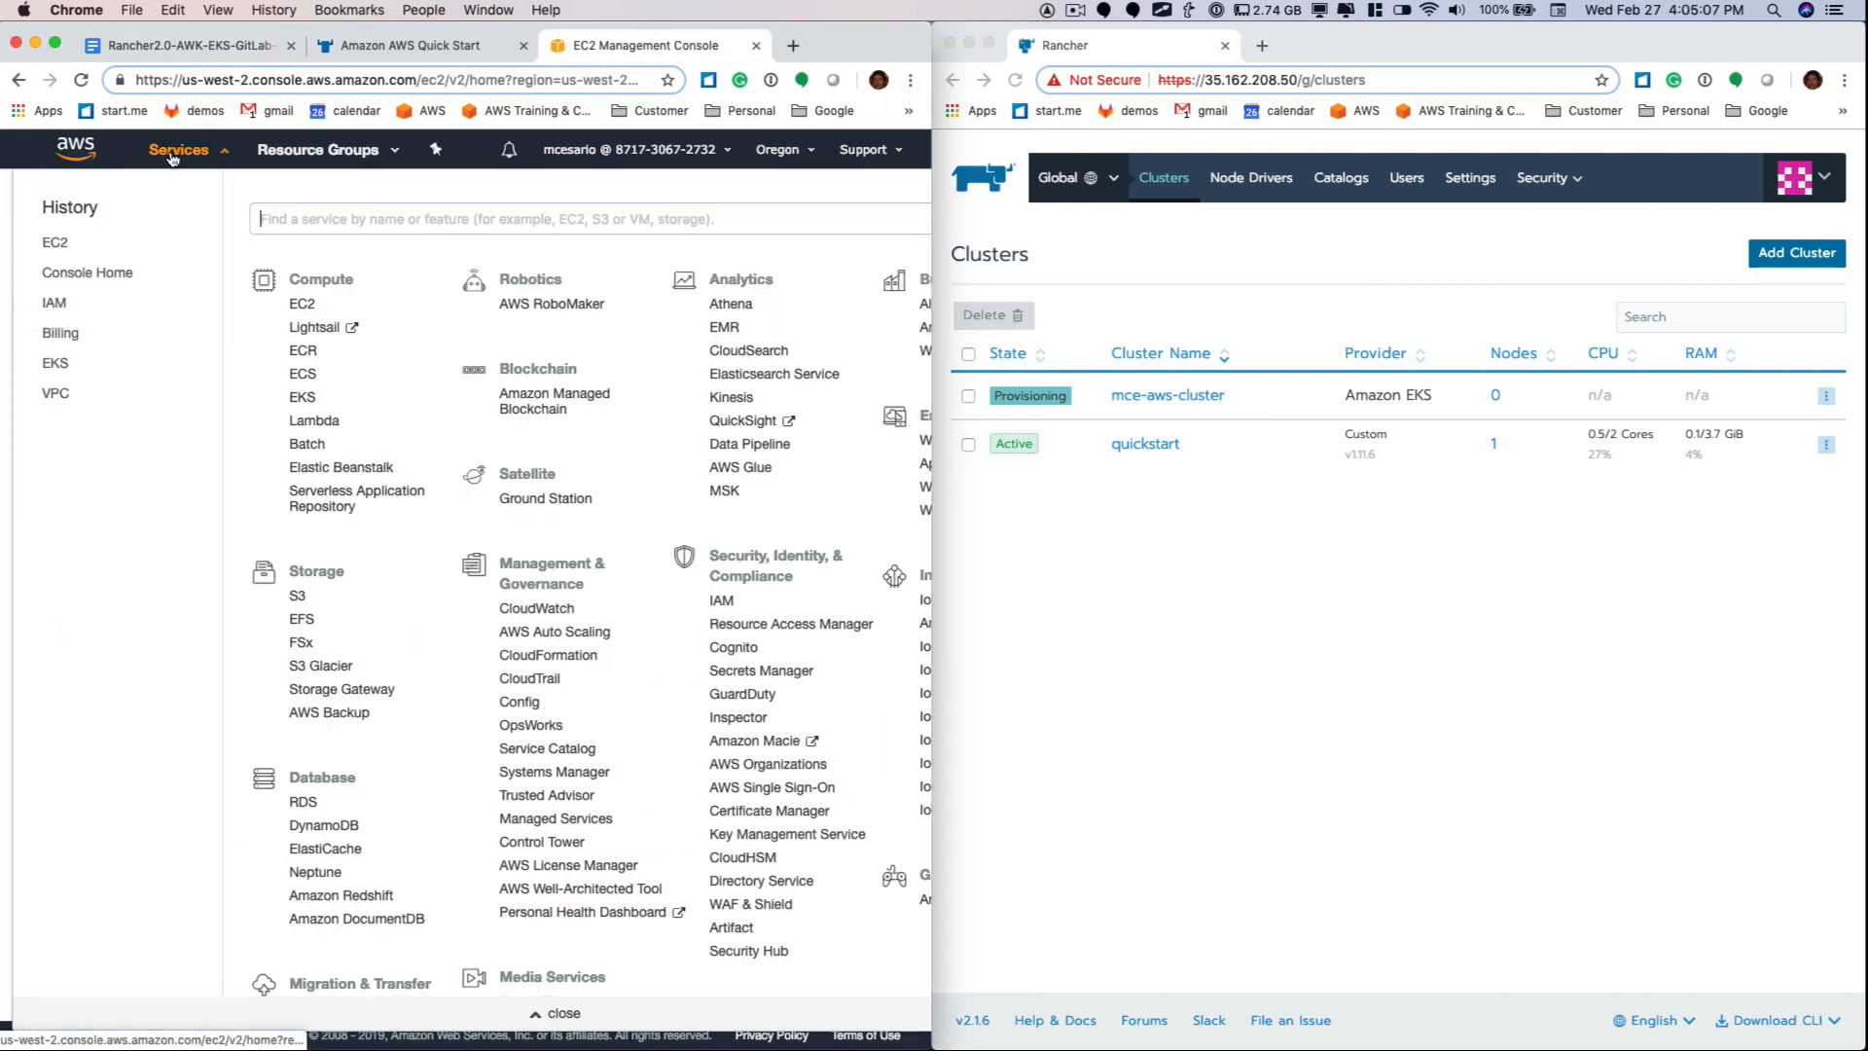
pyautogui.click(305, 398)
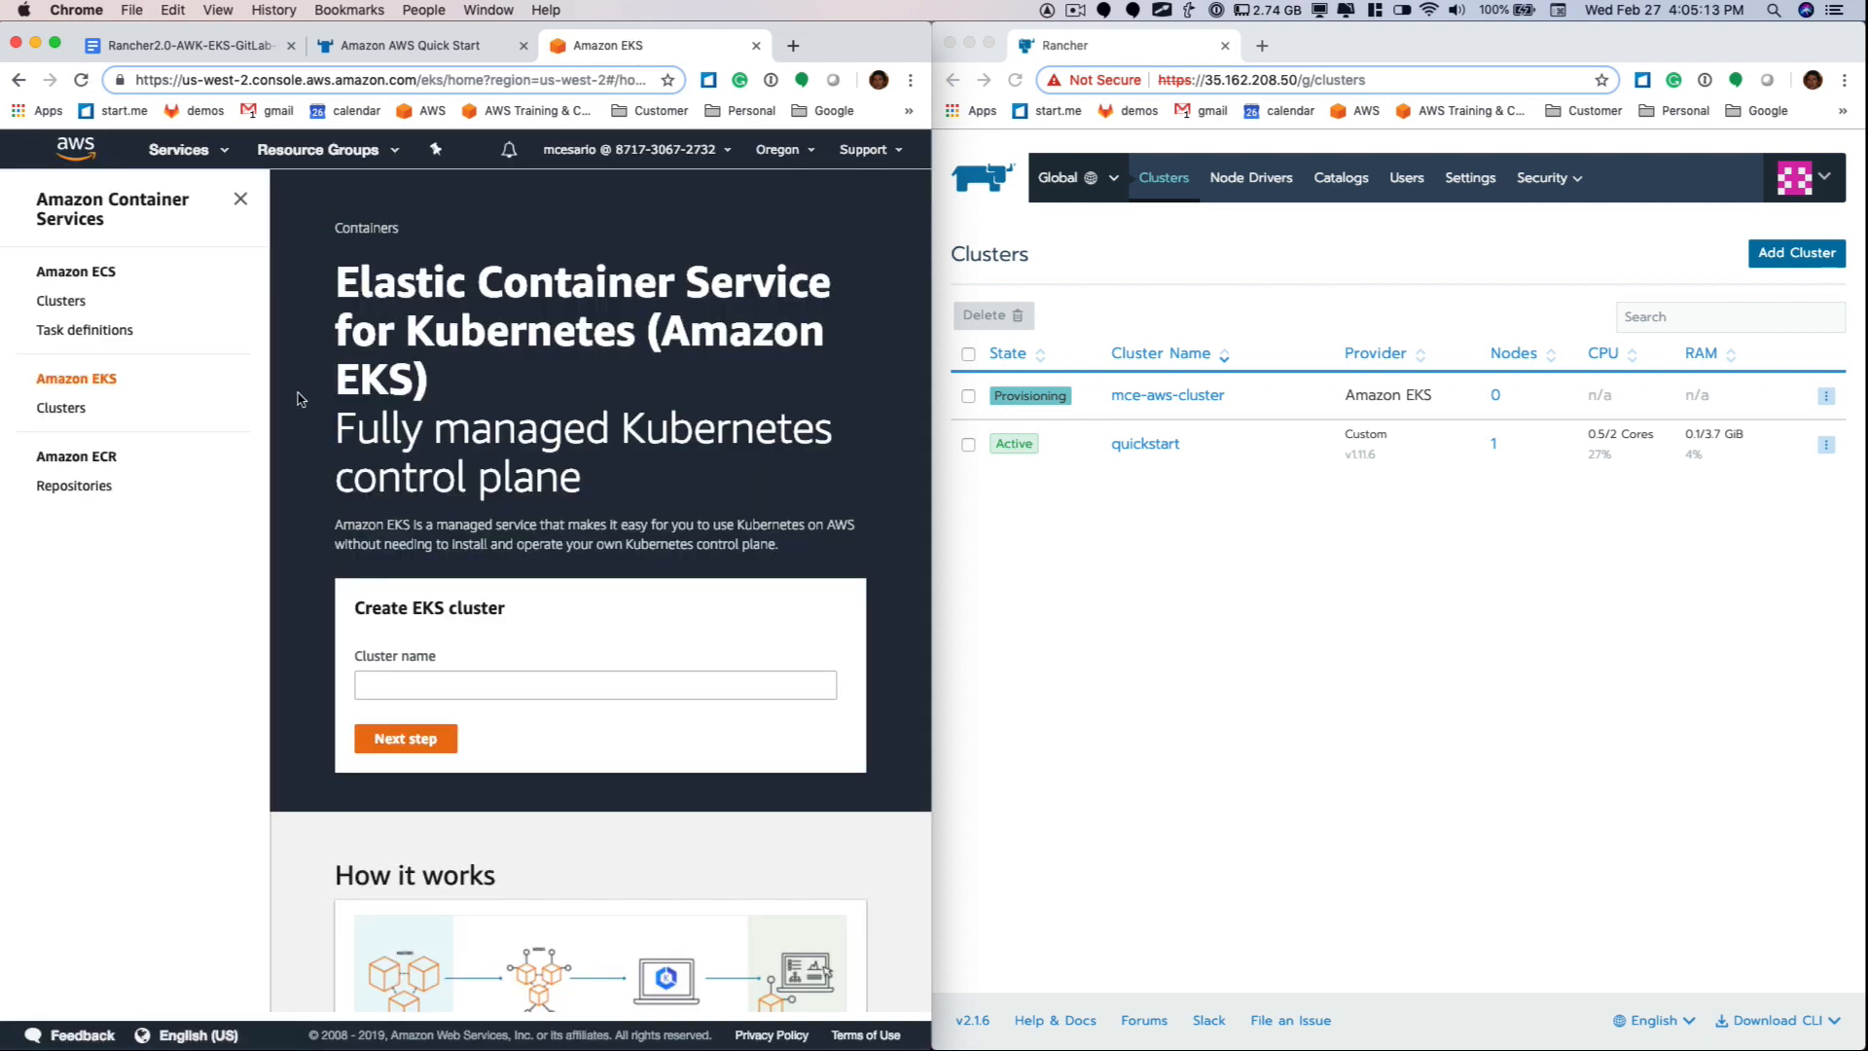
pyautogui.click(43, 413)
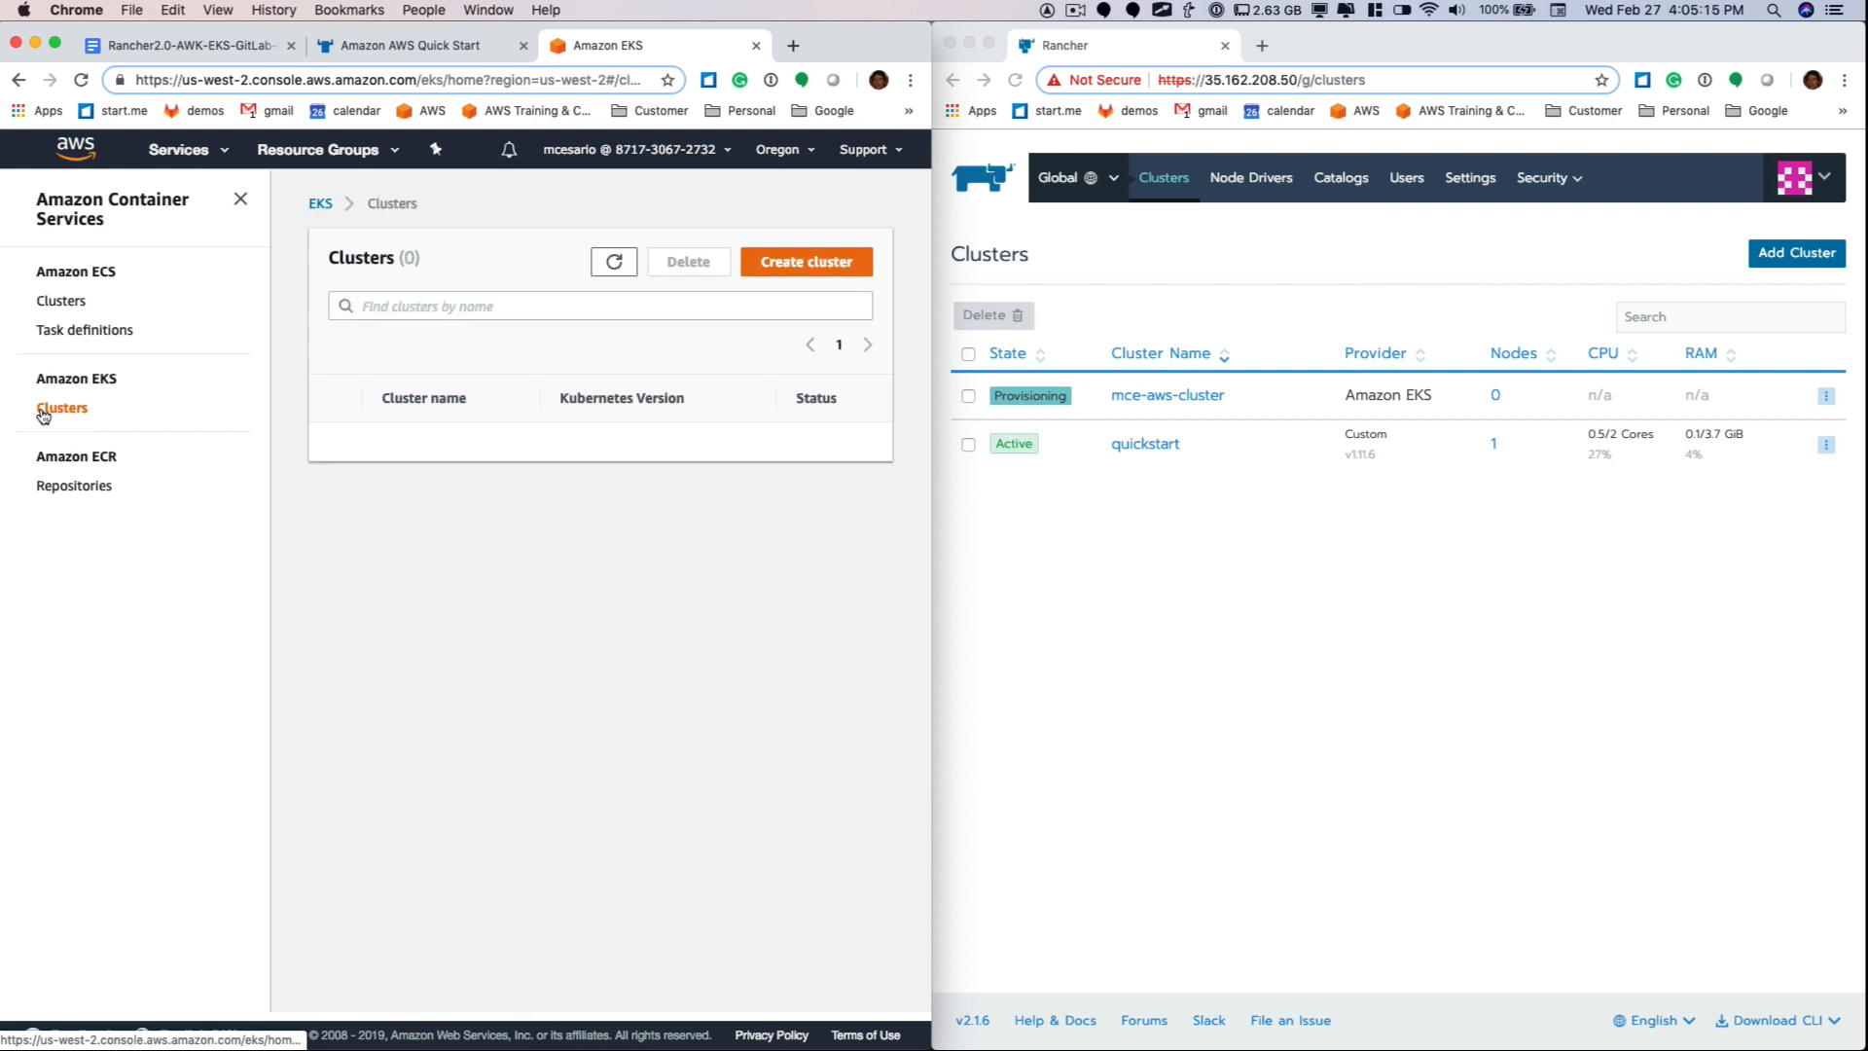
pyautogui.click(89, 87)
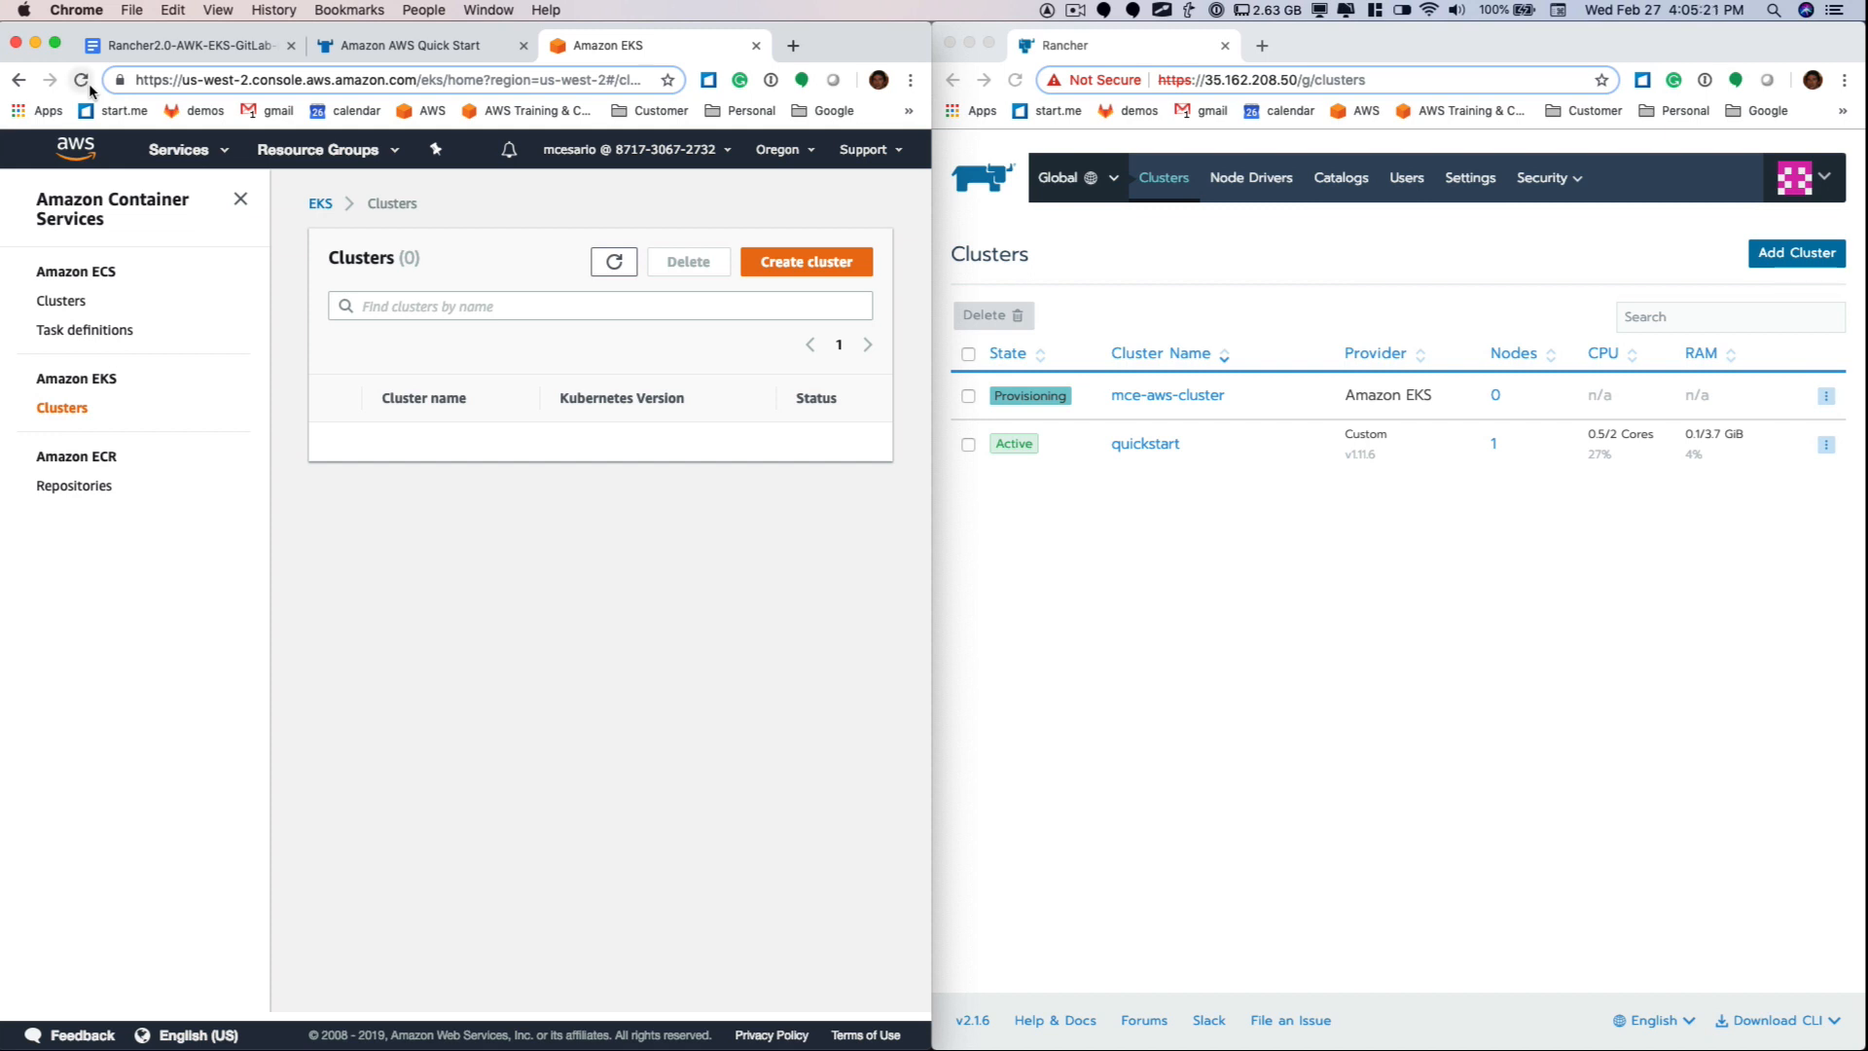
# Step: Check mce-aws-cluster in Rancher, then open c-zpsz9's details showing Kubernetes 1.11, CREATING
pyautogui.click(1152, 397)
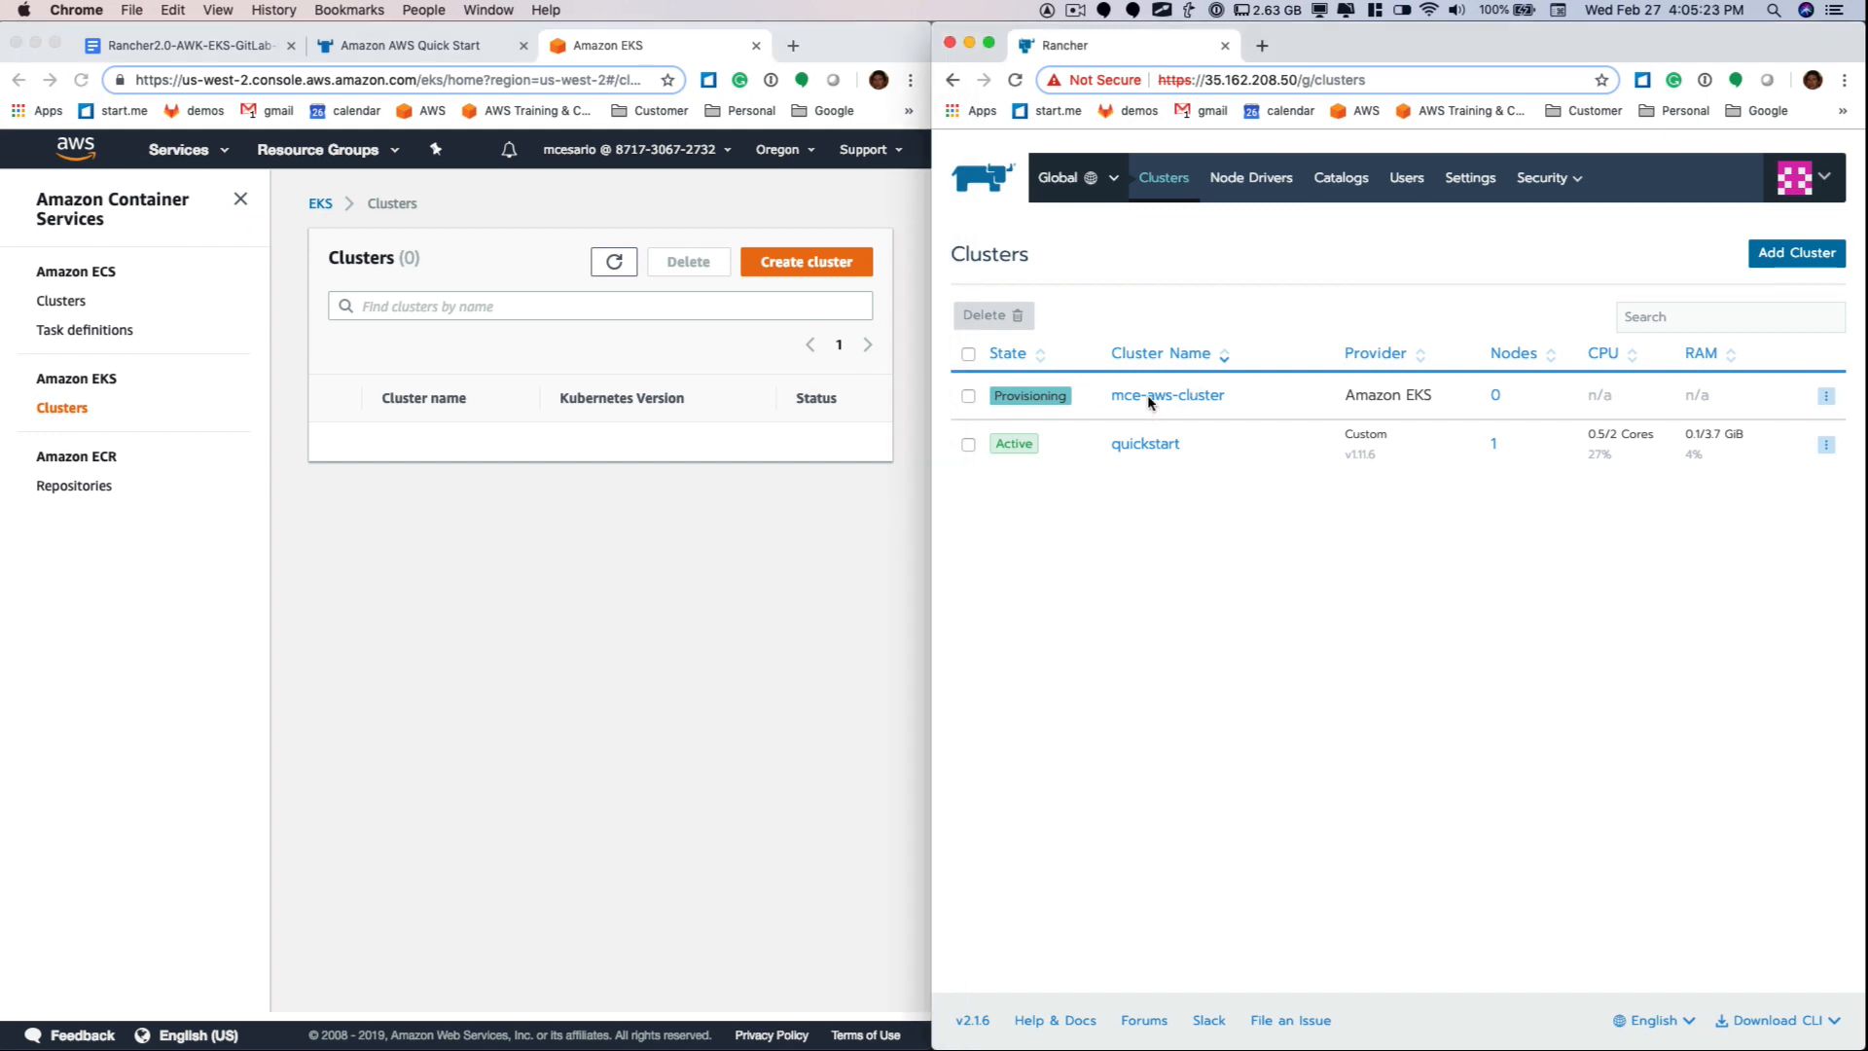
pyautogui.click(1072, 18)
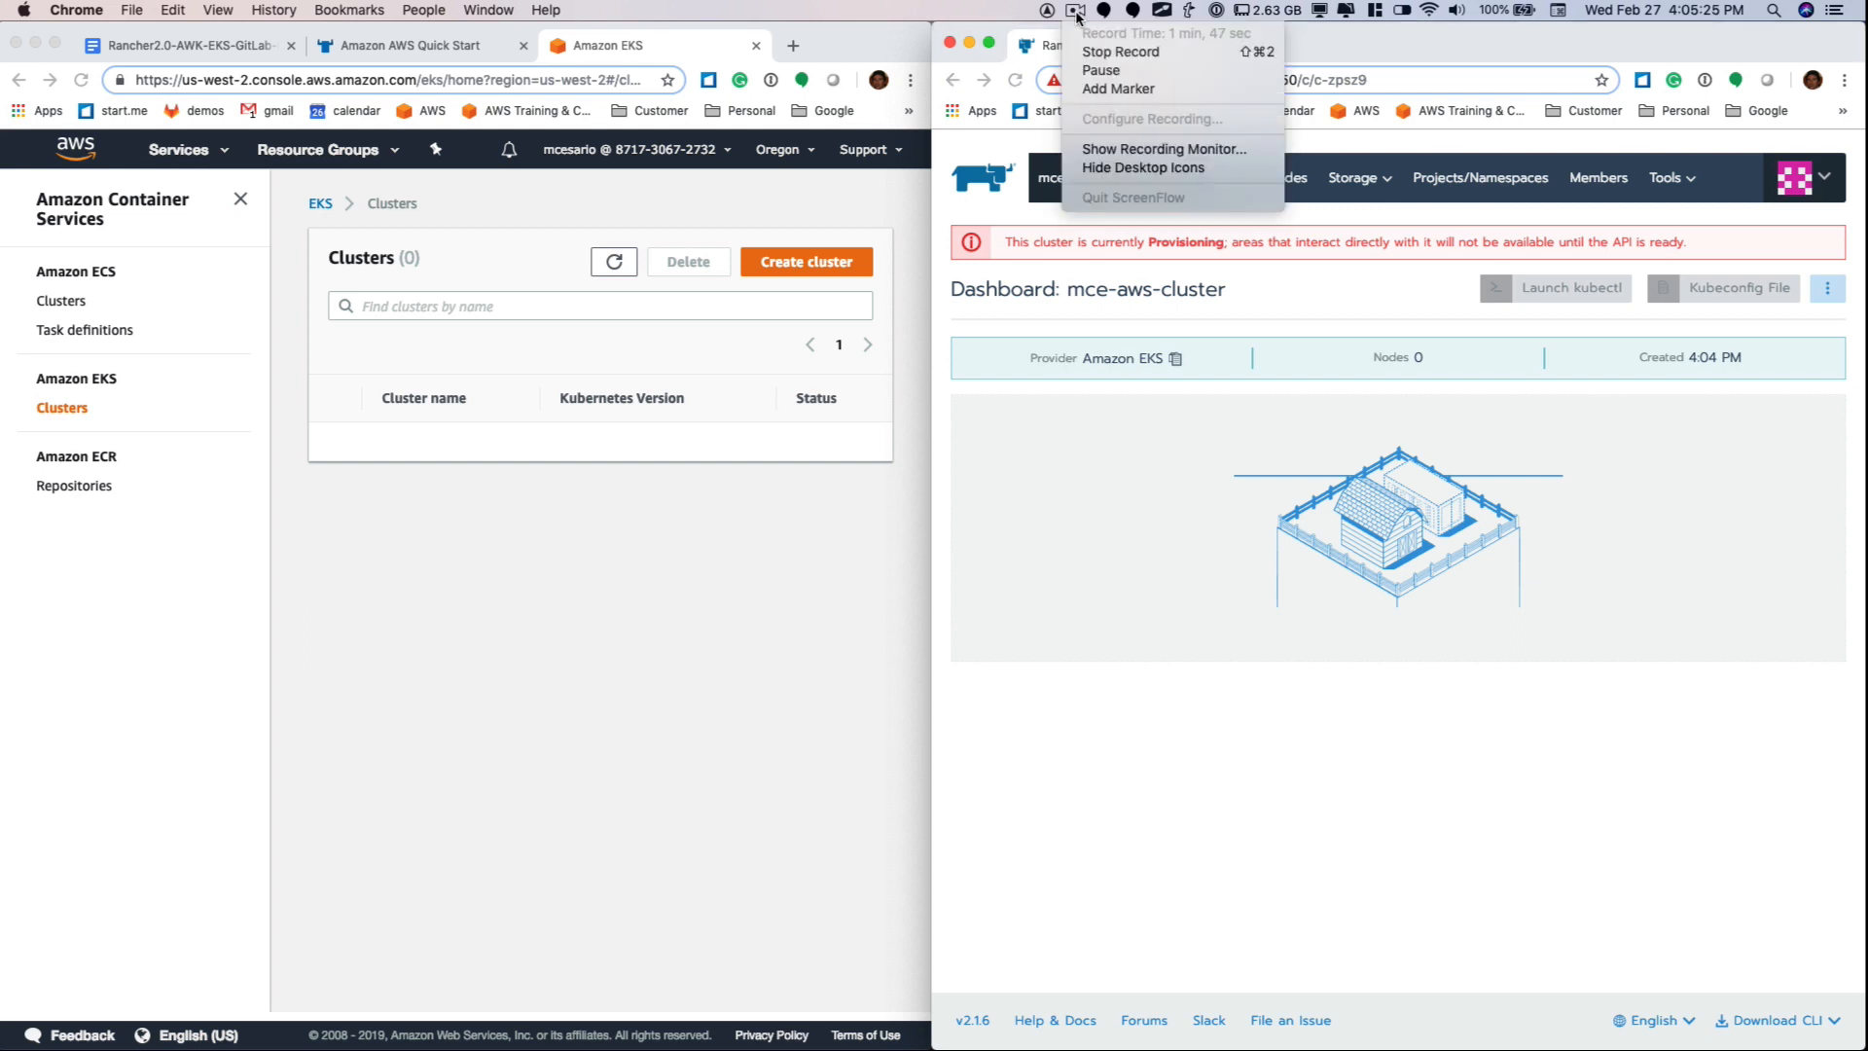
pyautogui.click(1099, 68)
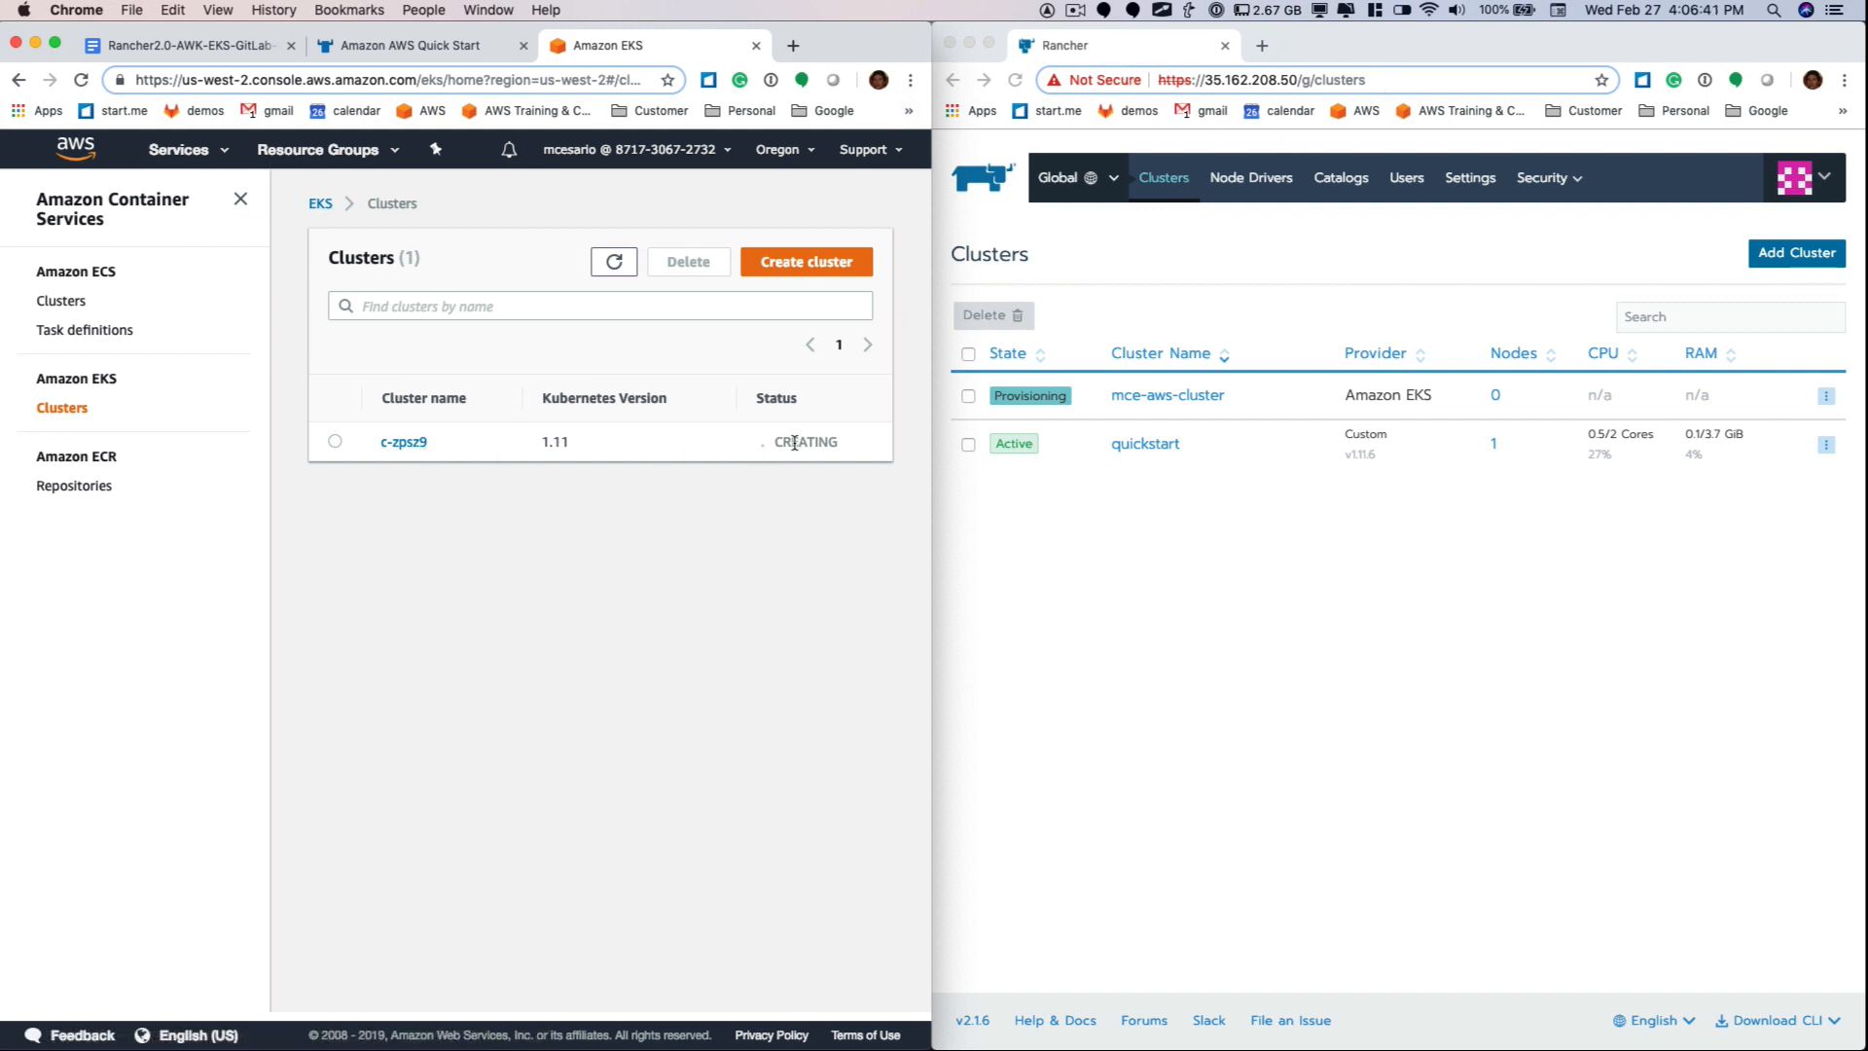
pyautogui.click(405, 442)
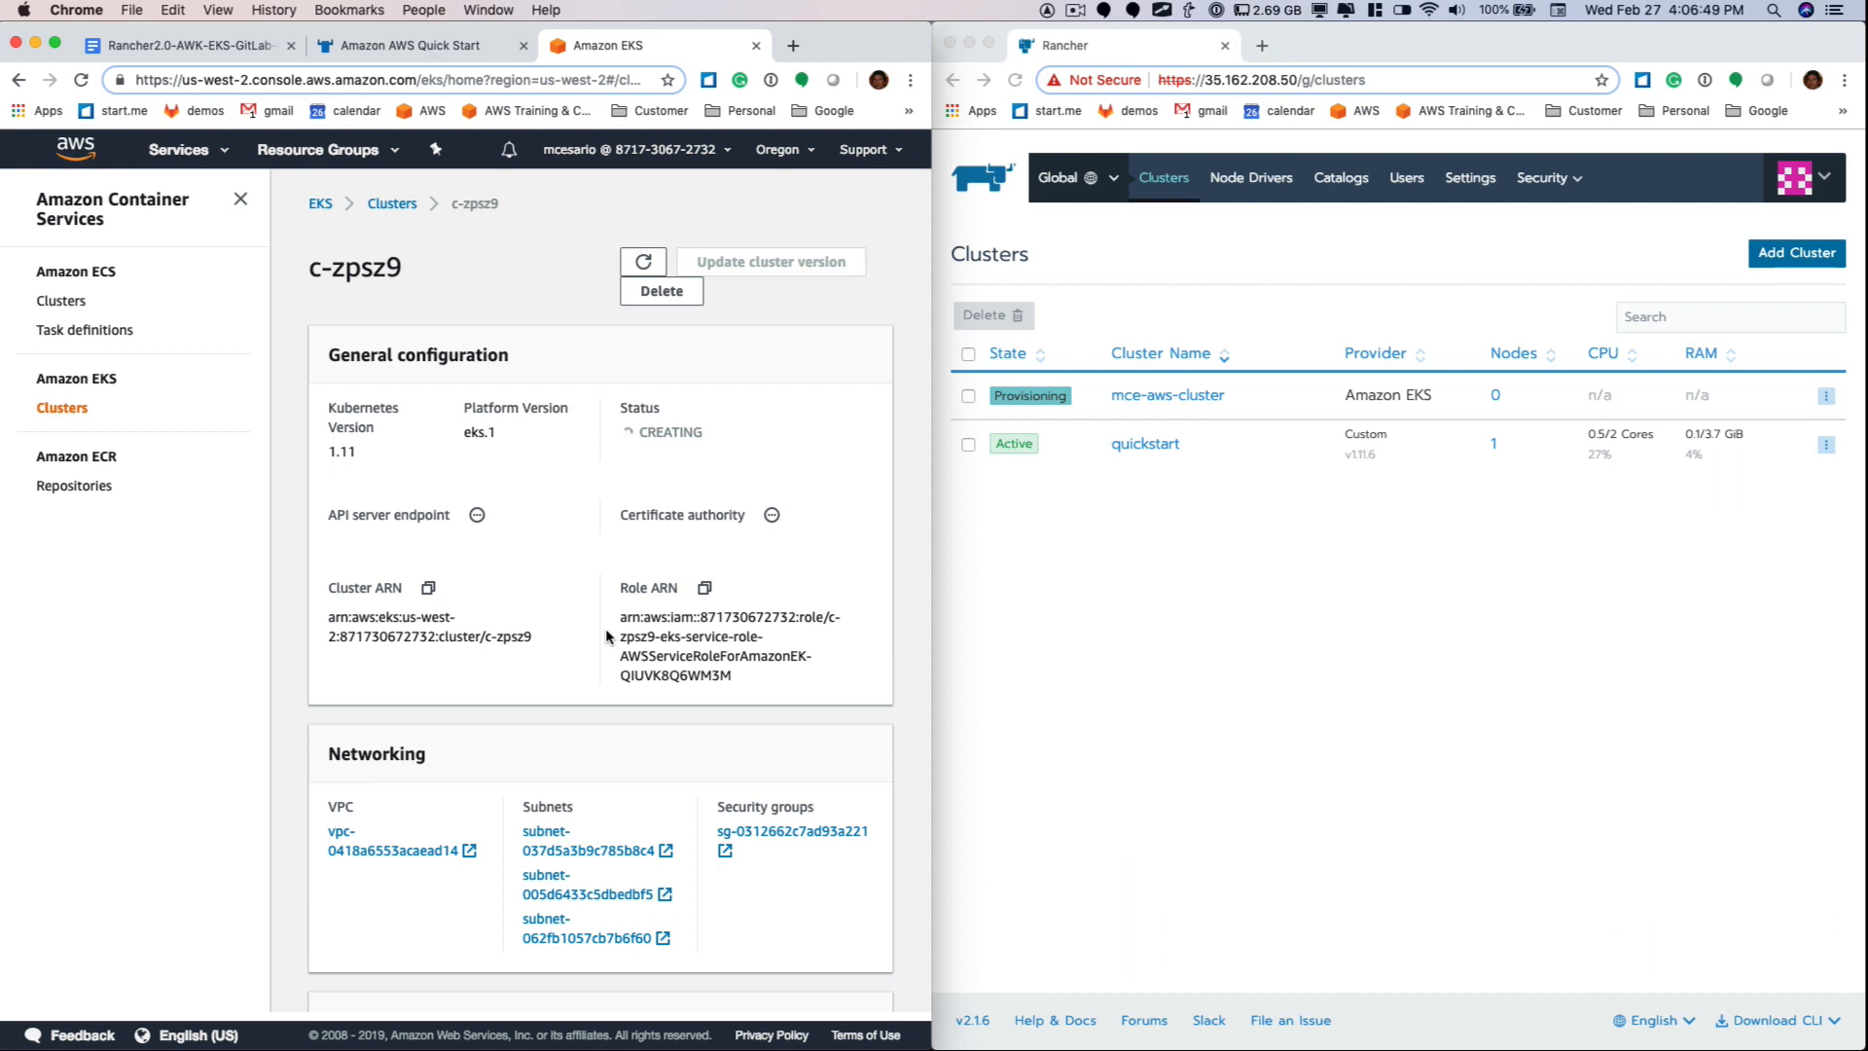
pyautogui.scroll(-2, 605, 637)
pyautogui.scroll(2, 606, 631)
# Step: Open the EC2 console from Services and list its running instances
pyautogui.click(169, 155)
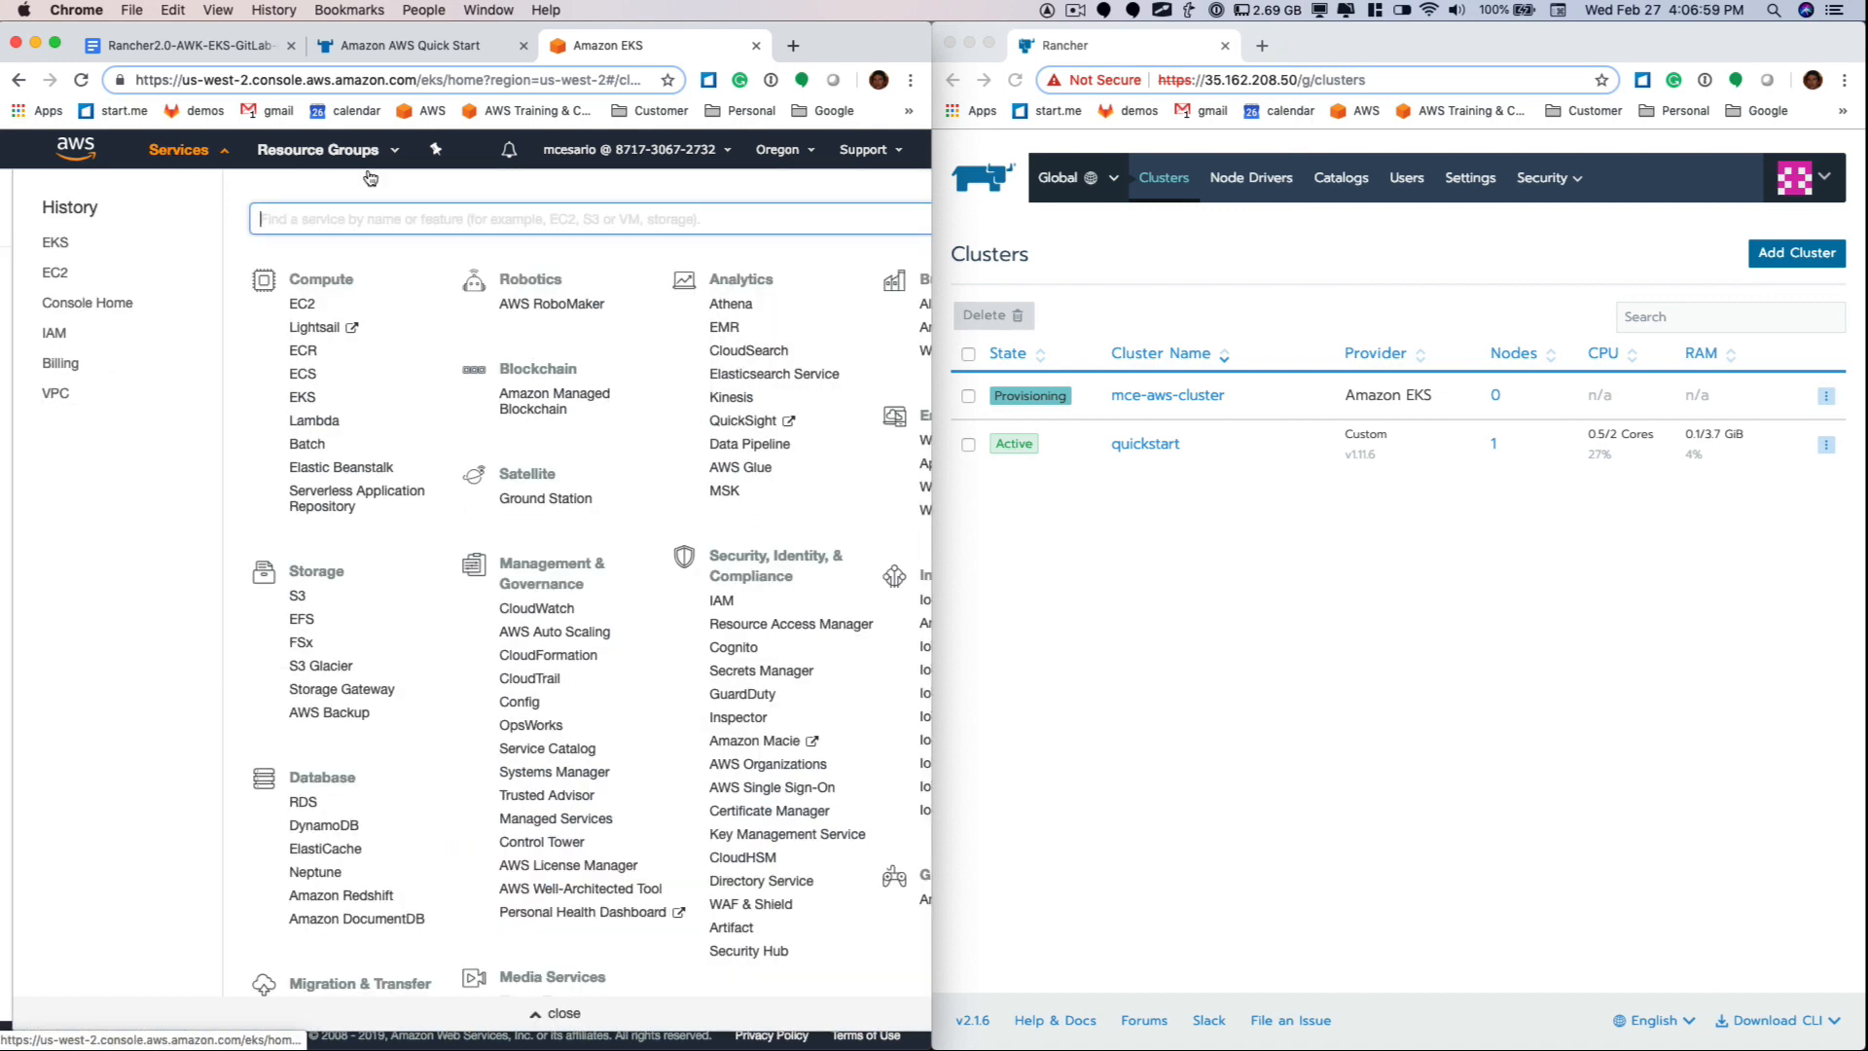
pyautogui.click(303, 305)
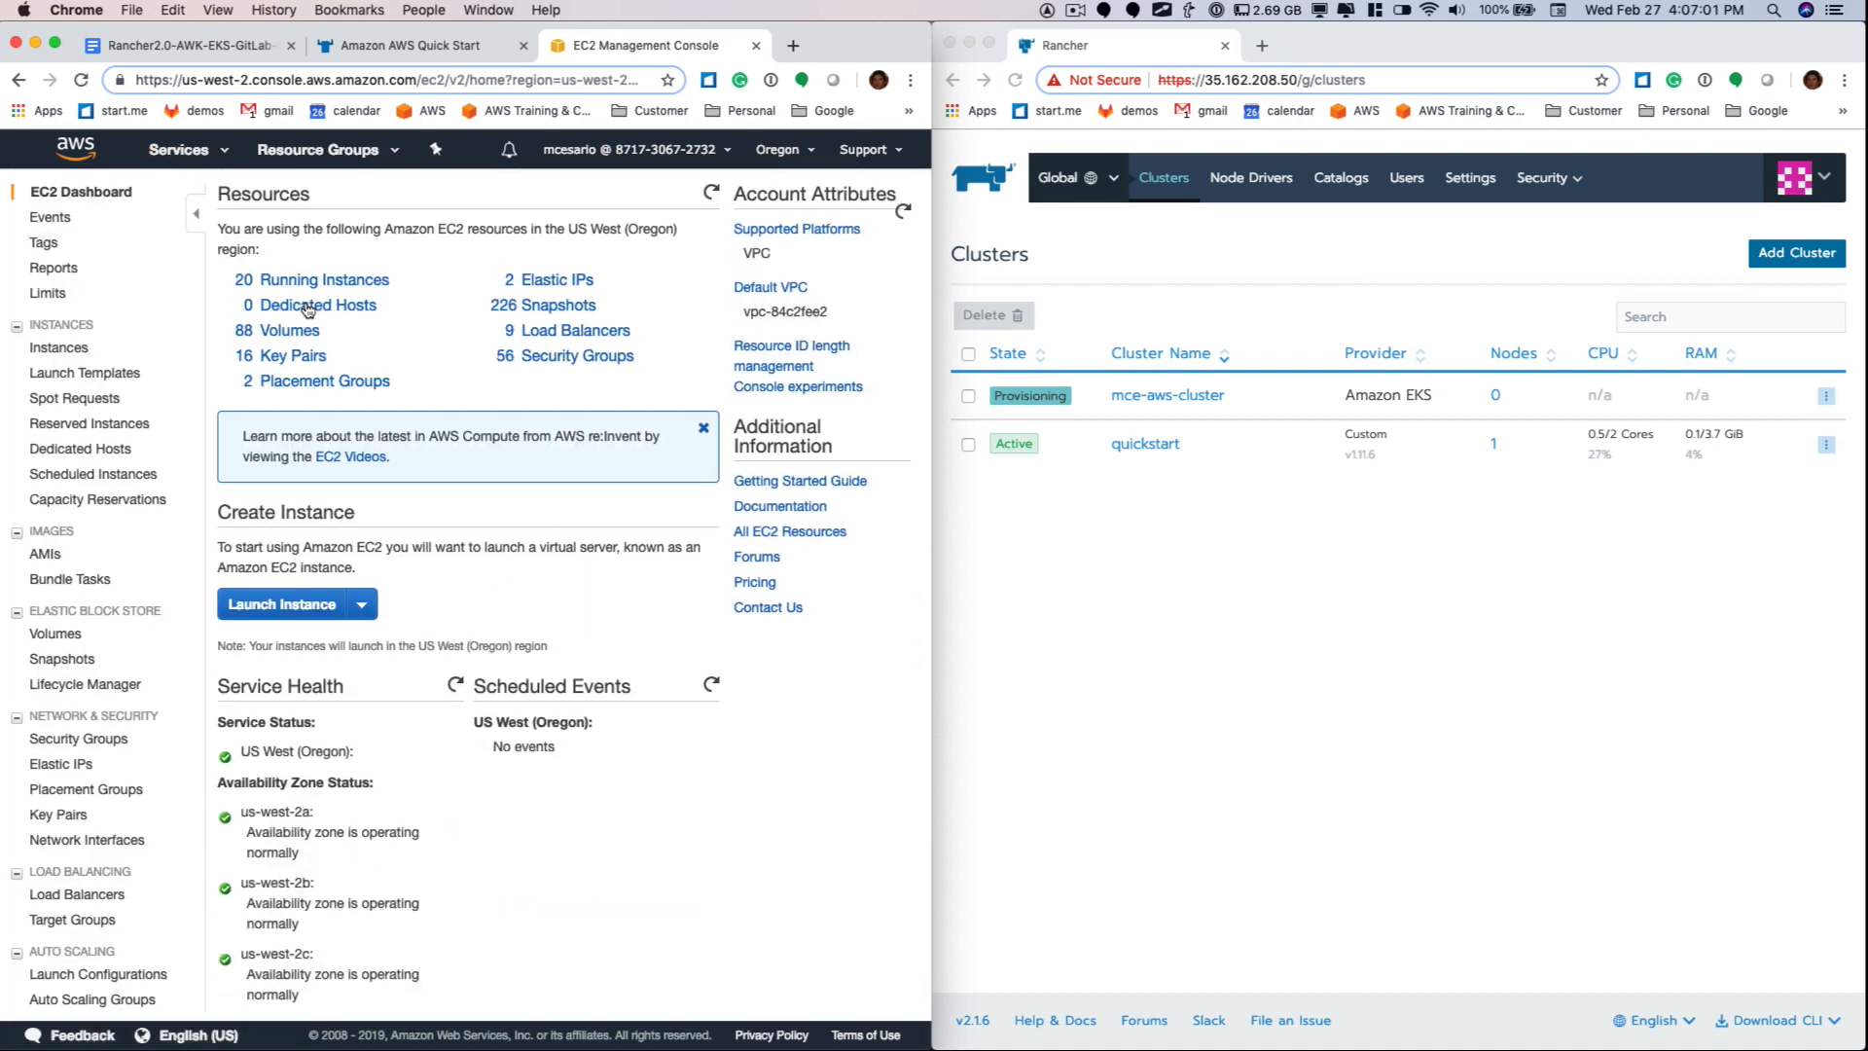
pyautogui.click(311, 282)
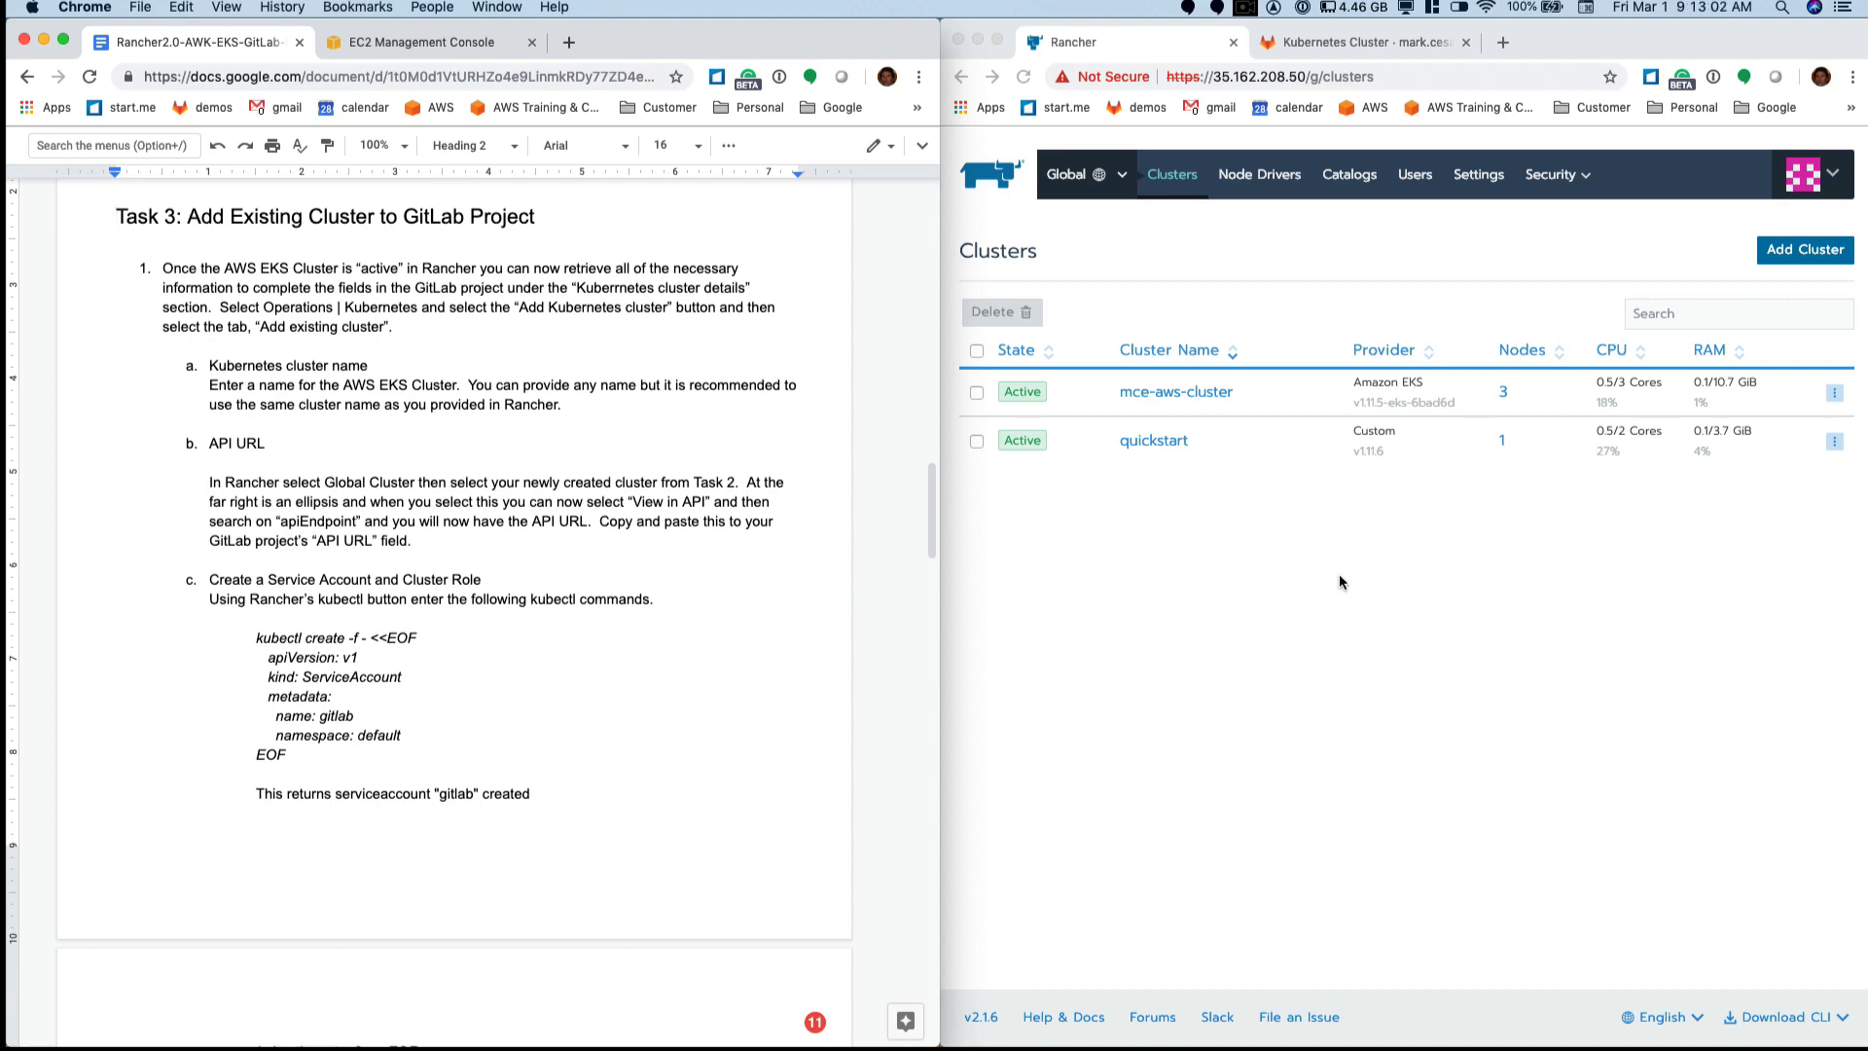
# Step: Copy mce-aws-cluster from Rancher's clusters list into GitLab's Kubernetes cluster name field
pyautogui.click(1351, 43)
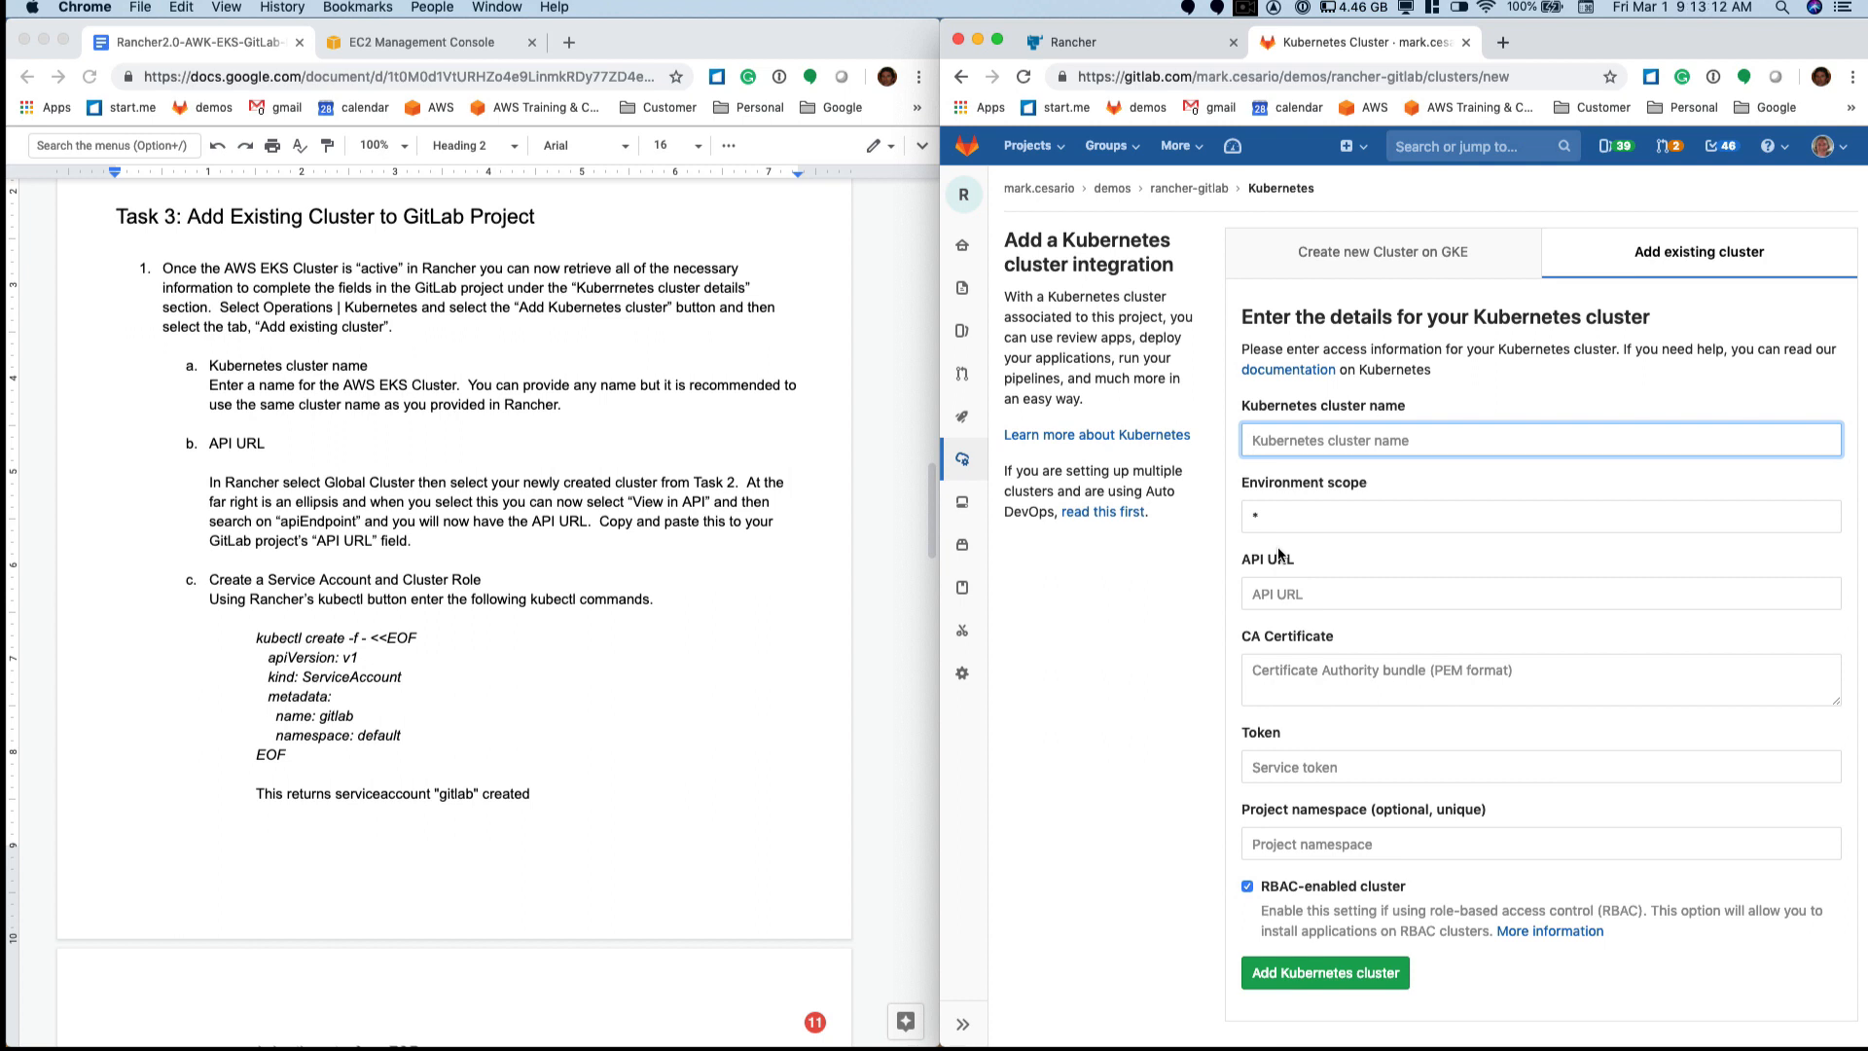
pyautogui.write('mce-')
pyautogui.click(1100, 43)
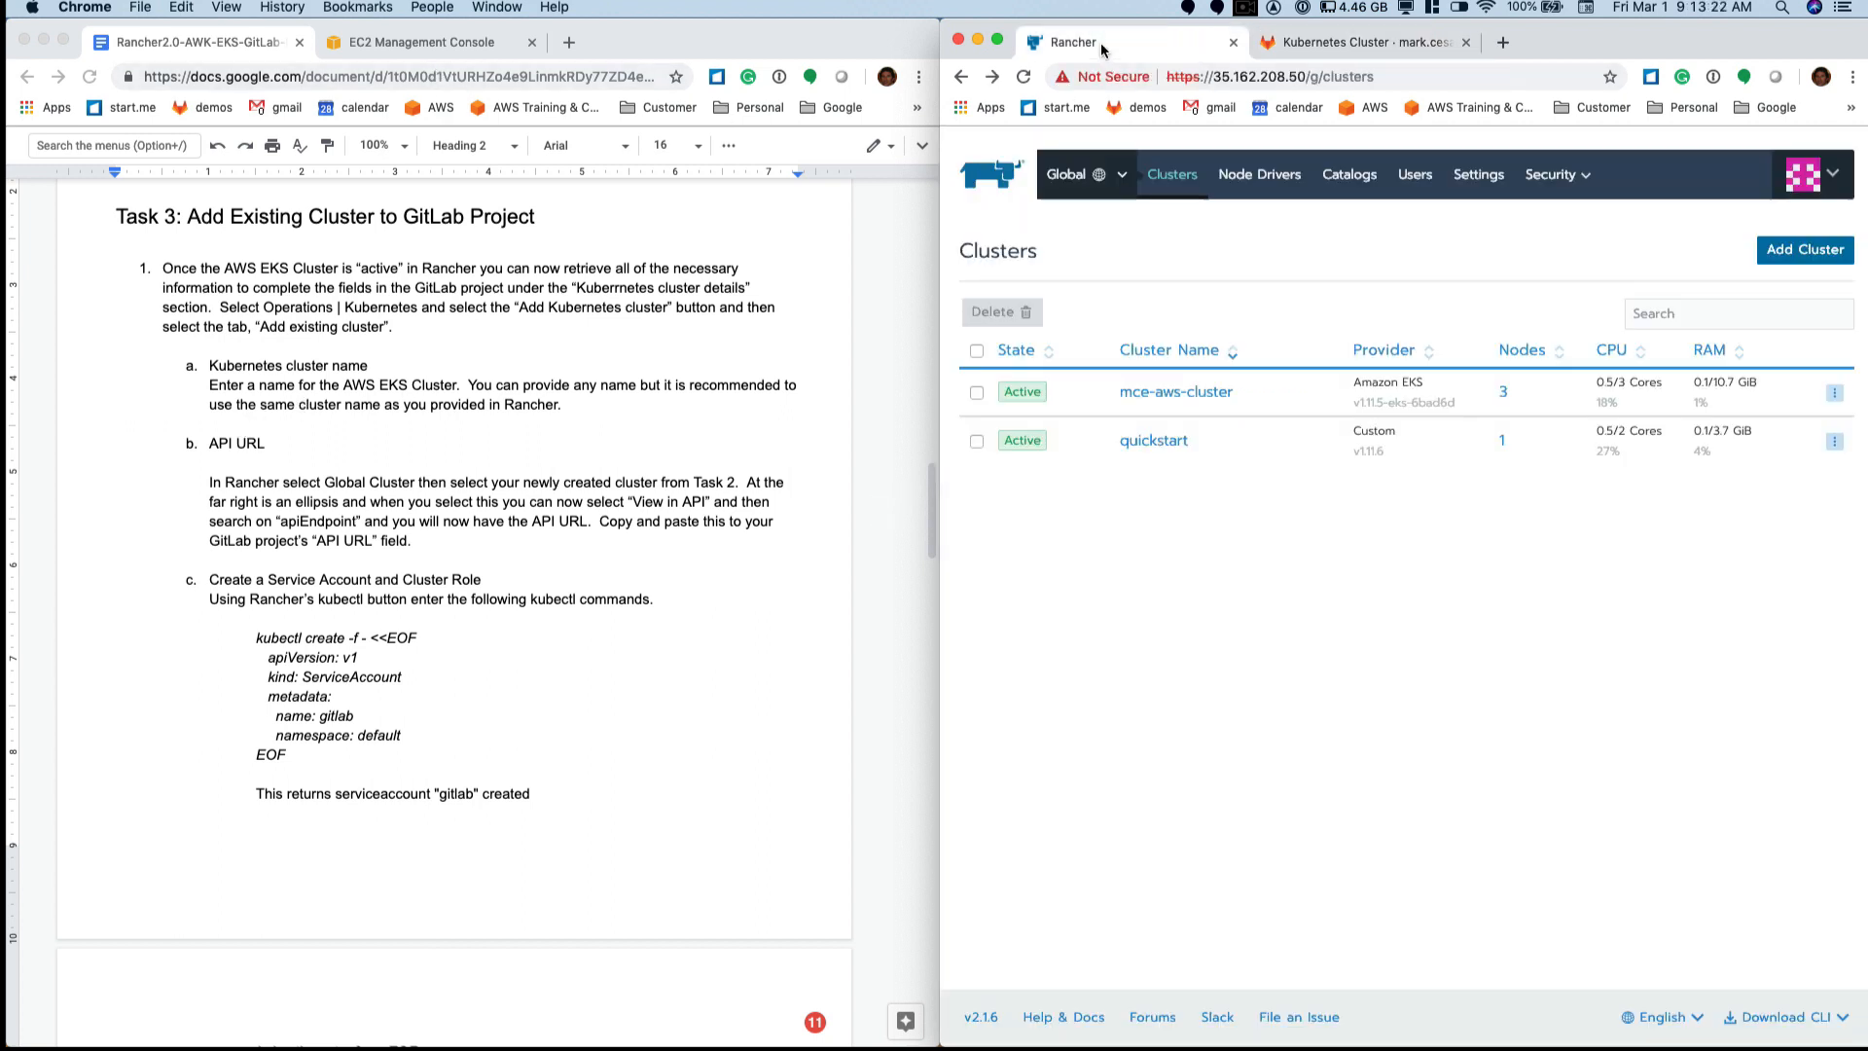
pyautogui.moveTo(1249, 397); pyautogui.dragTo(1124, 399)
pyautogui.press('super+c')
pyautogui.click(1123, 378)
pyautogui.click(1362, 44)
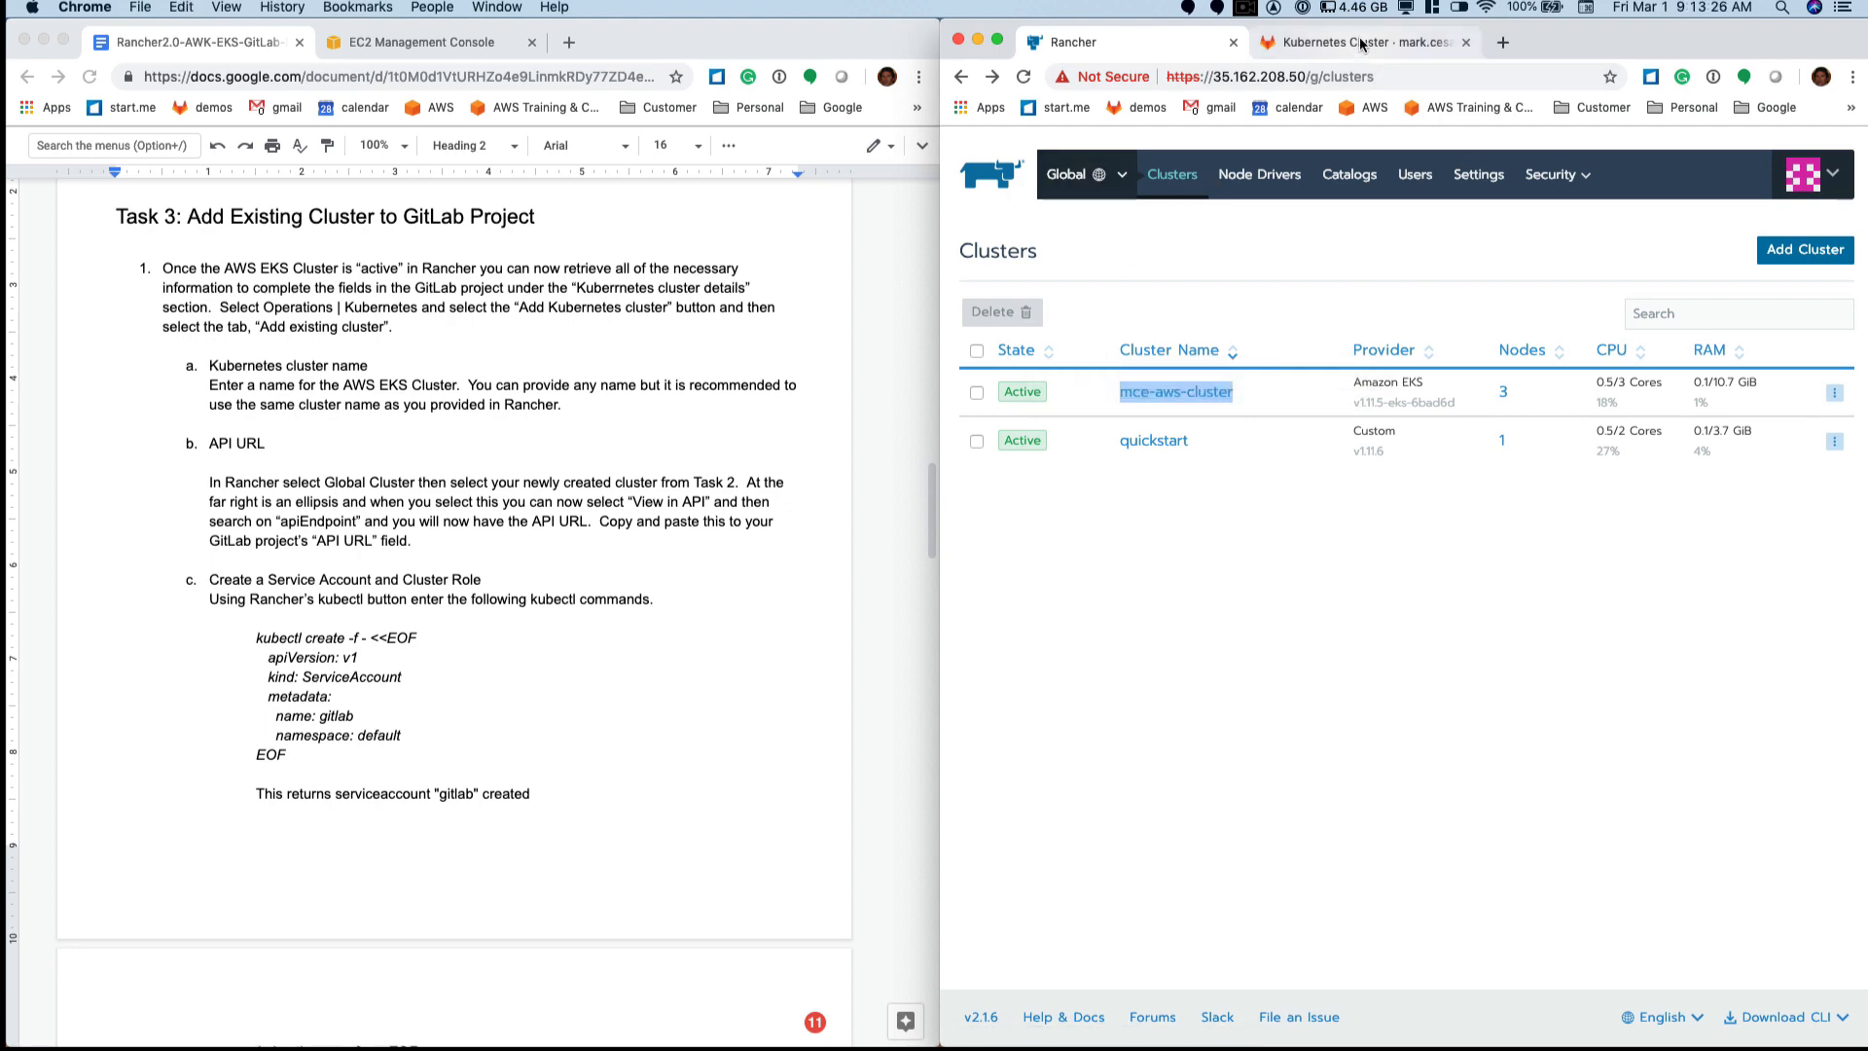
pyautogui.press('super+v')
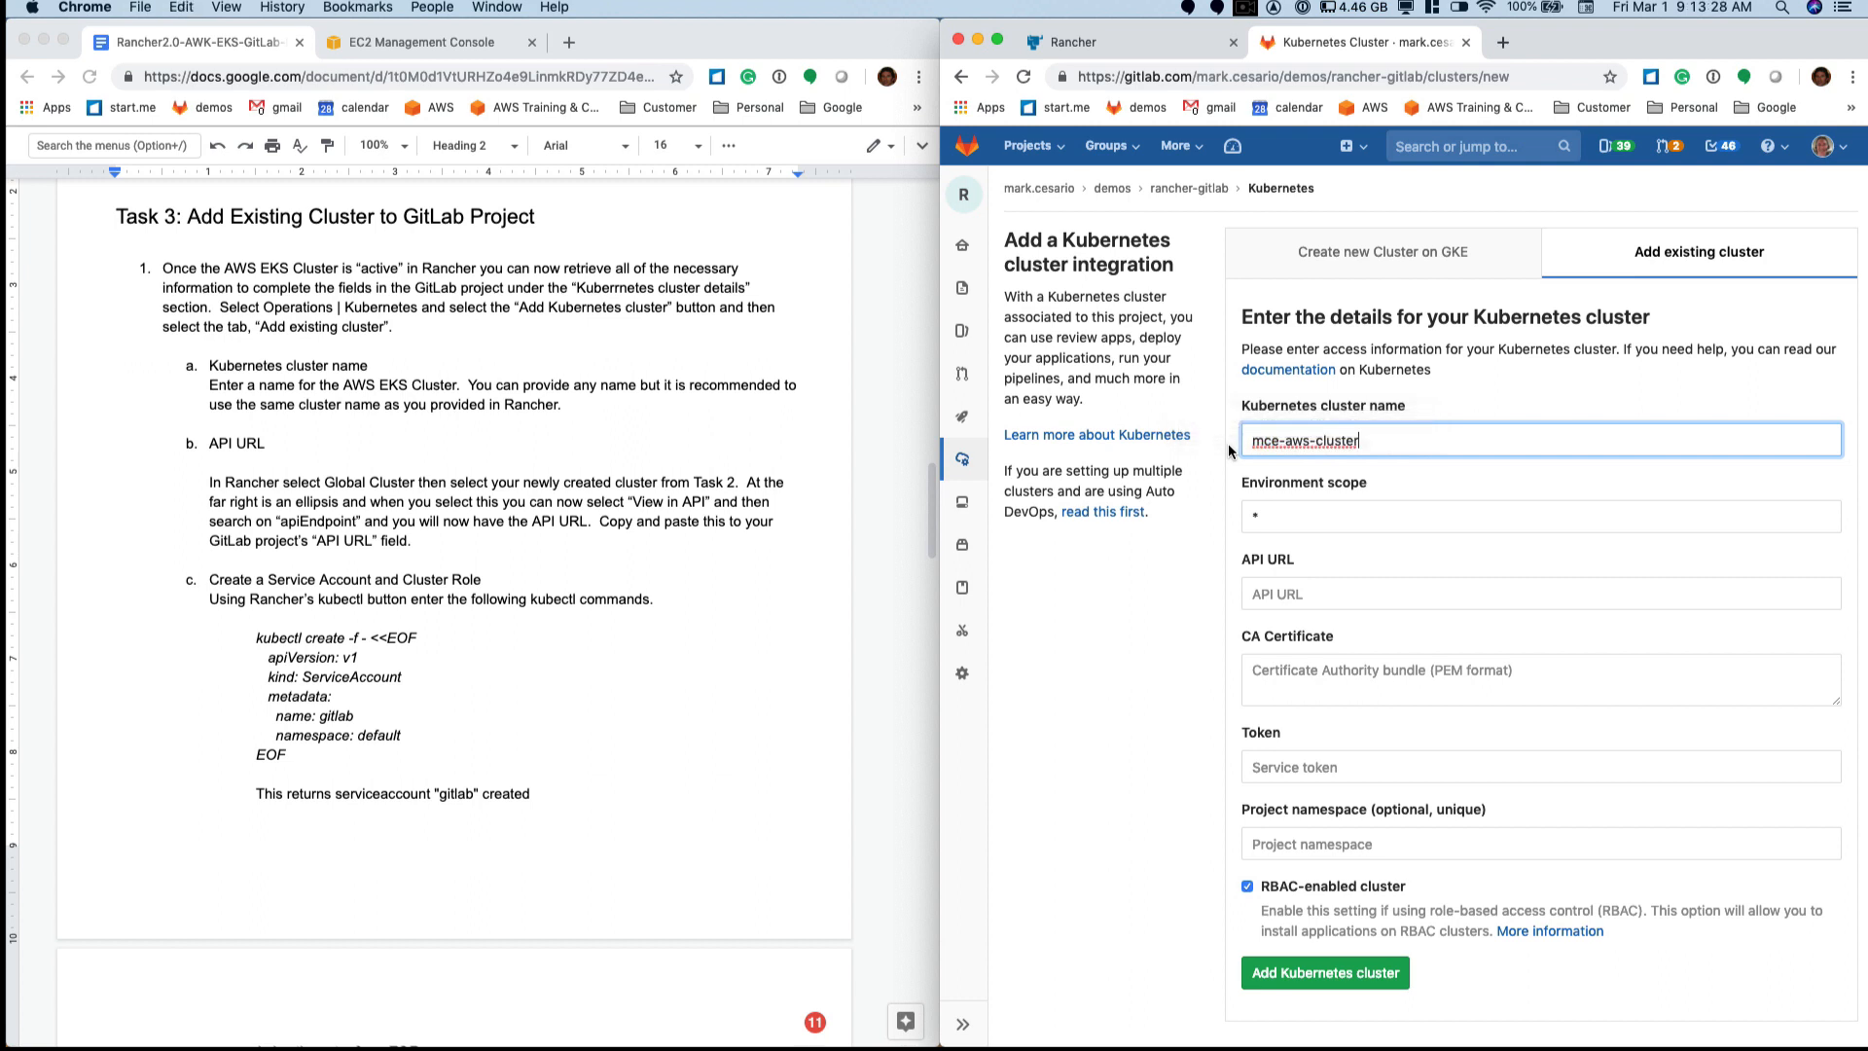
pyautogui.scroll(-2, 1305, 590)
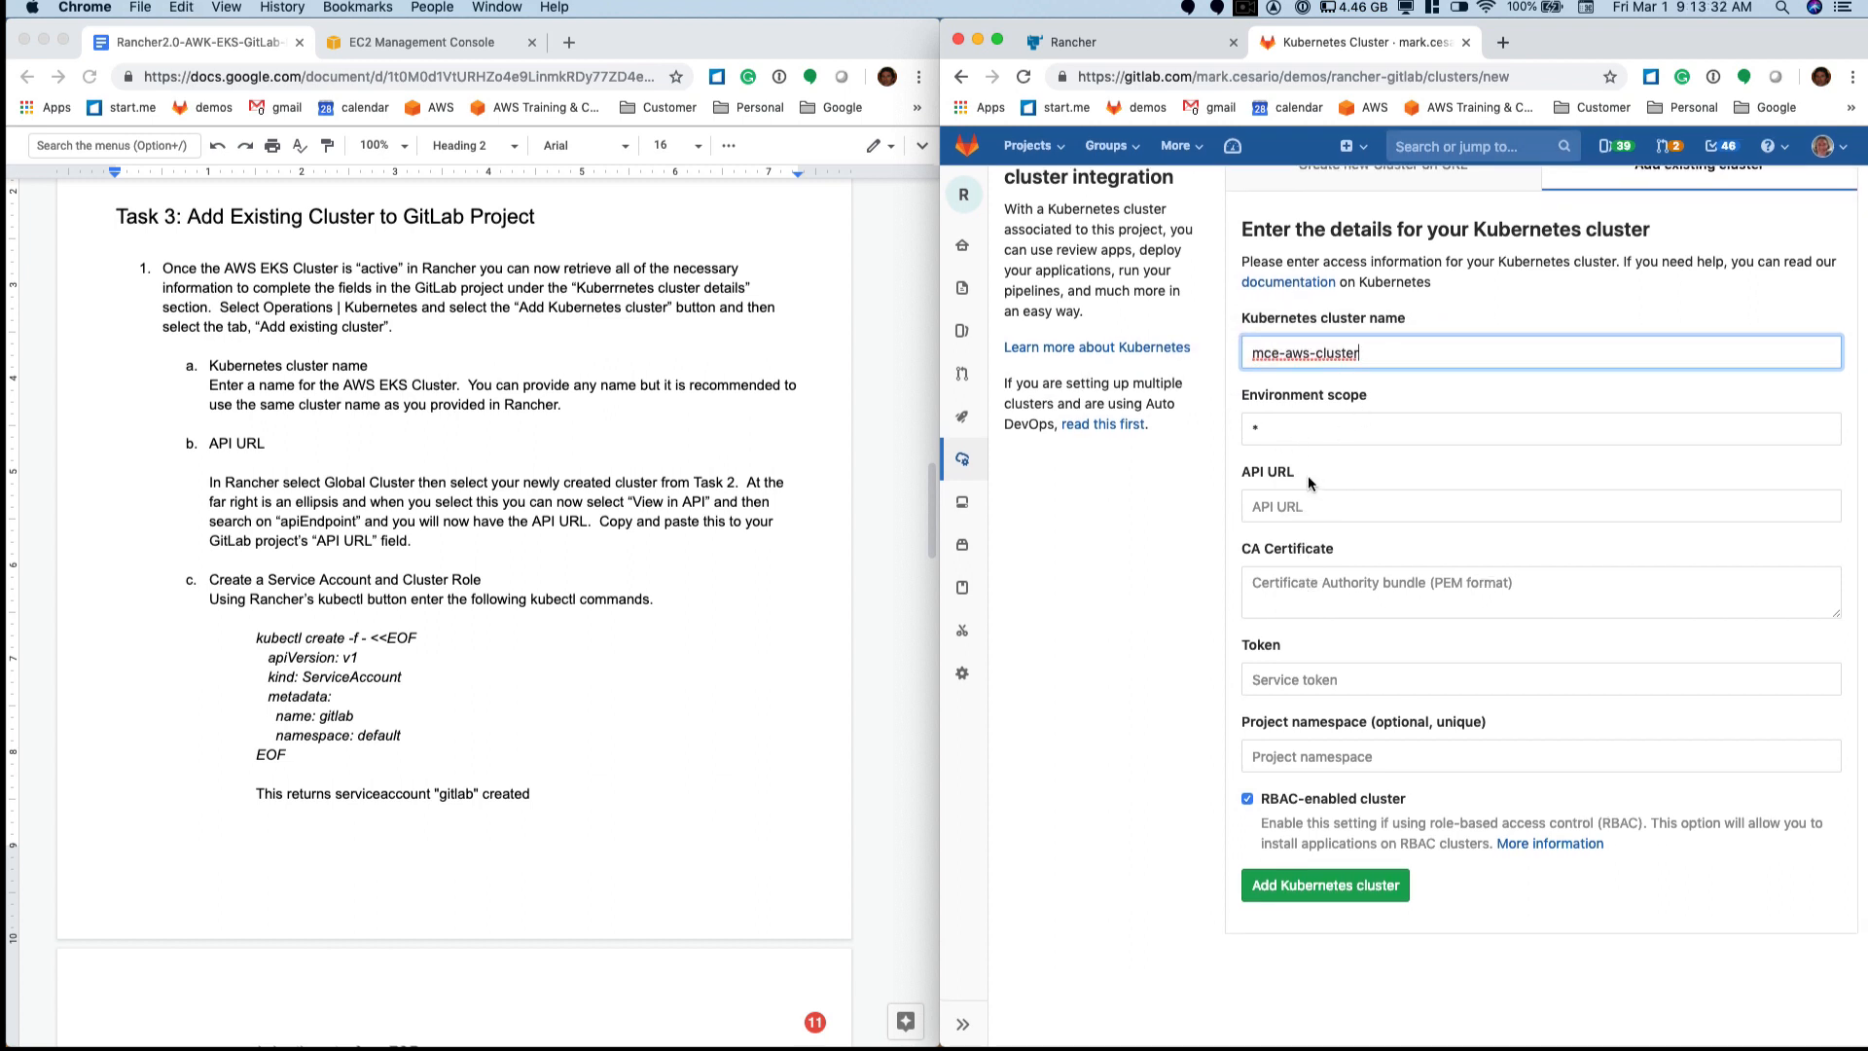
pyautogui.click(258, 455)
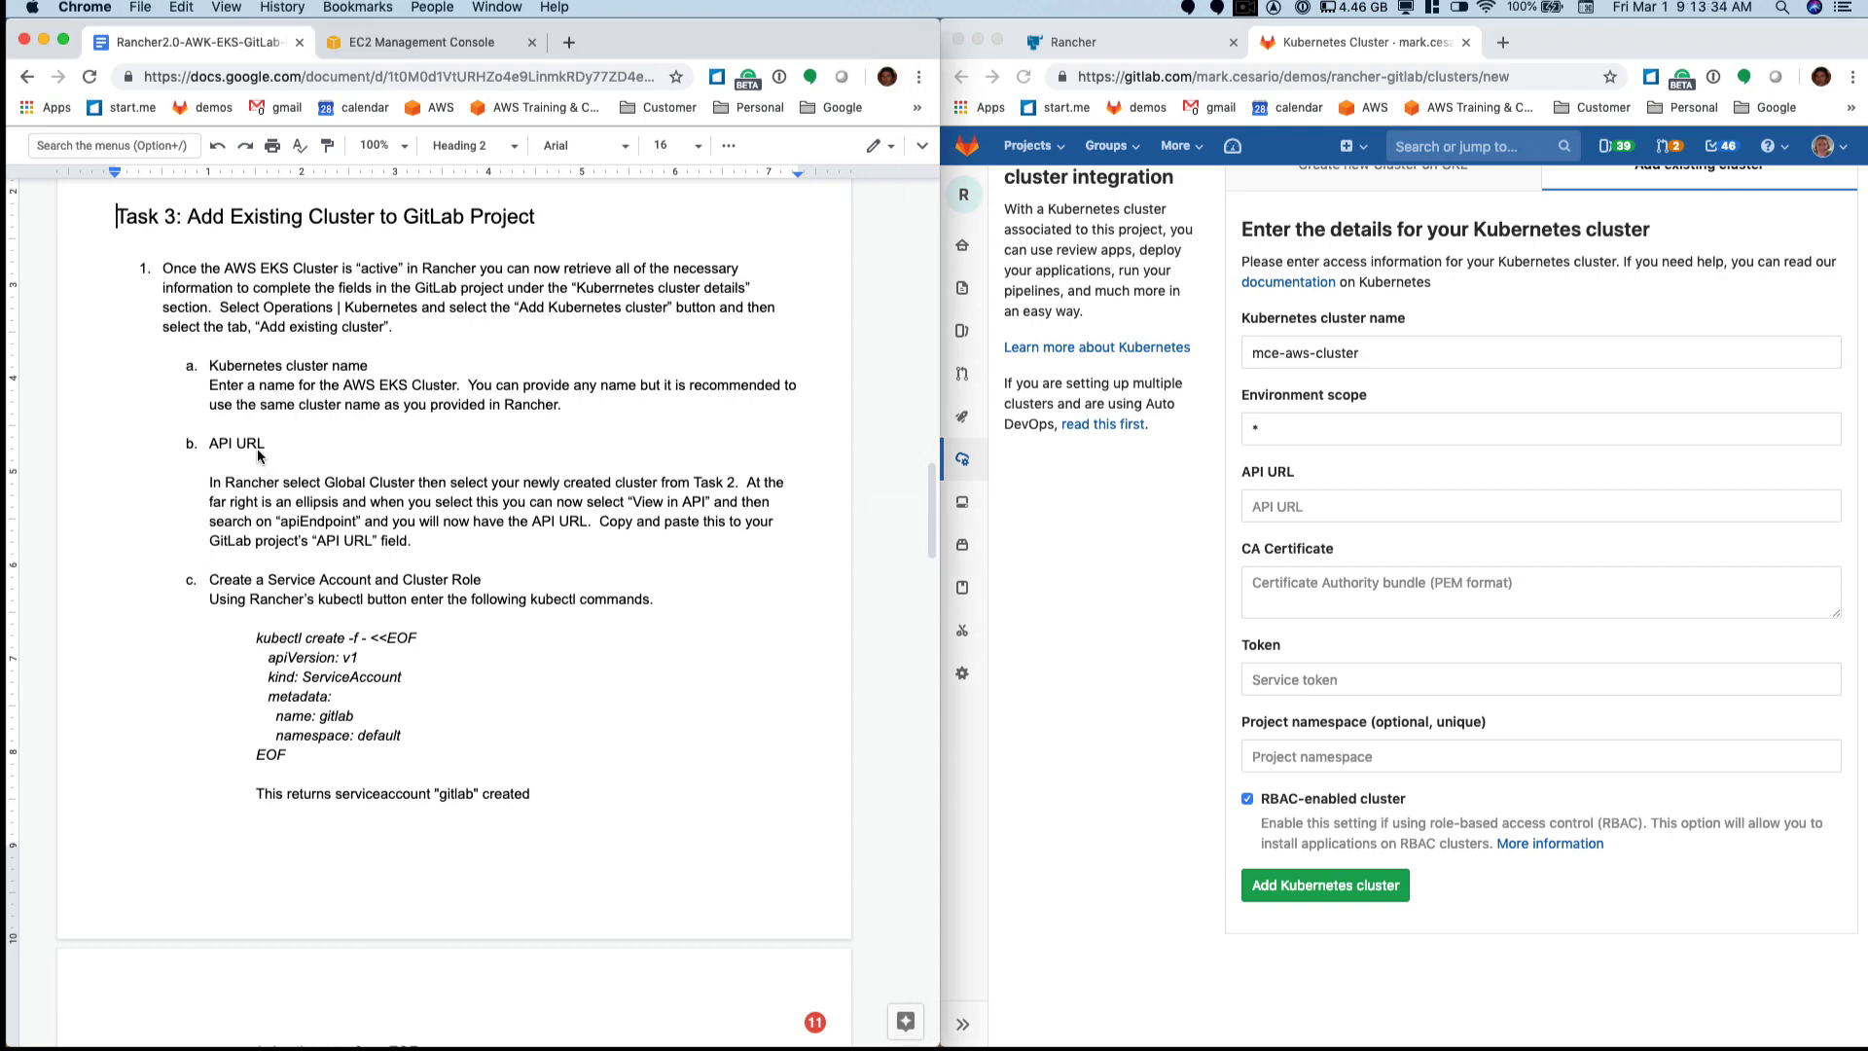
# Step: Review the guide's Task 3 API URL step and bring Rancher's Clusters list back
pyautogui.scroll(-3, 485, 628)
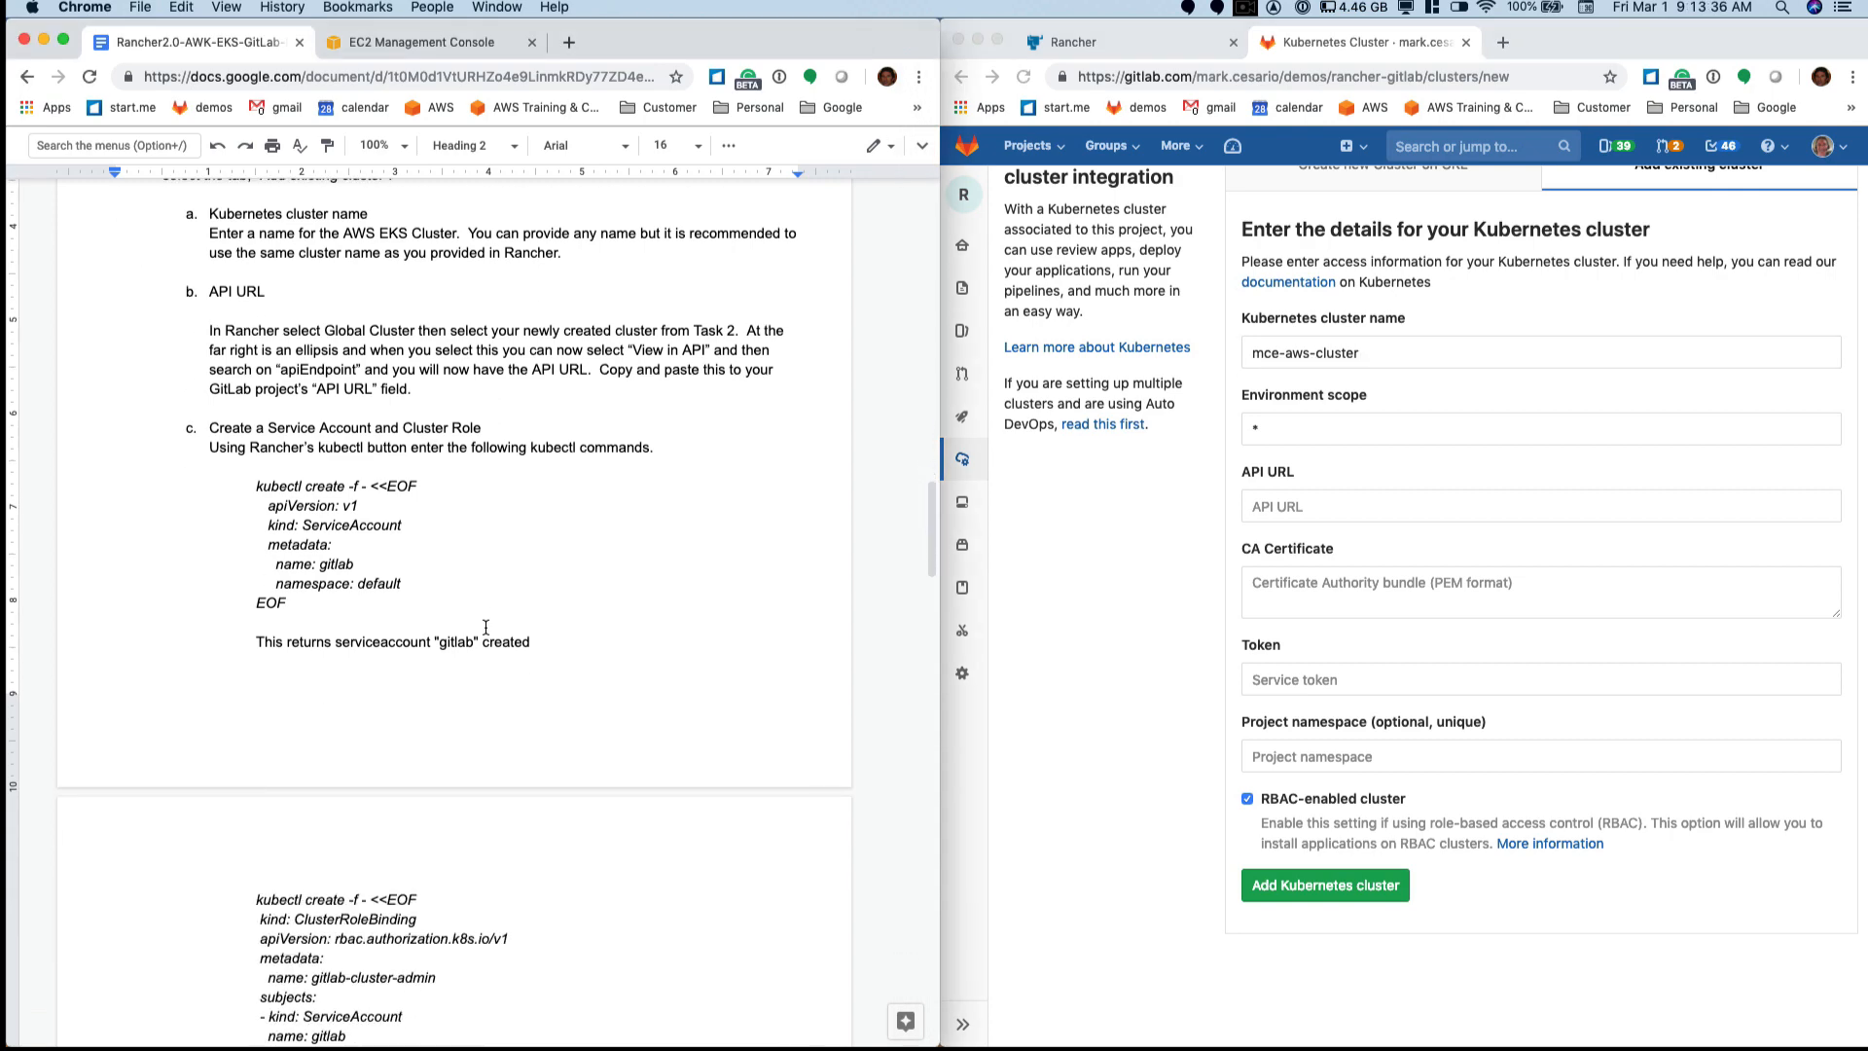
pyautogui.scroll(-18, 486, 628)
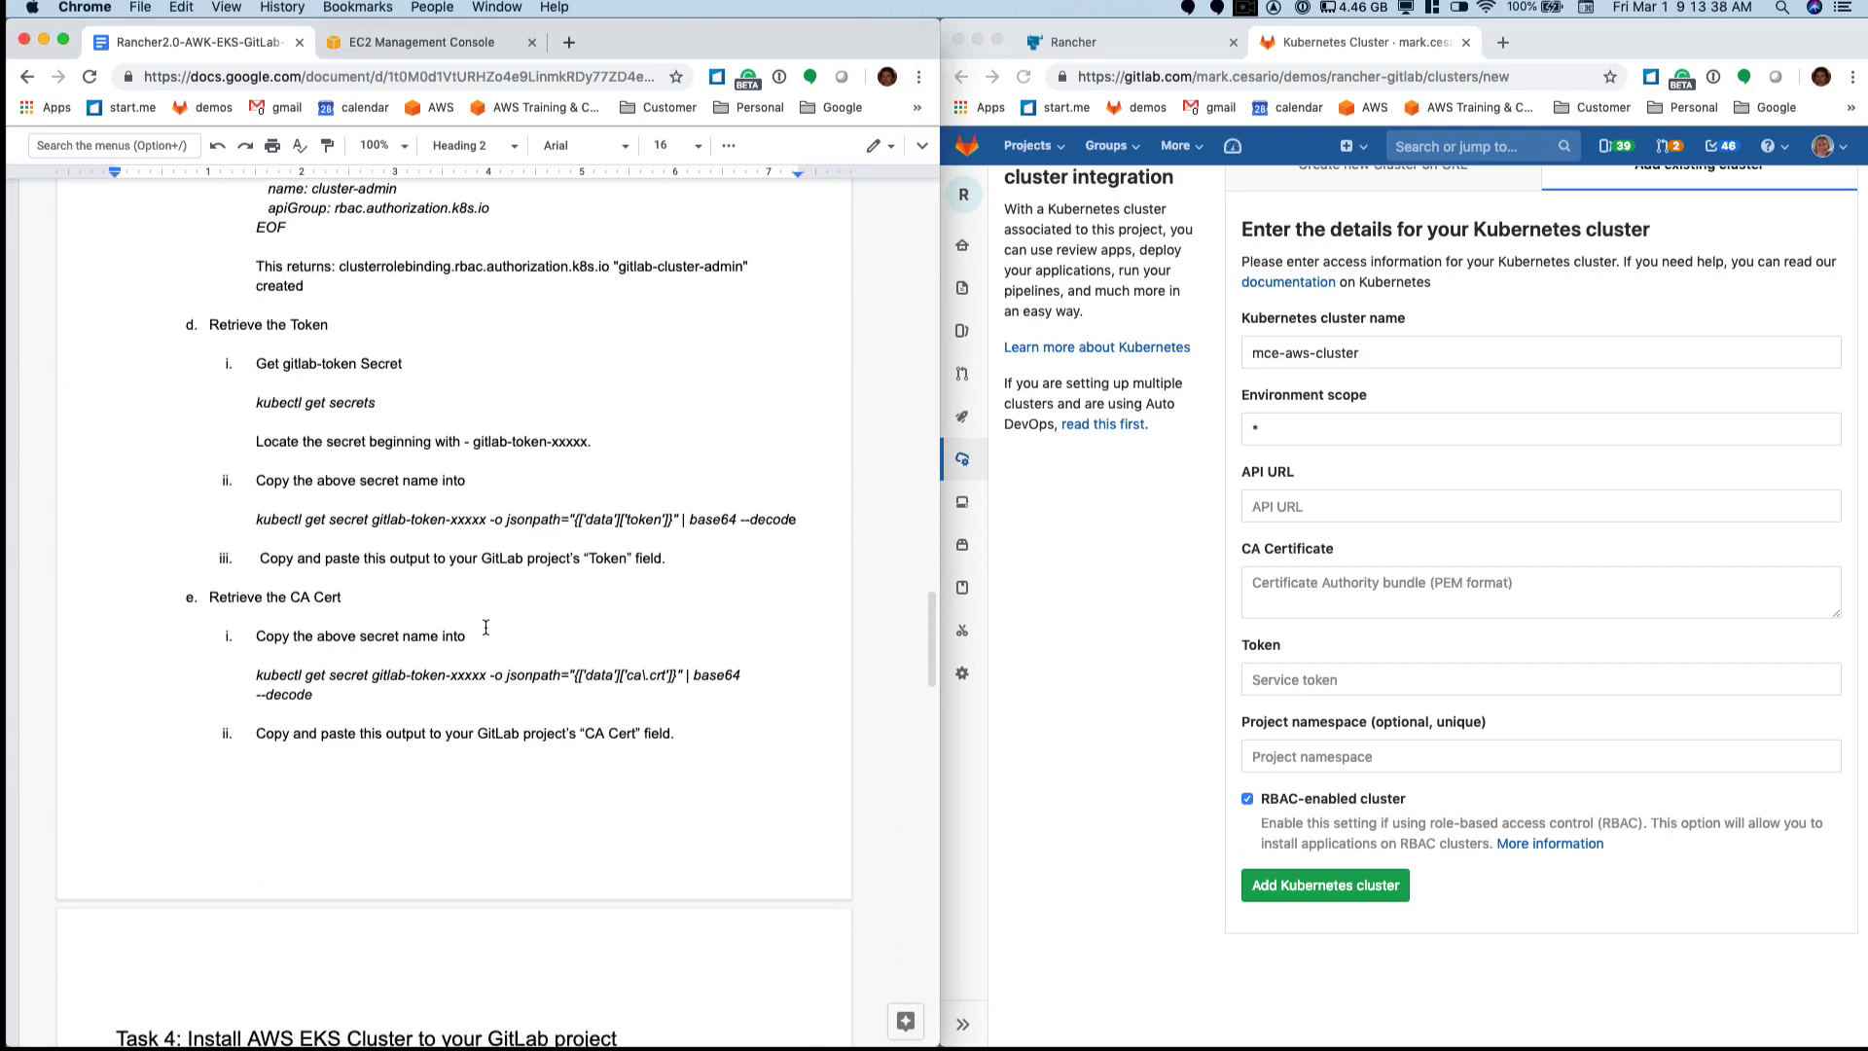
pyautogui.scroll(-3, 319, 596)
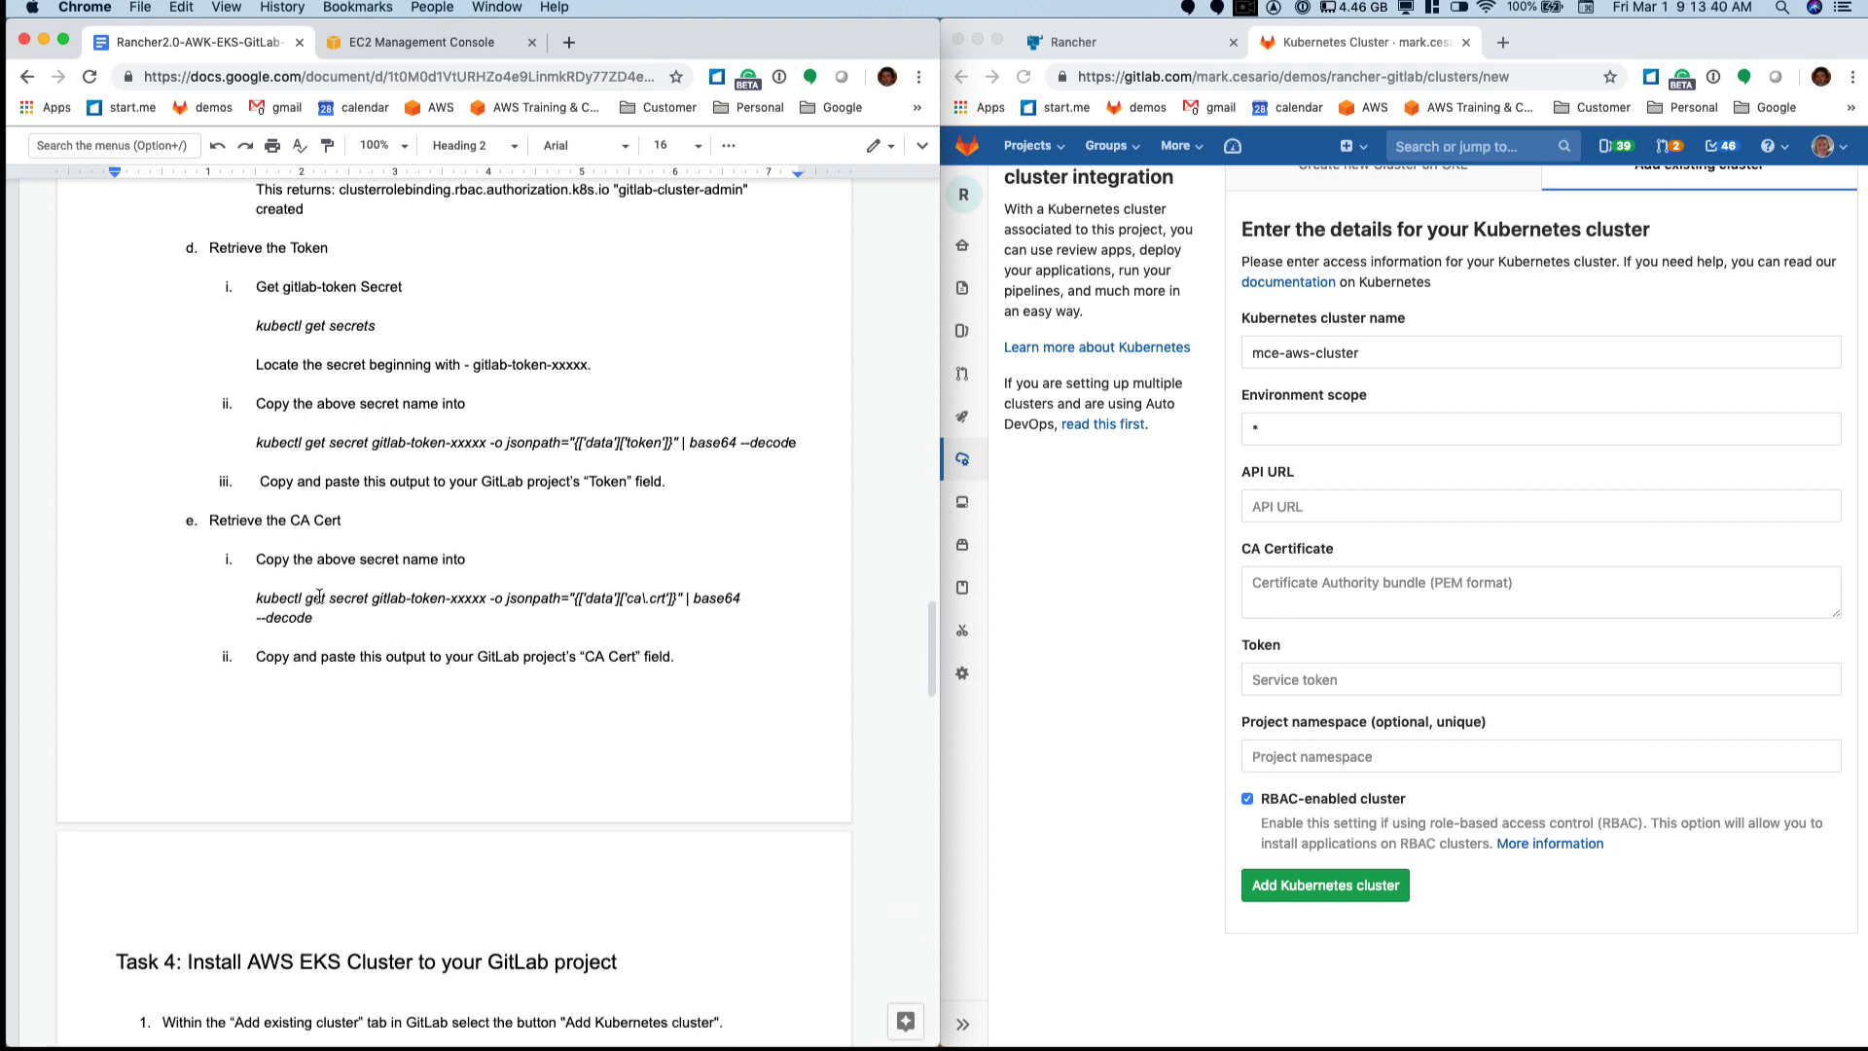
pyautogui.scroll(1, 319, 595)
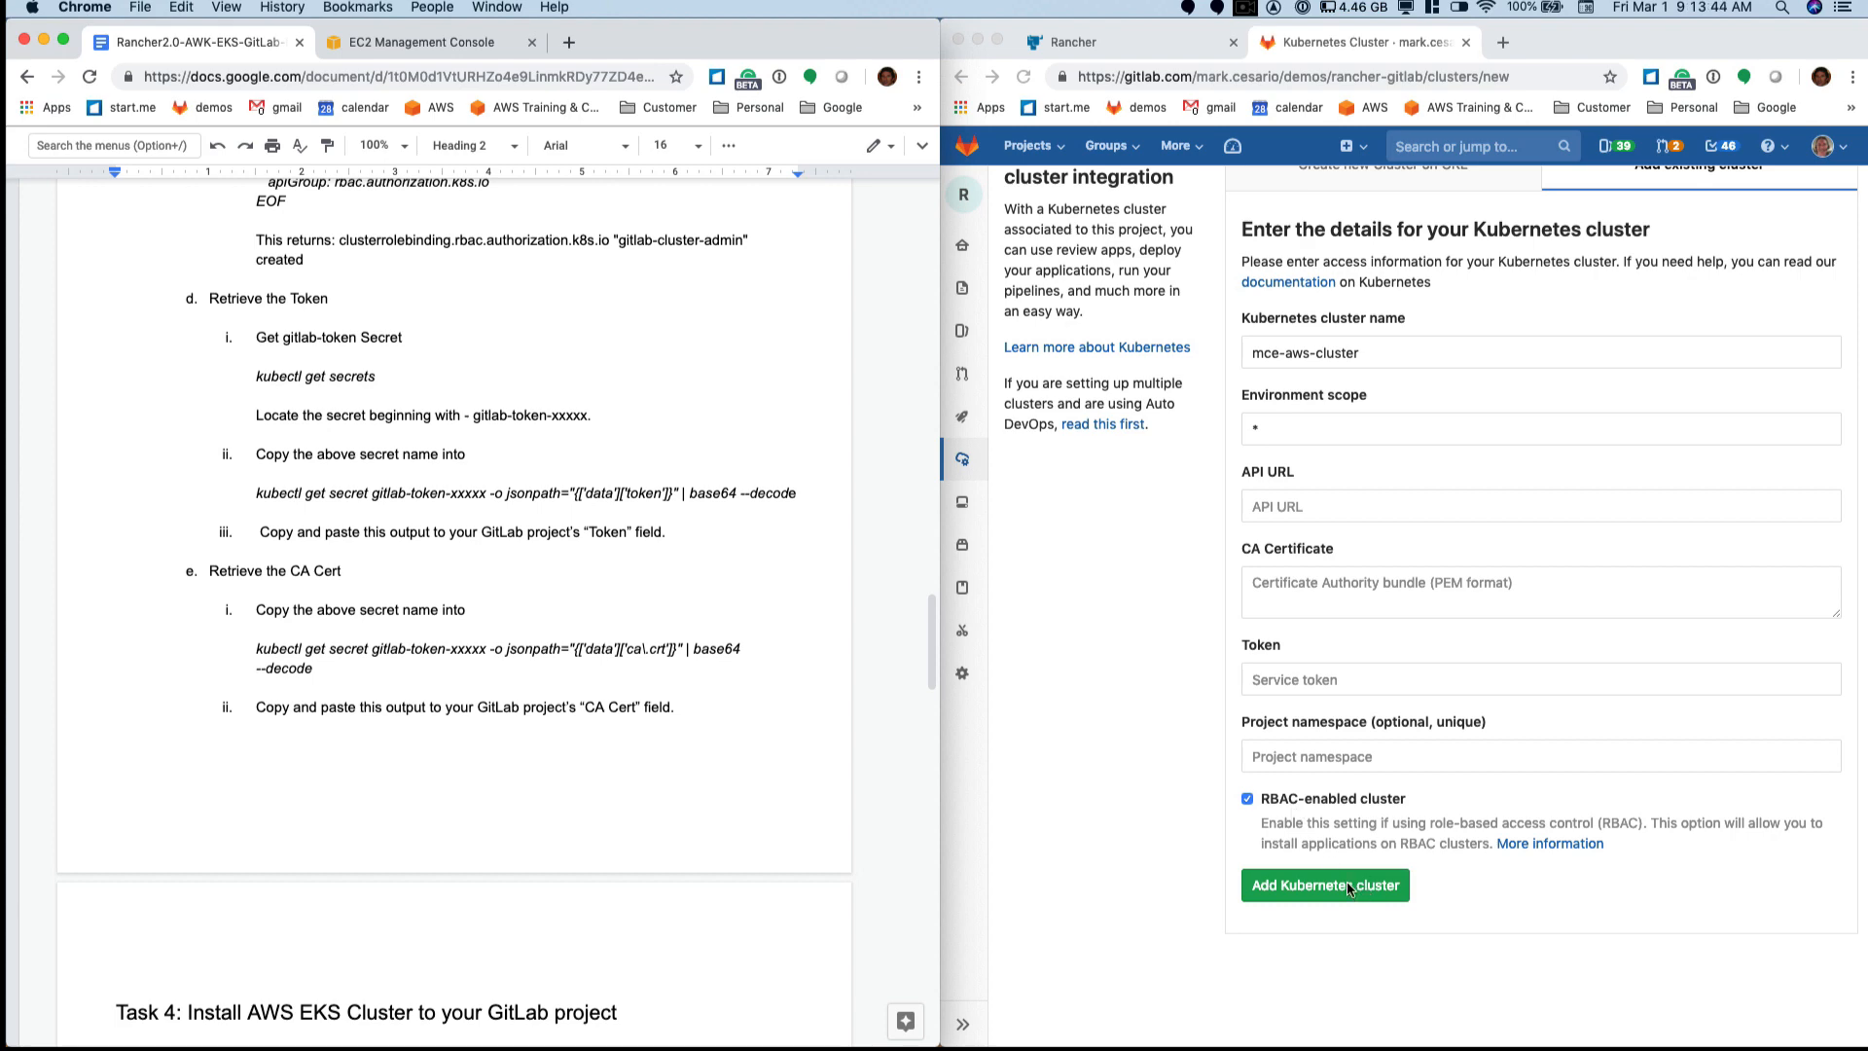
pyautogui.scroll(1, 1353, 890)
pyautogui.scroll(10, 465, 394)
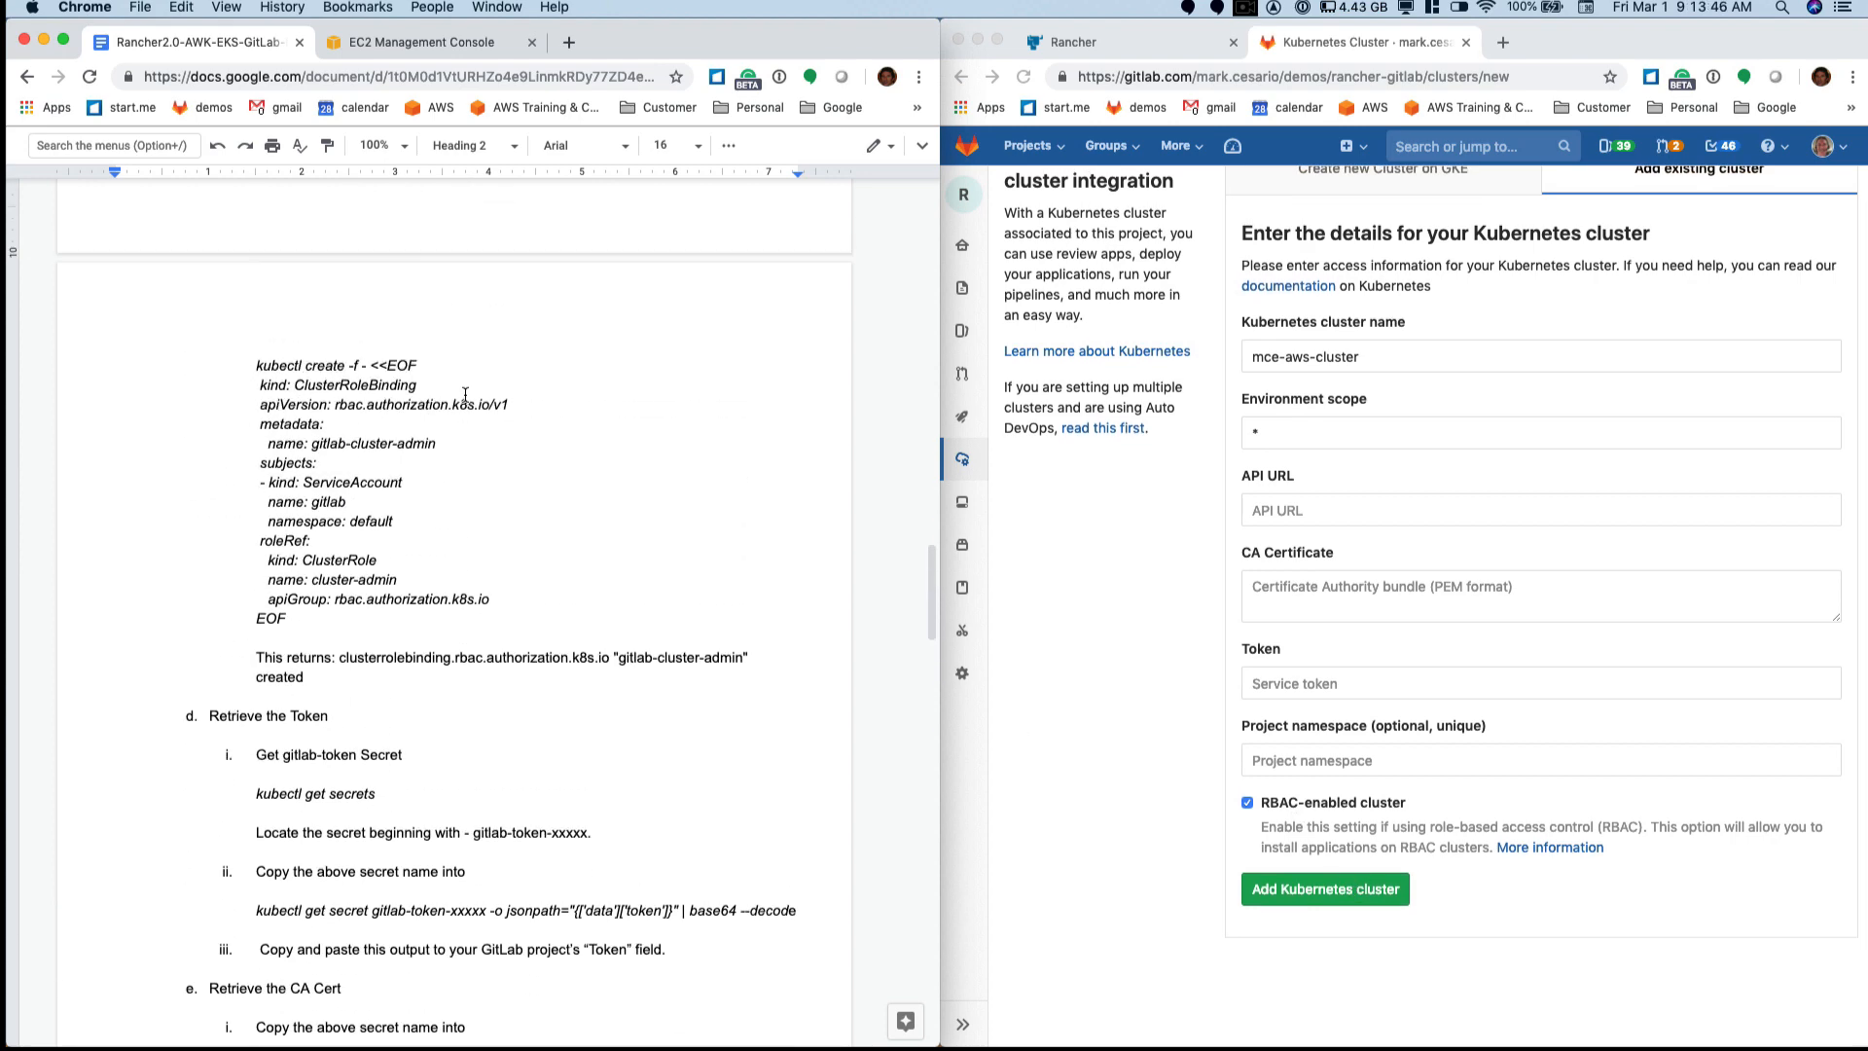
pyautogui.scroll(-1, 466, 394)
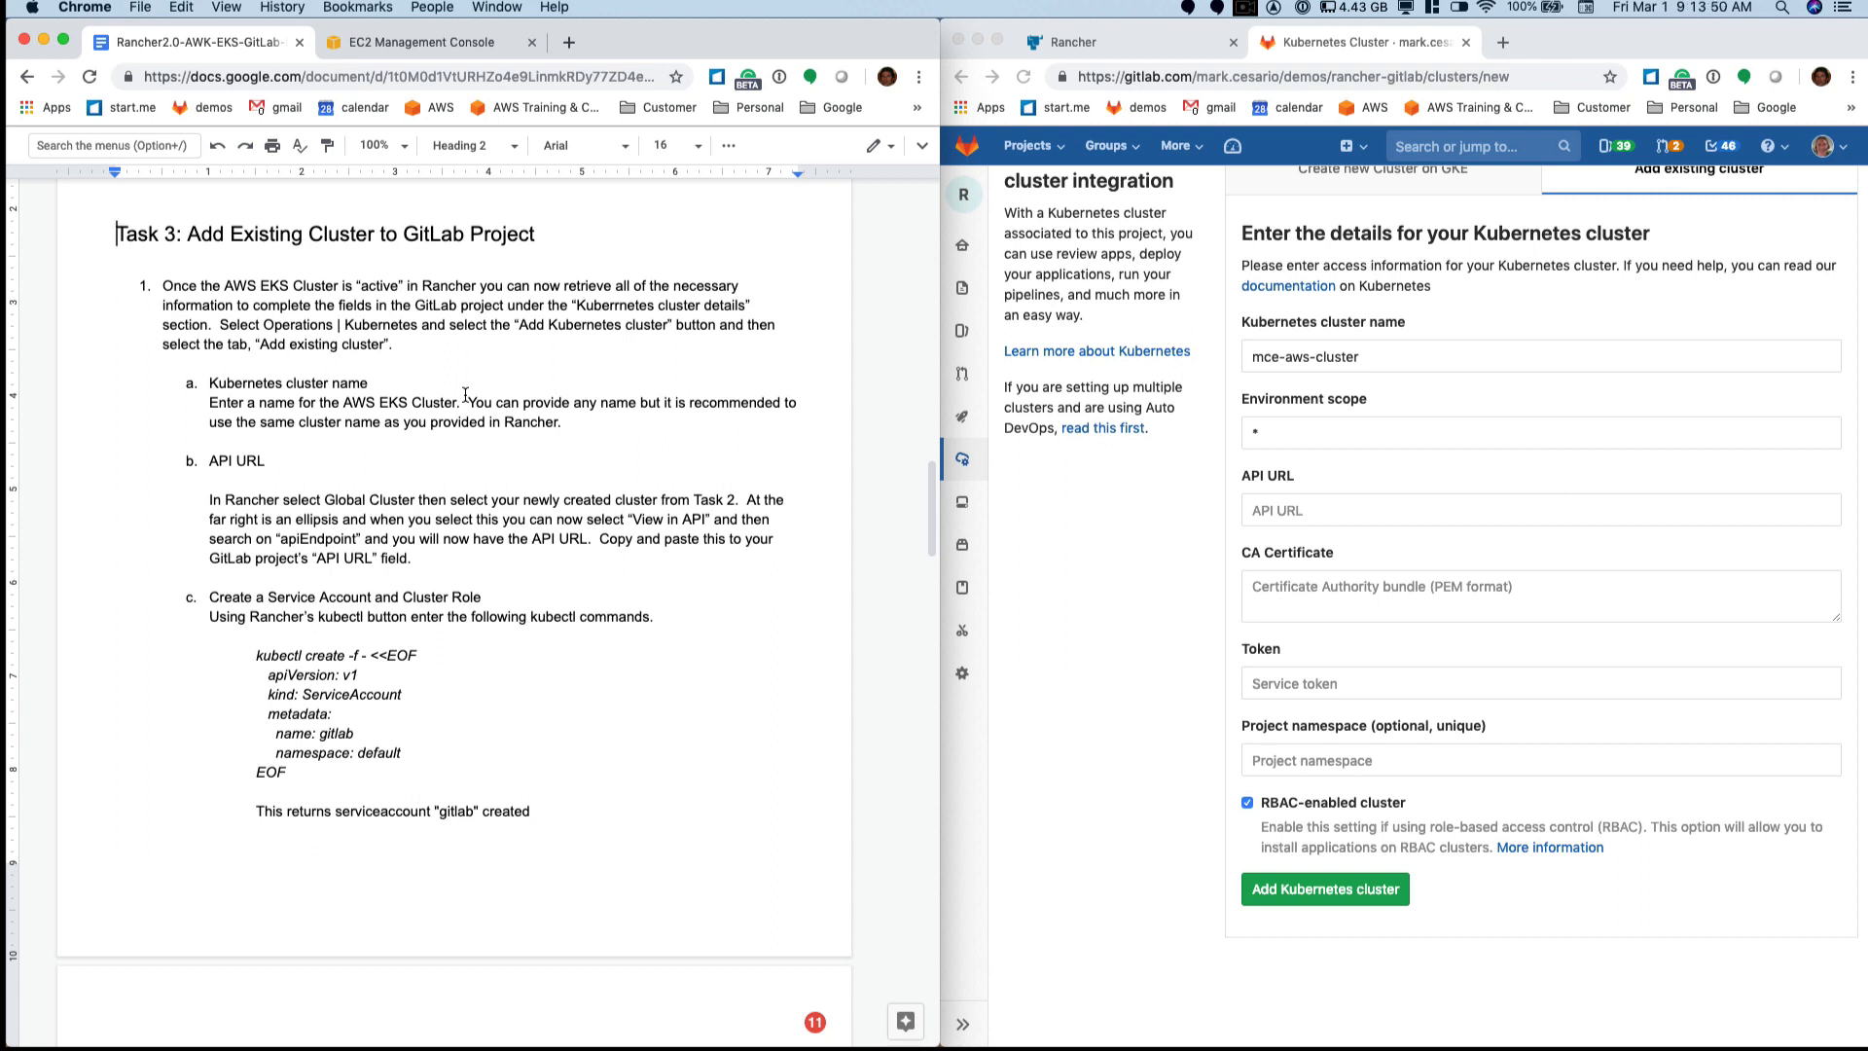
pyautogui.scroll(-1, 465, 394)
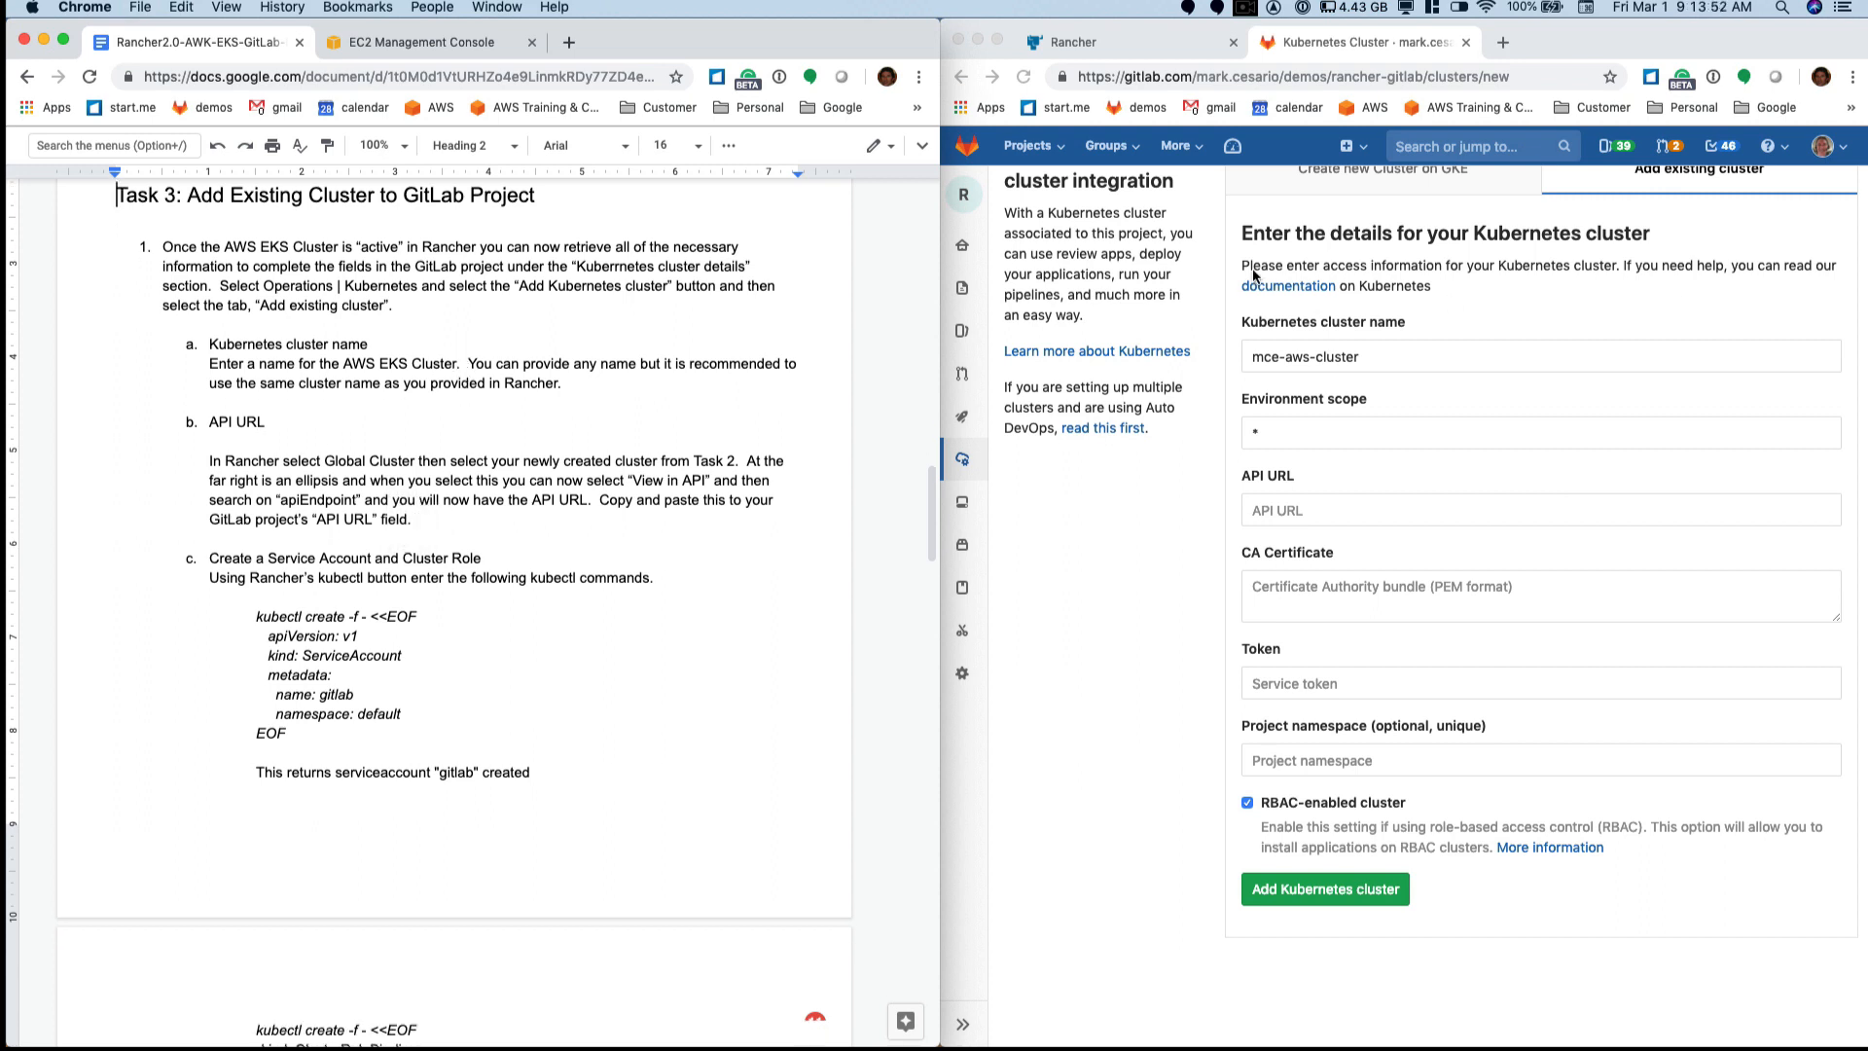
pyautogui.click(1127, 44)
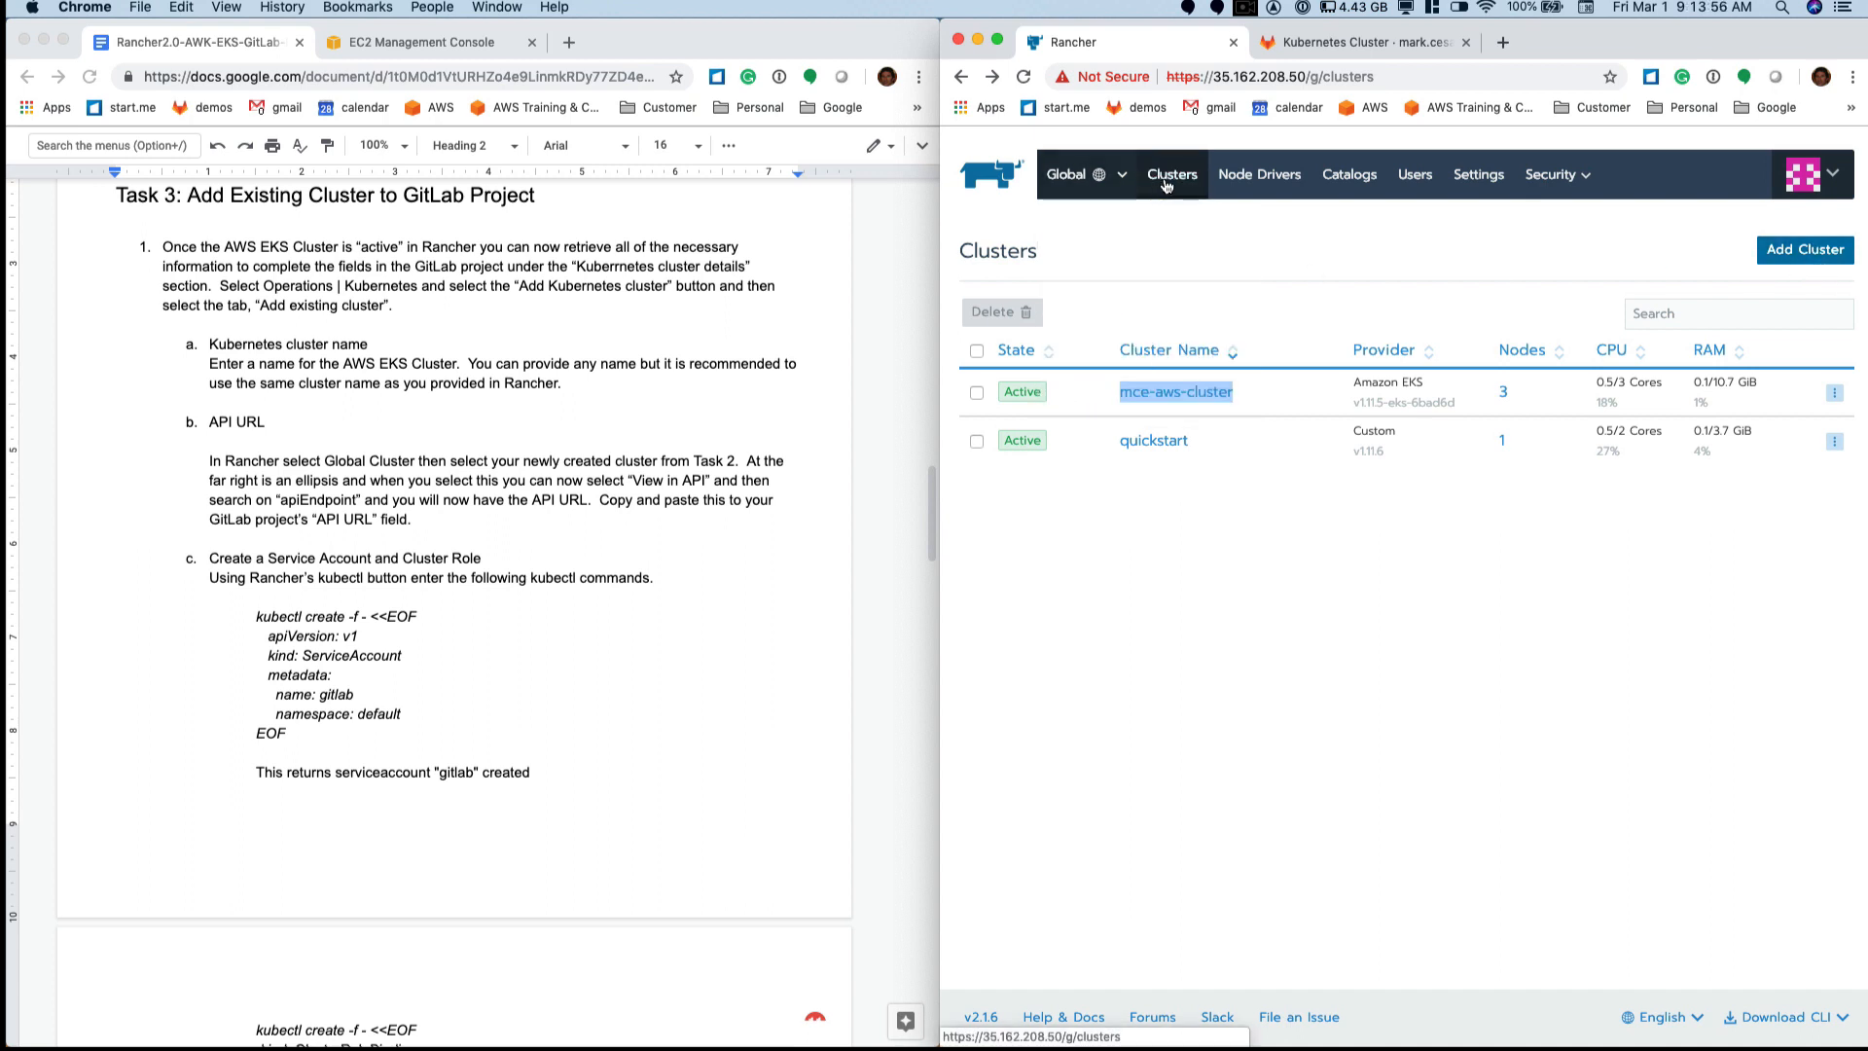
# Step: Copy mce-aws-cluster's apiEndpoint URL from its View in API page in Rancher
pyautogui.click(1836, 395)
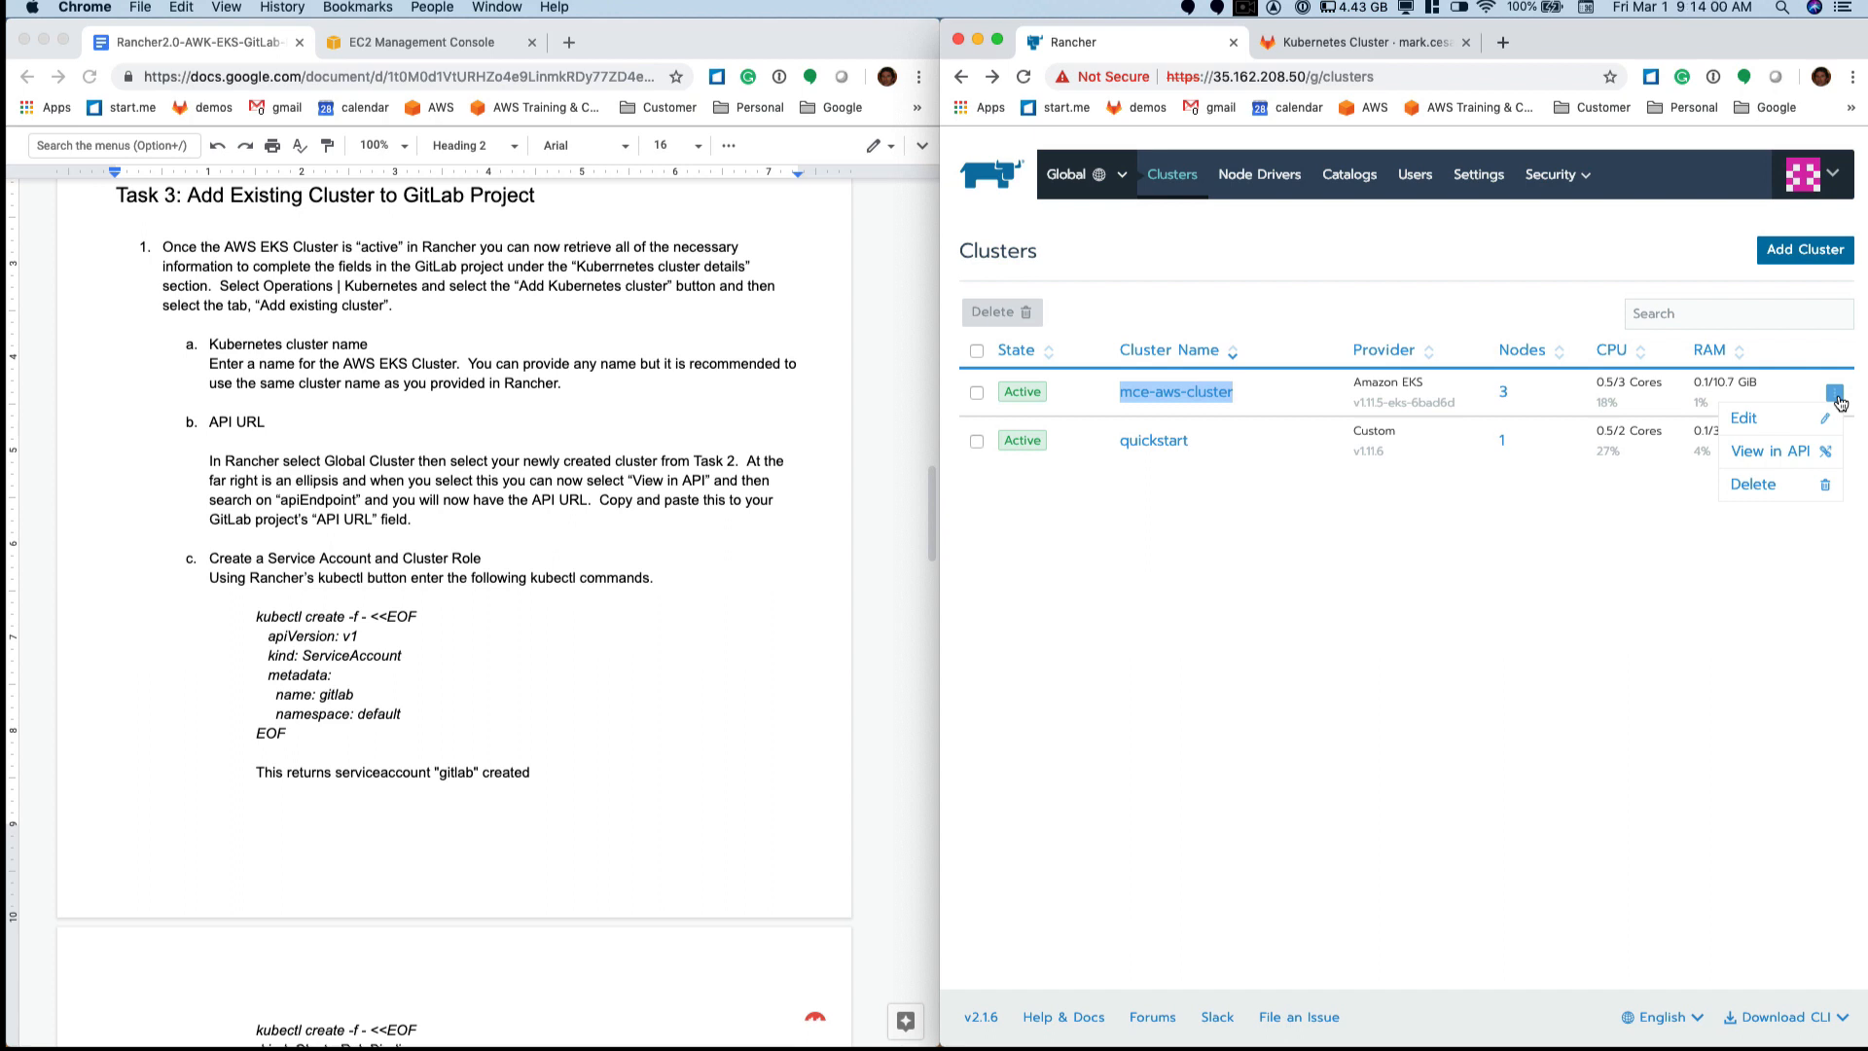
pyautogui.click(1763, 452)
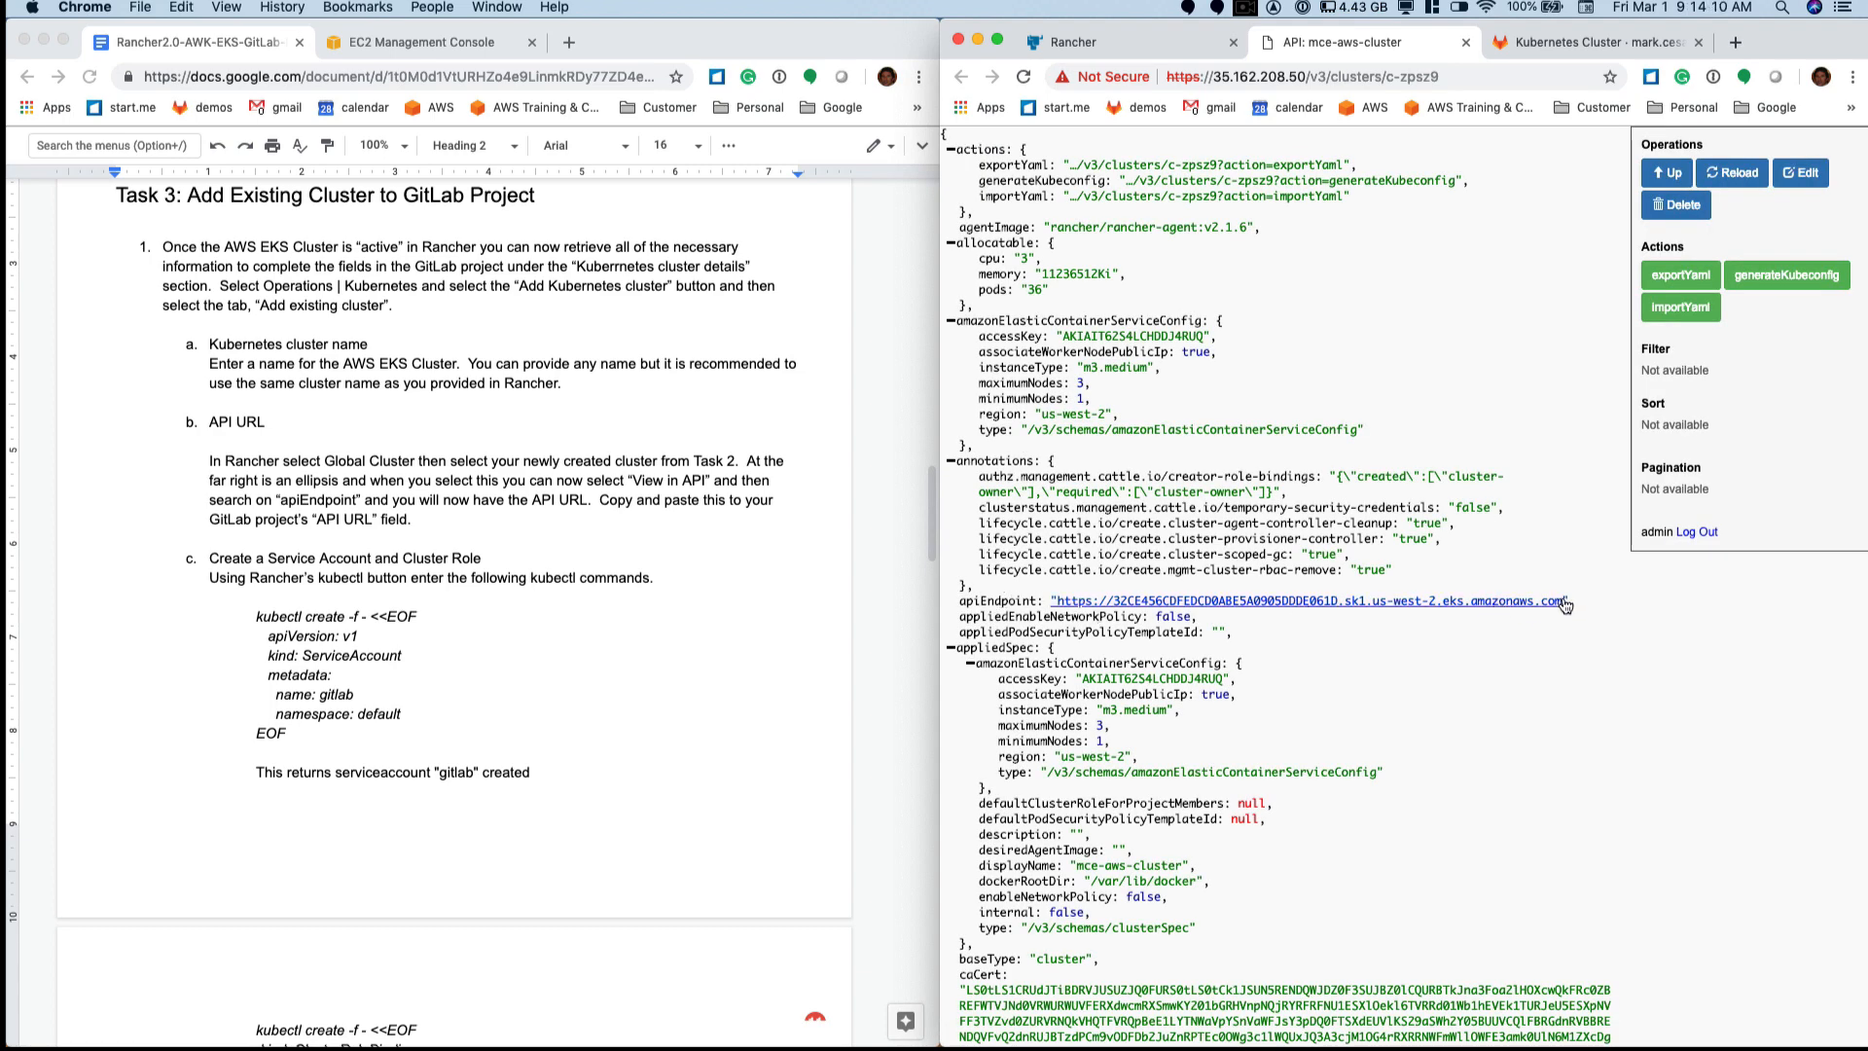
pyautogui.moveTo(1564, 602); pyautogui.dragTo(1438, 605)
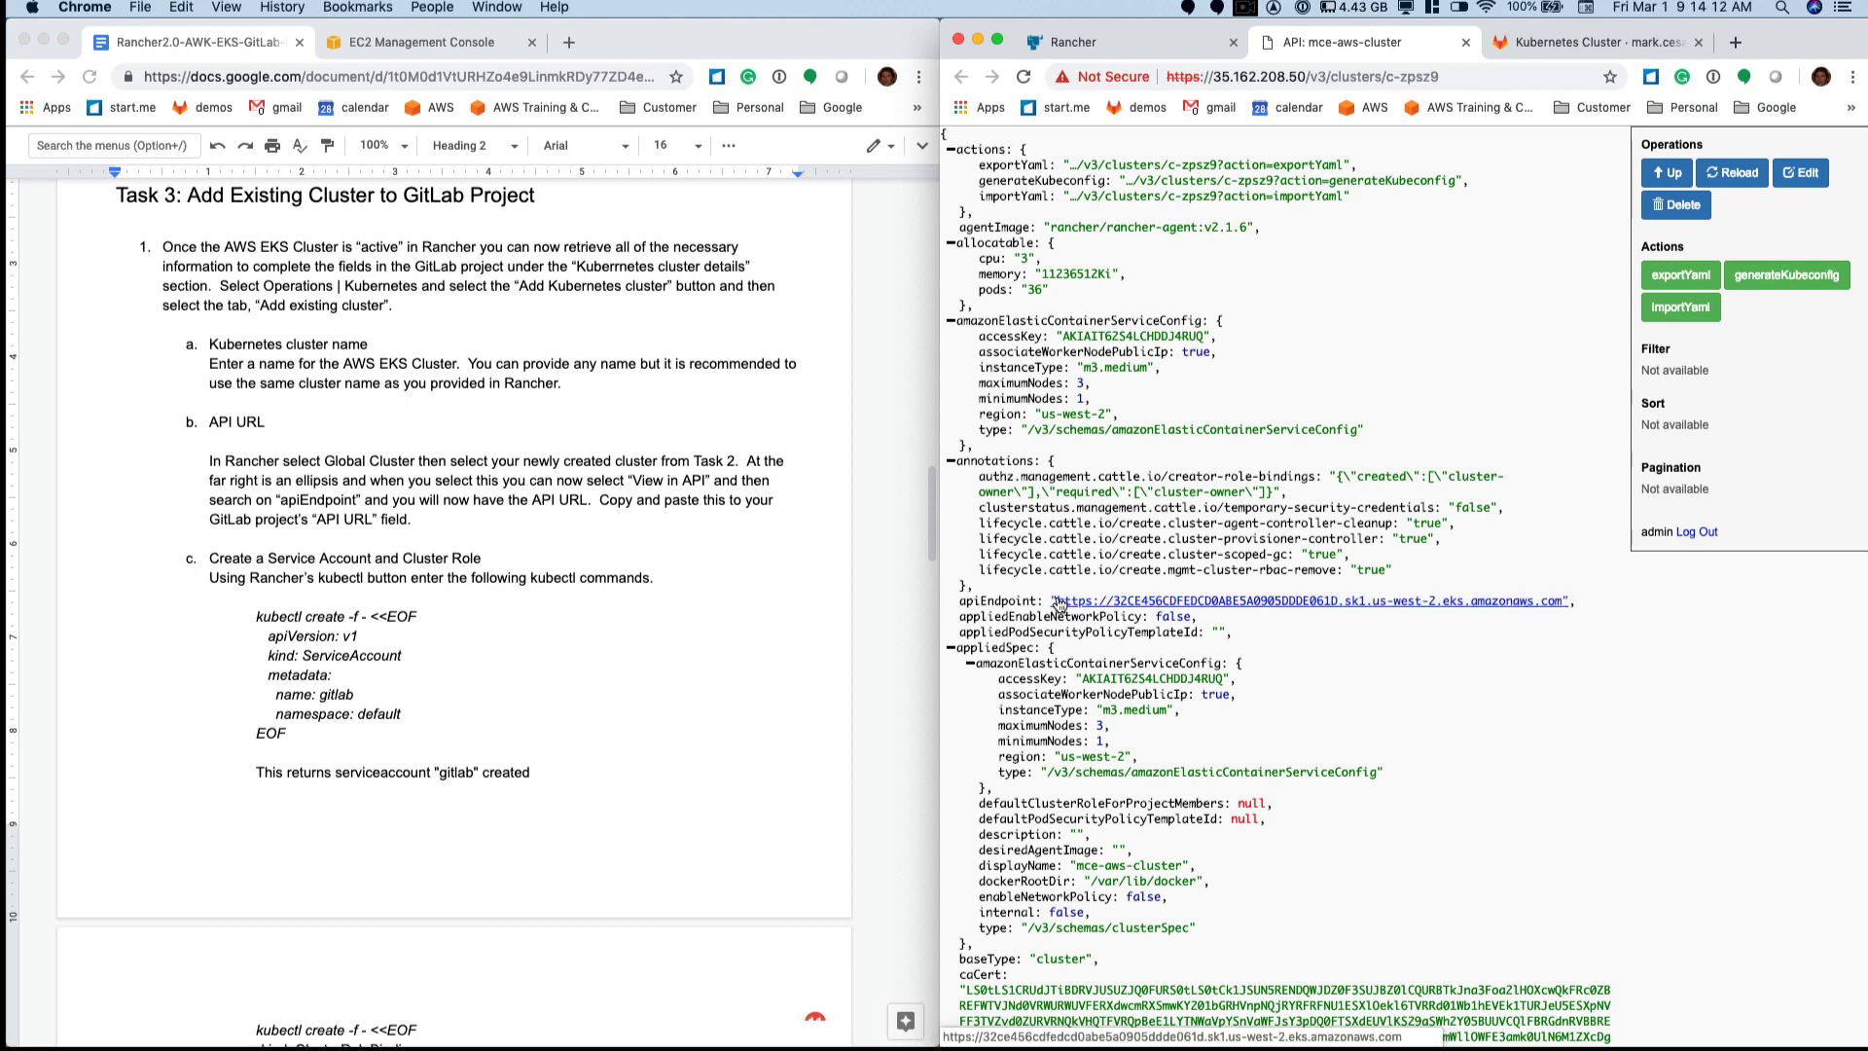
pyautogui.moveTo(1060, 603); pyautogui.dragTo(1568, 596)
pyautogui.press('super+c')
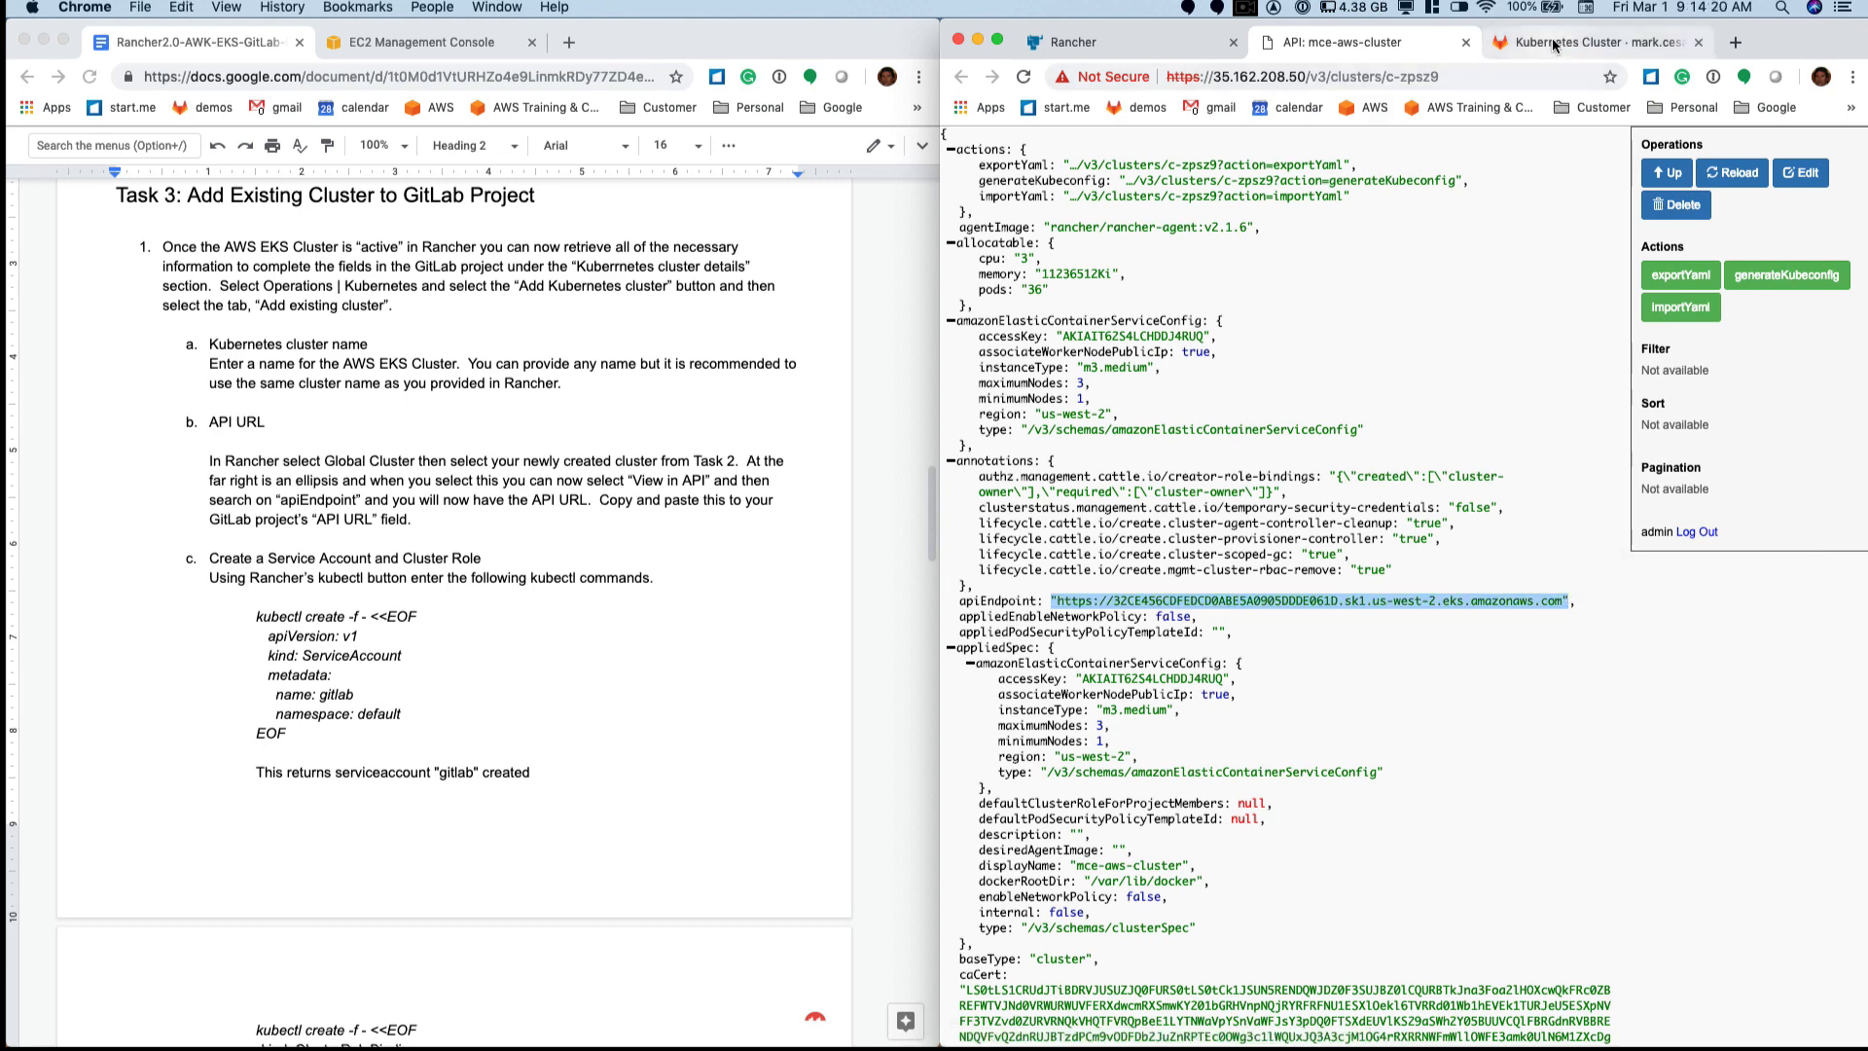
pyautogui.click(1467, 42)
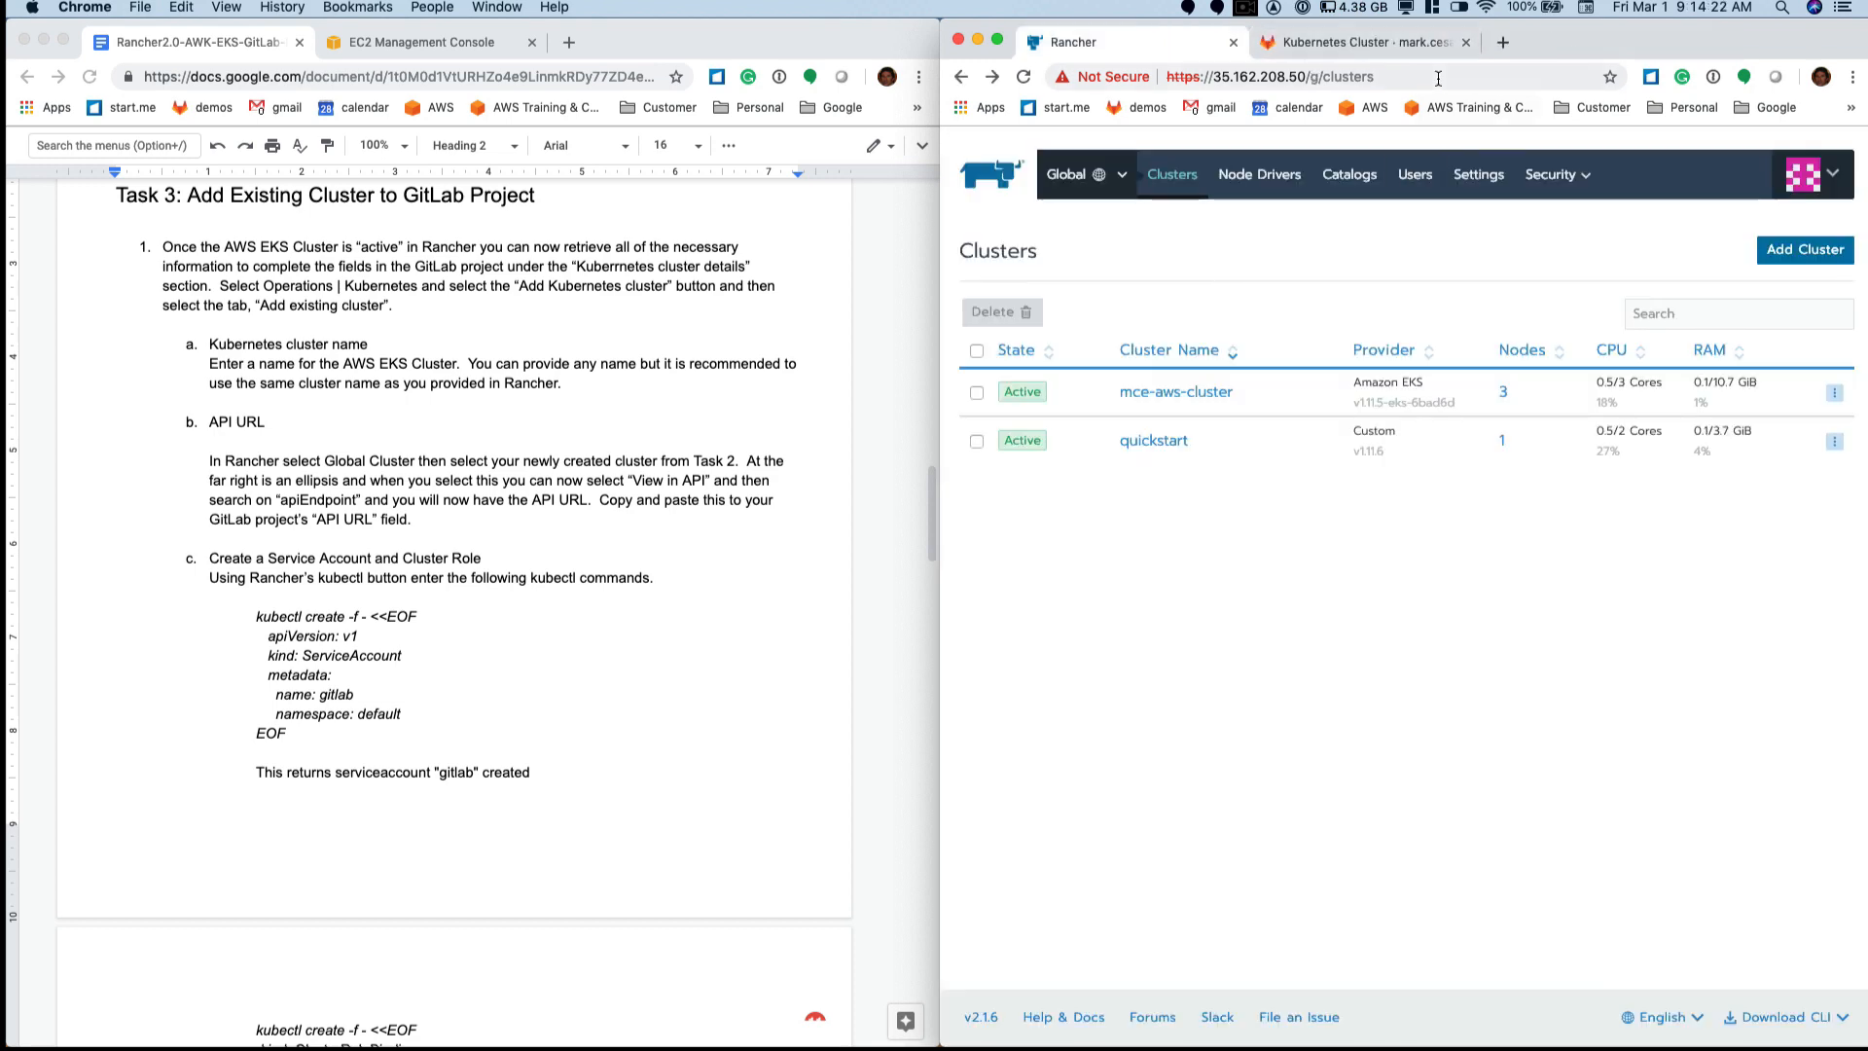
# Step: Paste the endpoint into GitLab's API URL field and remove the leading quote
pyautogui.click(1335, 46)
pyautogui.click(1264, 513)
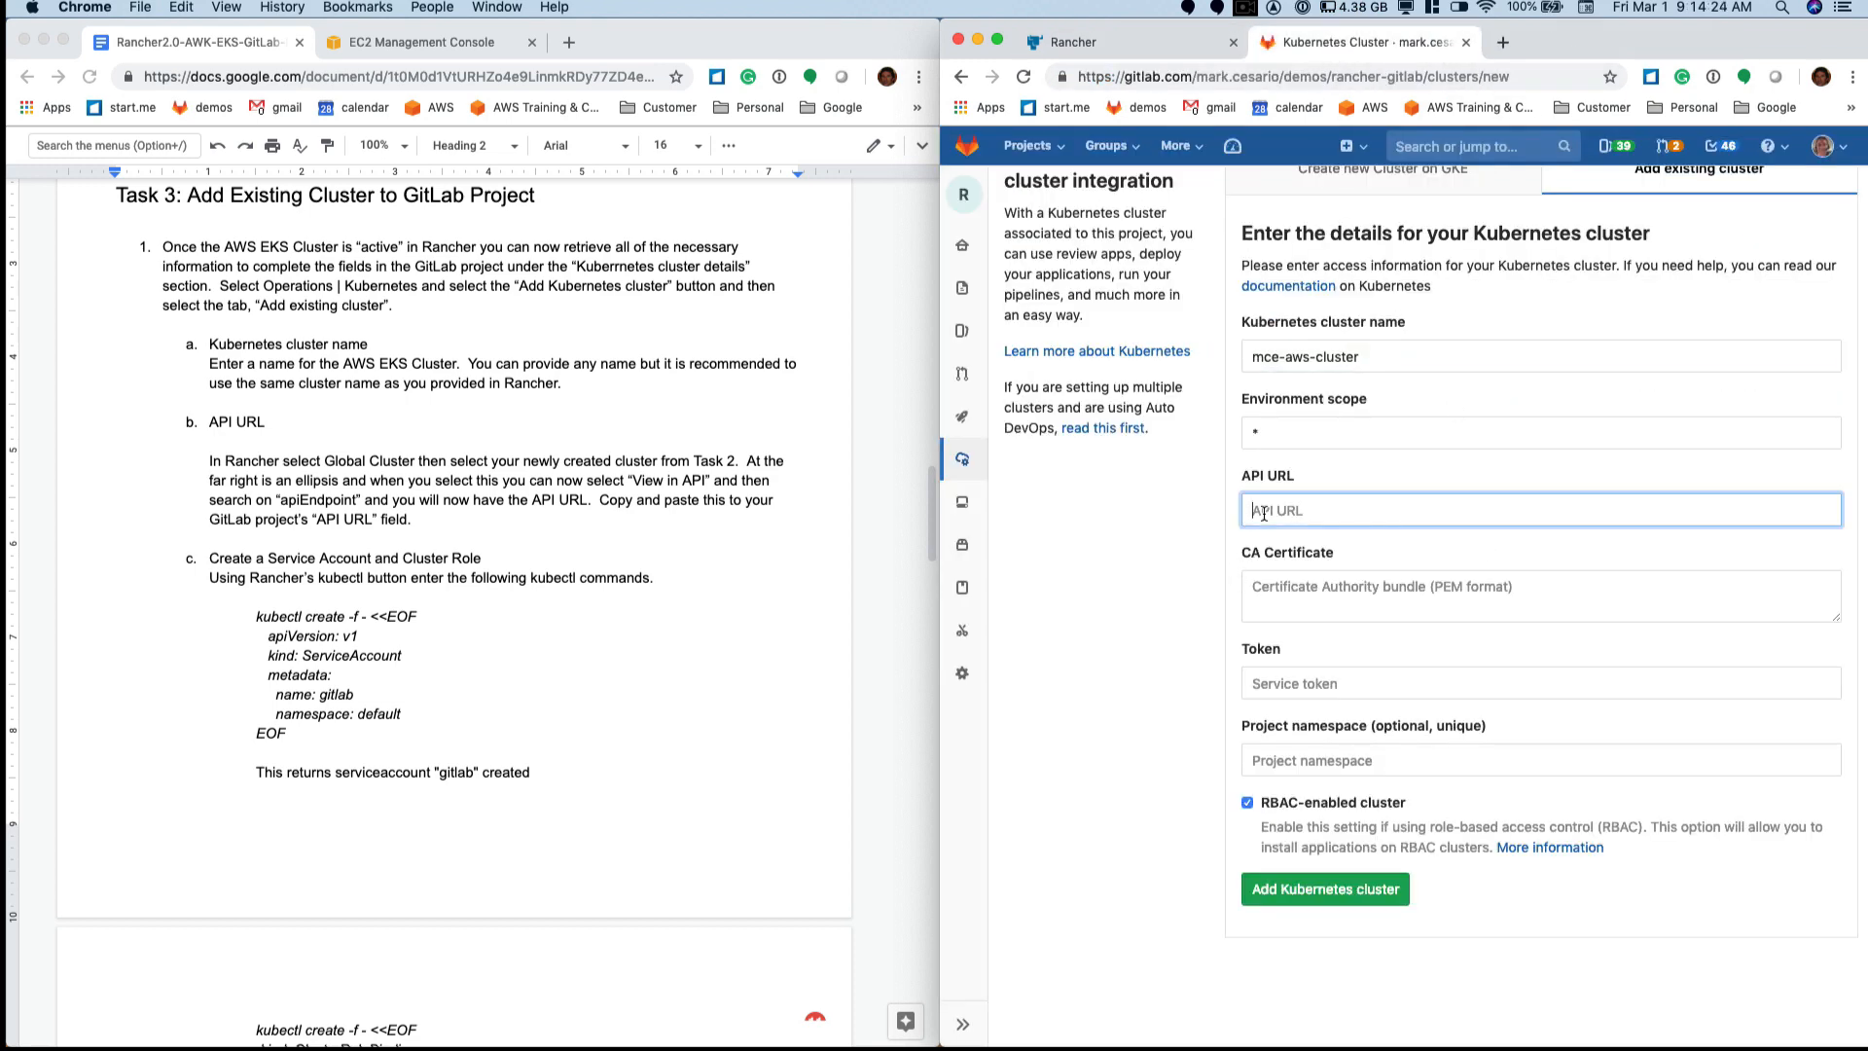
pyautogui.press('super+v')
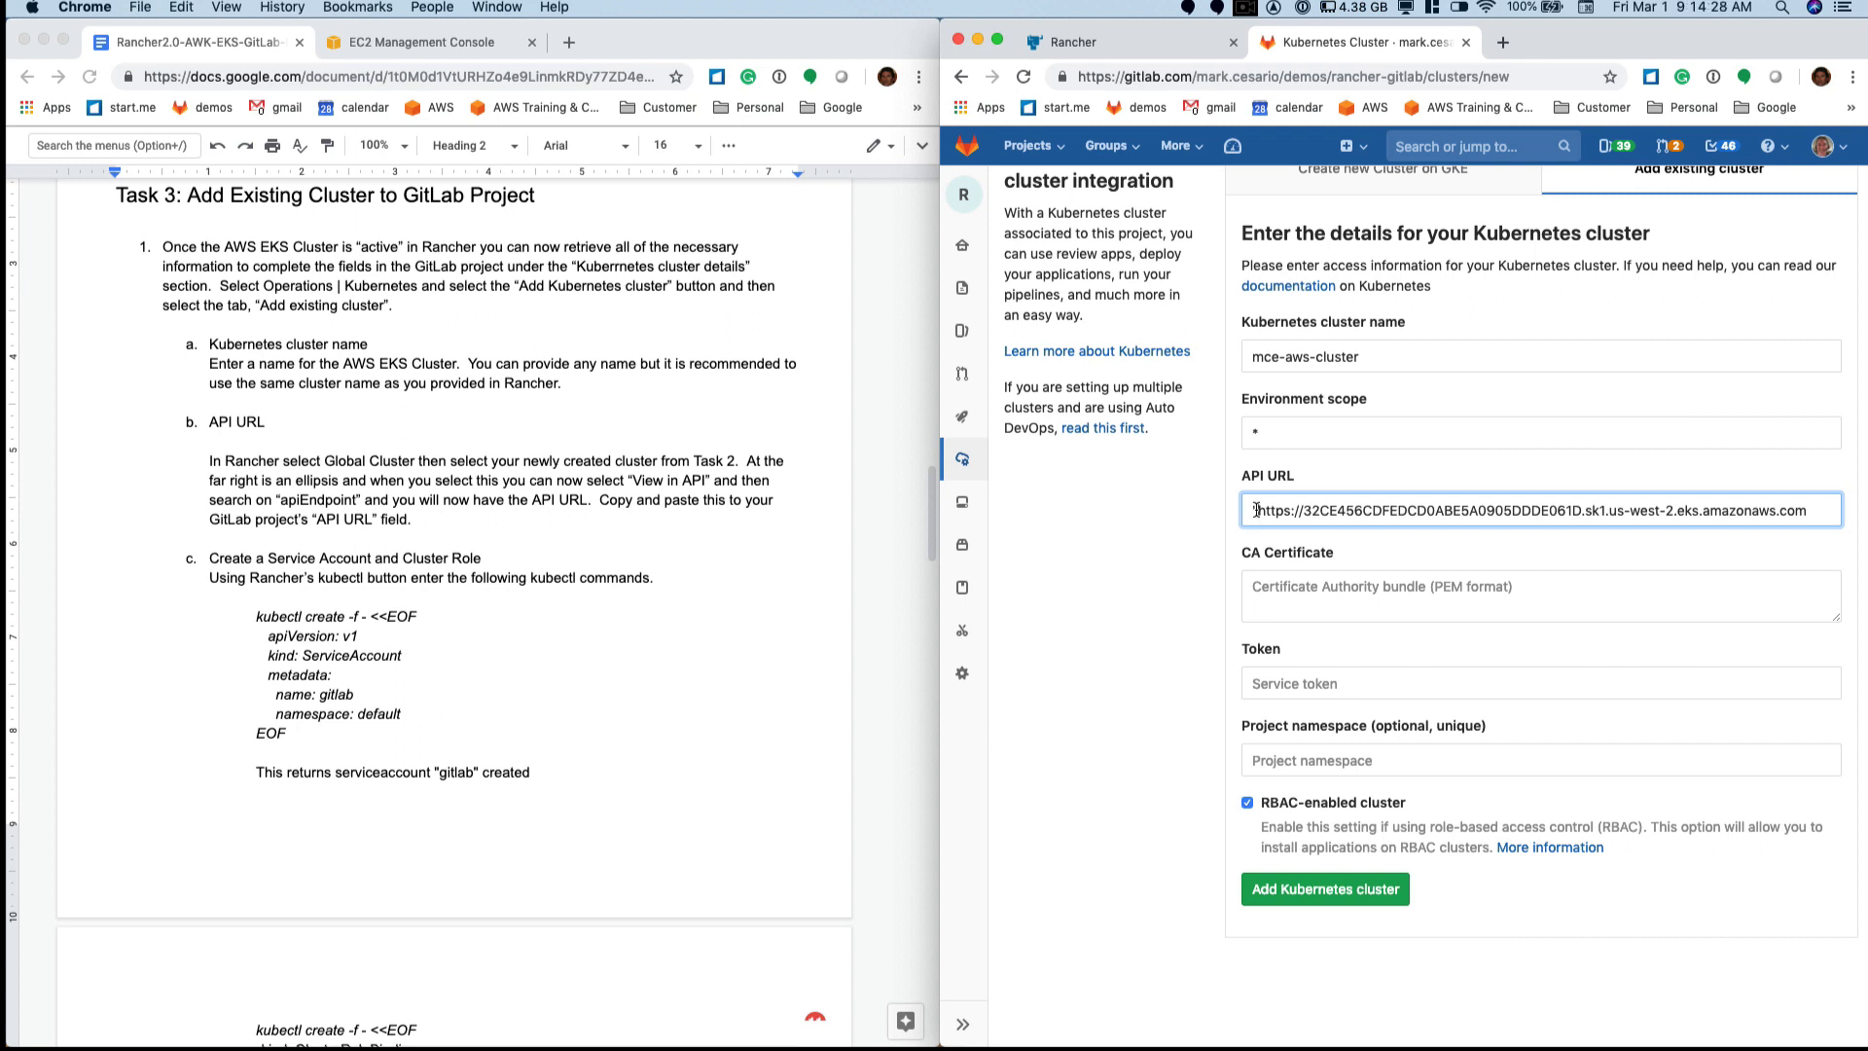
pyautogui.click(1258, 511)
pyautogui.press('BackSpace')
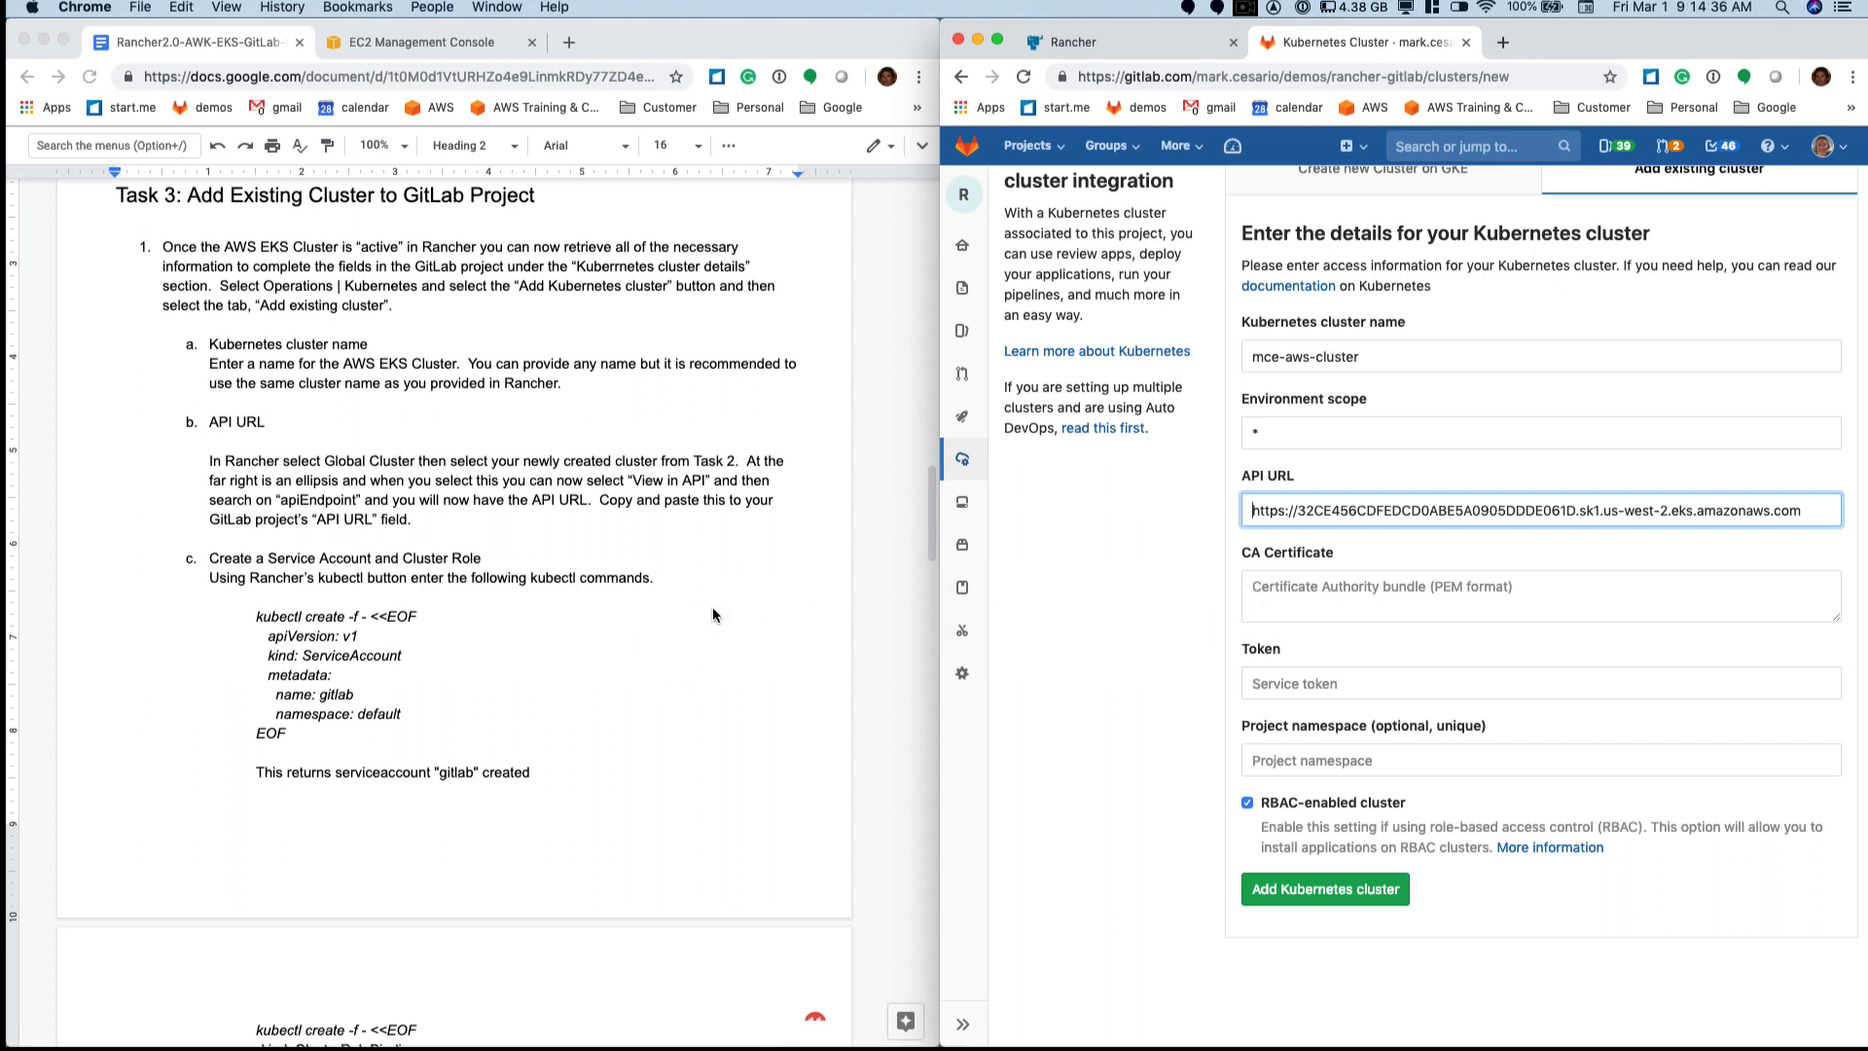
pyautogui.scroll(-2, 712, 609)
pyautogui.scroll(-2, 712, 605)
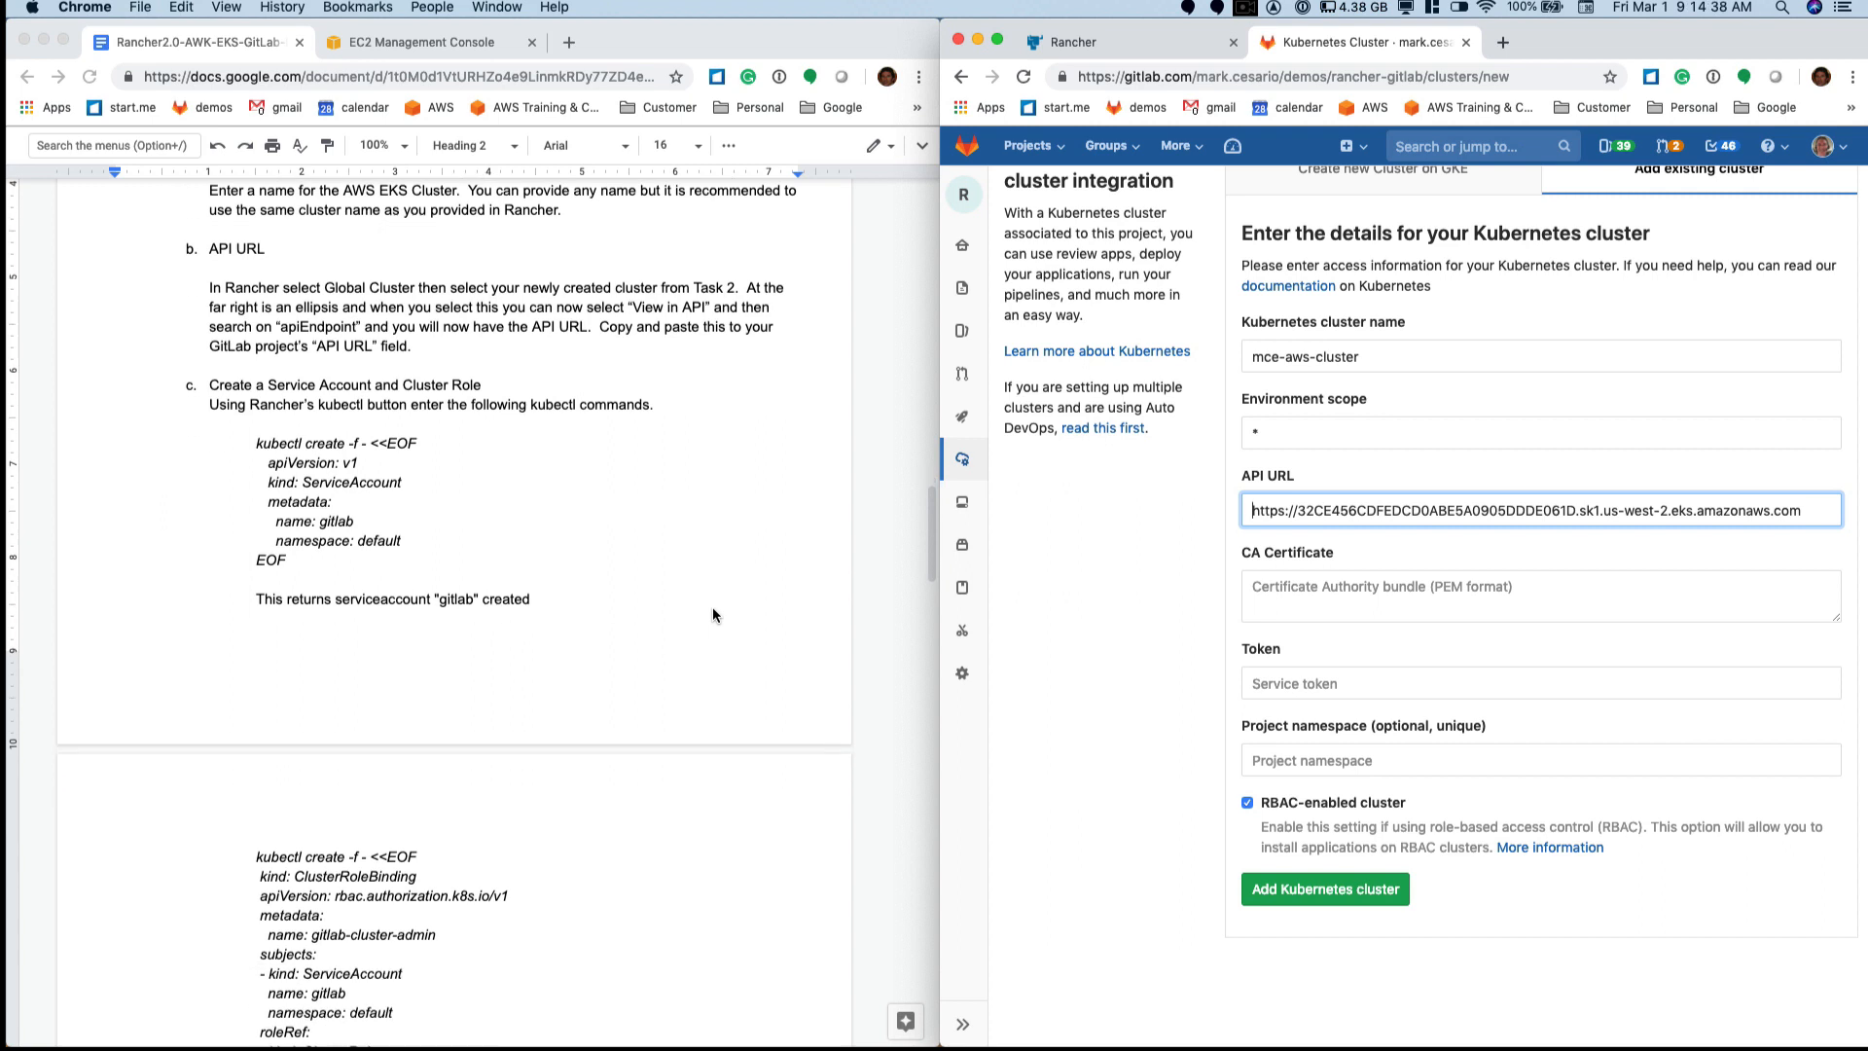
# Step: Open a kubectl shell on mce-aws-cluster from its Rancher dashboard
pyautogui.click(1124, 50)
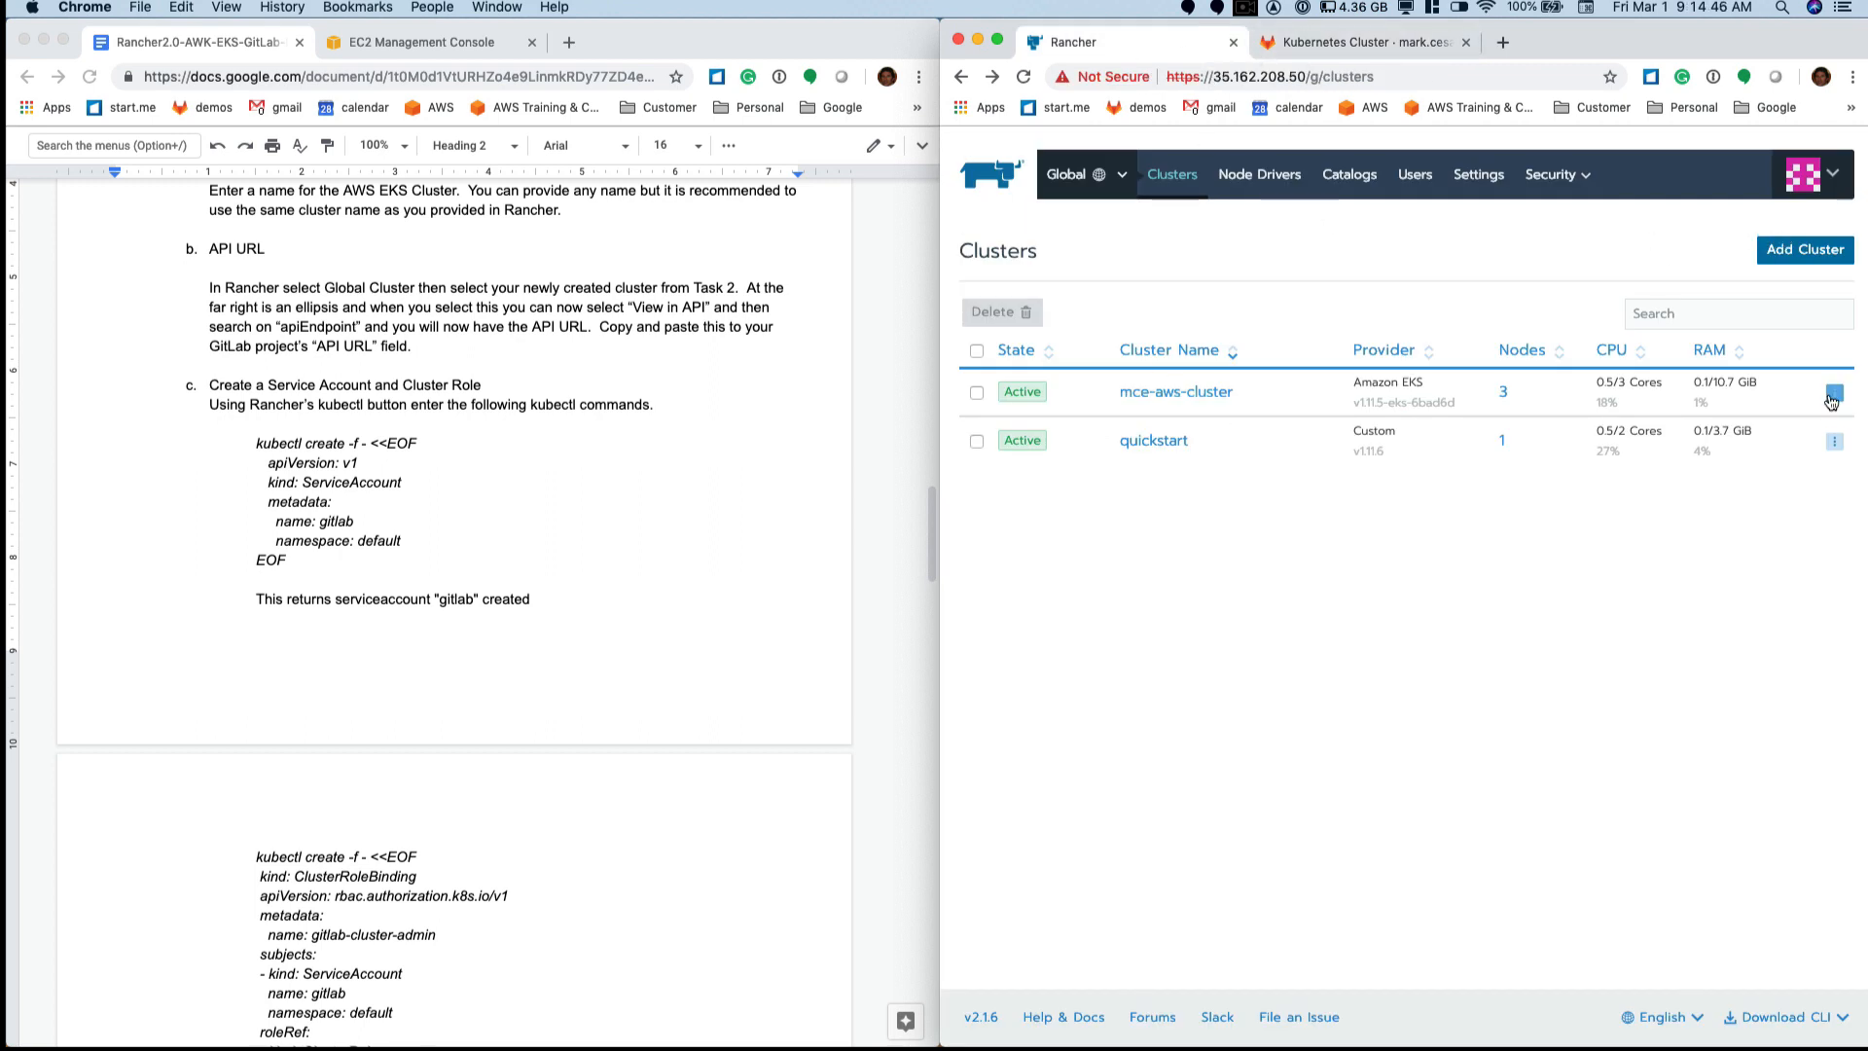
pyautogui.click(1179, 394)
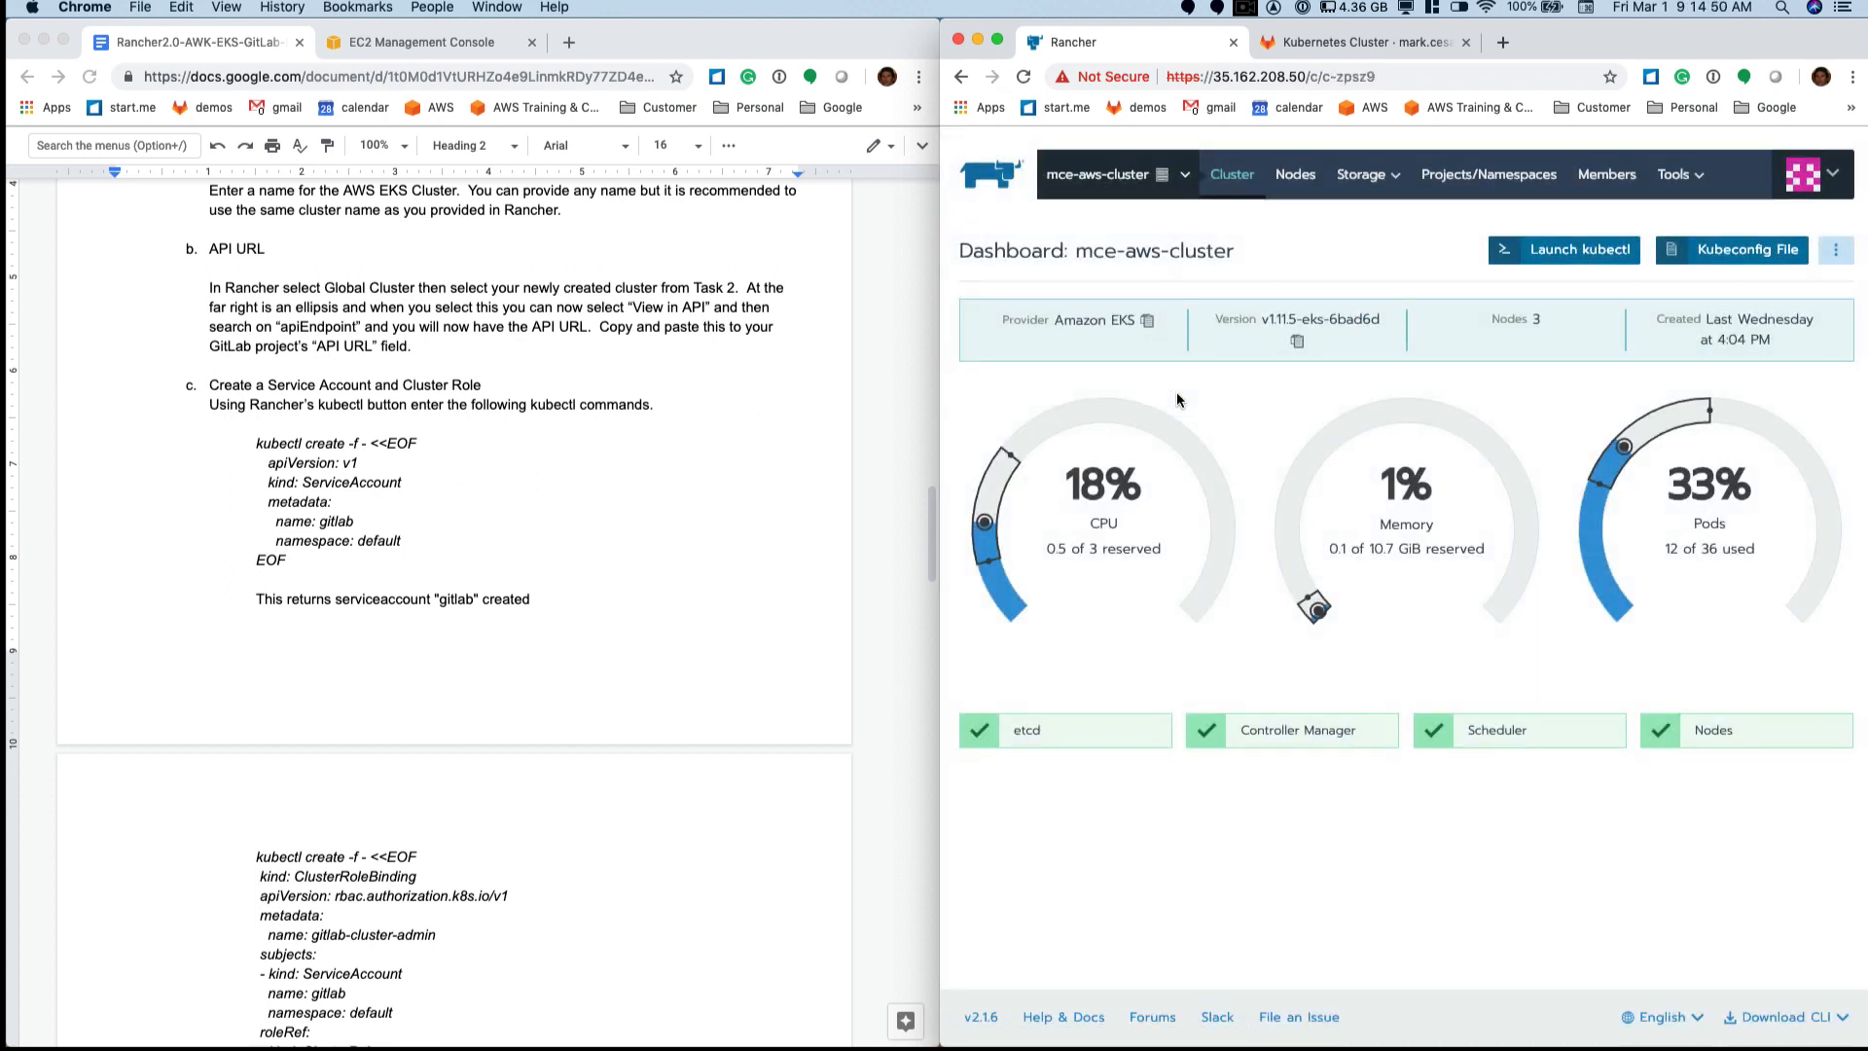
pyautogui.click(1569, 255)
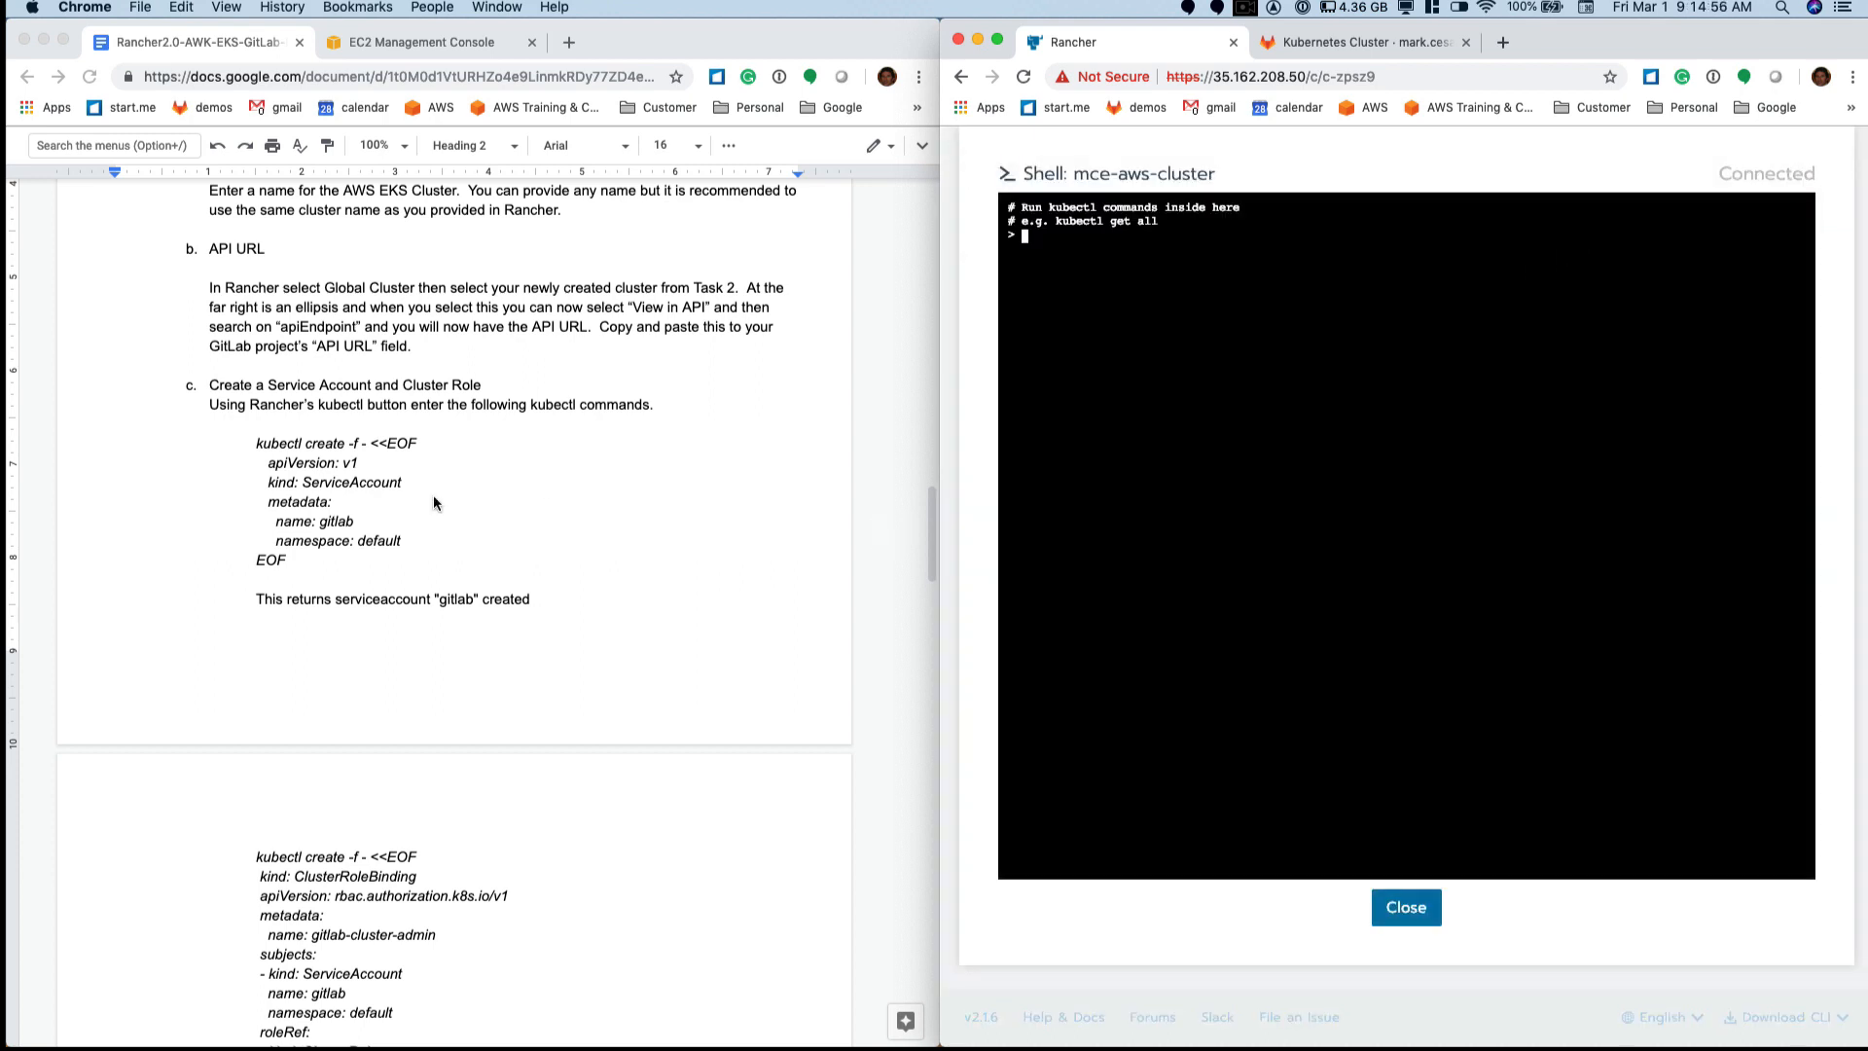
# Step: Run the guide's gitlab ServiceAccount command in the kubectl shell
pyautogui.click(255, 442)
pyautogui.moveTo(258, 442); pyautogui.dragTo(292, 560)
pyautogui.press('super+c')
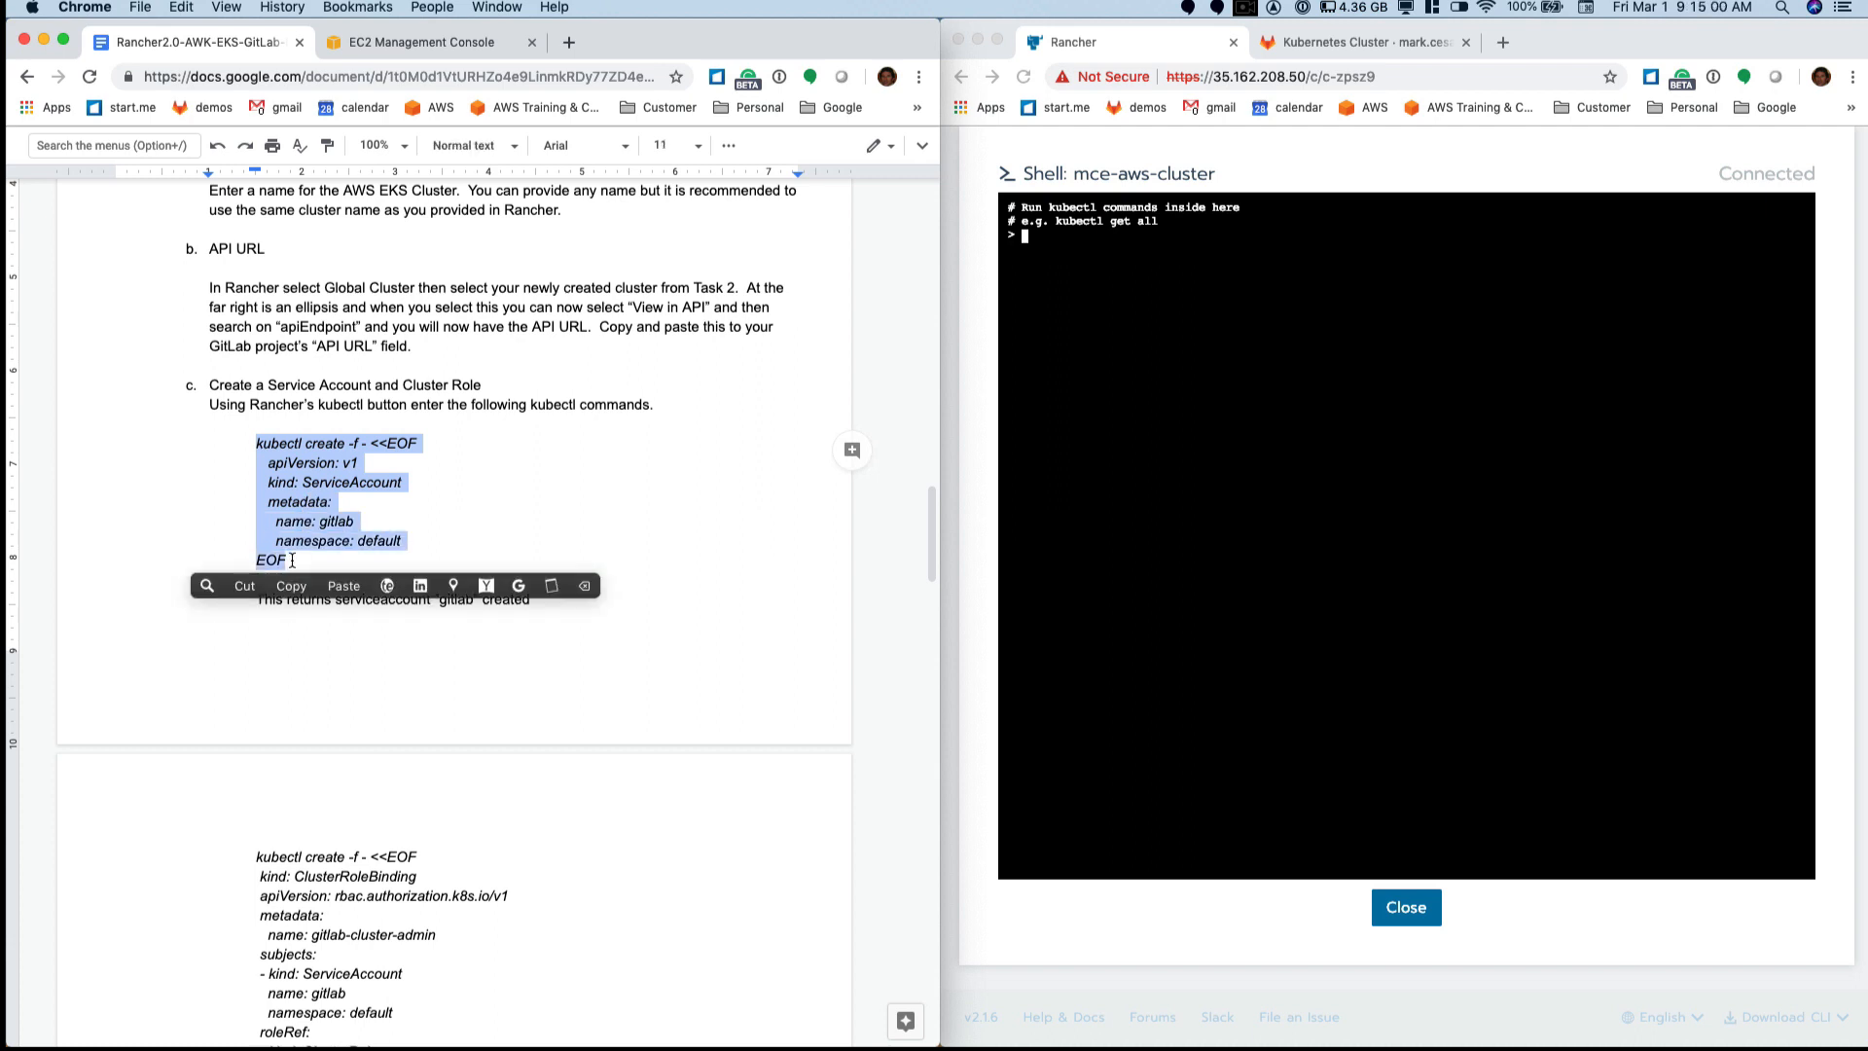
pyautogui.click(1115, 253)
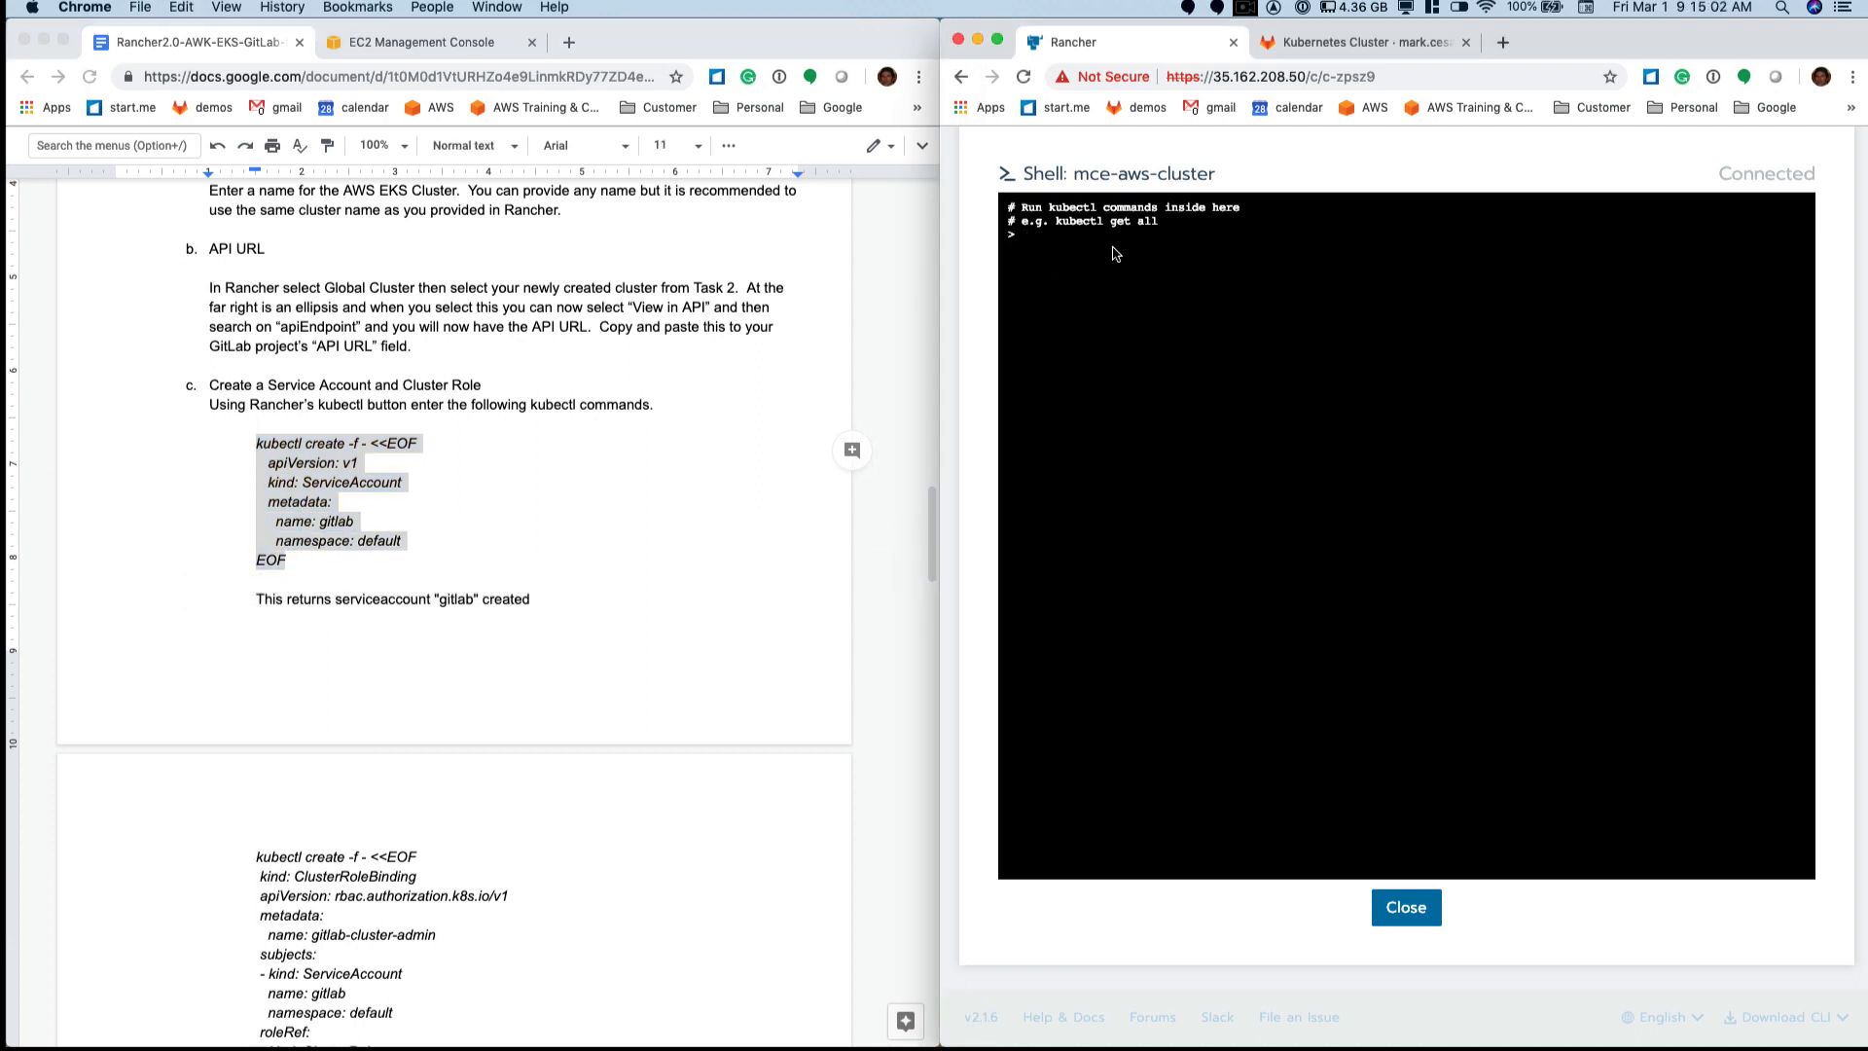
pyautogui.press('super+v')
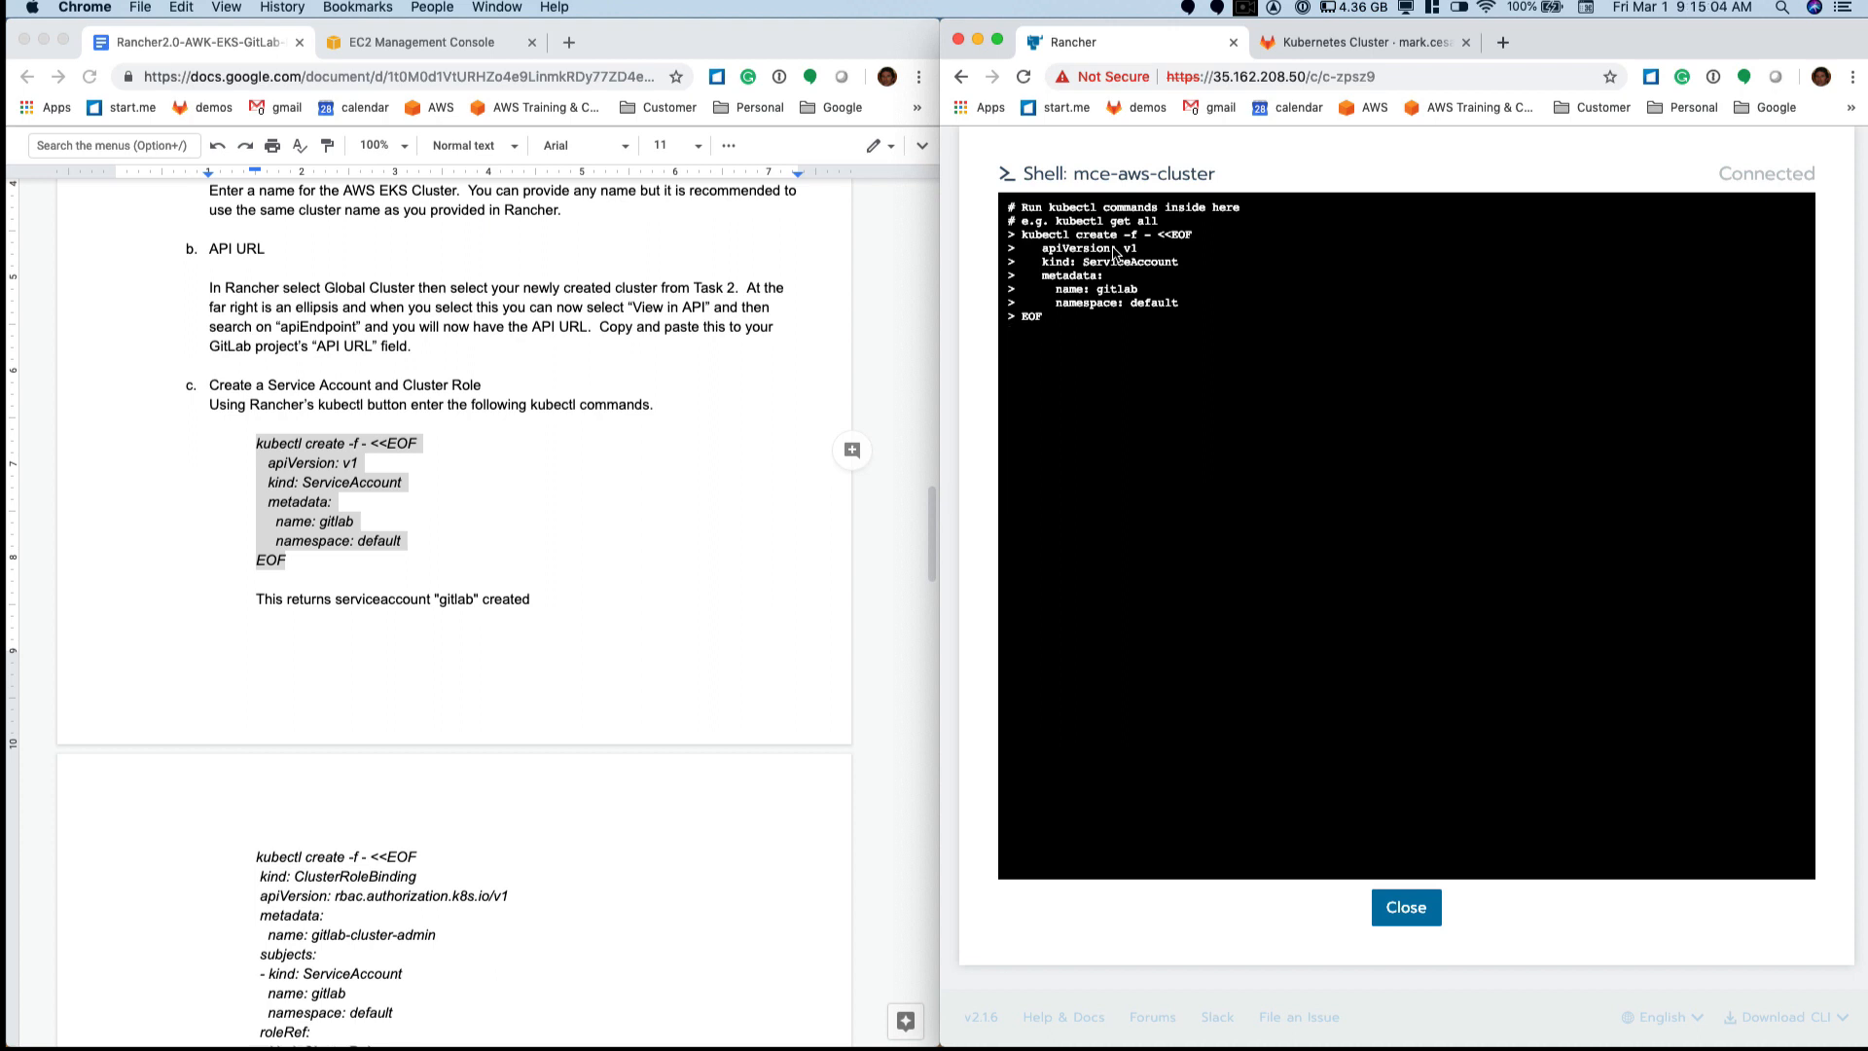
pyautogui.press('Return')
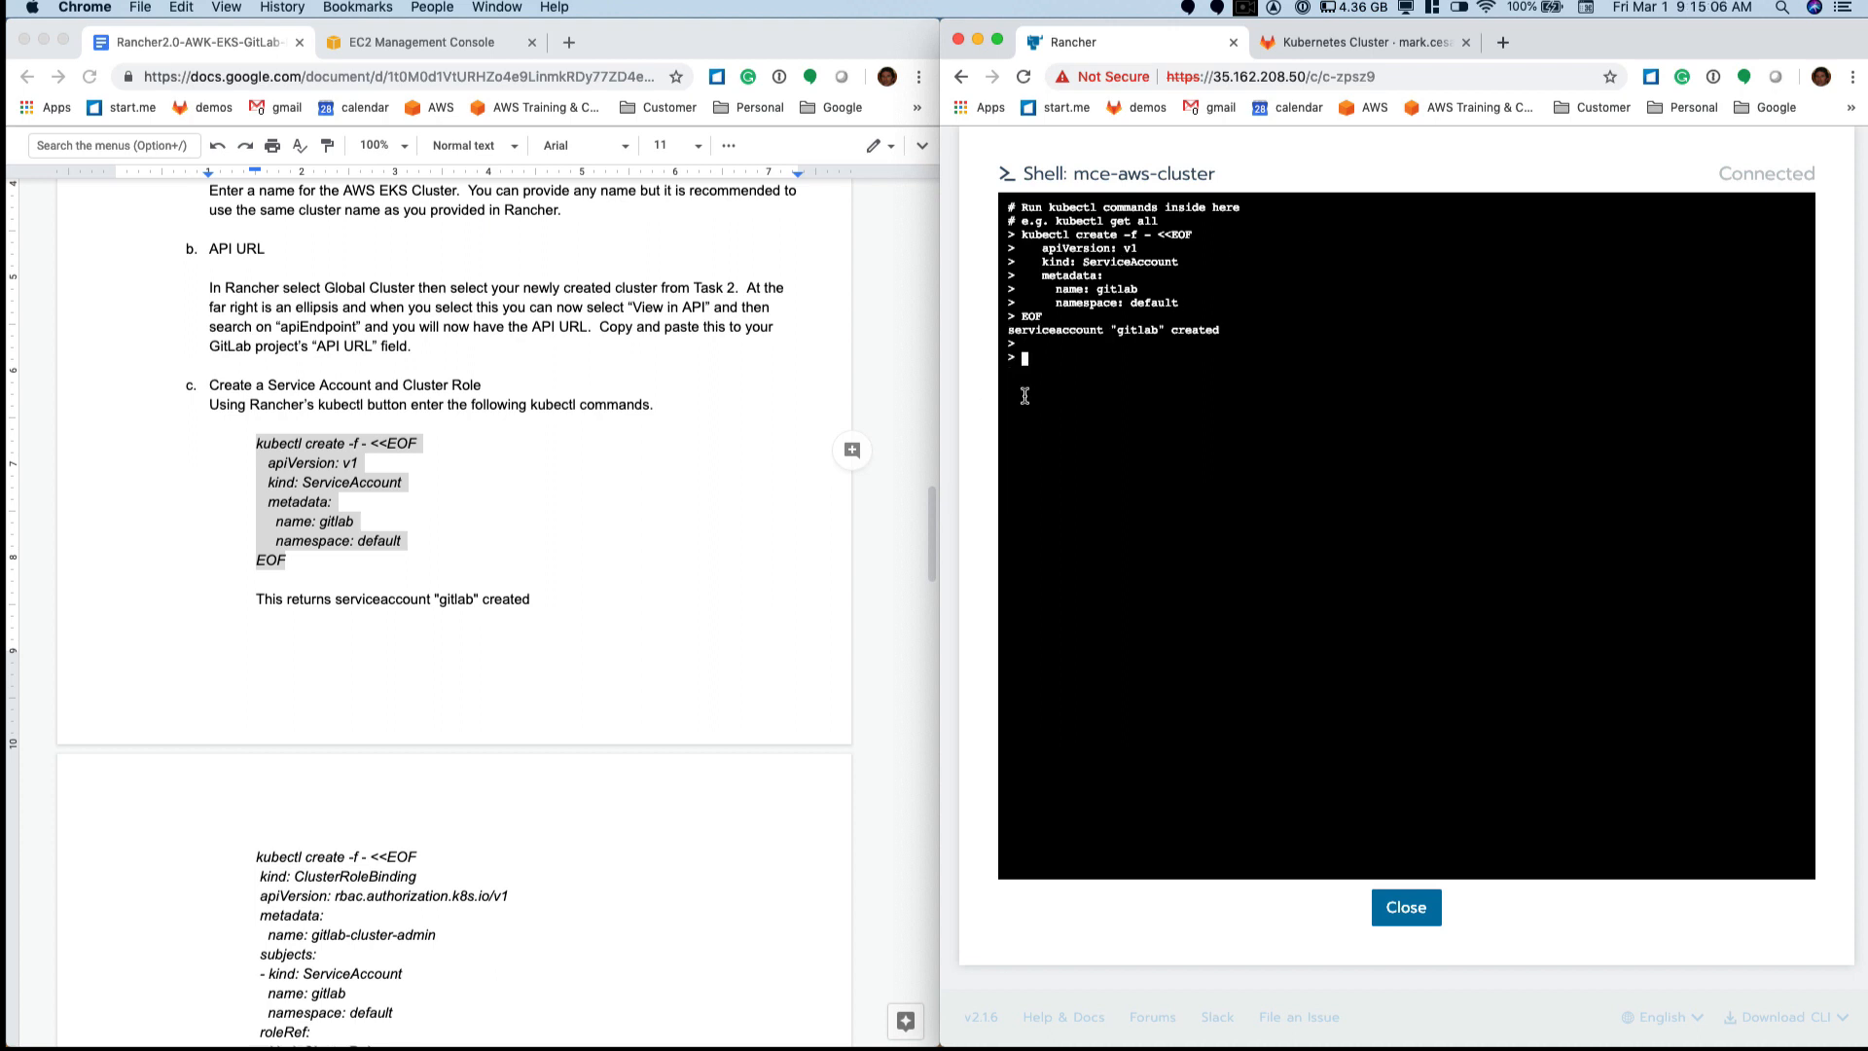
# Step: Copy the gitlab-cluster-admin ClusterRoleBinding command from the guide and run it in the shell
pyautogui.scroll(-1, 428, 550)
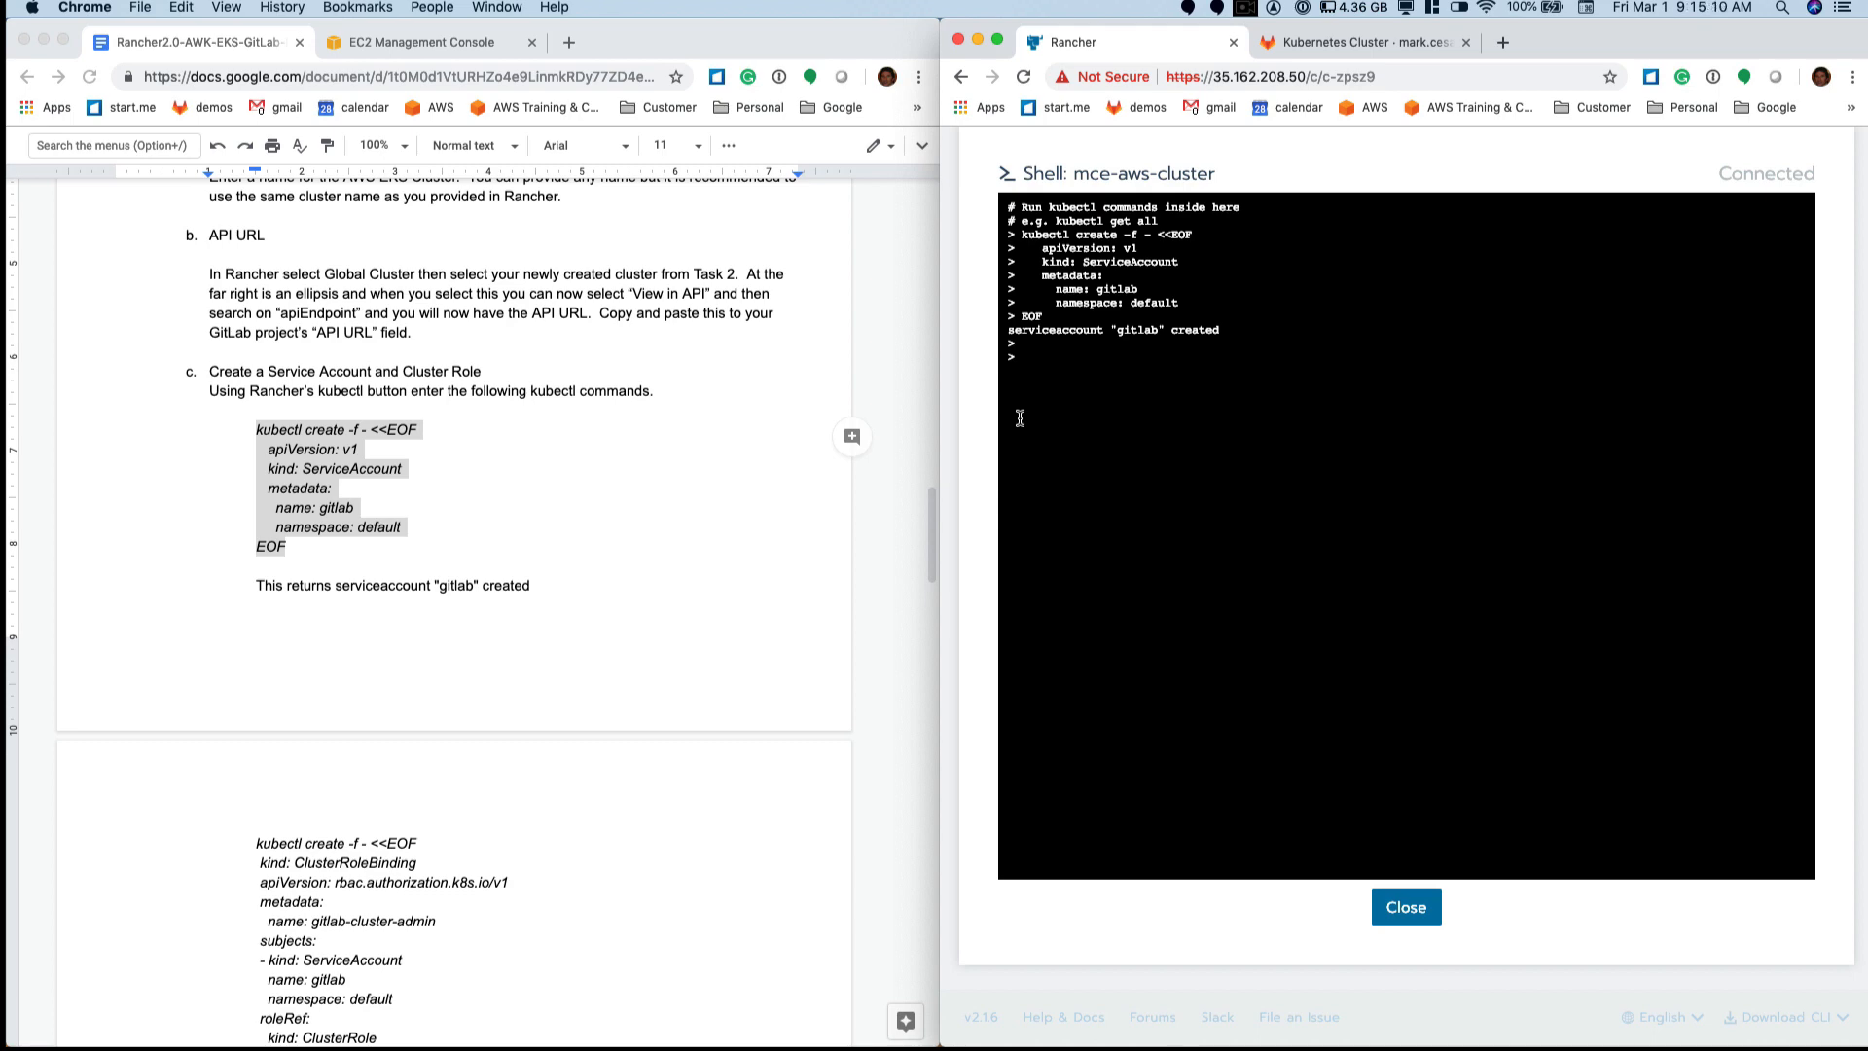
pyautogui.scroll(-10, 510, 726)
pyautogui.scroll(3, 483, 550)
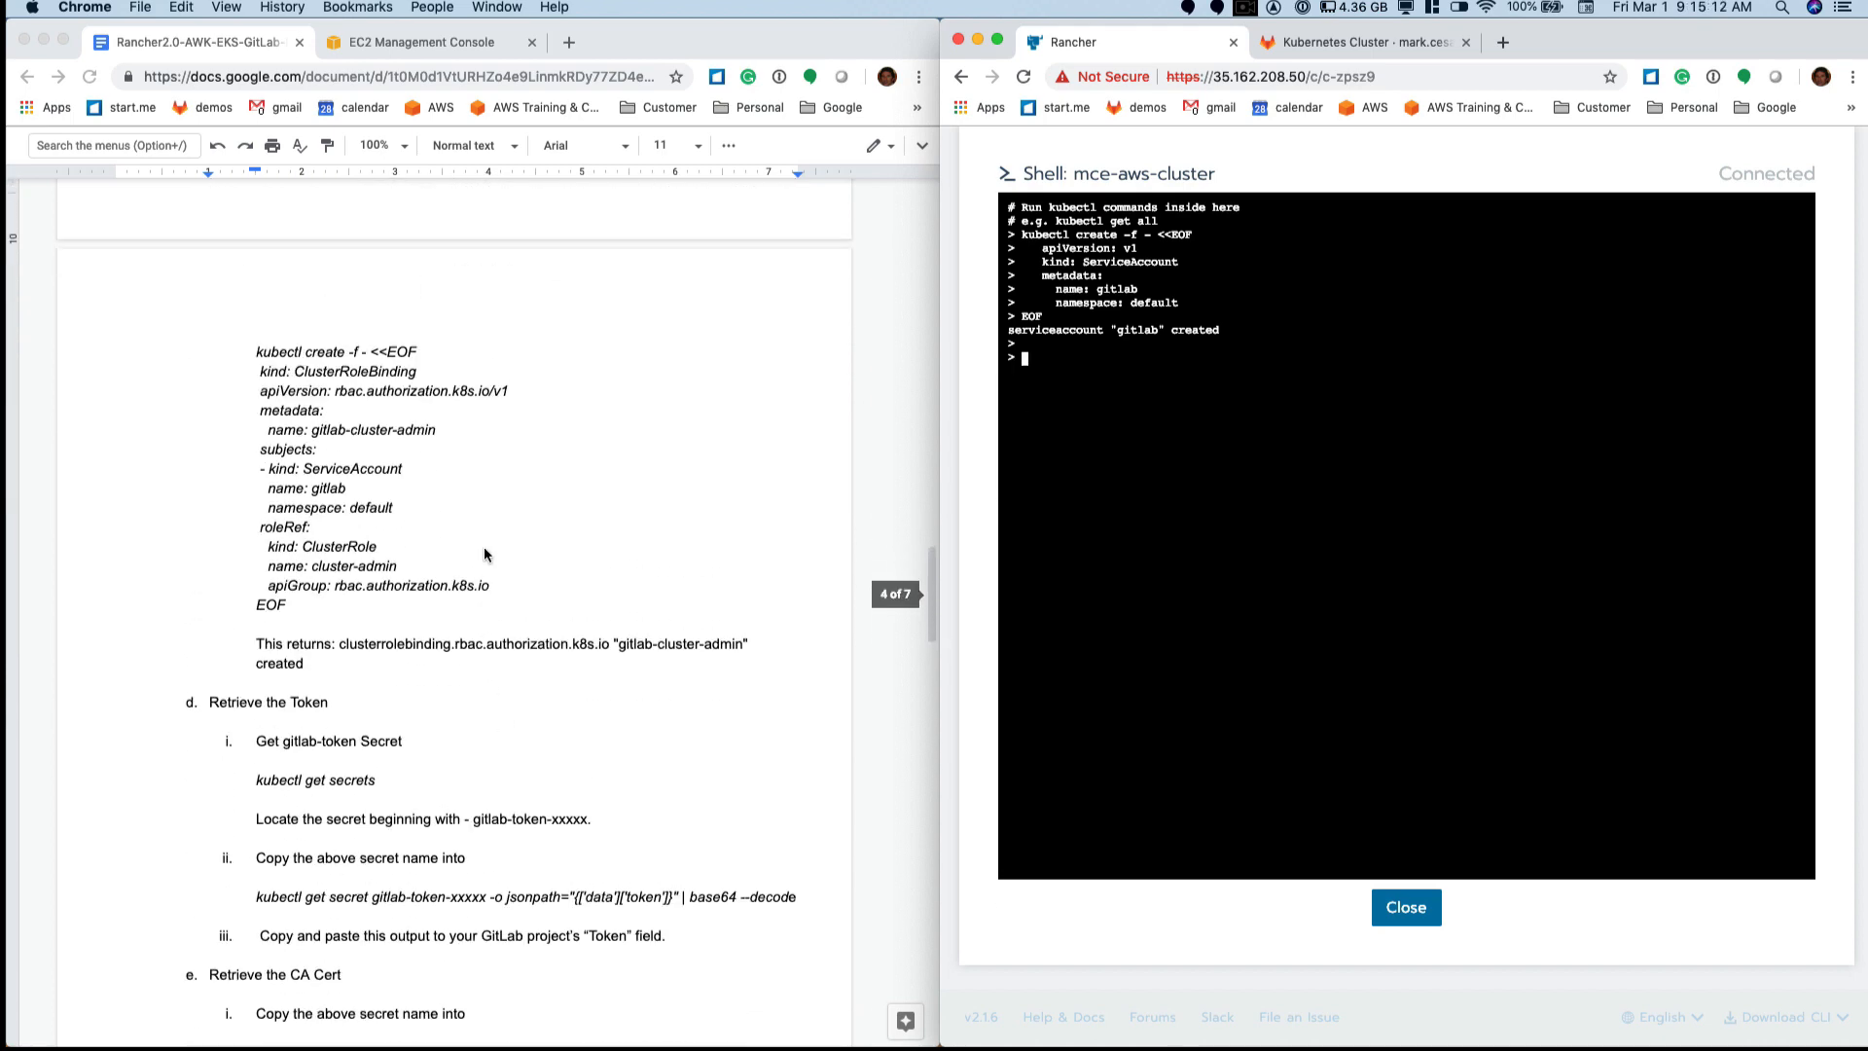
pyautogui.moveTo(253, 349); pyautogui.dragTo(302, 597)
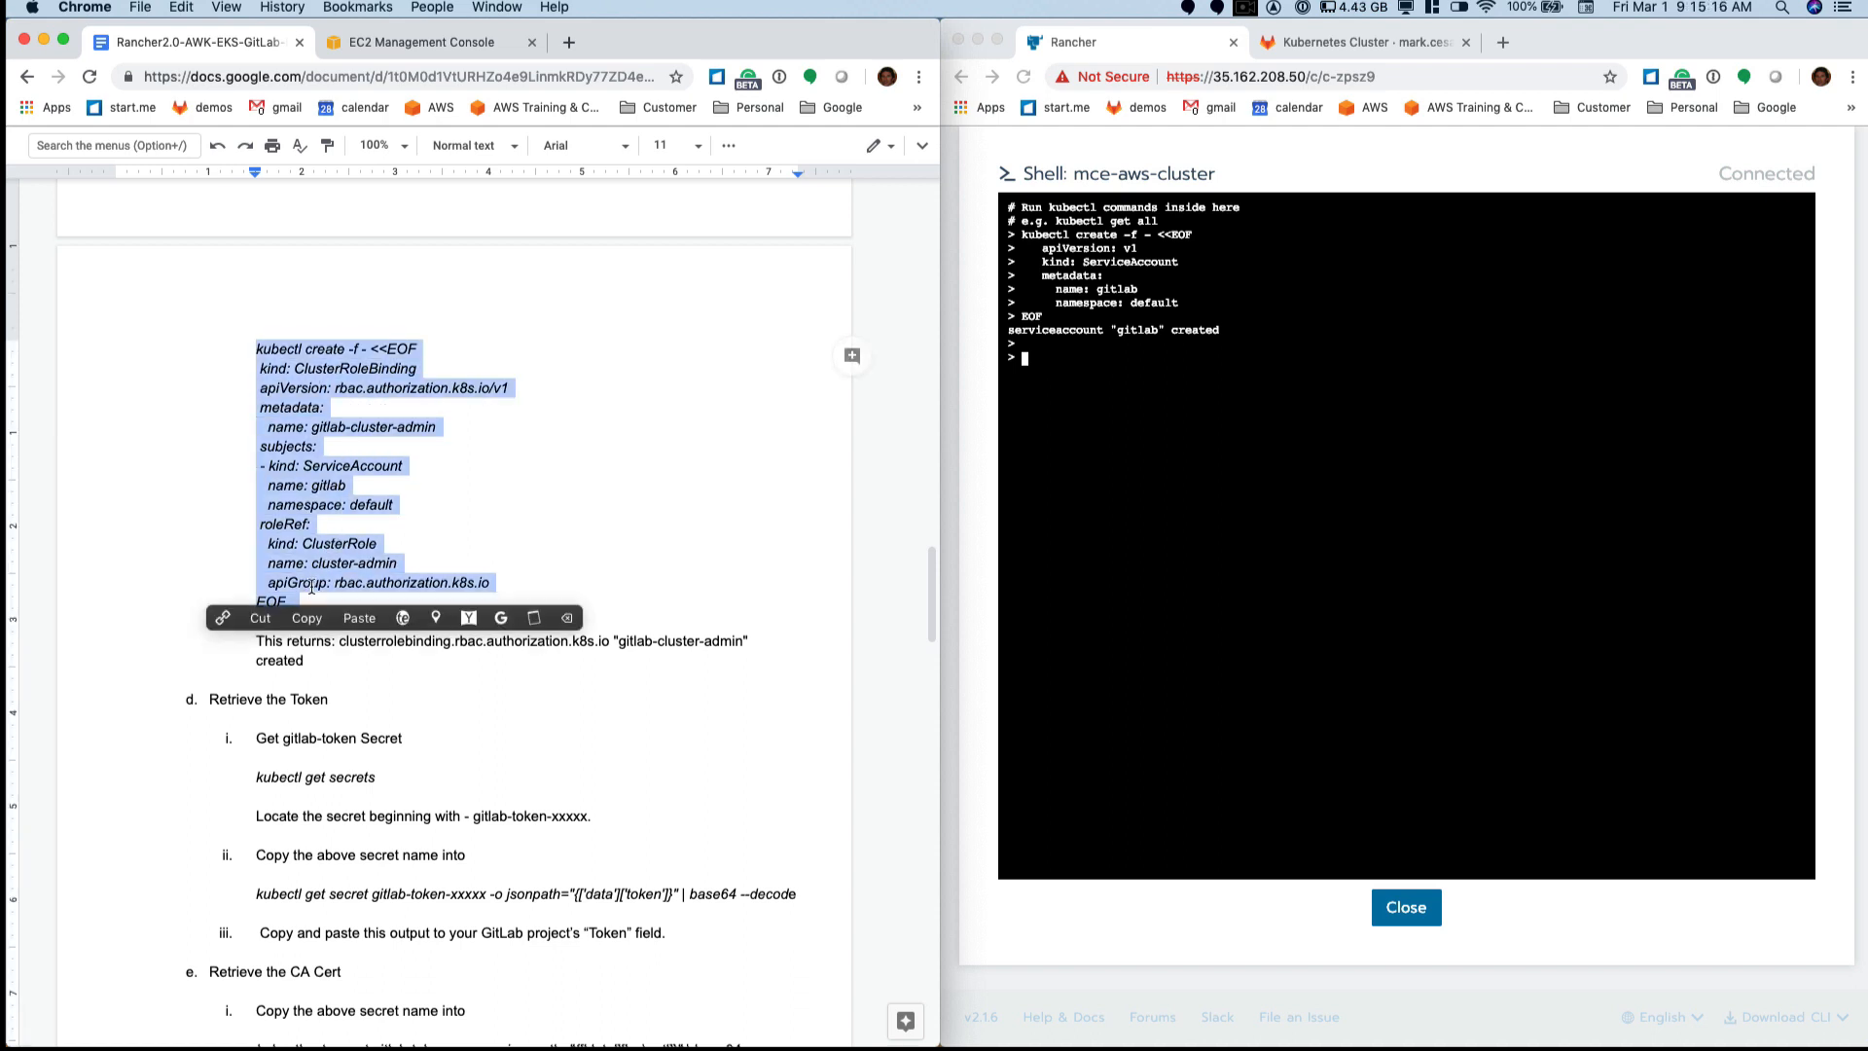
pyautogui.press('super+c')
pyautogui.click(1058, 389)
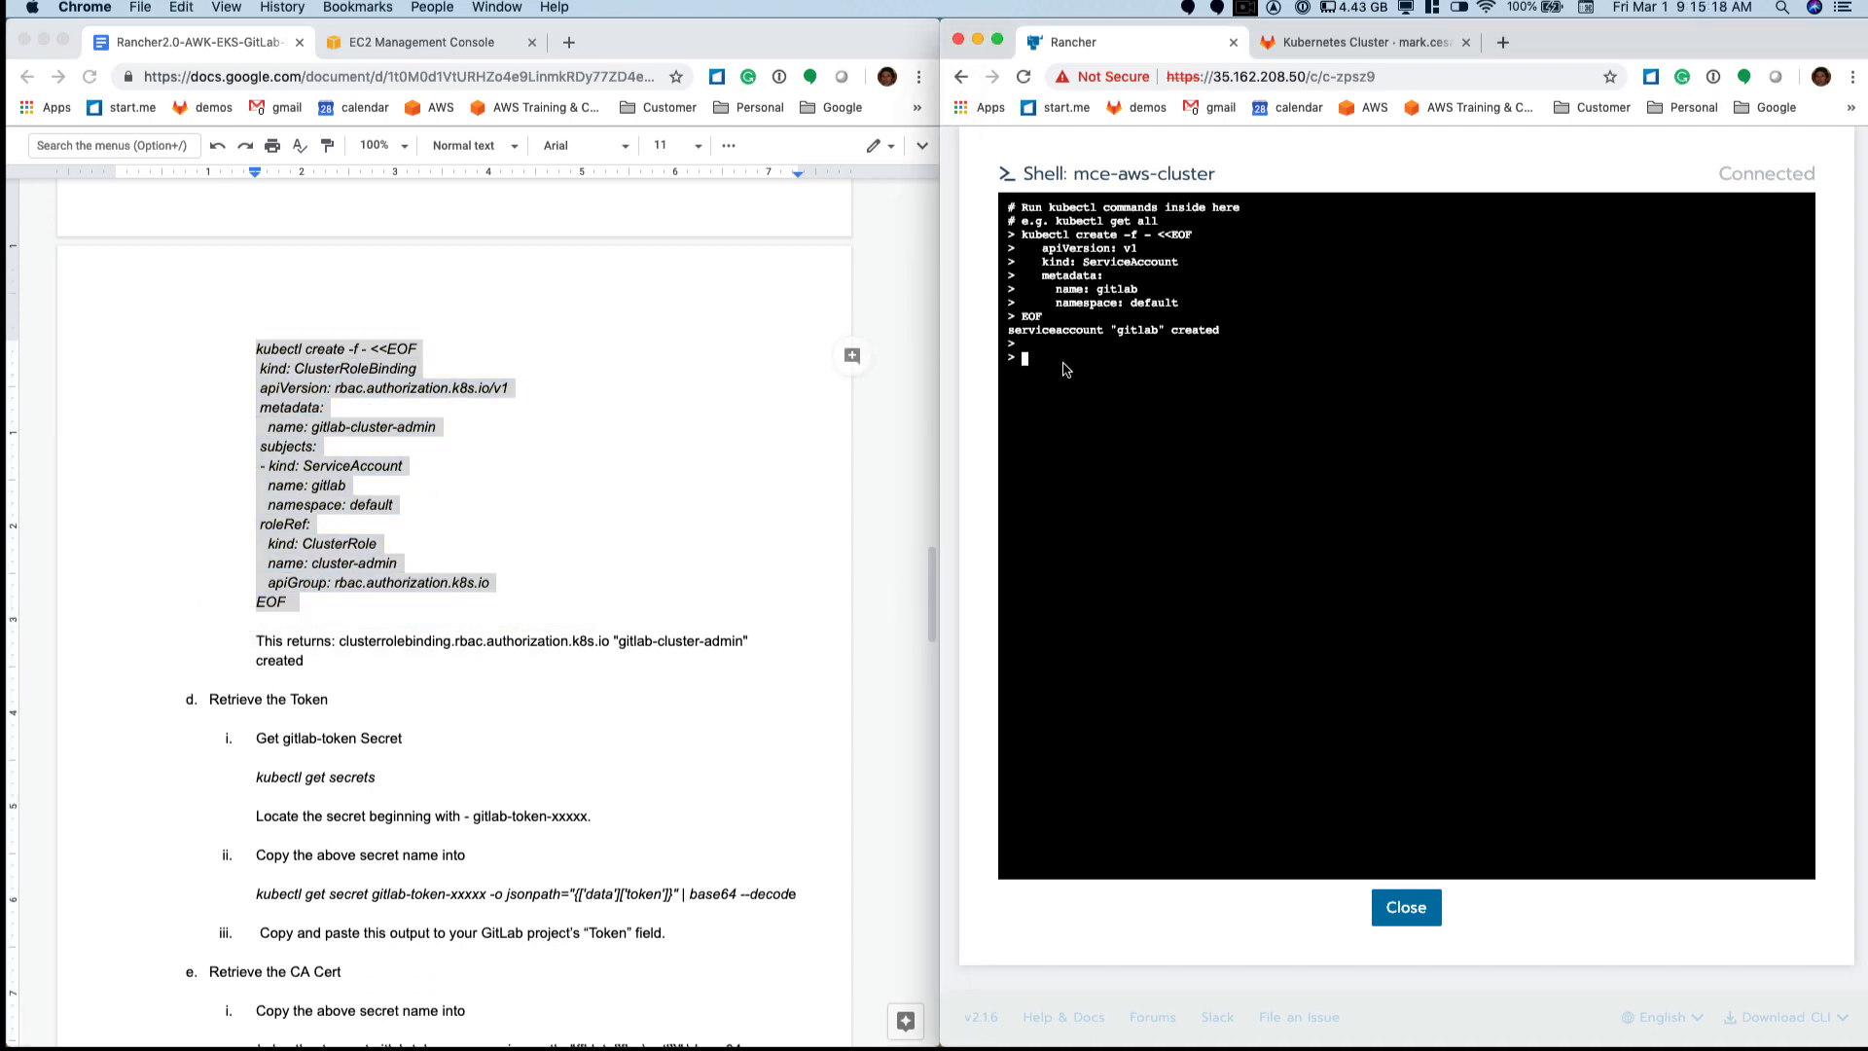
pyautogui.press('super+v')
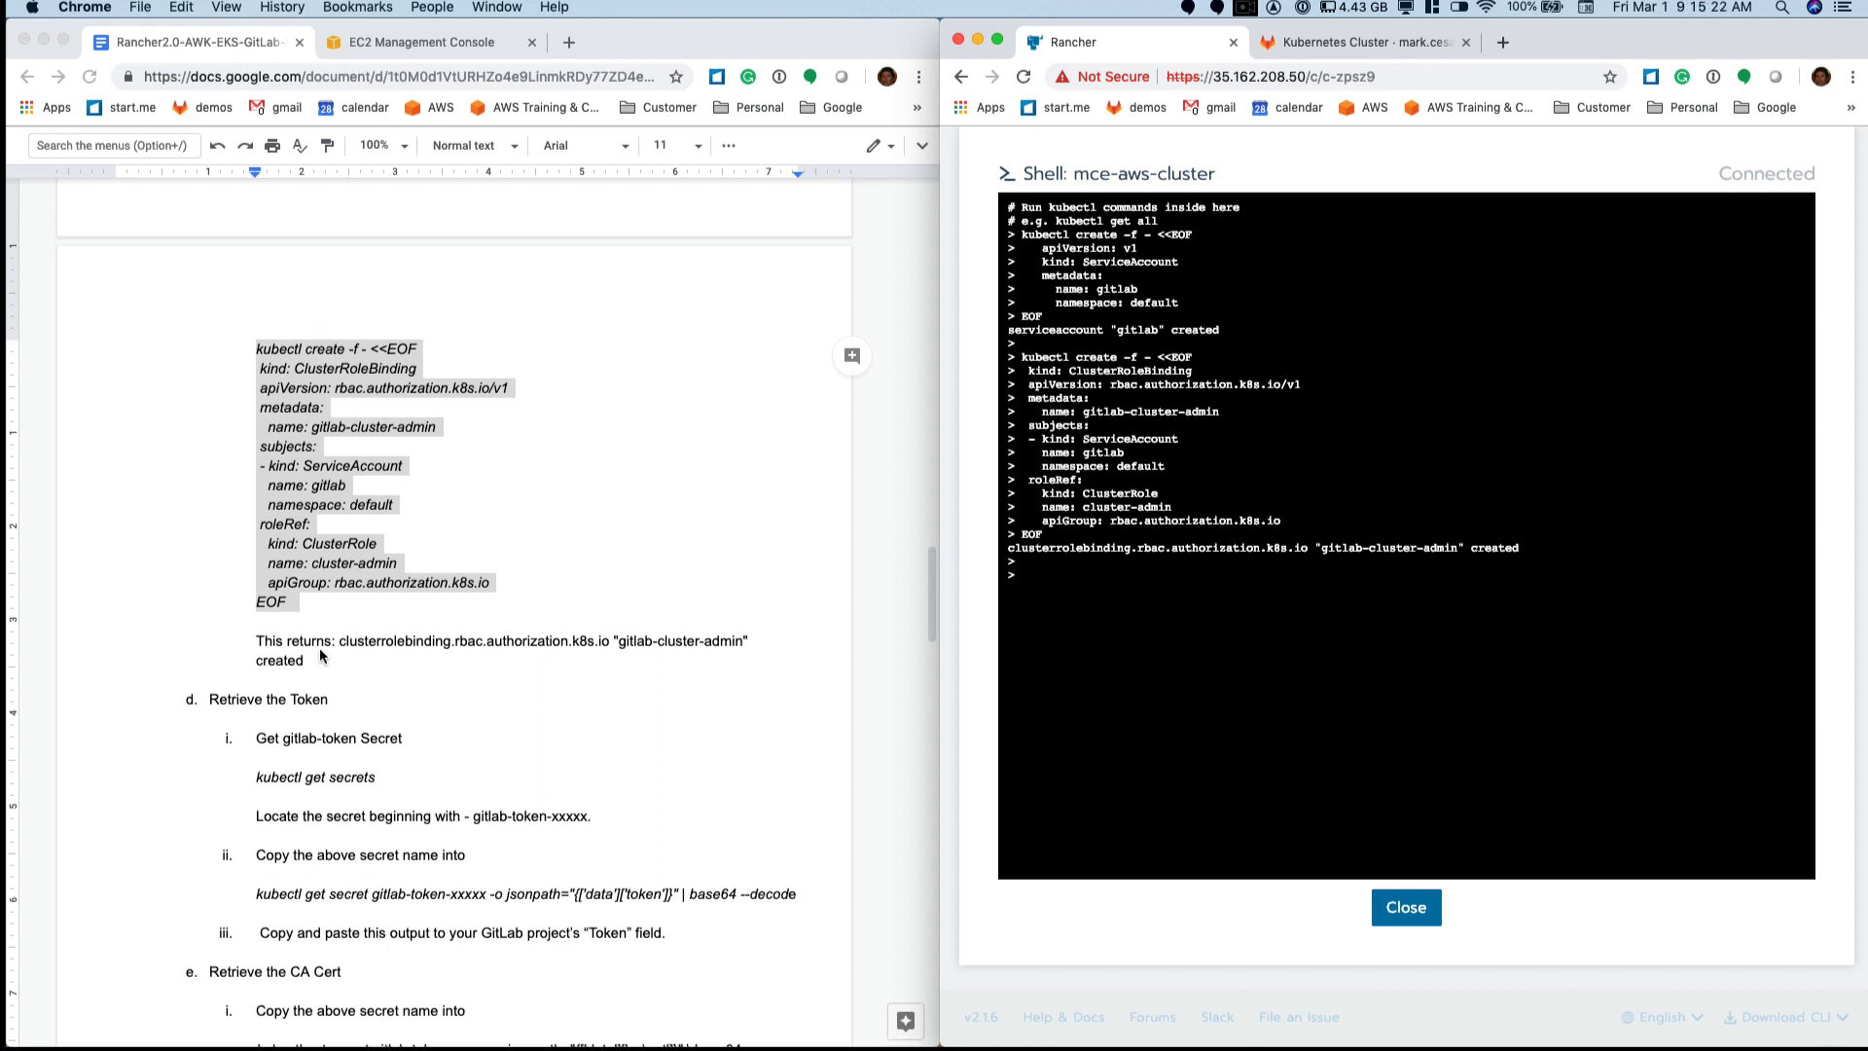
pyautogui.scroll(-3, 270, 645)
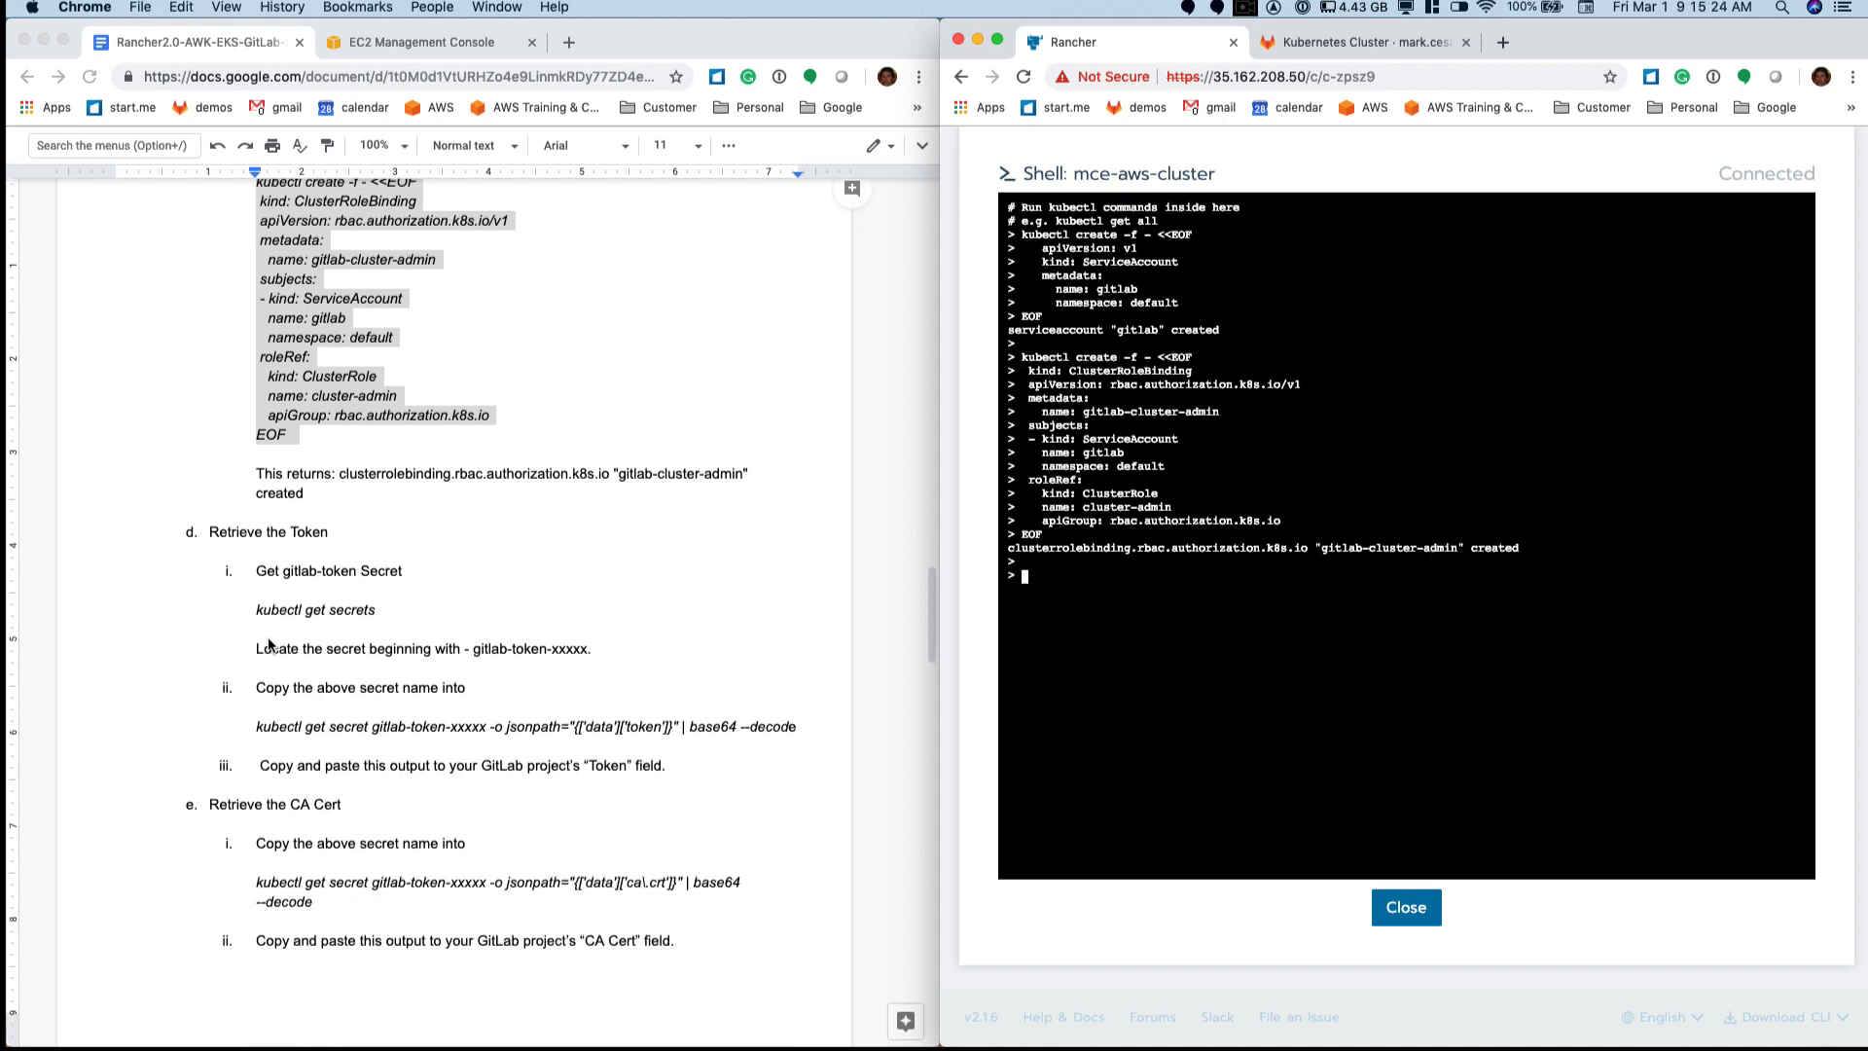
# Step: Run 'kubectl get secrets' from the guide in the Rancher kubectl shell
pyautogui.click(261, 609)
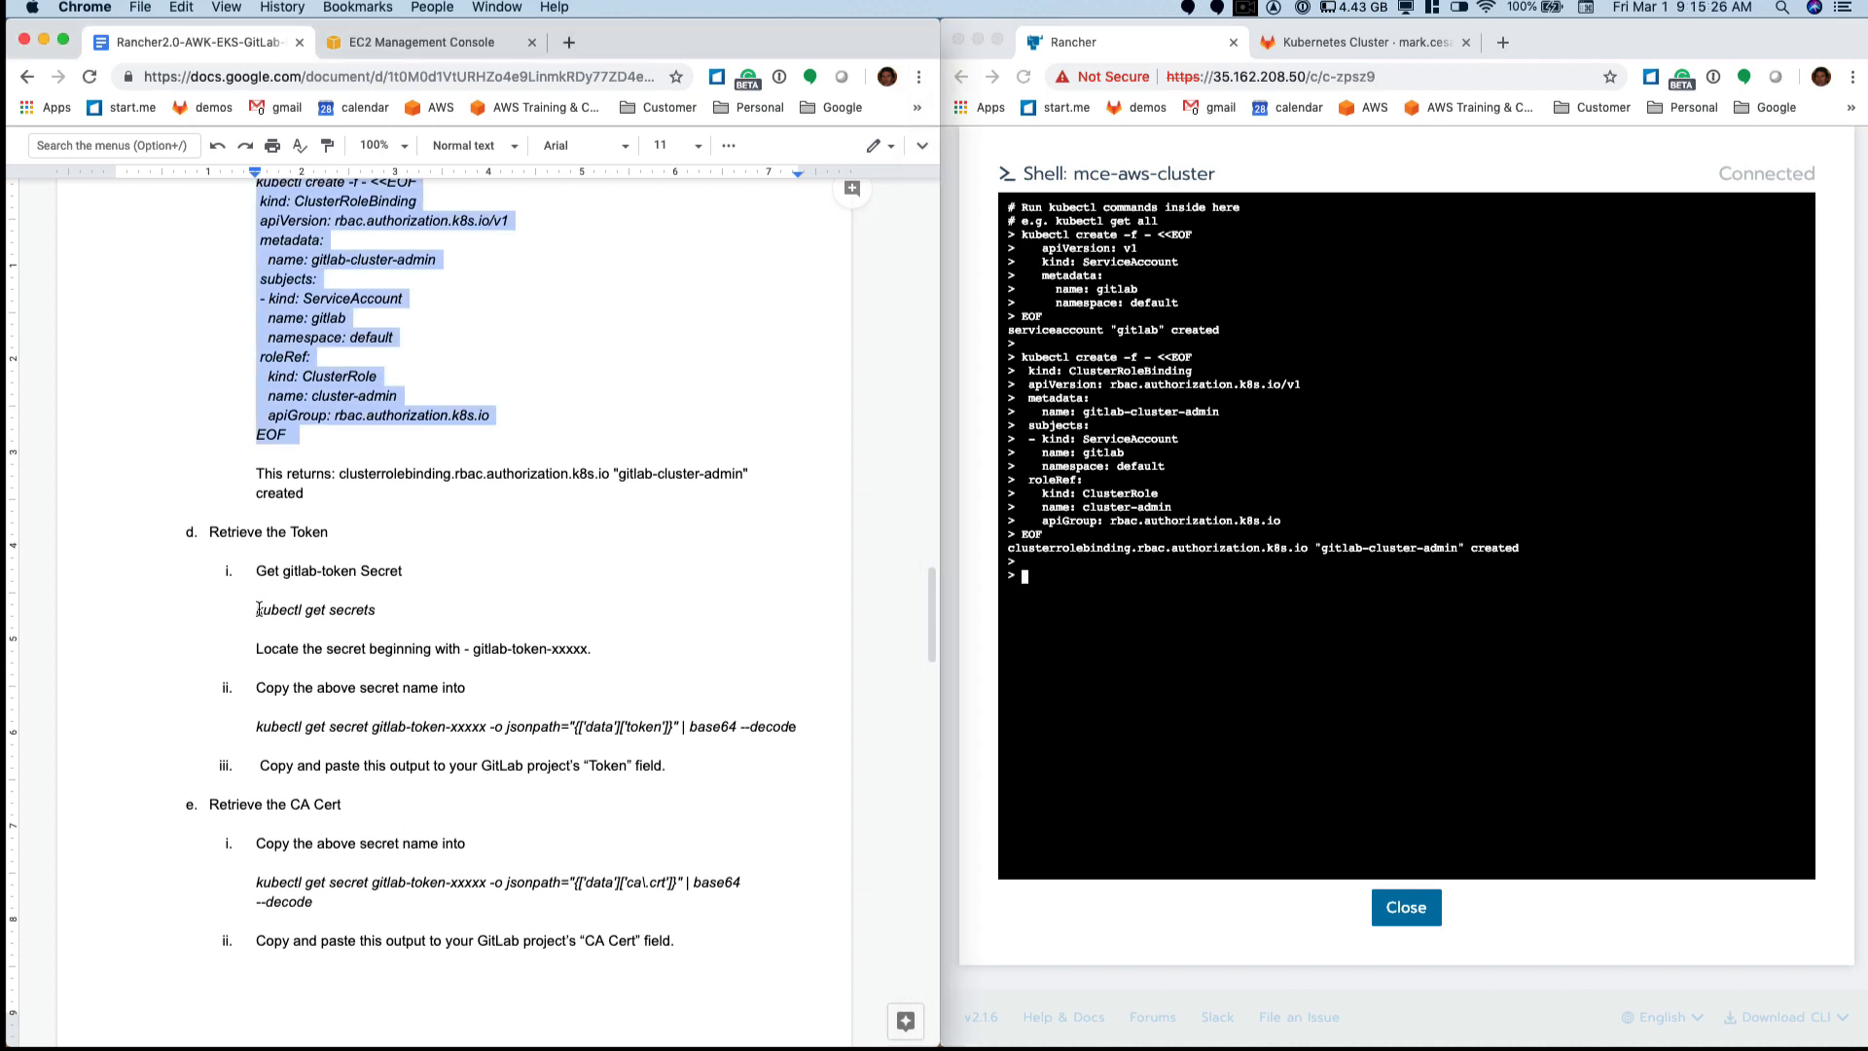
pyautogui.moveTo(257, 609); pyautogui.dragTo(376, 610)
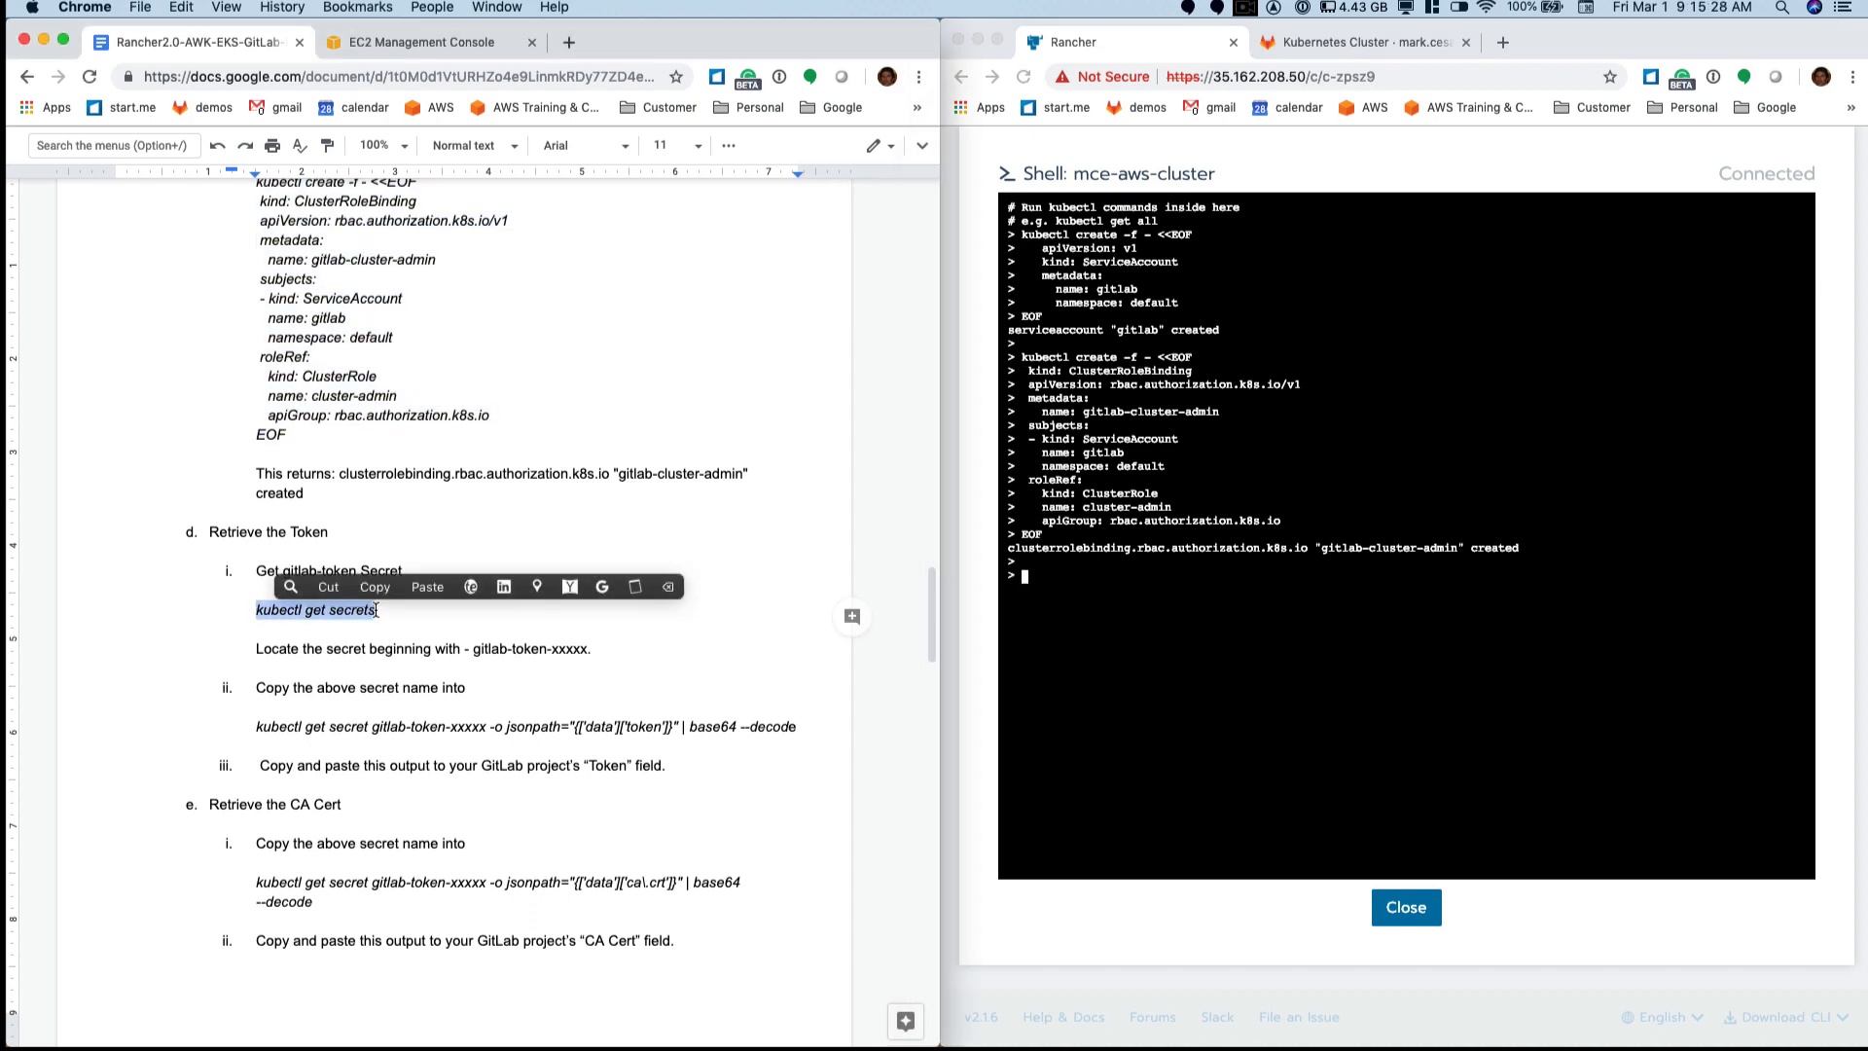
pyautogui.press('super+c')
pyautogui.click(1068, 574)
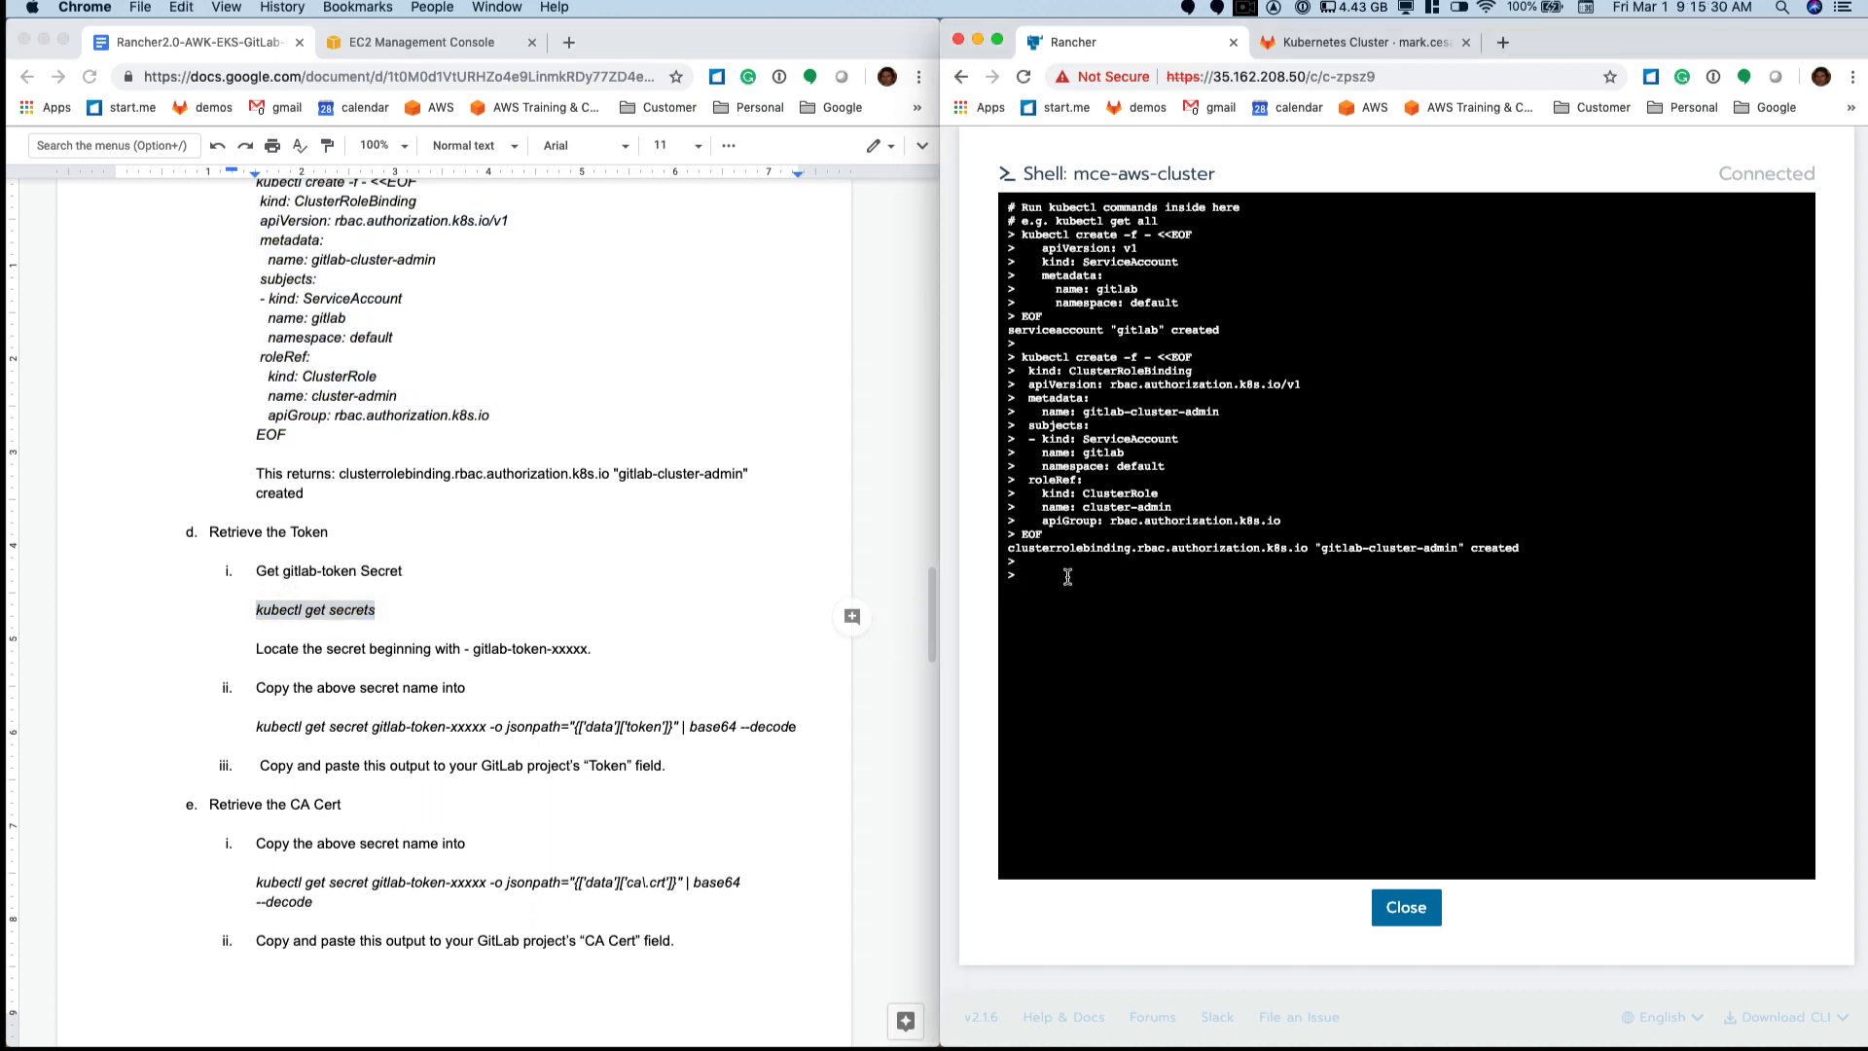
pyautogui.press('super+v')
pyautogui.press('Return')
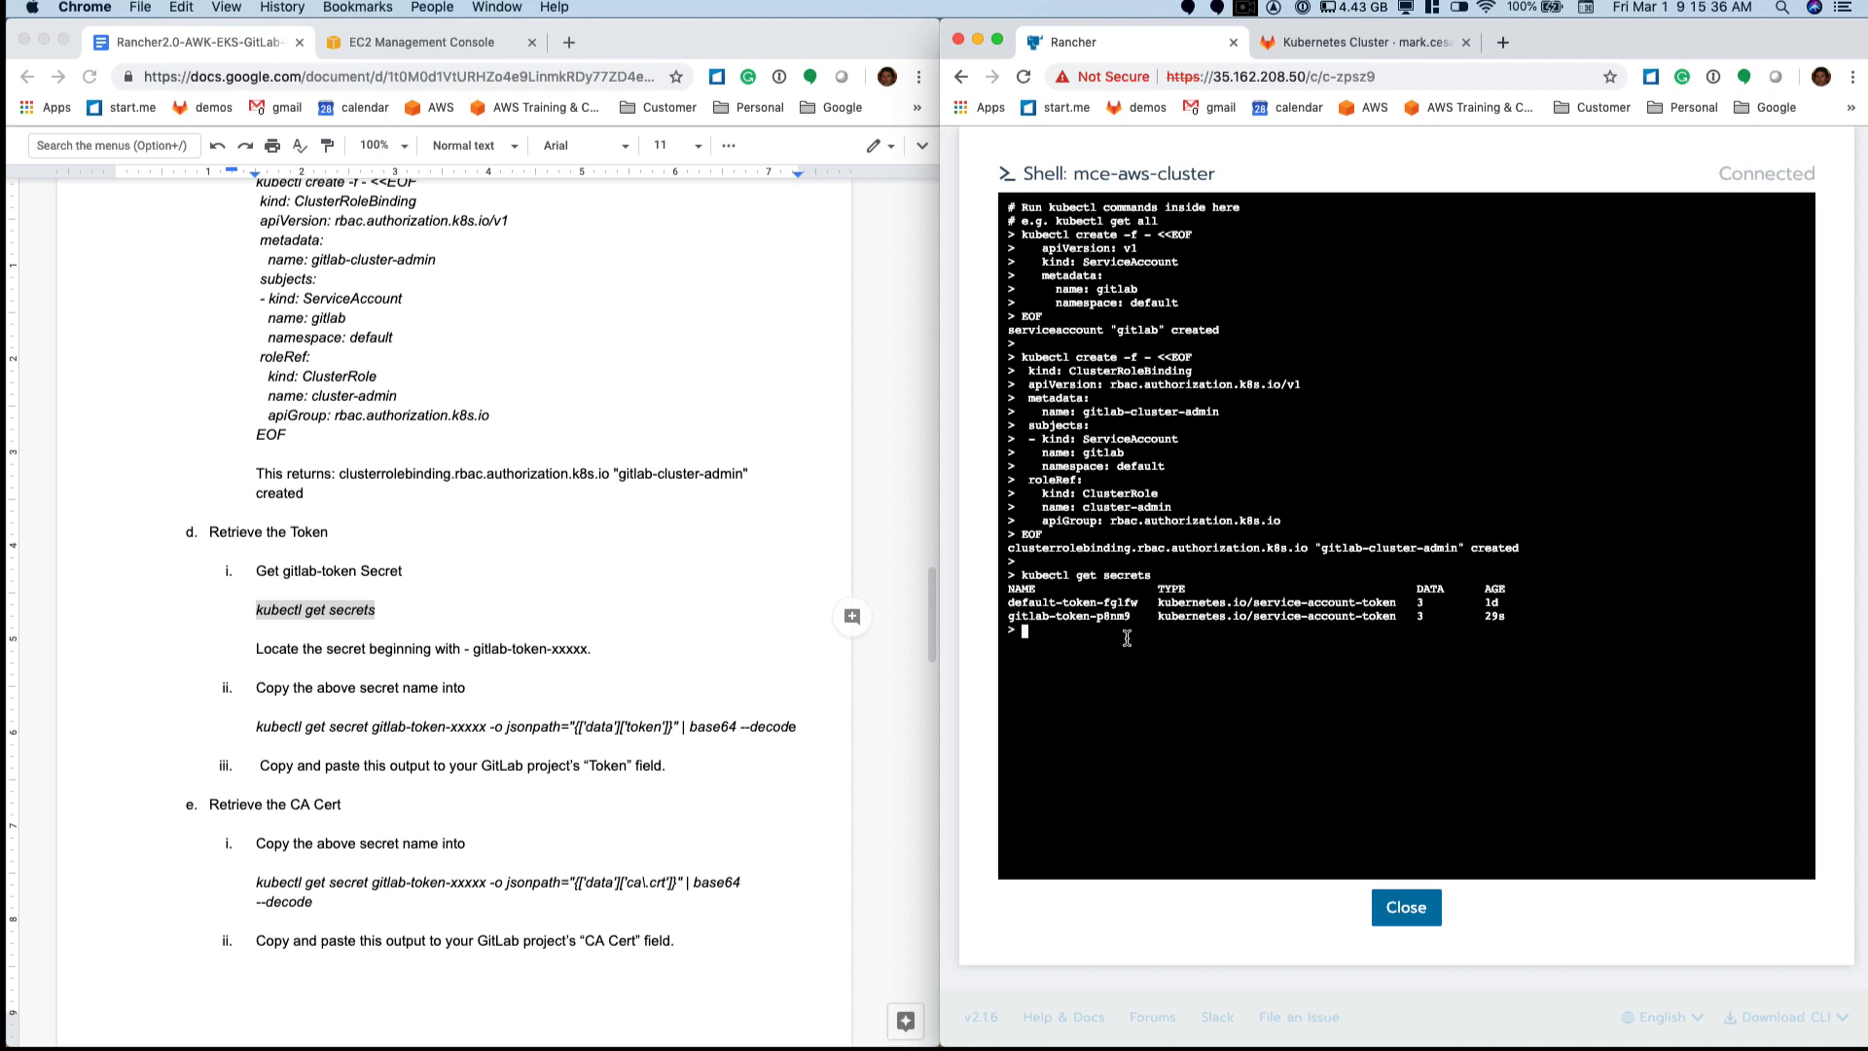
# Step: Copy the gitlab-token secret name from the command output
pyautogui.moveTo(1132, 619); pyautogui.dragTo(1009, 621)
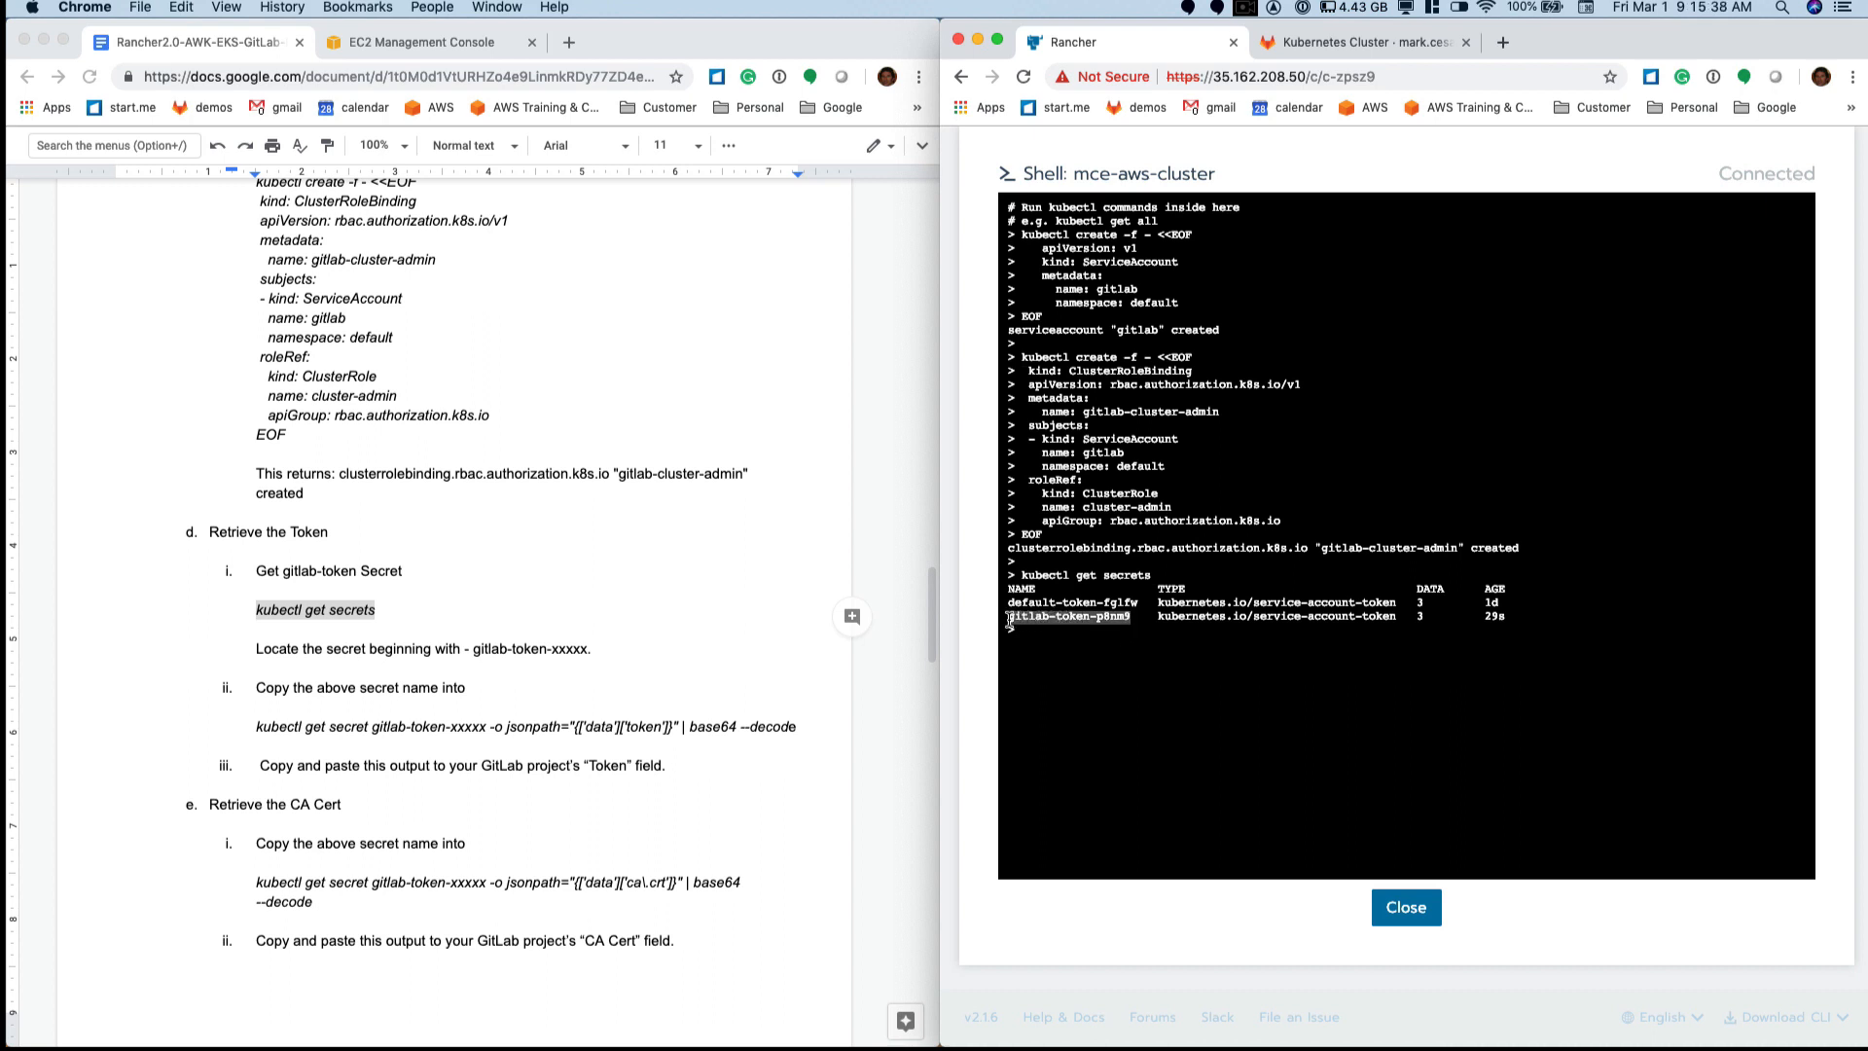
pyautogui.rightClick(1086, 623)
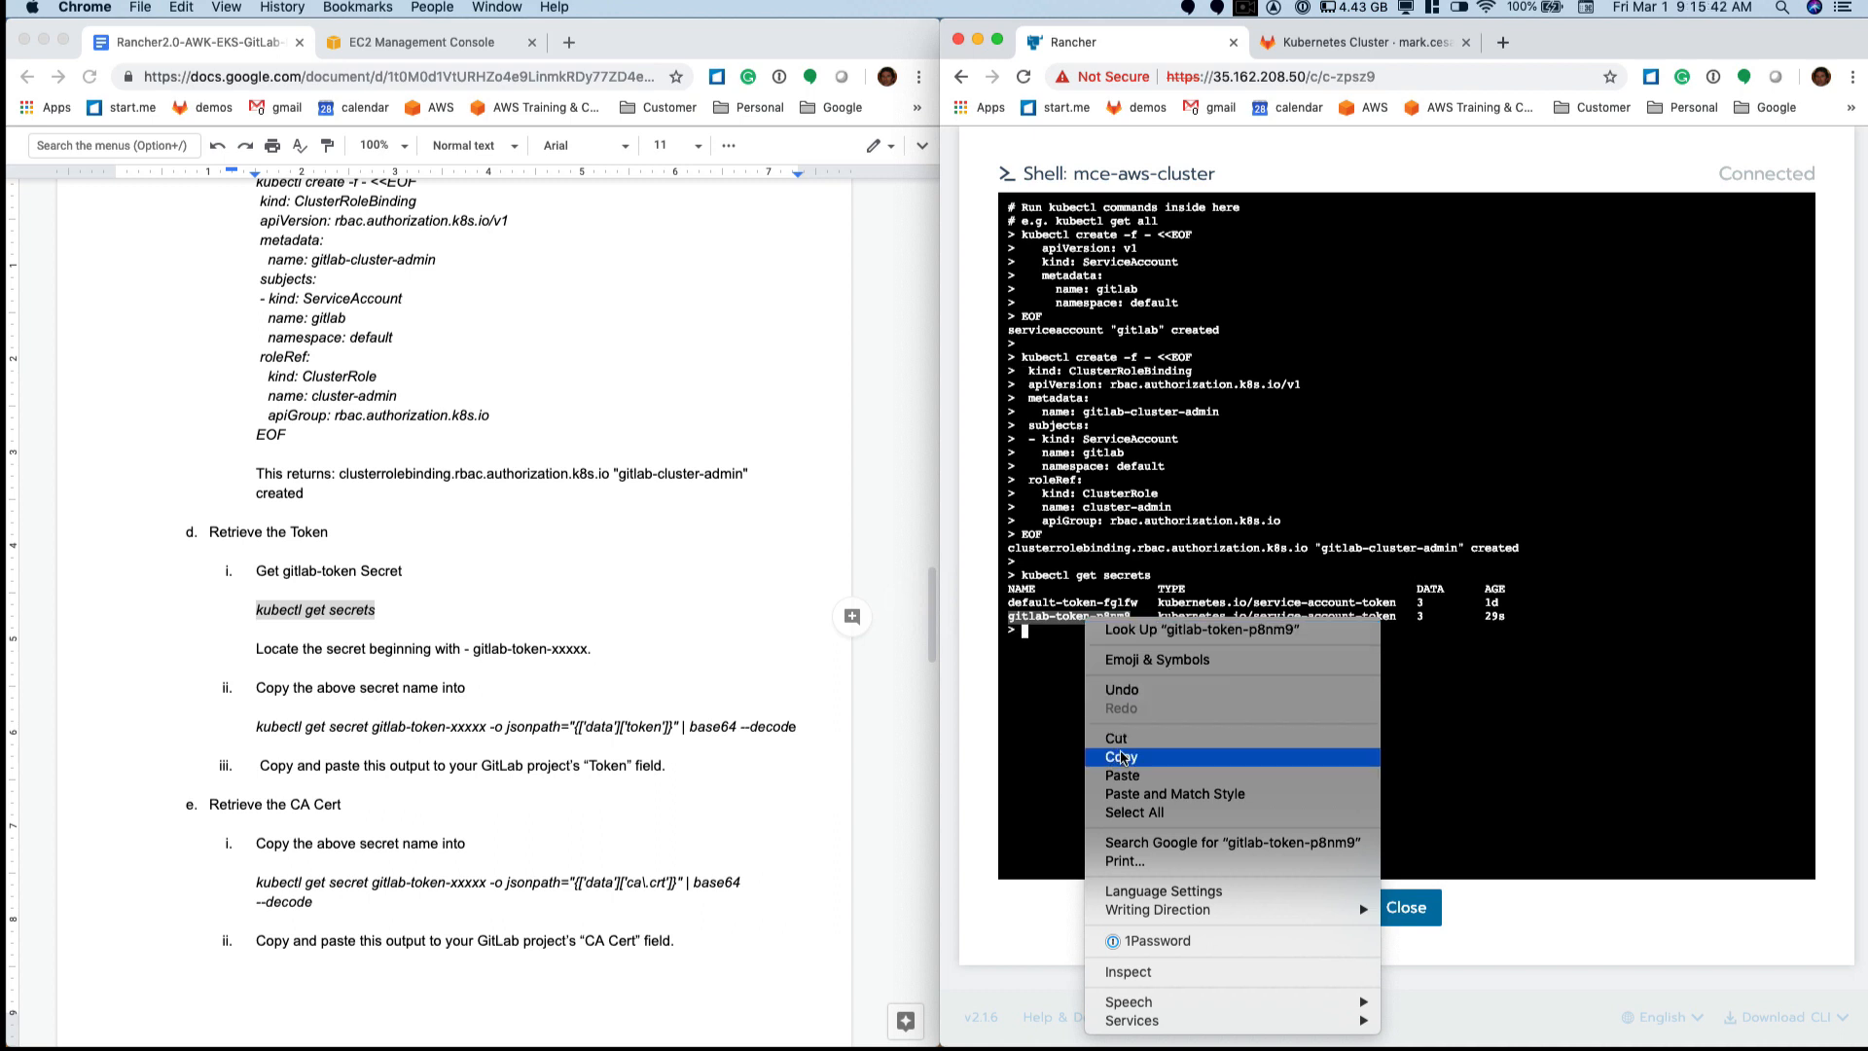
pyautogui.click(1122, 757)
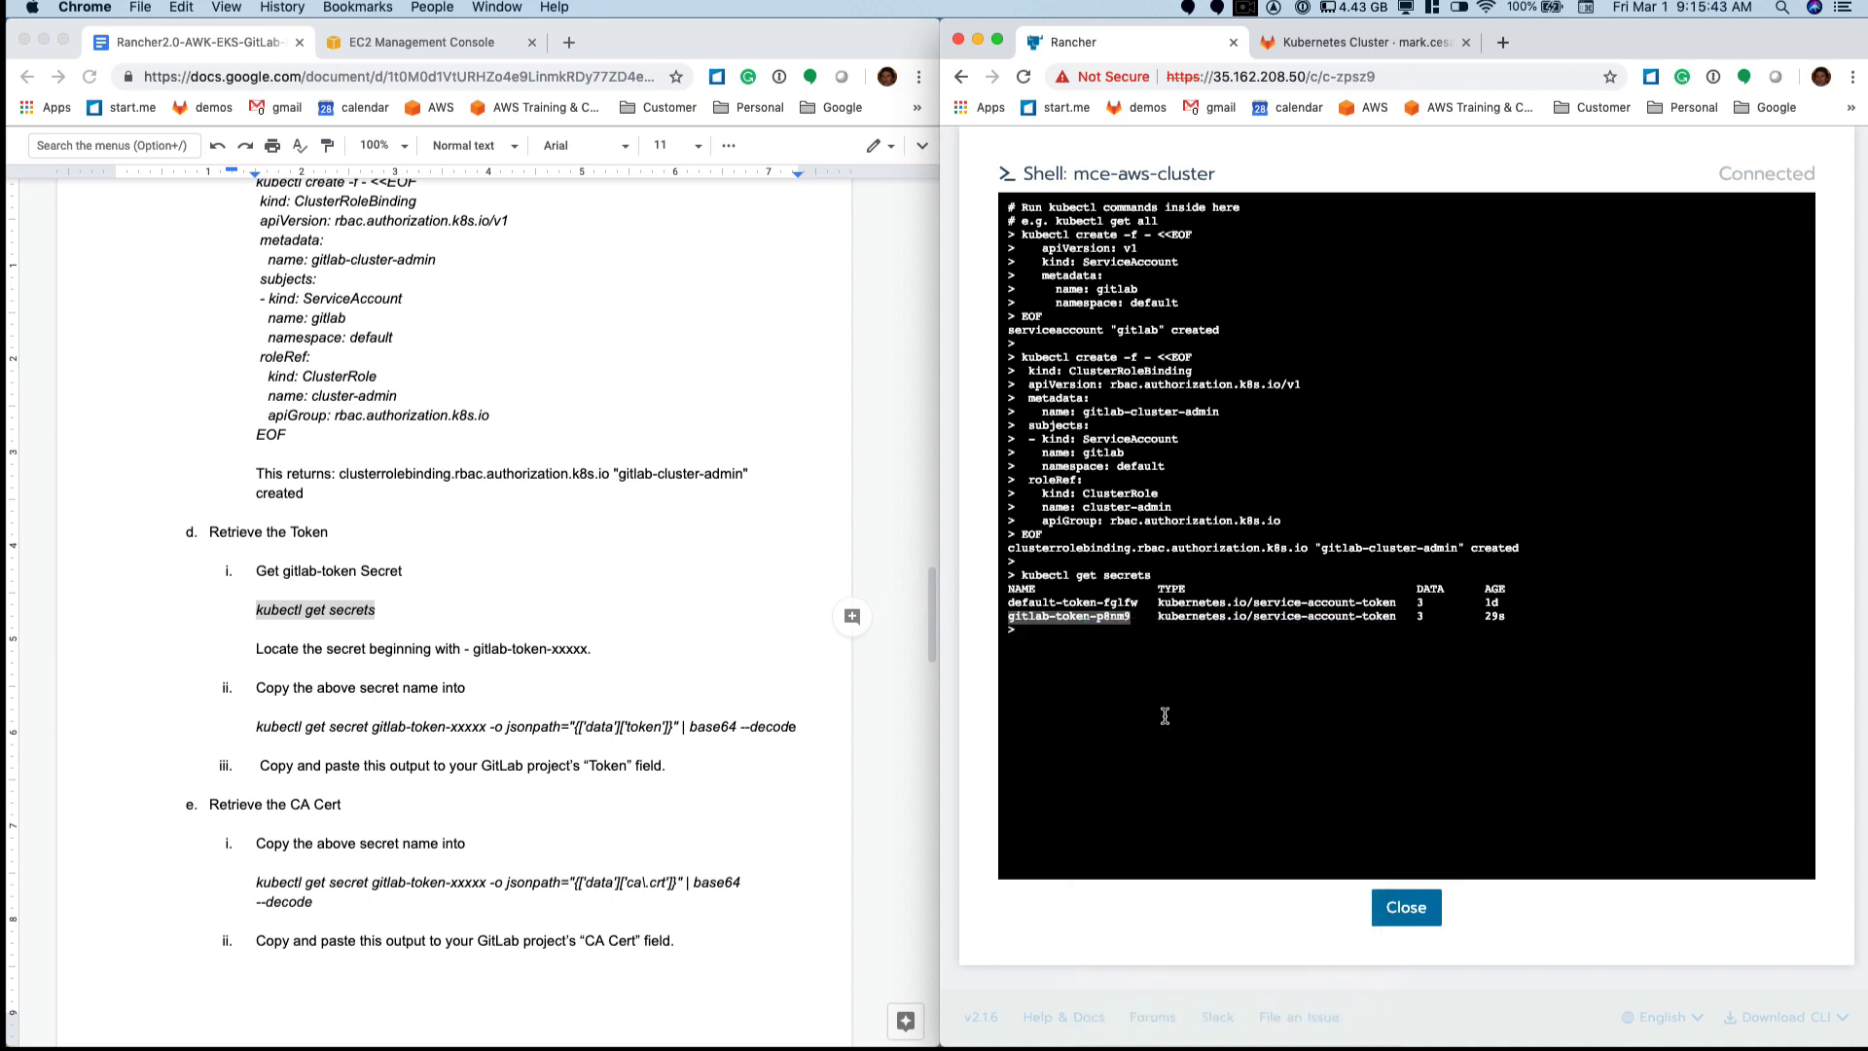
# Step: Copy the guide's full token retrieval command
pyautogui.click(545, 681)
pyautogui.scroll(-1, 501, 692)
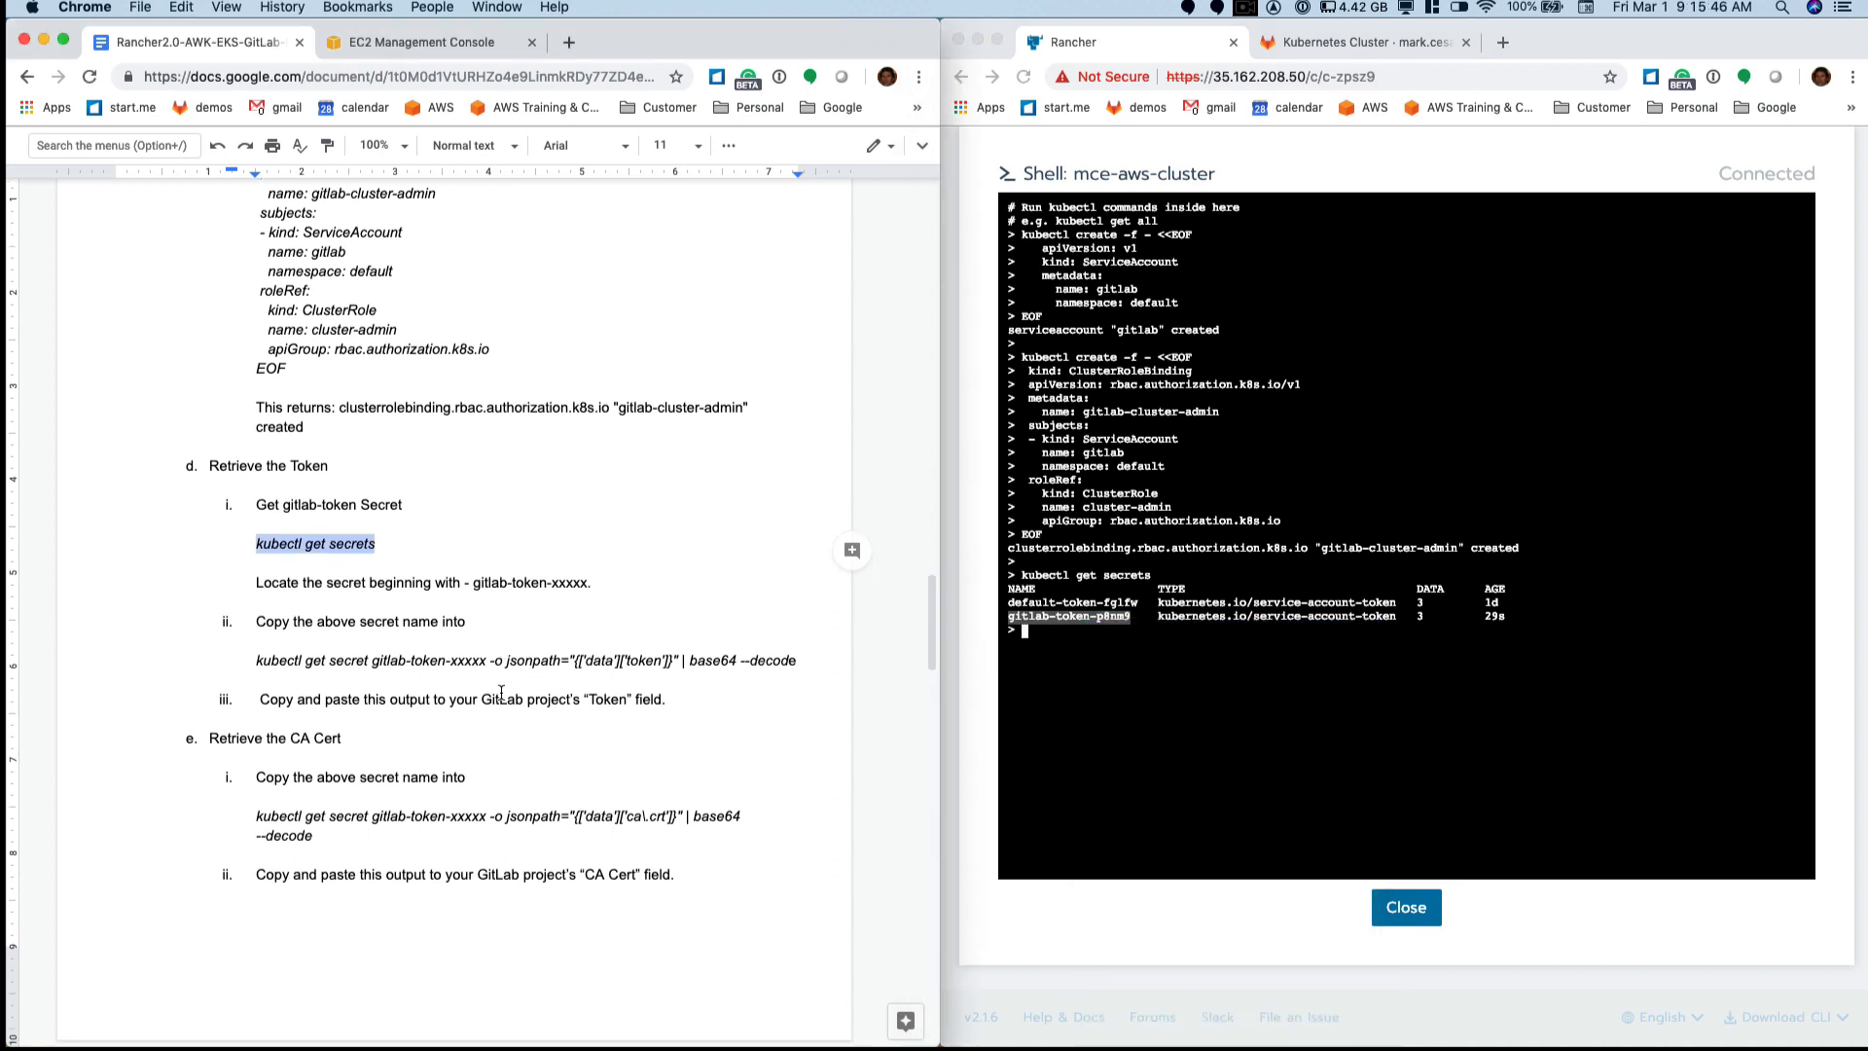
pyautogui.moveTo(372, 660); pyautogui.dragTo(488, 663)
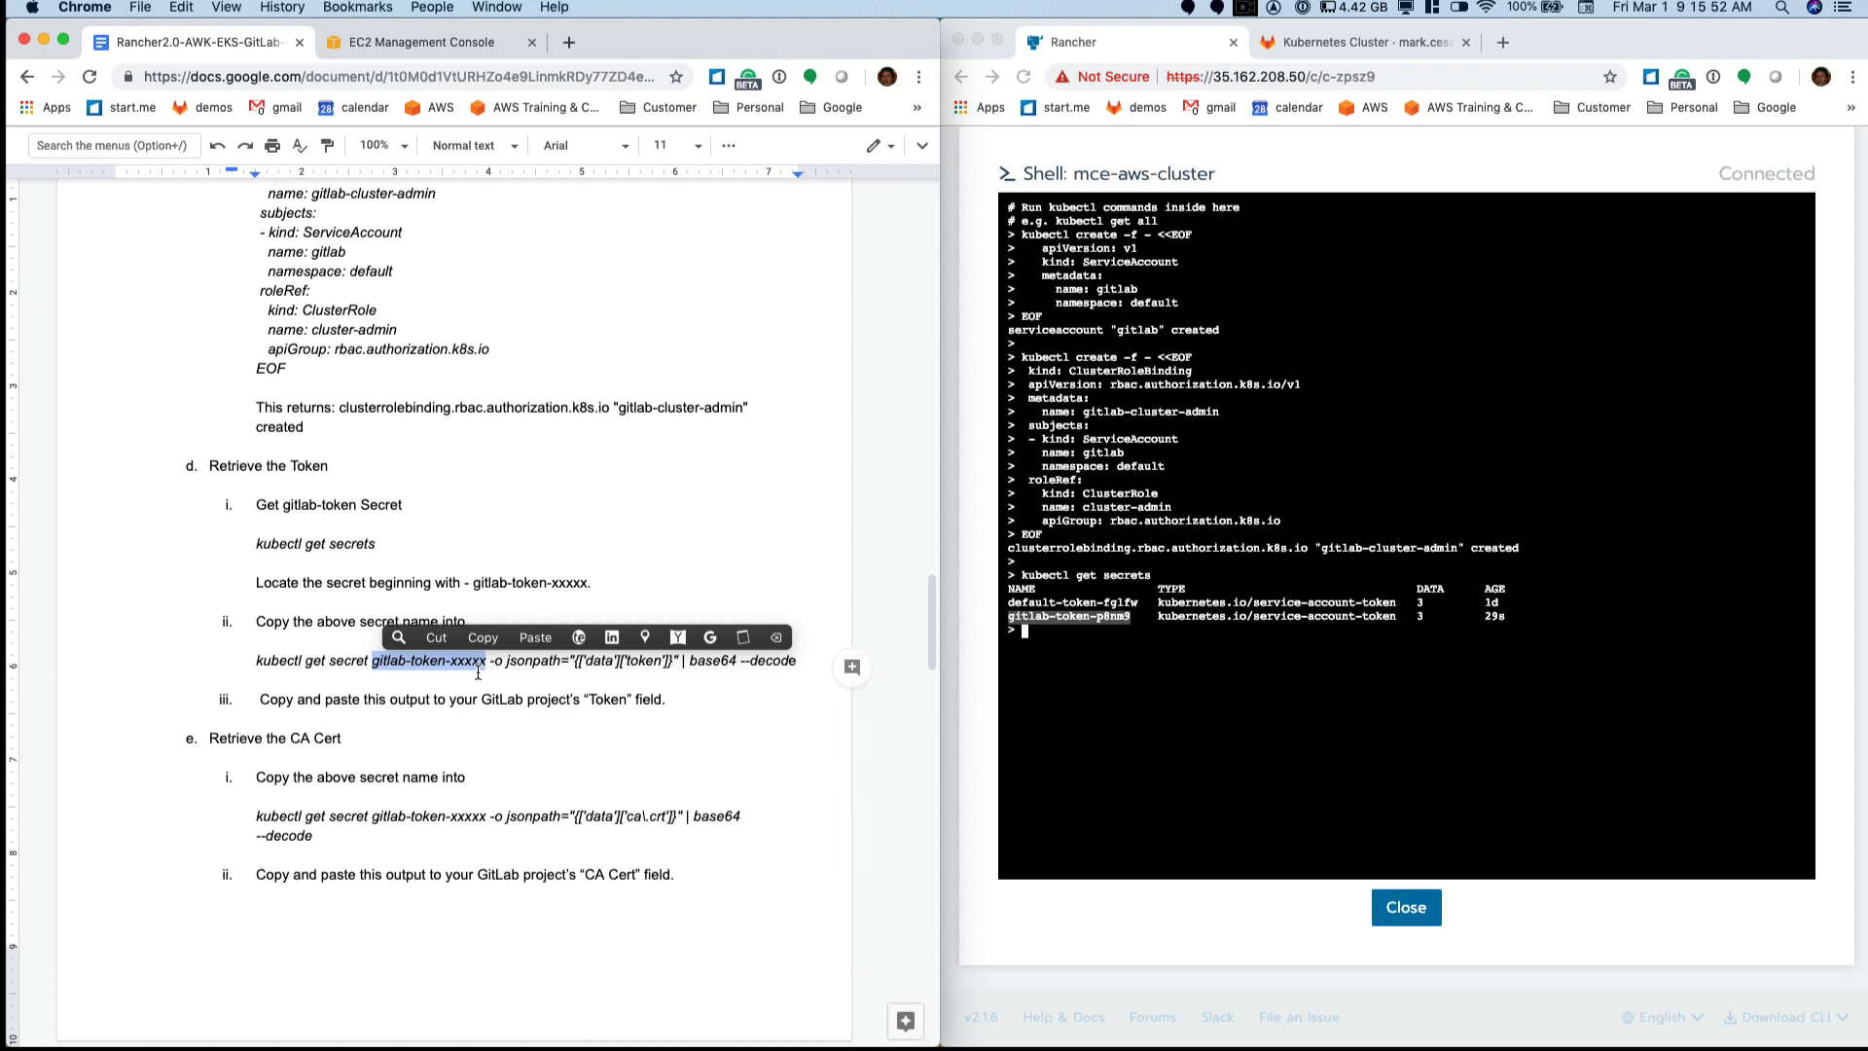
pyautogui.click(478, 669)
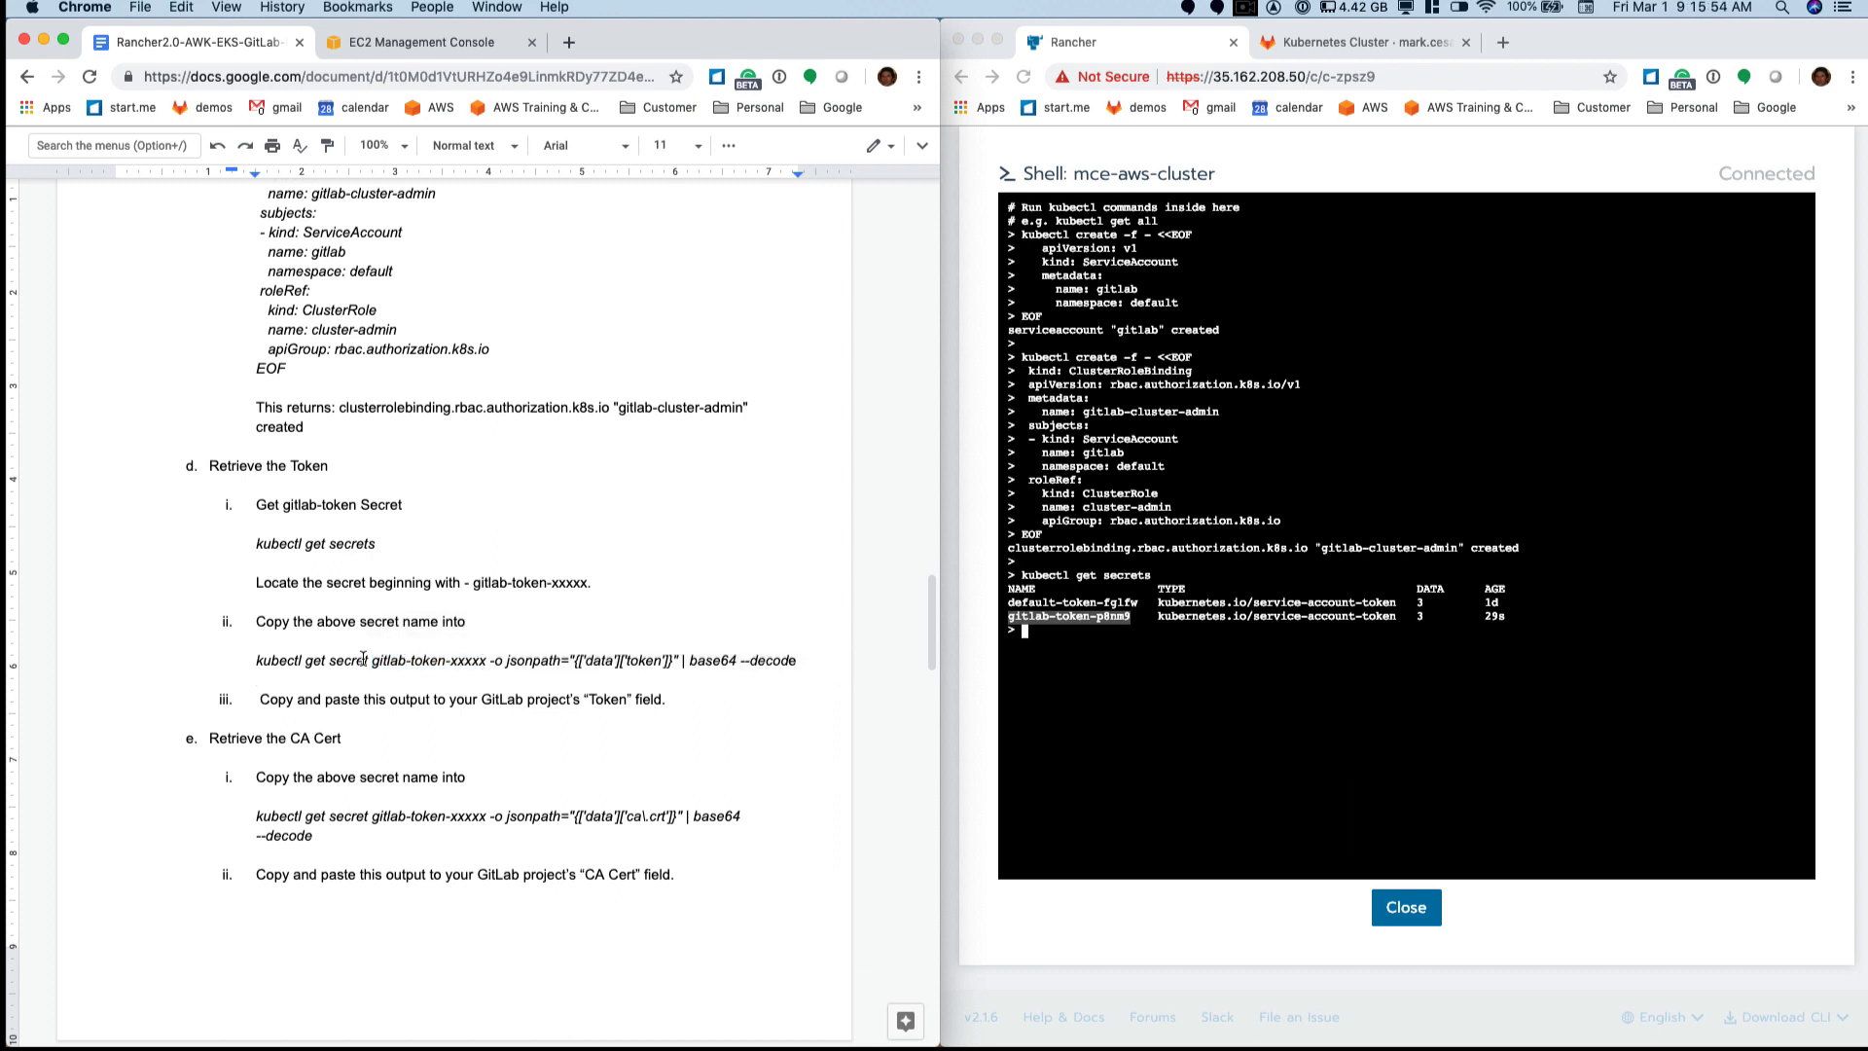
pyautogui.moveTo(256, 664); pyautogui.dragTo(797, 657)
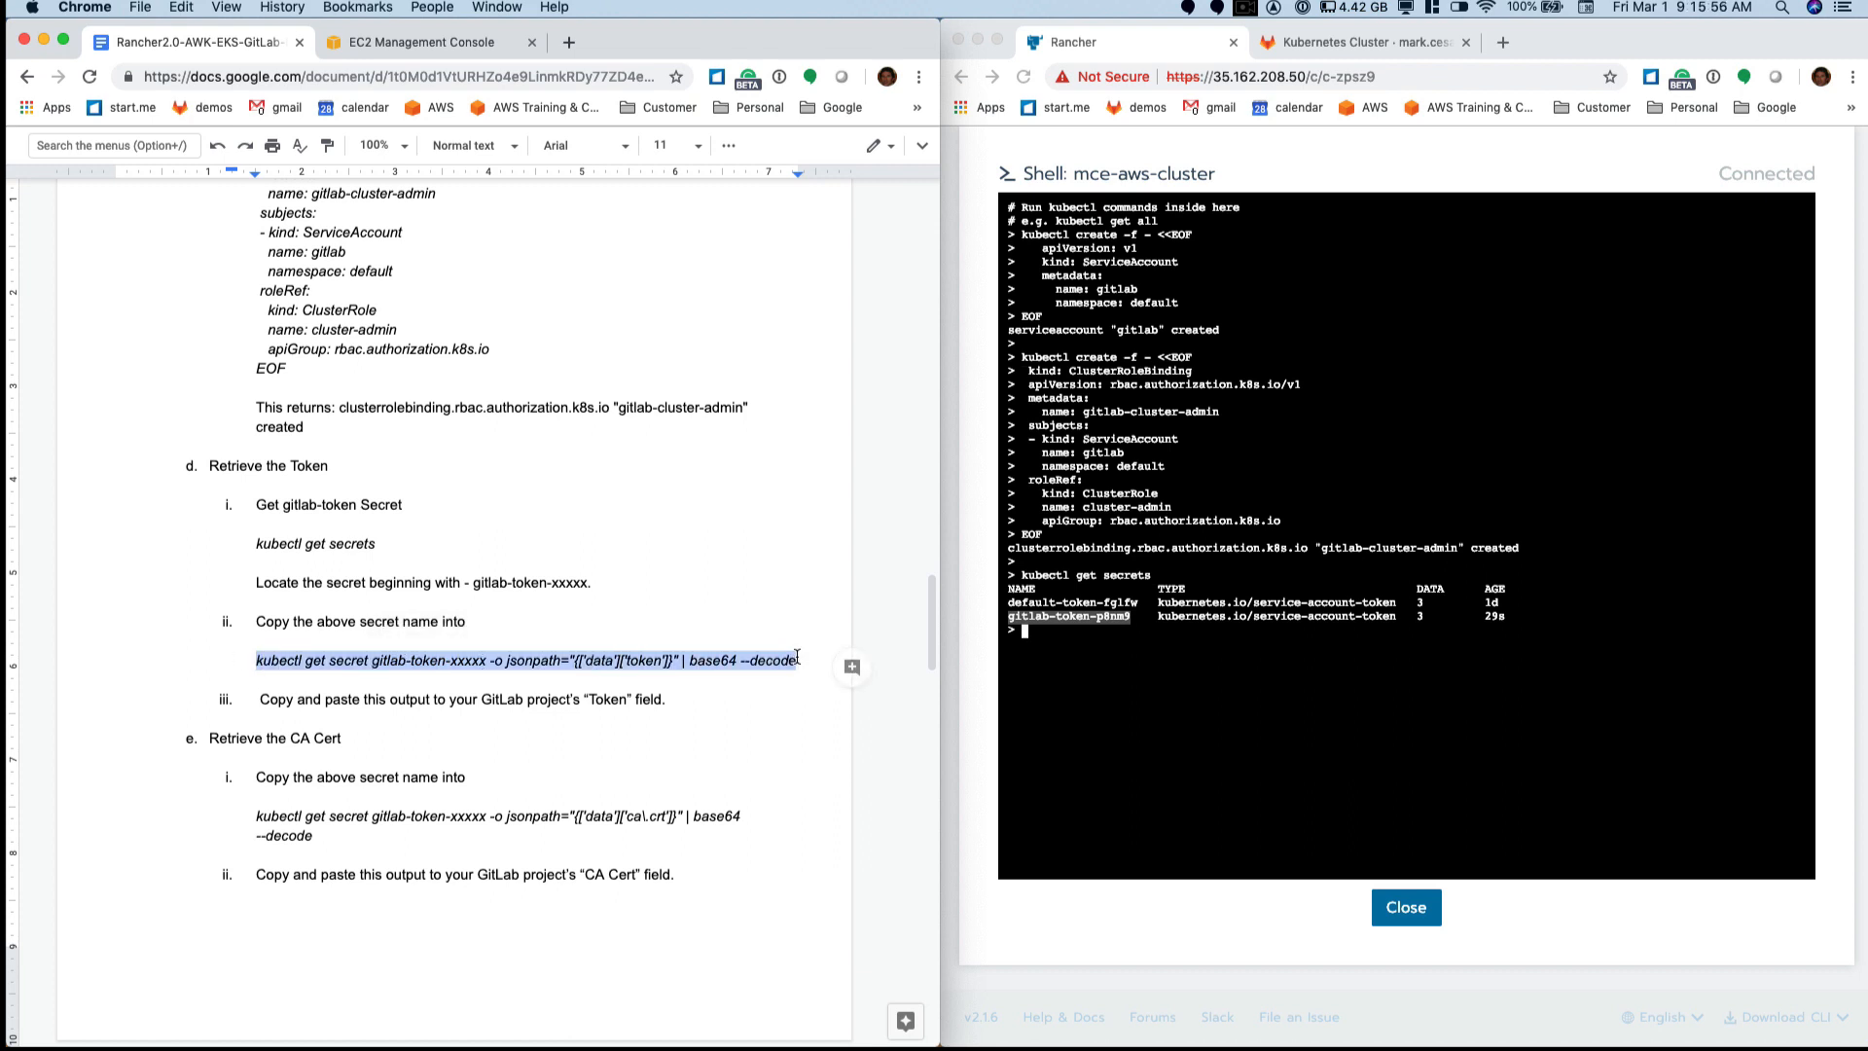
pyautogui.click(1067, 648)
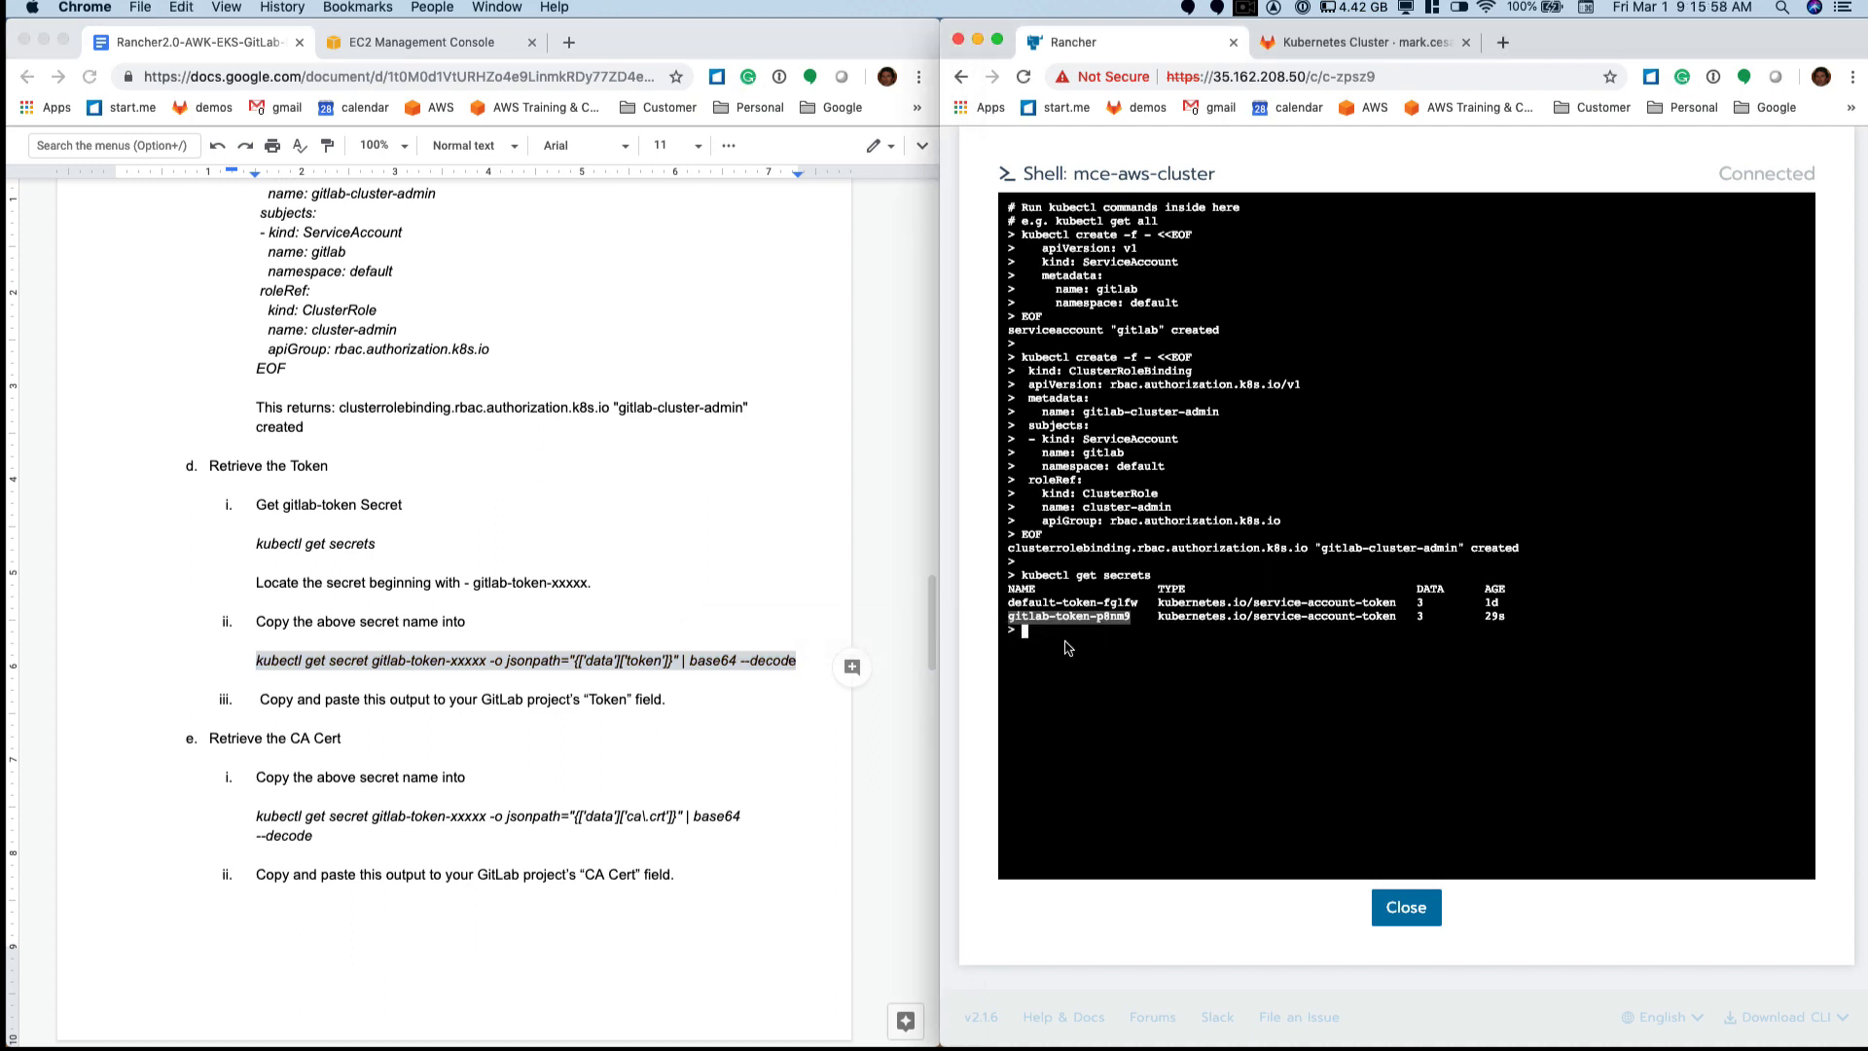
# Step: Run the base64 --decode get secret command with the real gitlab-token suffix and select the token
pyautogui.press('super+v')
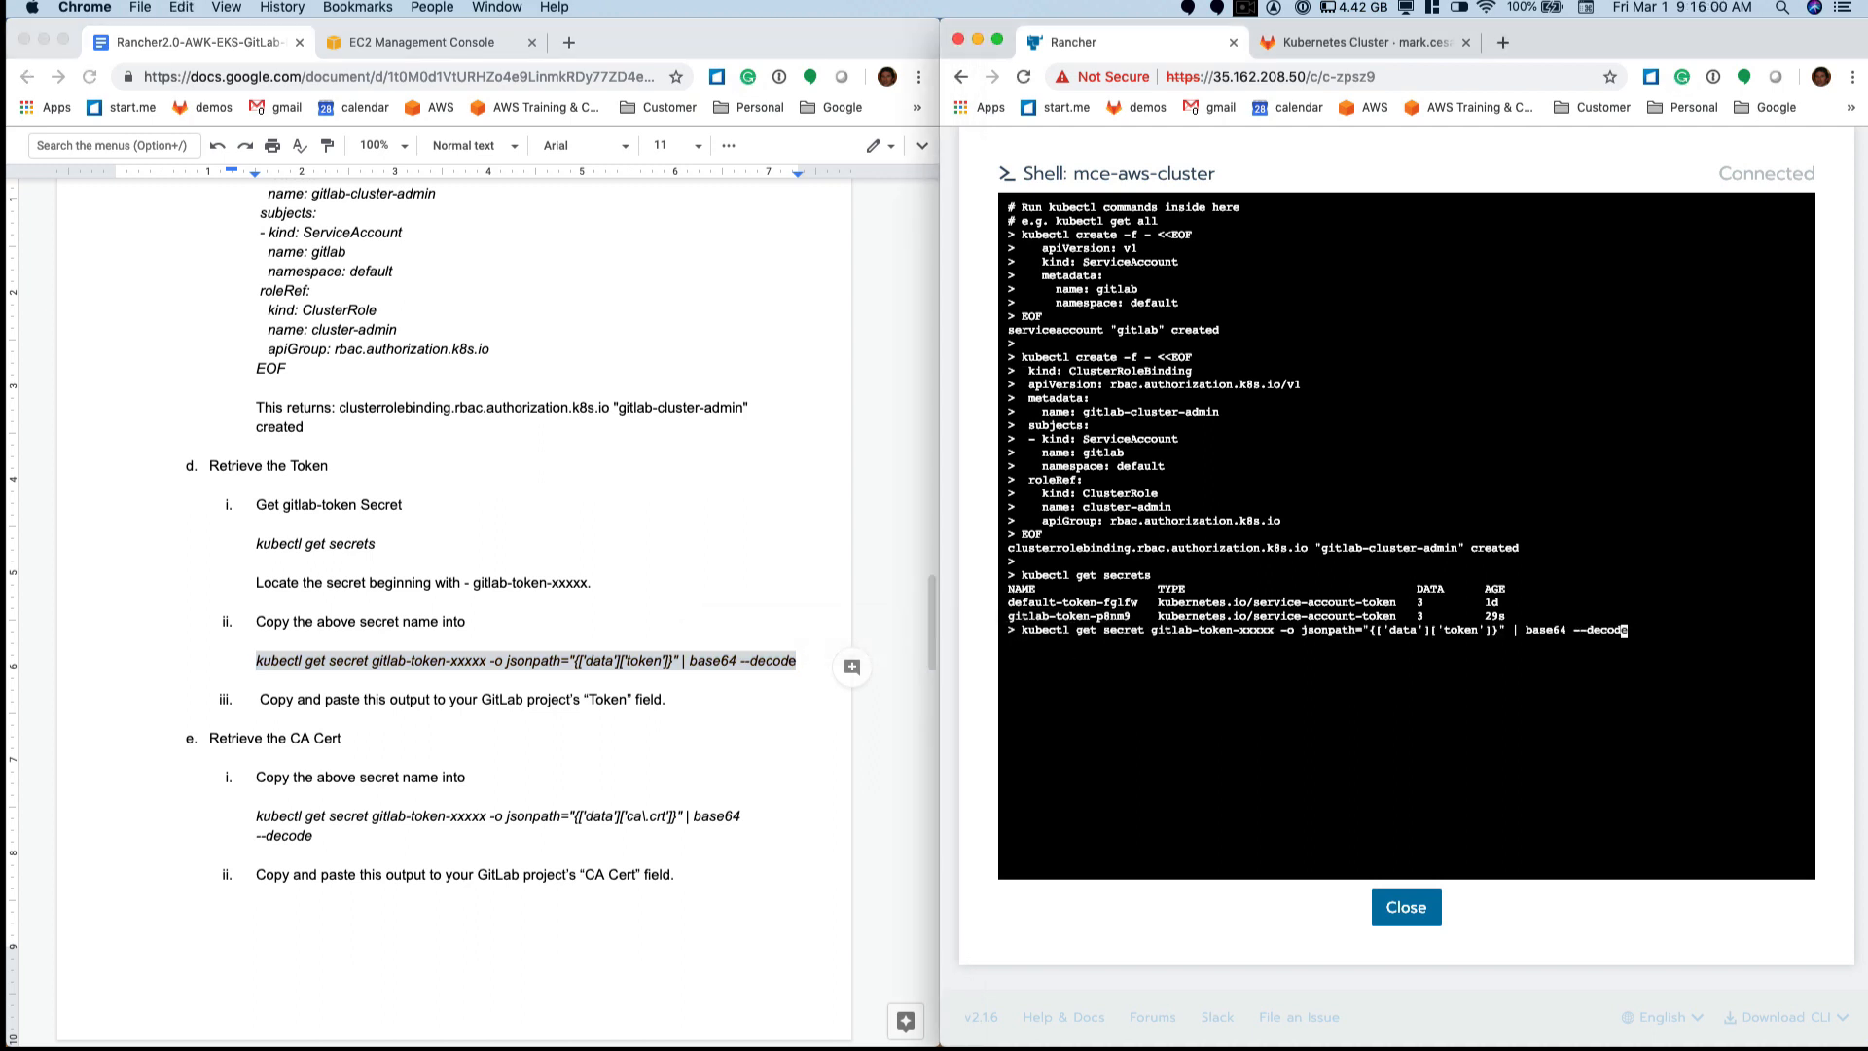
pyautogui.press('Left')
pyautogui.press('Left')
pyautogui.press('Left')
pyautogui.press('Left')
pyautogui.press('Left')
pyautogui.press('Left')
pyautogui.press('Left')
pyautogui.press('Left')
pyautogui.press('Left')
pyautogui.press('Left')
pyautogui.press('Left')
pyautogui.press('Left')
pyautogui.press('Left')
pyautogui.press('Left')
pyautogui.press('Left')
pyautogui.press('Left')
pyautogui.press('Left')
pyautogui.press('Left')
pyautogui.press('Left')
pyautogui.press('Left')
pyautogui.press('Left')
pyautogui.press('Left')
pyautogui.press('Left')
pyautogui.press('Left')
pyautogui.press('Left')
pyautogui.press('Left')
pyautogui.press('Left')
pyautogui.press('Left')
pyautogui.press('Left')
pyautogui.press('Left')
pyautogui.press('Left')
pyautogui.press('Left')
pyautogui.press('Left')
pyautogui.press('Left')
pyautogui.press('Left')
pyautogui.press('Left')
pyautogui.press('Left')
pyautogui.press('Left')
pyautogui.press('Left')
pyautogui.press('Left')
pyautogui.press('Left')
pyautogui.press('Left')
pyautogui.press('Left')
pyautogui.press('Left')
pyautogui.press('Left')
pyautogui.press('Left')
pyautogui.press('Left')
pyautogui.press('BackSpace')
pyautogui.press('BackSpace')
pyautogui.press('BackSpace')
pyautogui.press('BackSpace')
pyautogui.press('BackSpace')
pyautogui.write('p')
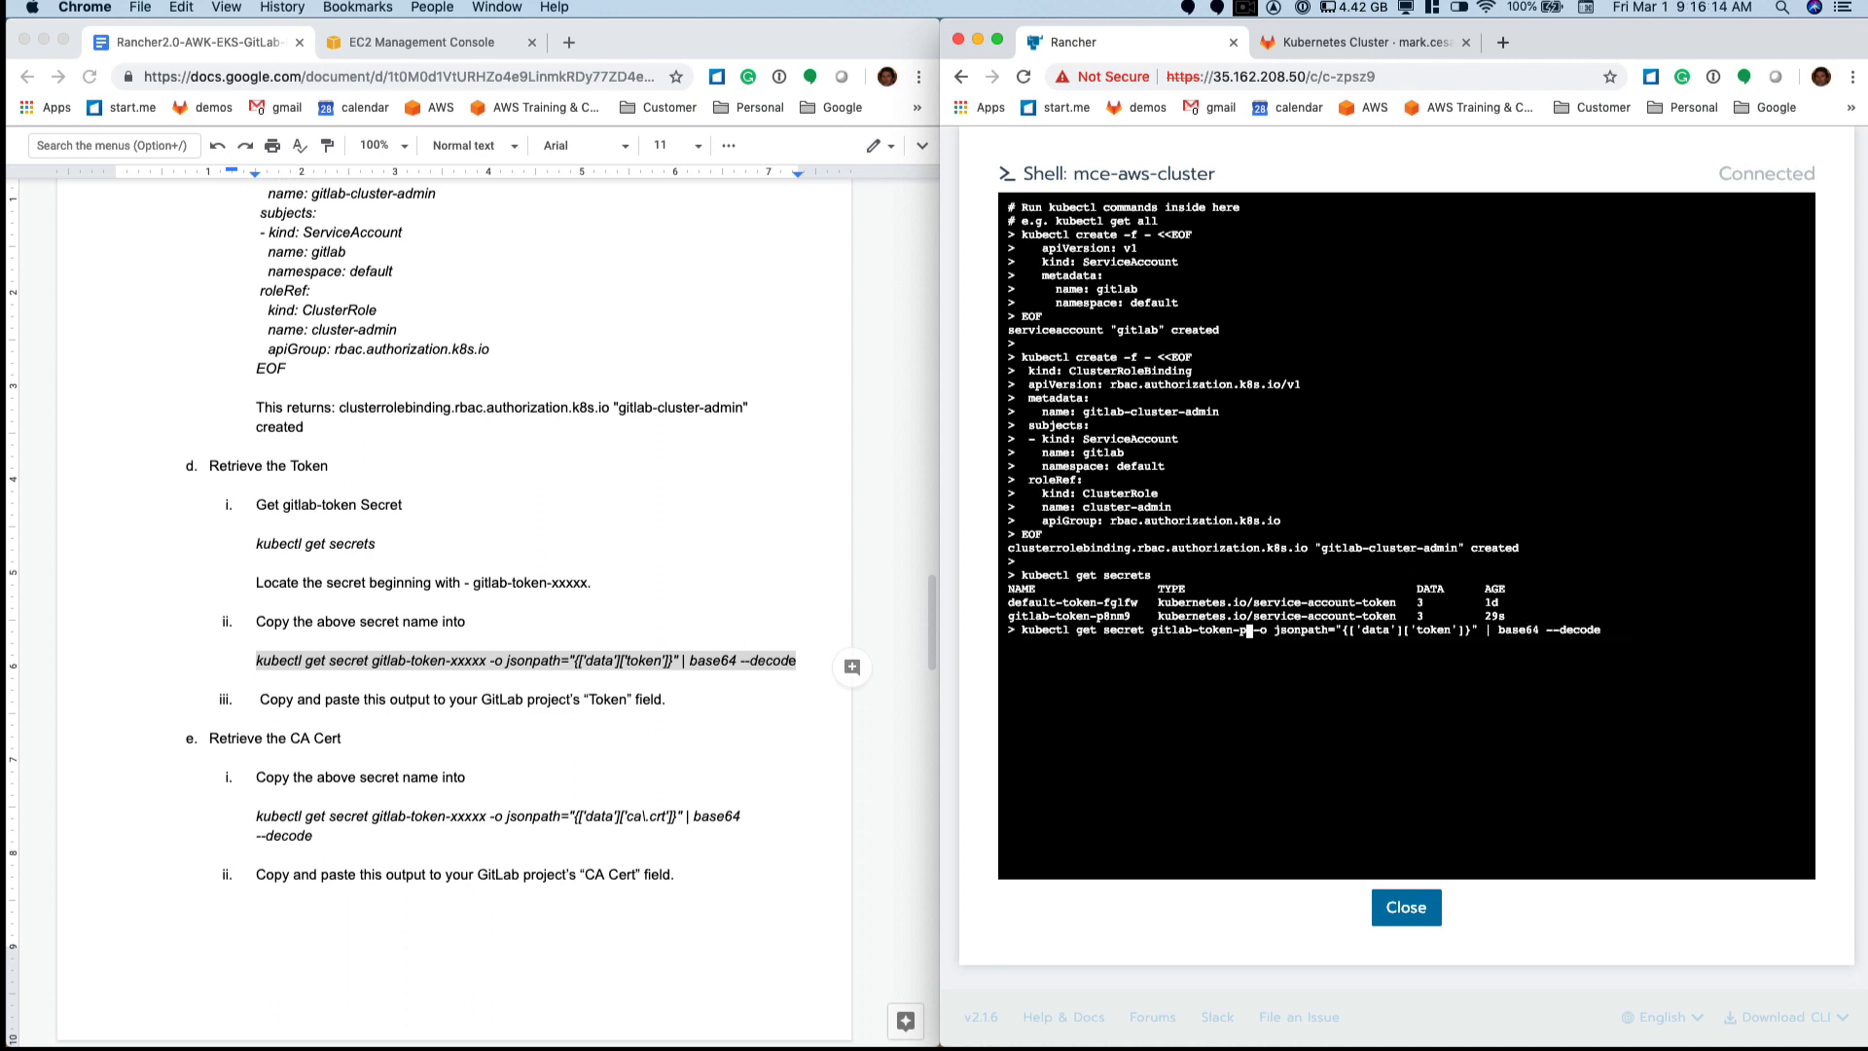
pyautogui.write('8nm9')
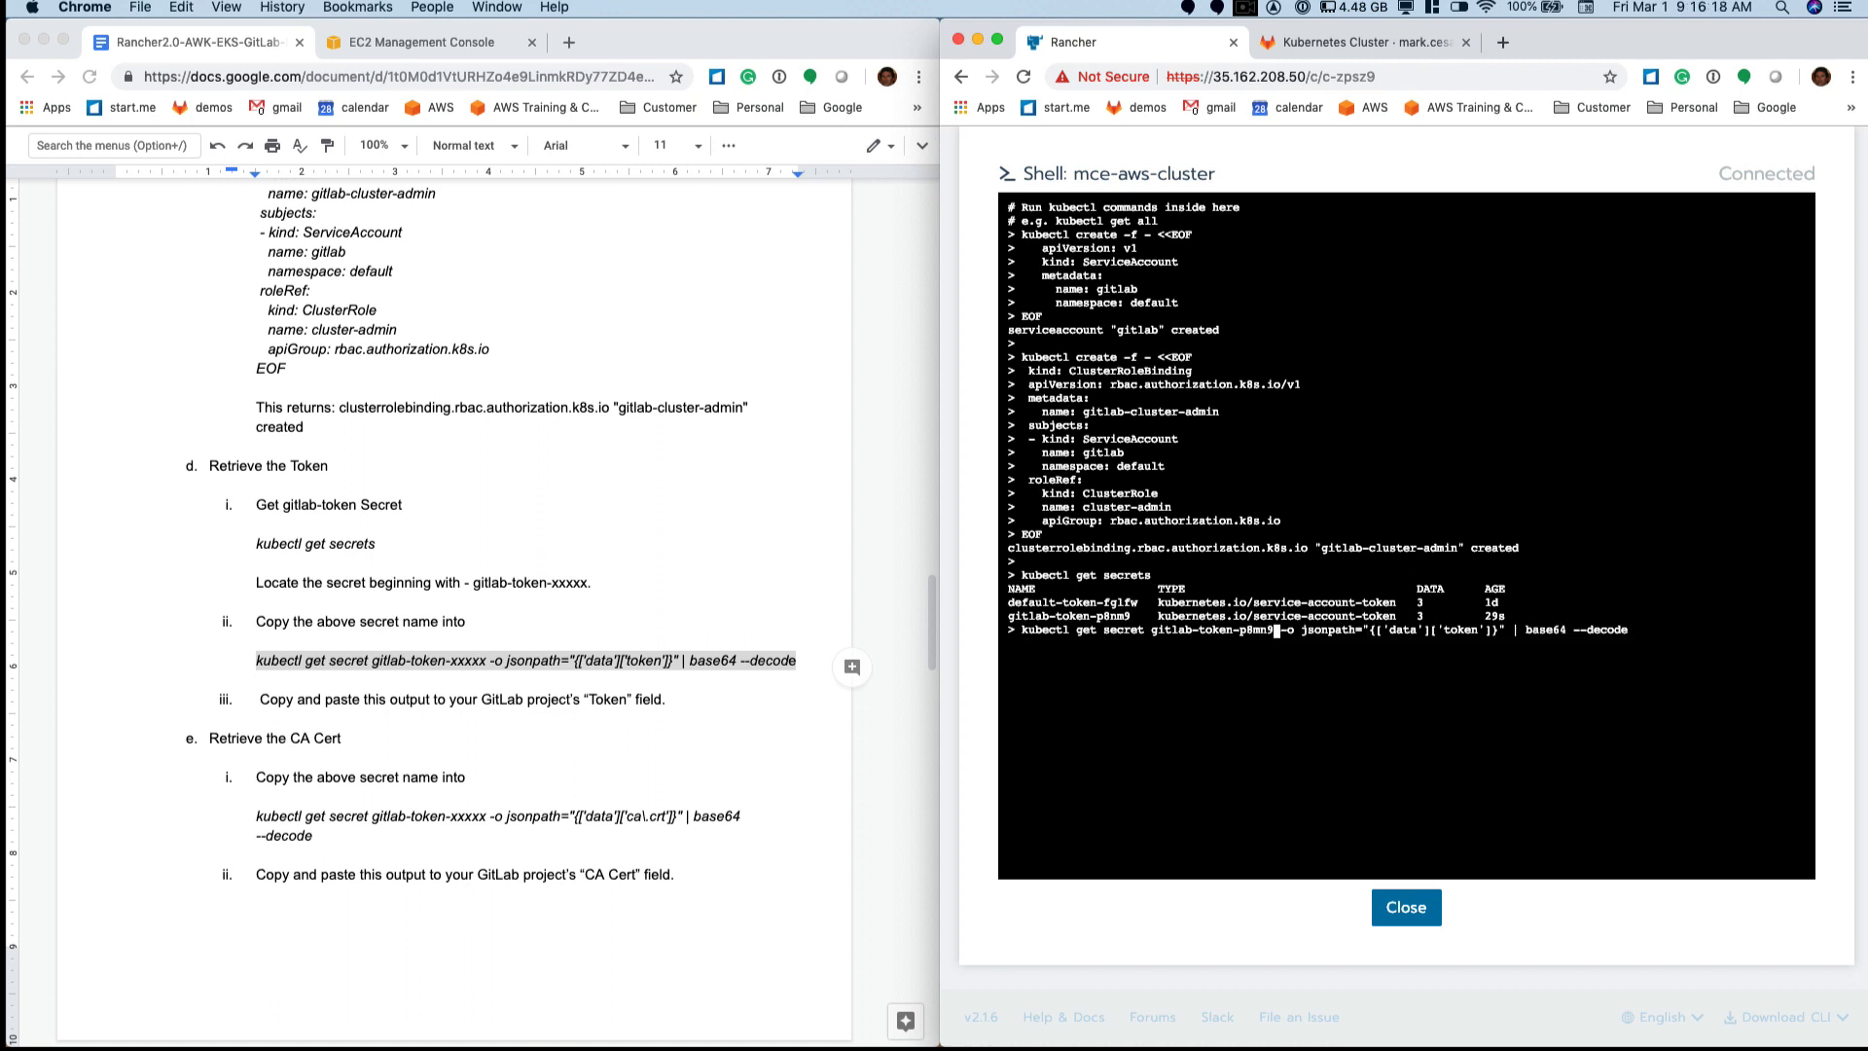
pyautogui.press('BackSpace')
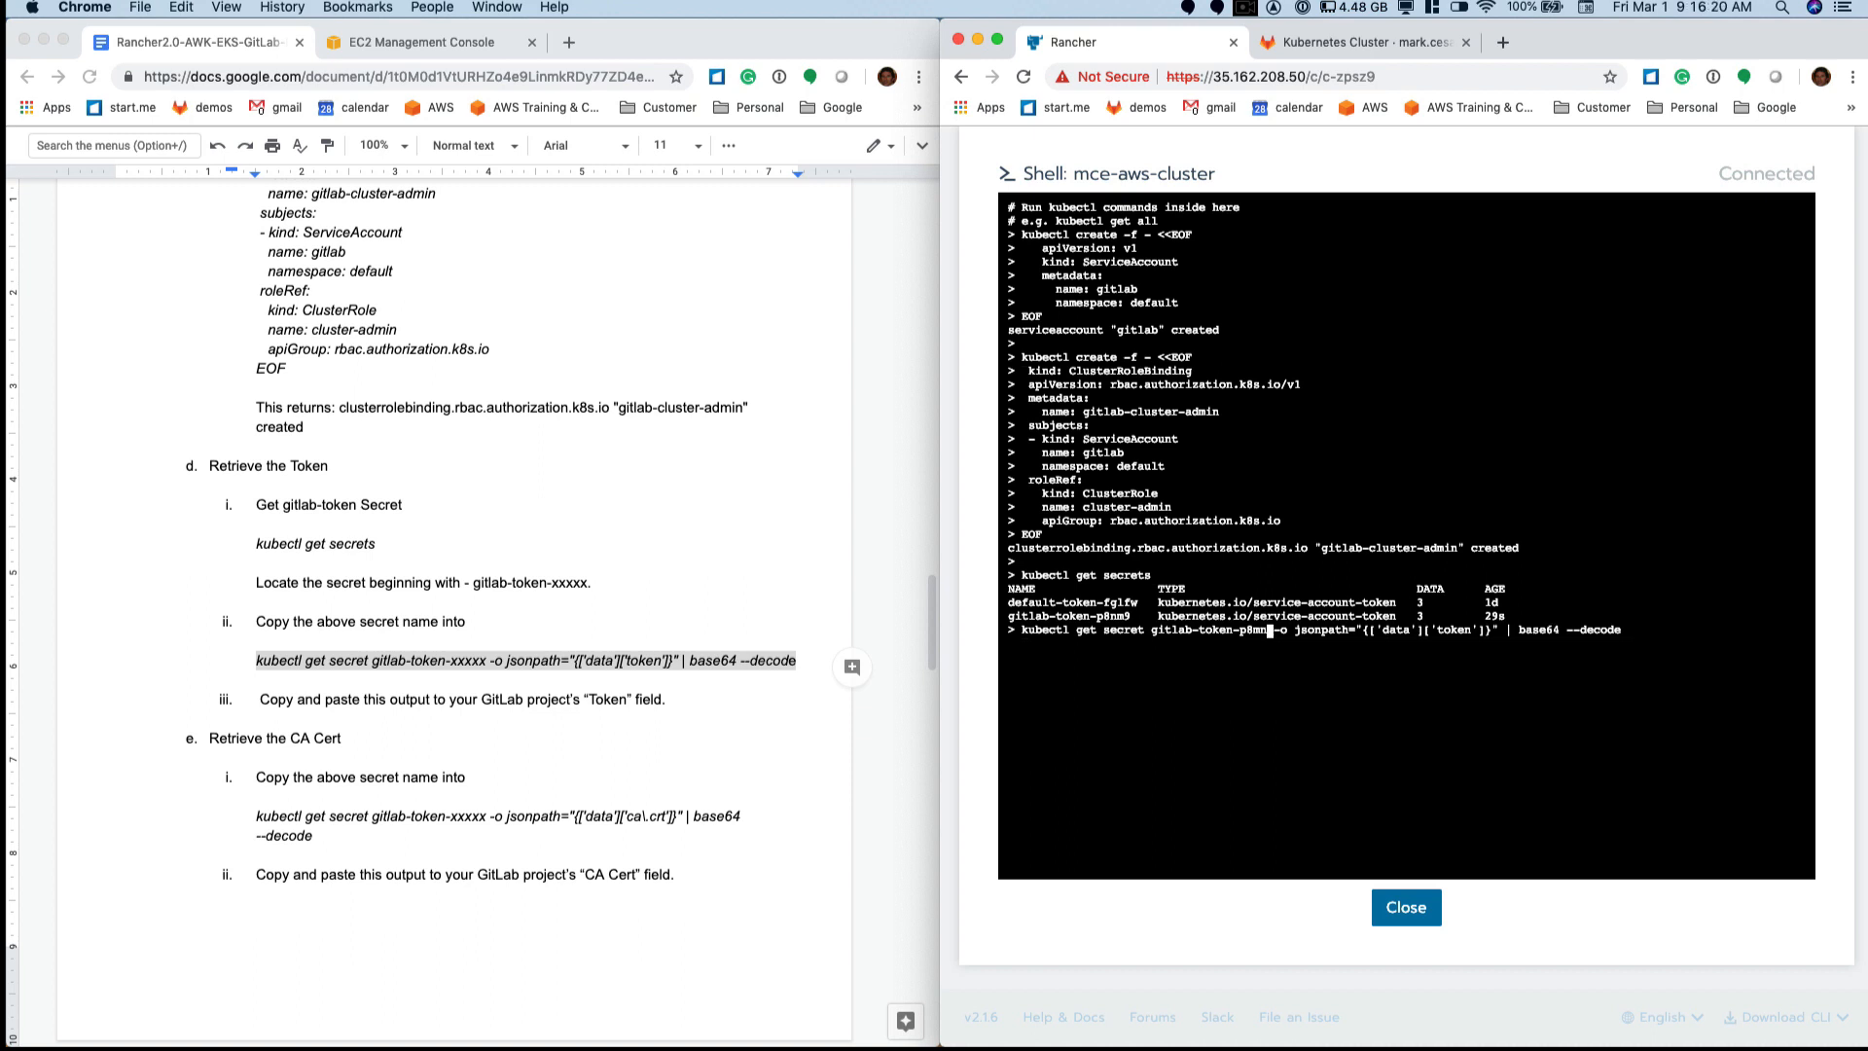
pyautogui.press('BackSpace')
pyautogui.press('BackSpace')
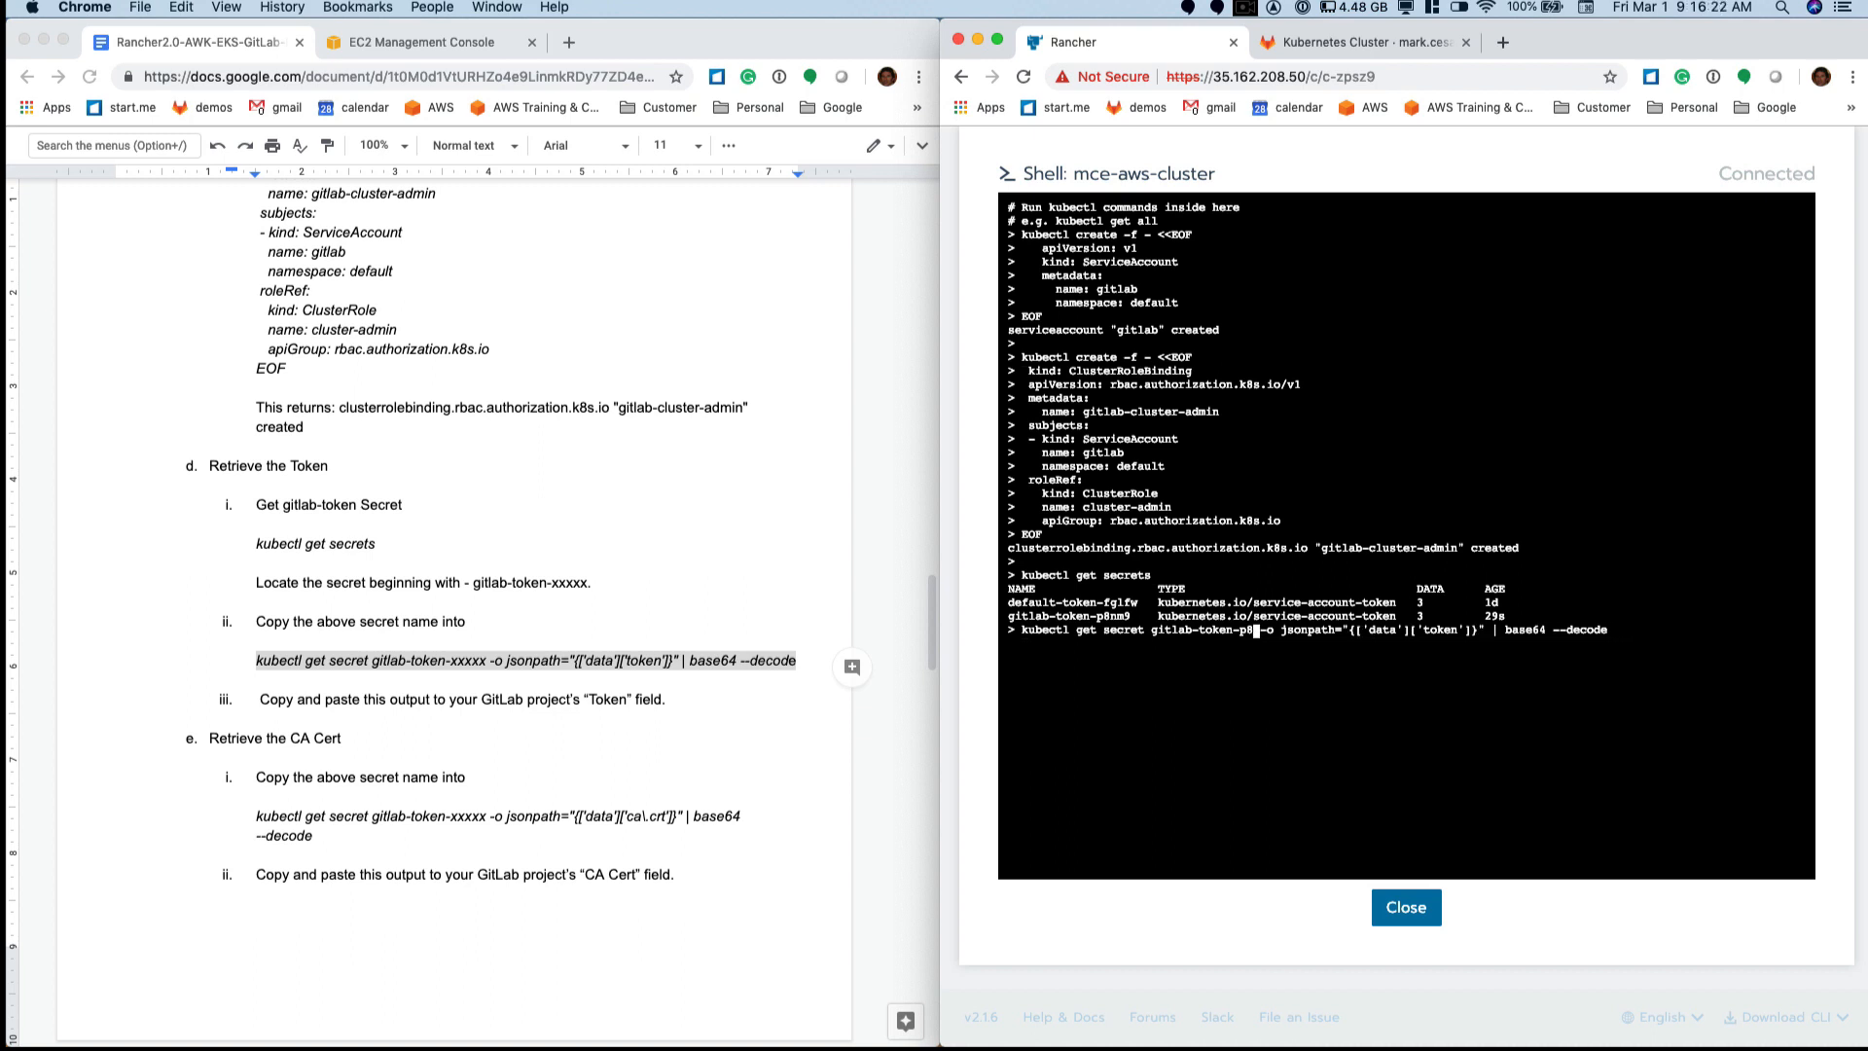
pyautogui.write('nm9')
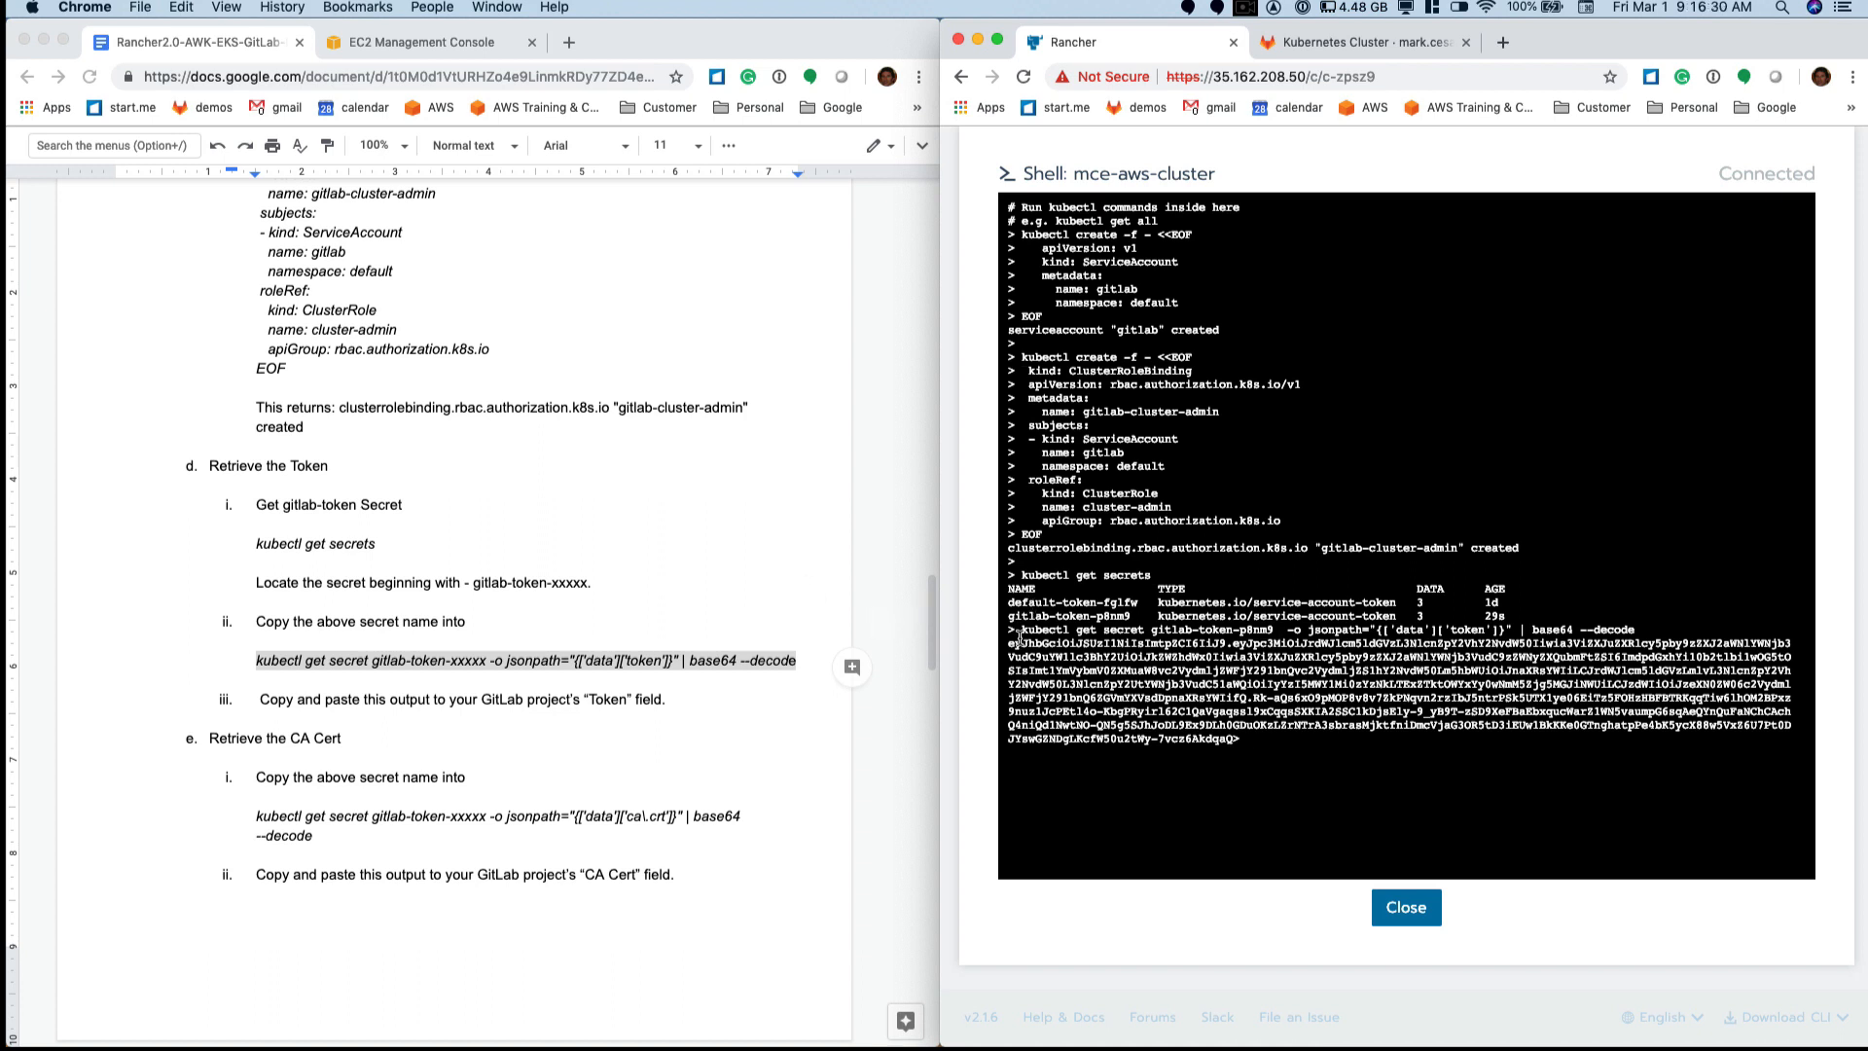
pyautogui.moveTo(1164, 671); pyautogui.dragTo(1238, 740)
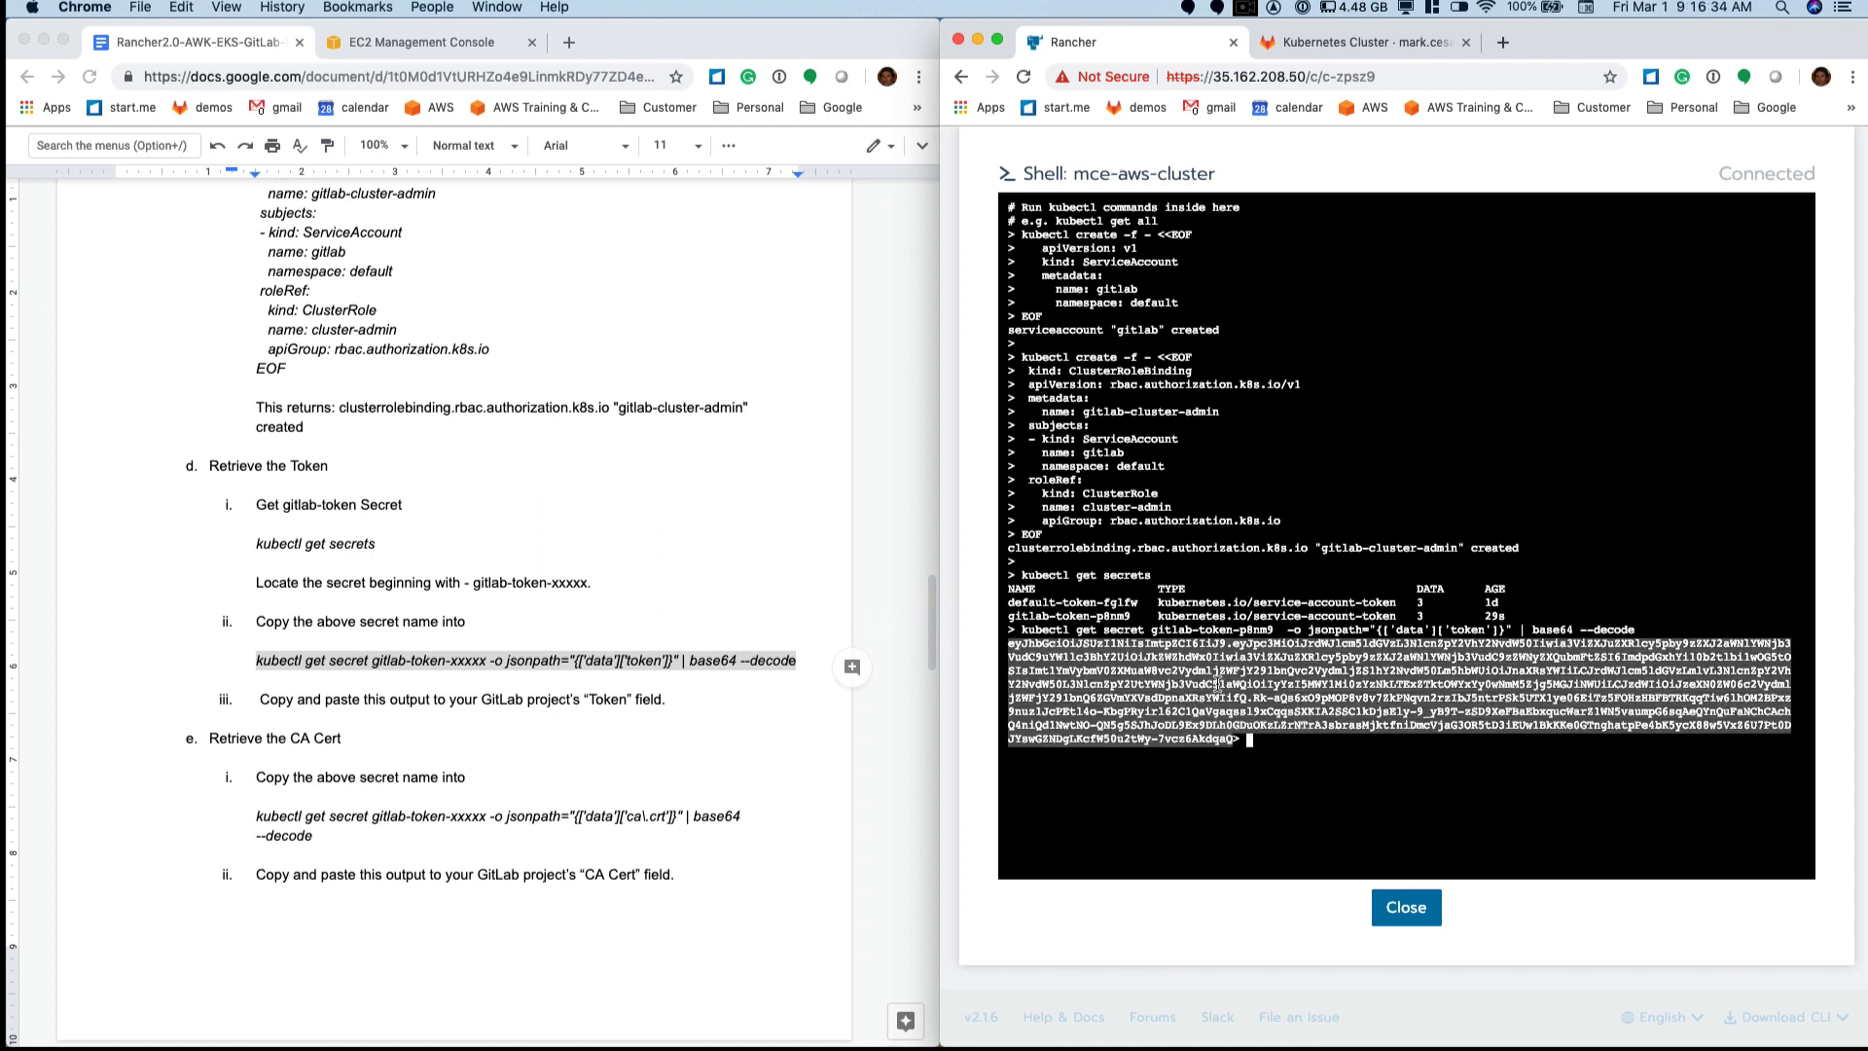
# Step: Paste the decoded service-account token into GitLab's Token field, then go back to Rancher's shell
pyautogui.click(1366, 38)
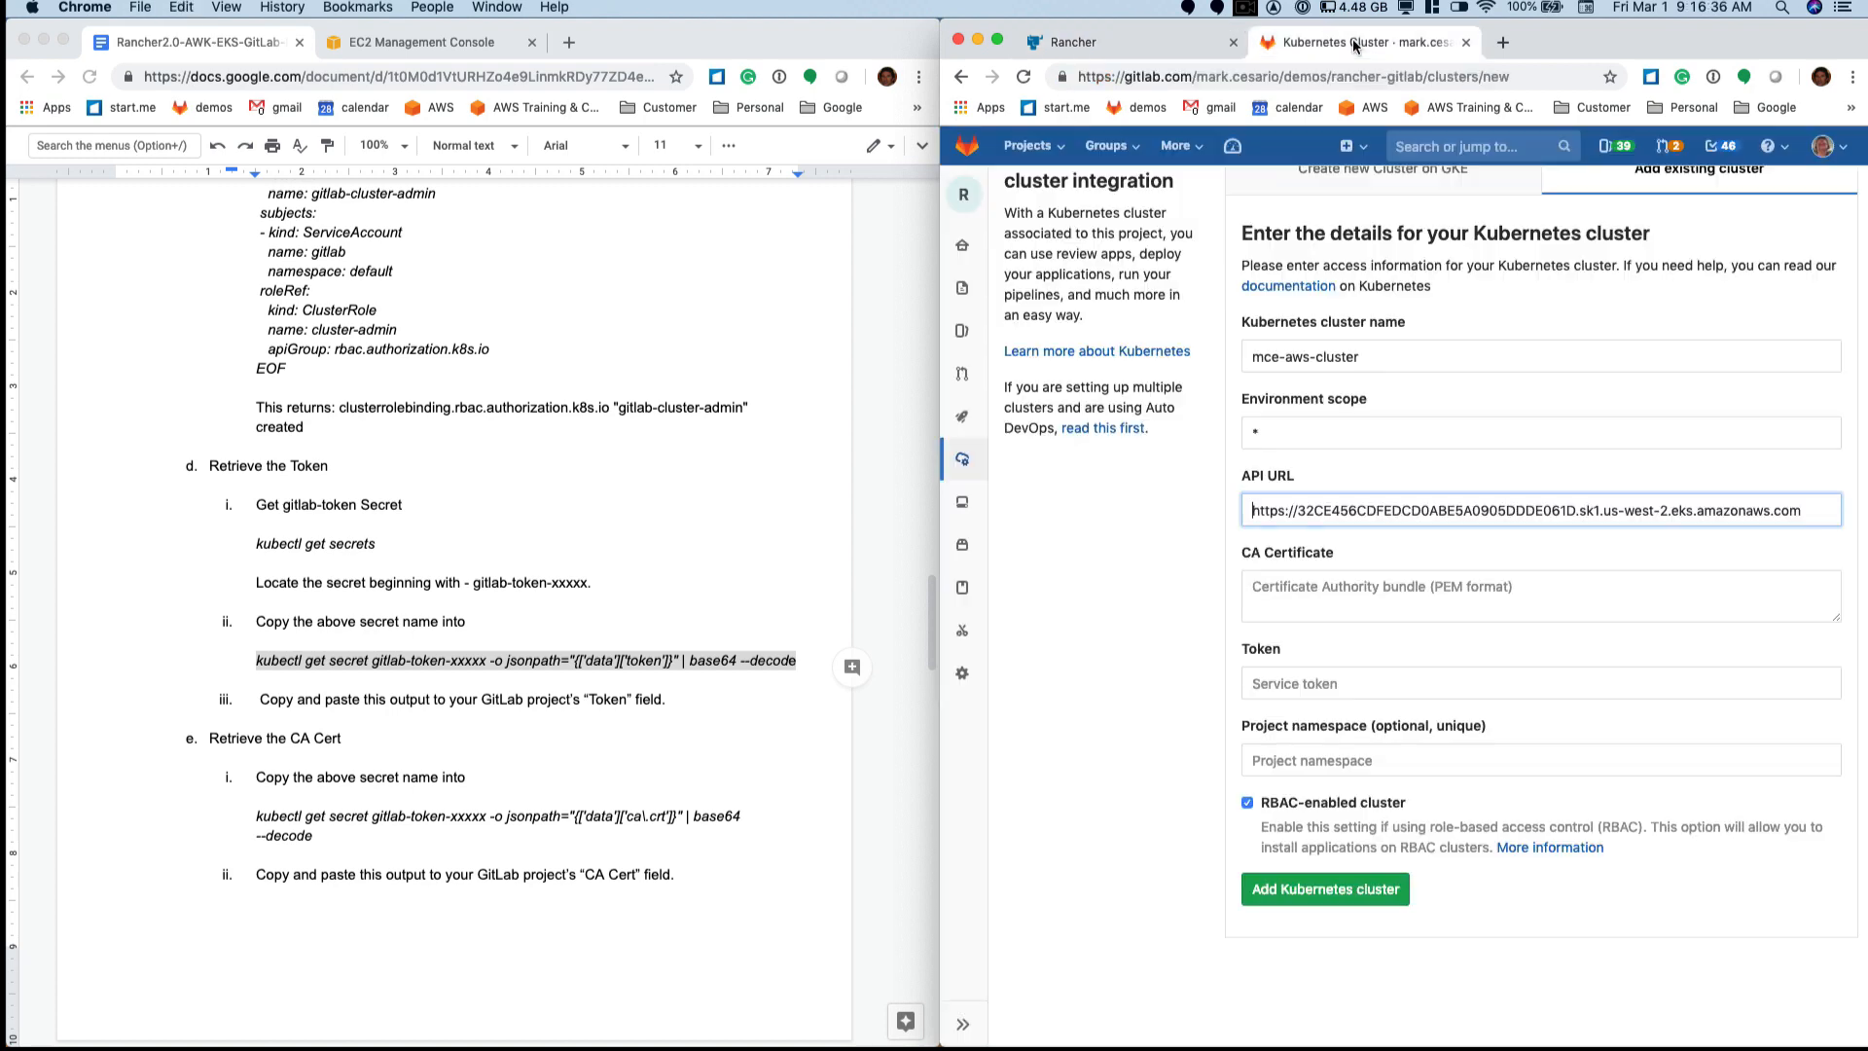
pyautogui.click(1291, 681)
pyautogui.press('super+v')
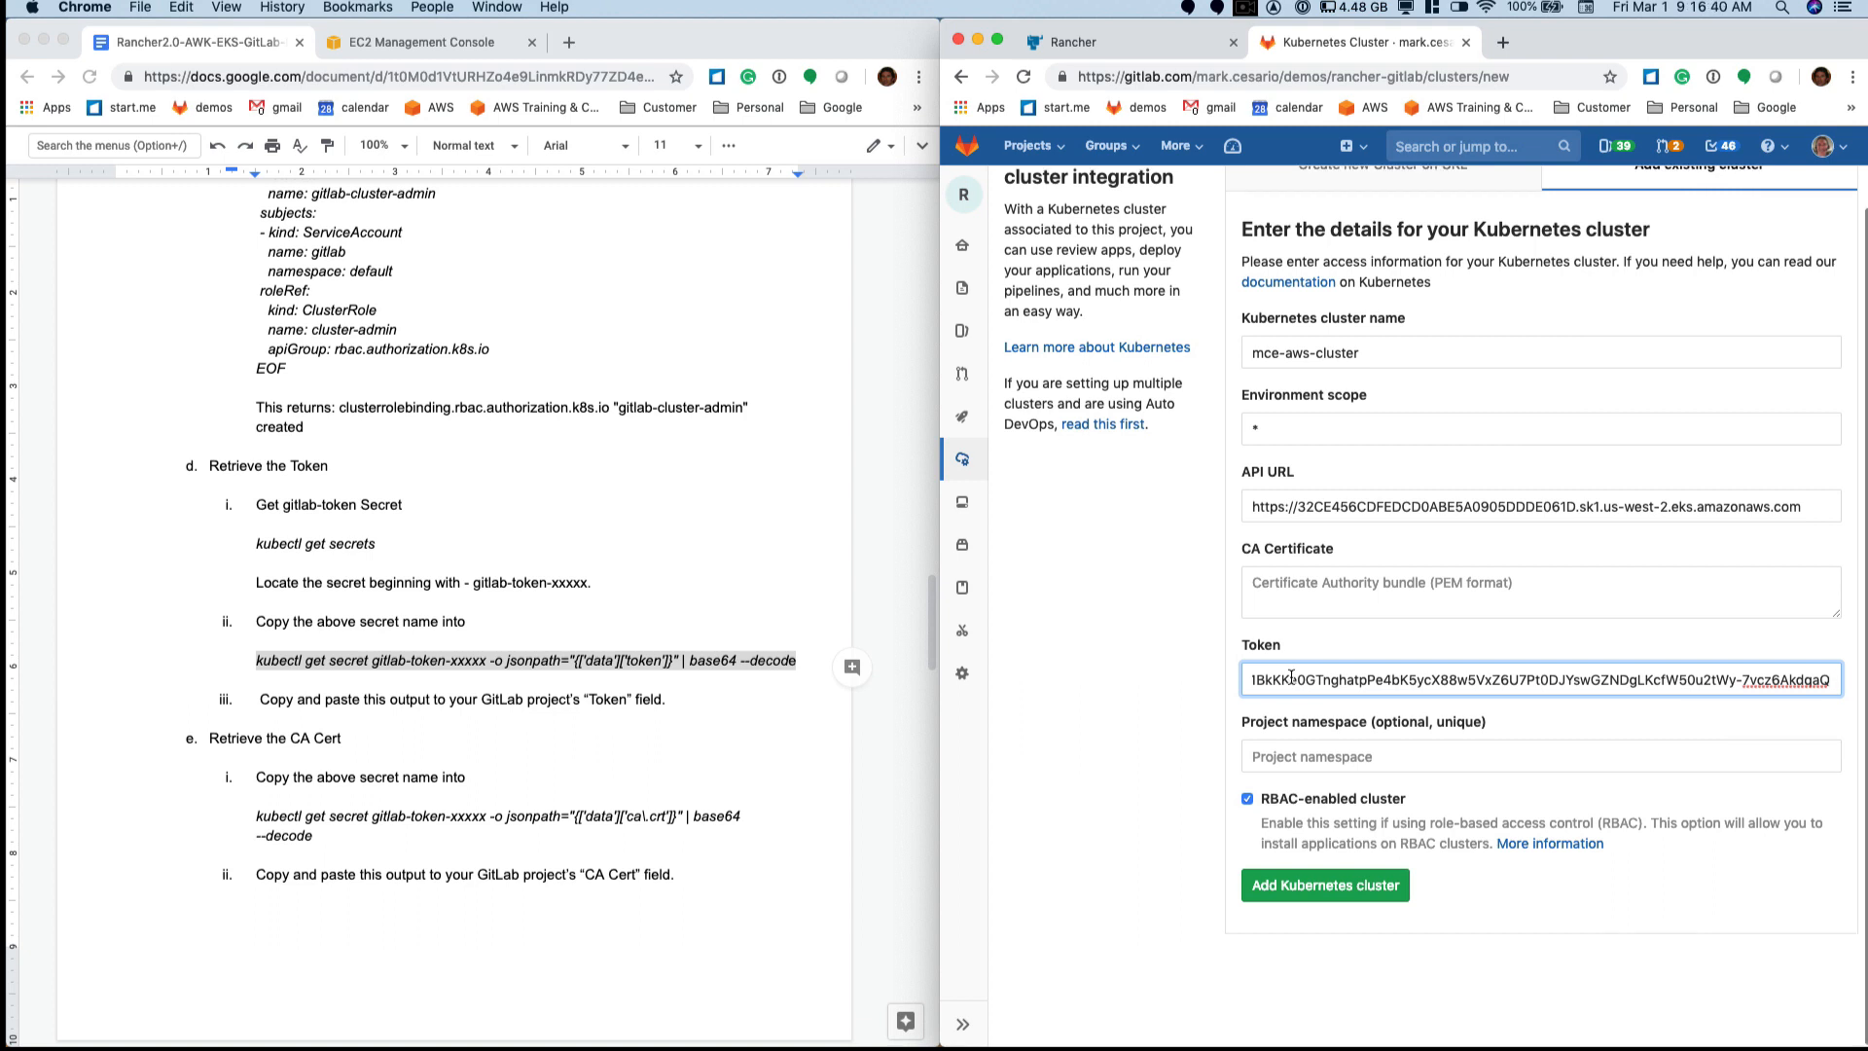
pyautogui.press('super+Left')
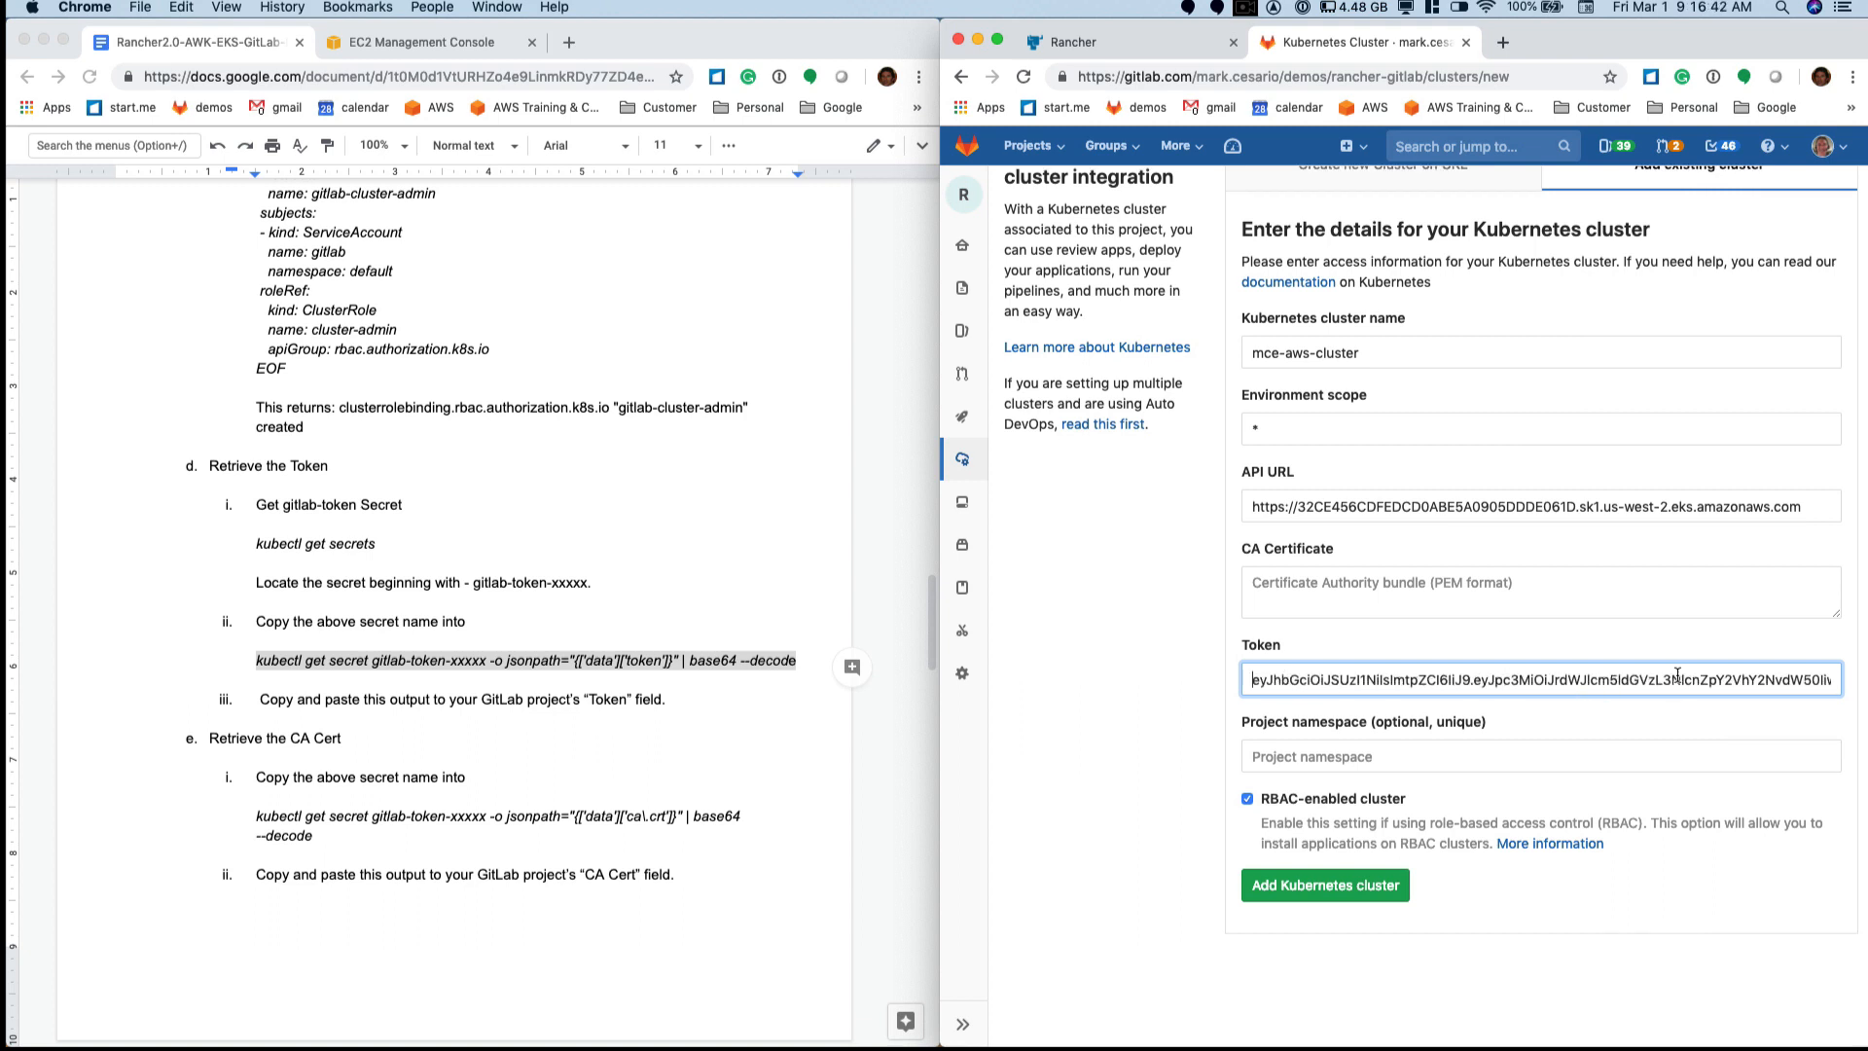
pyautogui.hscroll(1, 1678, 674)
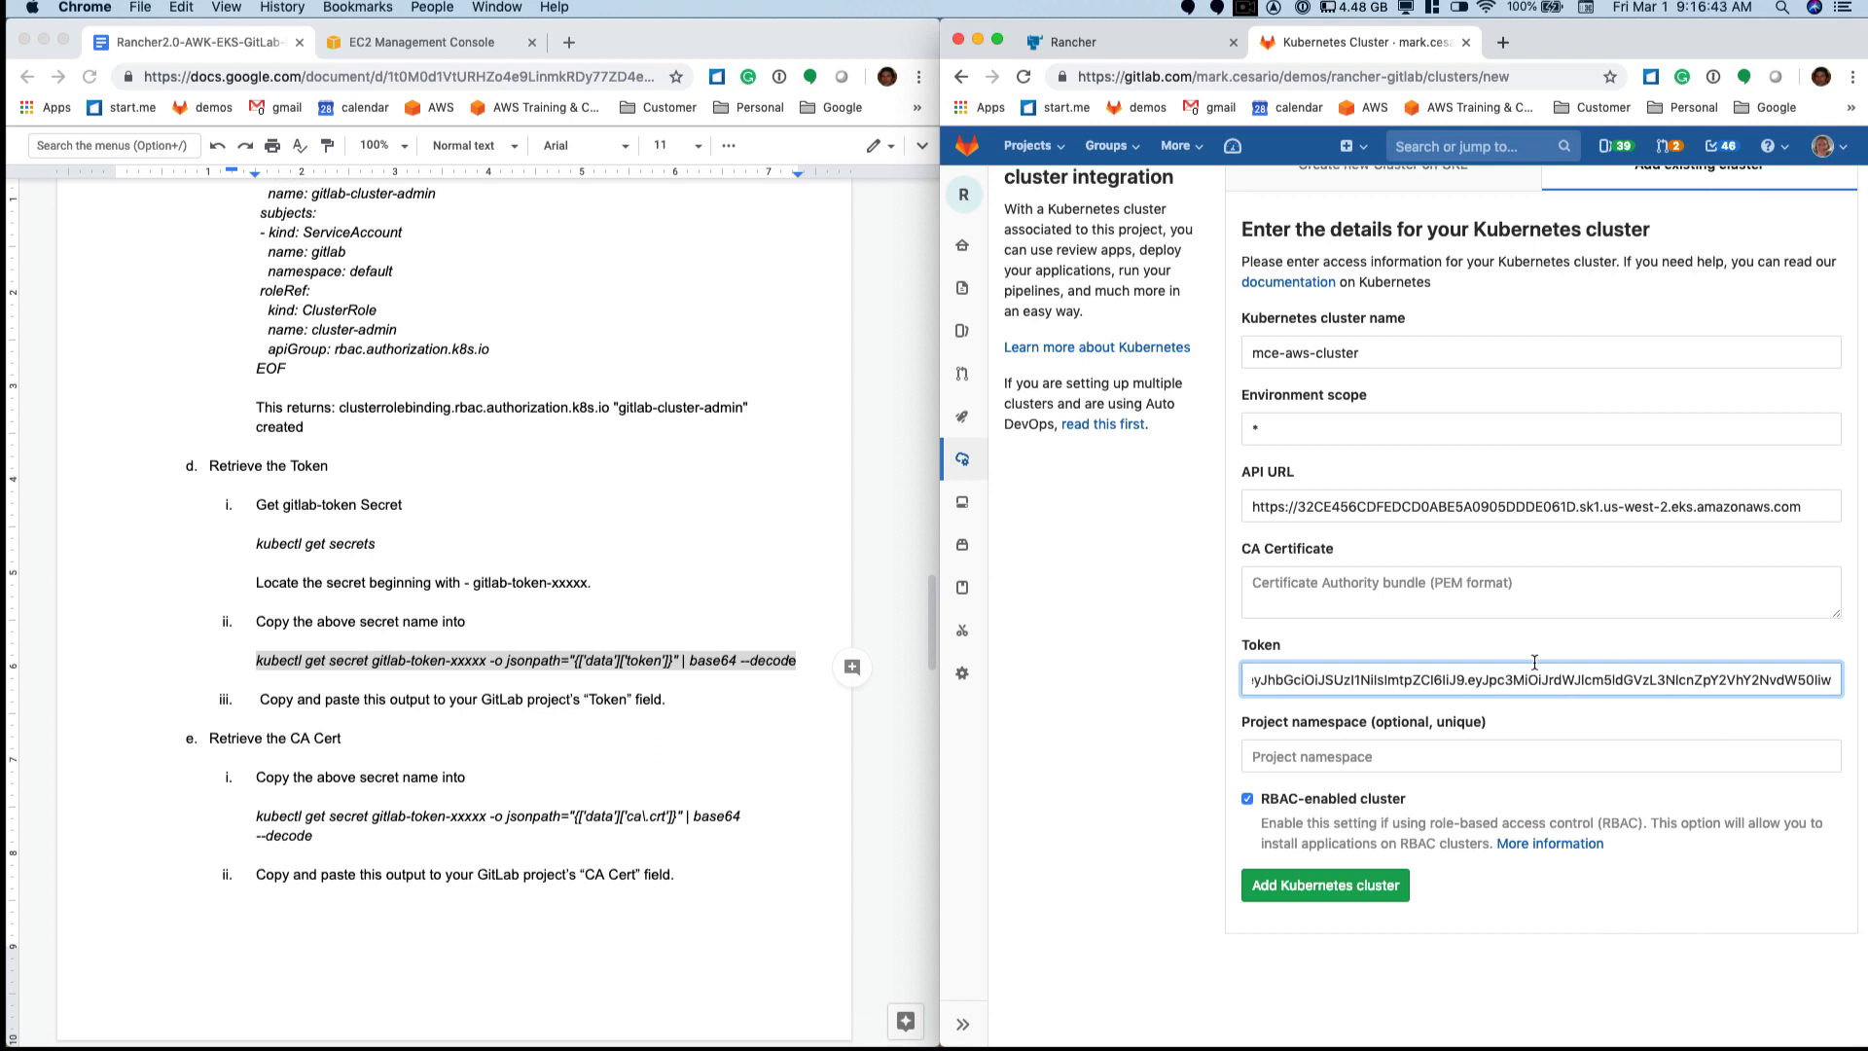
pyautogui.click(1282, 585)
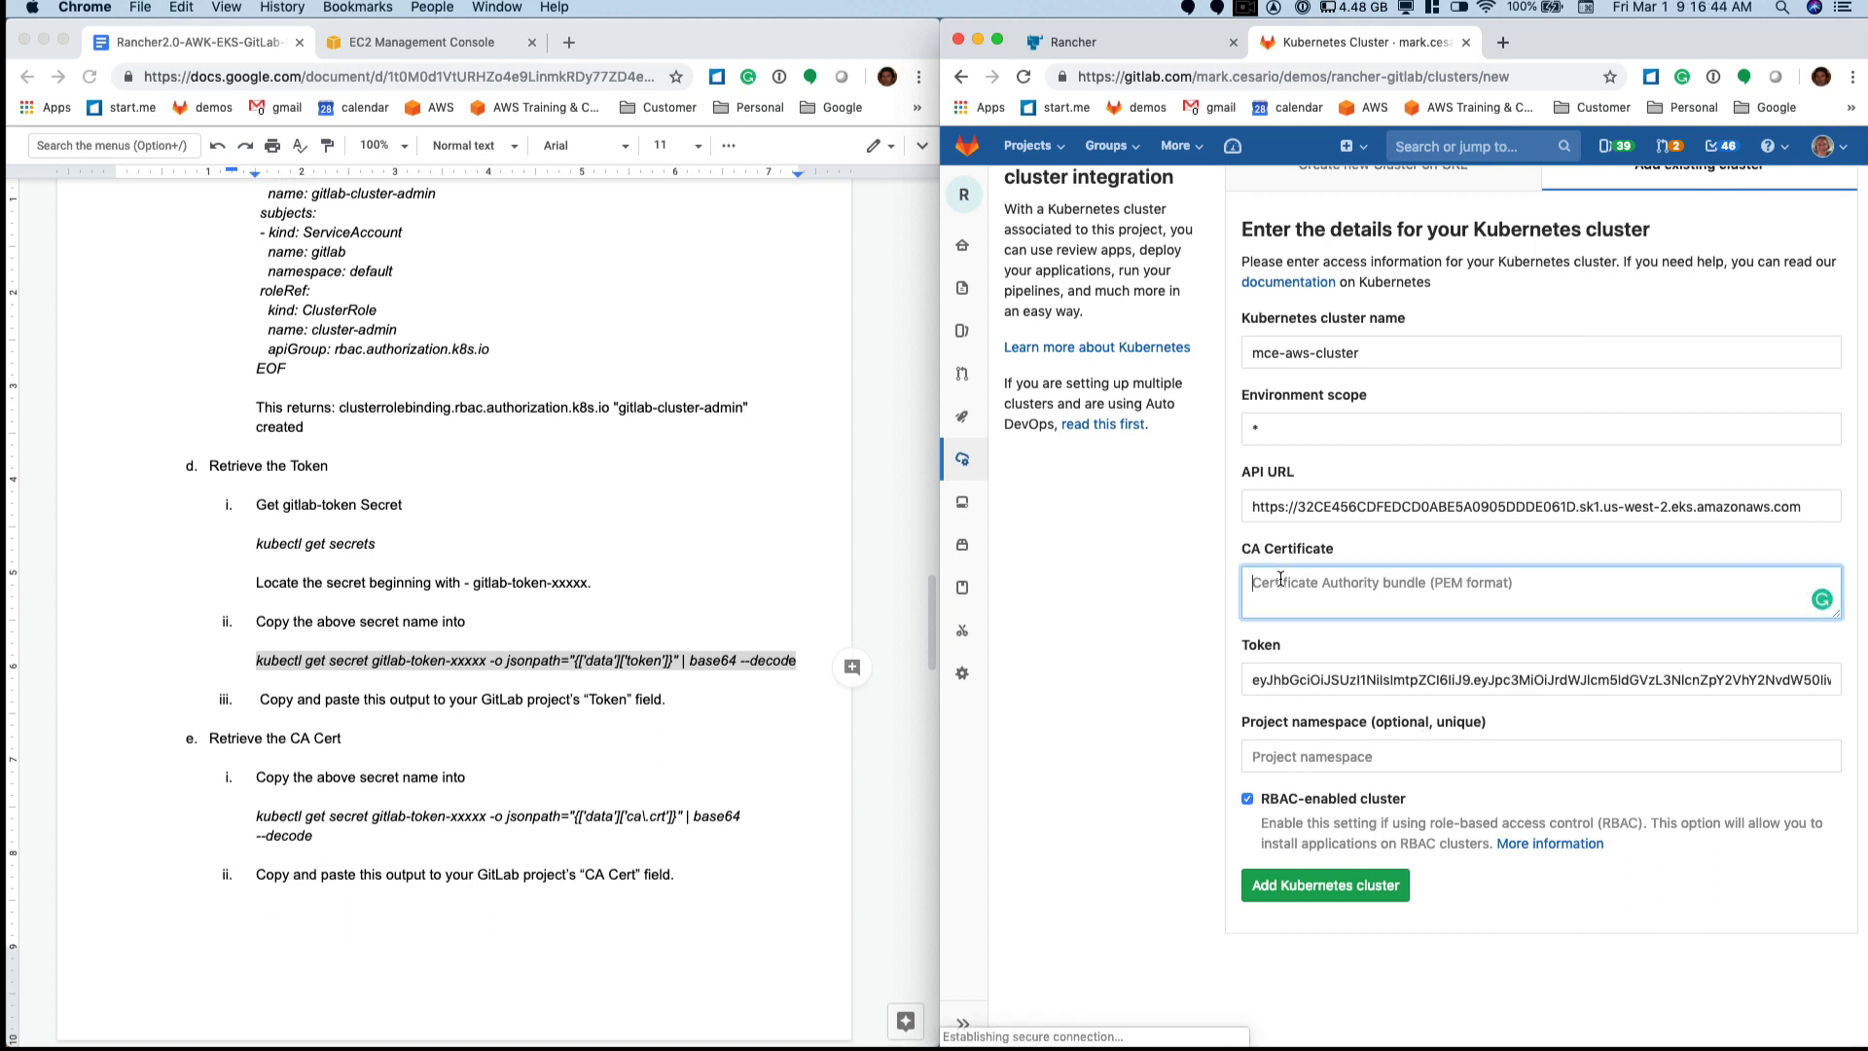
pyautogui.click(1114, 56)
pyautogui.scroll(-5, 354, 744)
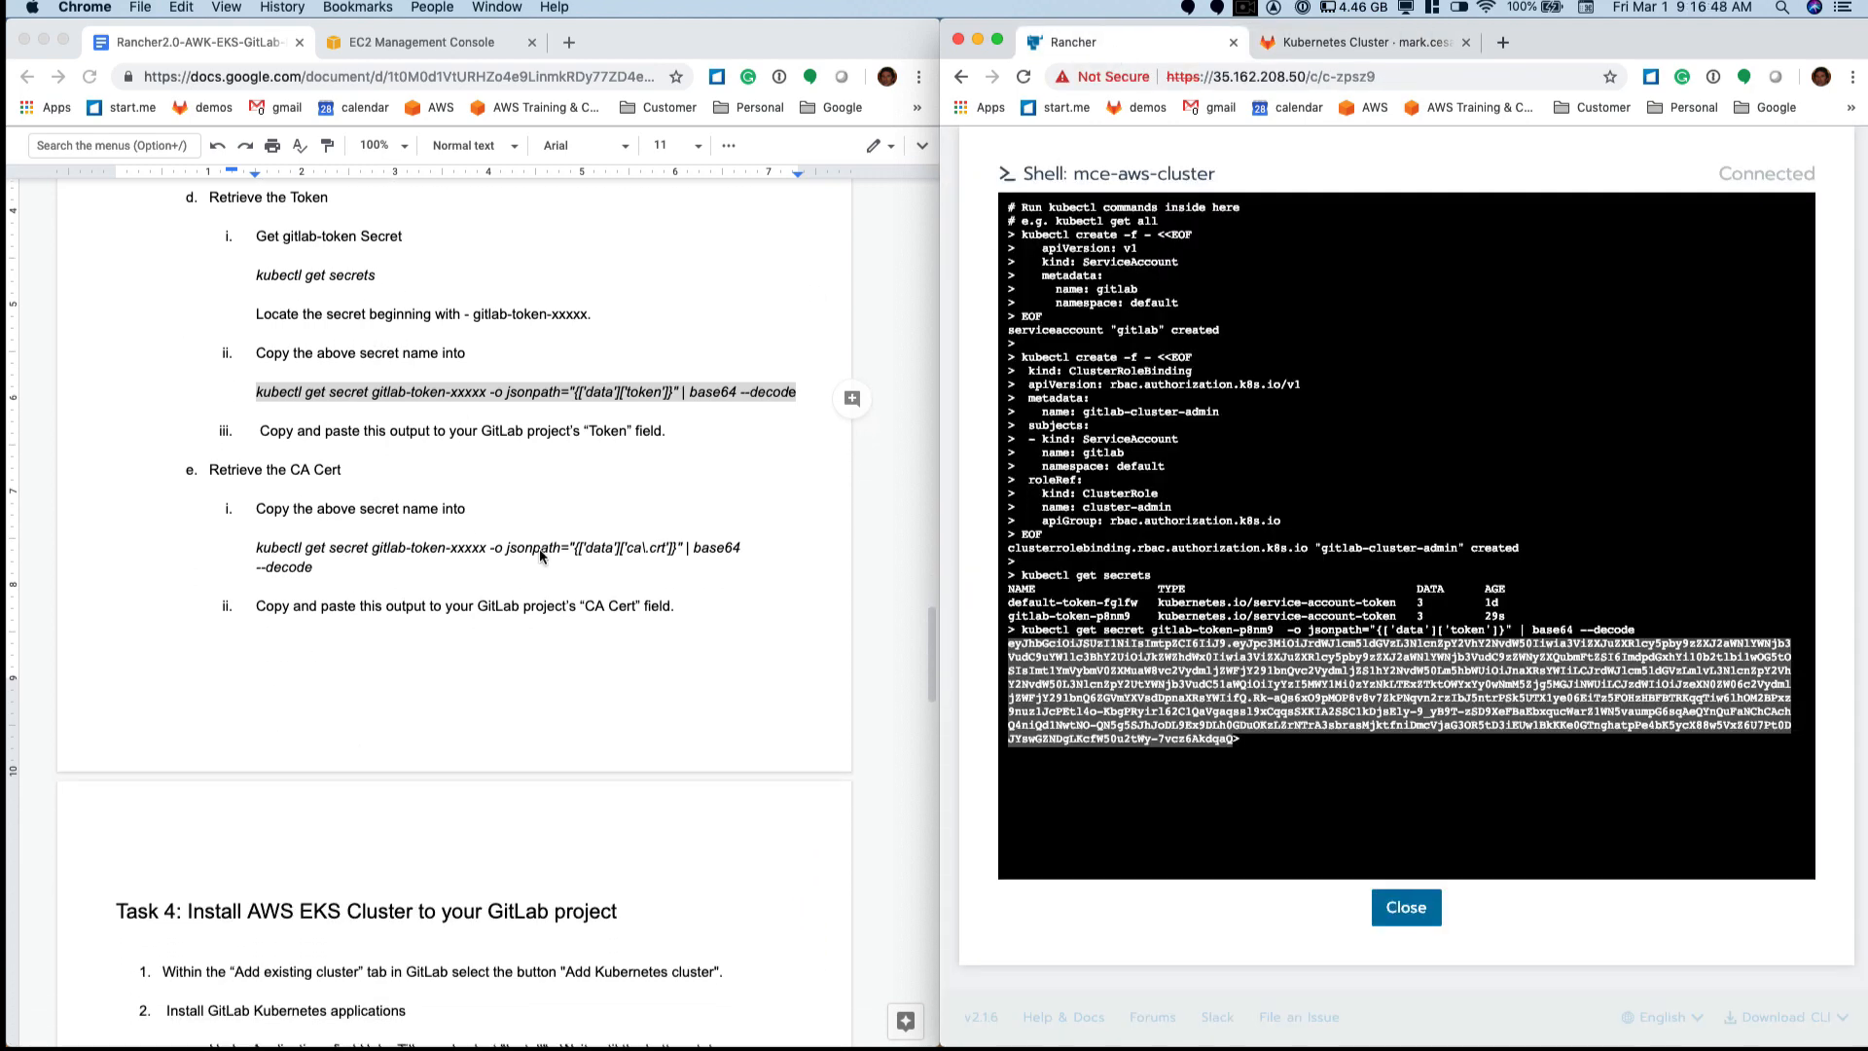
# Step: Copy the kubectl command for retrieving the CA certificate from the setup guide
pyautogui.click(307, 555)
pyautogui.moveTo(255, 547); pyautogui.dragTo(313, 566)
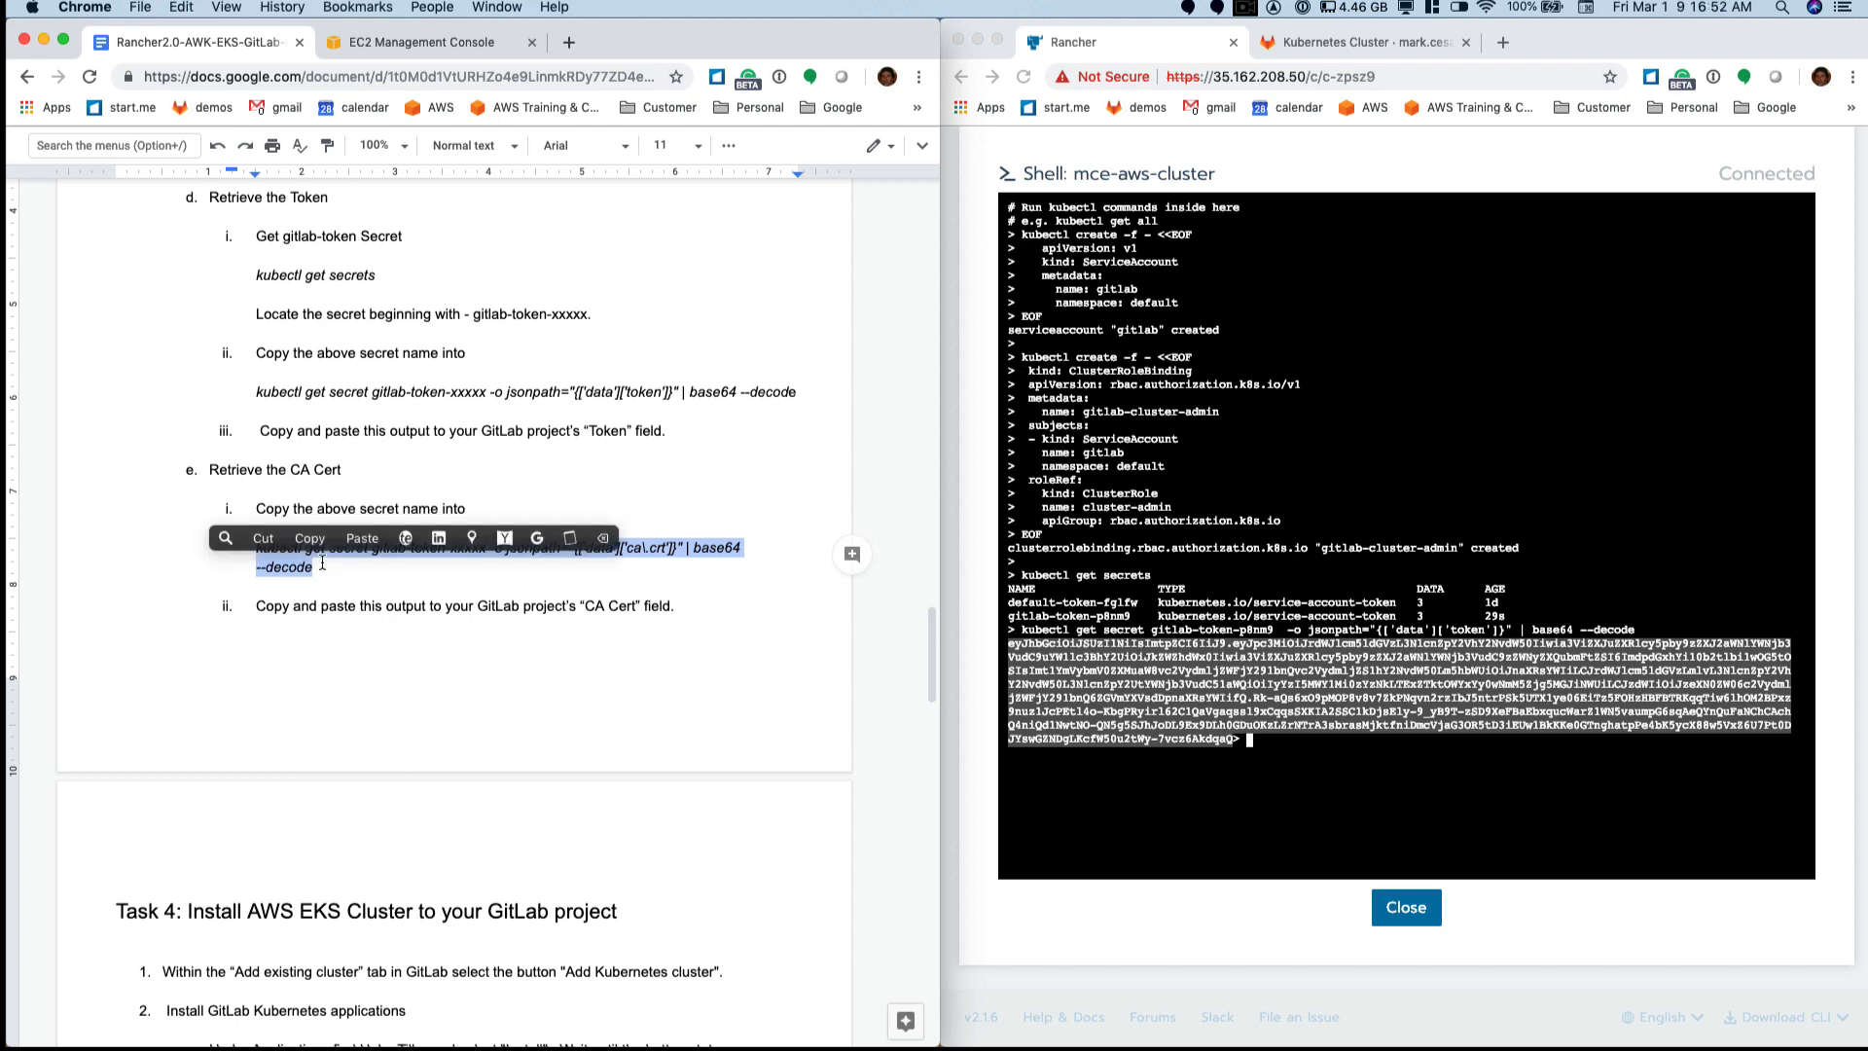
pyautogui.press('super+c')
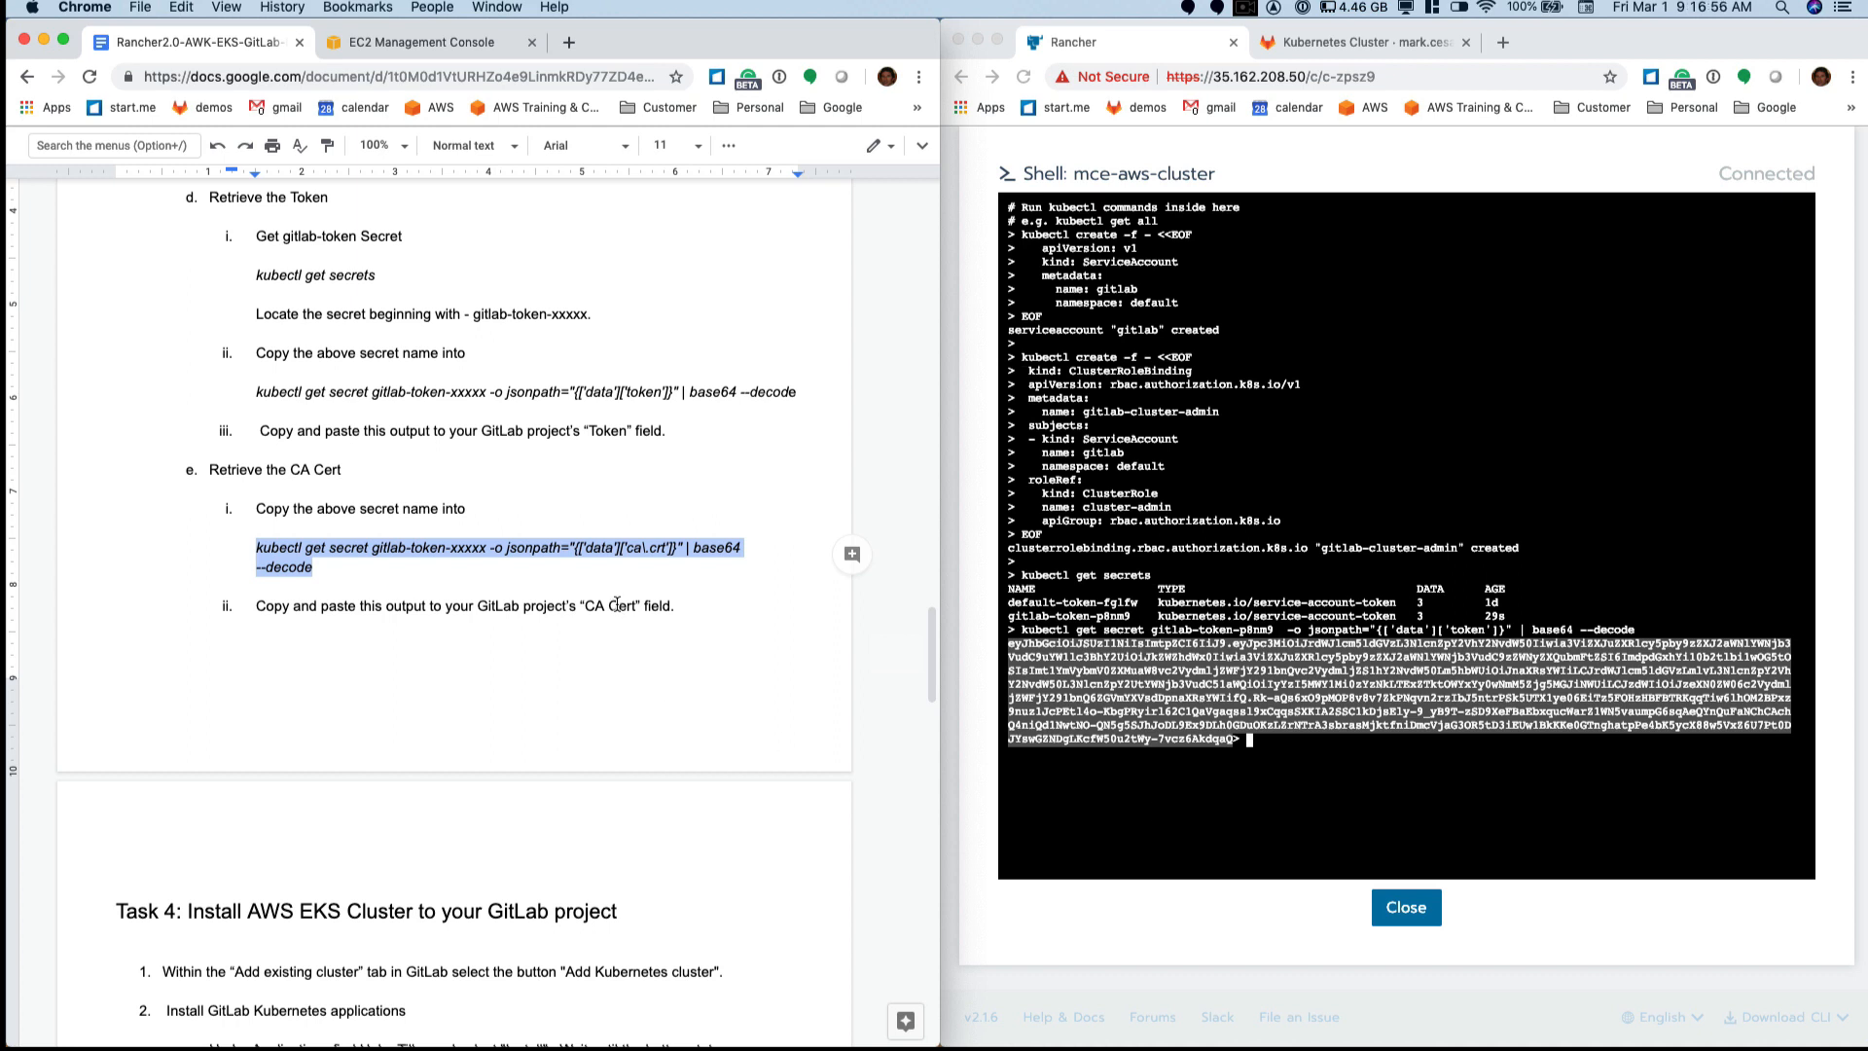
pyautogui.click(607, 561)
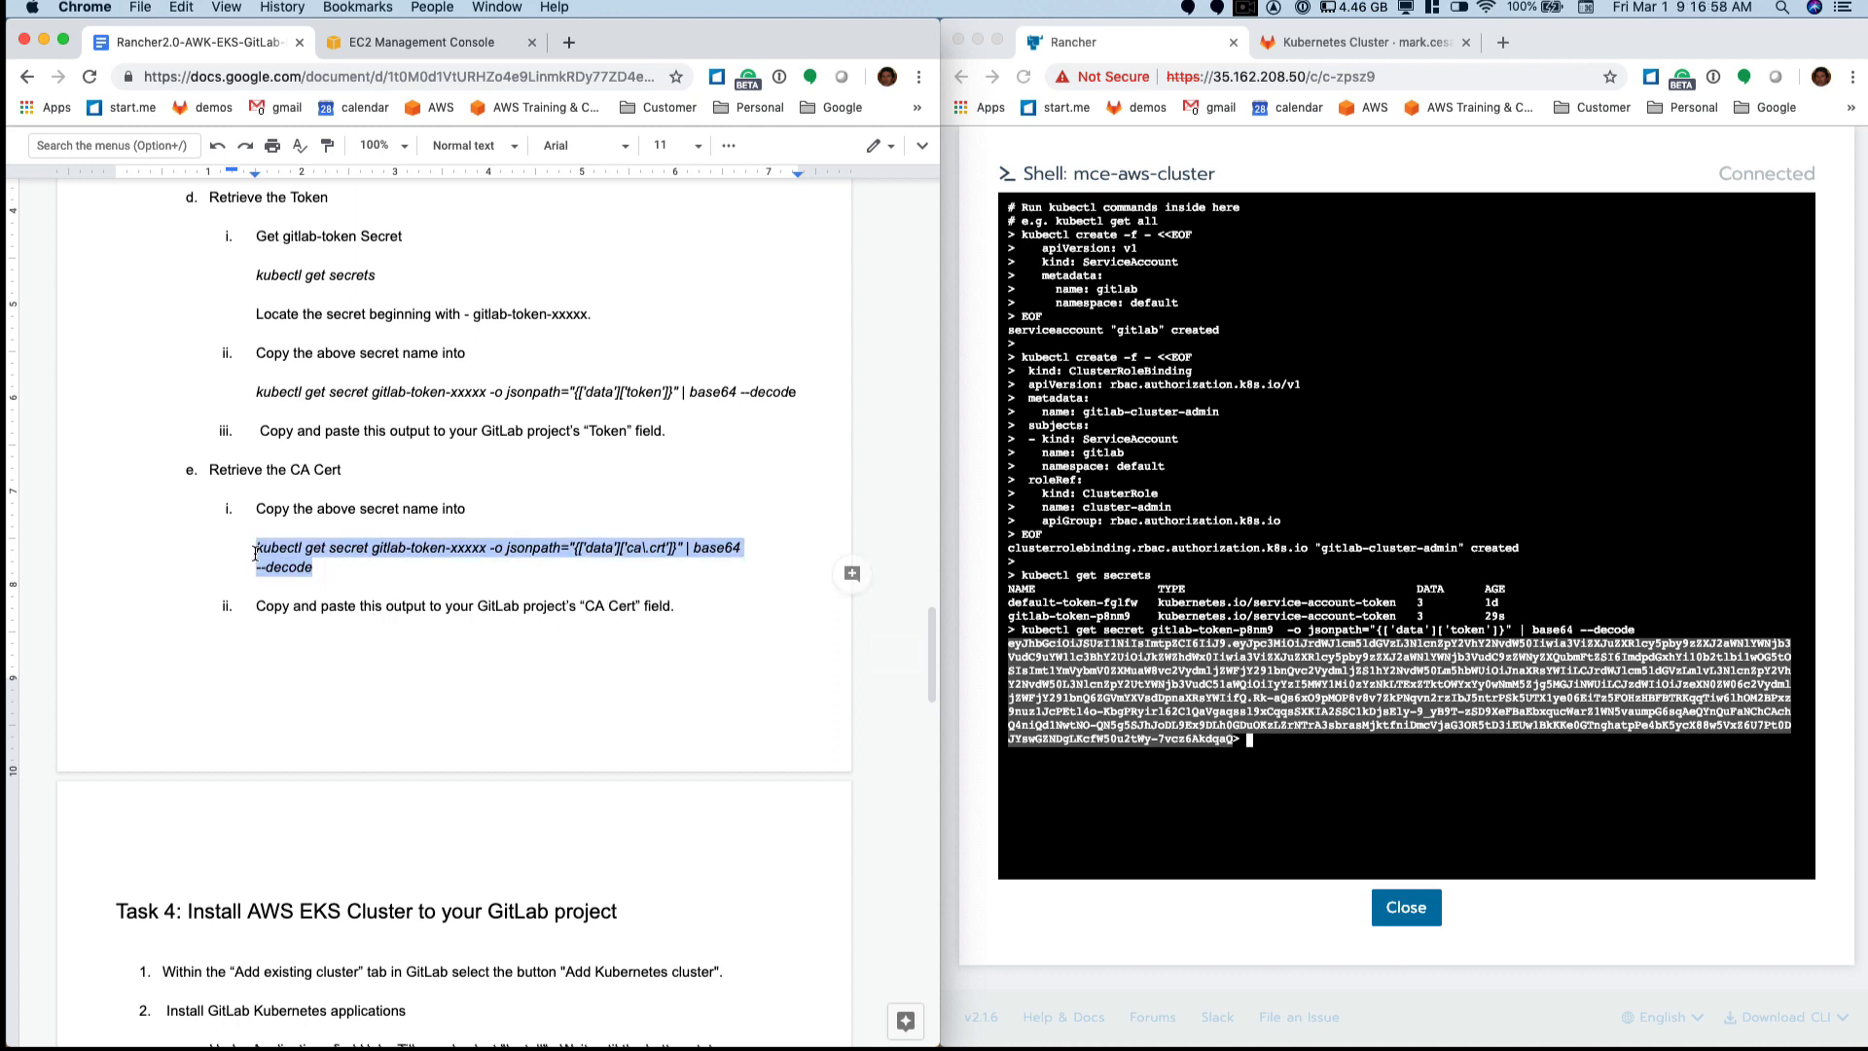
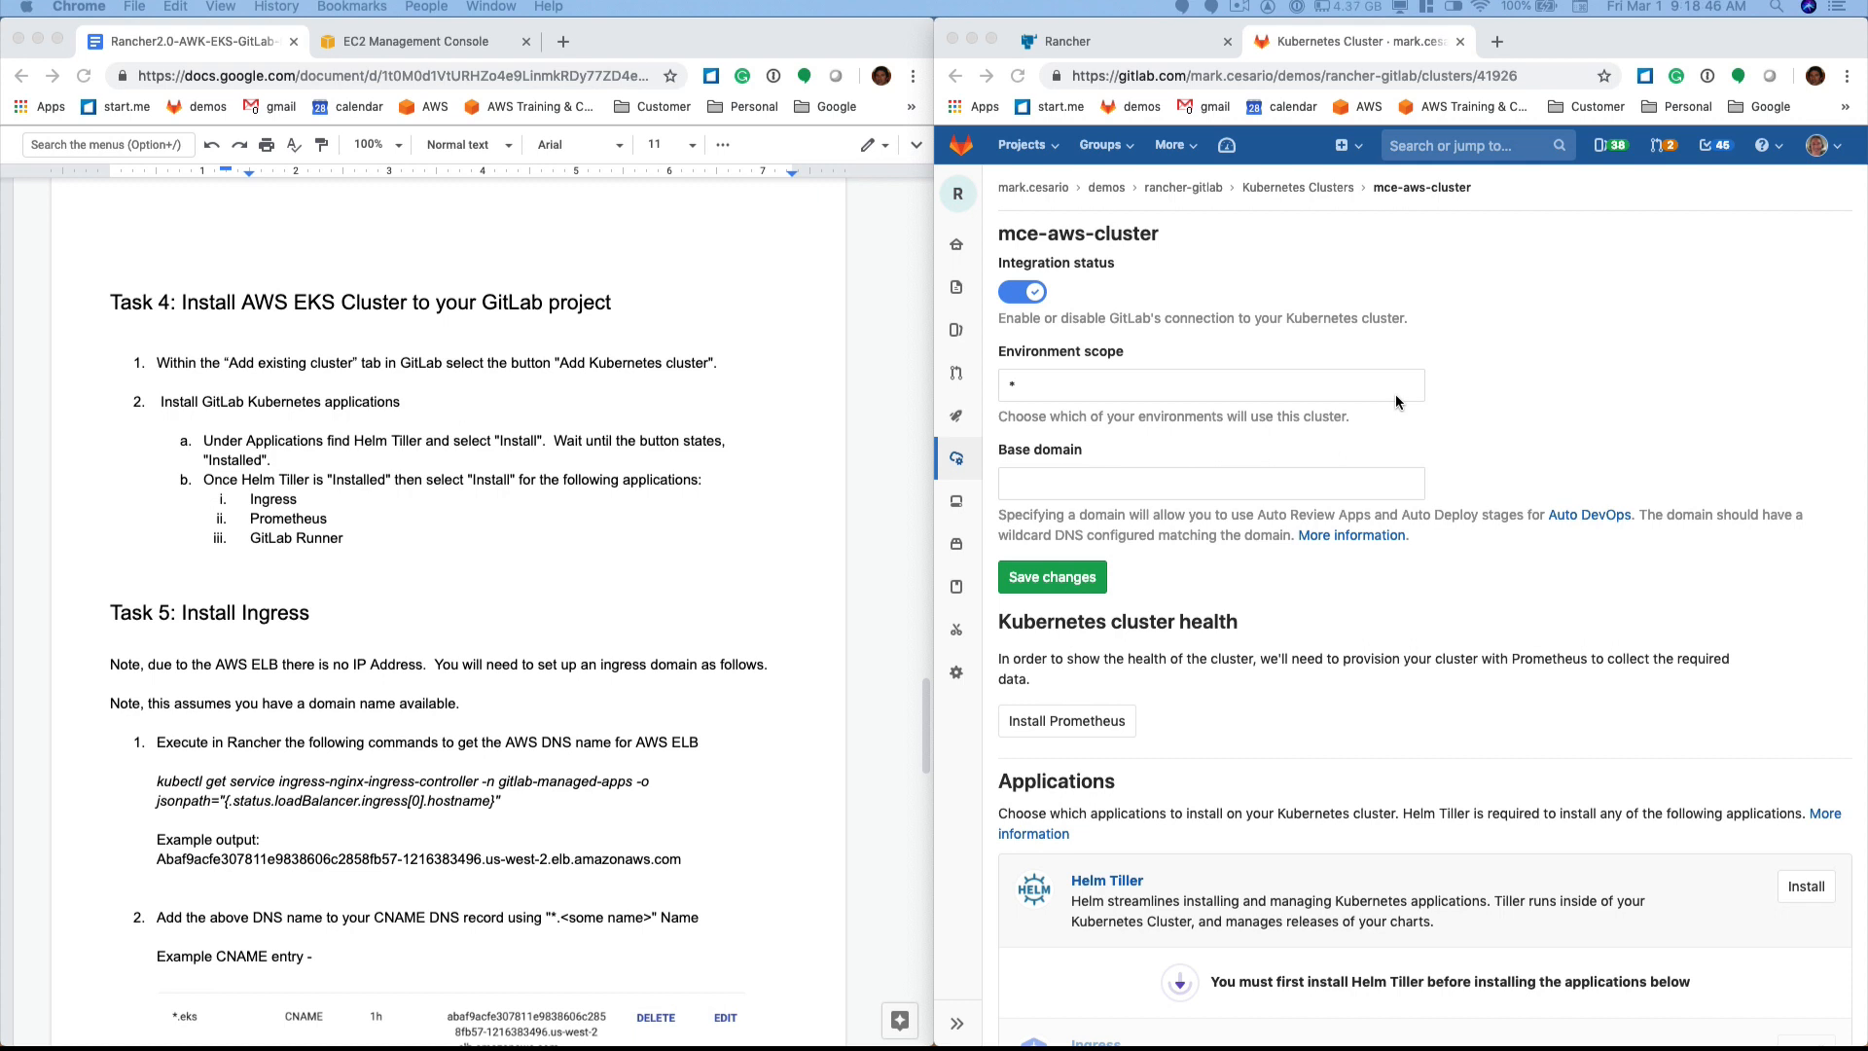
pyautogui.scroll(-4, 1493, 582)
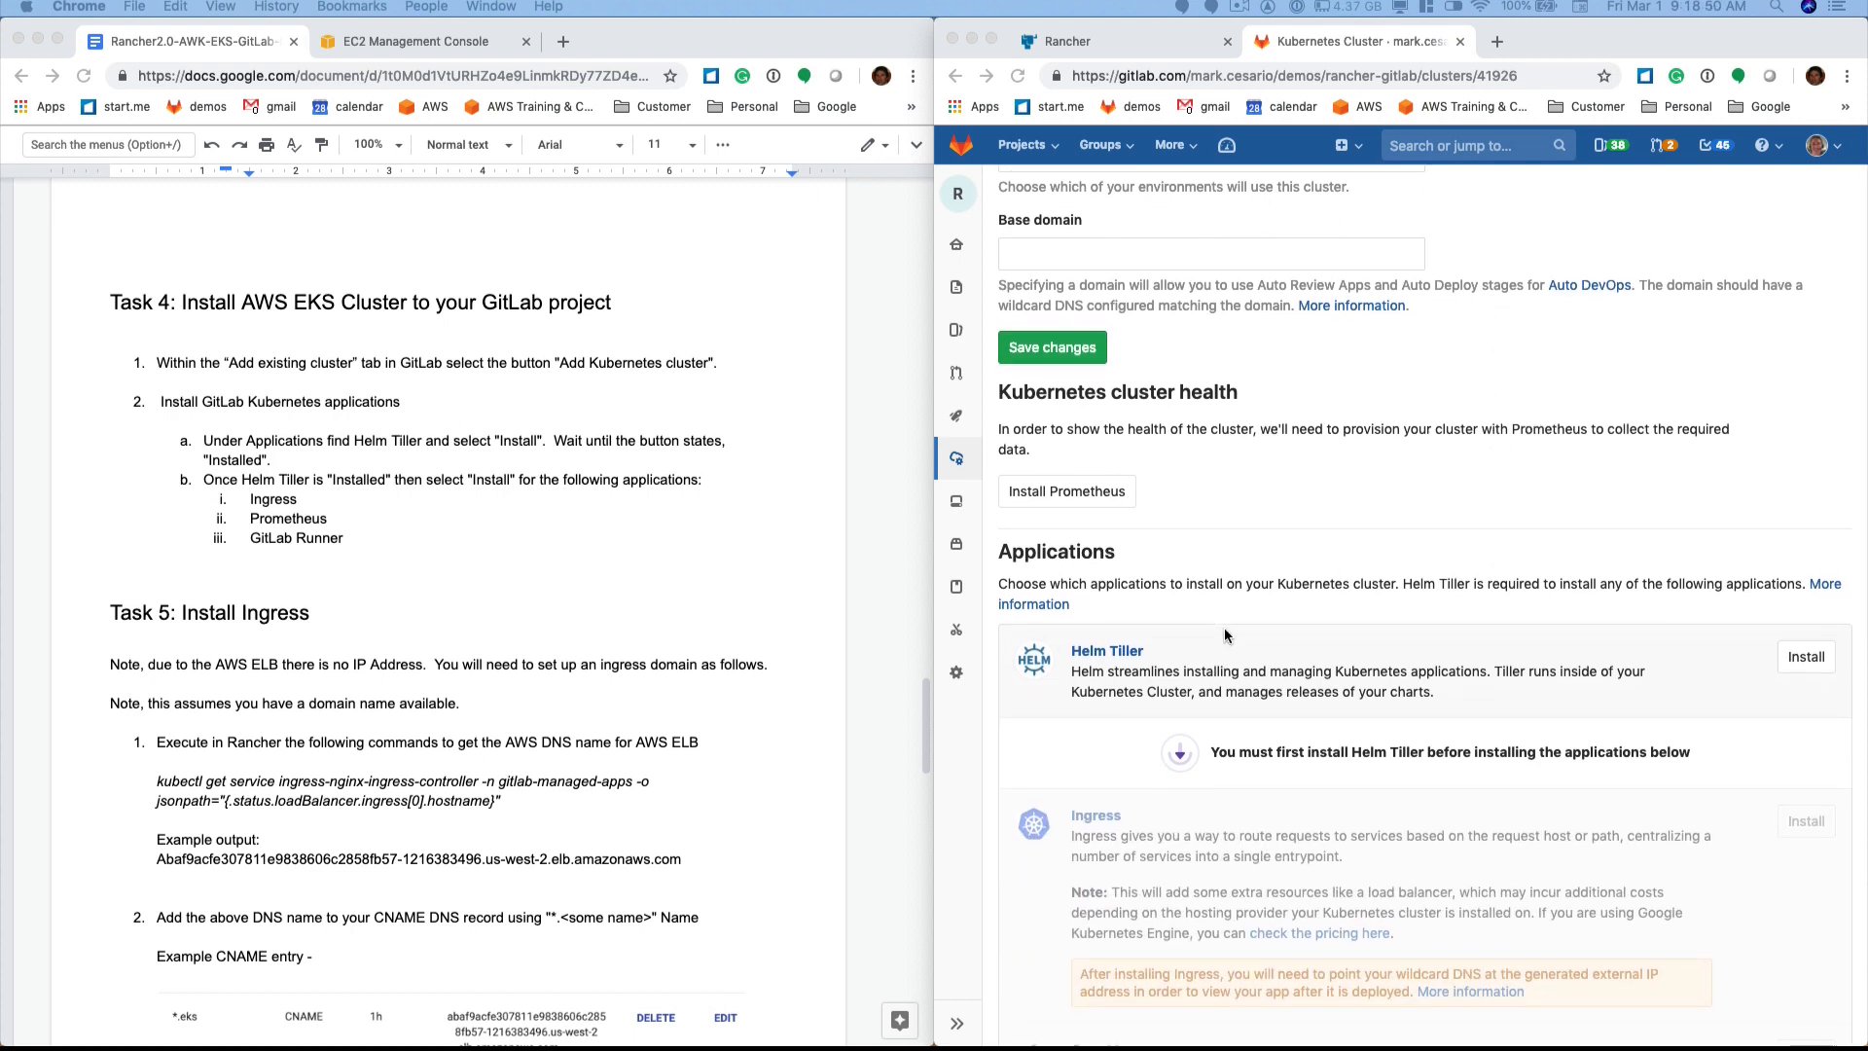
pyautogui.scroll(-3, 1224, 631)
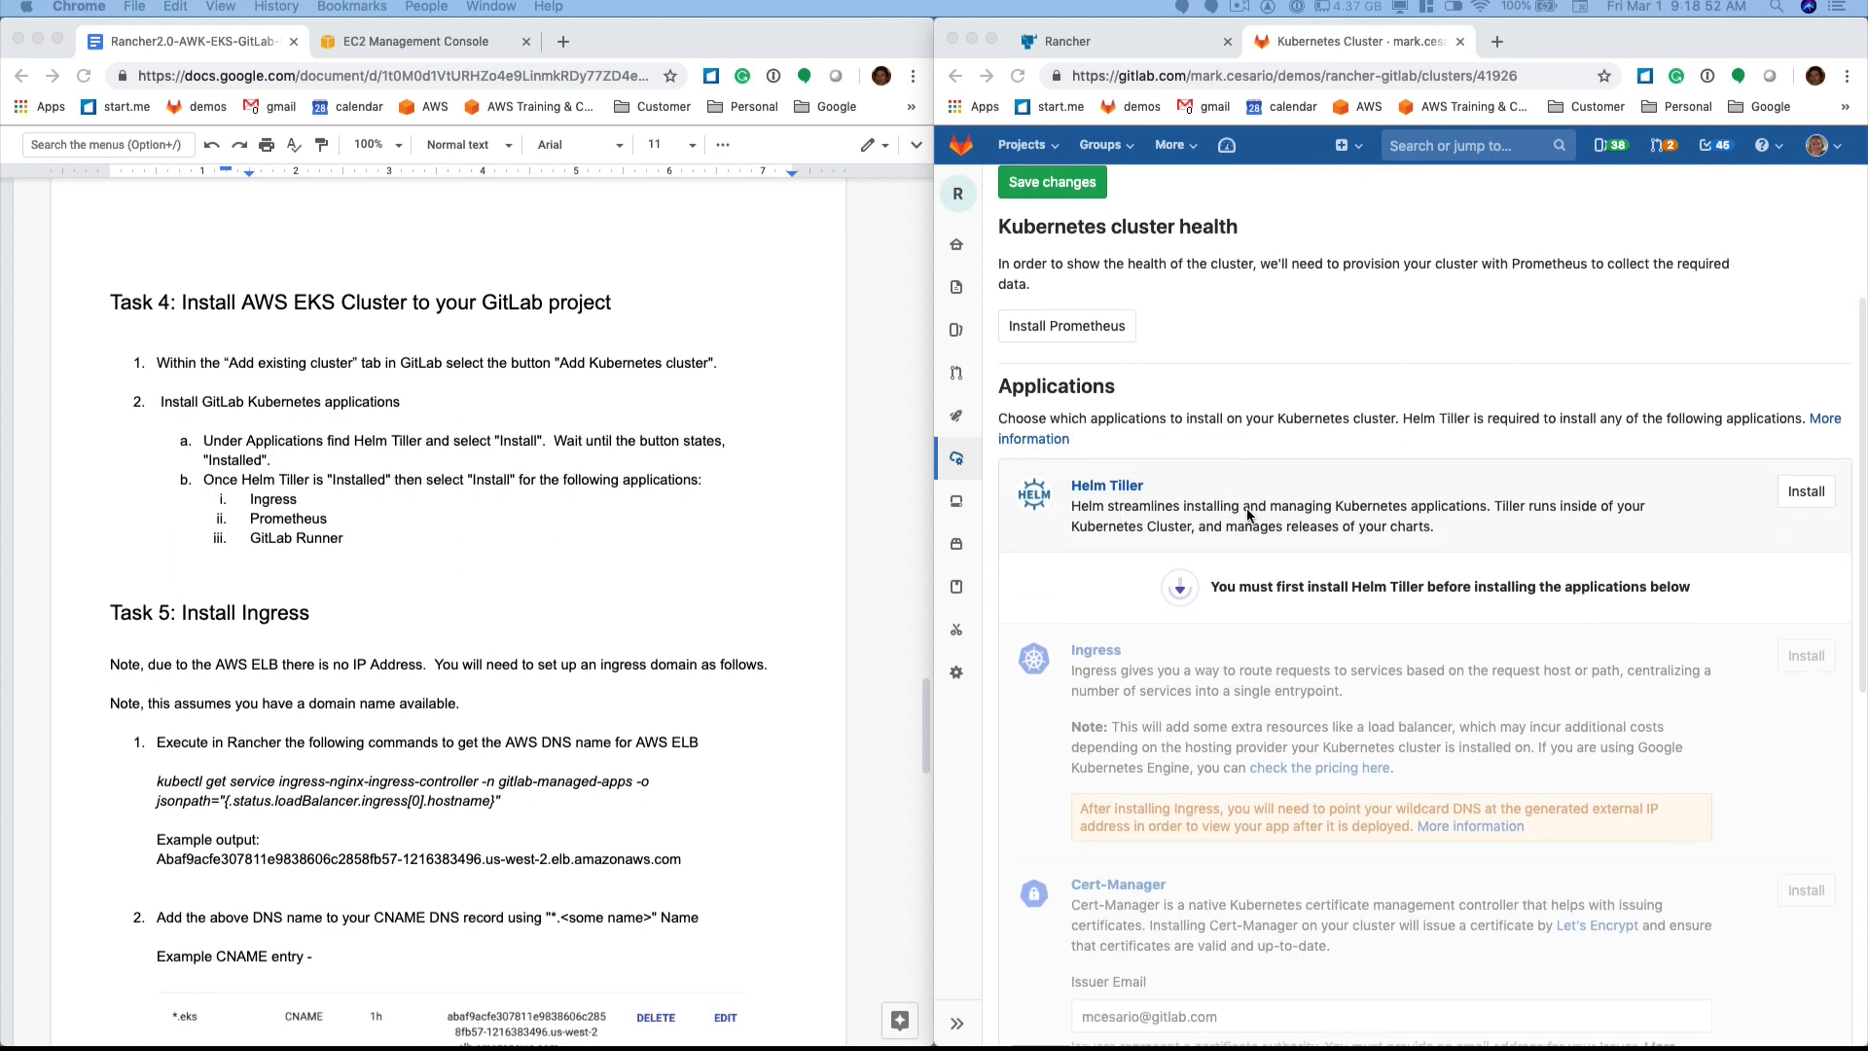
pyautogui.scroll(-2, 1248, 518)
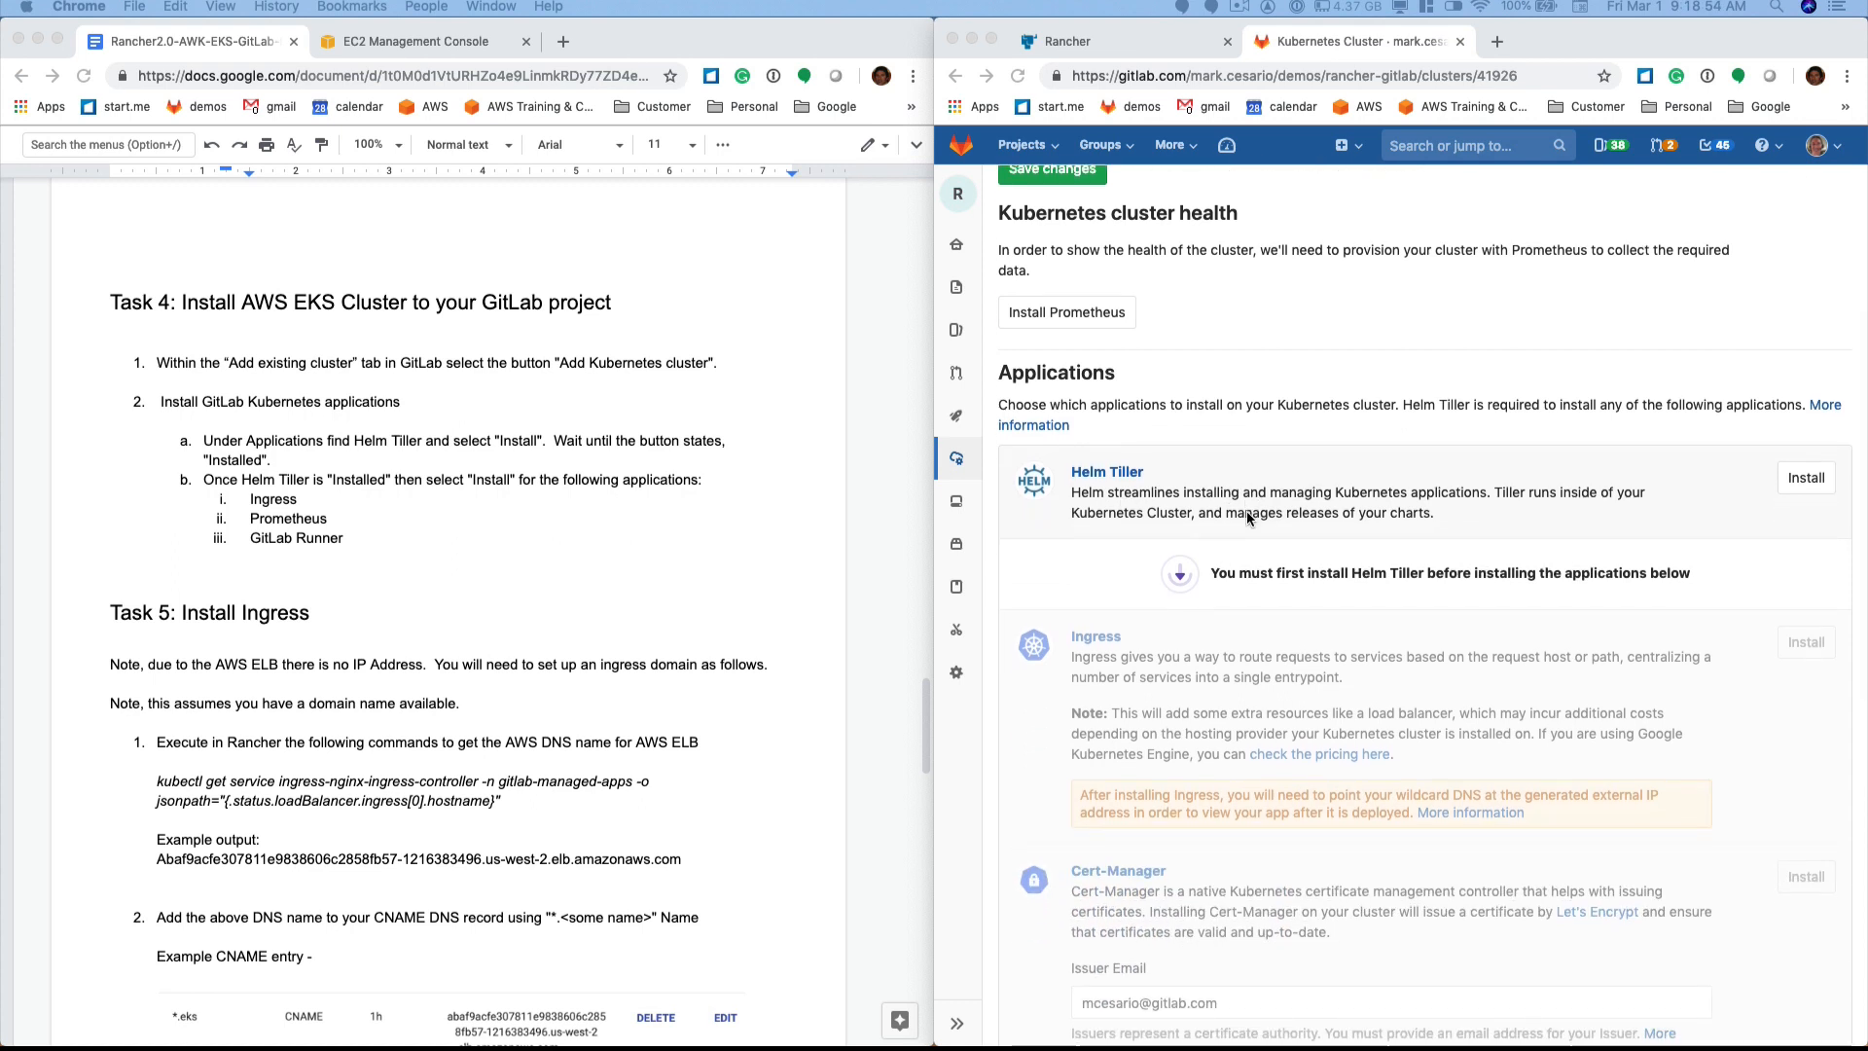
pyautogui.scroll(-3, 1248, 519)
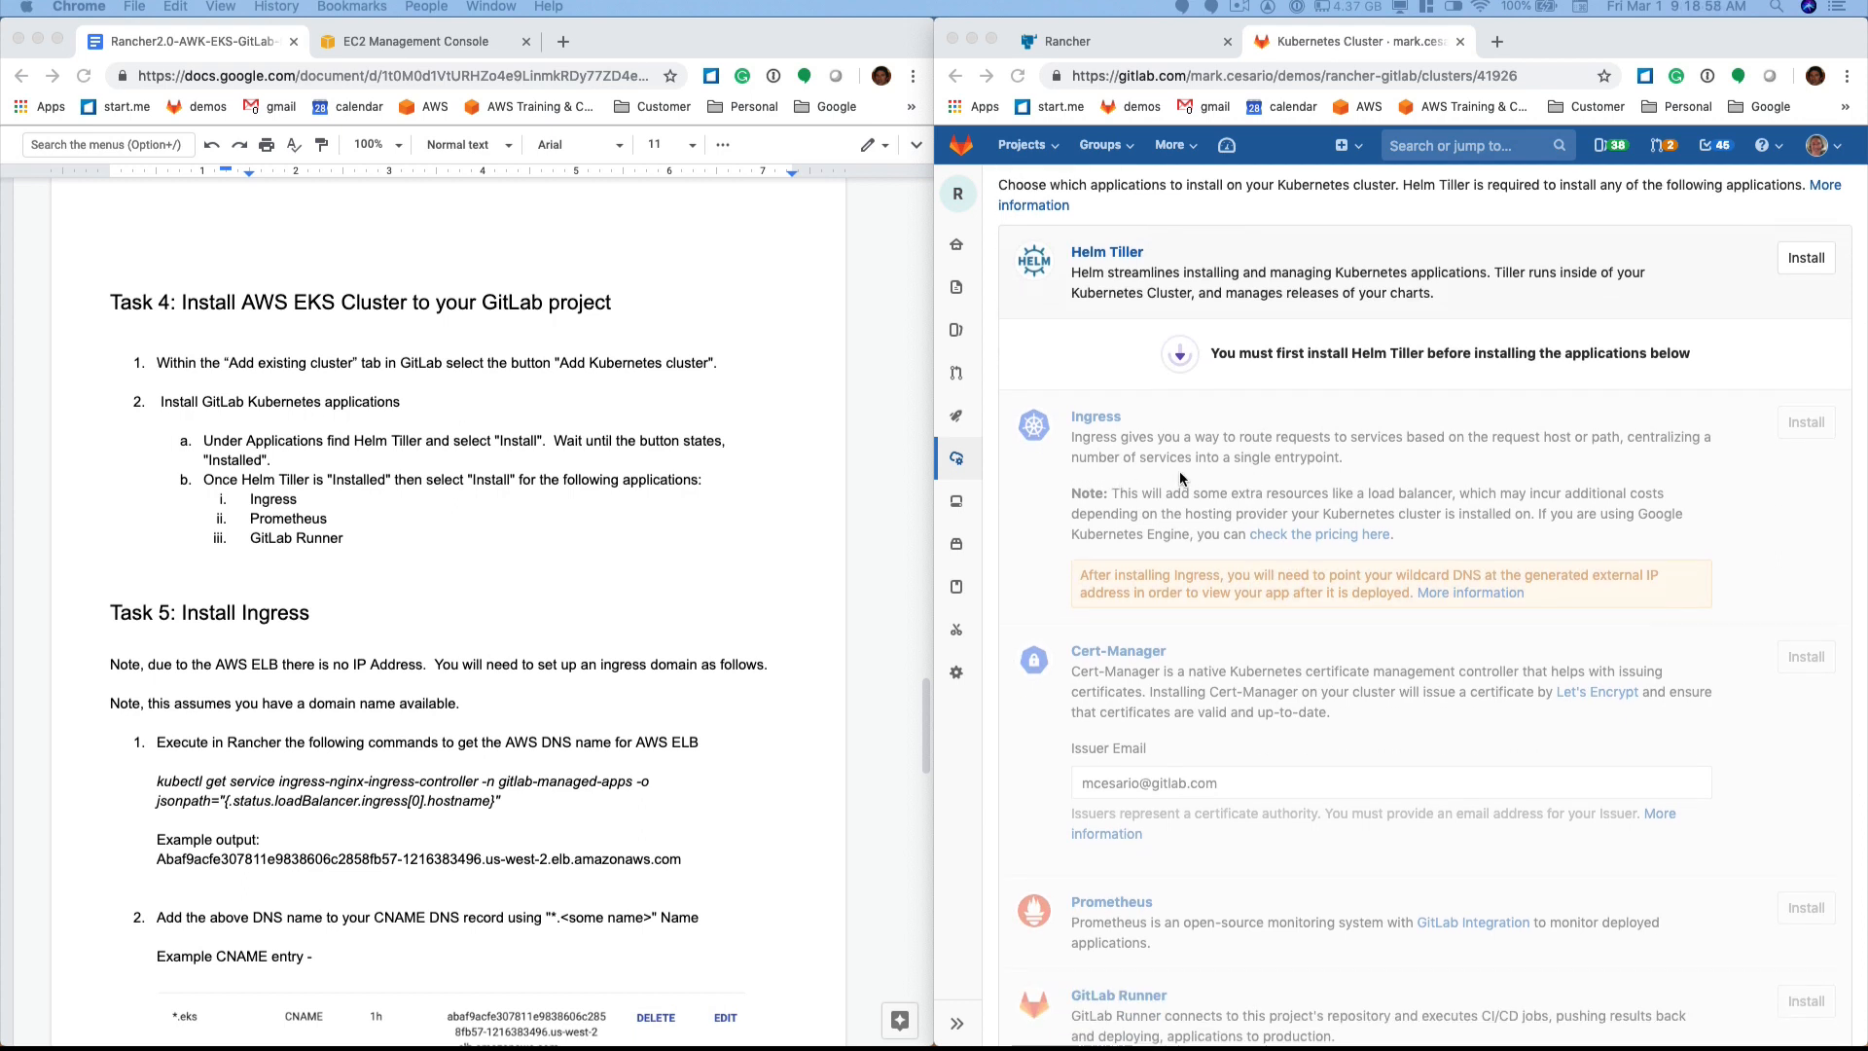
pyautogui.scroll(-5, 1186, 483)
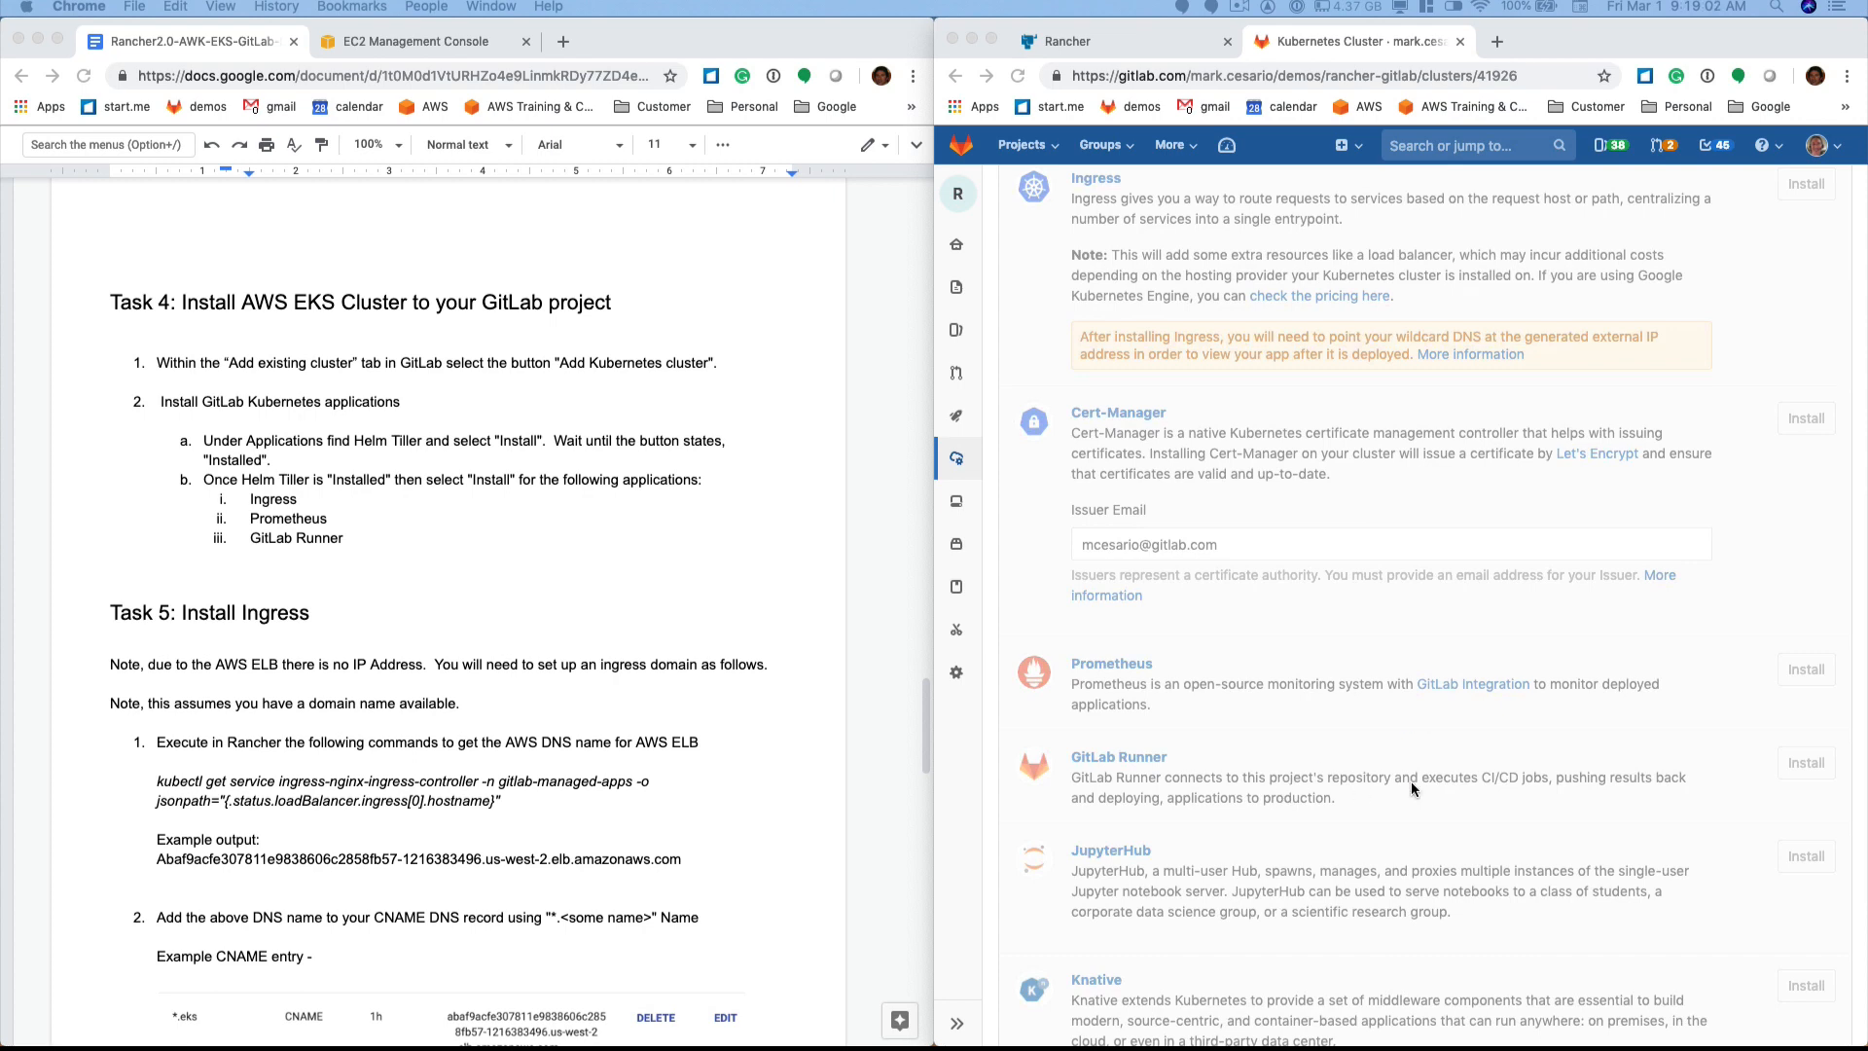
pyautogui.scroll(10, 1411, 780)
pyautogui.scroll(7, 1412, 788)
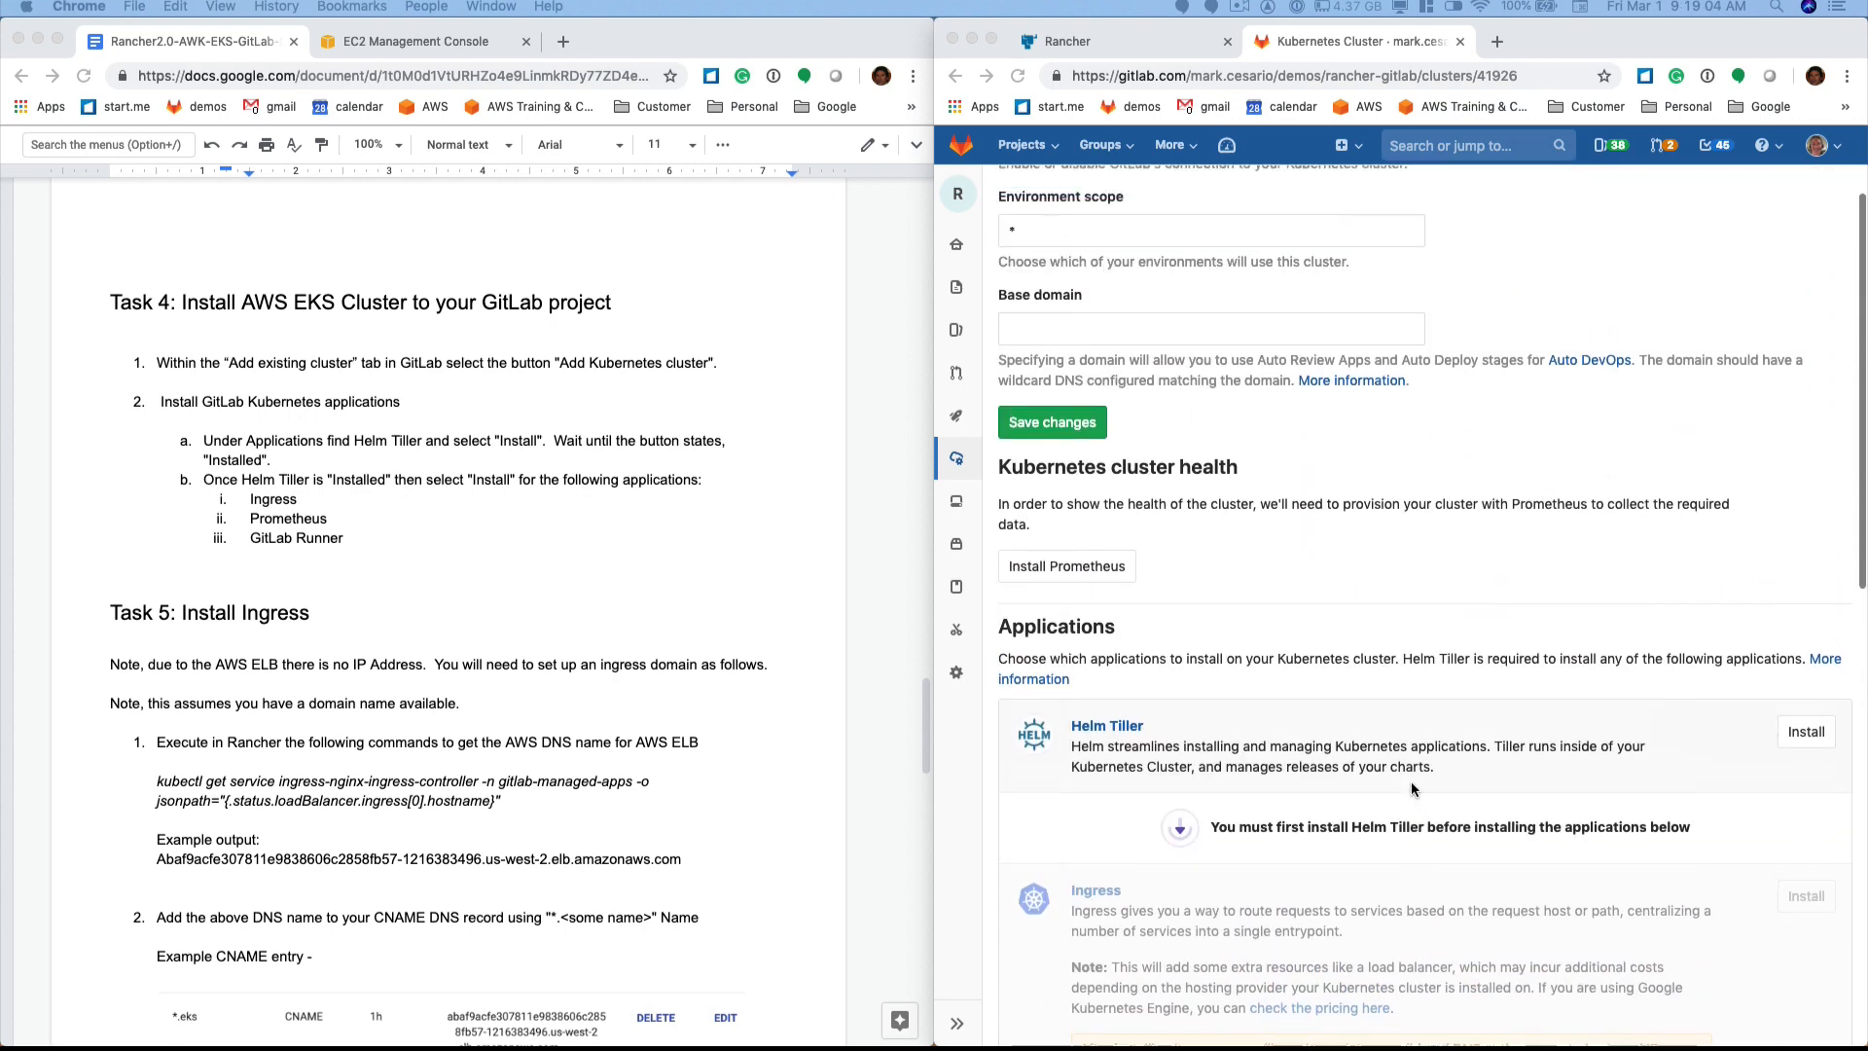
pyautogui.scroll(-1, 1409, 777)
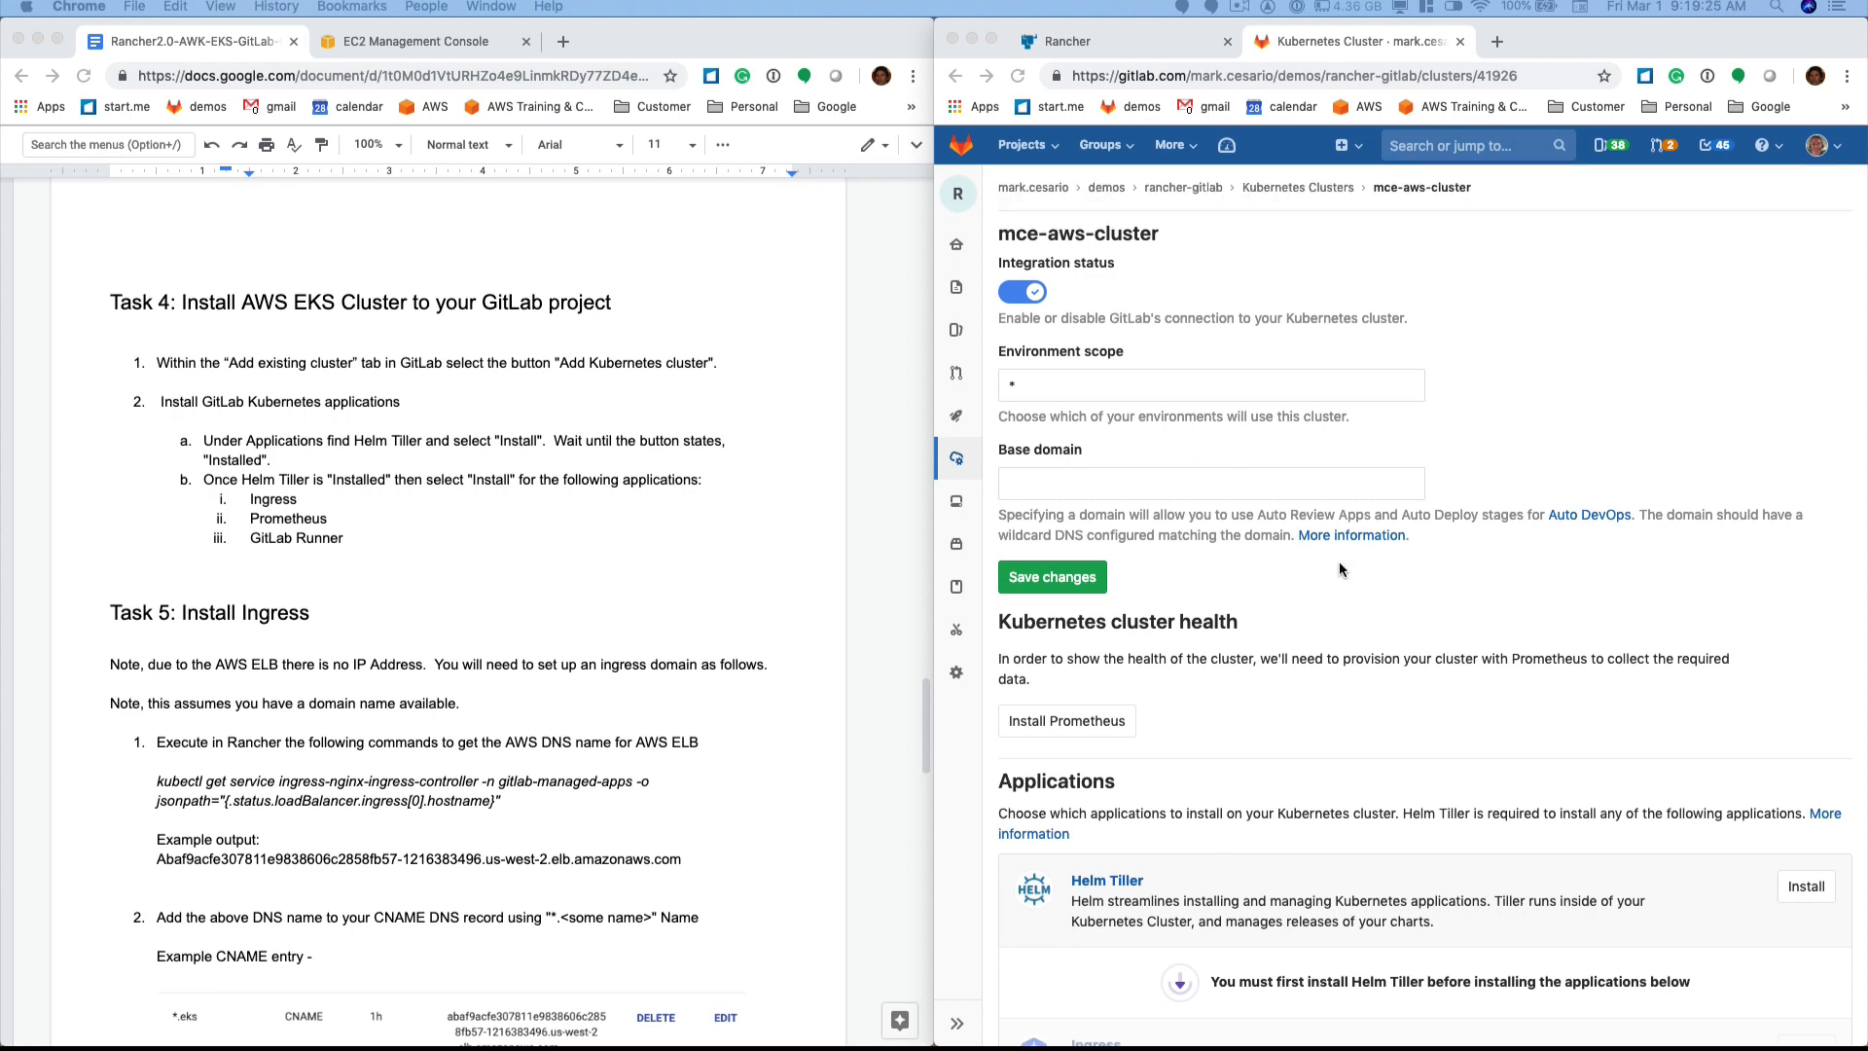
pyautogui.scroll(-1, 1339, 562)
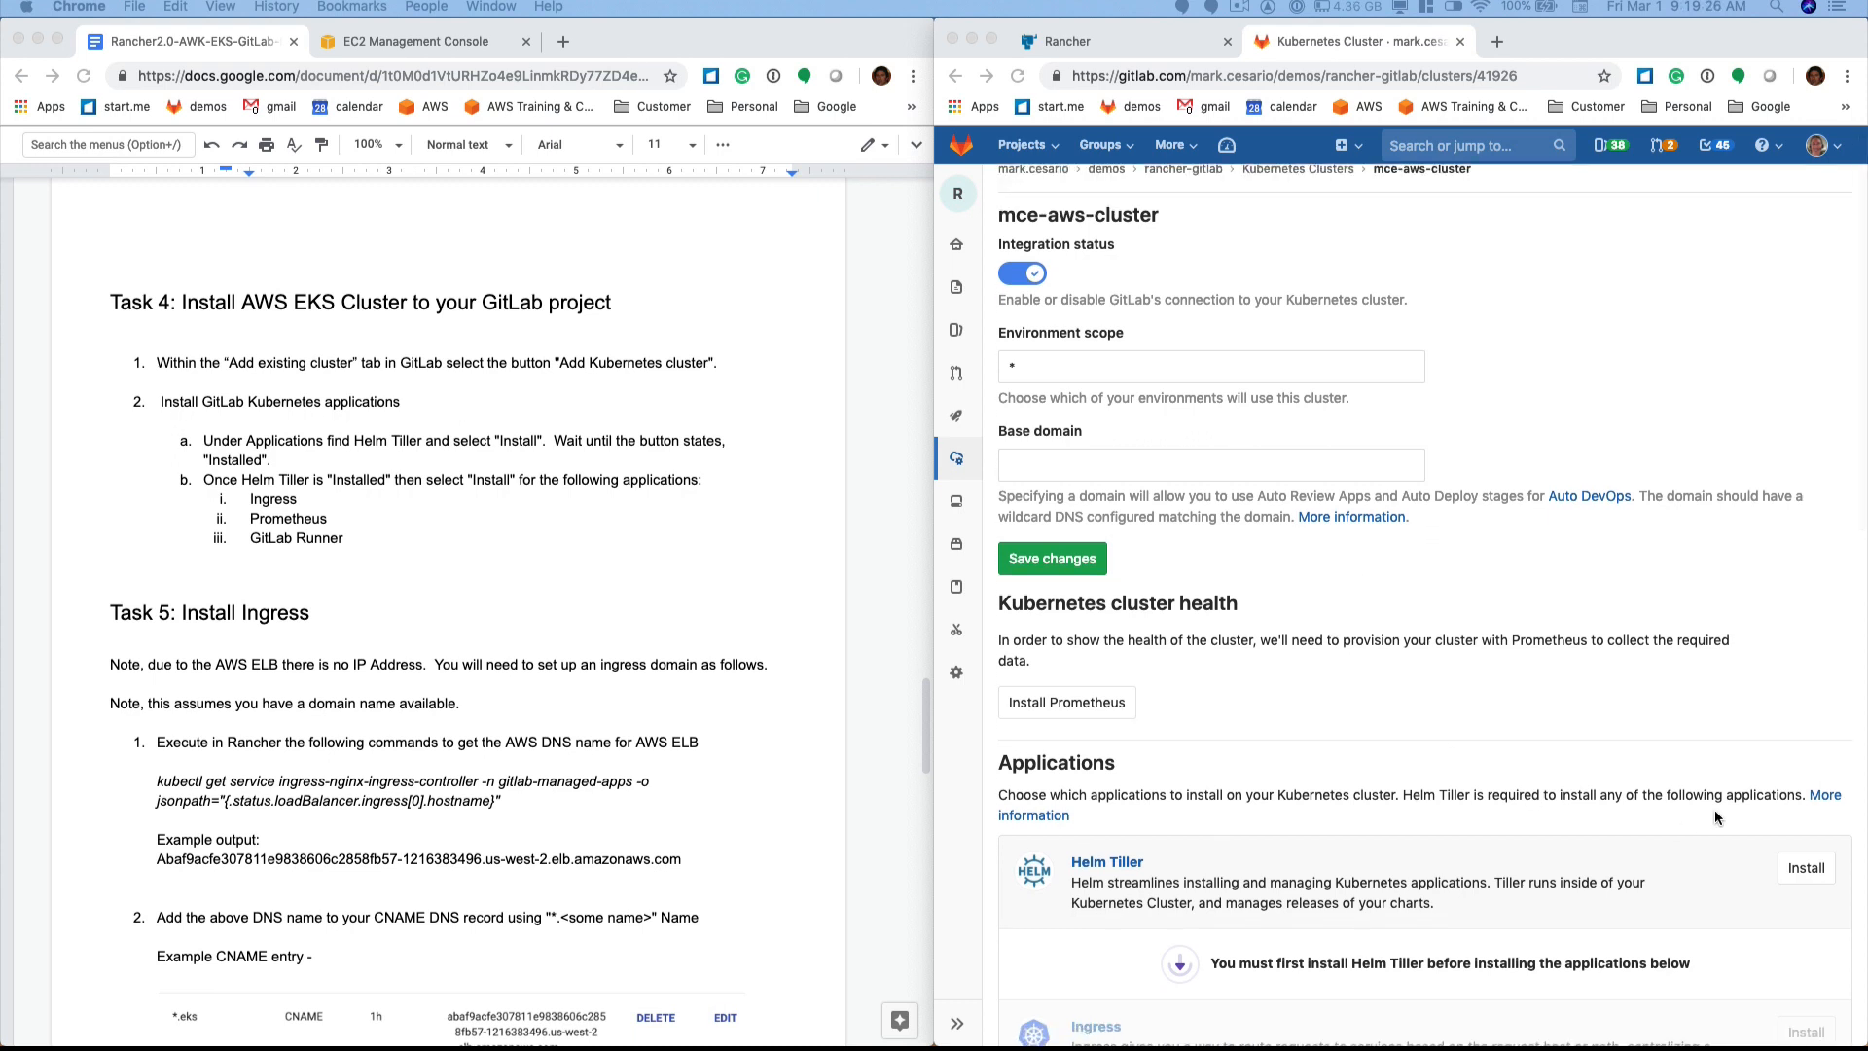
pyautogui.scroll(-2, 1343, 875)
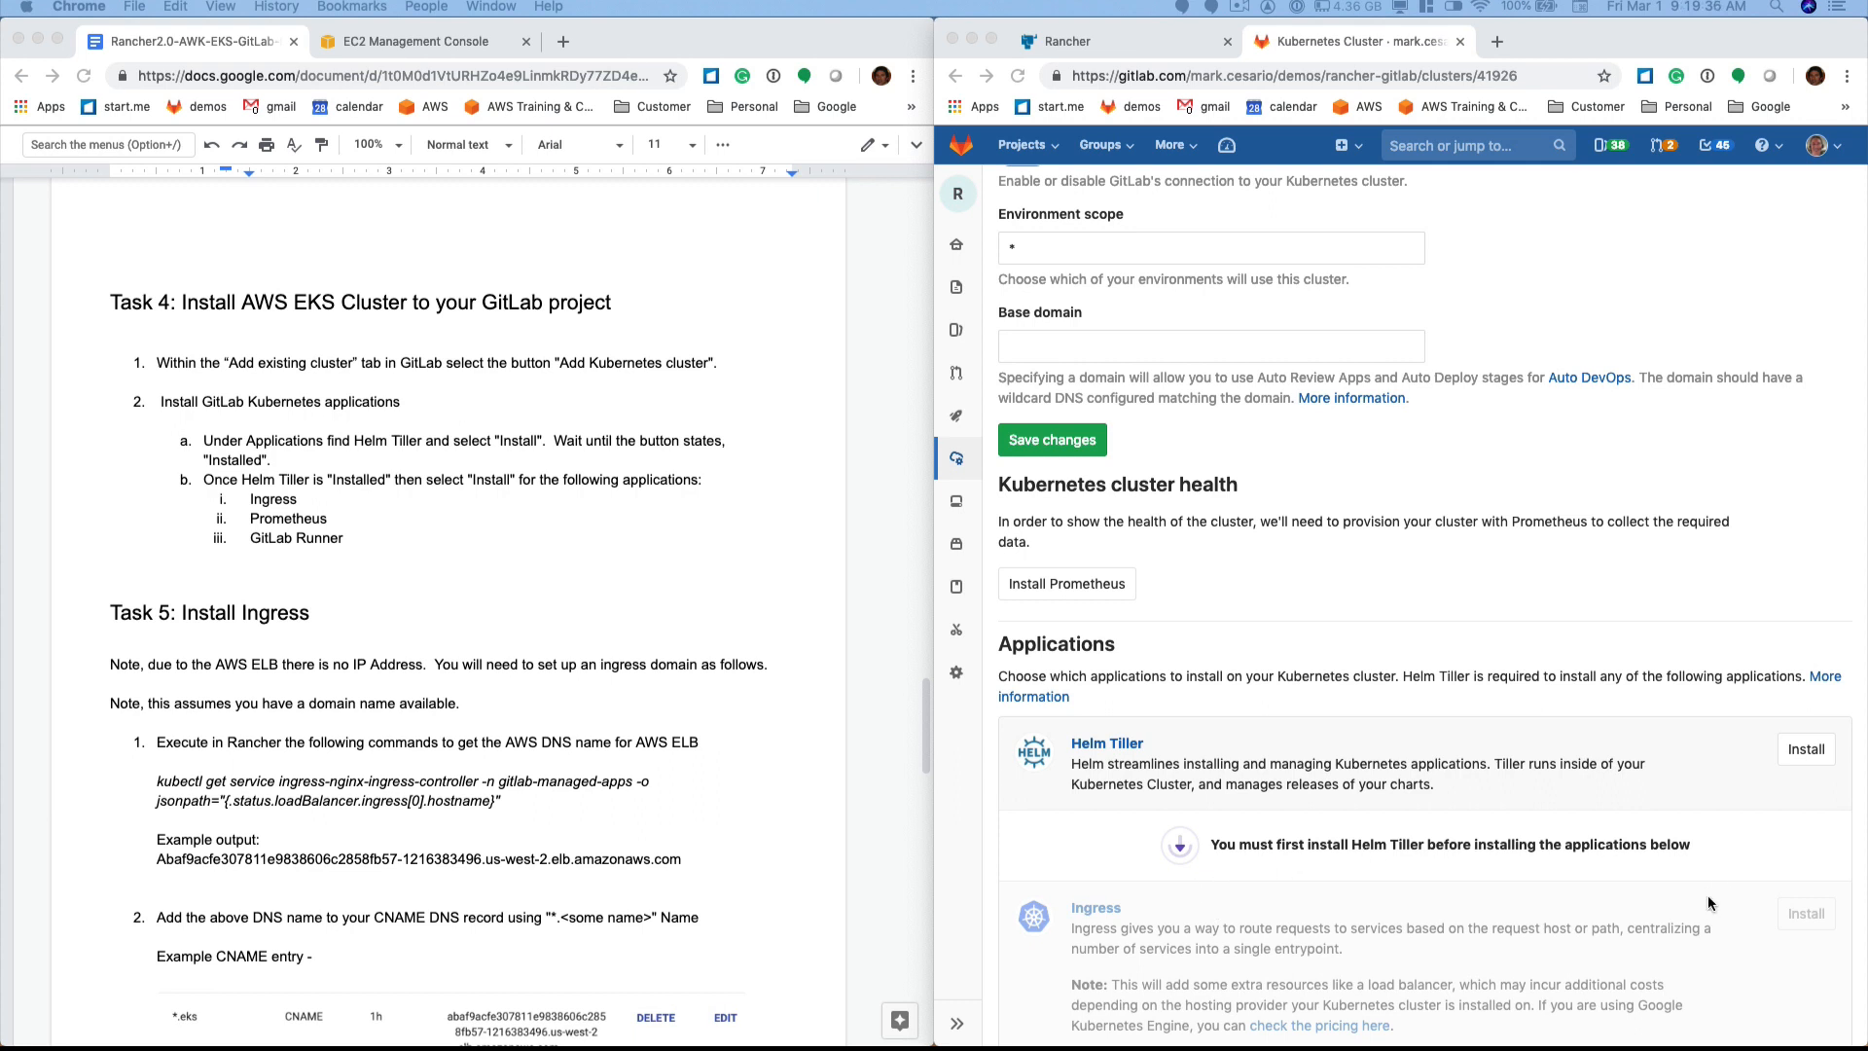
# Step: Install Helm Tiller on the EKS cluster from GitLab's cluster page
pyautogui.click(1806, 754)
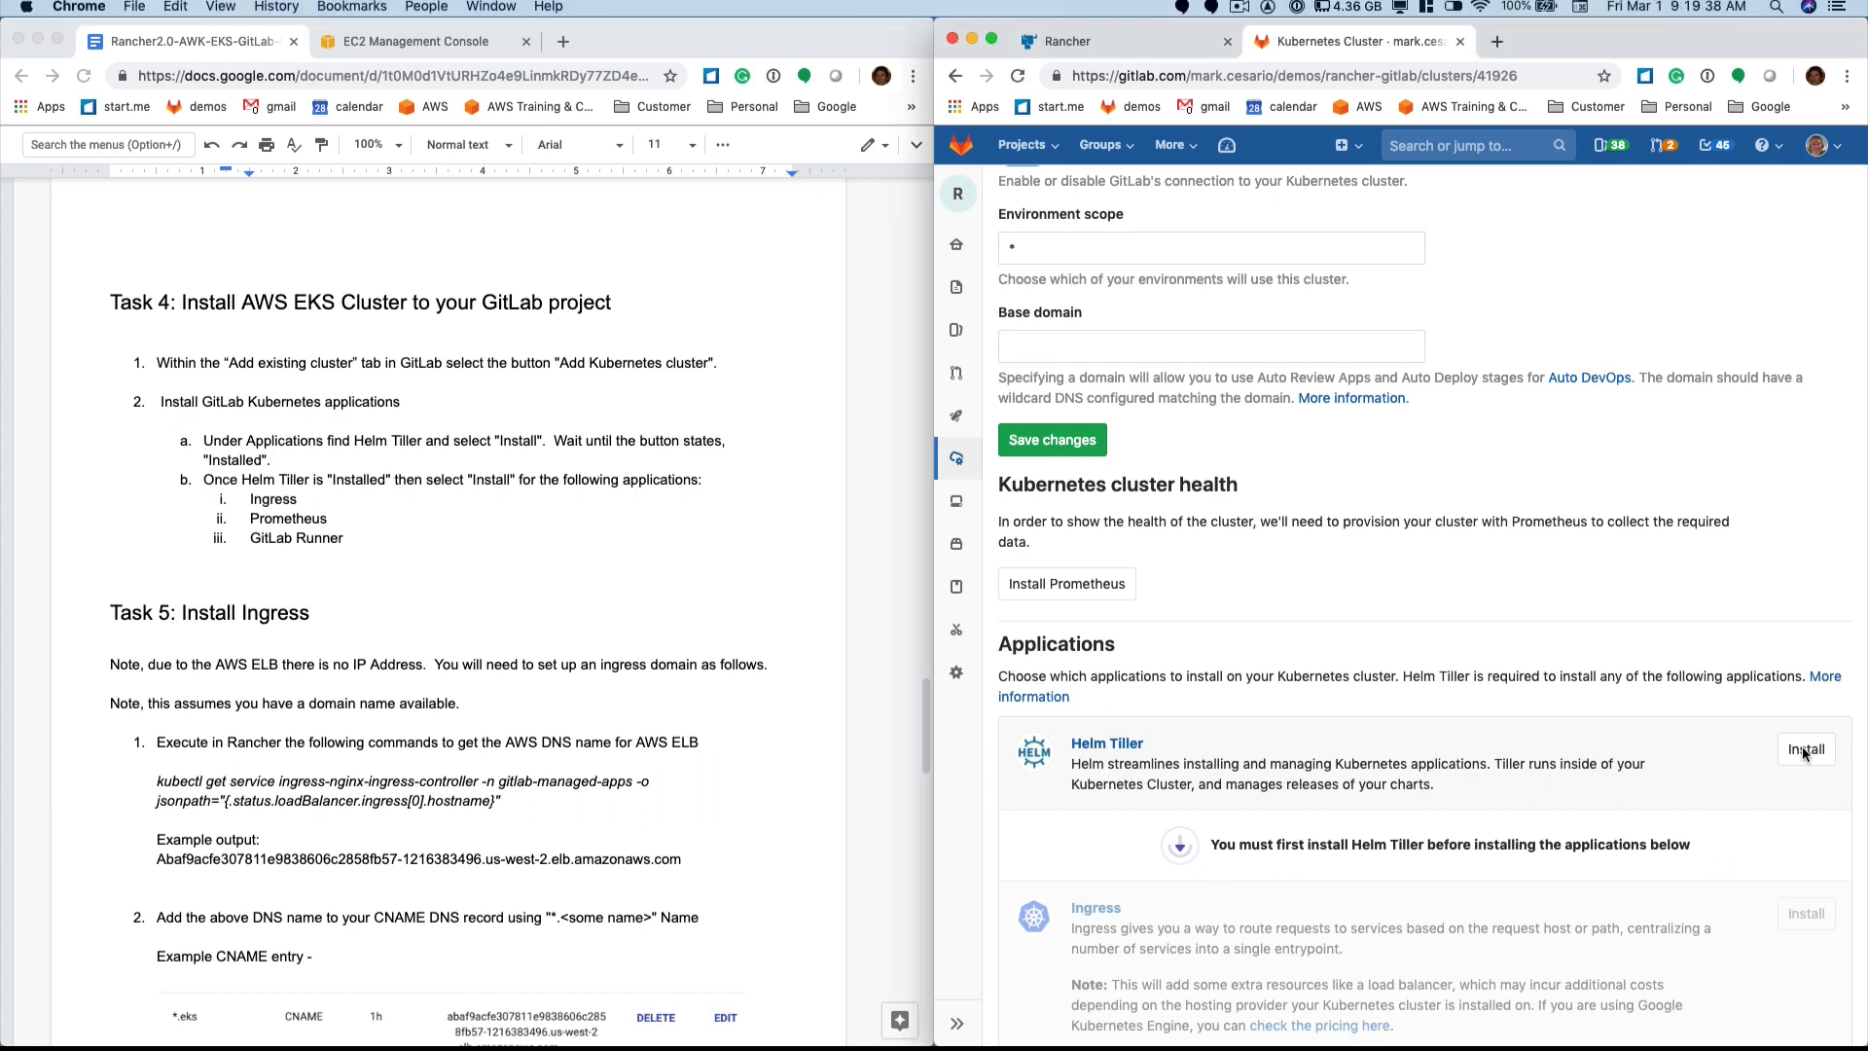
pyautogui.click(1803, 751)
pyautogui.scroll(-5, 1403, 850)
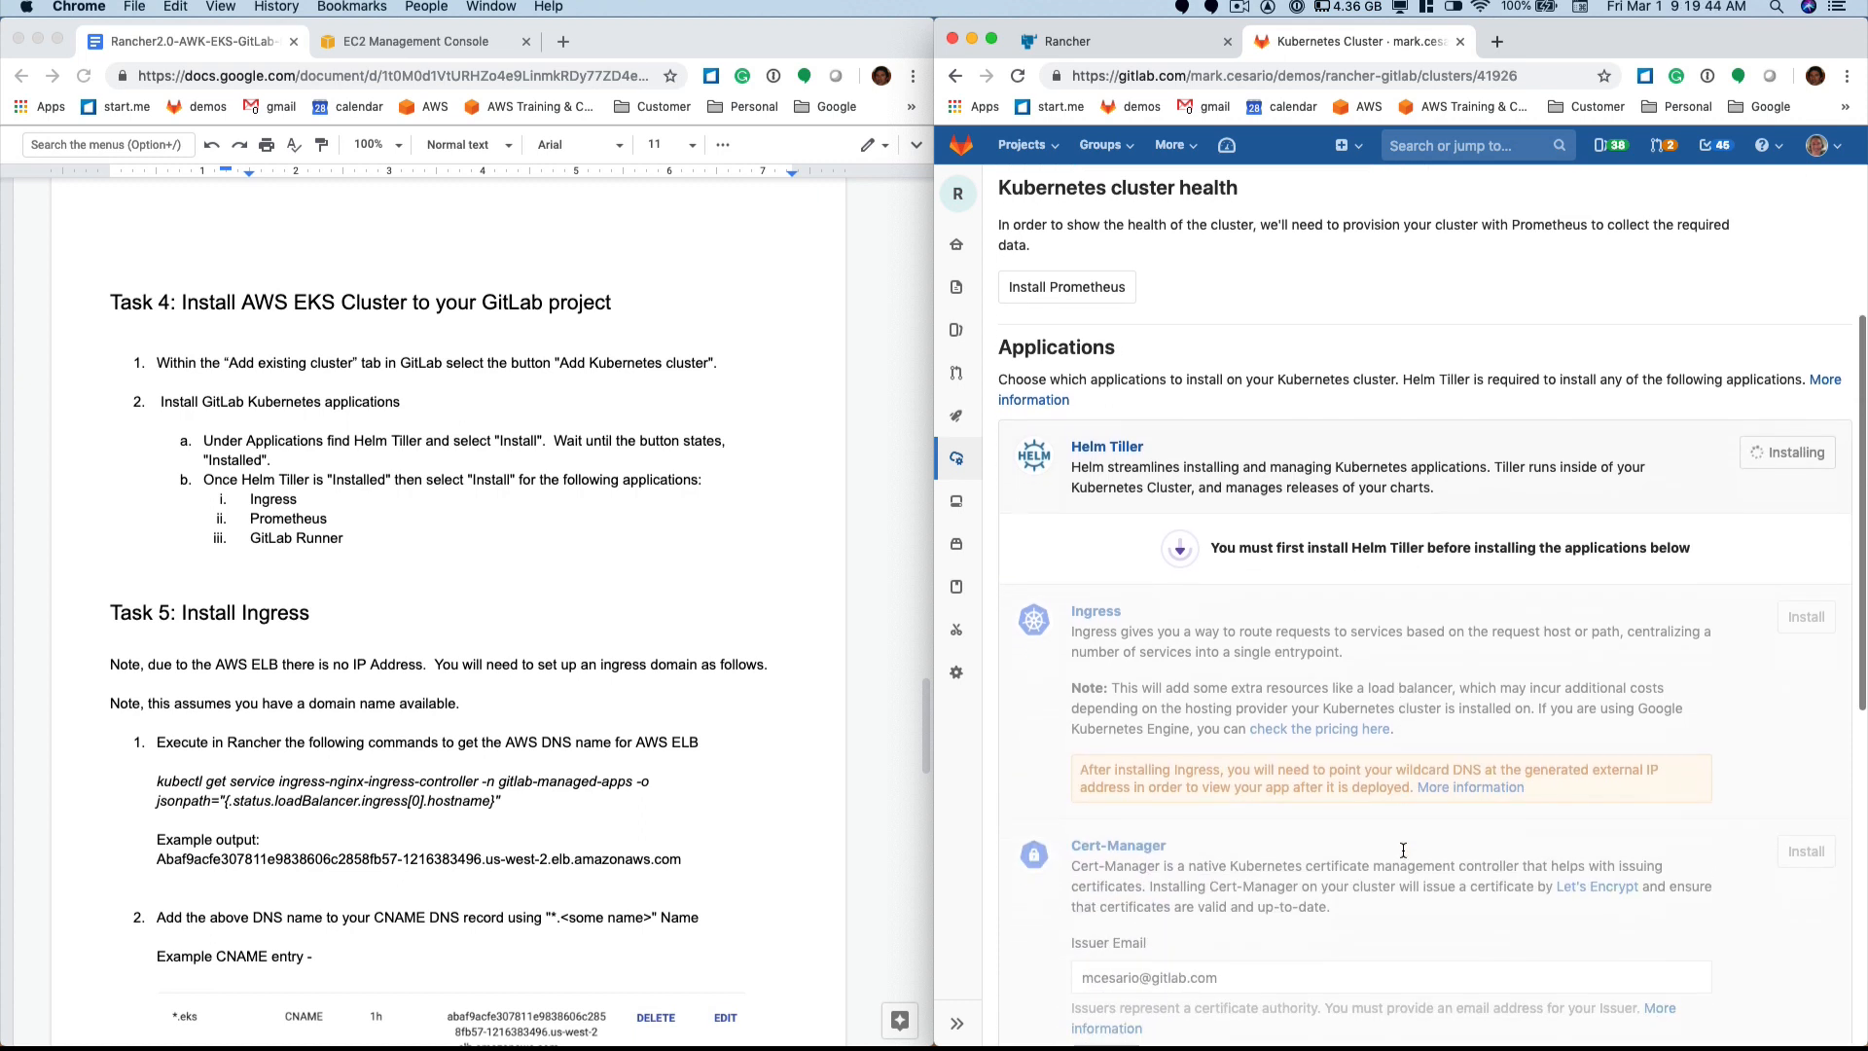
pyautogui.scroll(-2, 1403, 851)
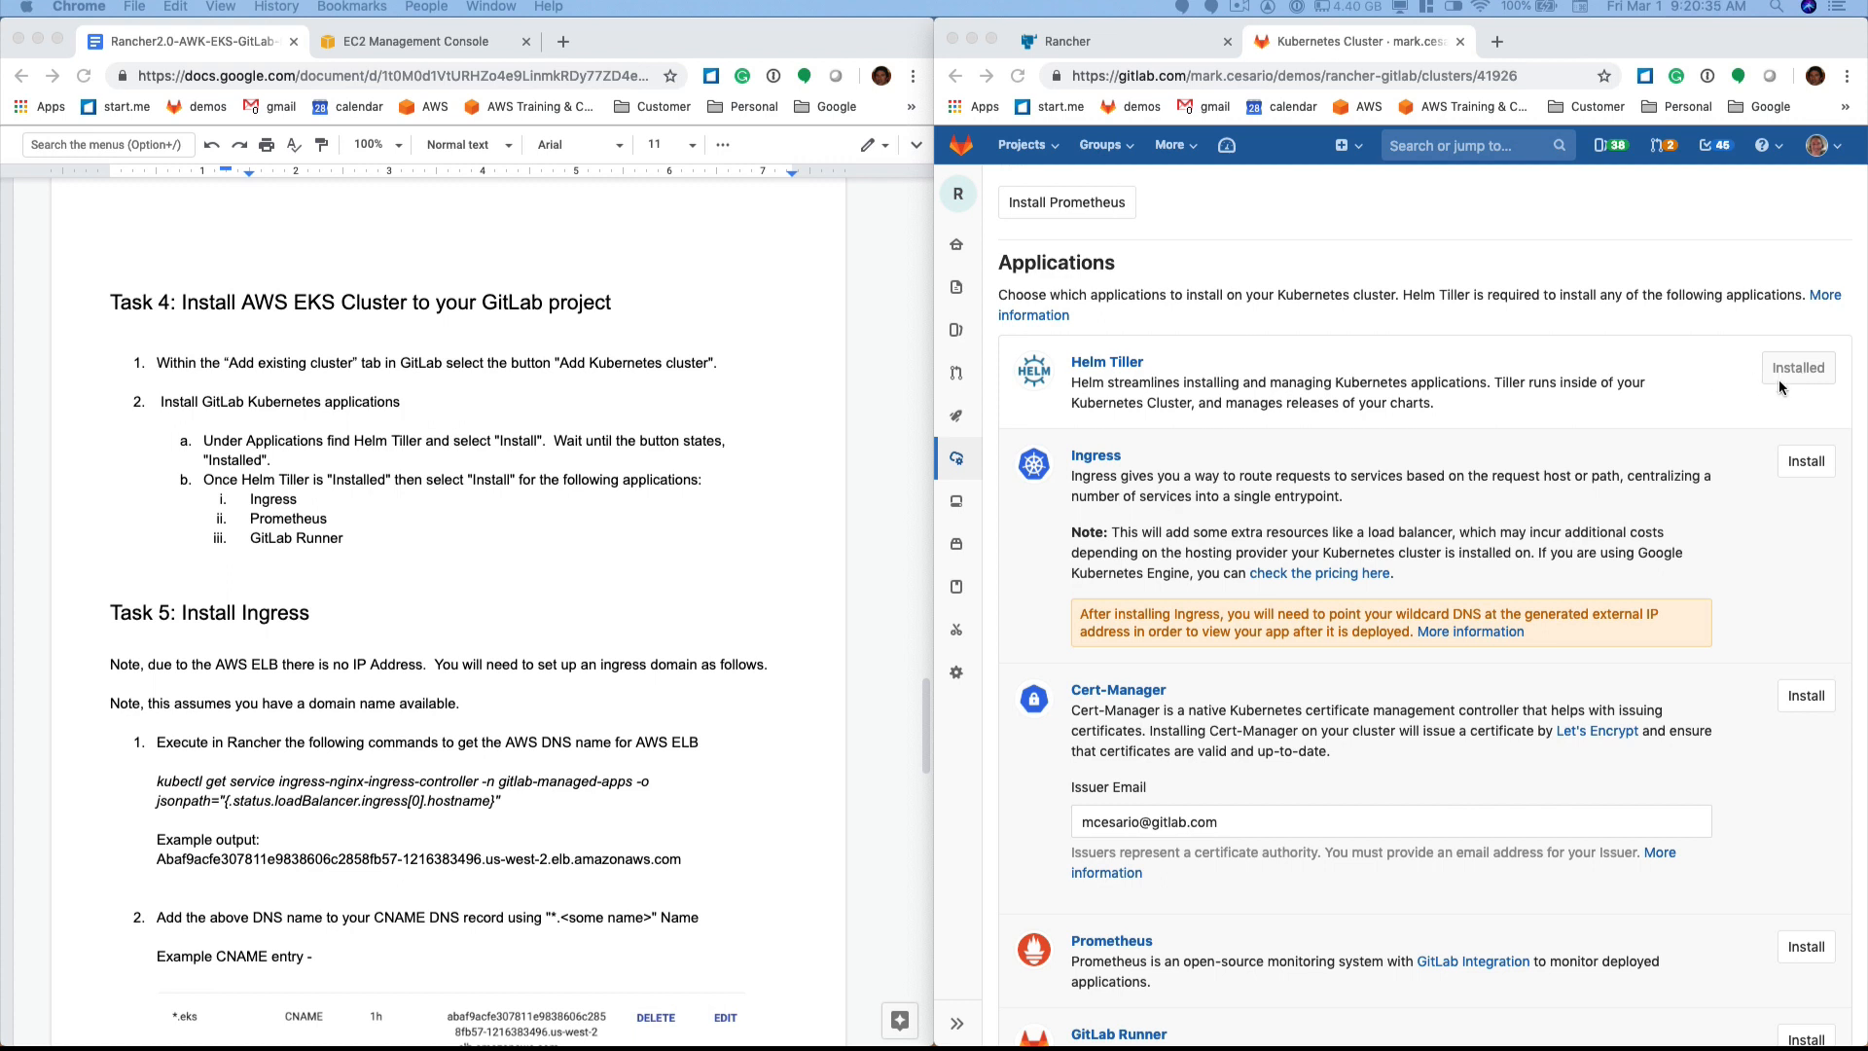
# Step: Install Ingress, Prometheus and GitLab Runner on the cluster
pyautogui.click(1798, 461)
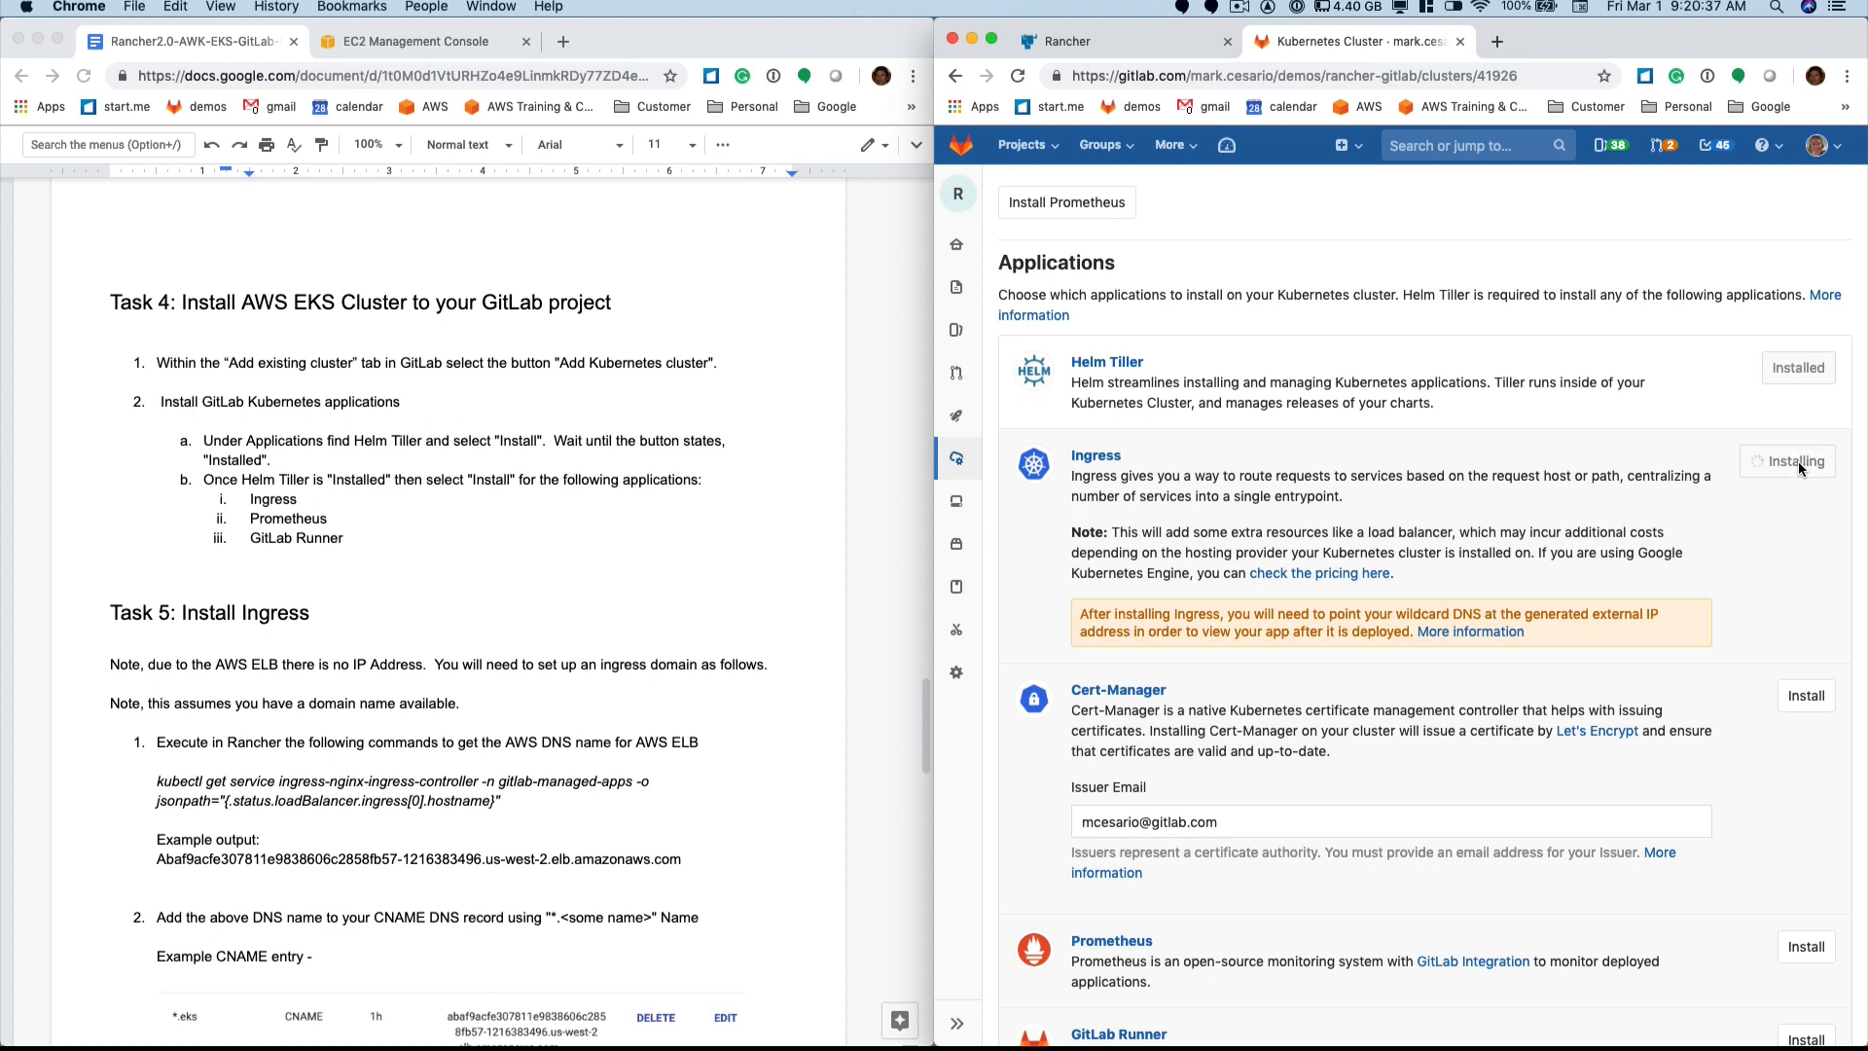
pyautogui.scroll(-2, 1820, 757)
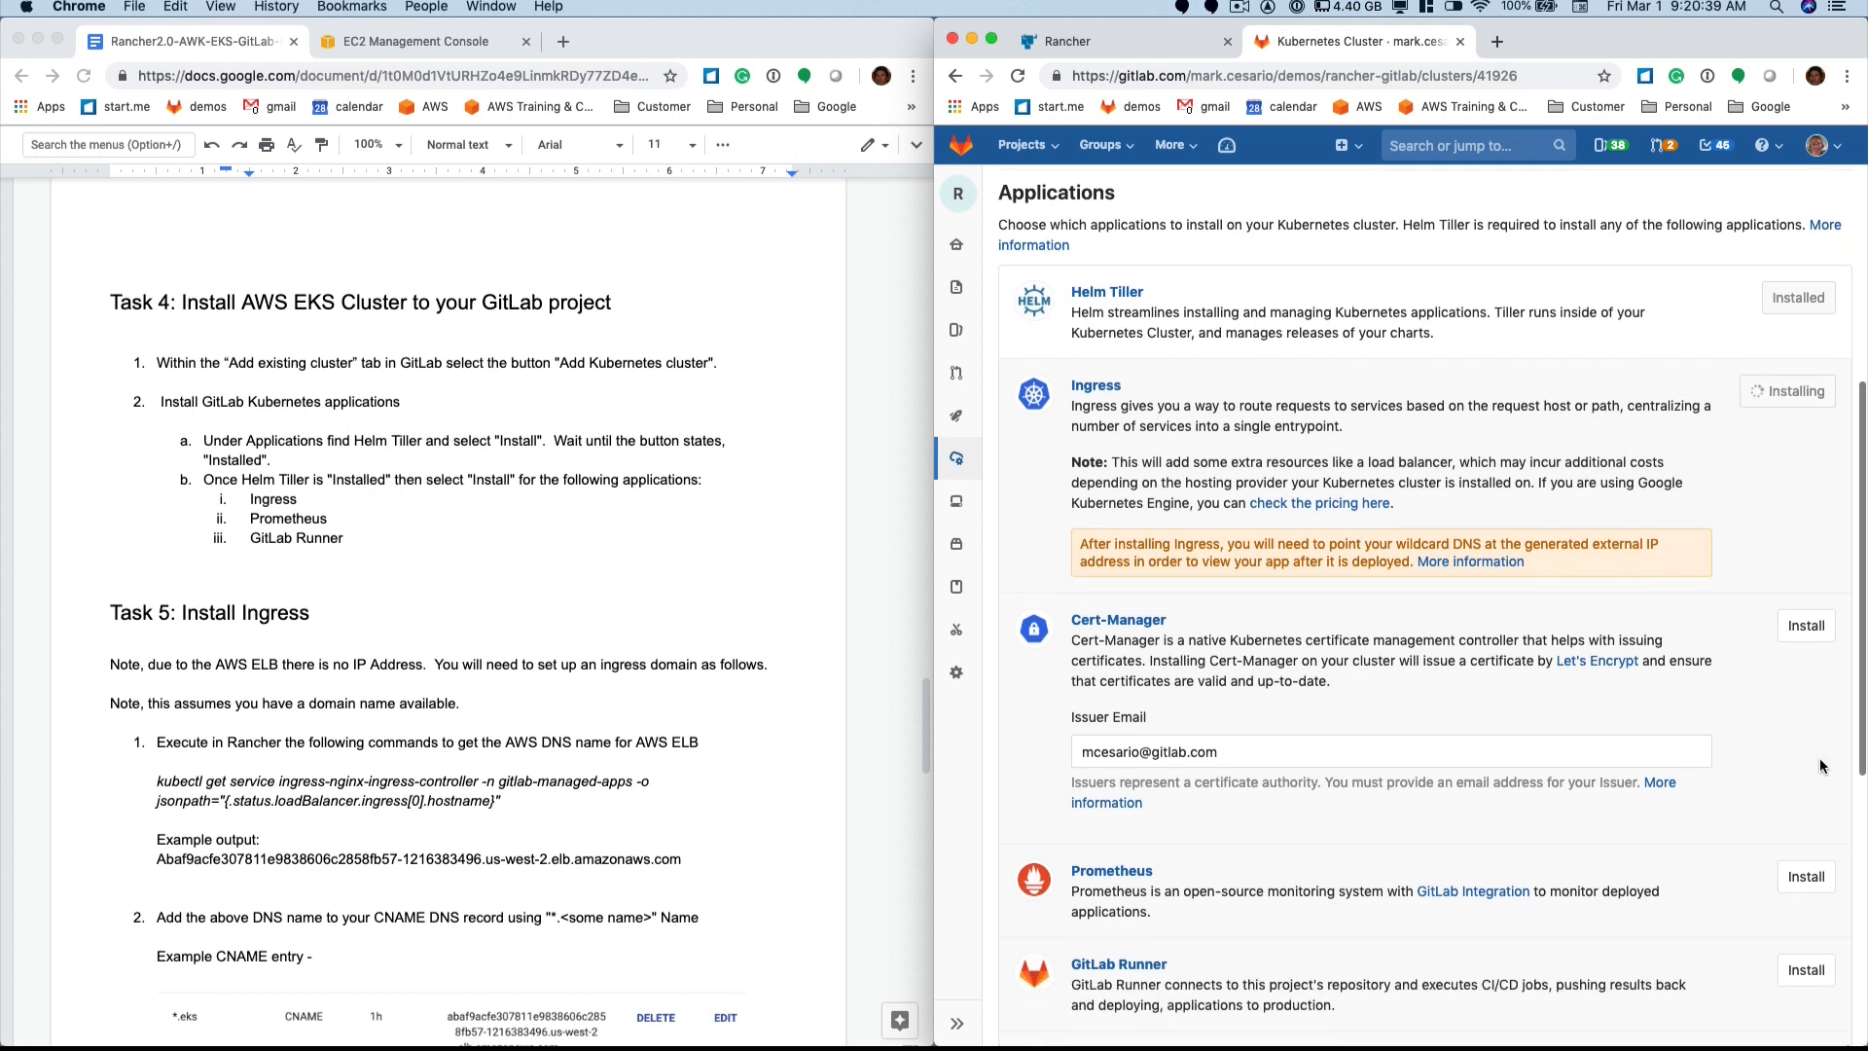
pyautogui.click(1808, 844)
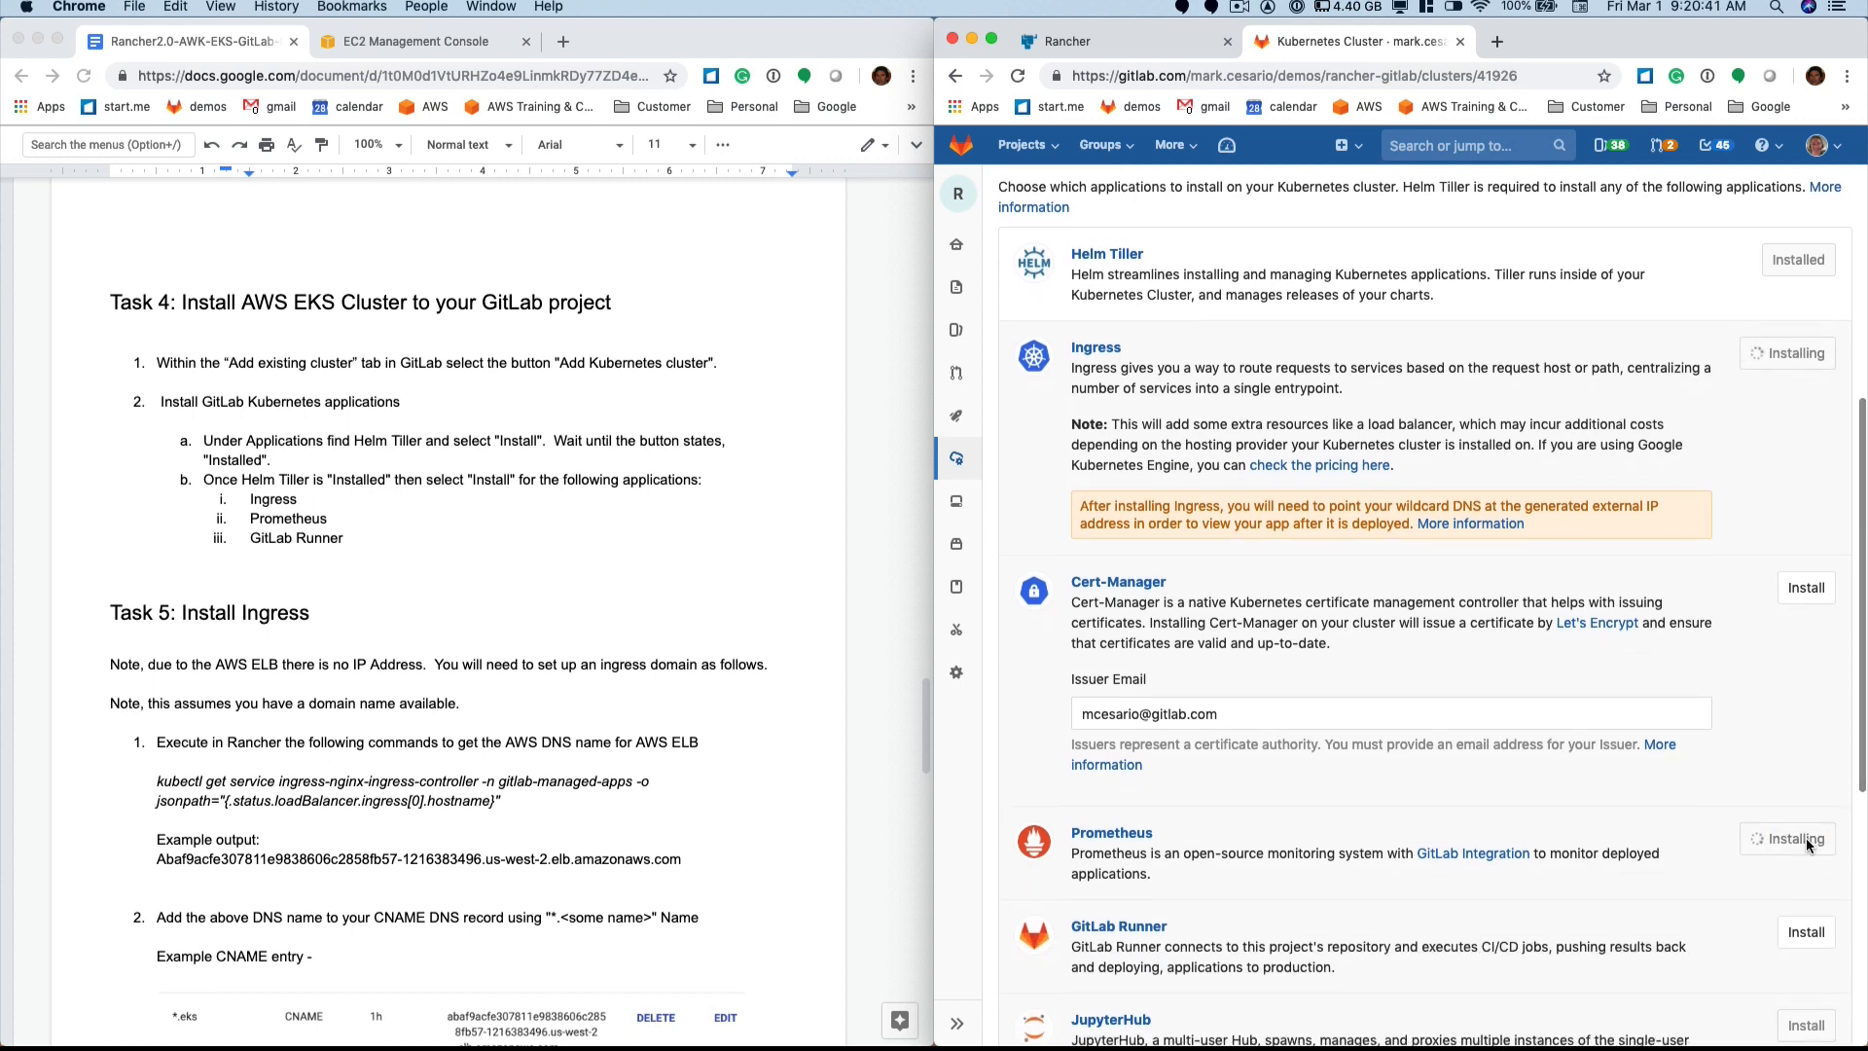
pyautogui.click(1798, 934)
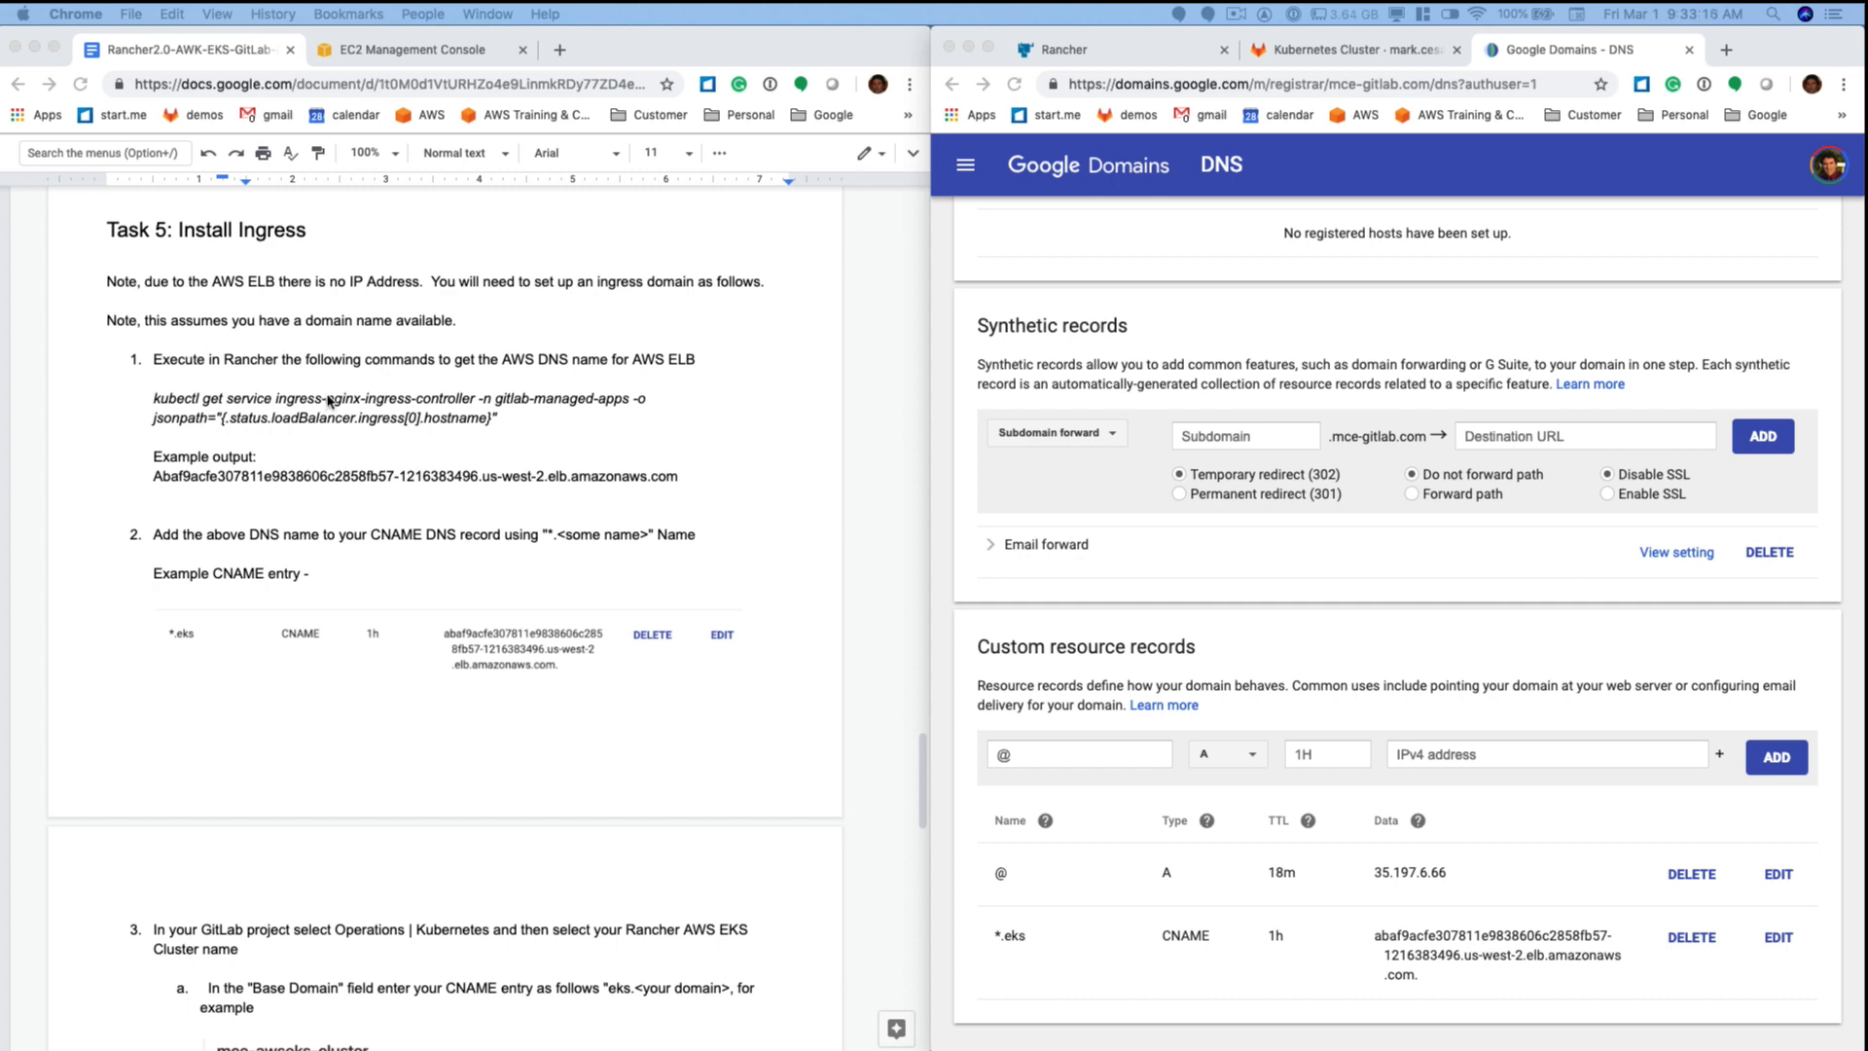
# Step: Open a fresh Rancher kubectl shell and copy the get service command from the instructions
pyautogui.click(1051, 51)
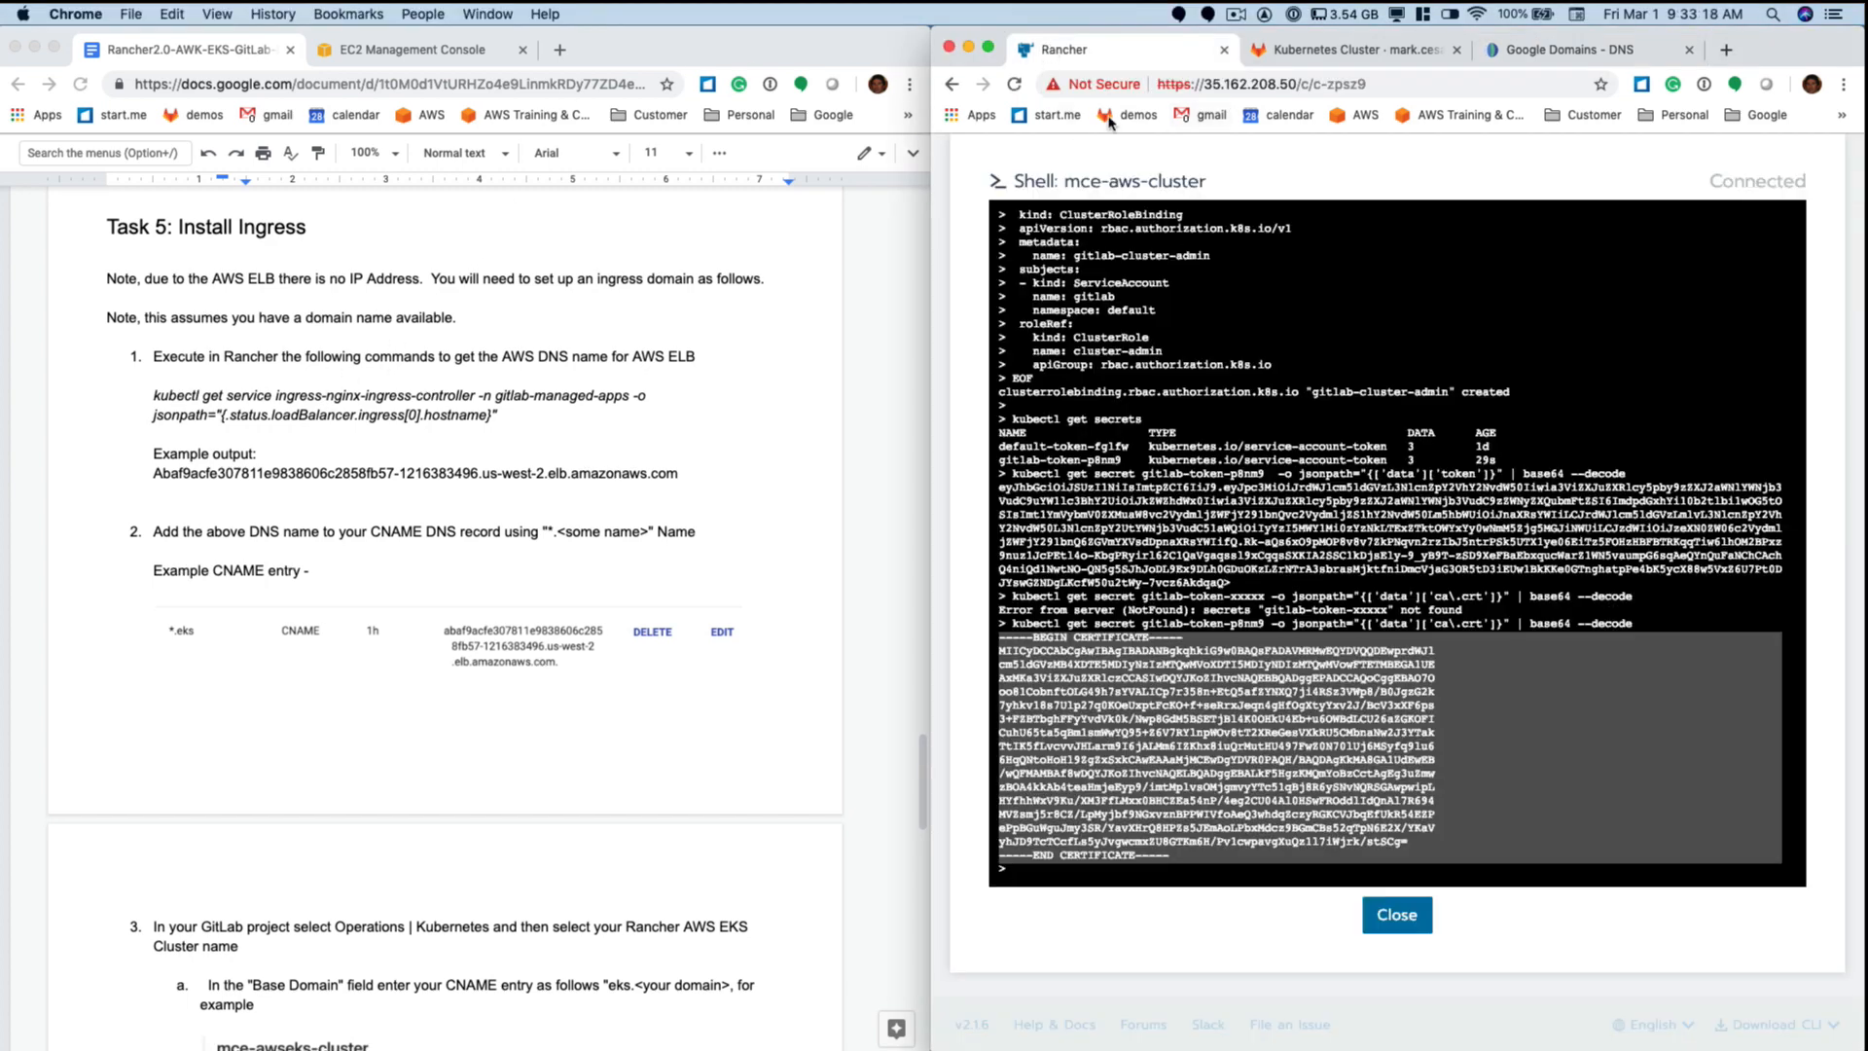
pyautogui.click(1413, 918)
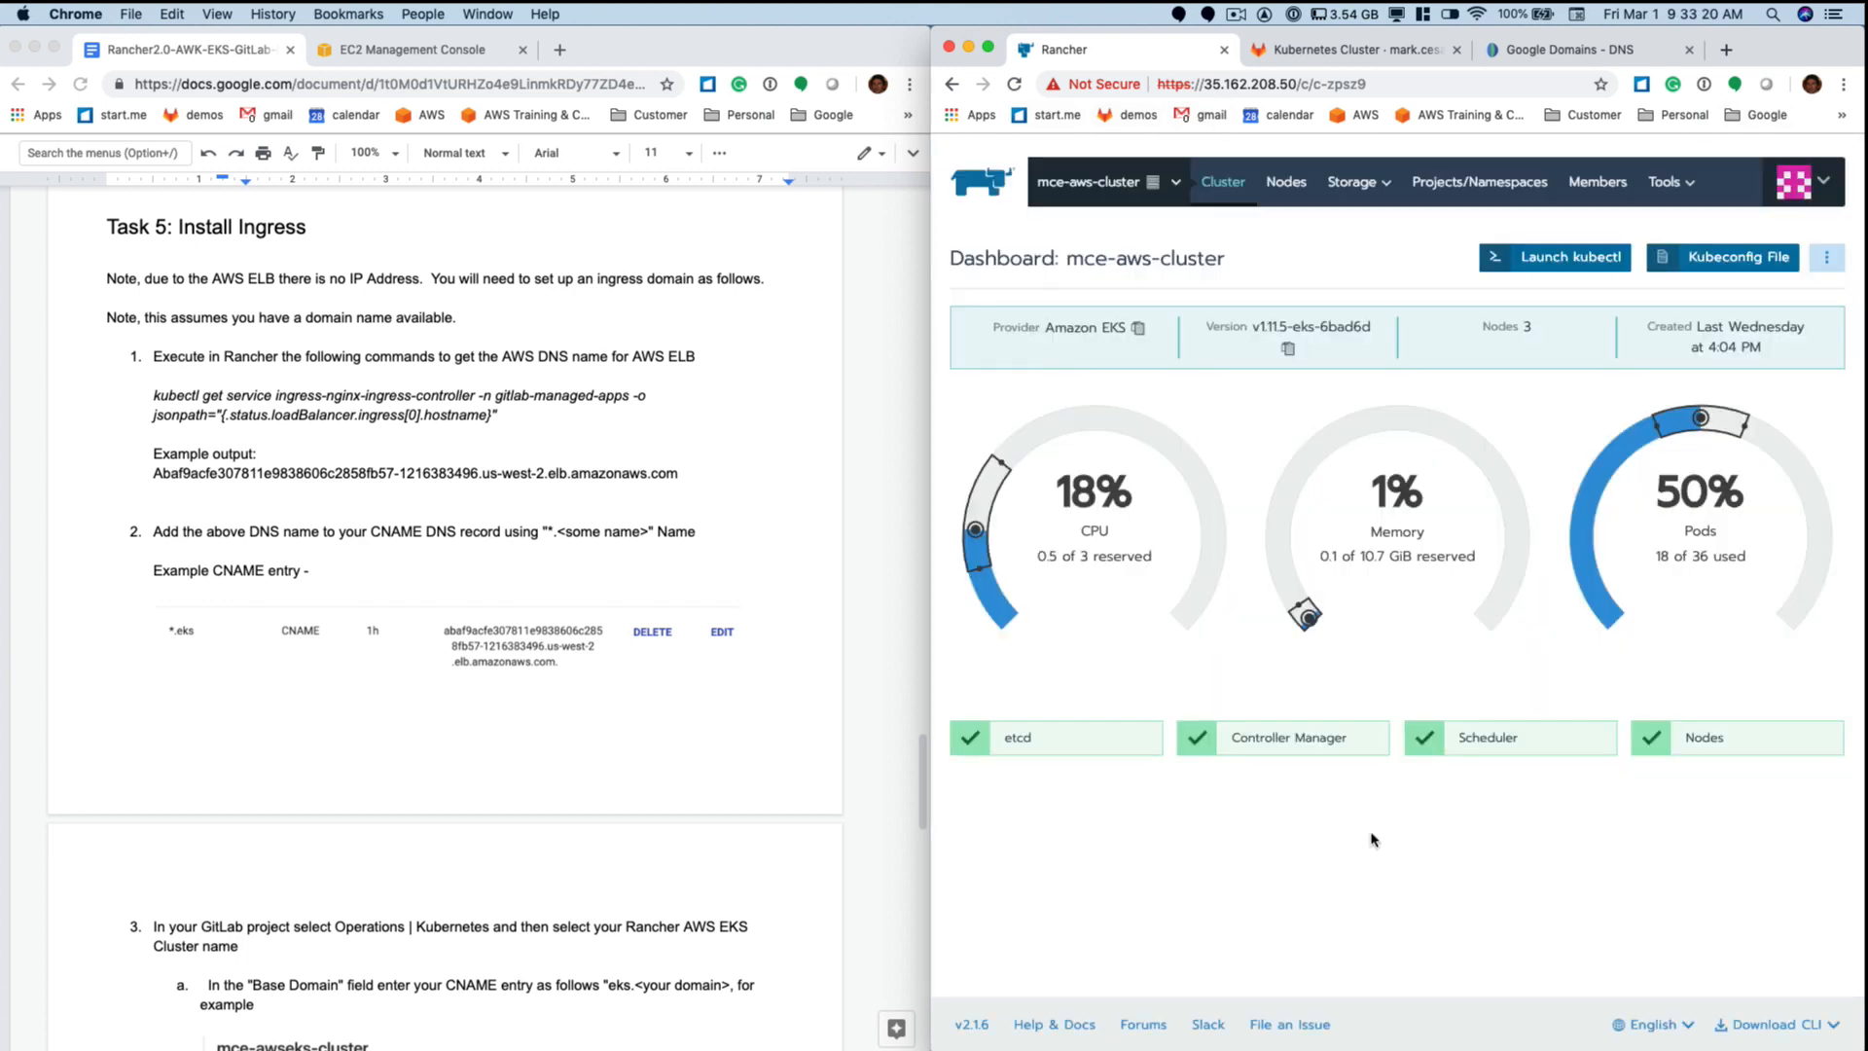
pyautogui.click(1562, 271)
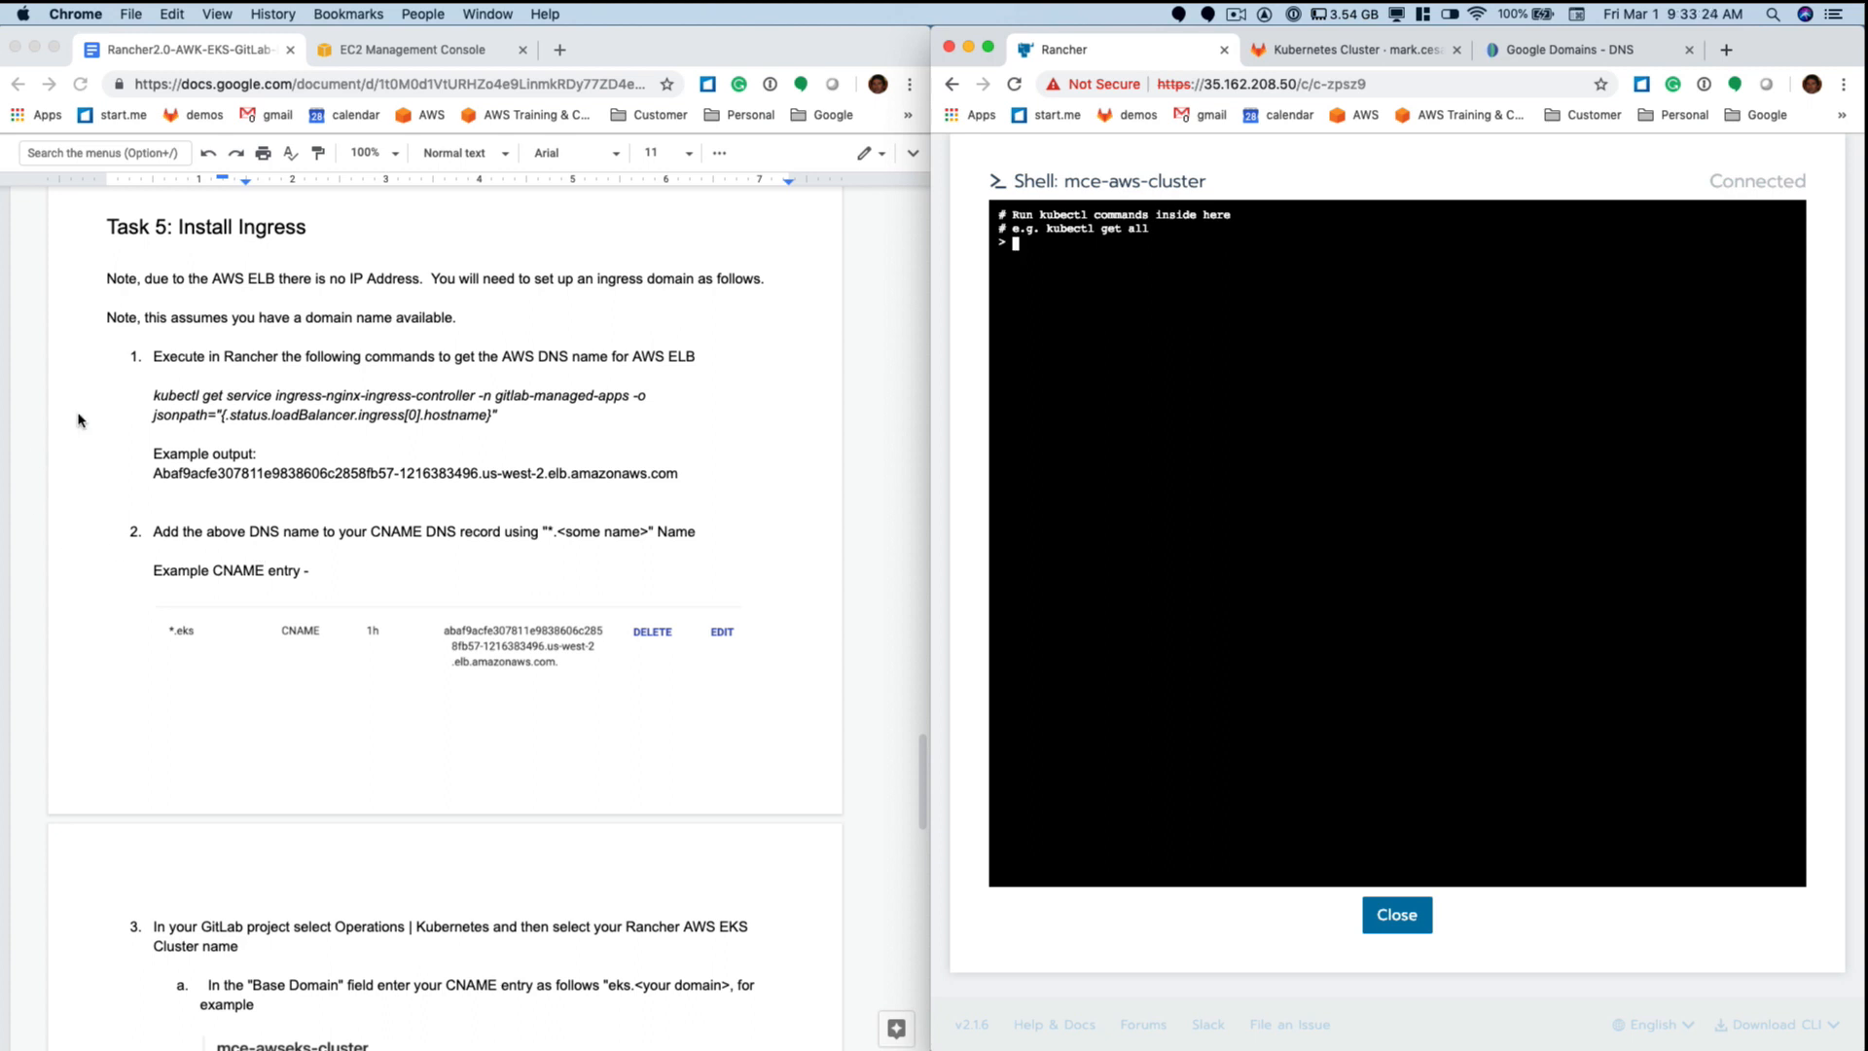
pyautogui.click(154, 396)
pyautogui.moveTo(154, 396); pyautogui.dragTo(515, 412)
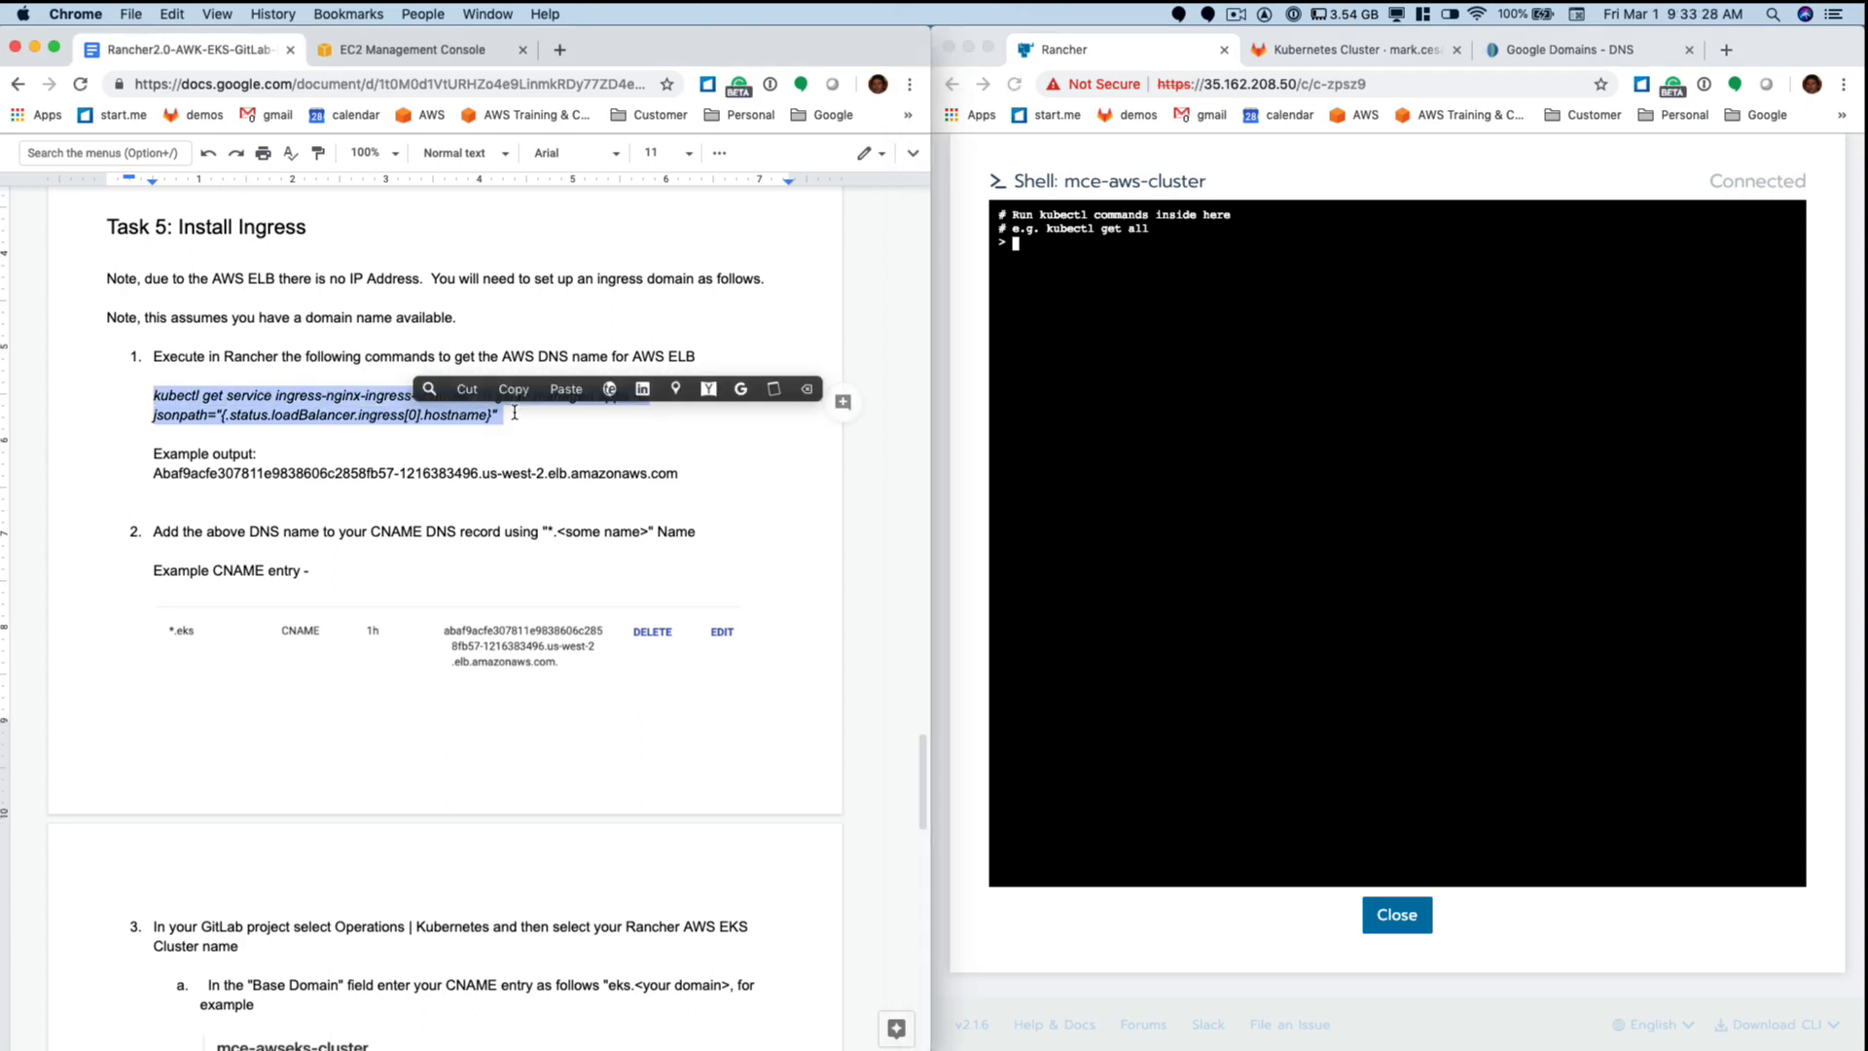
pyautogui.press('super+c')
# Step: Run the get service command and copy the ingress ELB hostname it prints
pyautogui.click(1107, 250)
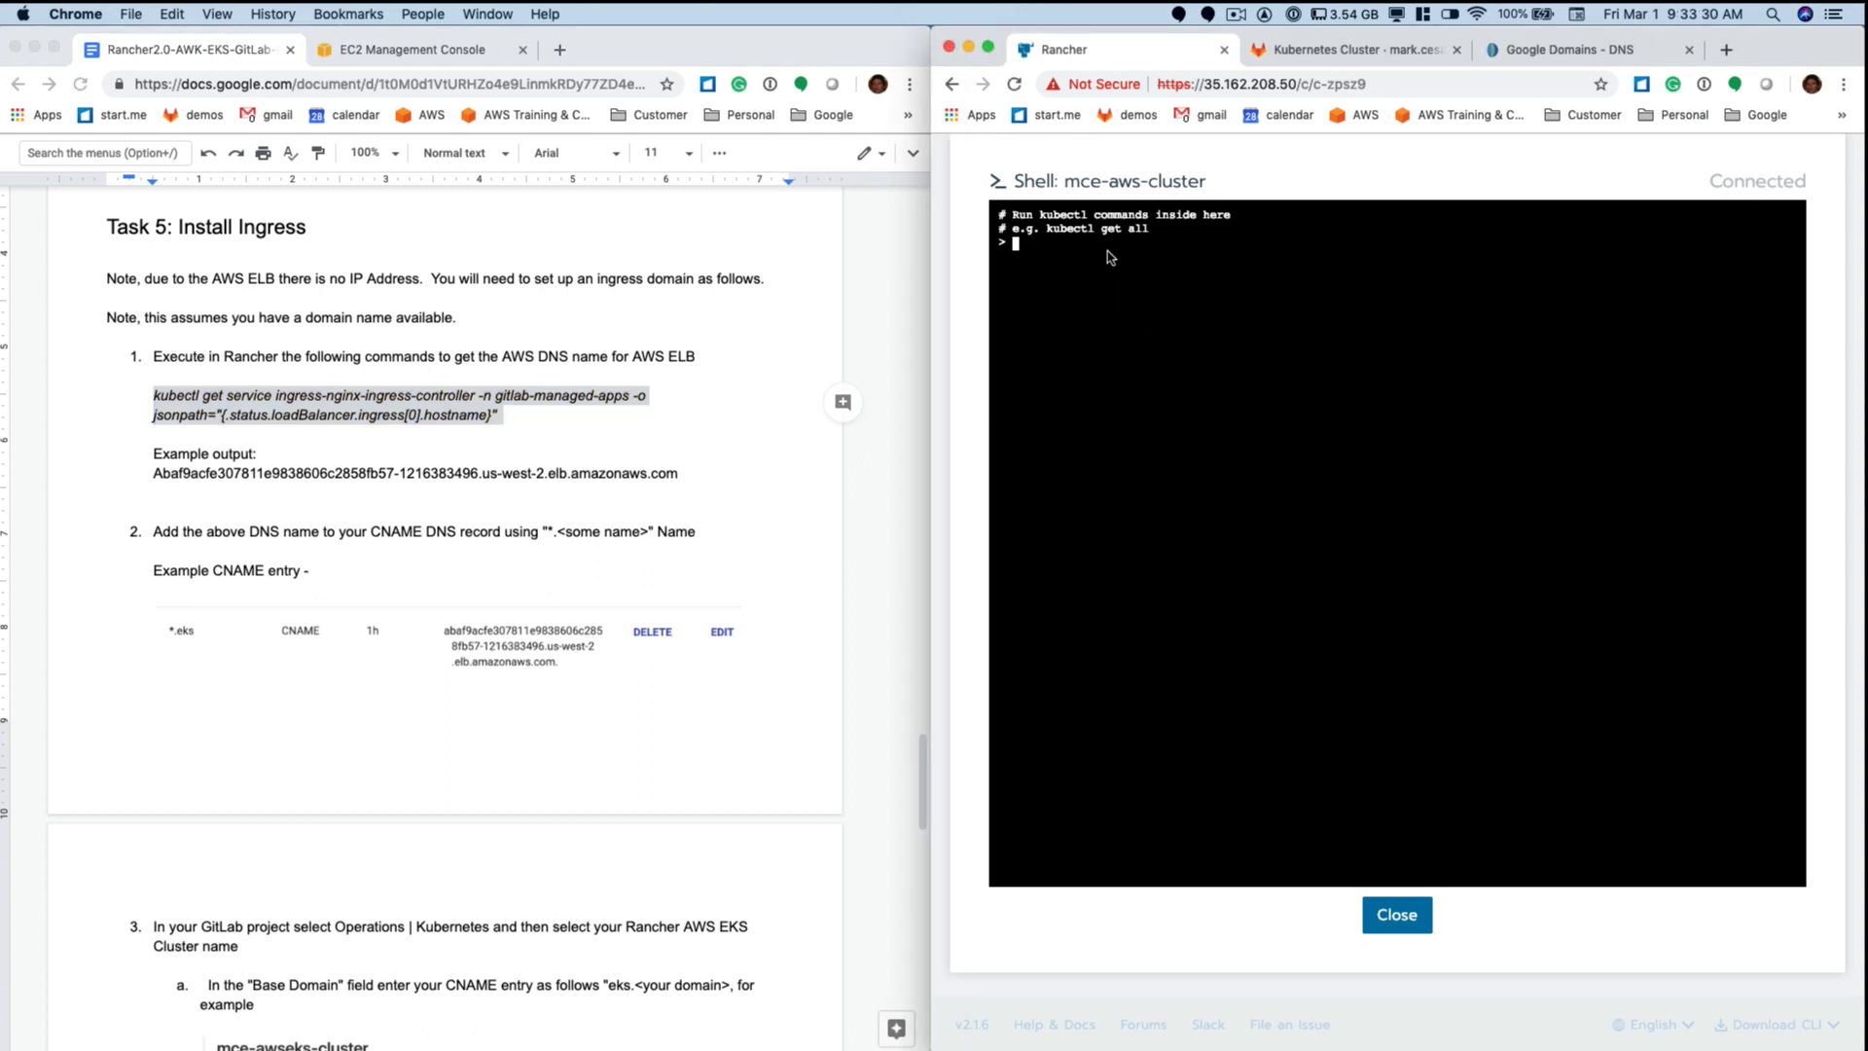
pyautogui.press('super+v')
pyautogui.press('Return')
pyautogui.press('Return')
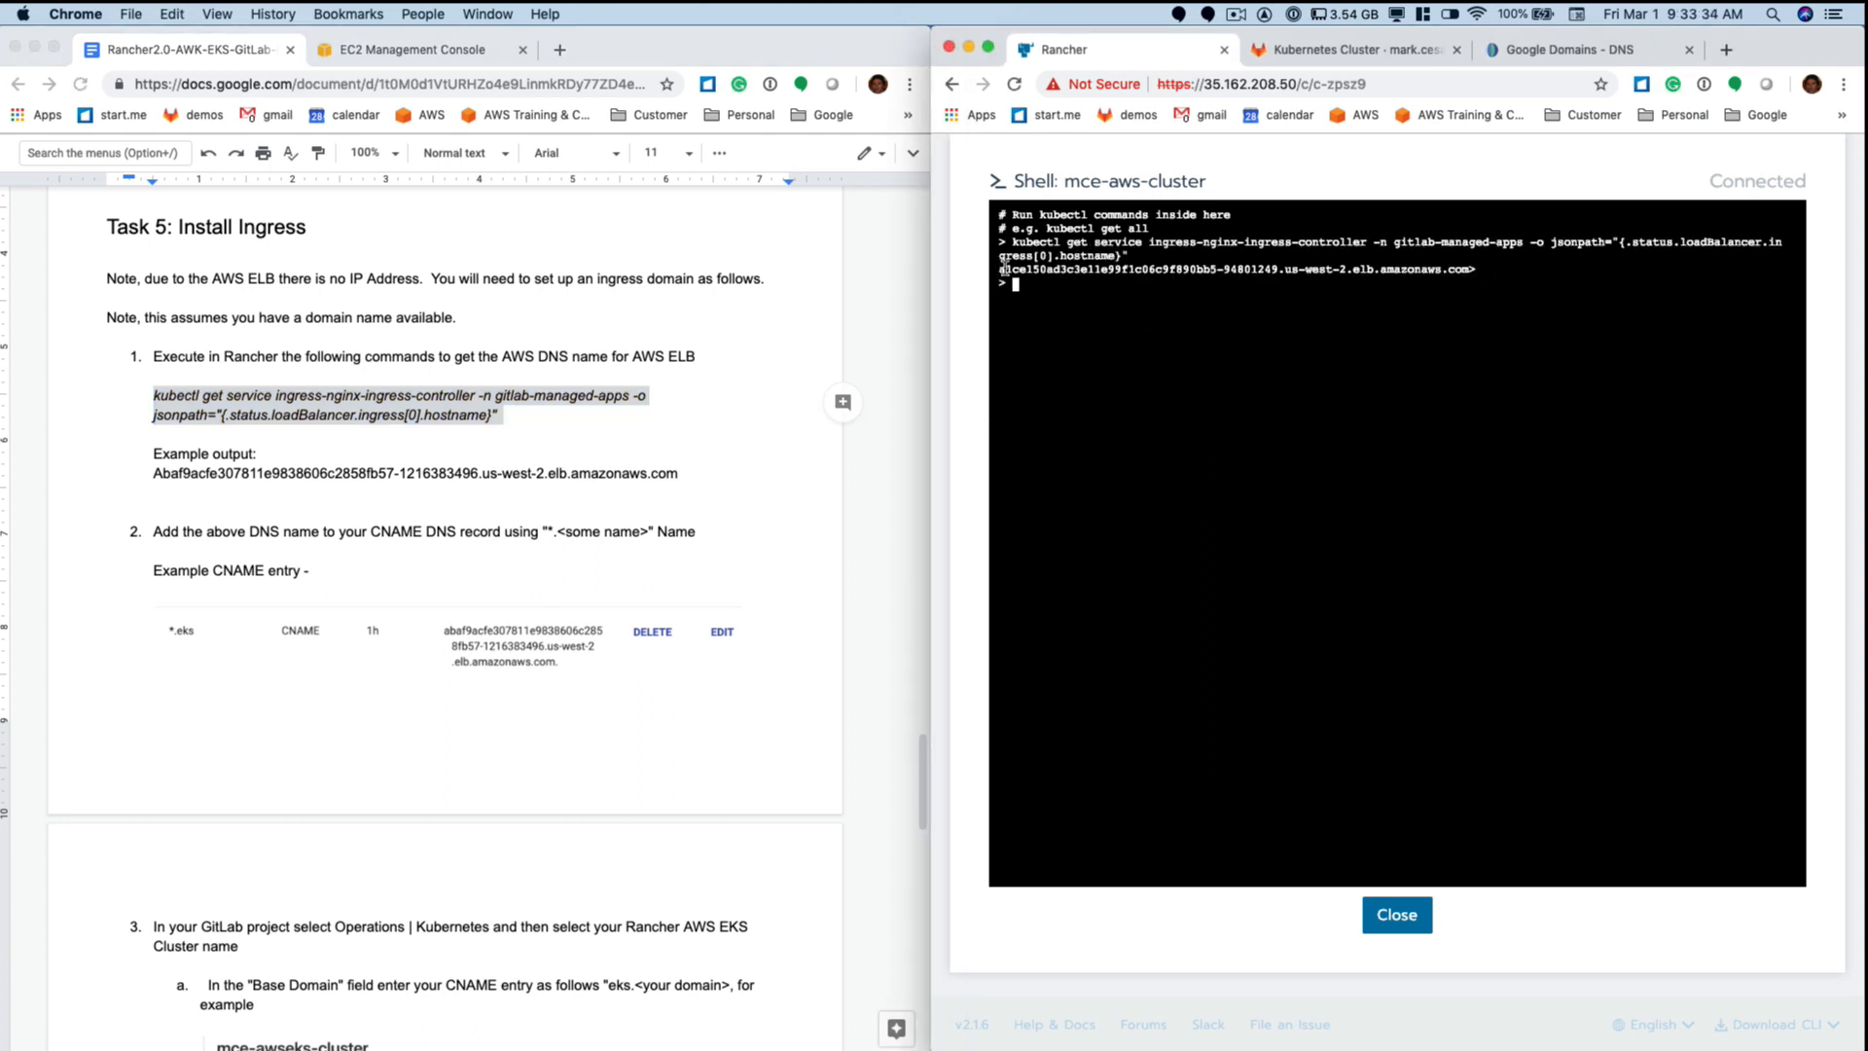
pyautogui.moveTo(1001, 268); pyautogui.dragTo(1469, 268)
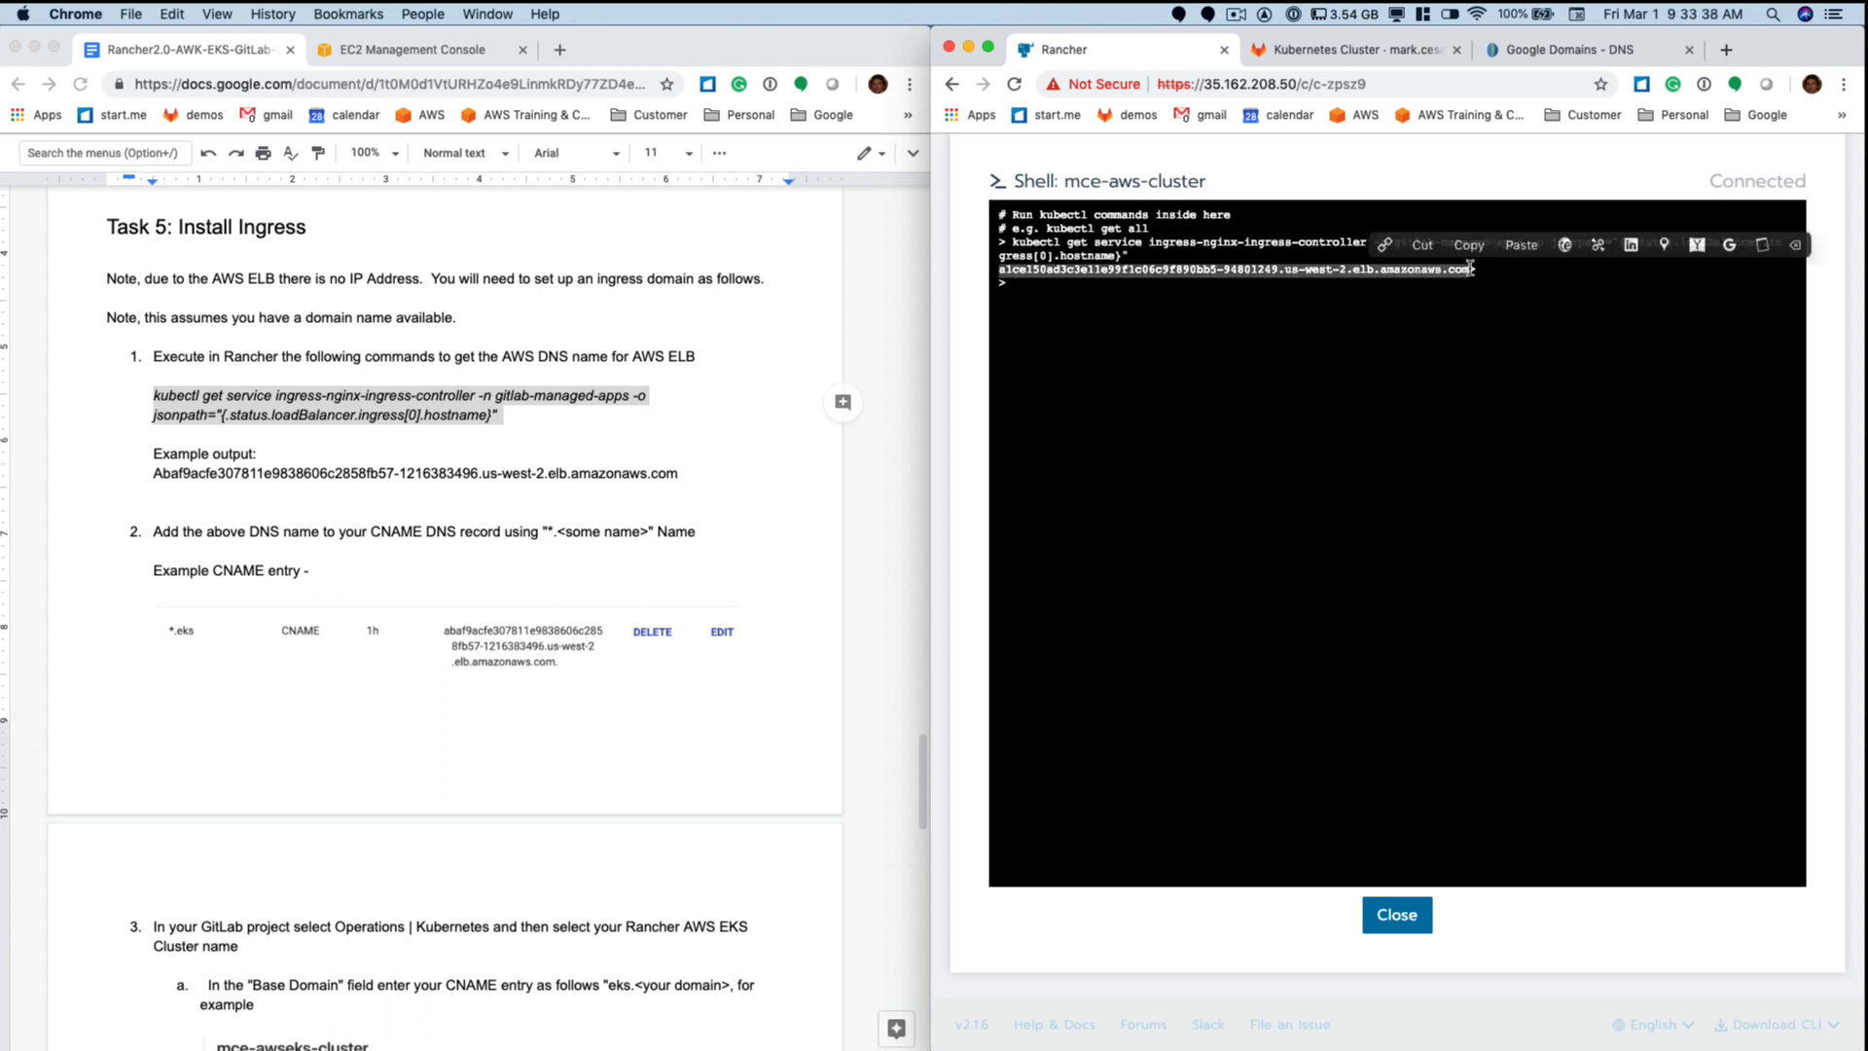
pyautogui.rightClick(1222, 265)
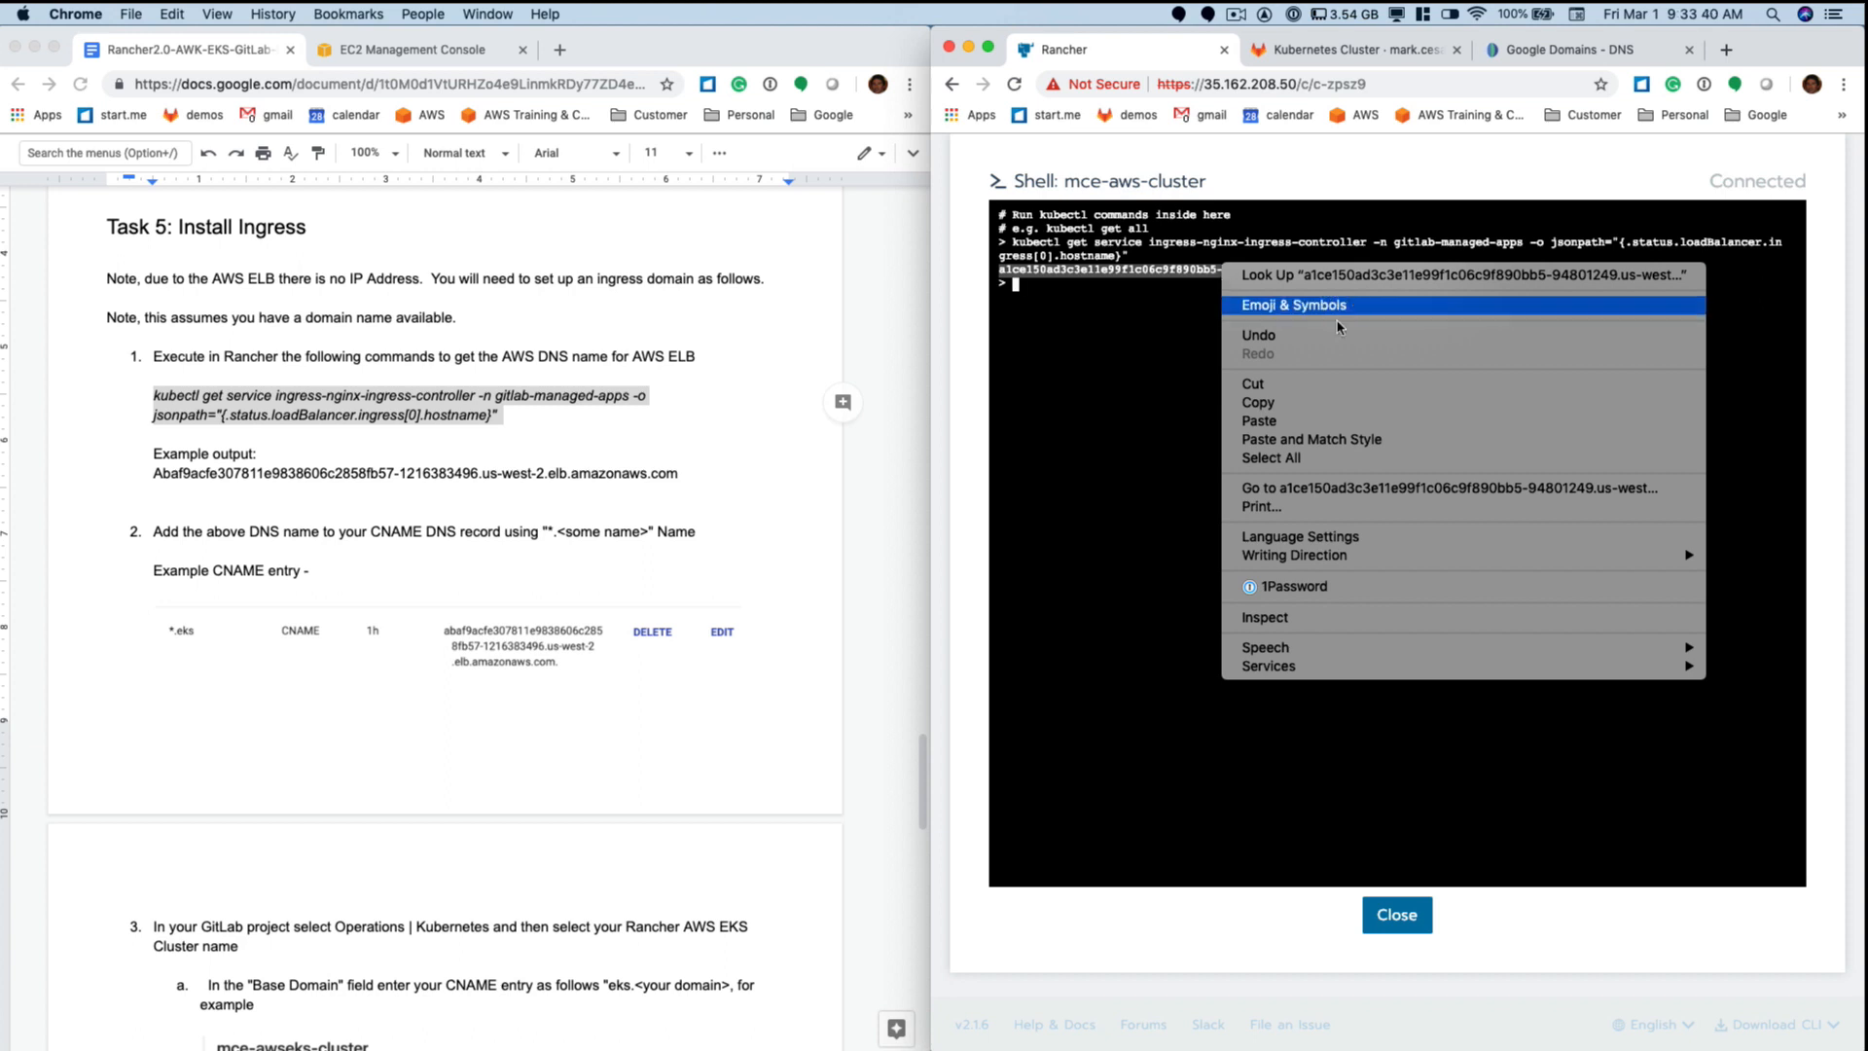
pyautogui.click(1278, 399)
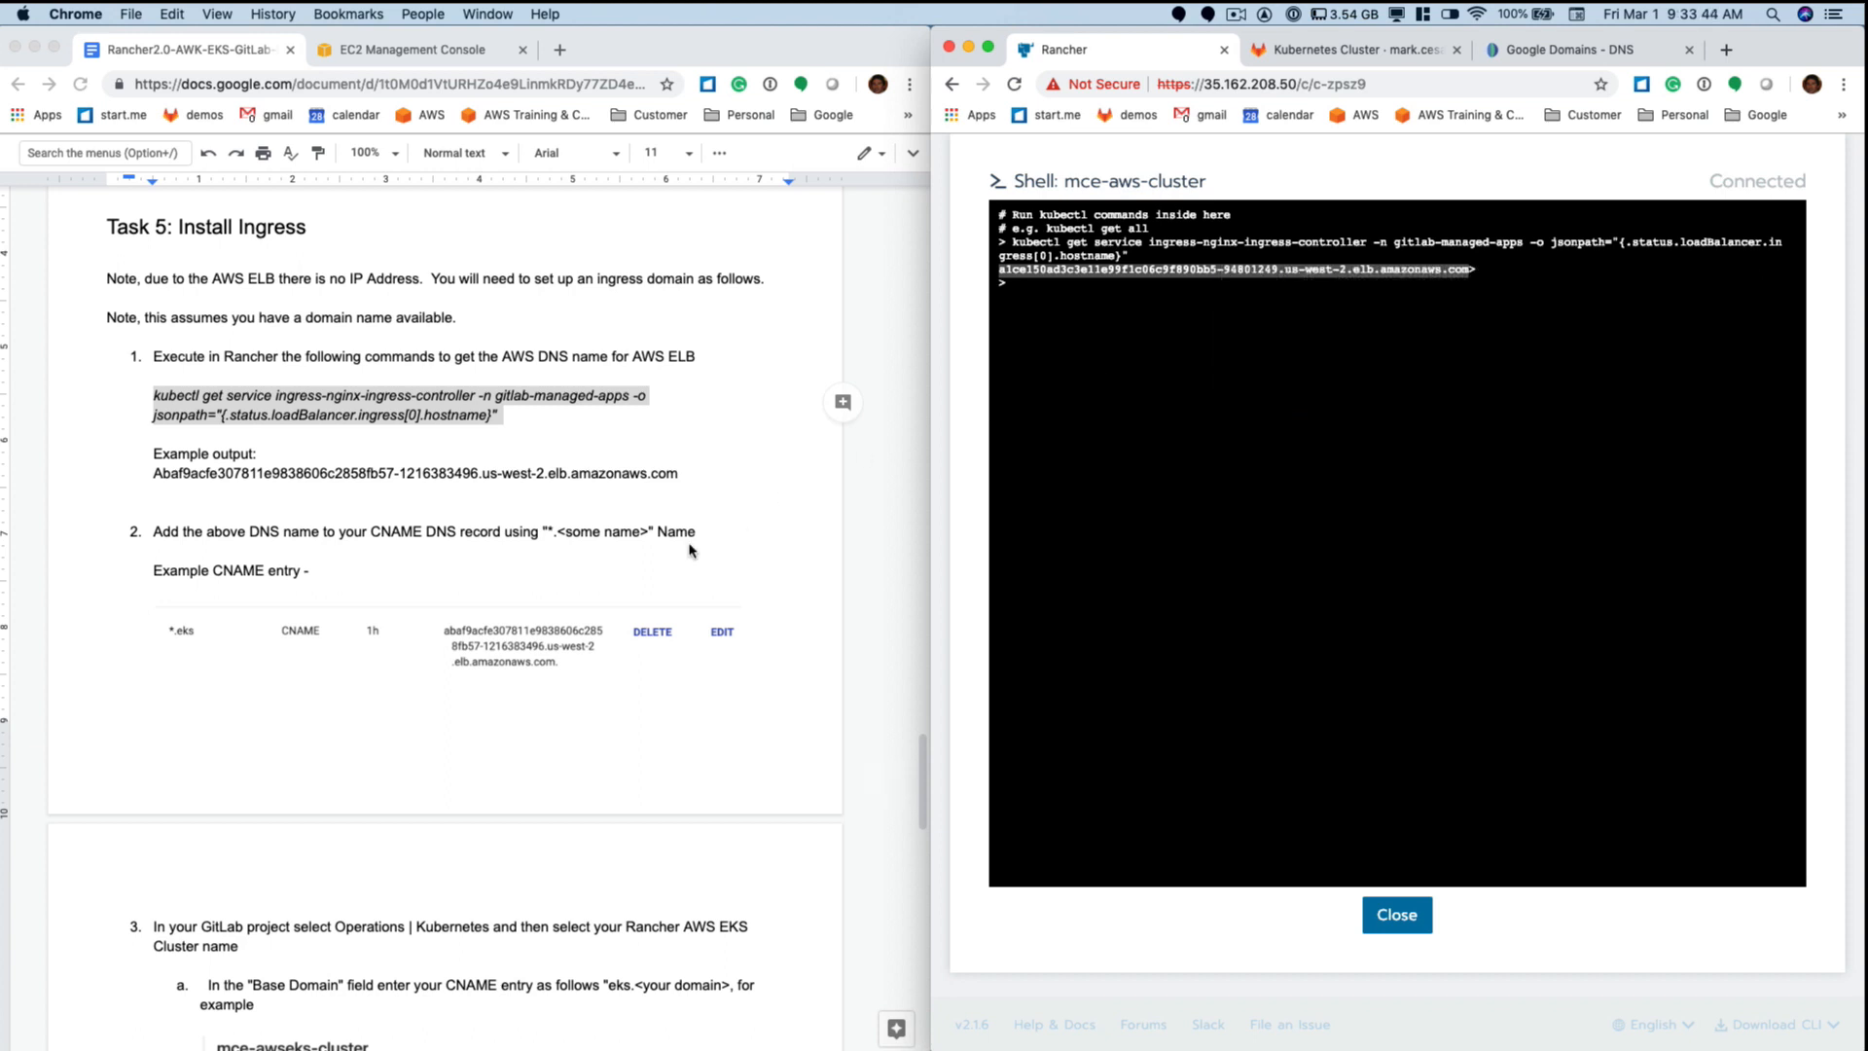
pyautogui.click(1533, 50)
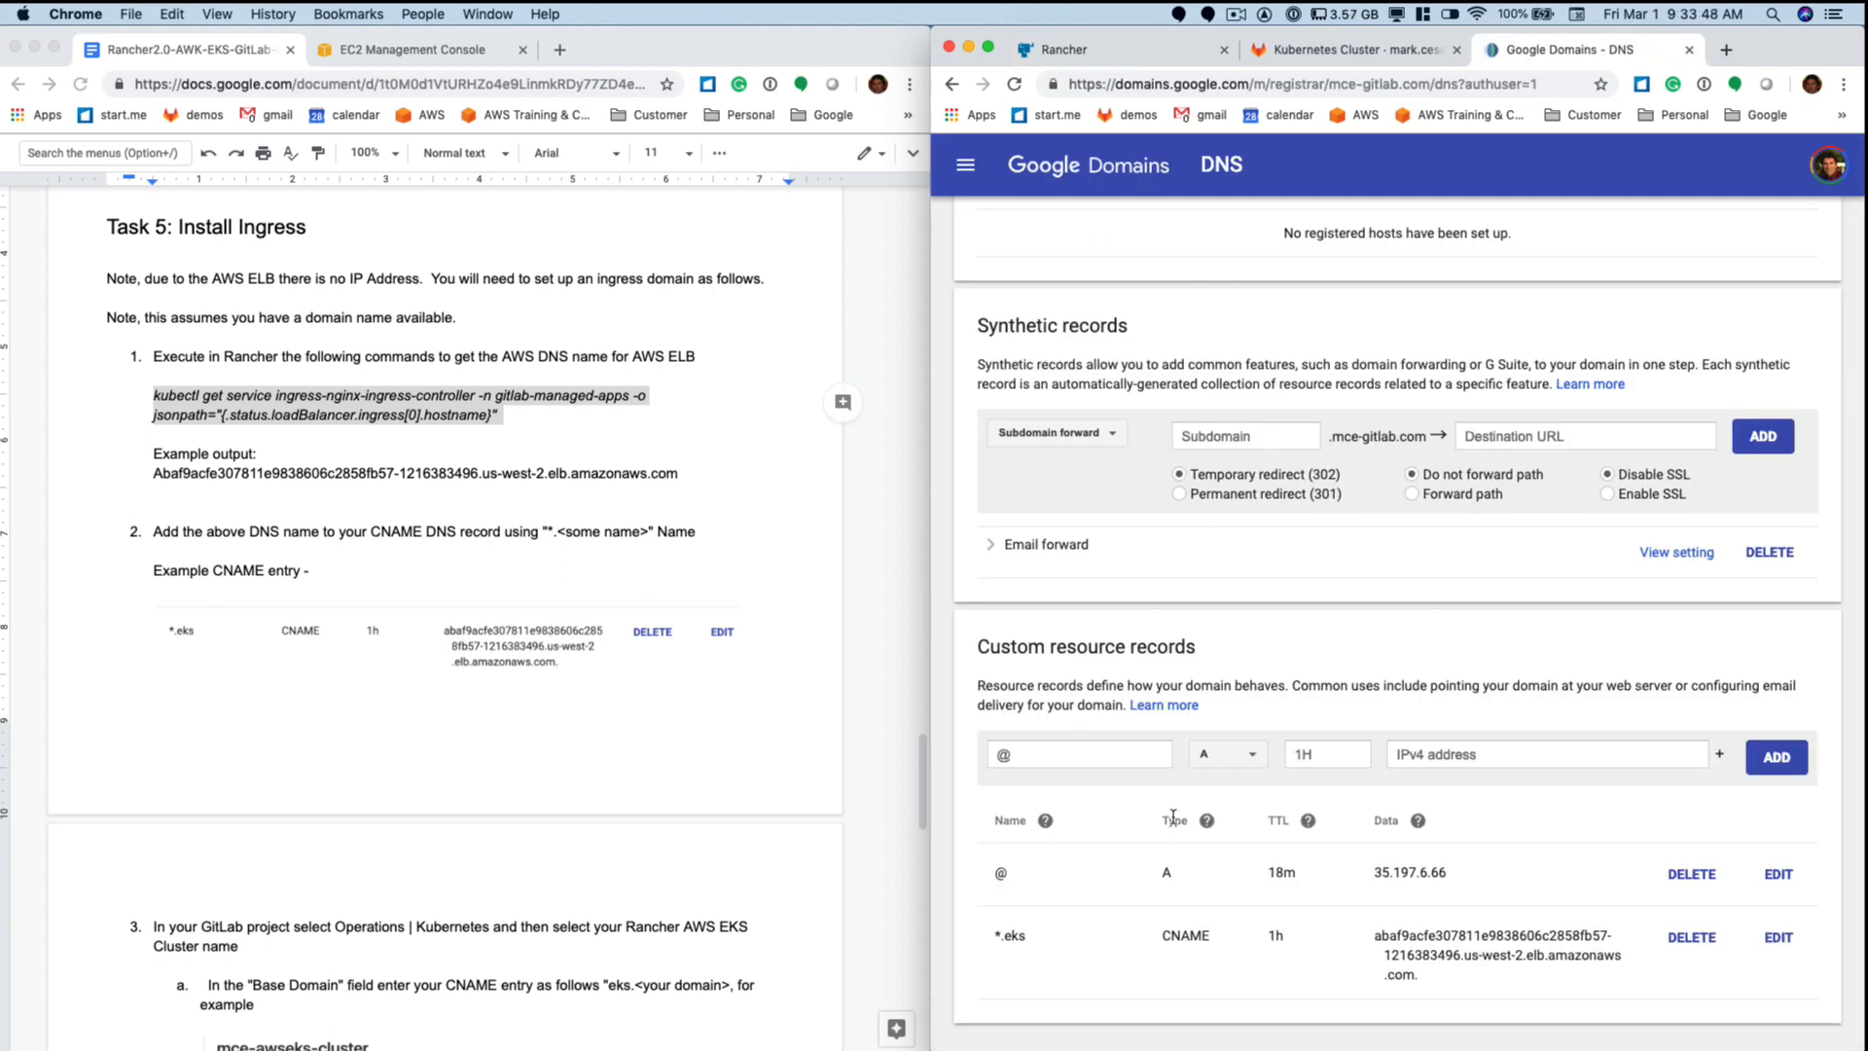
# Step: Replace the *.eks CNAME target with the us-west-2 ELB hostname and save the record
pyautogui.click(1780, 939)
pyautogui.click(1474, 961)
pyautogui.hotkey('ctrl', 'a')
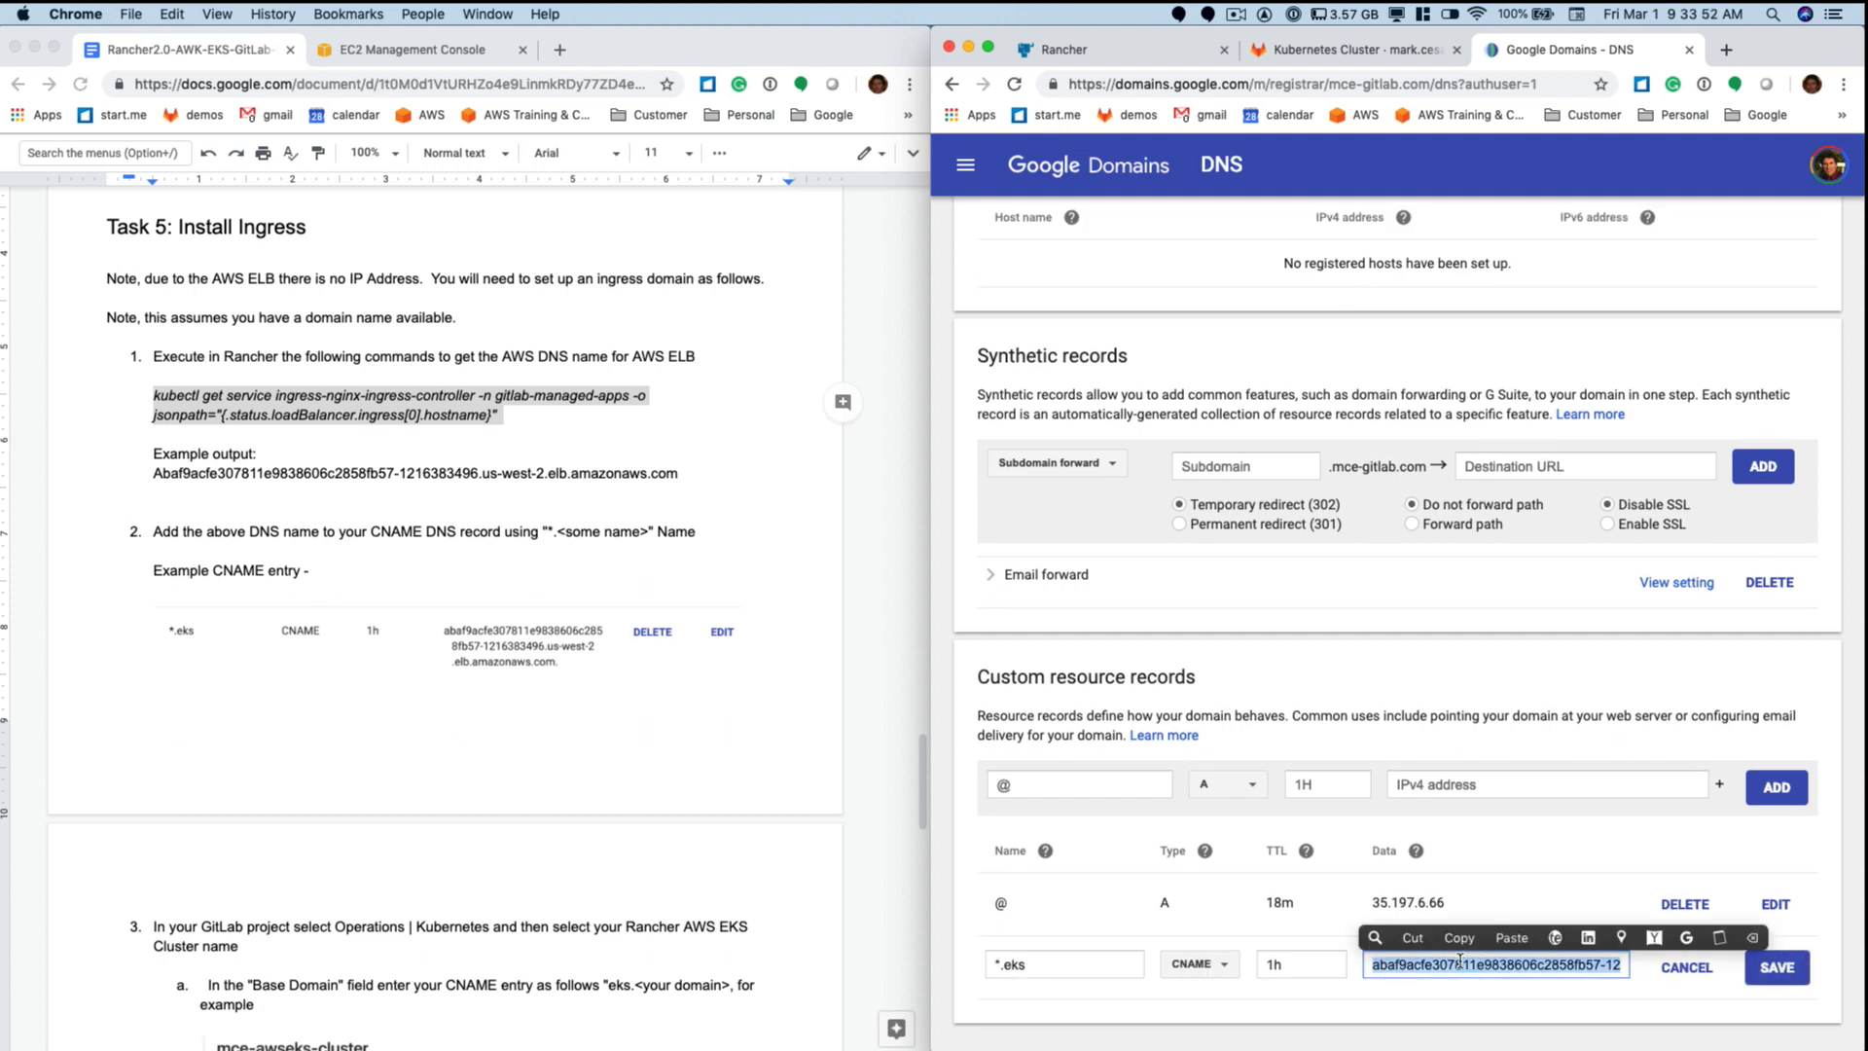
pyautogui.press('BackSpace')
pyautogui.press('super+v')
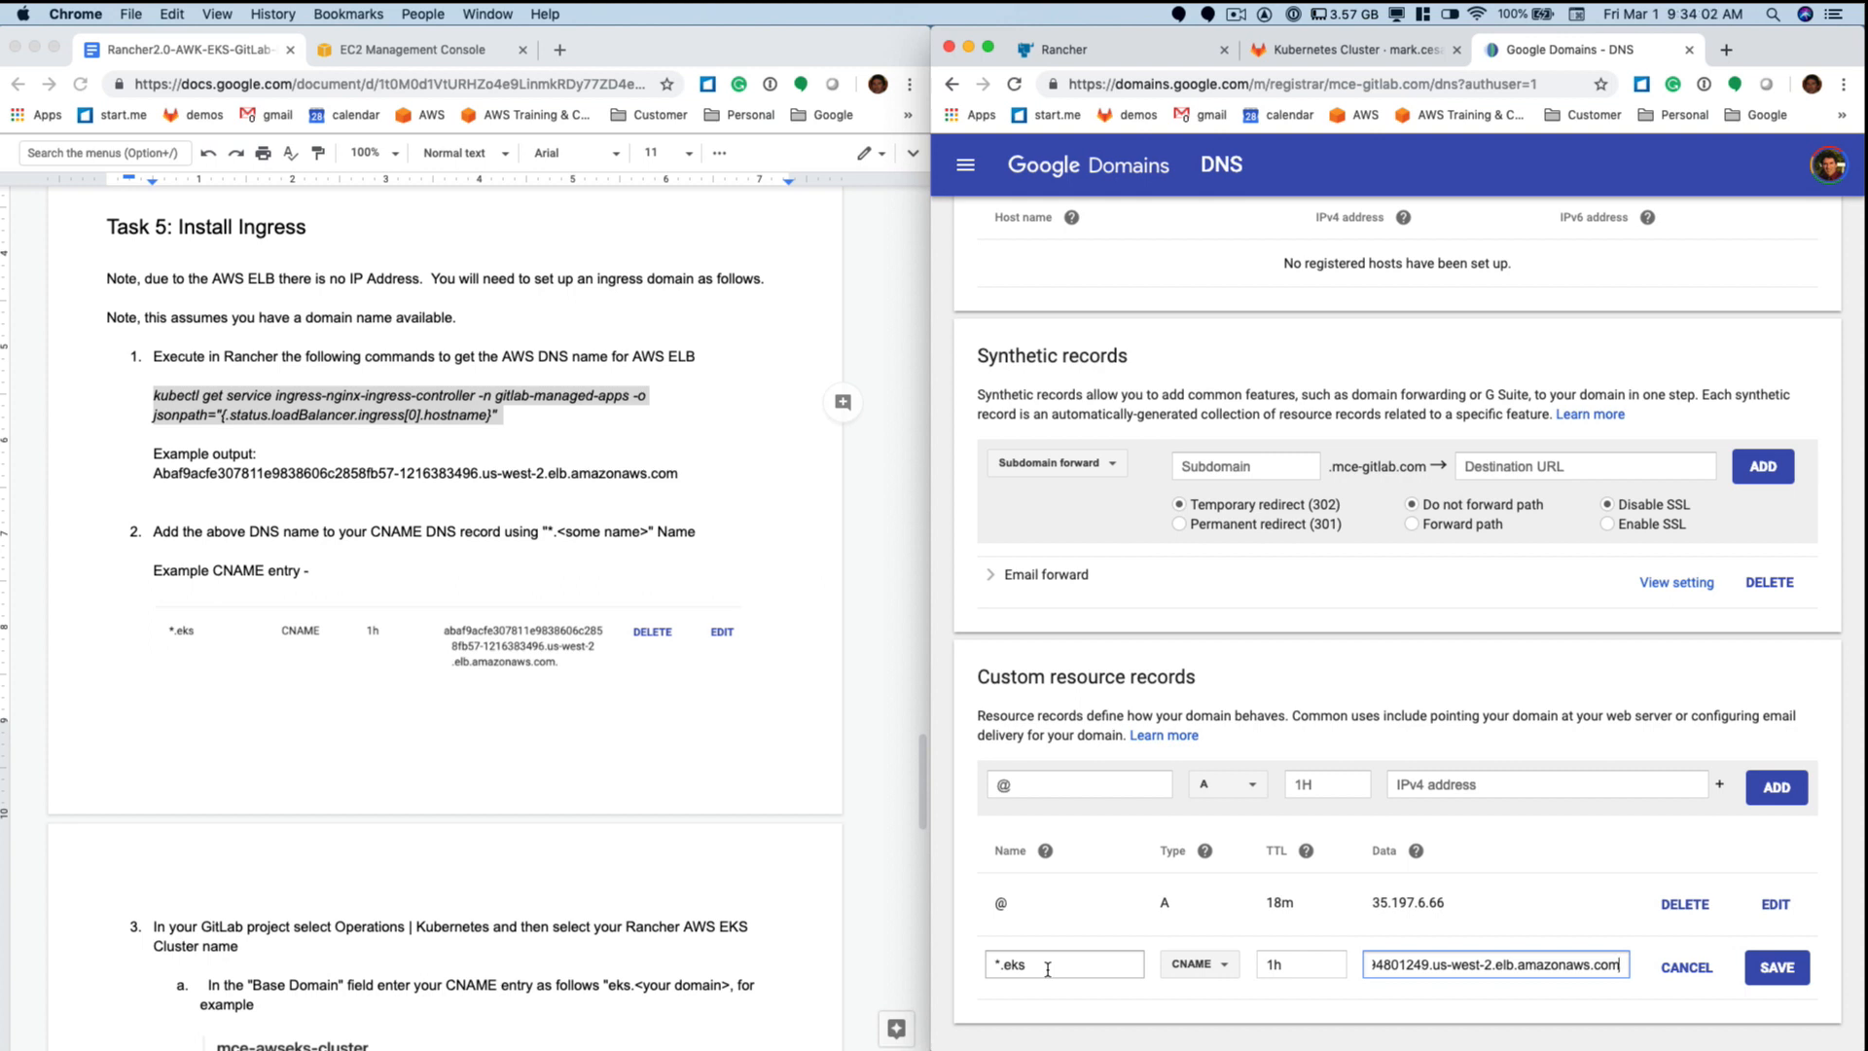
pyautogui.click(1766, 970)
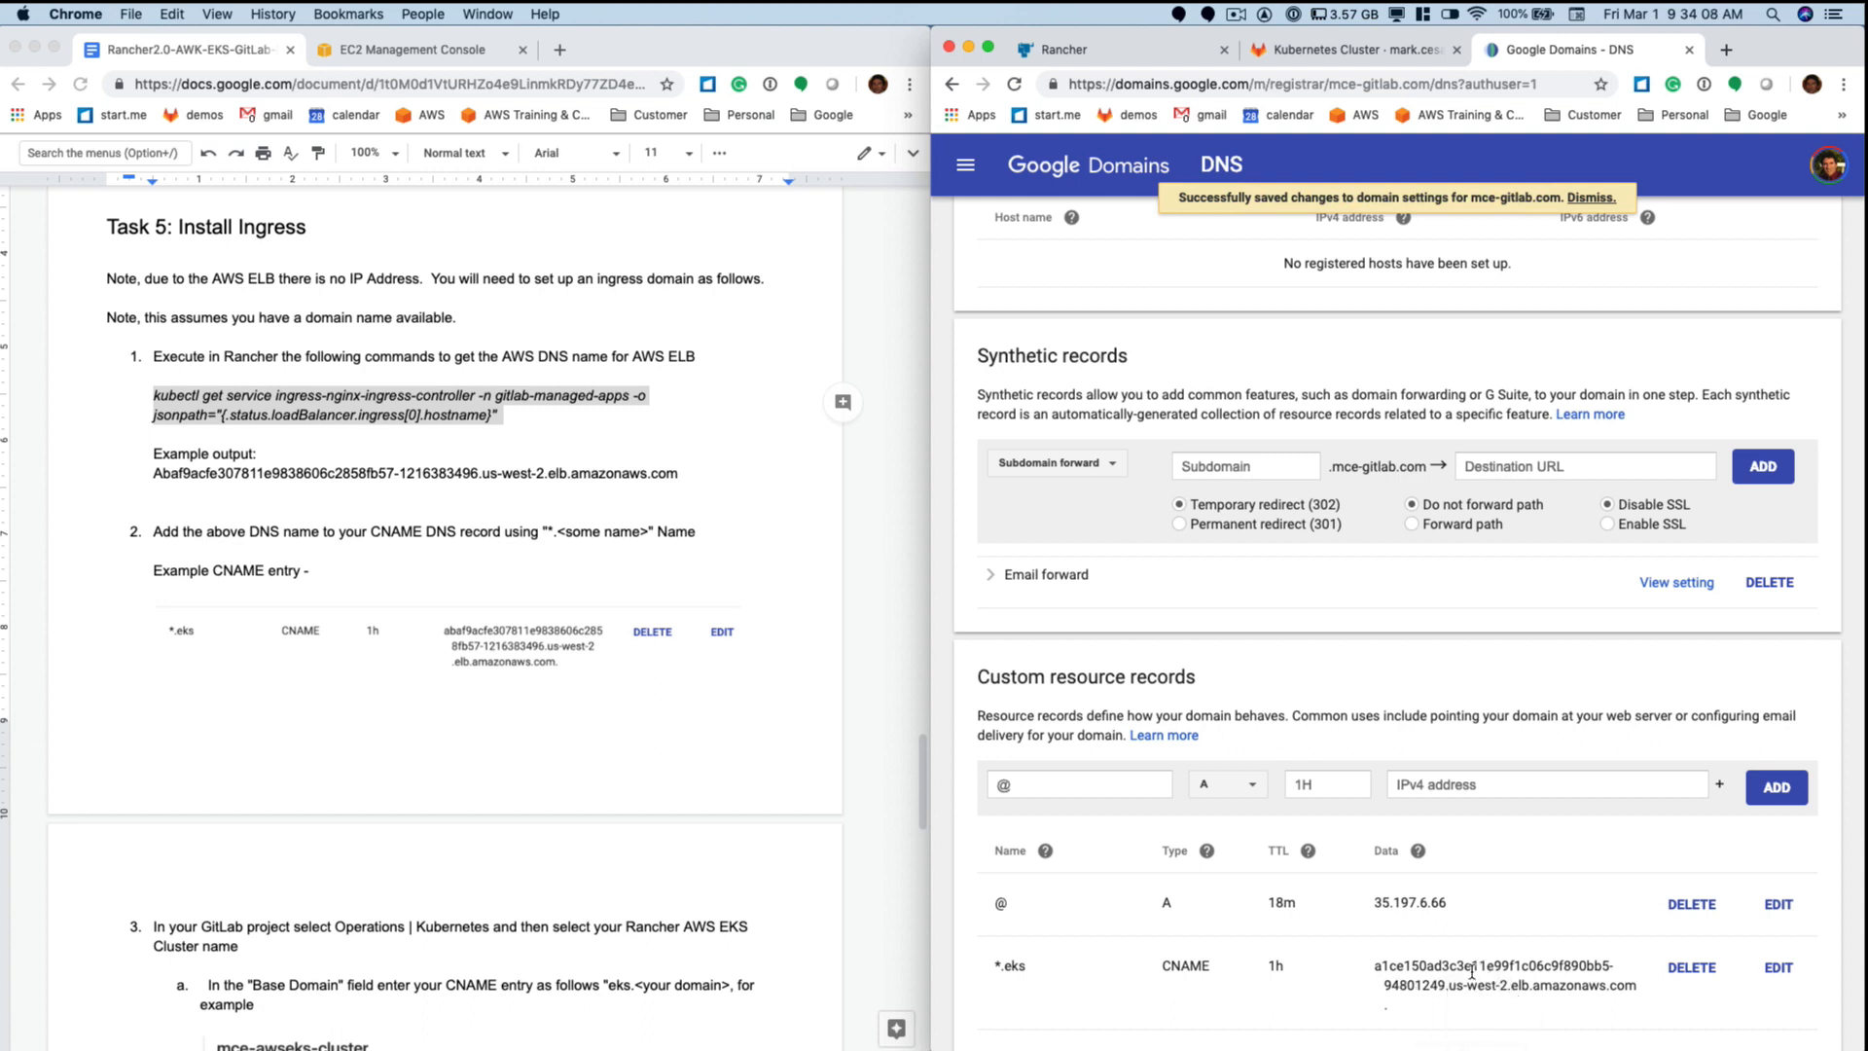
pyautogui.scroll(-5, 632, 728)
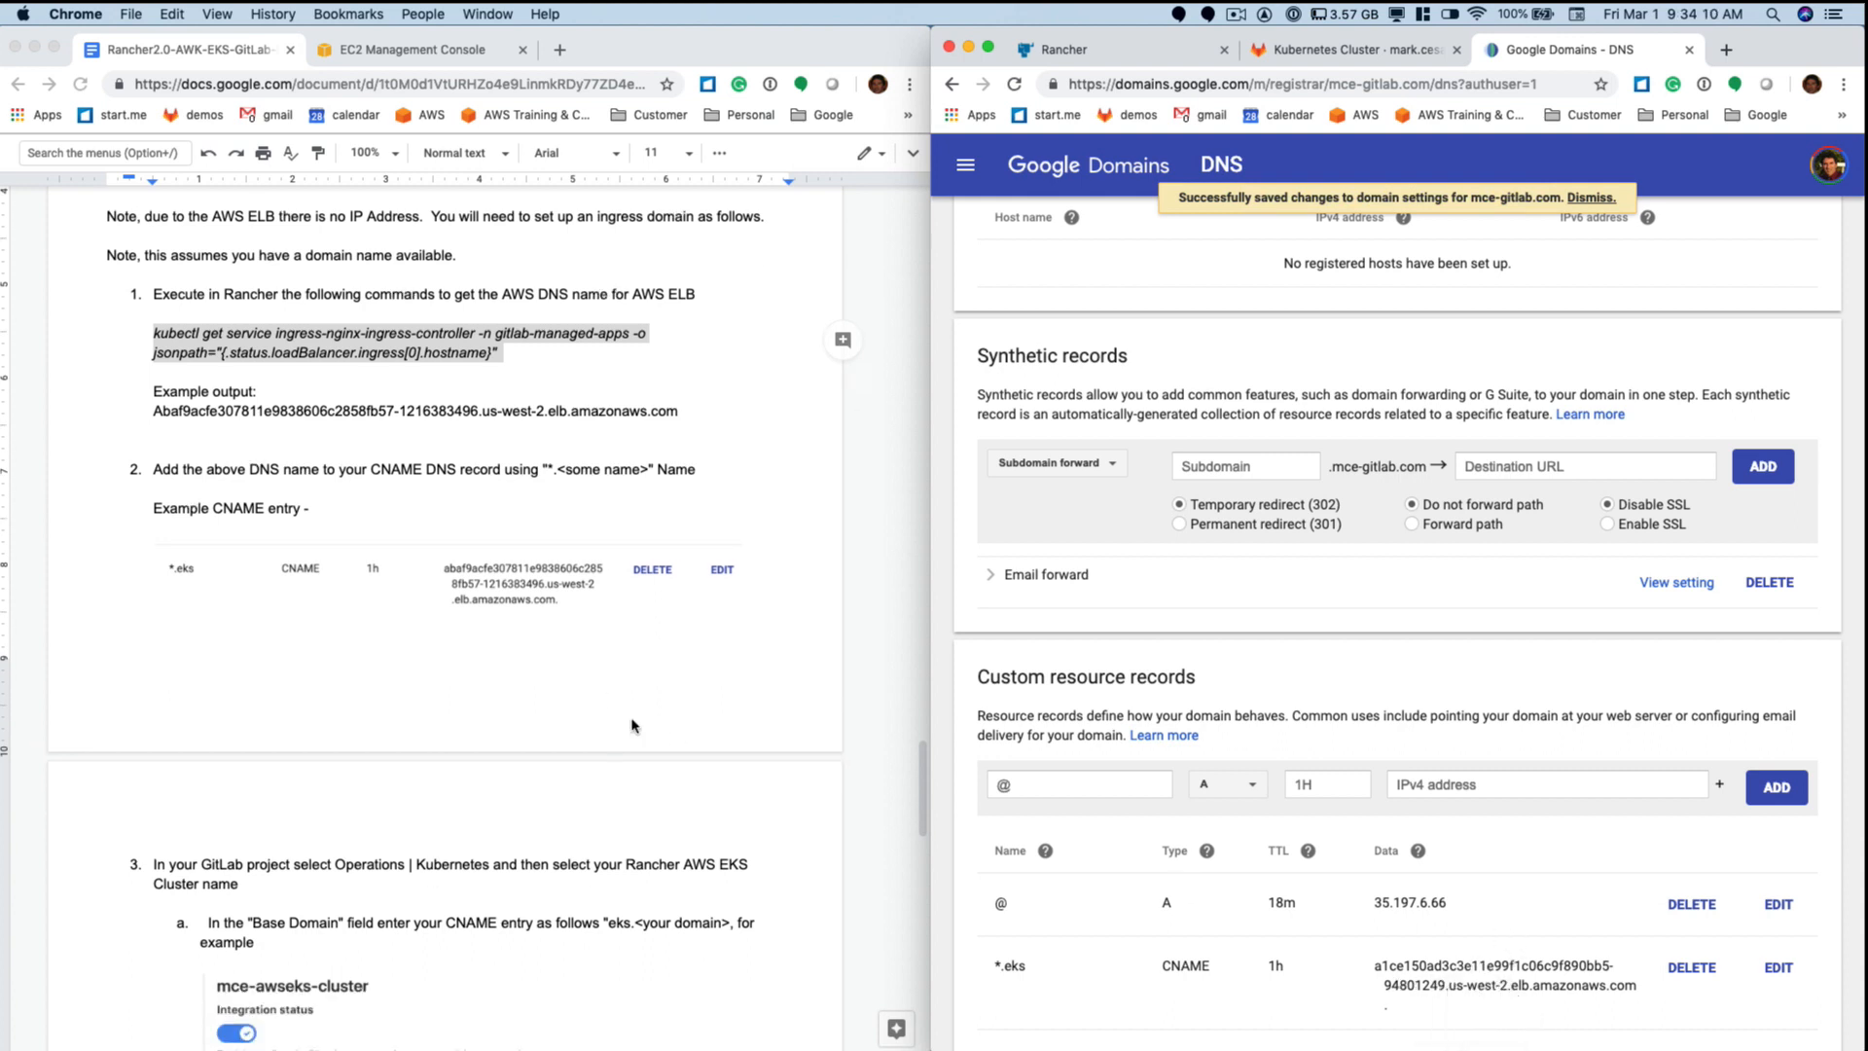
pyautogui.scroll(-10, 632, 725)
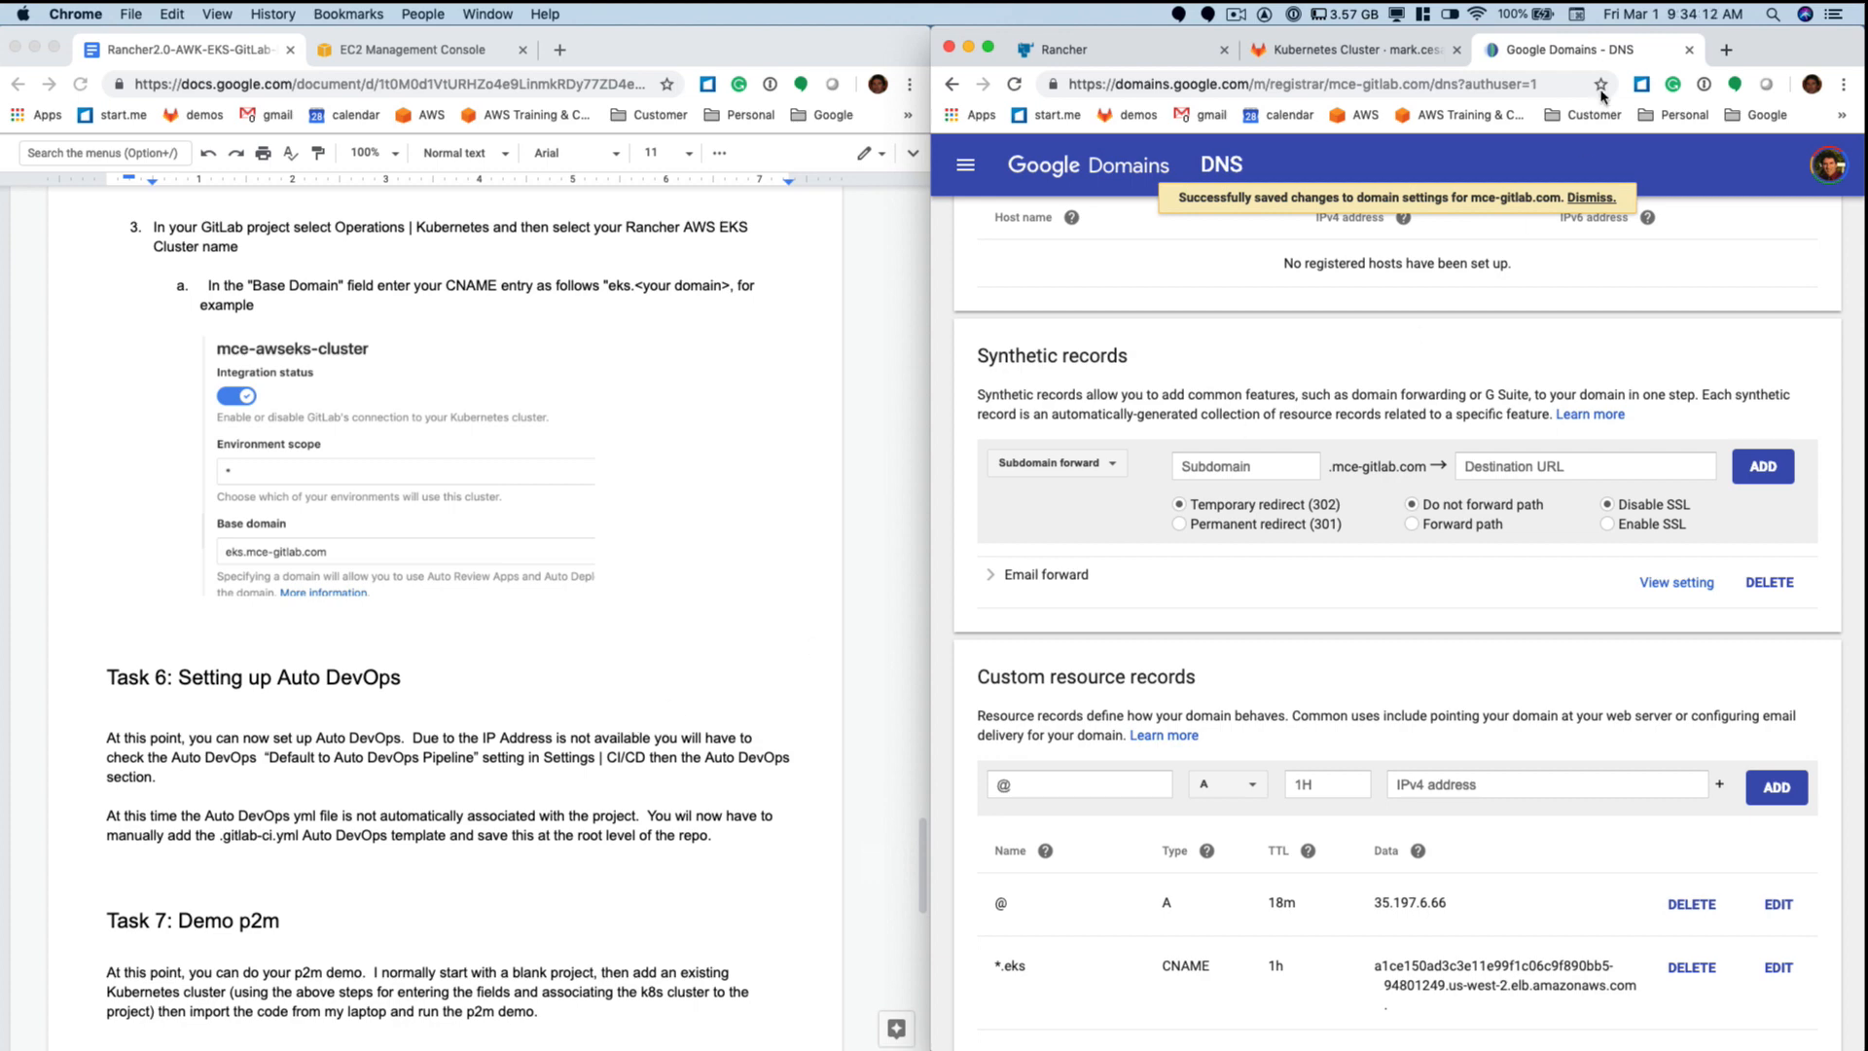
# Step: Reload GitLab's mce-aws-cluster page and review its CPU and memory health charts and Applications
pyautogui.click(1314, 50)
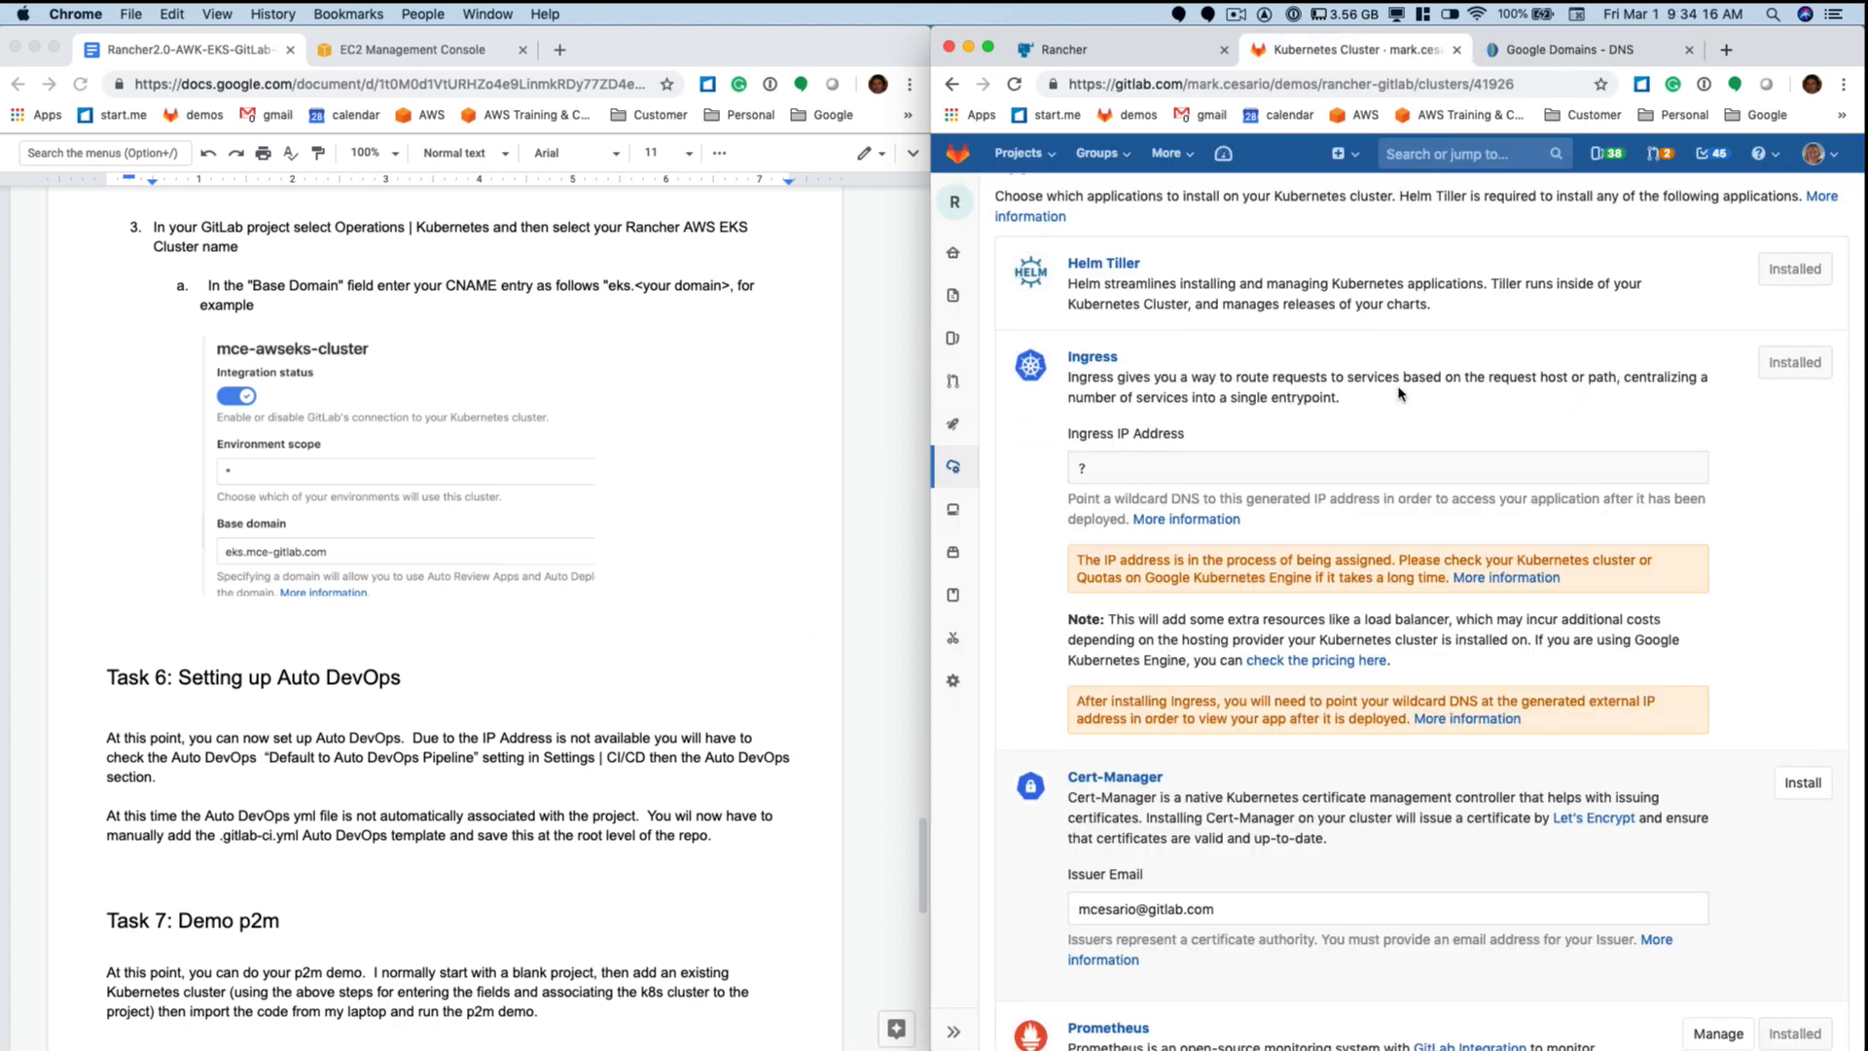
pyautogui.scroll(6, 1398, 392)
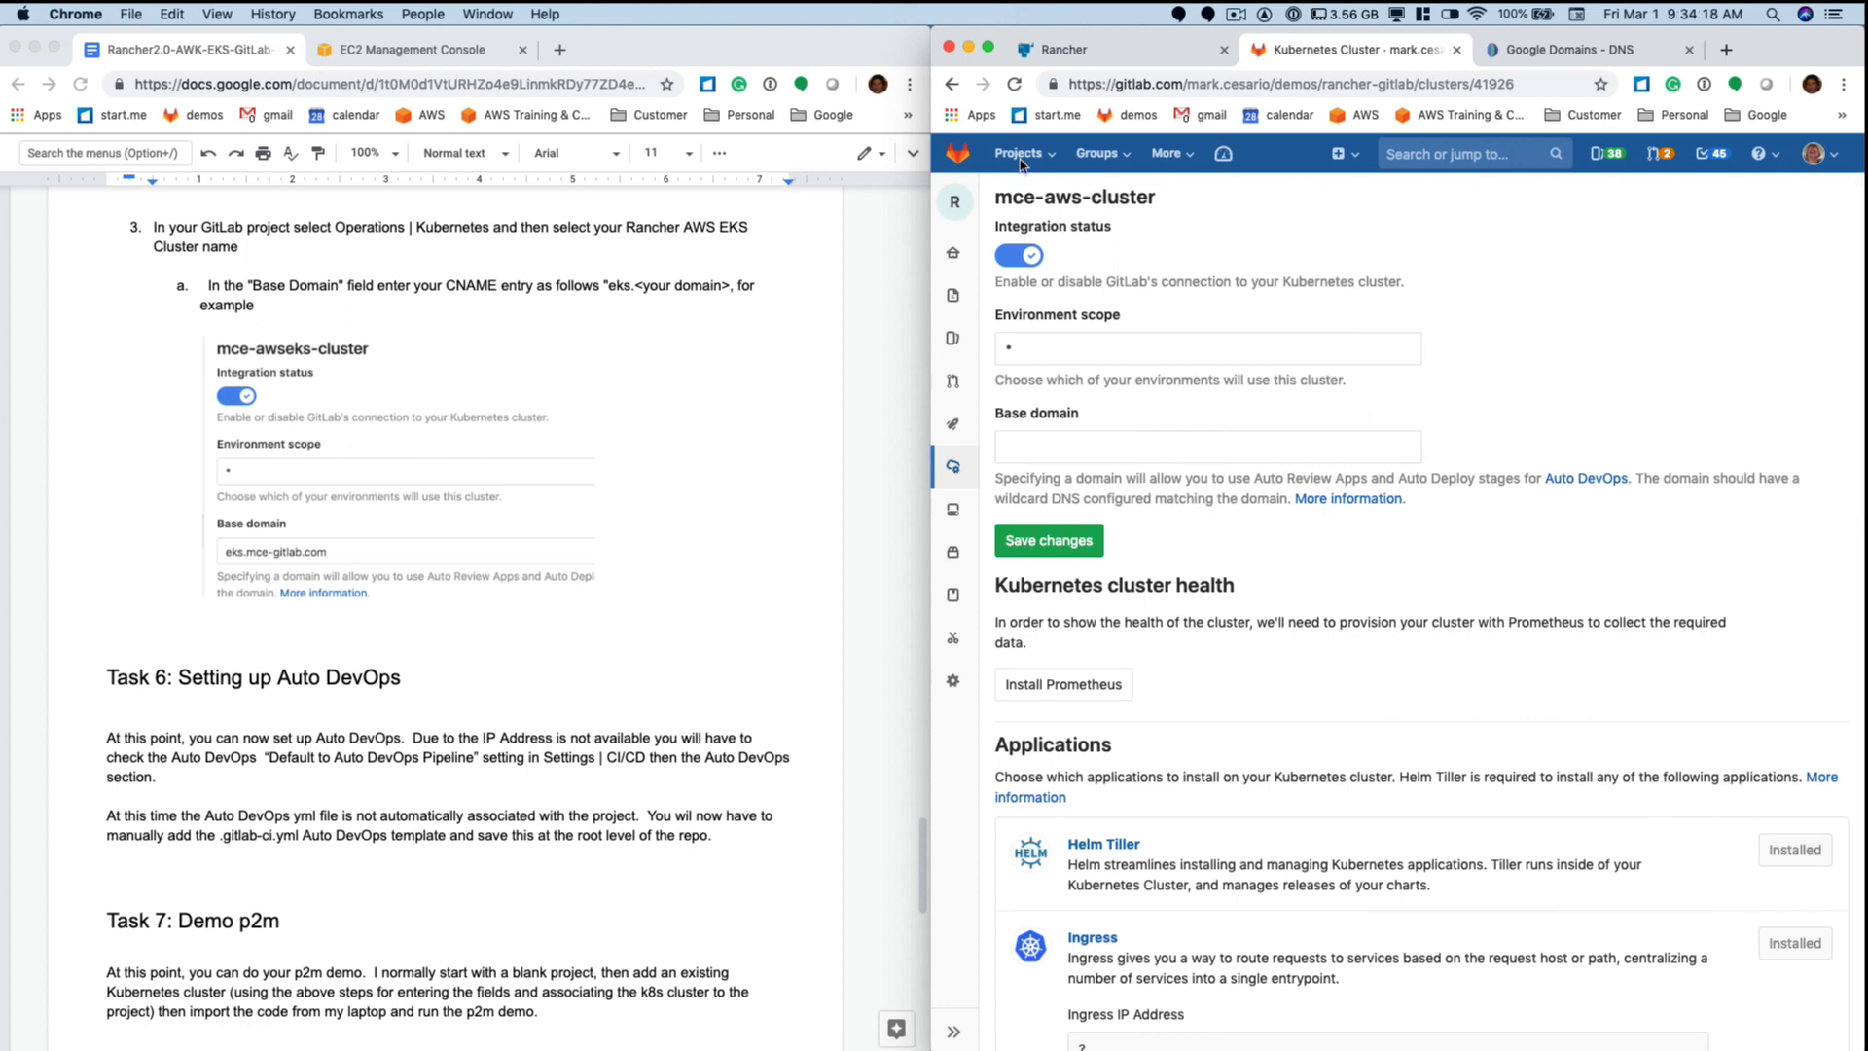
pyautogui.click(1013, 86)
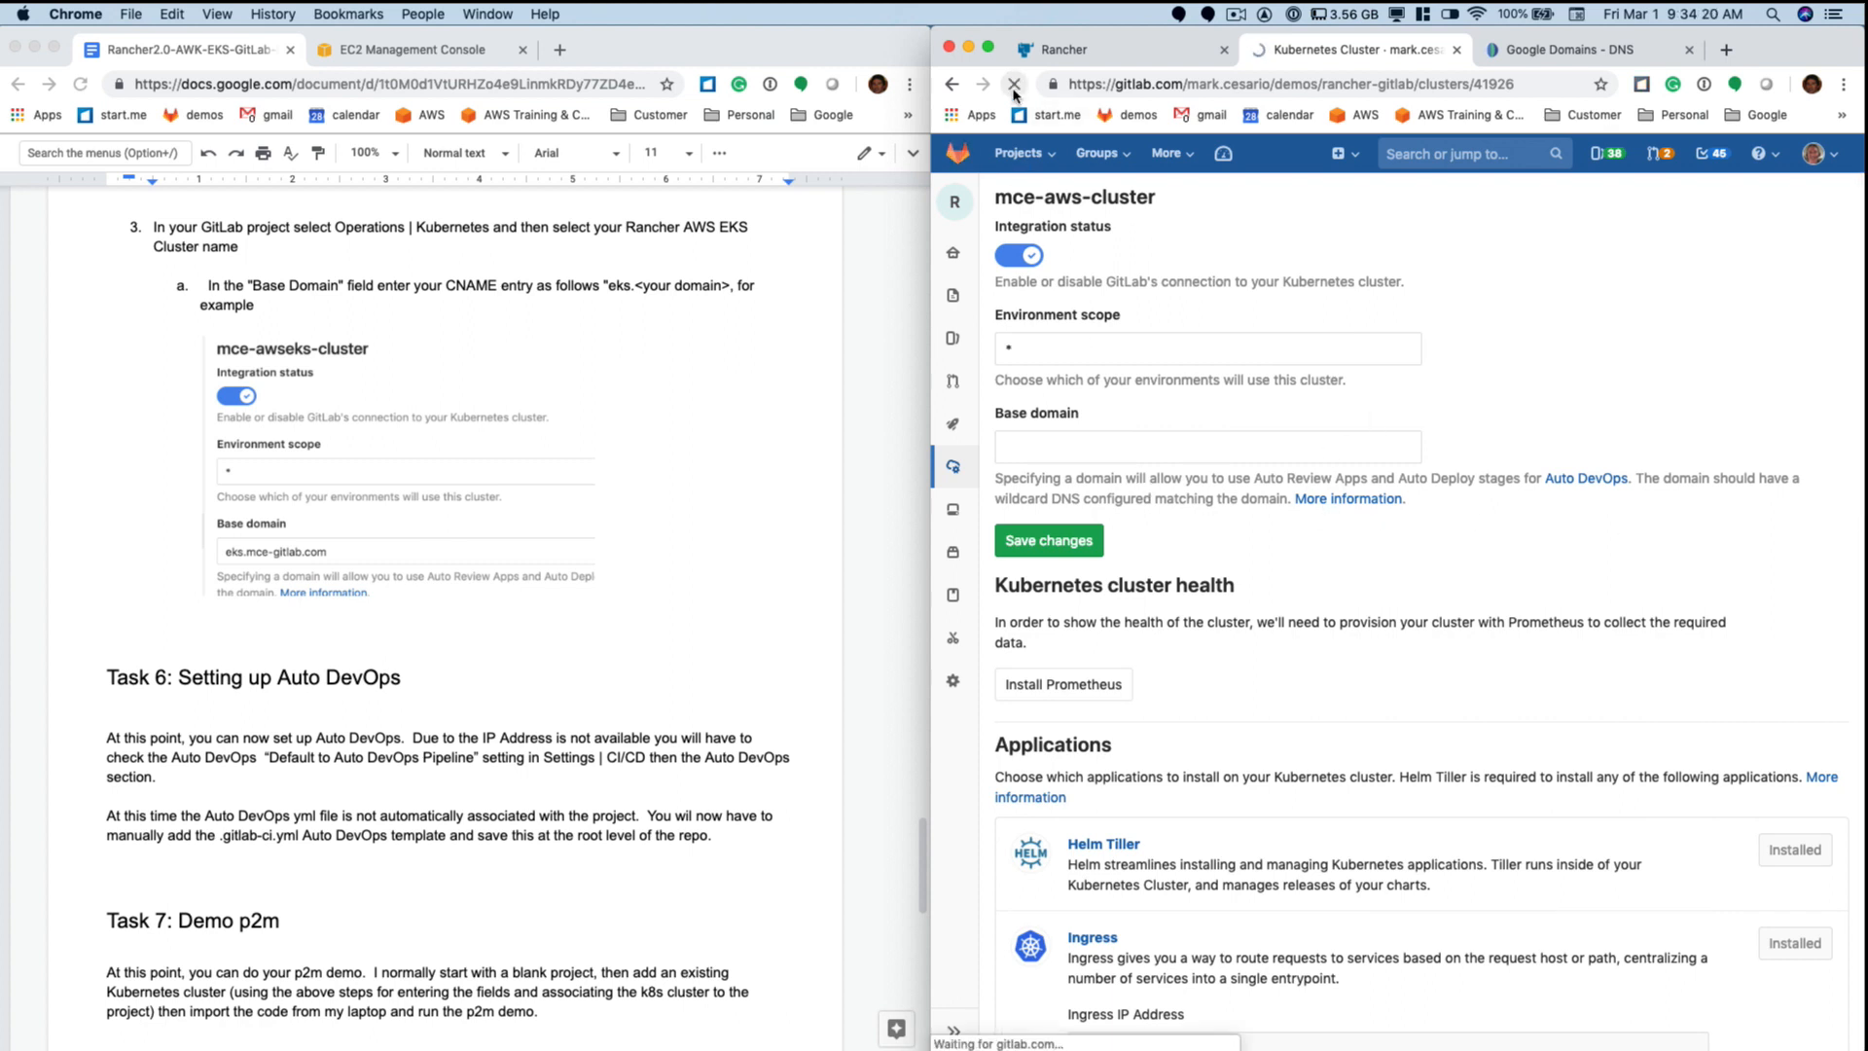
pyautogui.scroll(-2, 1398, 404)
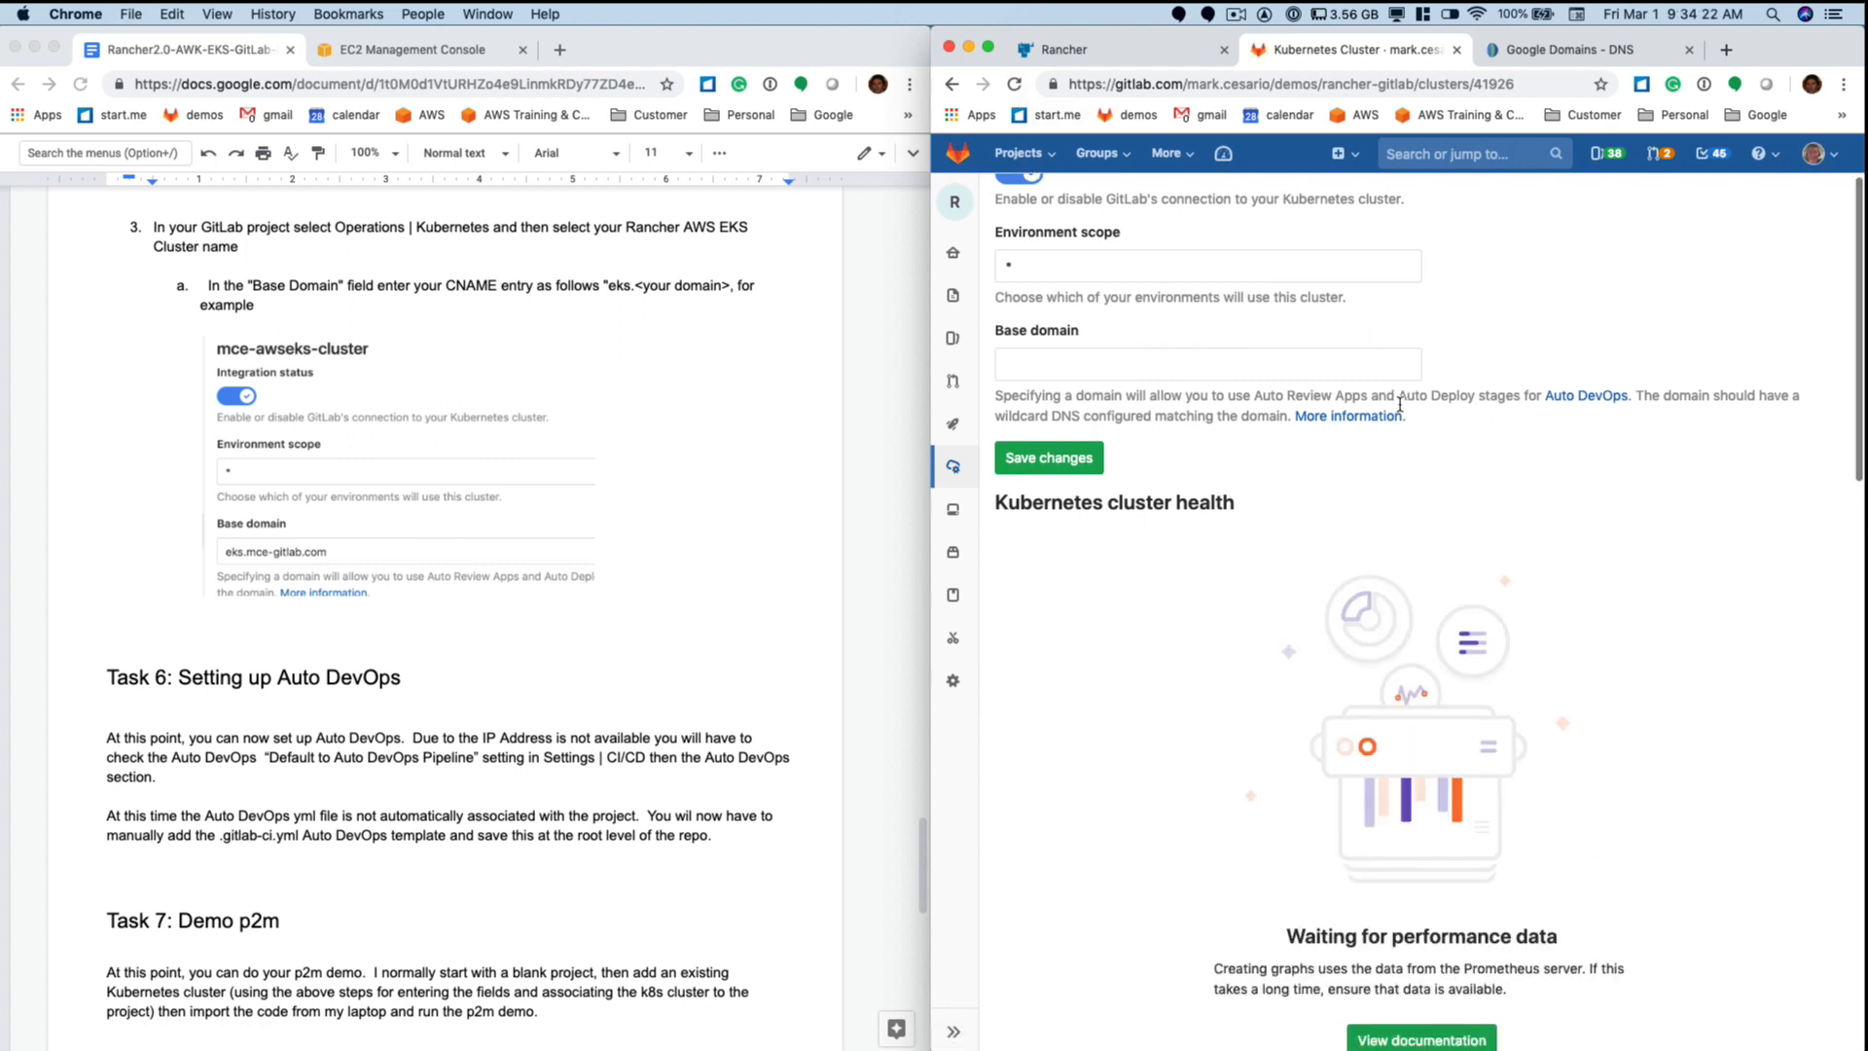
pyautogui.scroll(-10, 1369, 517)
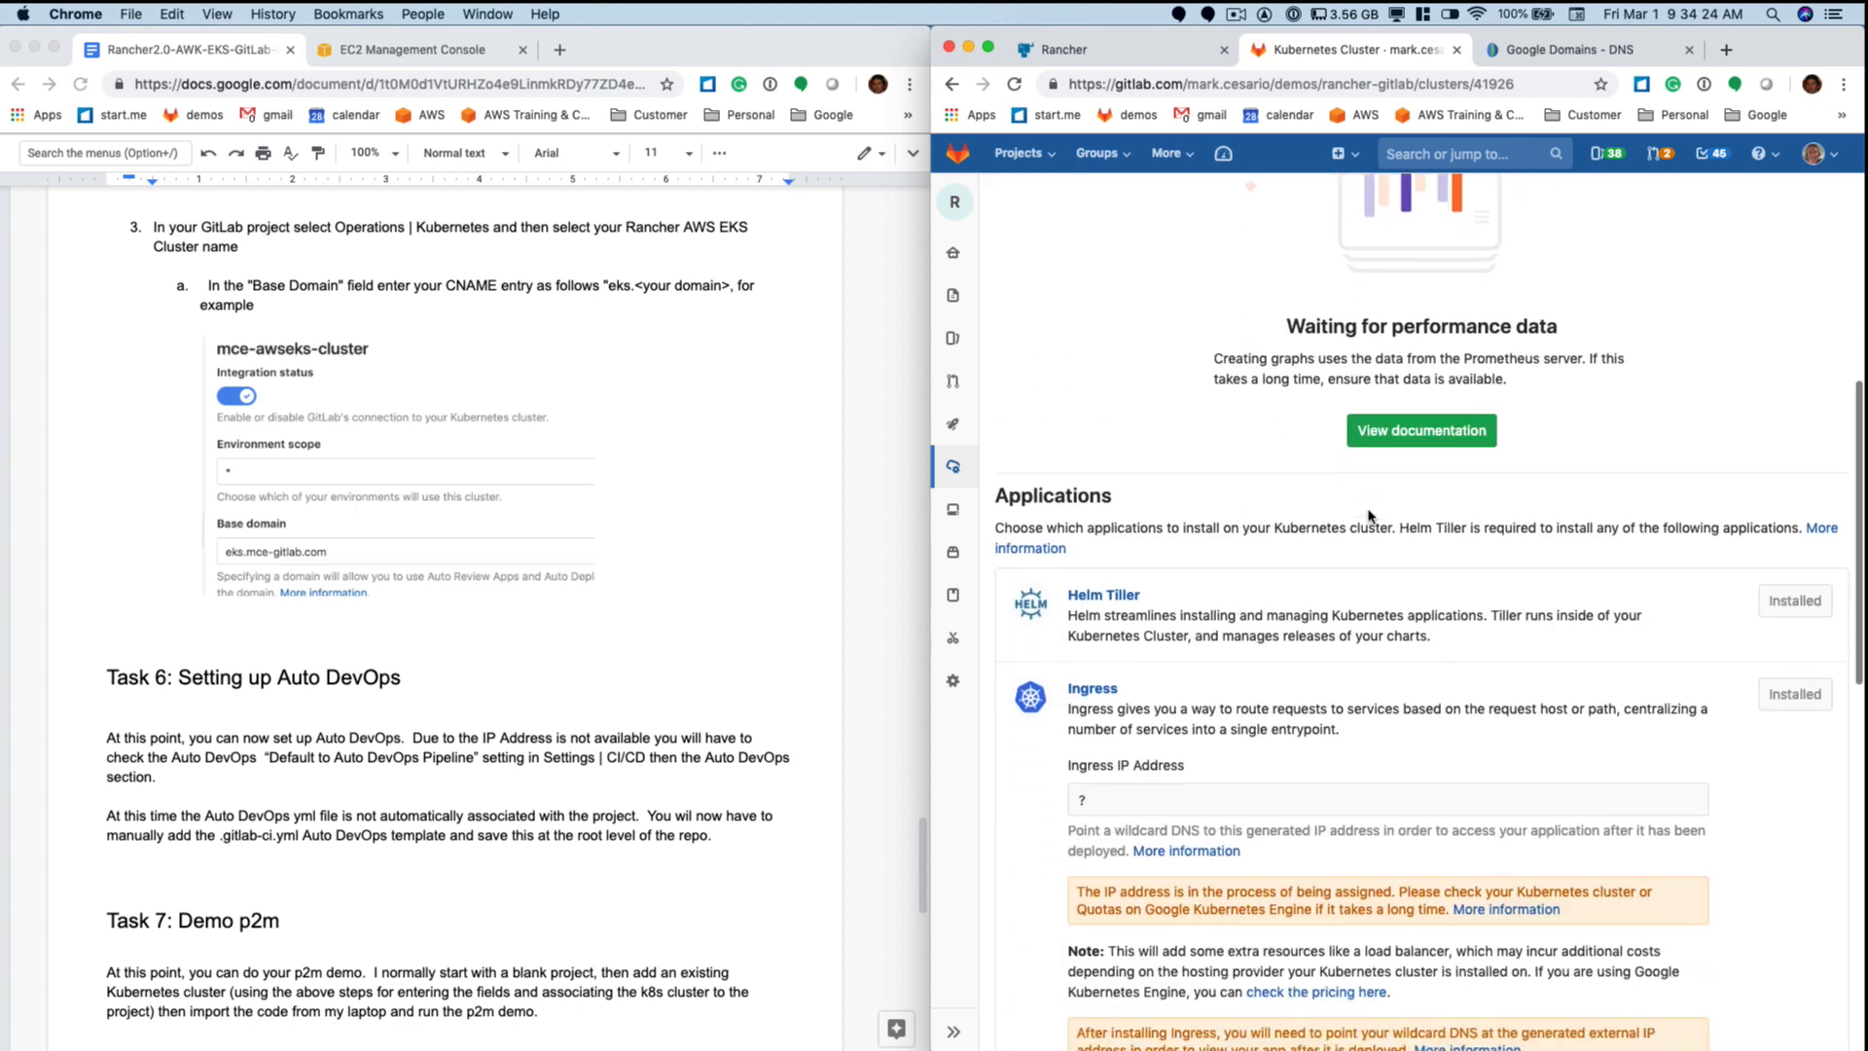
pyautogui.scroll(10, 1369, 516)
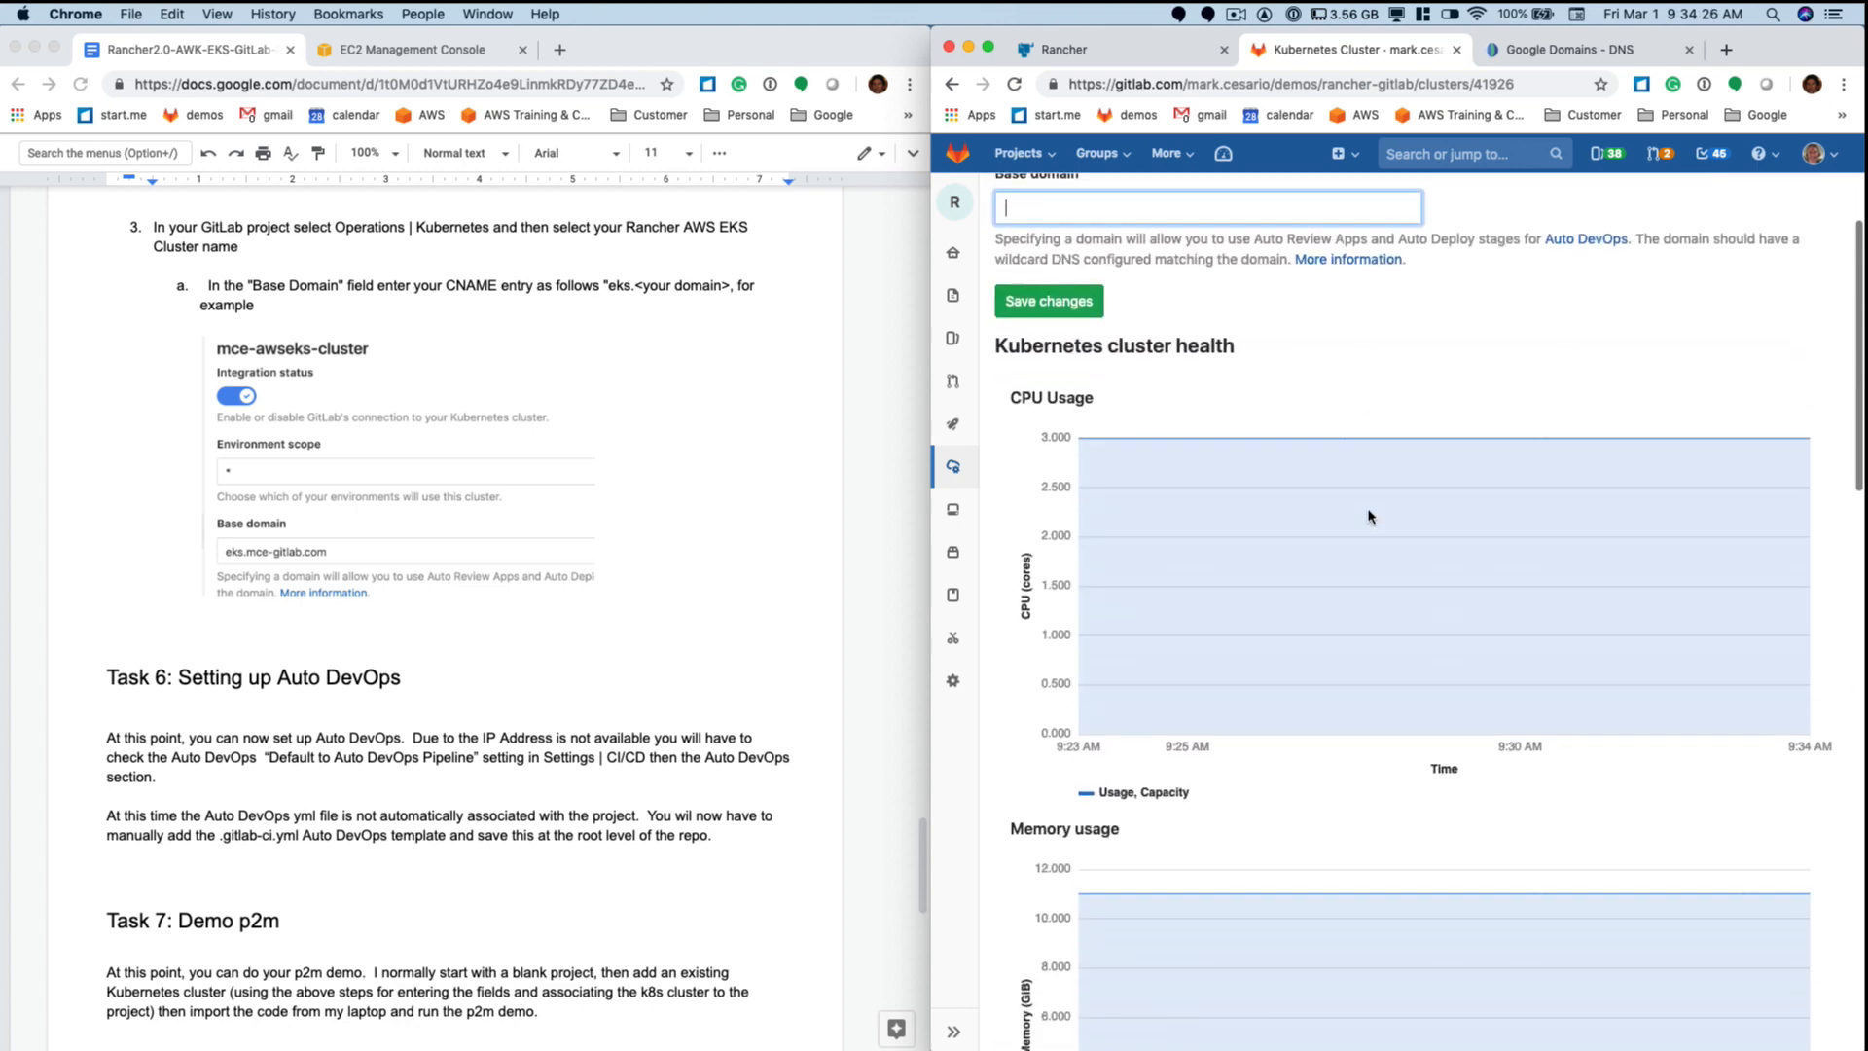
pyautogui.scroll(-10, 1369, 516)
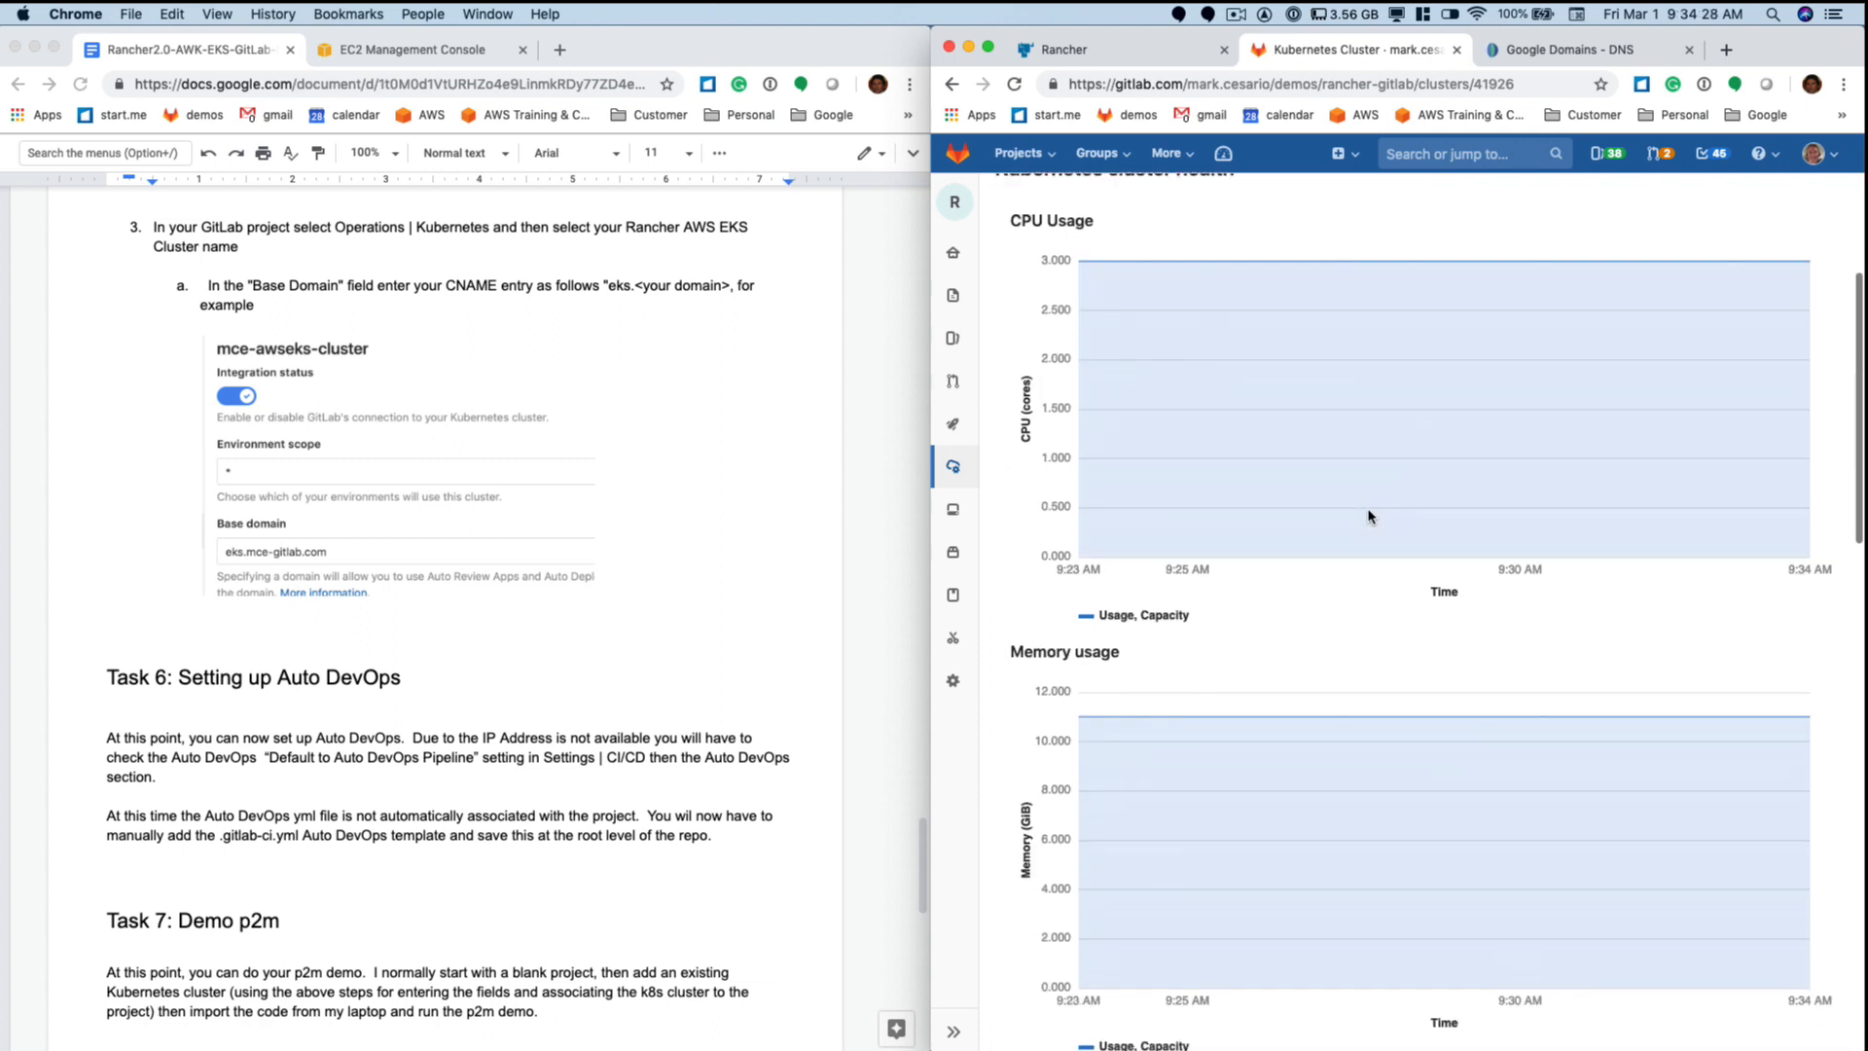
pyautogui.scroll(-3, 1369, 517)
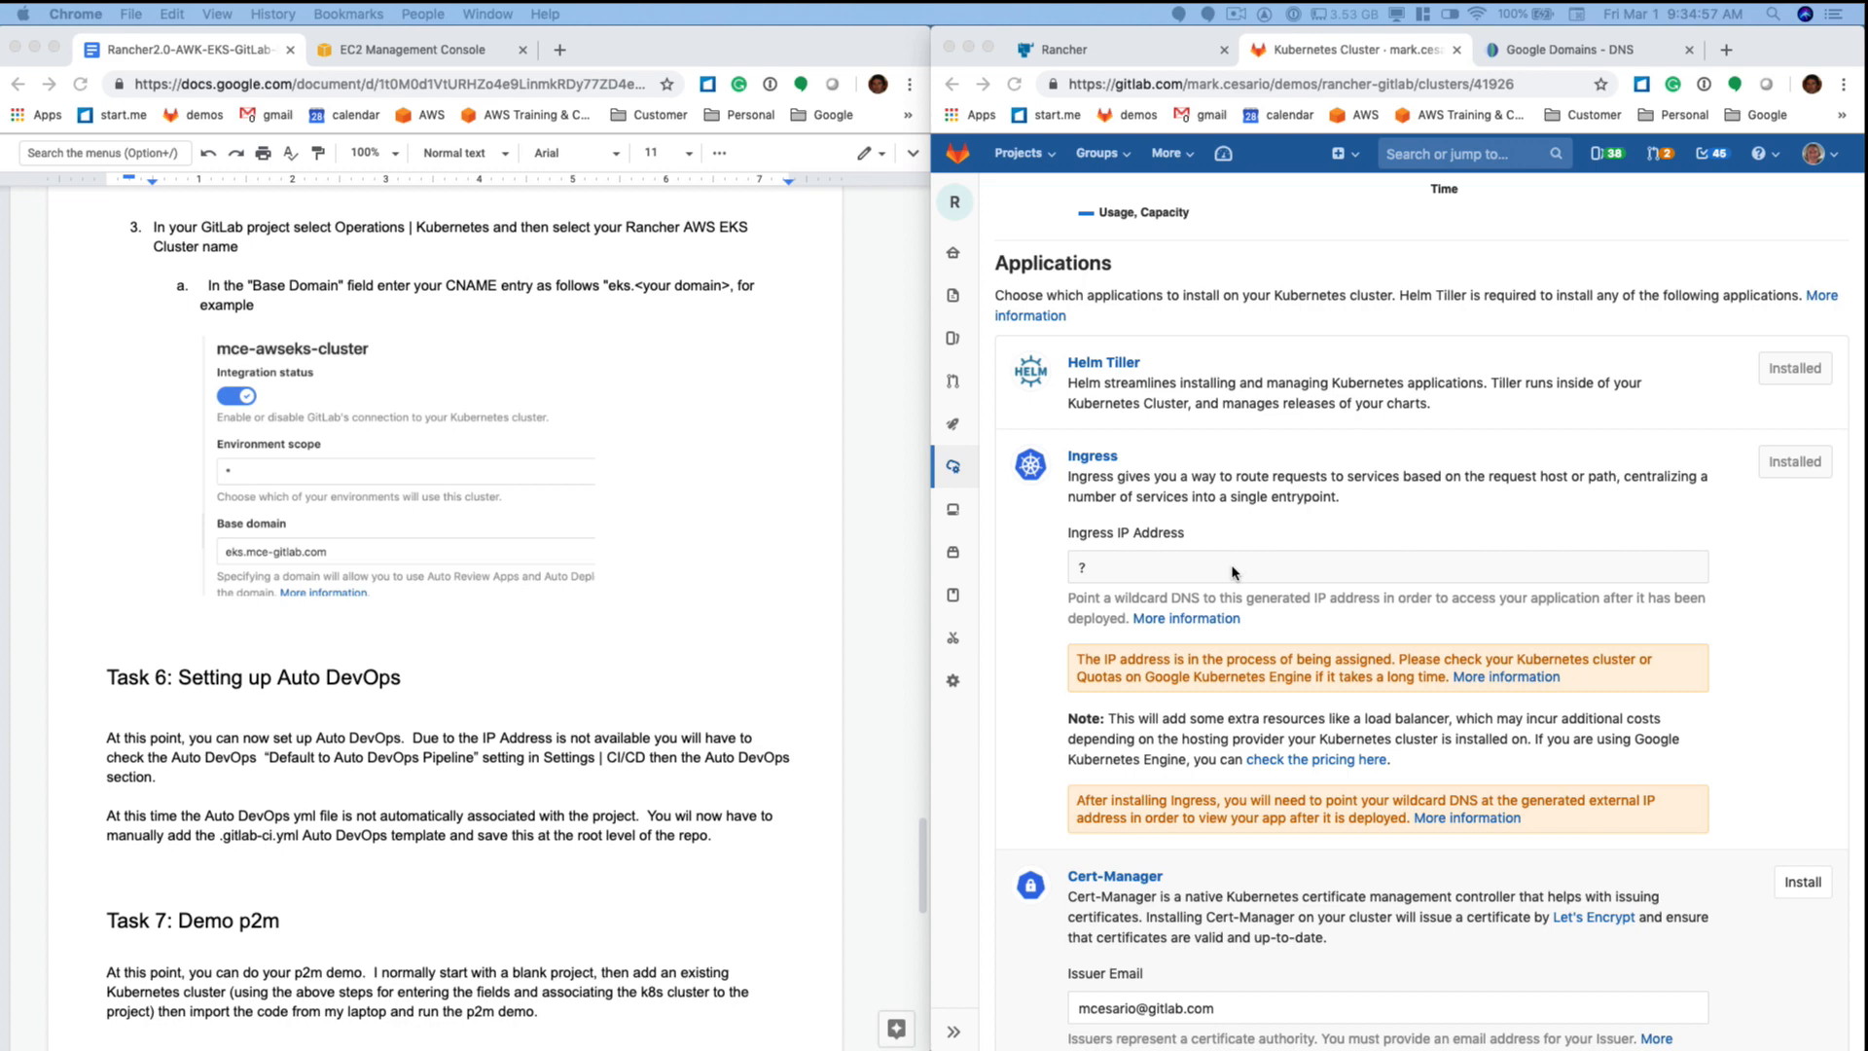
pyautogui.scroll(8, 1236, 482)
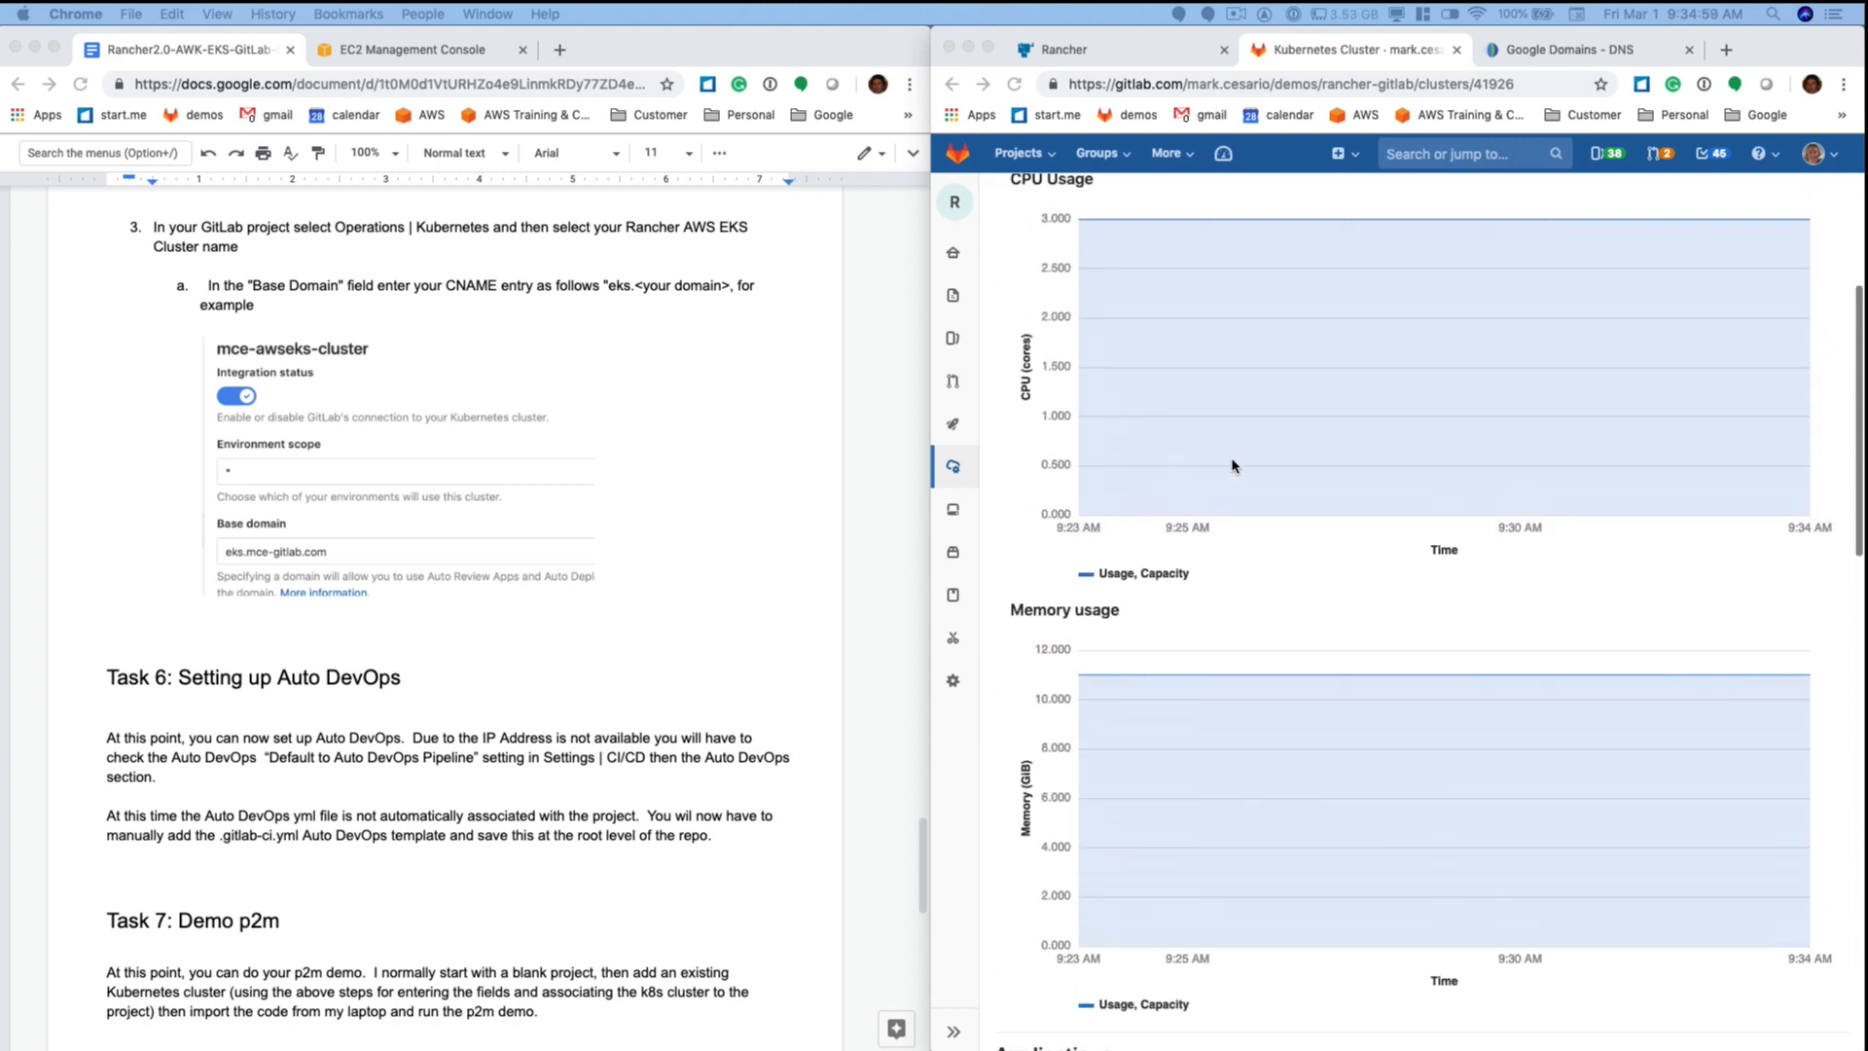
pyautogui.scroll(5, 1233, 465)
pyautogui.click(1048, 493)
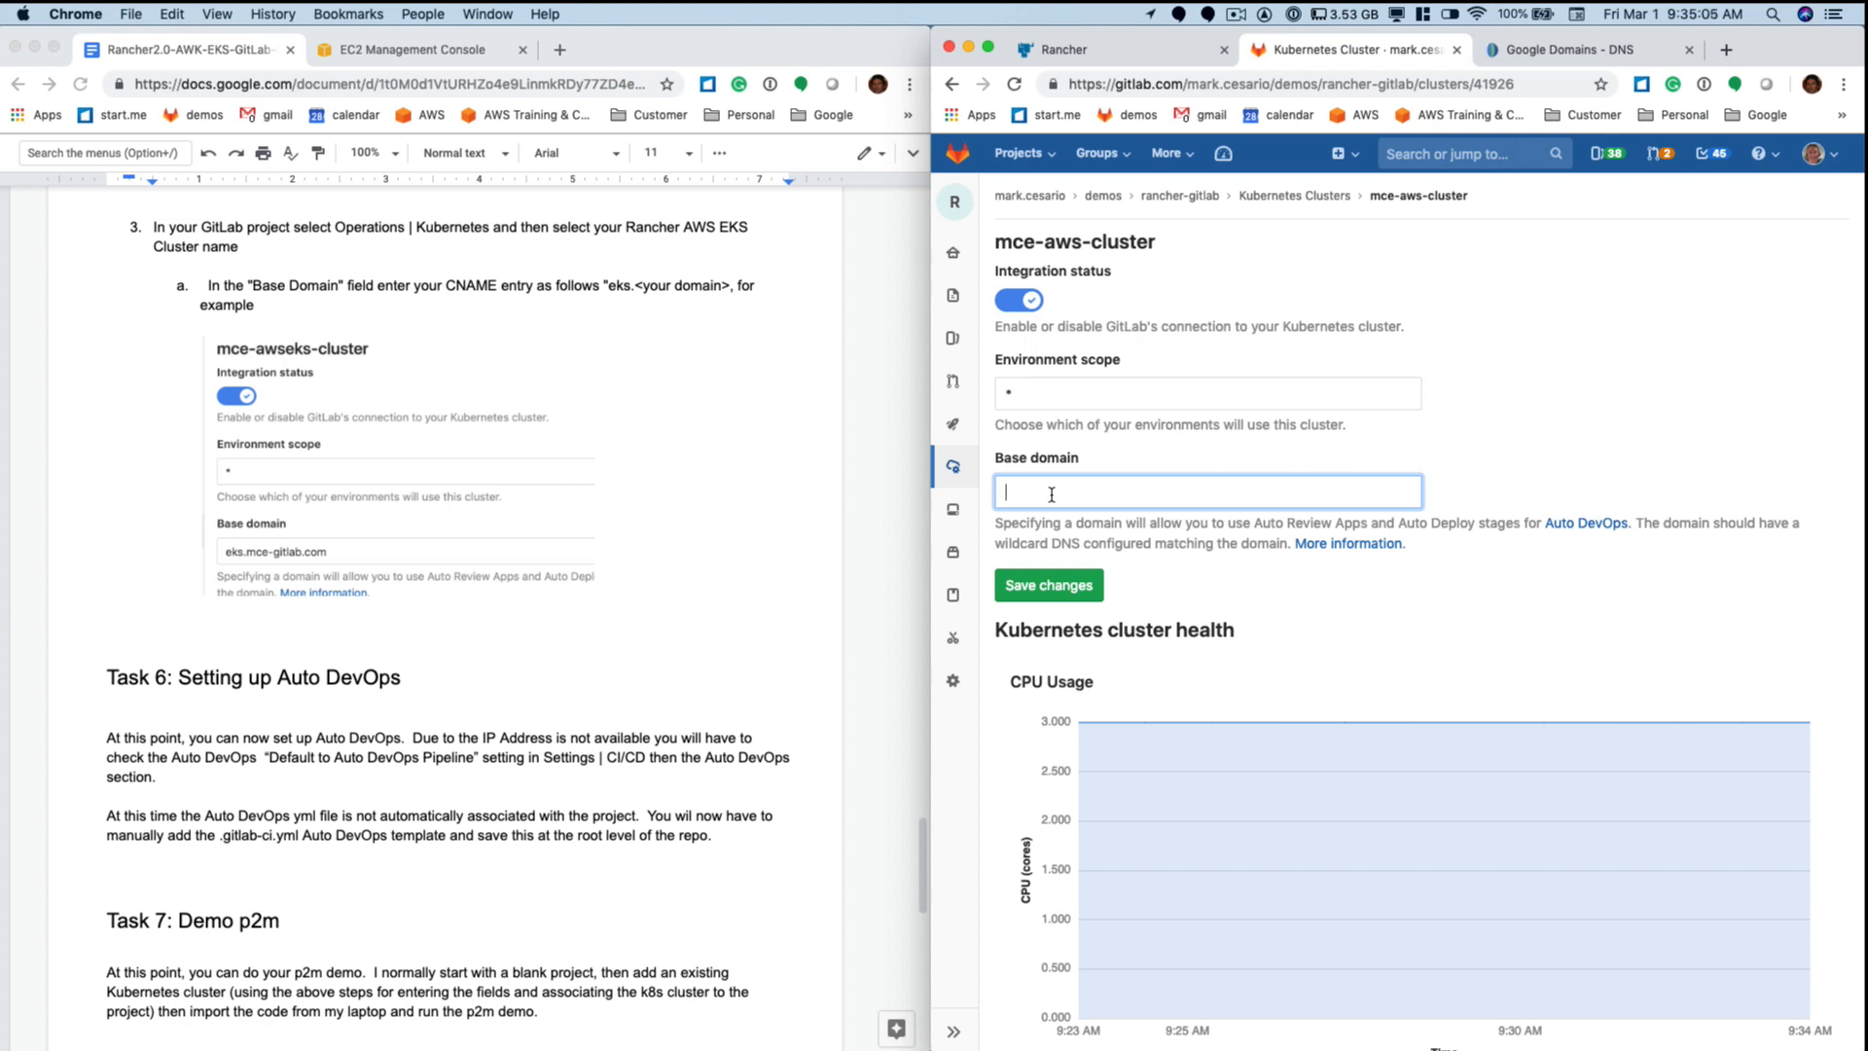
# Step: Enter eks.mce-gitlab.com as the cluster's base domain
pyautogui.write('eks.mce-gitlab.com')
# Step: Navigate to the rancher-gitlab project's Details page from the sidebar
pyautogui.scroll(-5, 1246, 615)
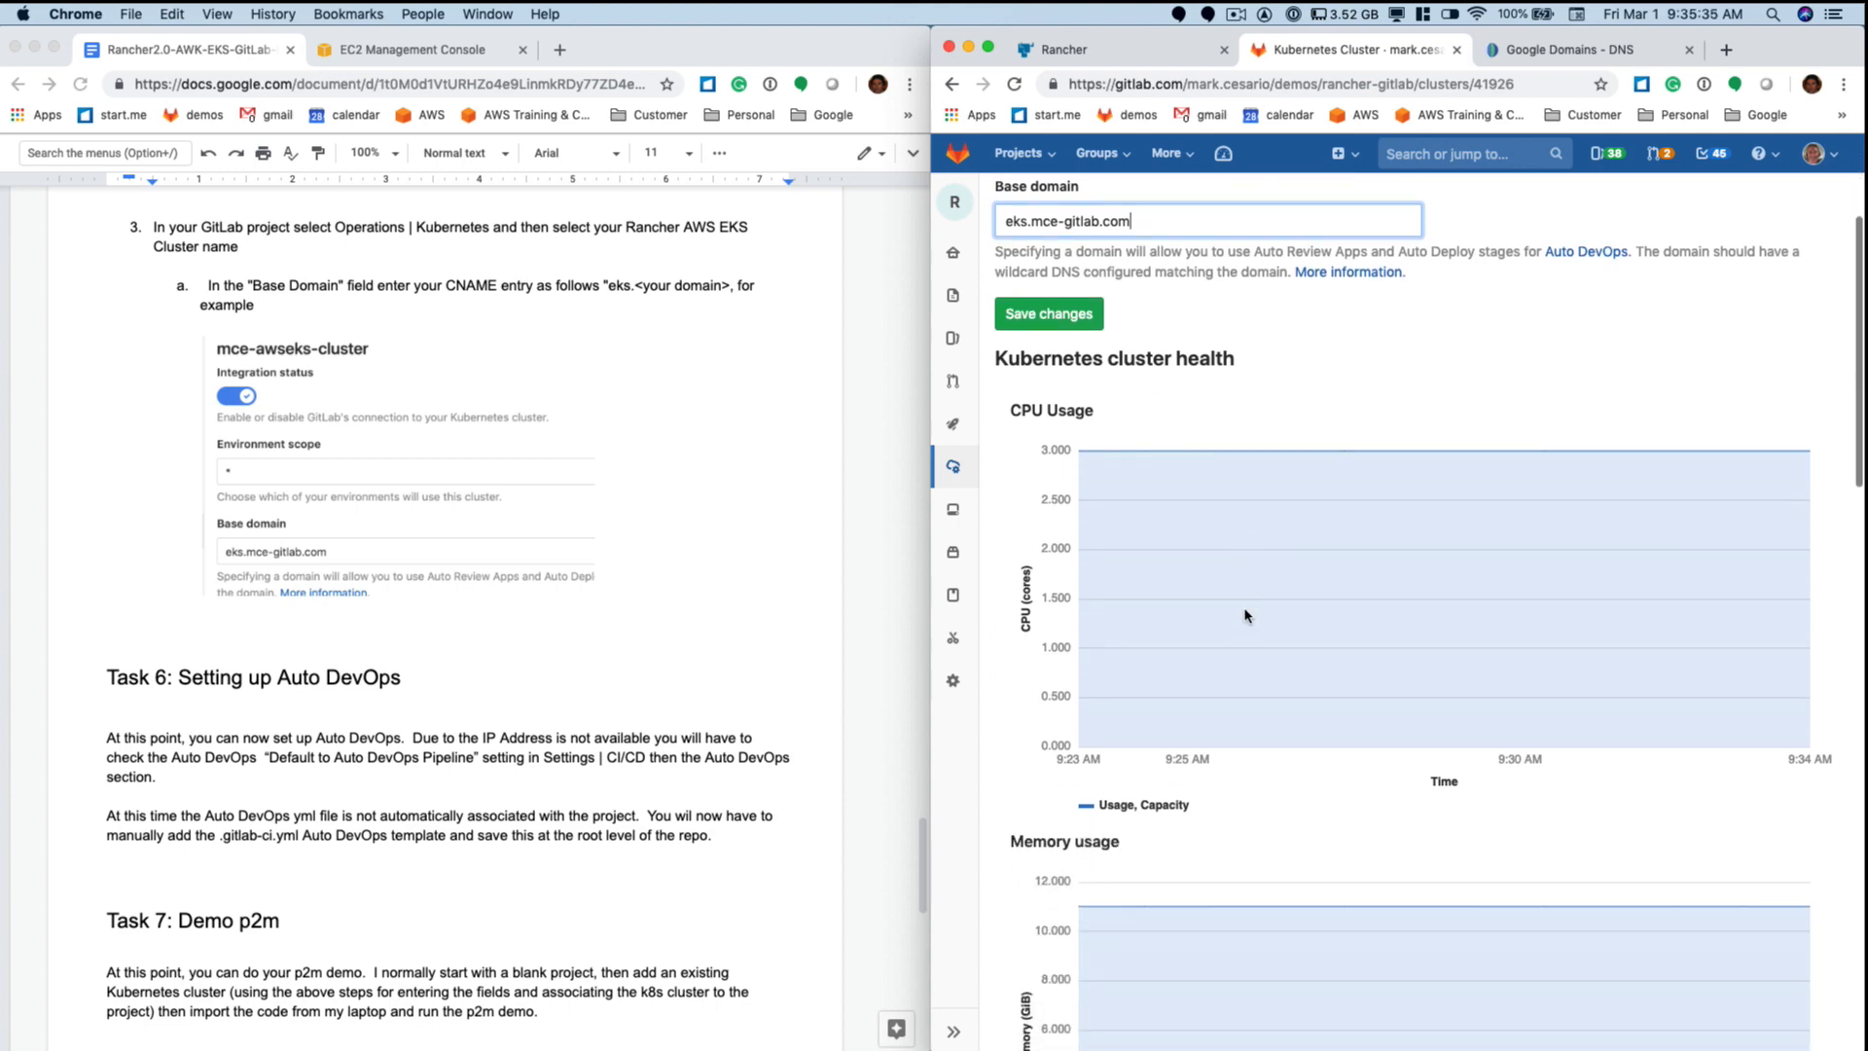
pyautogui.scroll(-5, 1245, 615)
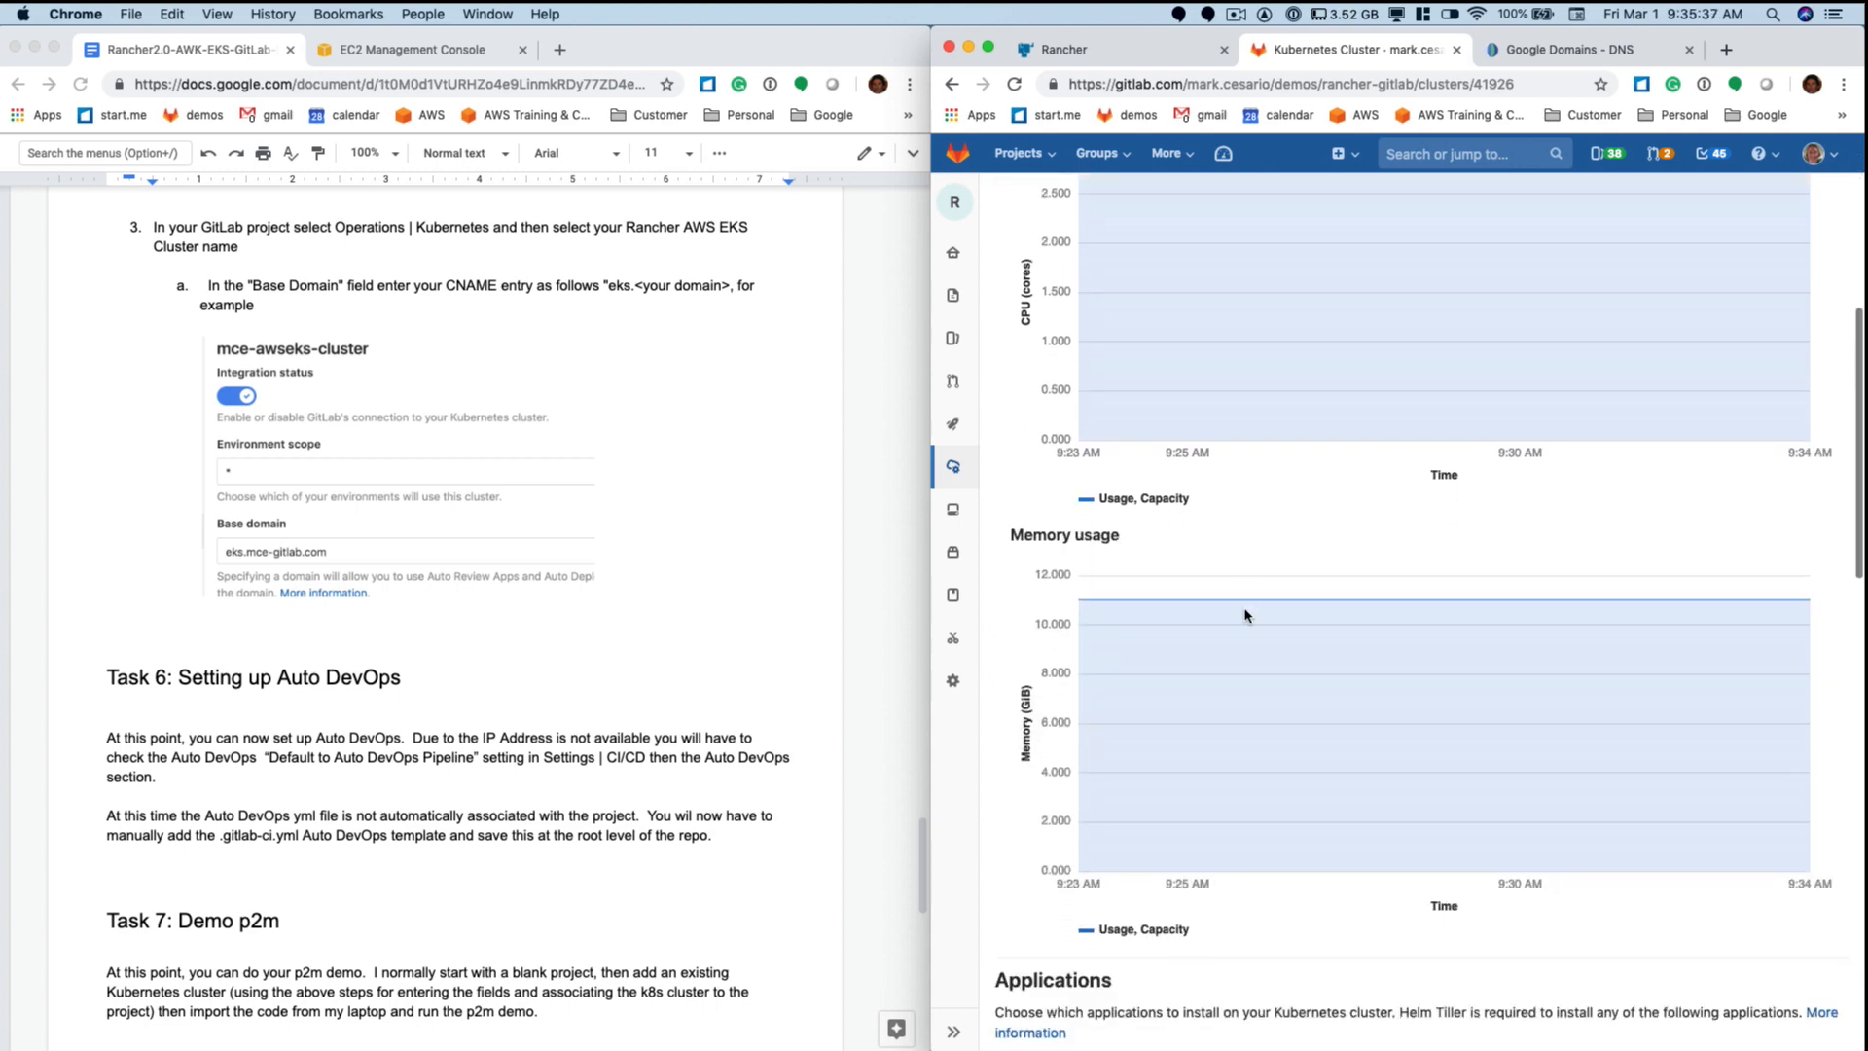
pyautogui.scroll(-5, 1245, 615)
pyautogui.scroll(5, 1246, 615)
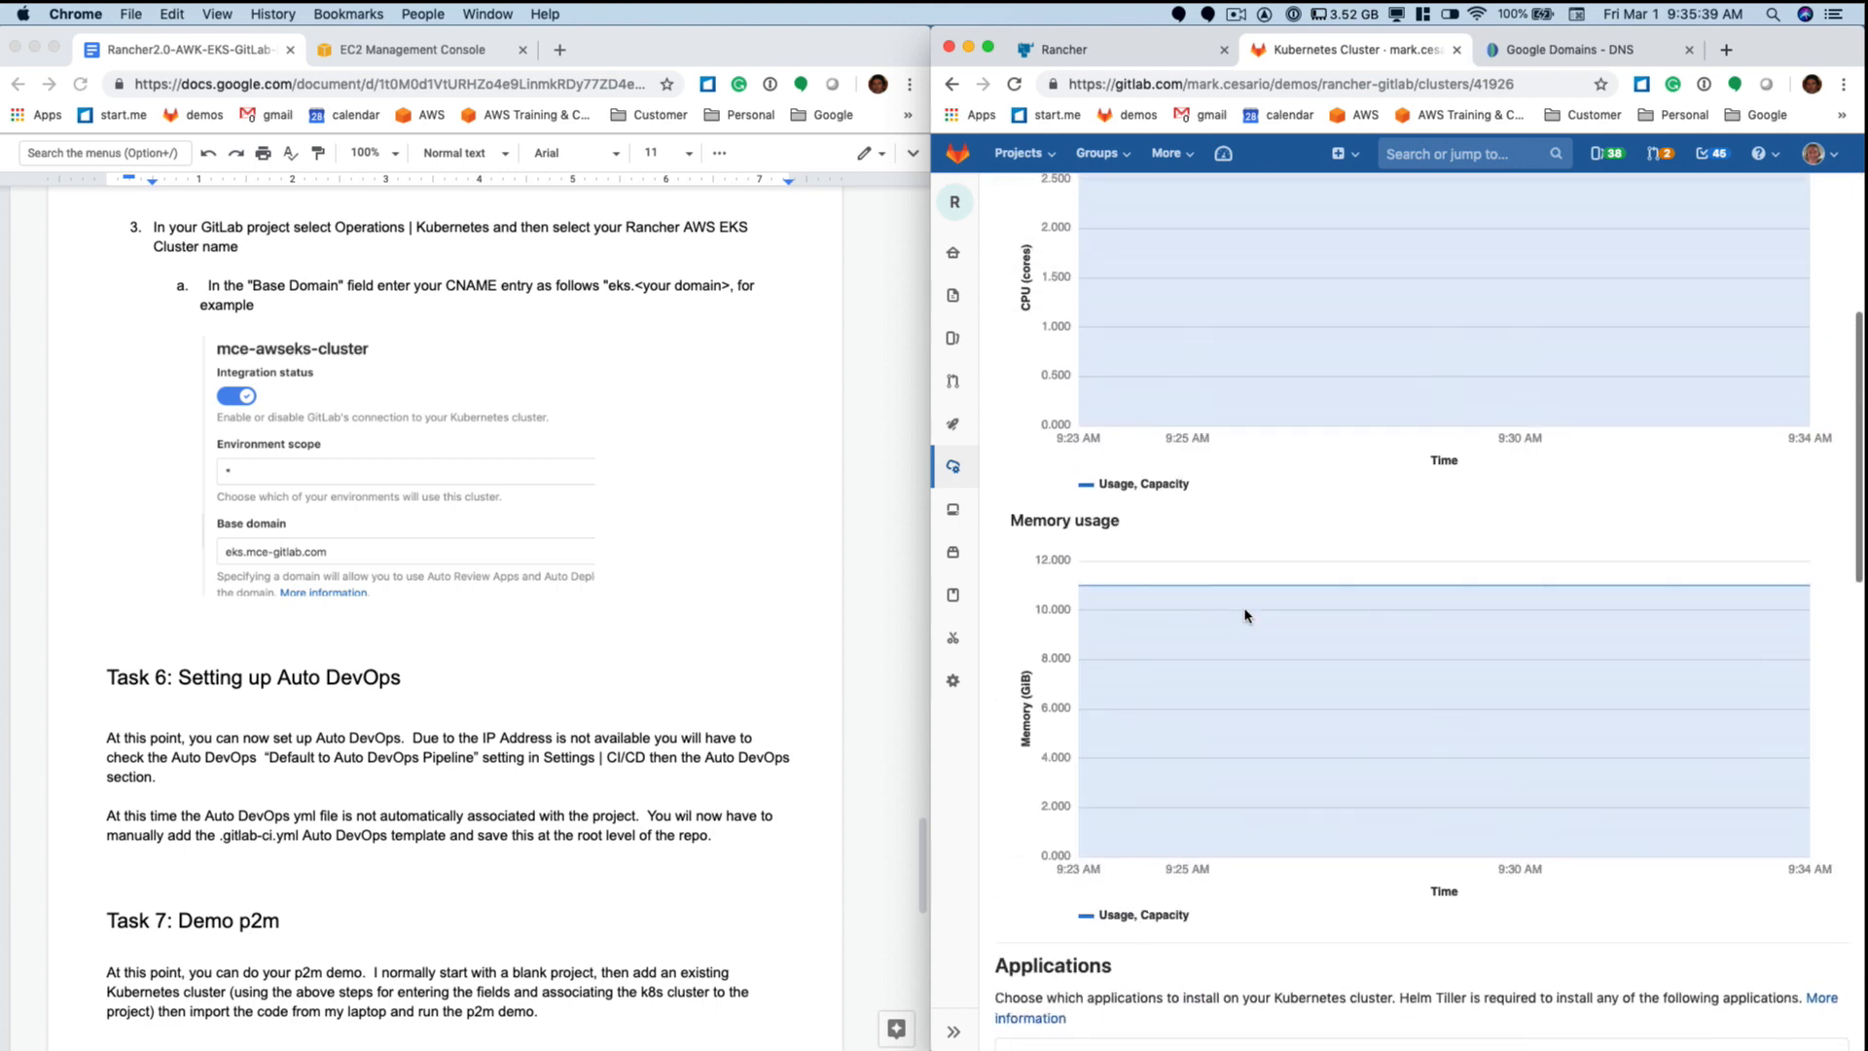
pyautogui.scroll(10, 1246, 615)
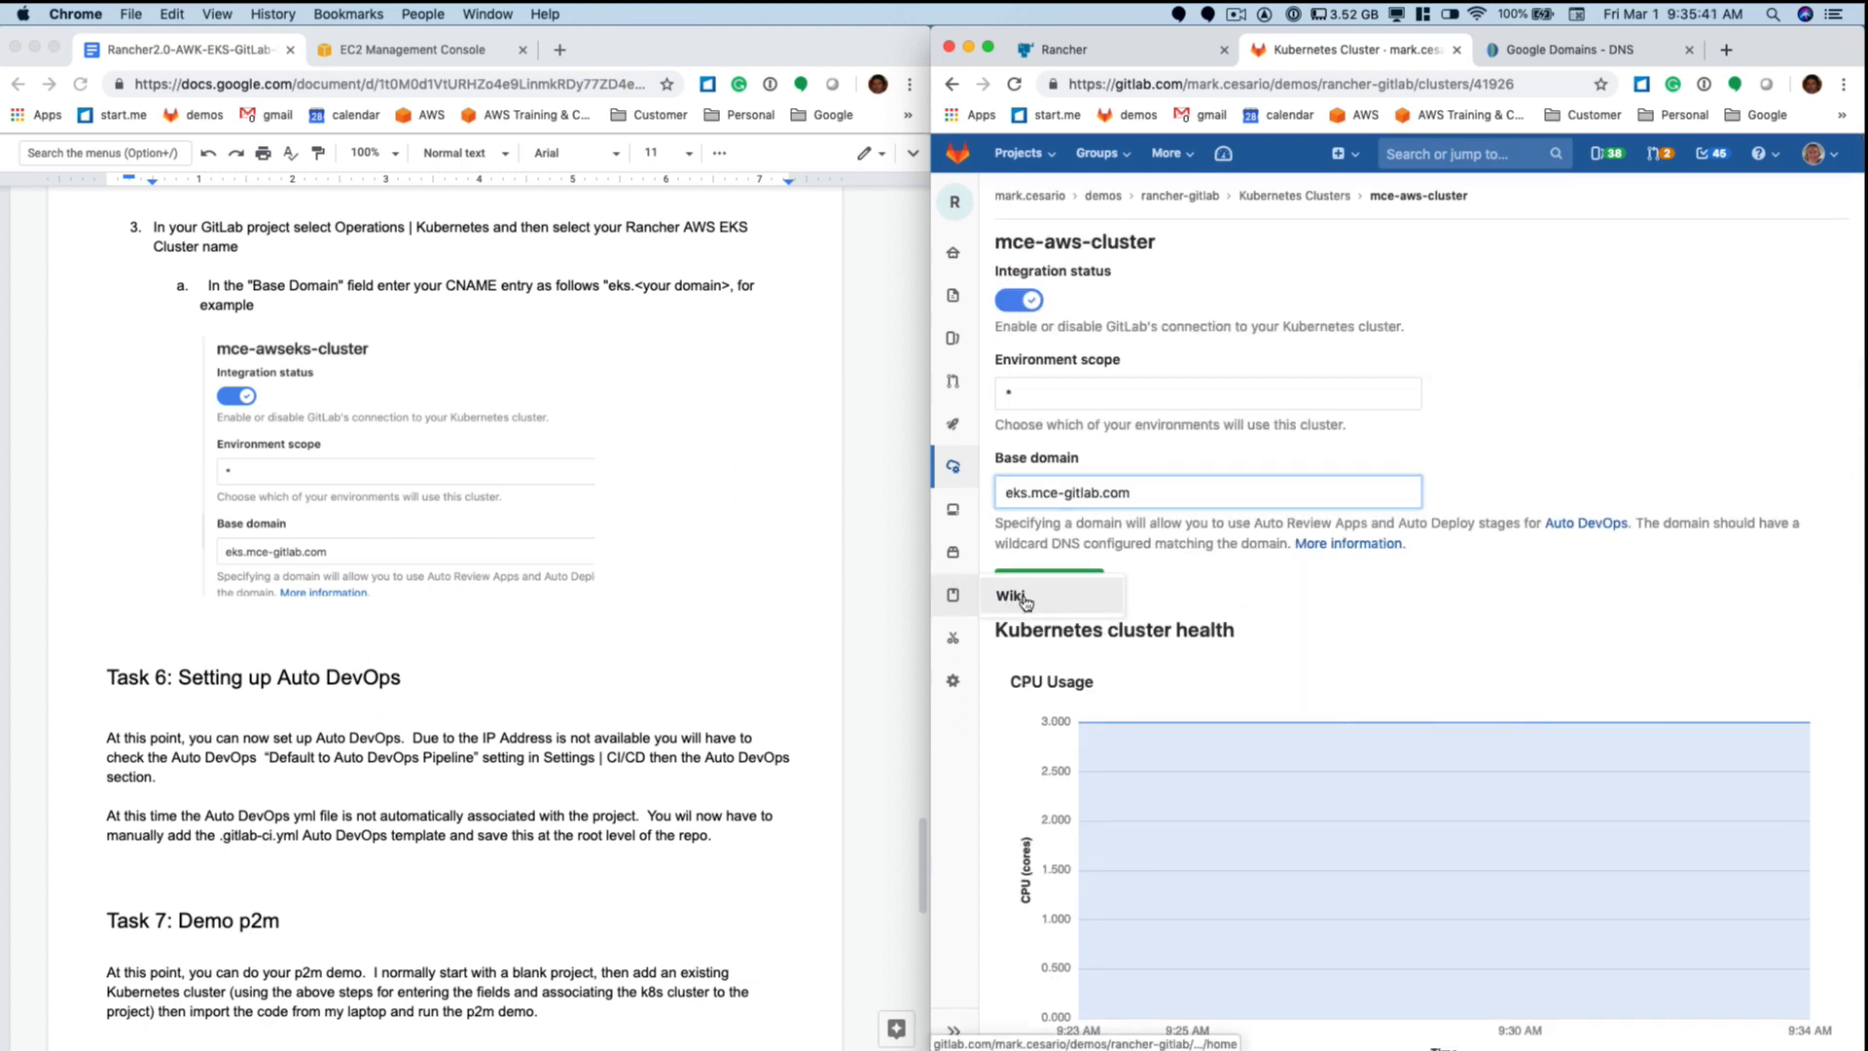
pyautogui.click(1021, 597)
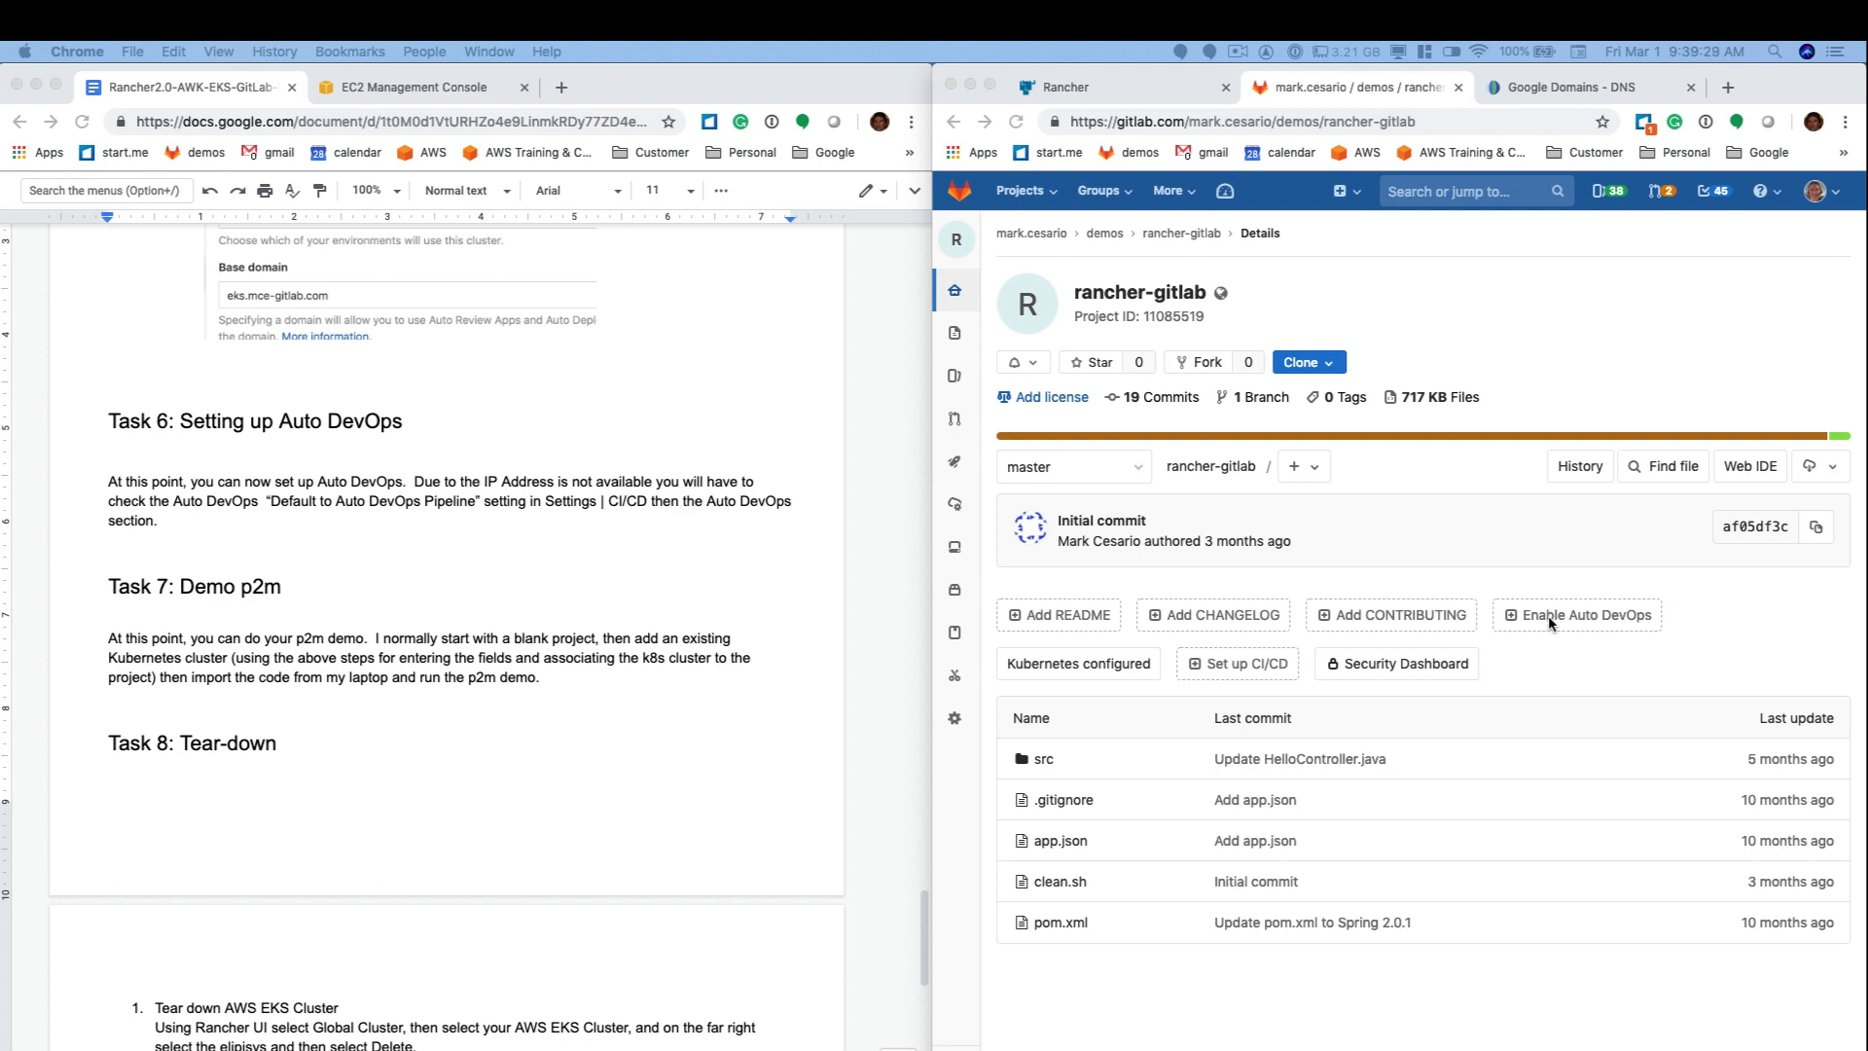
pyautogui.click(956, 725)
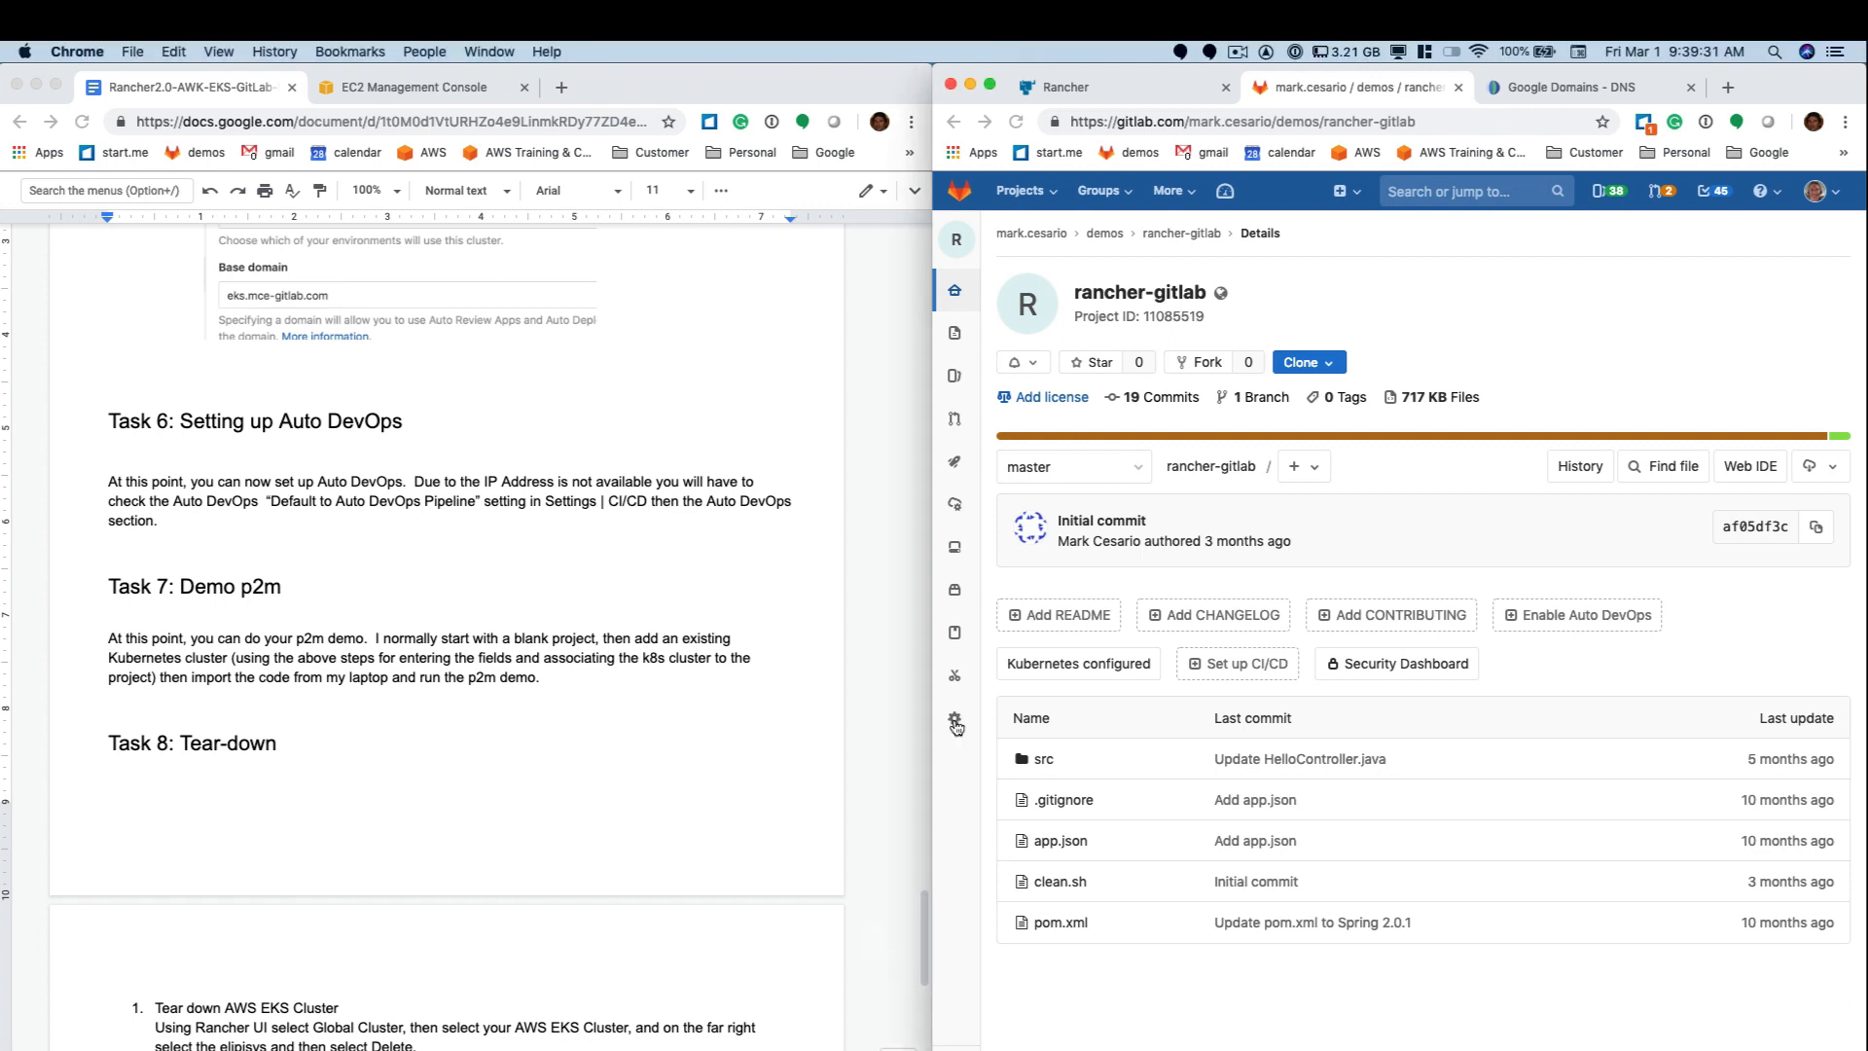
# Step: Enable the default Auto DevOps pipeline with automatic staging and manual production deployment, and save
pyautogui.moveTo(957, 725)
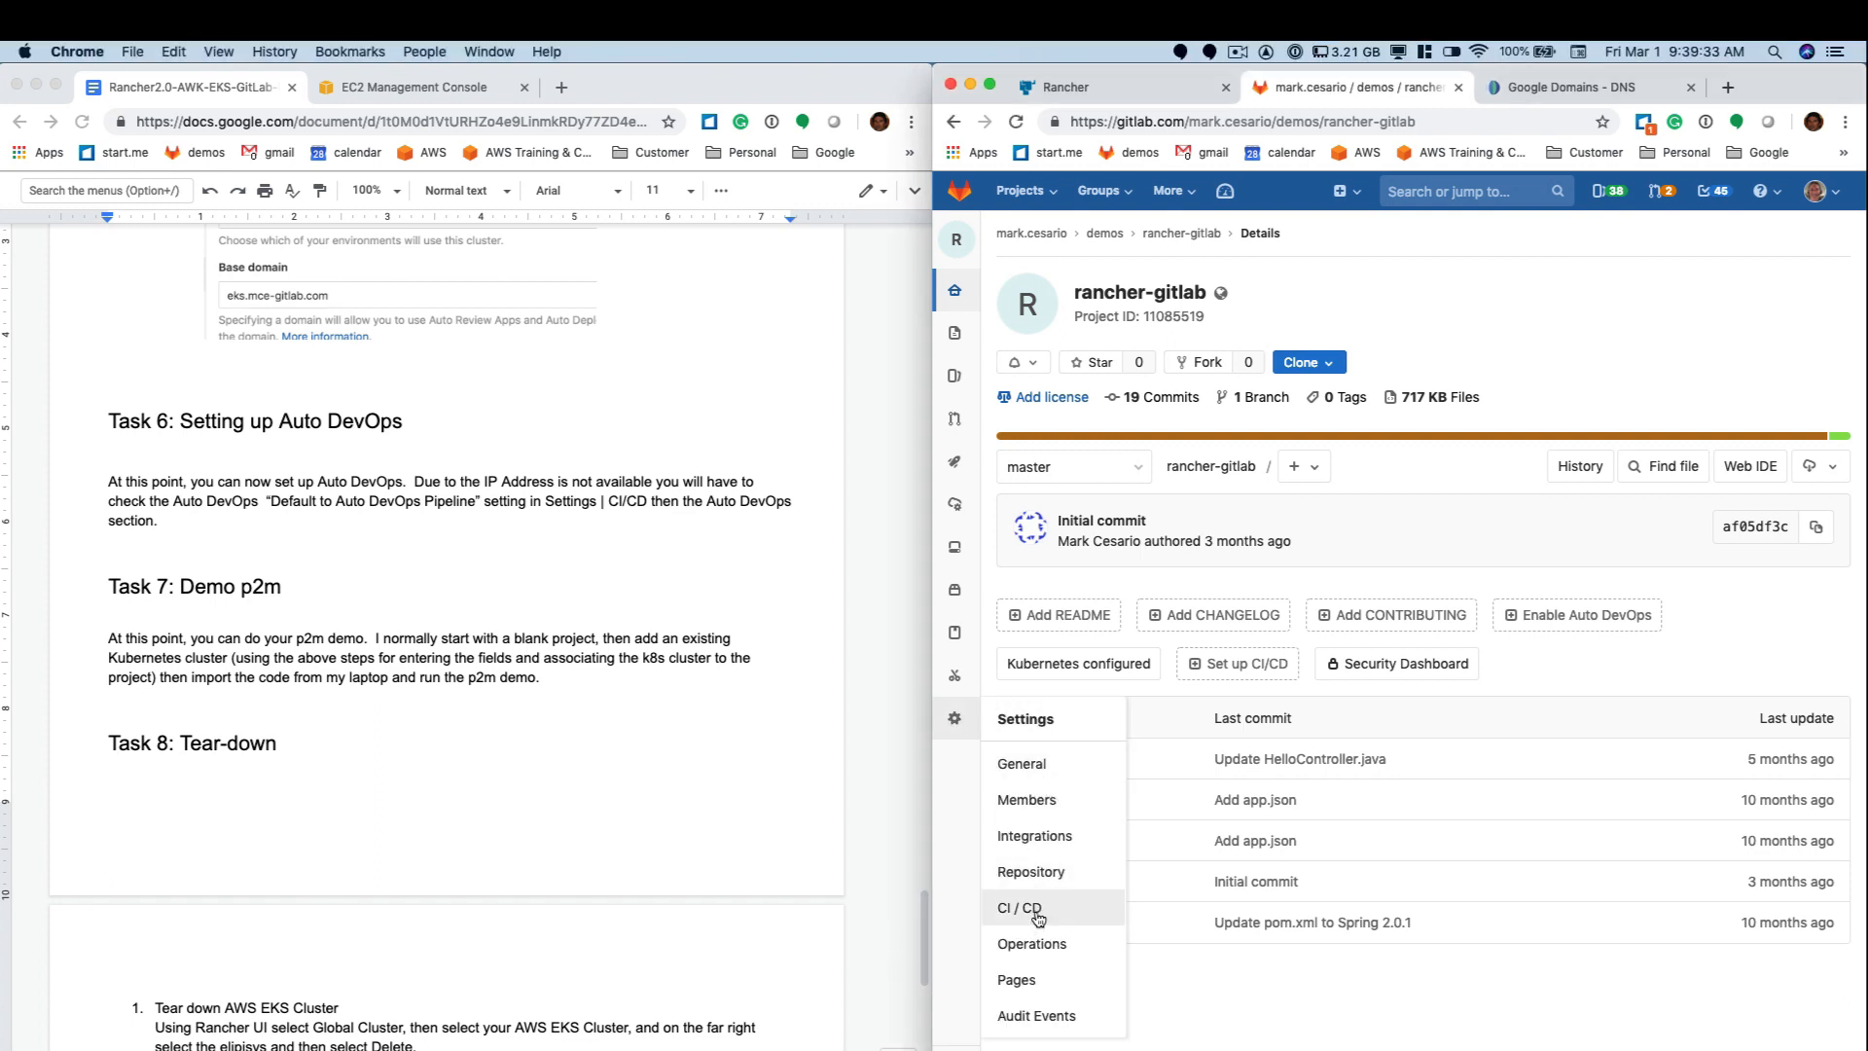
pyautogui.click(1583, 615)
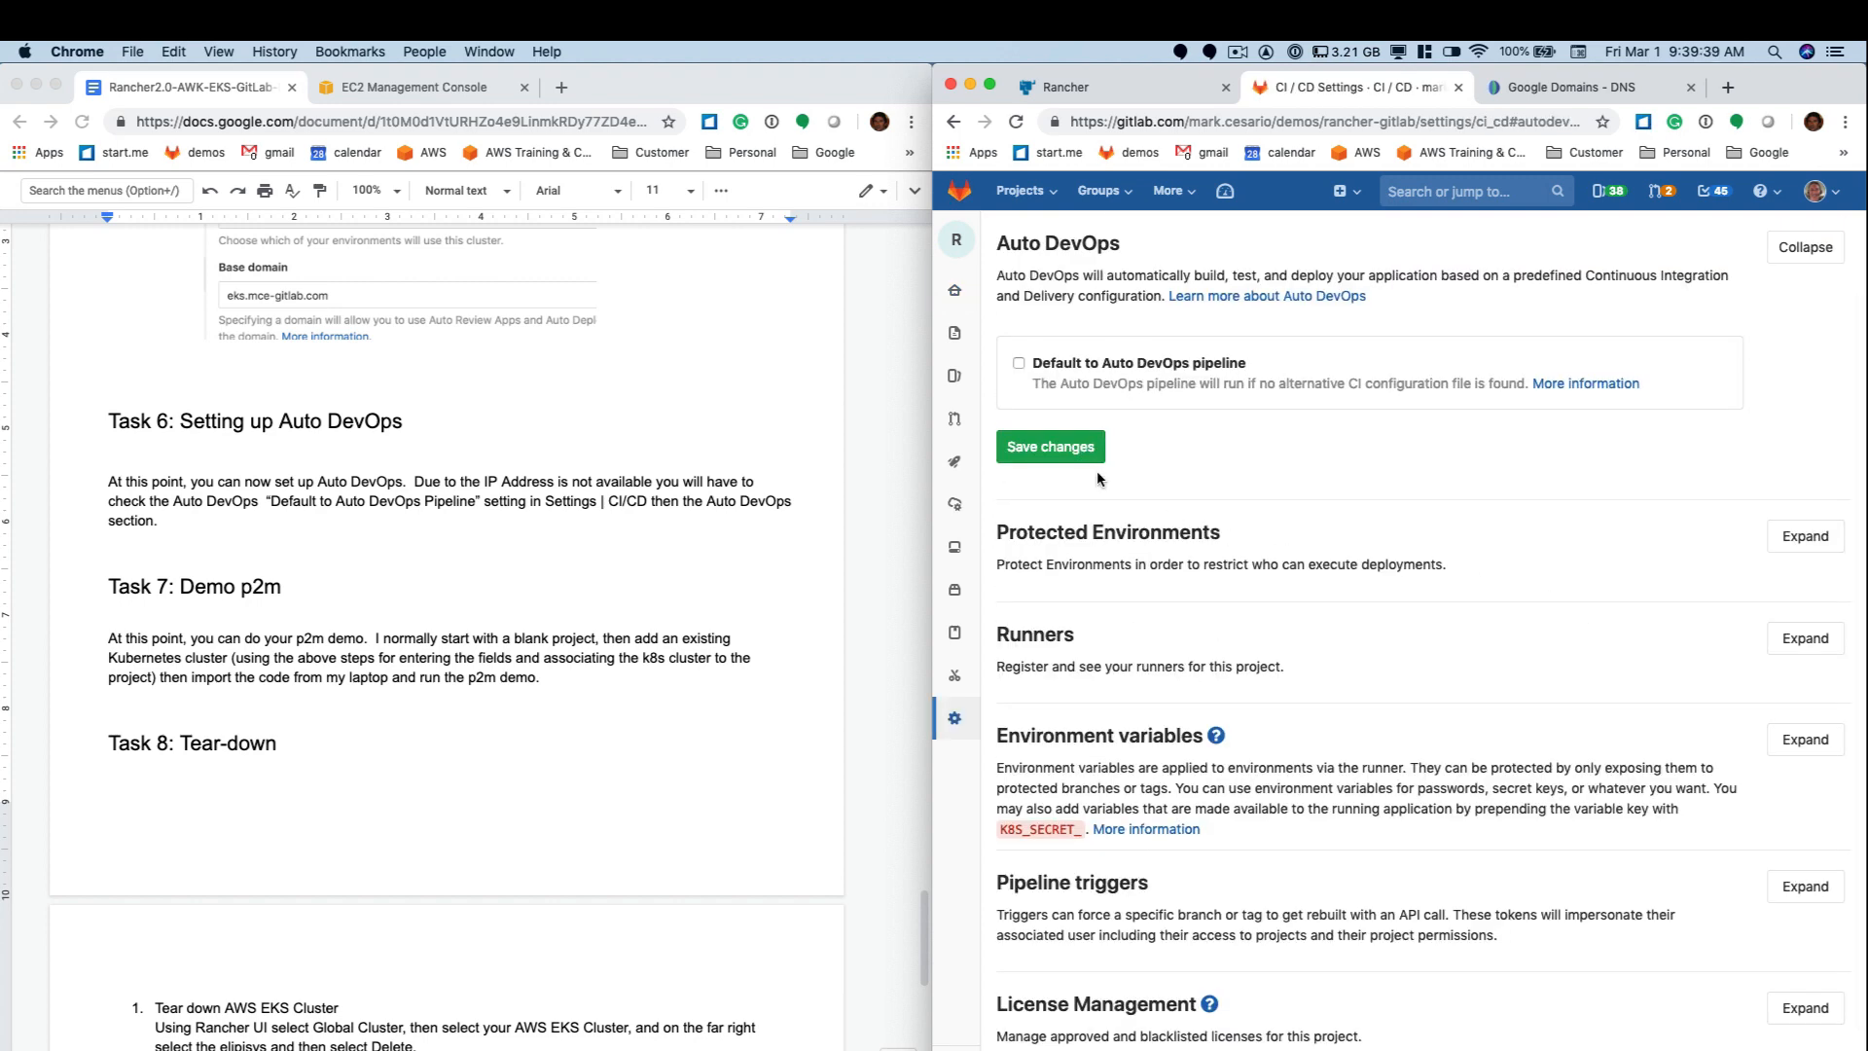
pyautogui.click(1019, 364)
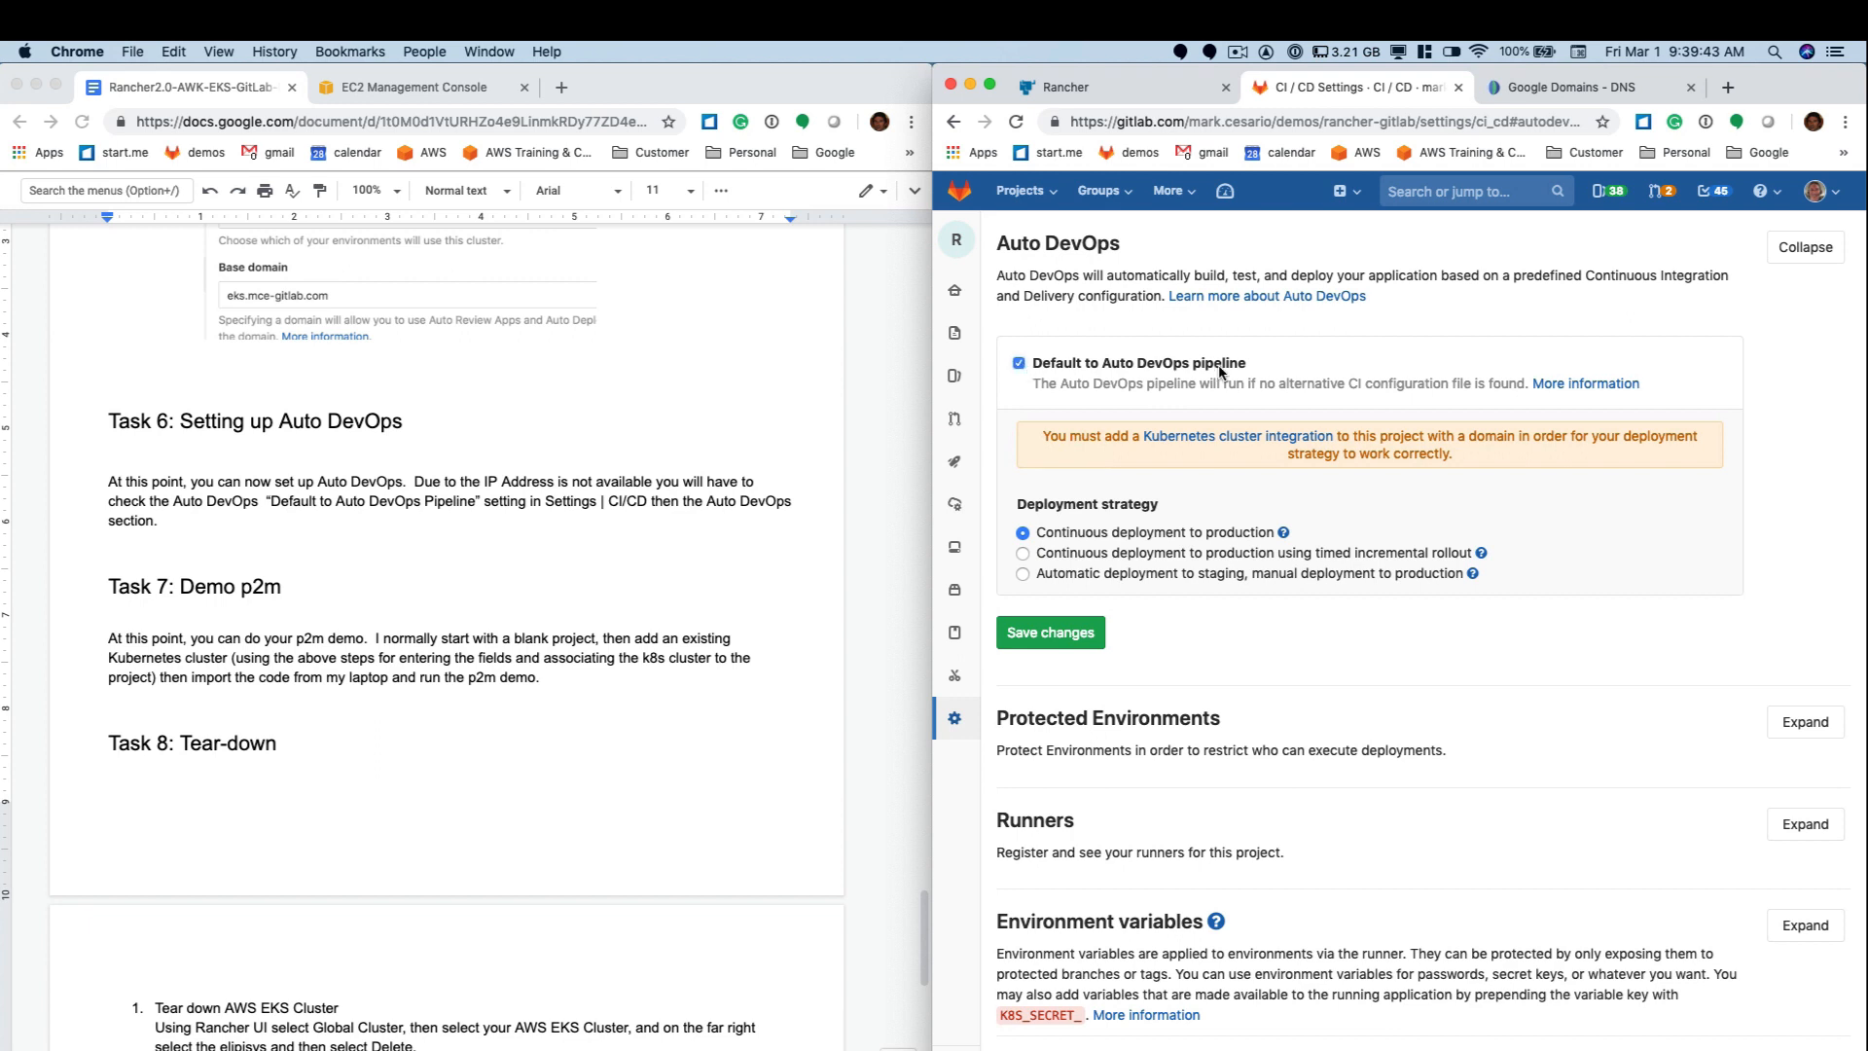
pyautogui.click(1023, 574)
pyautogui.click(1046, 638)
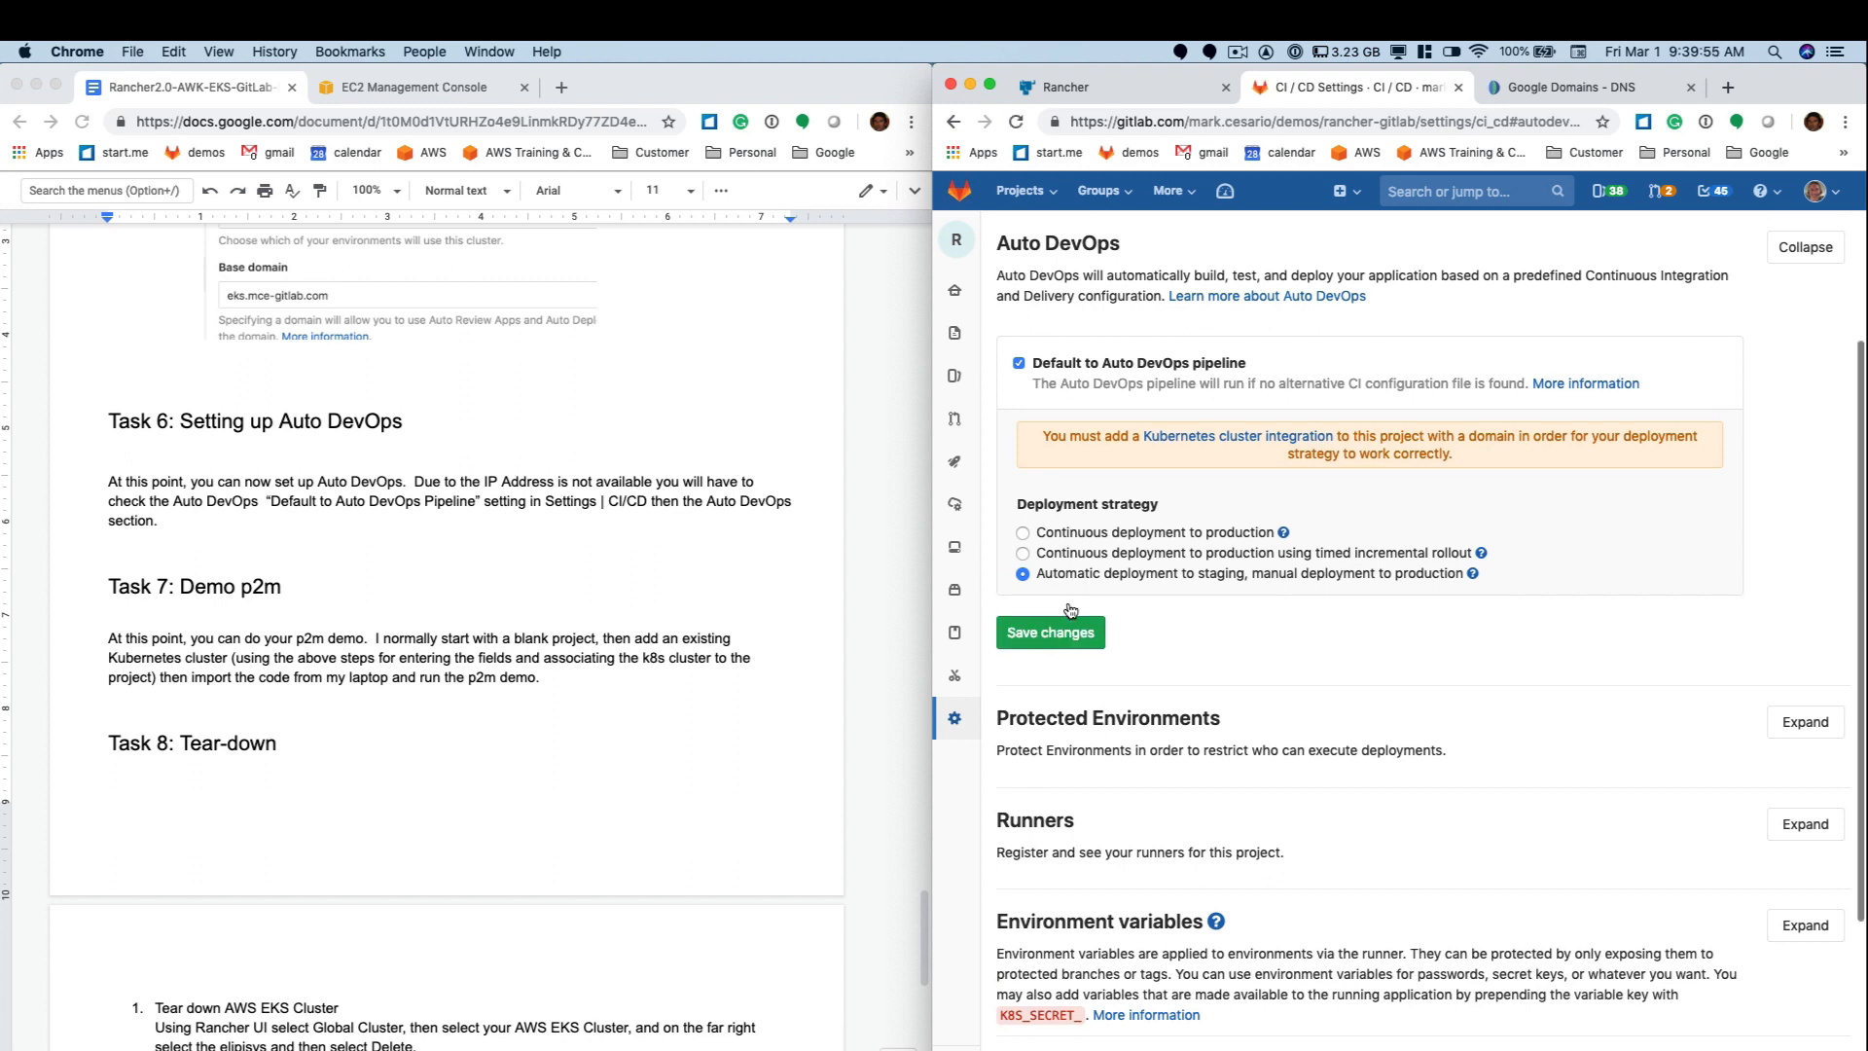
pyautogui.click(959, 249)
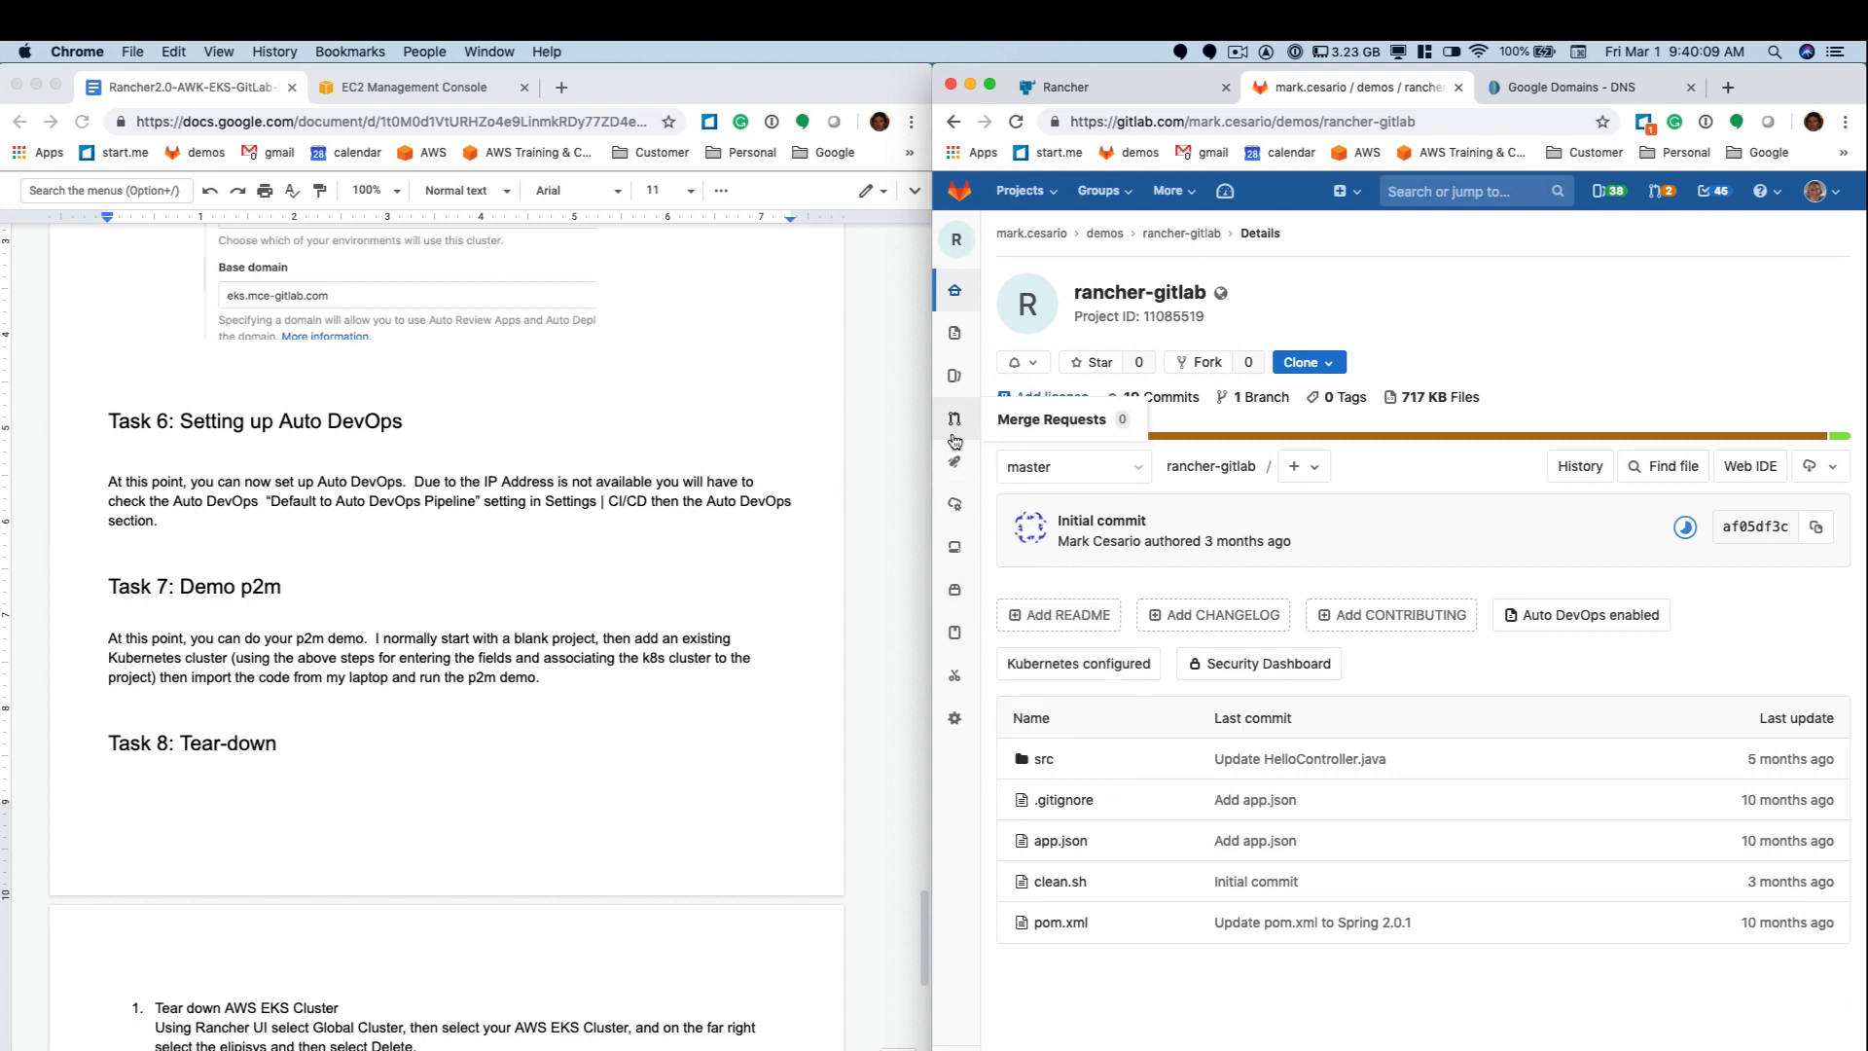
# Step: Open the Pipelines list and view the running Auto DevOps pipeline #49891613
pyautogui.moveTo(952, 460)
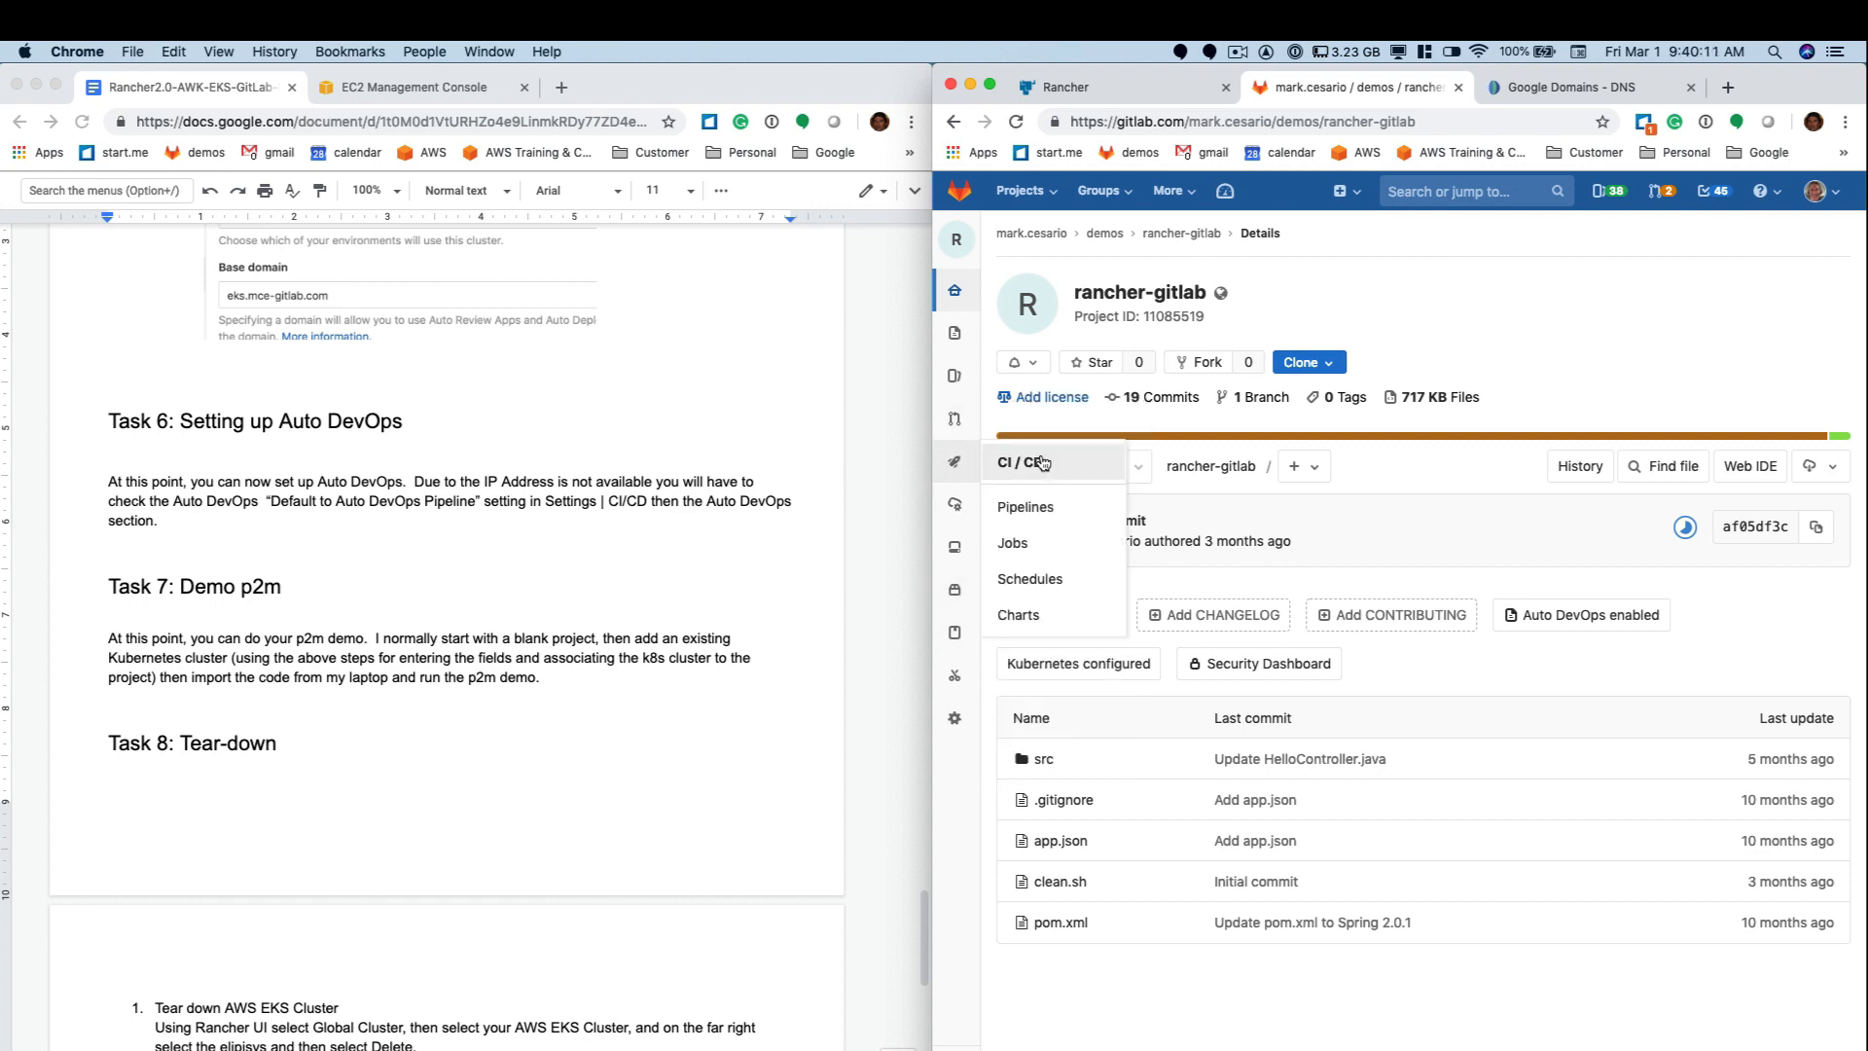
pyautogui.click(1037, 510)
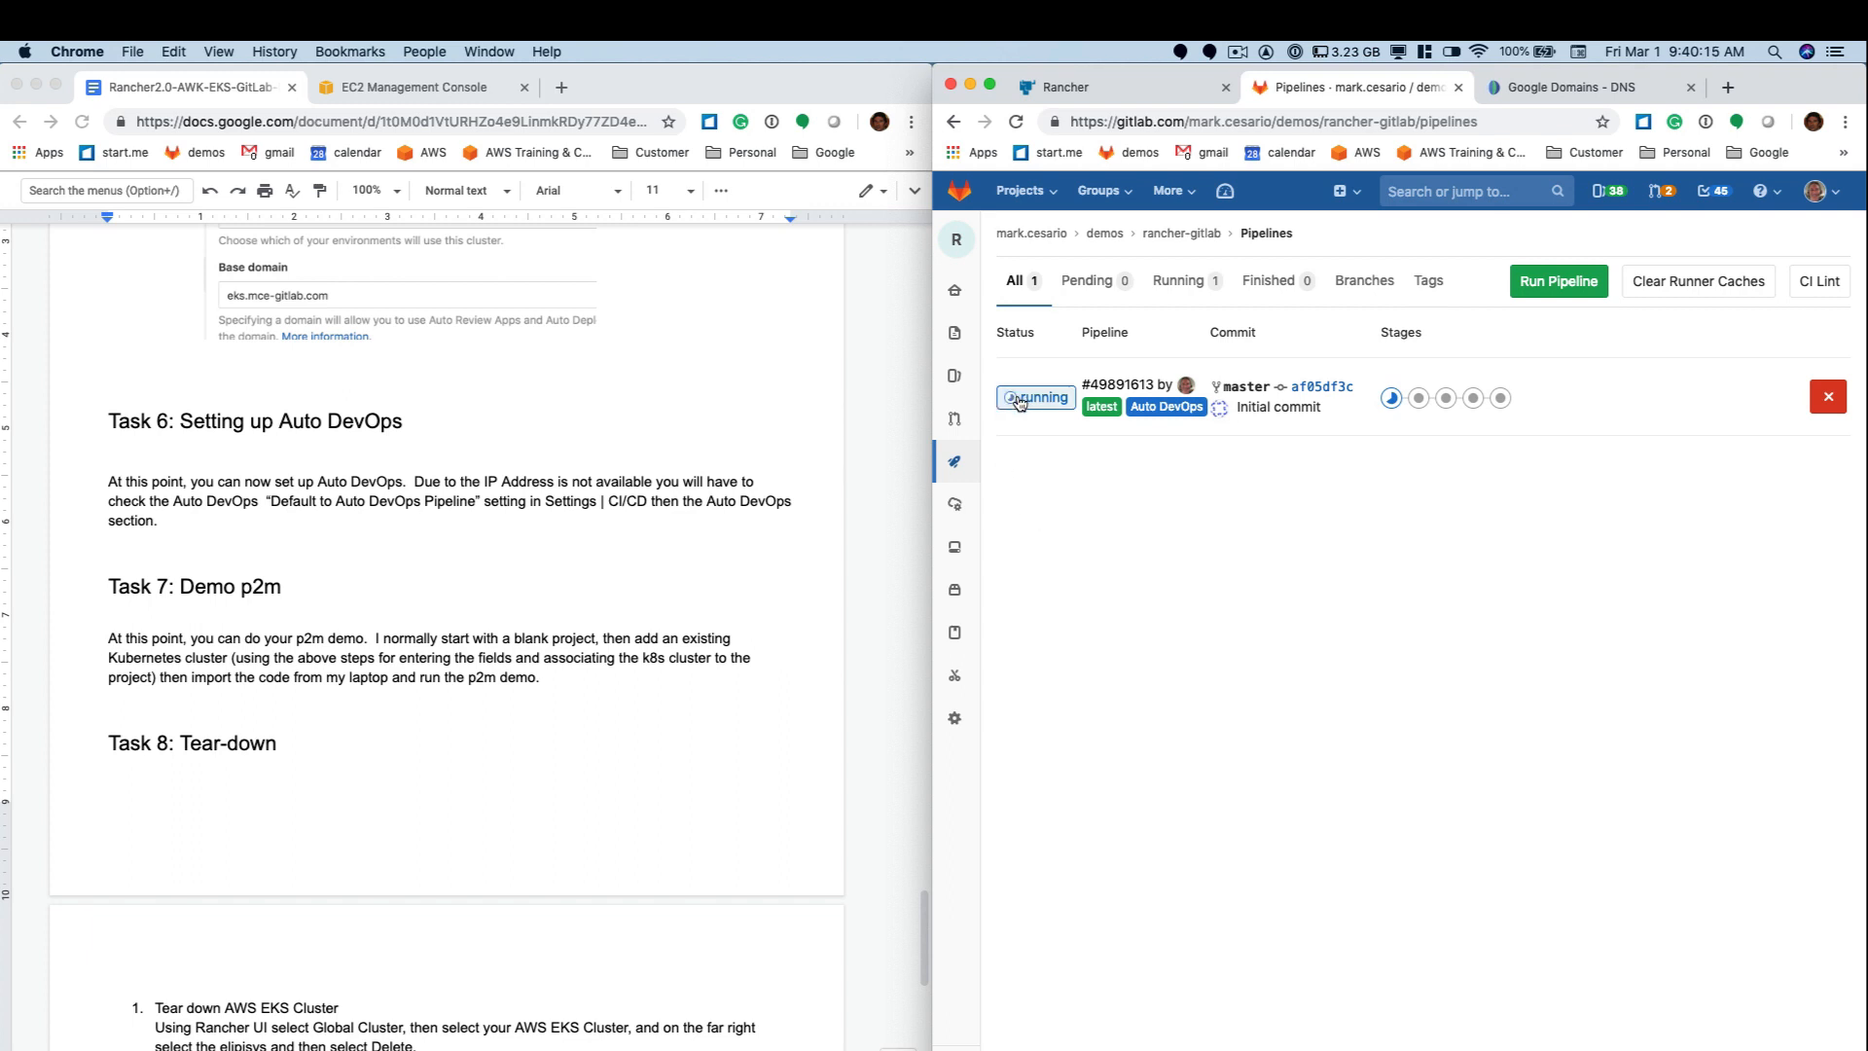
pyautogui.click(1019, 402)
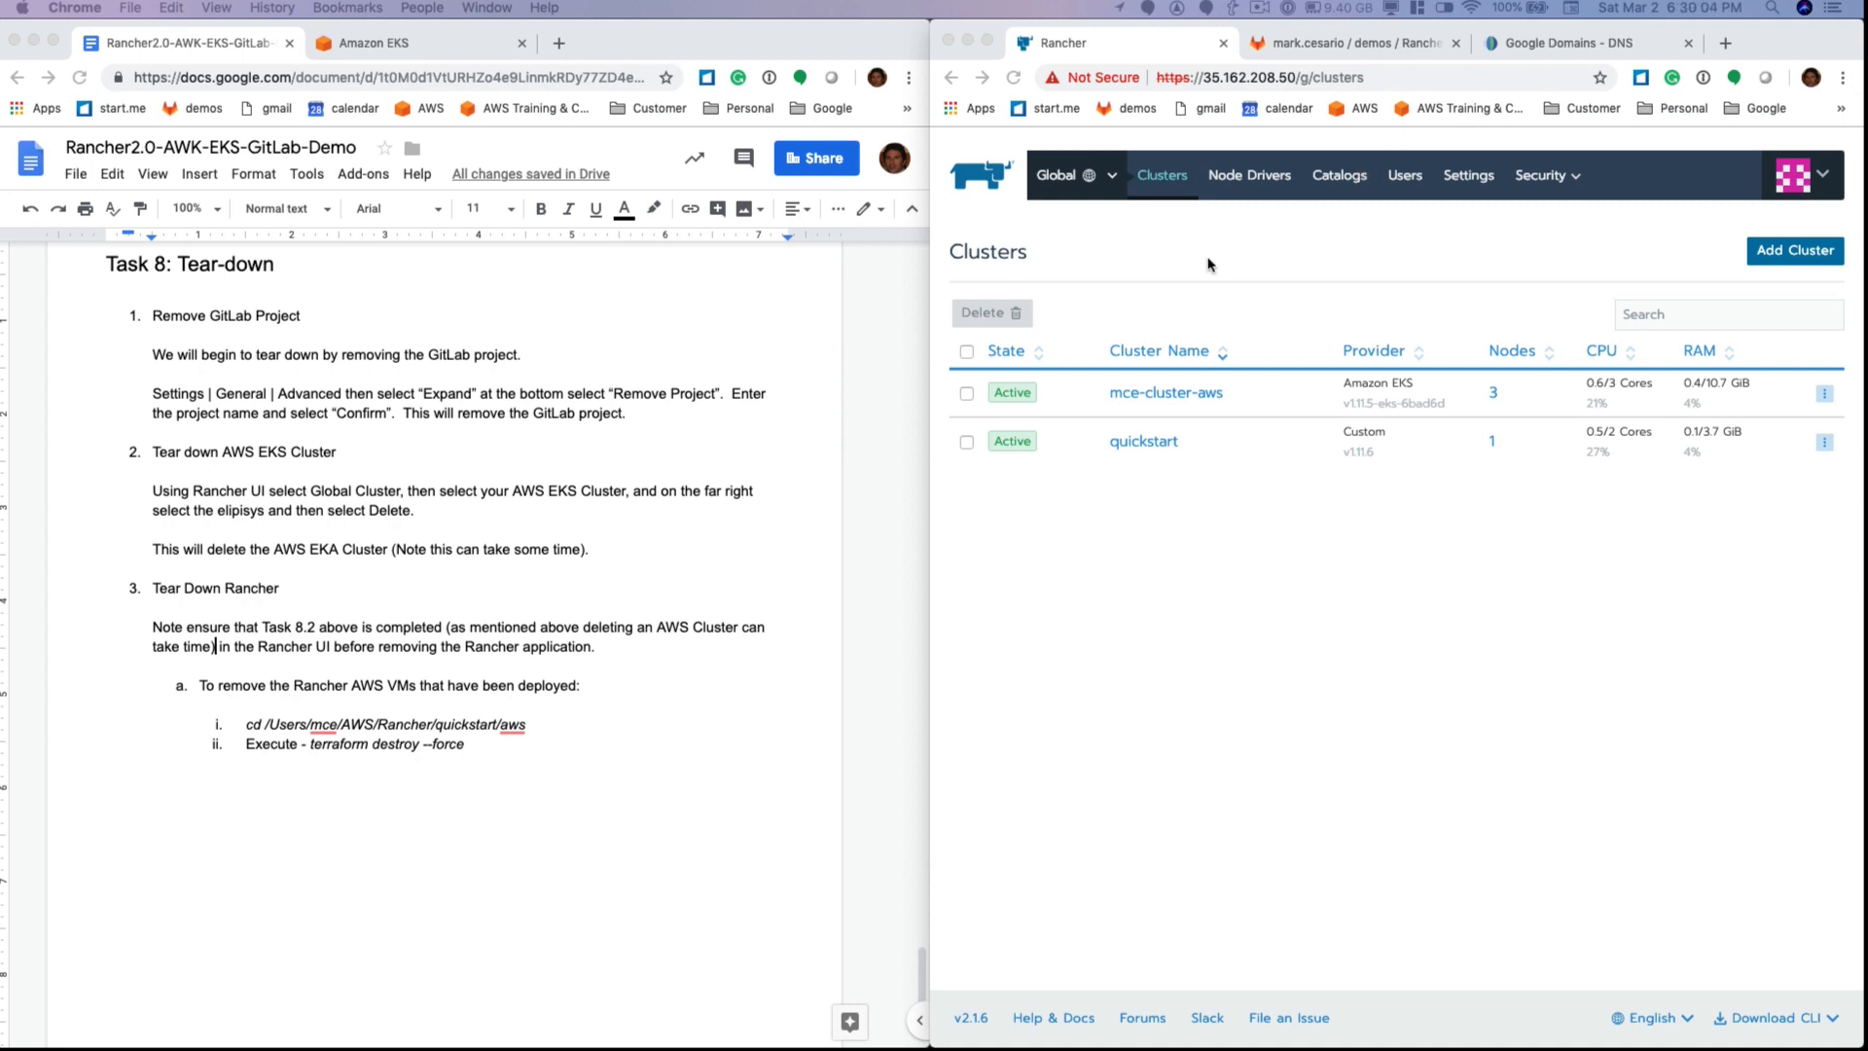
# Step: Expand the project's Advanced general settings and start removing the project
pyautogui.click(1325, 38)
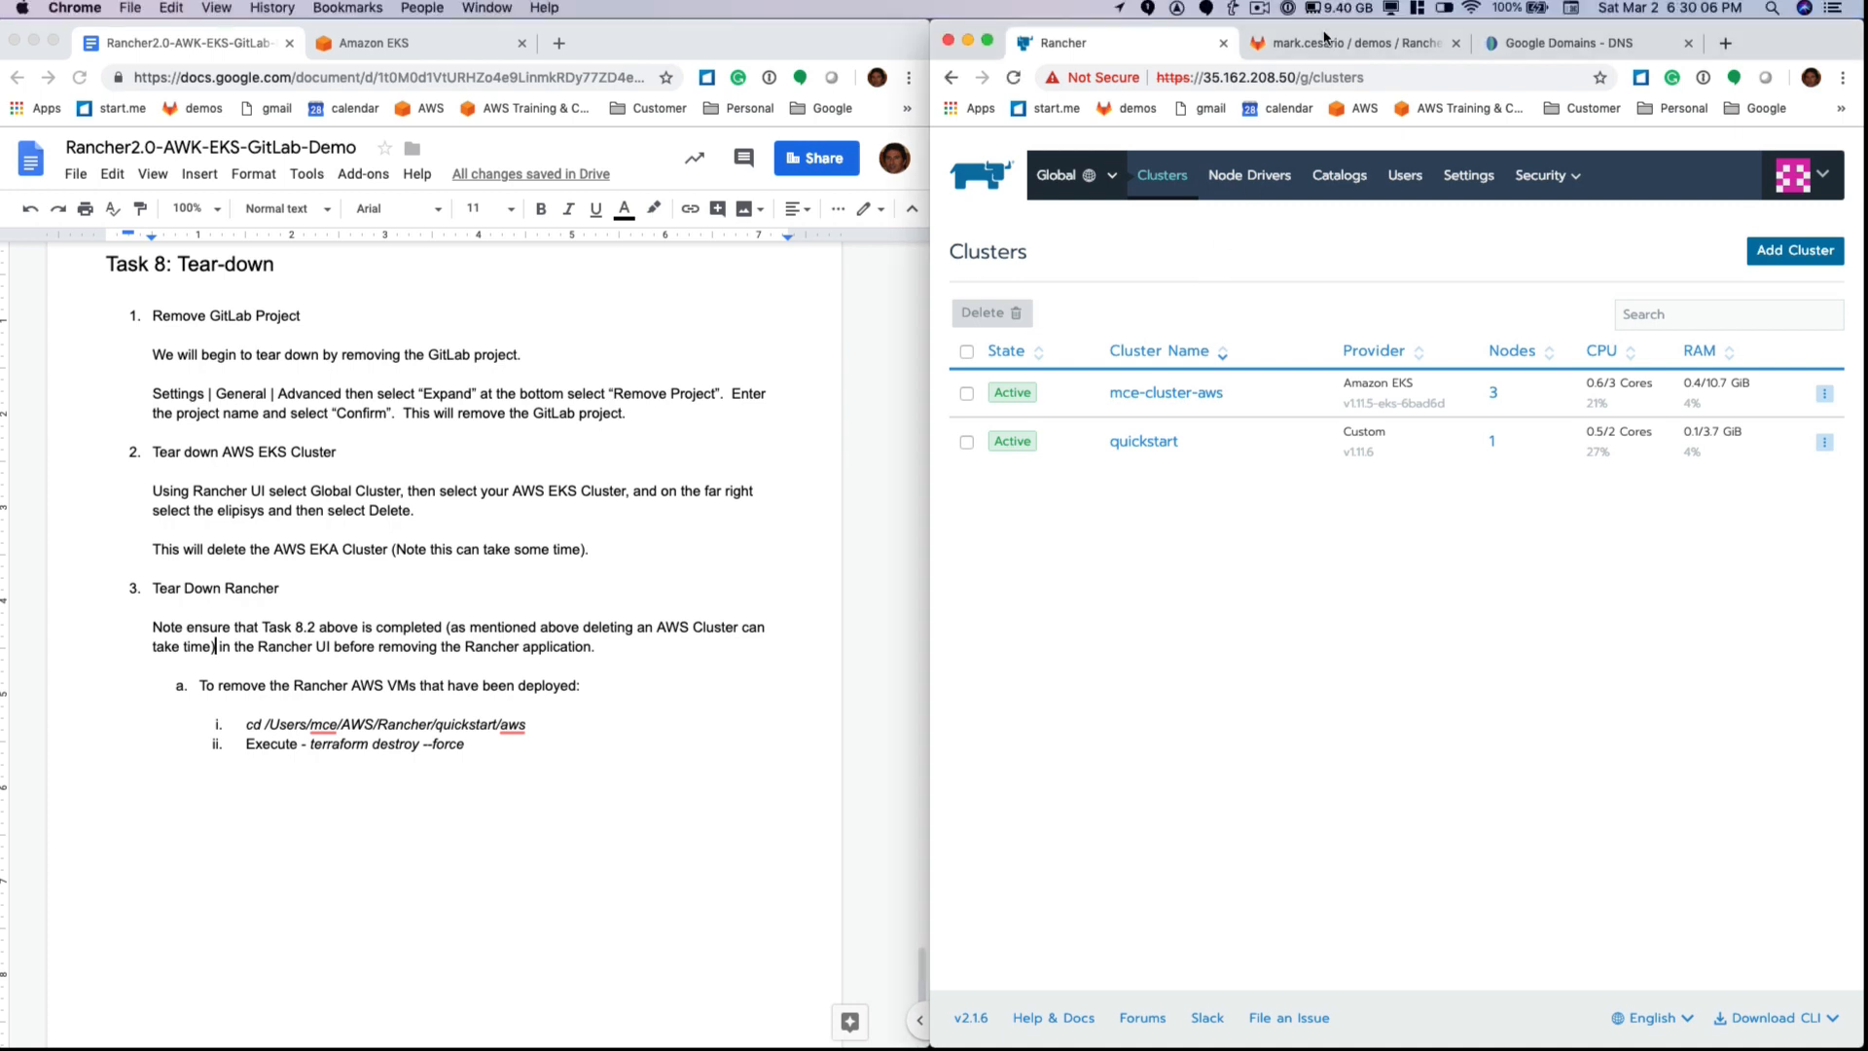
pyautogui.click(1325, 38)
pyautogui.moveTo(951, 682)
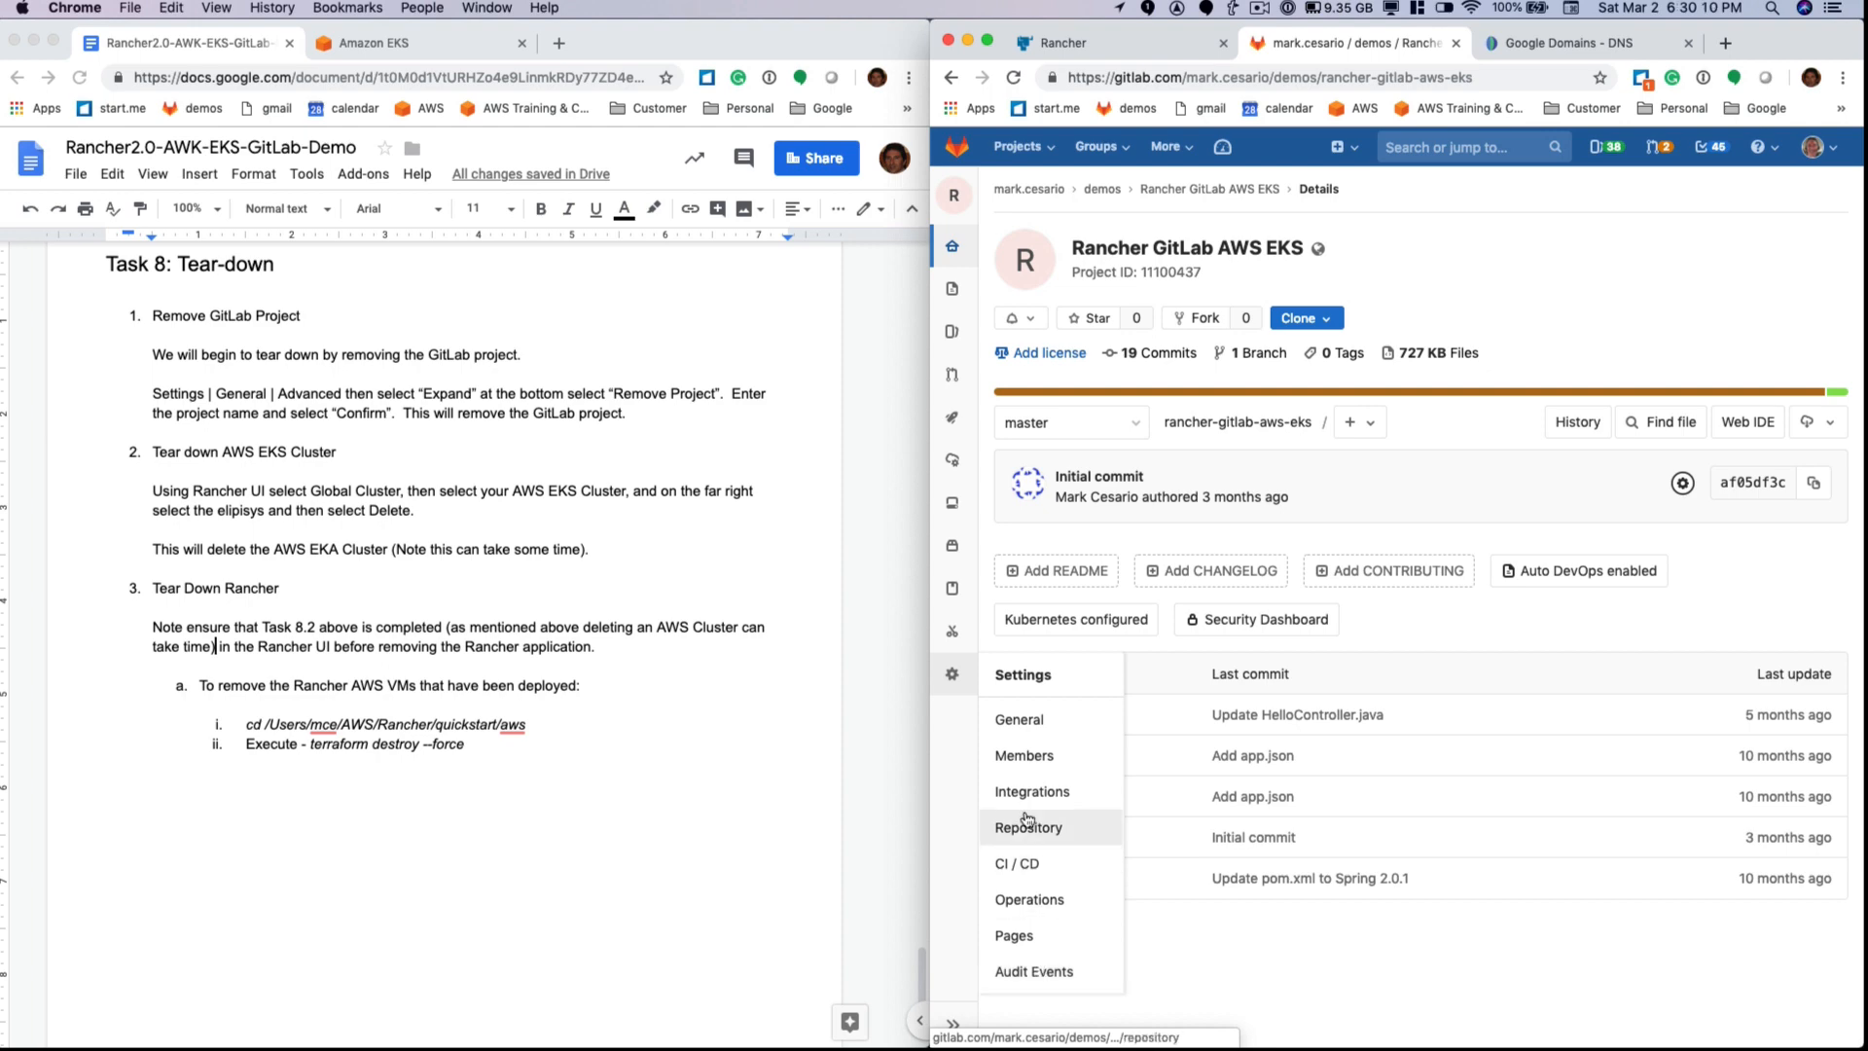
pyautogui.click(1025, 729)
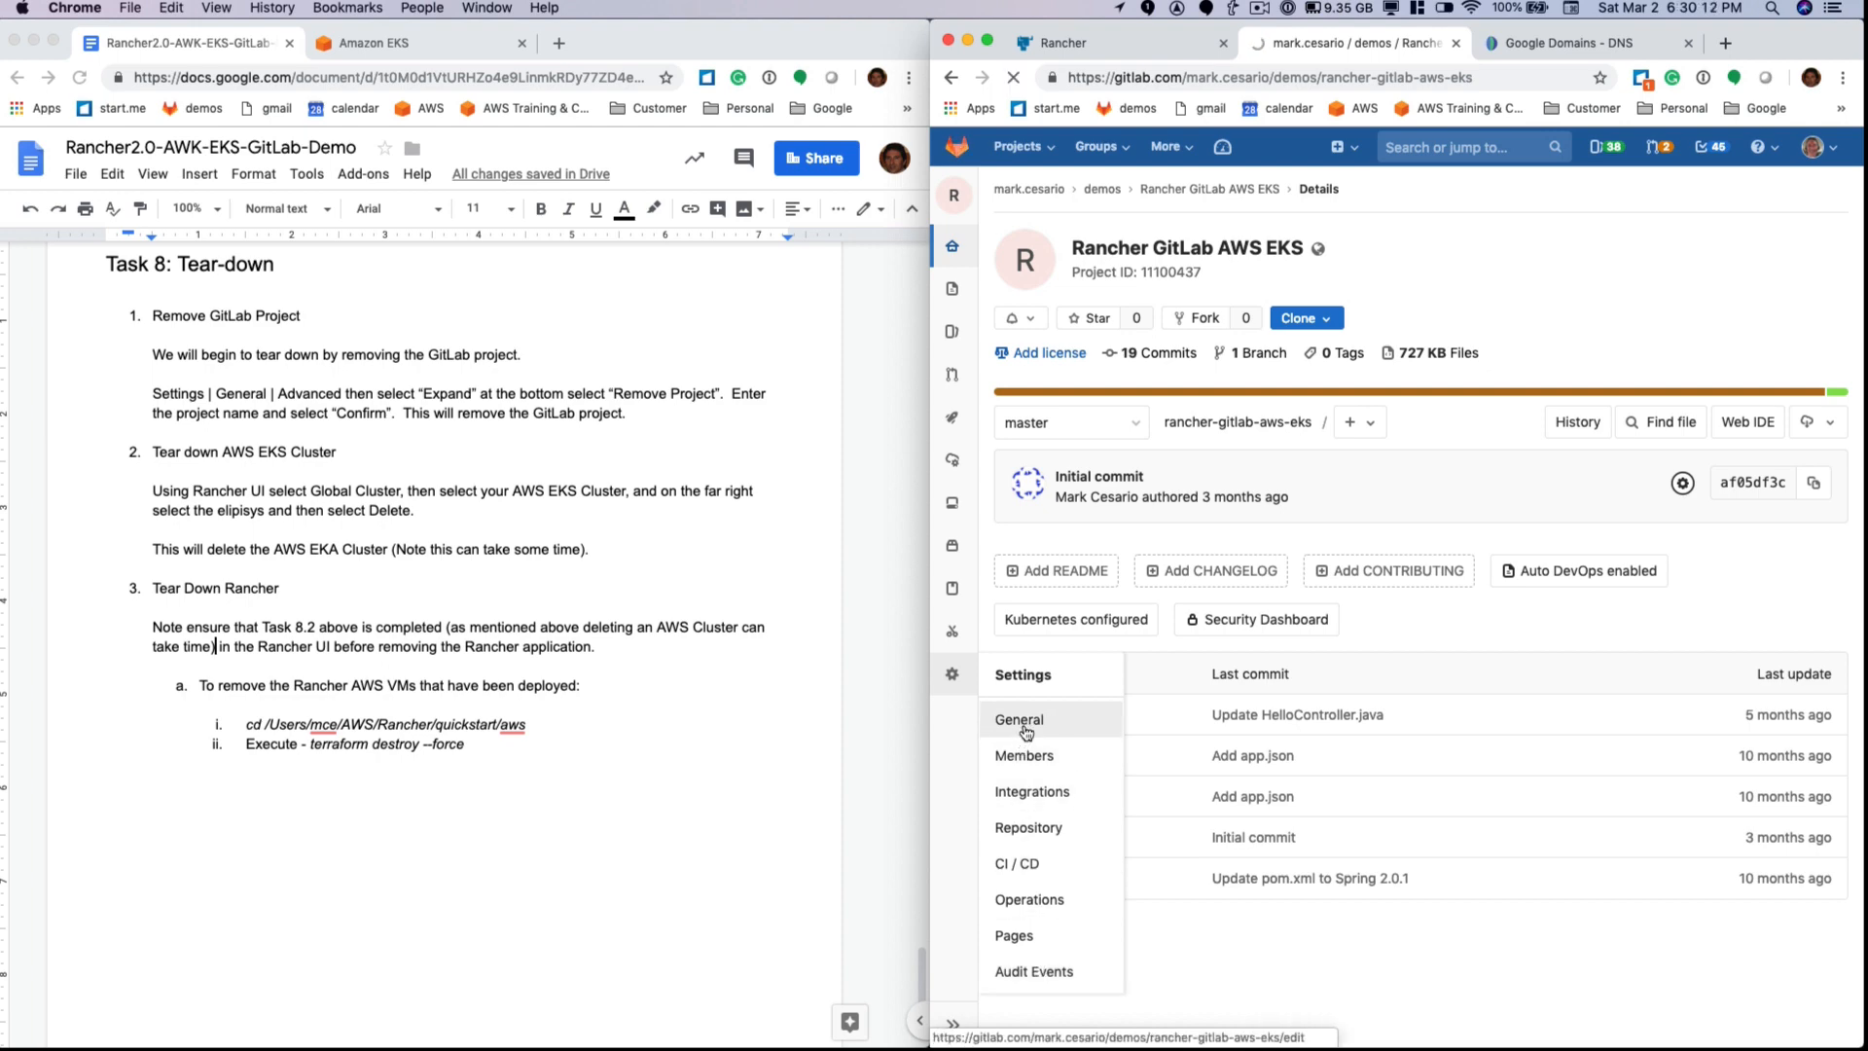
pyautogui.scroll(-4, 1537, 837)
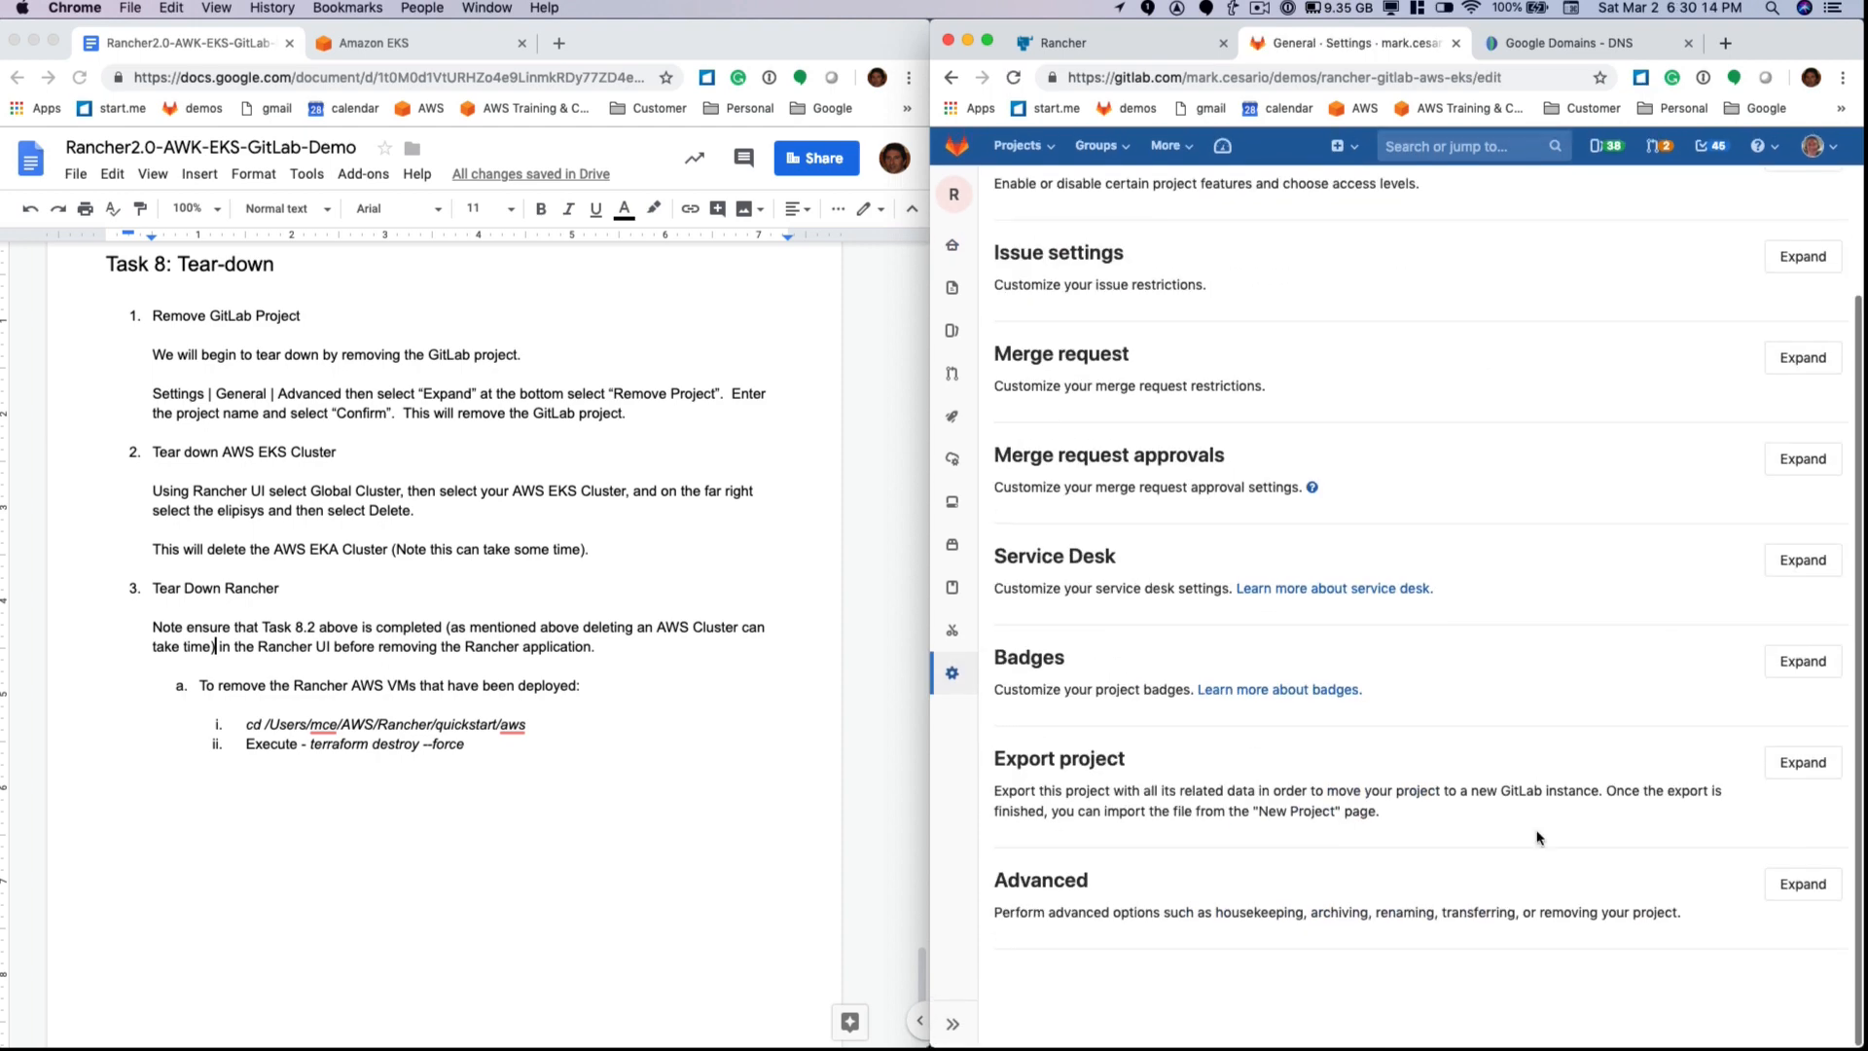
pyautogui.click(1803, 884)
pyautogui.scroll(-15, 1731, 896)
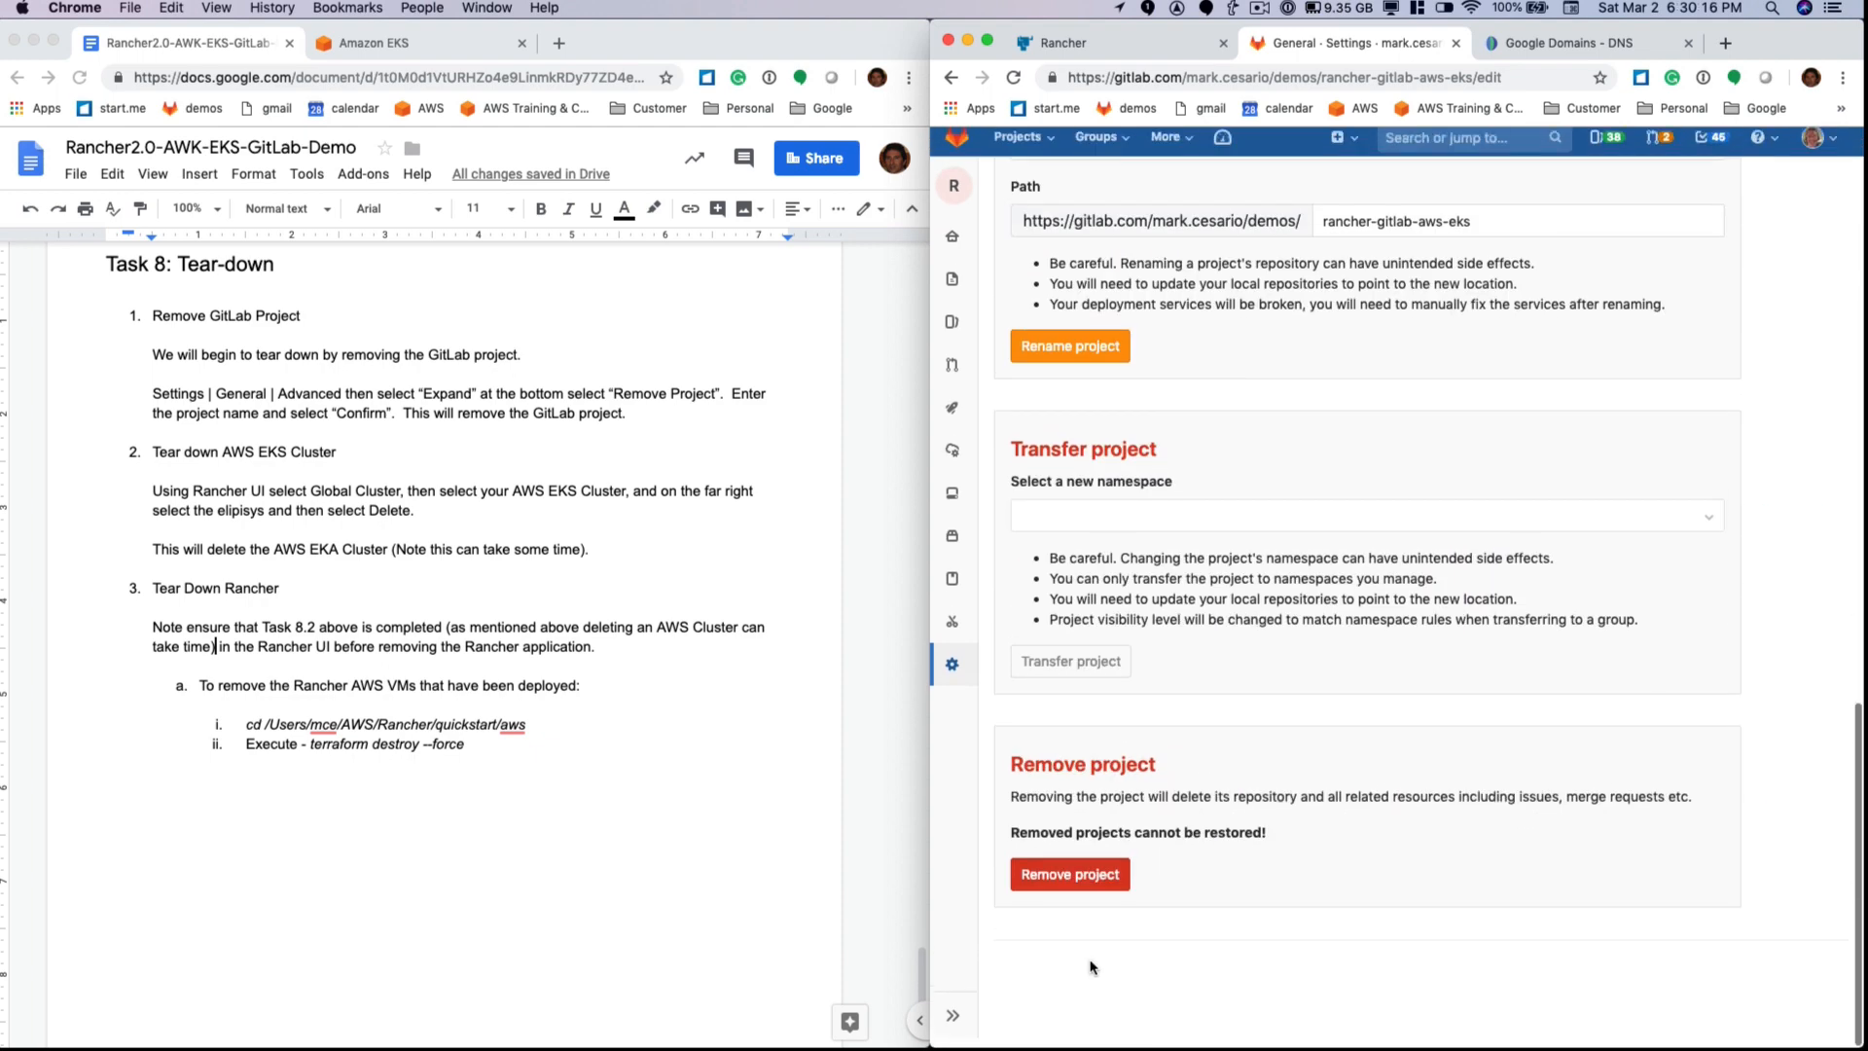
pyautogui.click(1070, 874)
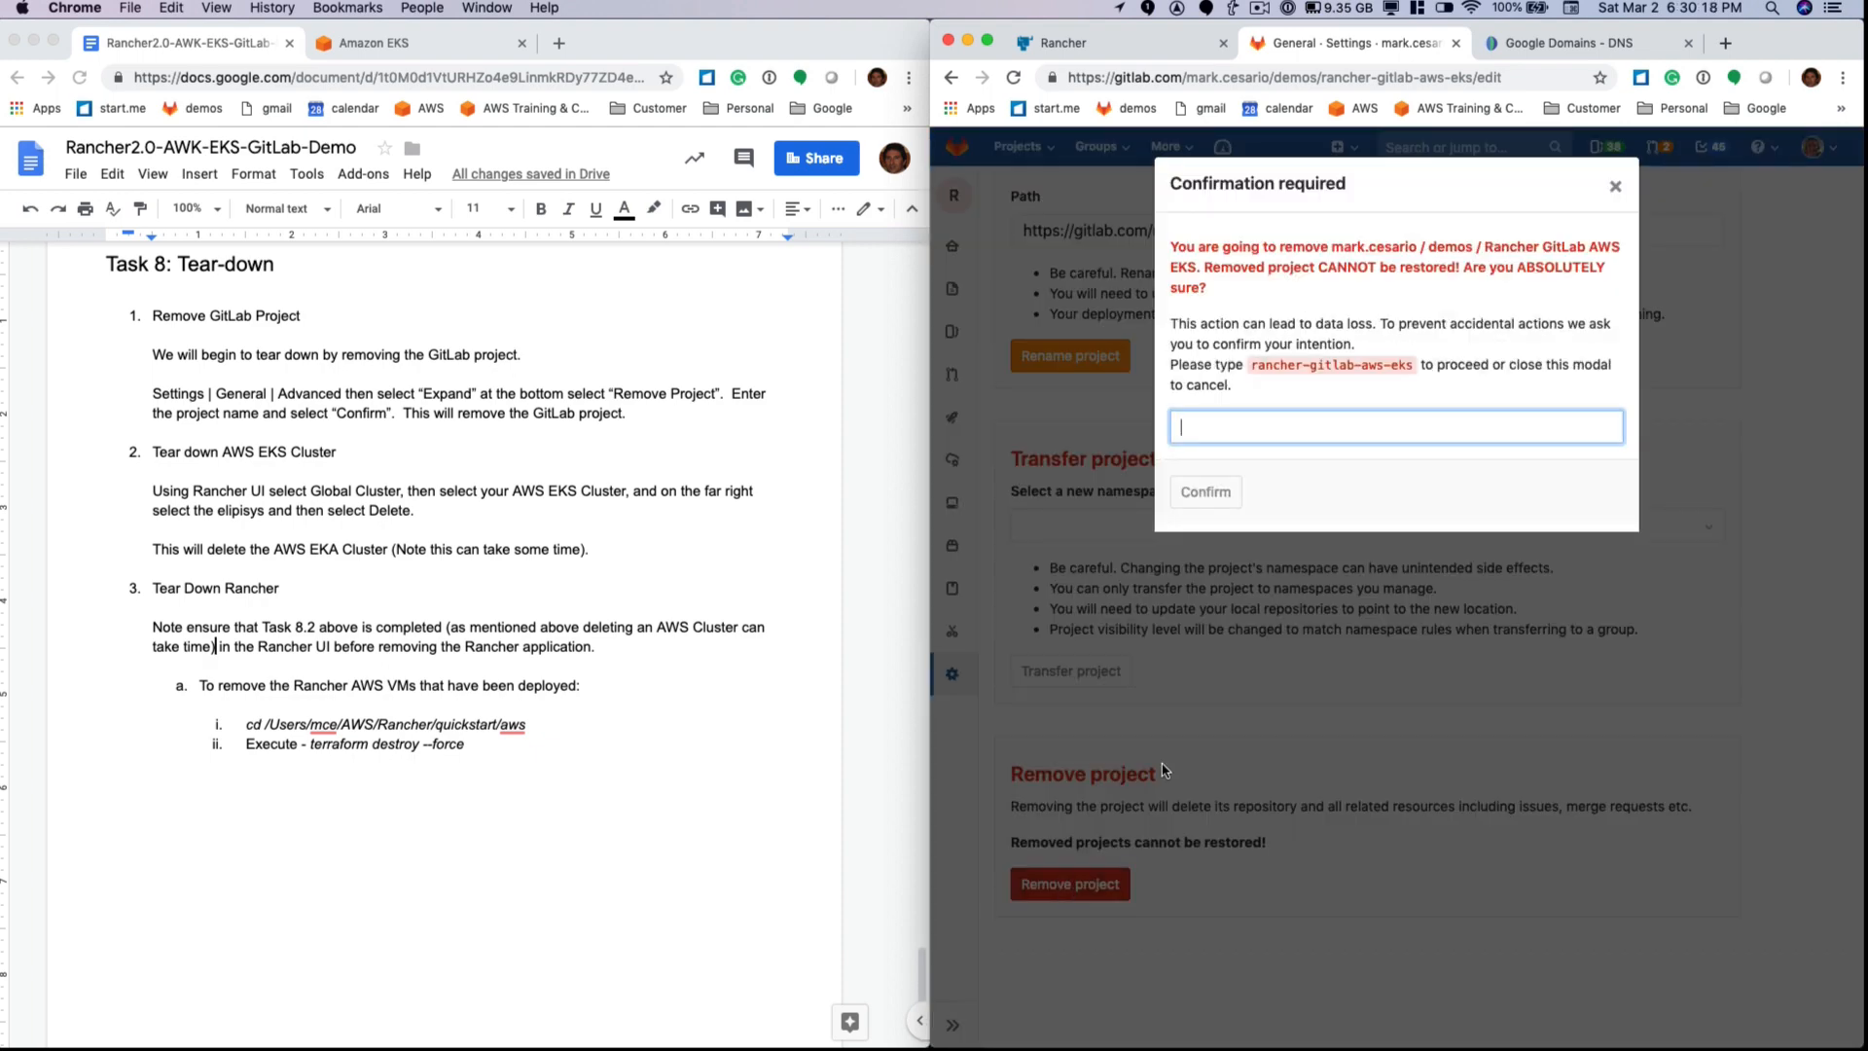
# Step: Confirm permanent removal by pasting the project path into the confirmation field
pyautogui.moveTo(1251, 365); pyautogui.dragTo(1413, 366)
pyautogui.press('super+c')
pyautogui.click(1272, 431)
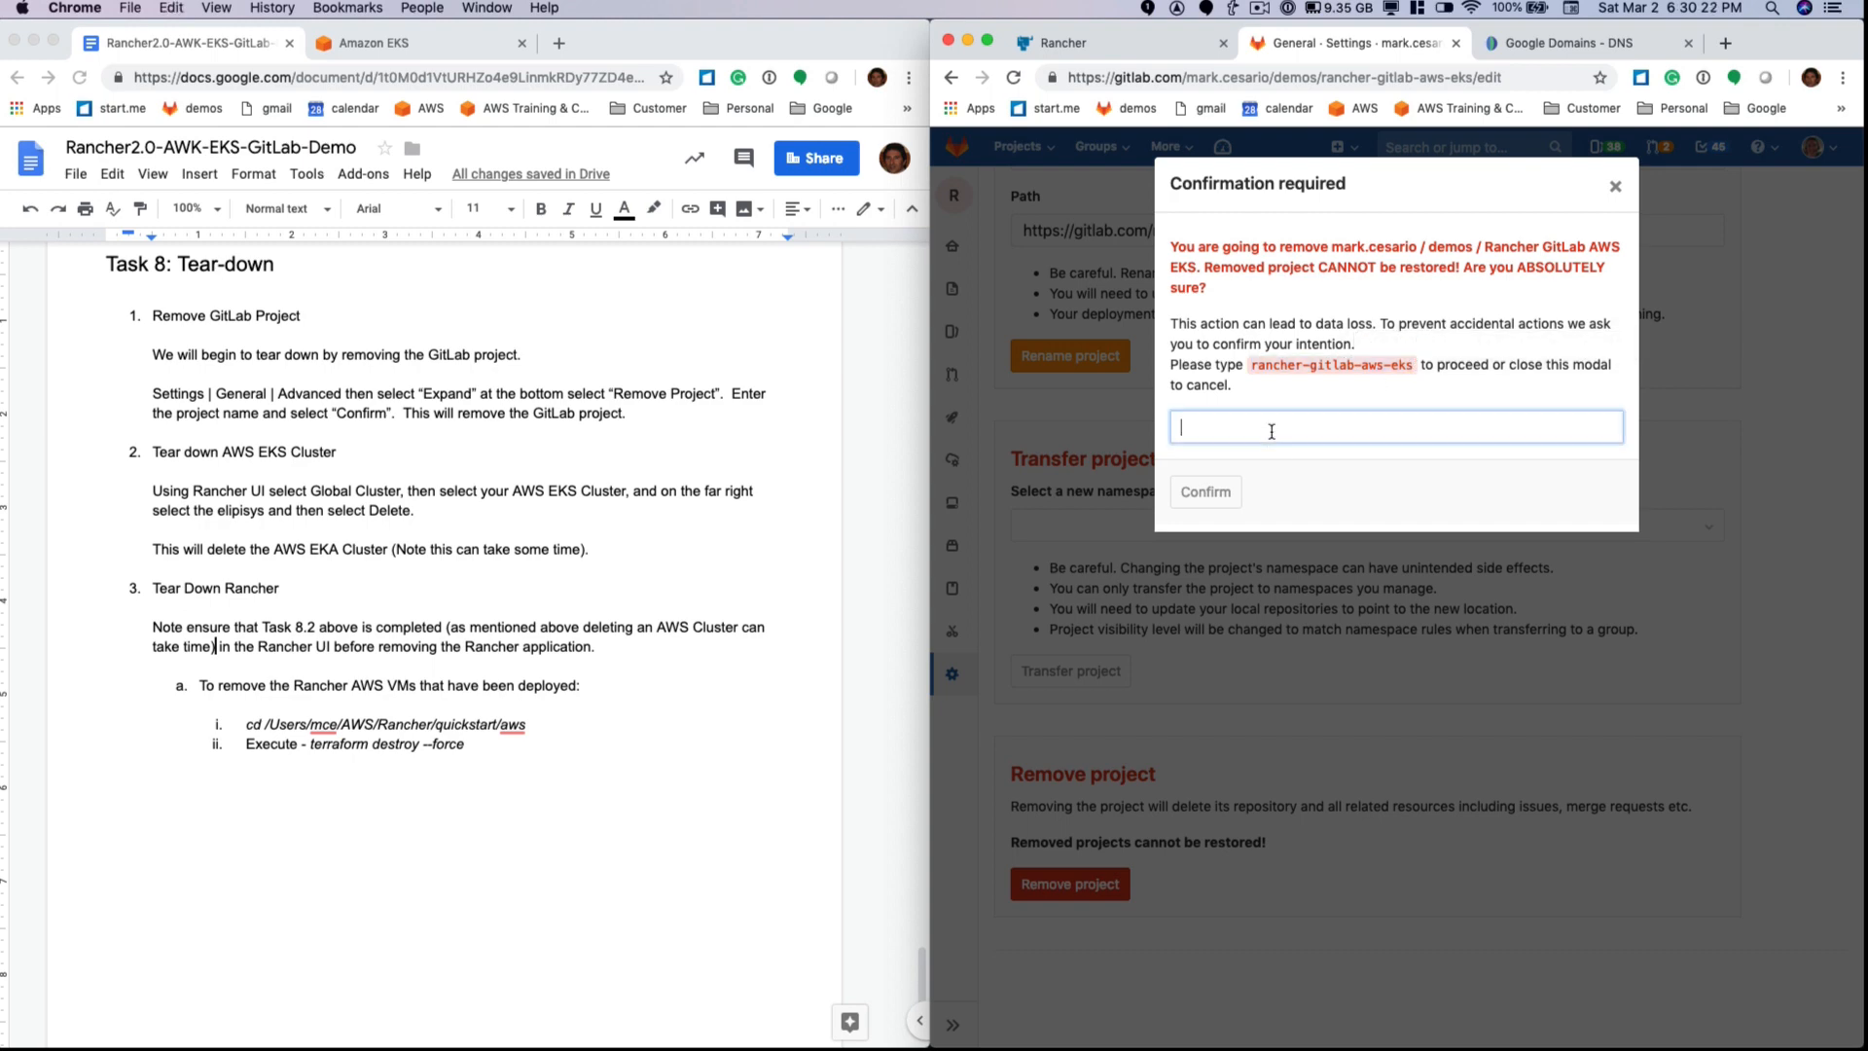
pyautogui.press('super+v')
pyautogui.click(1194, 500)
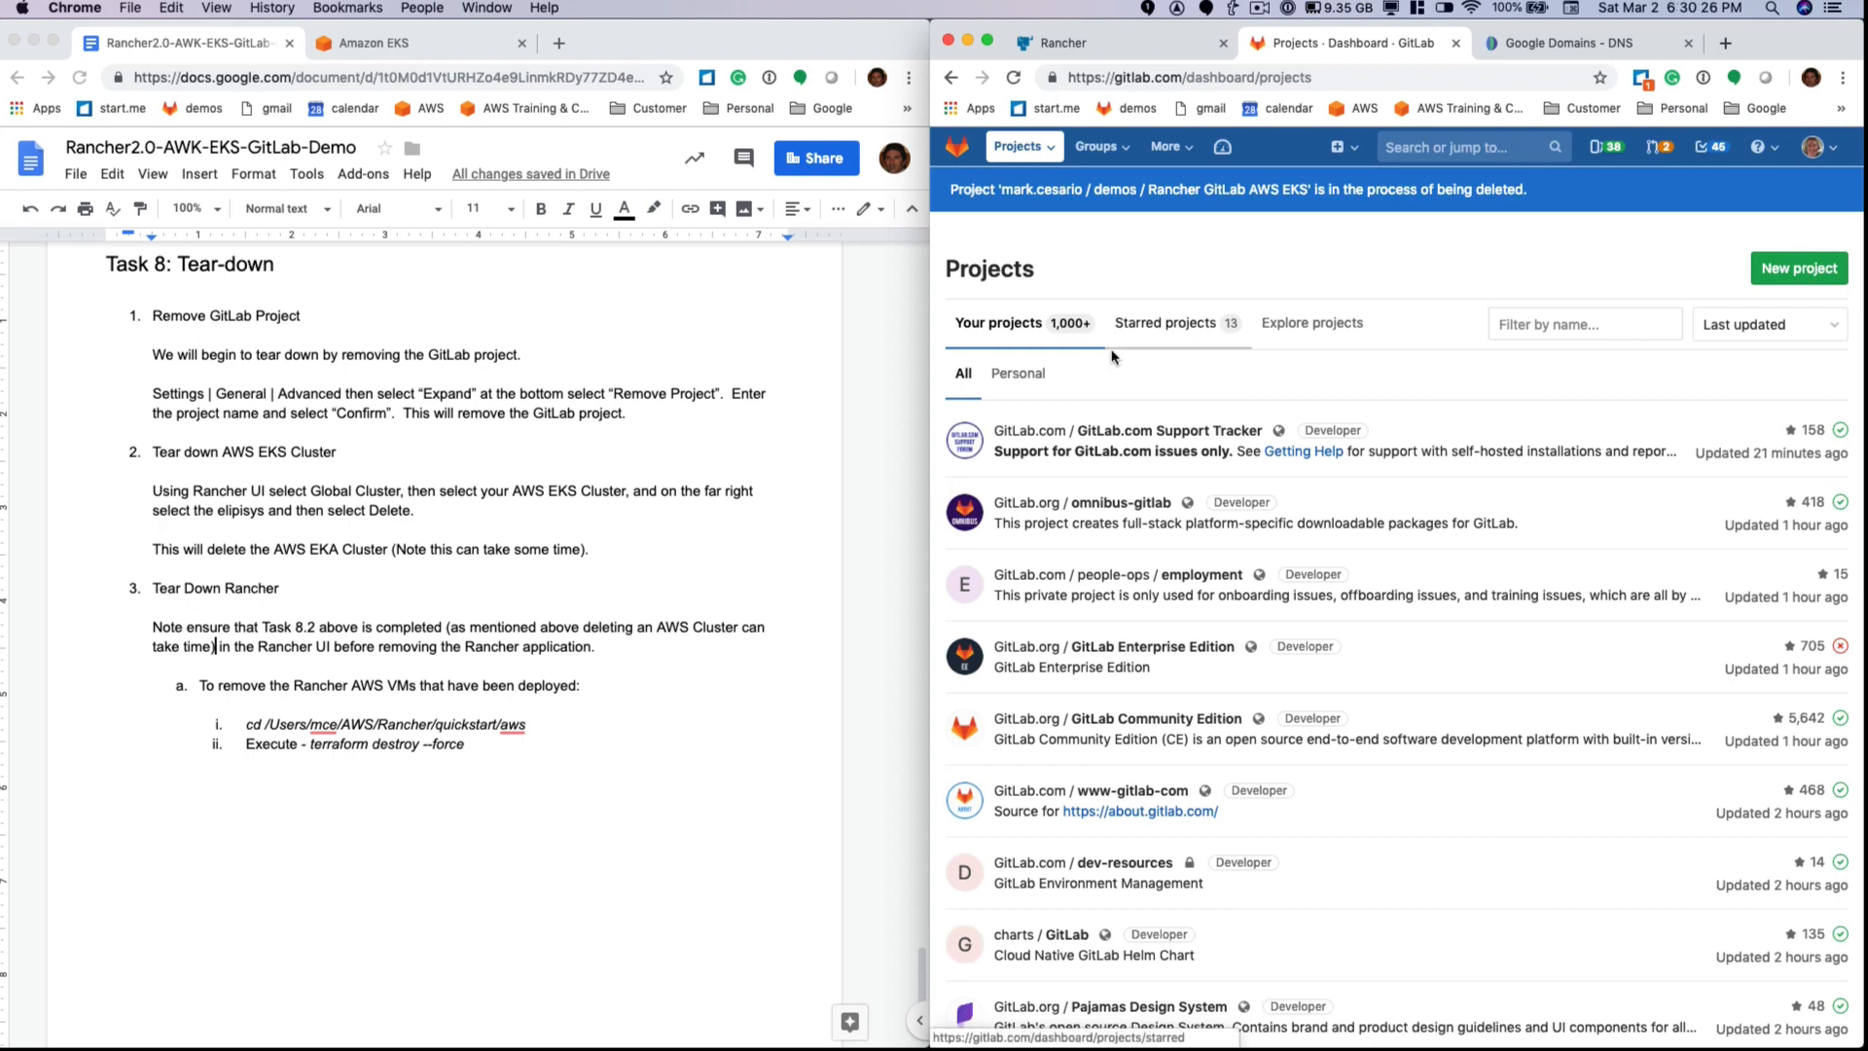
pyautogui.click(1070, 43)
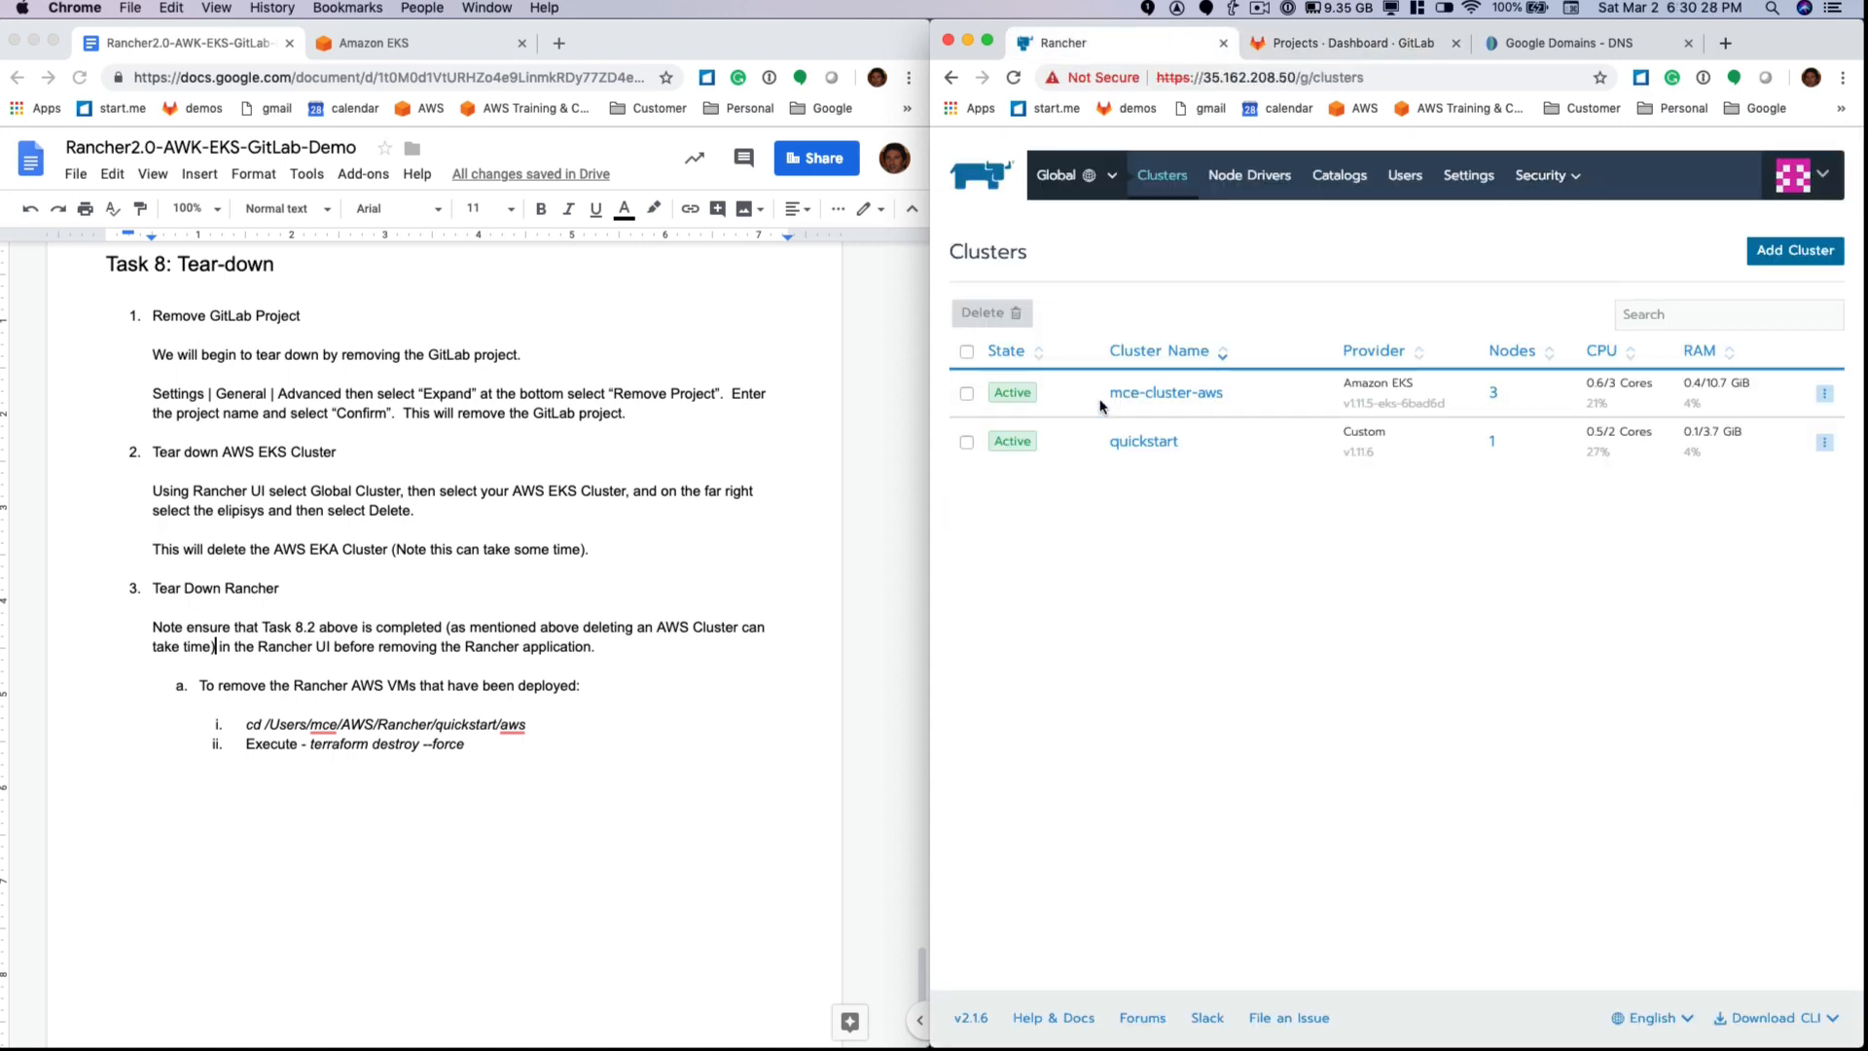
# Step: Delete the mce-cluster-aws cluster from Rancher's Clusters list
pyautogui.click(967, 393)
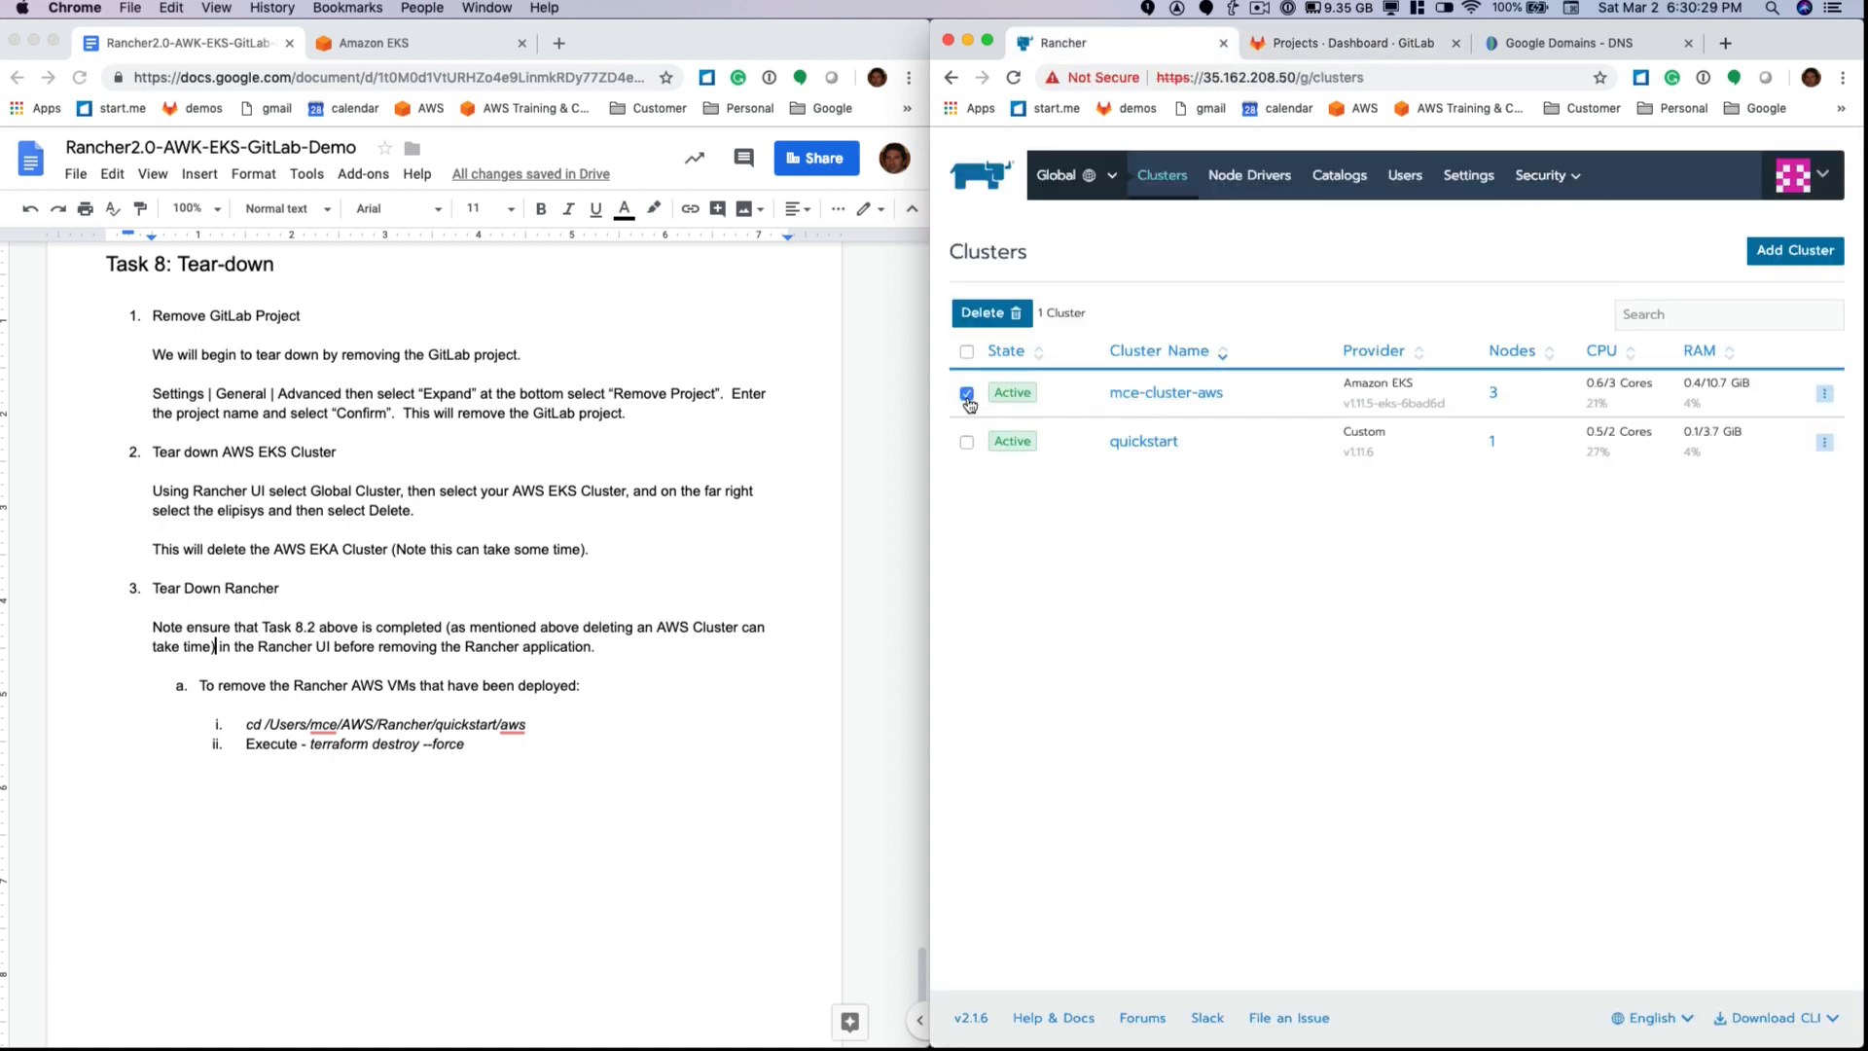
pyautogui.click(1825, 393)
pyautogui.click(1770, 487)
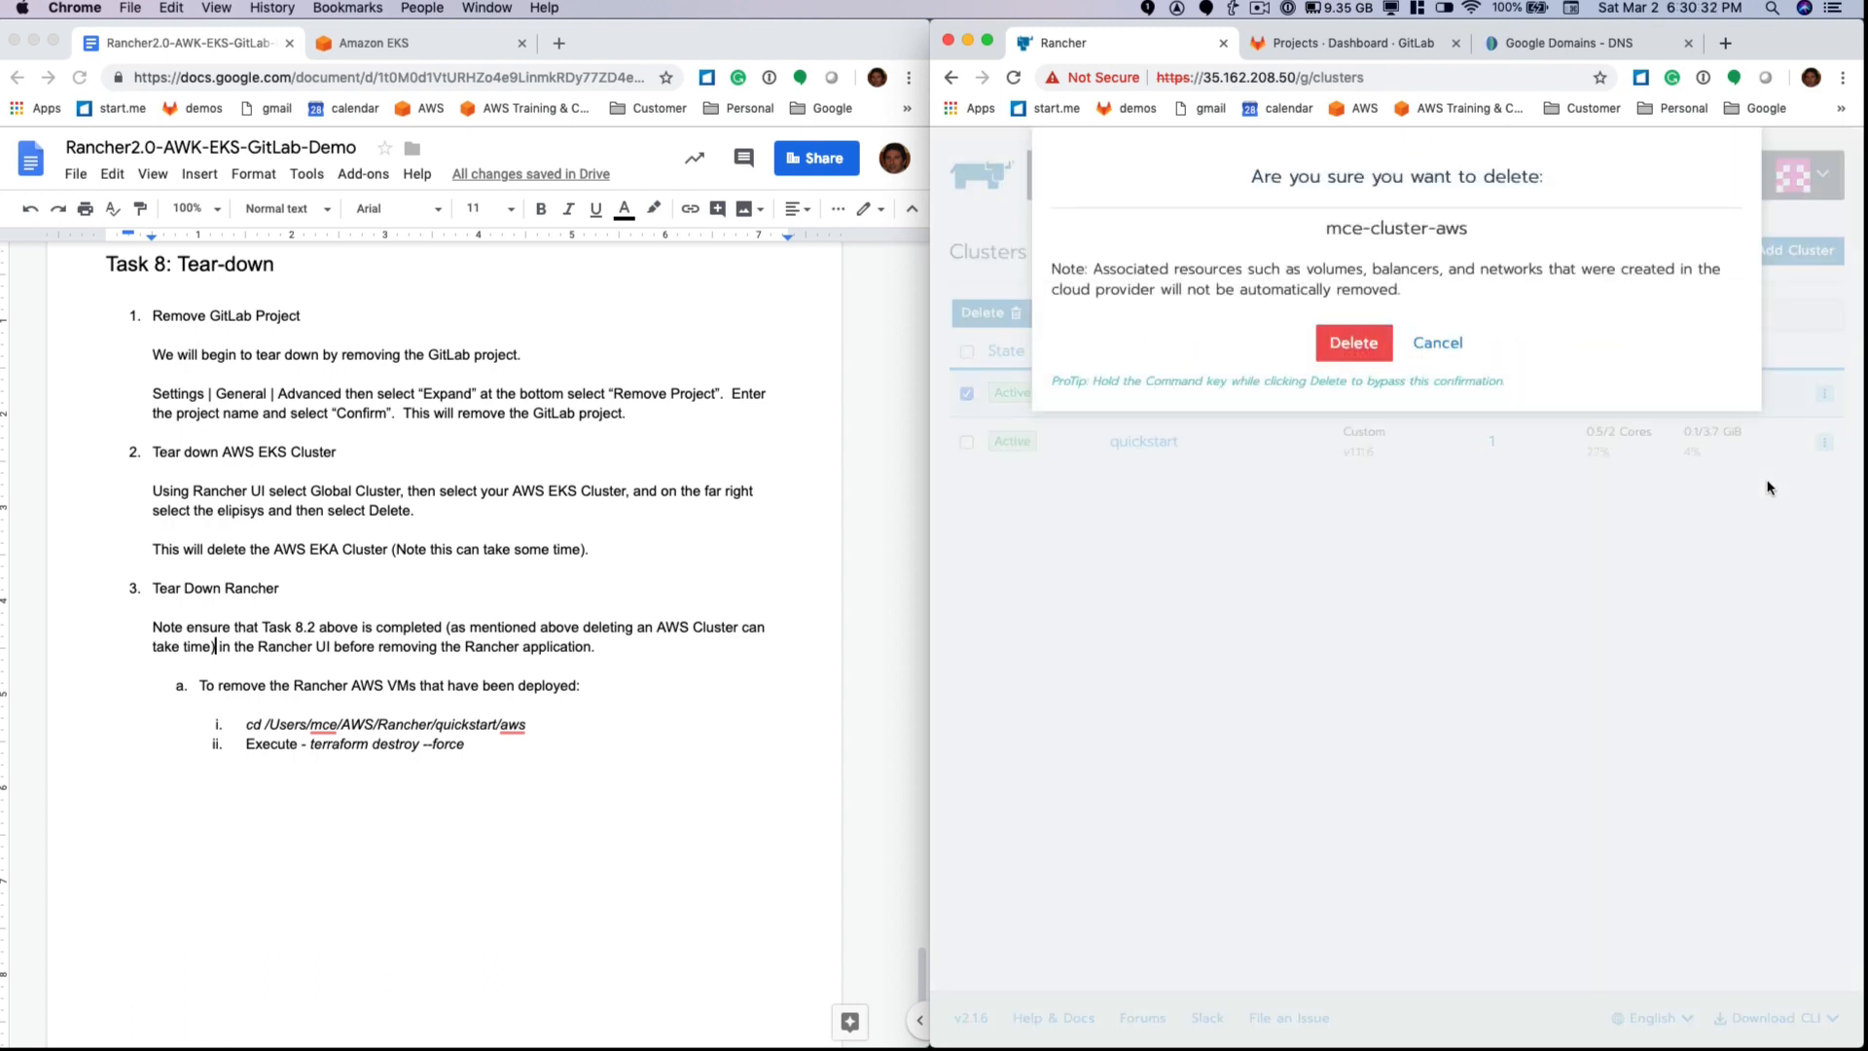
pyautogui.click(1353, 343)
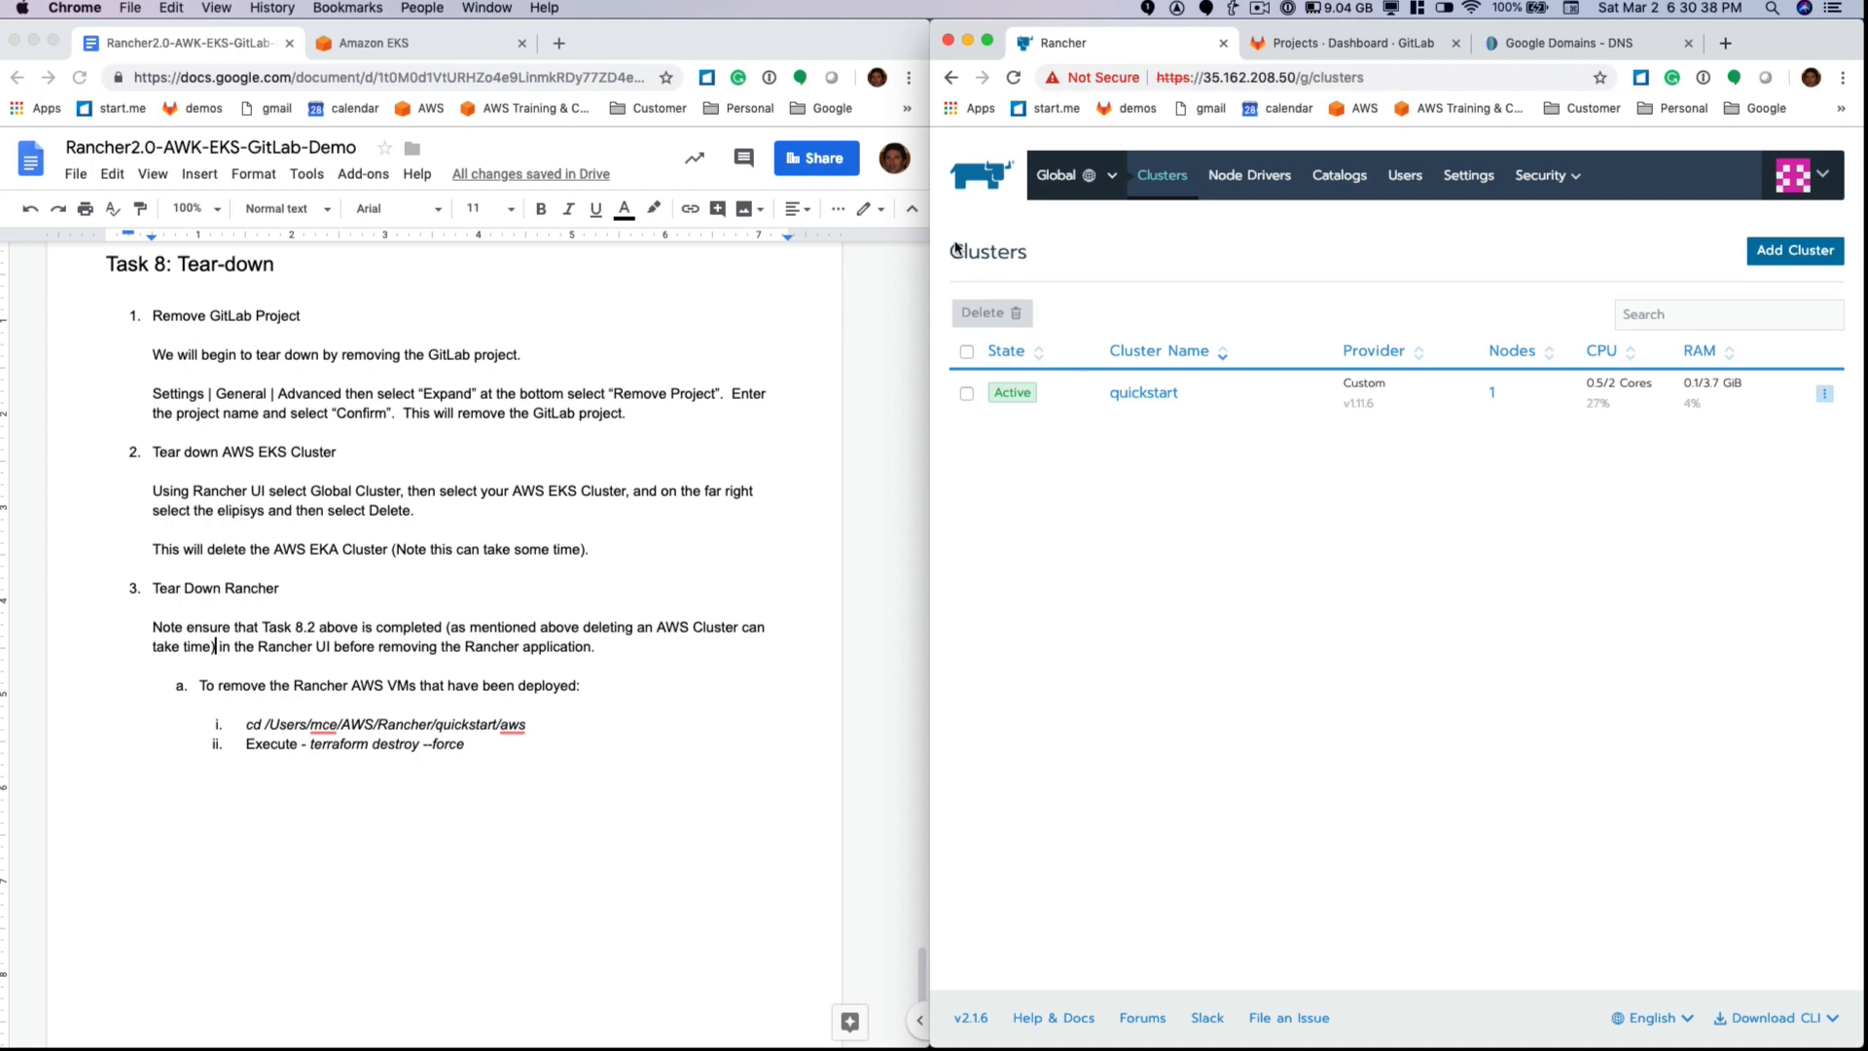
# Step: Check the Amazon EKS clusters list to confirm the cluster is gone
pyautogui.click(423, 47)
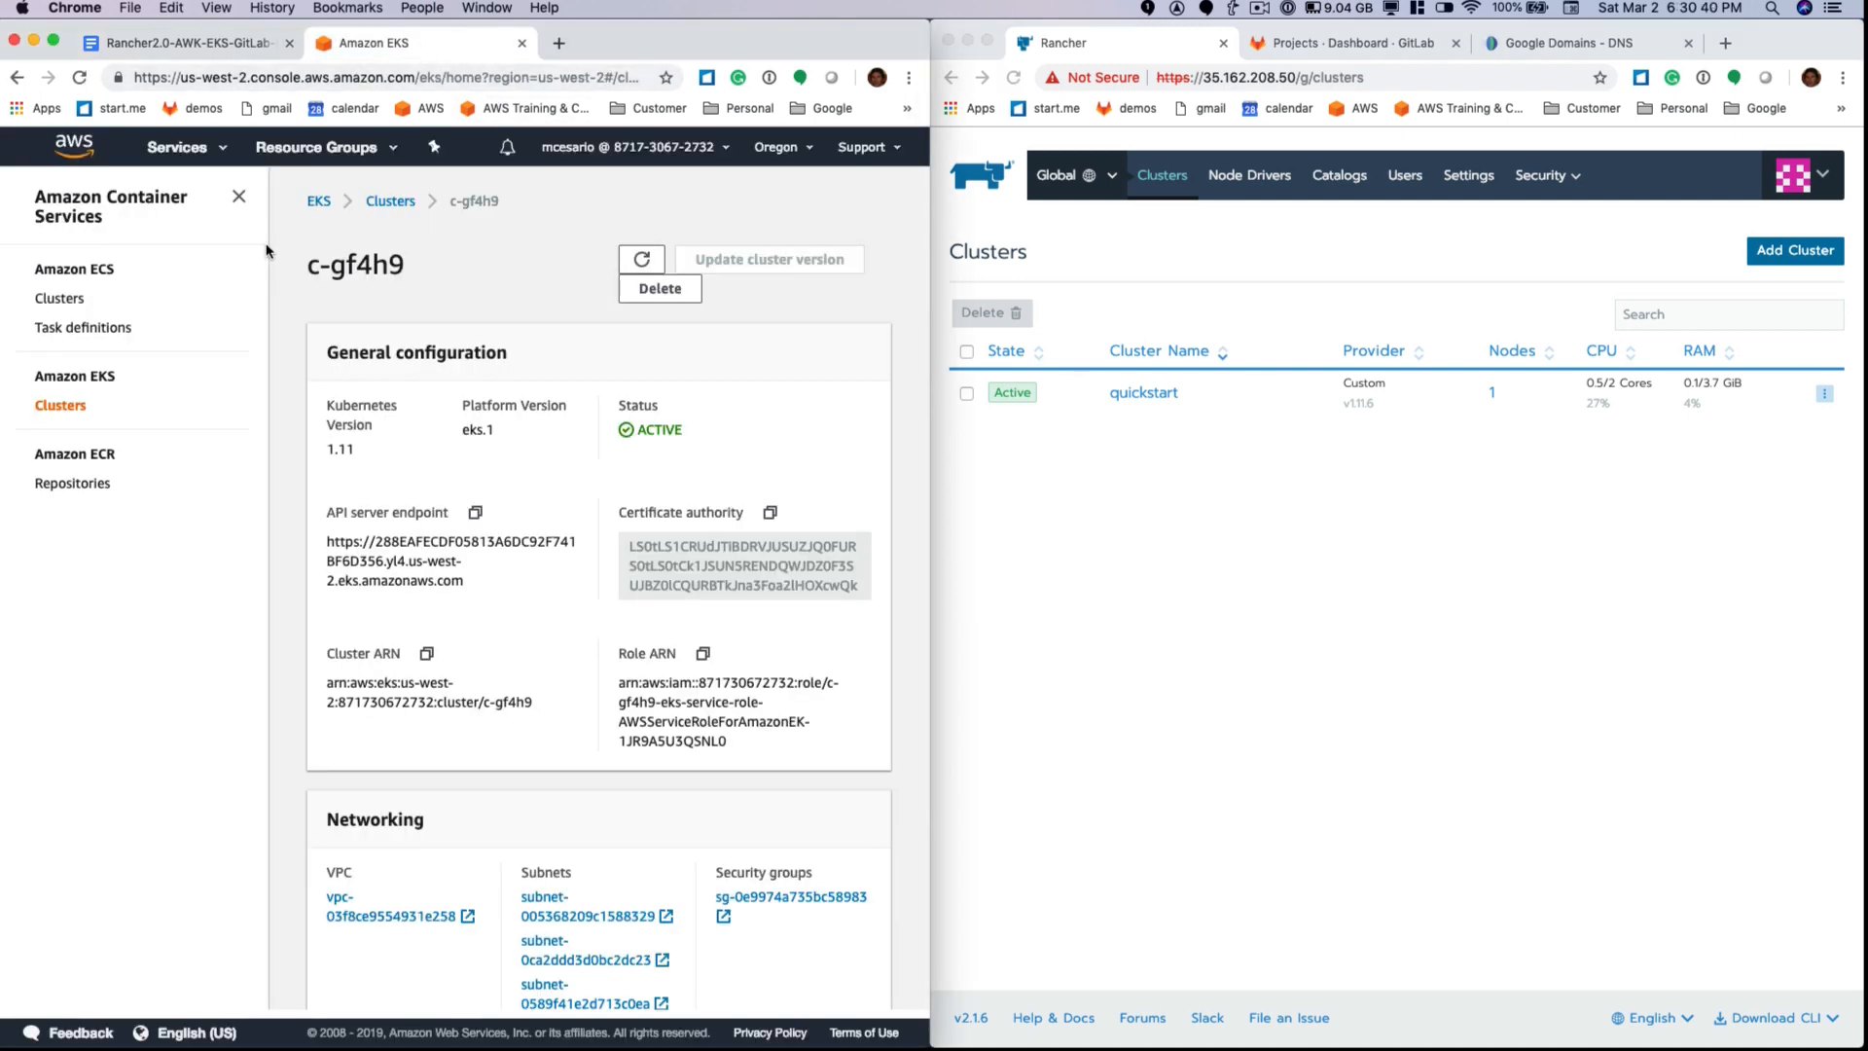
pyautogui.click(404, 203)
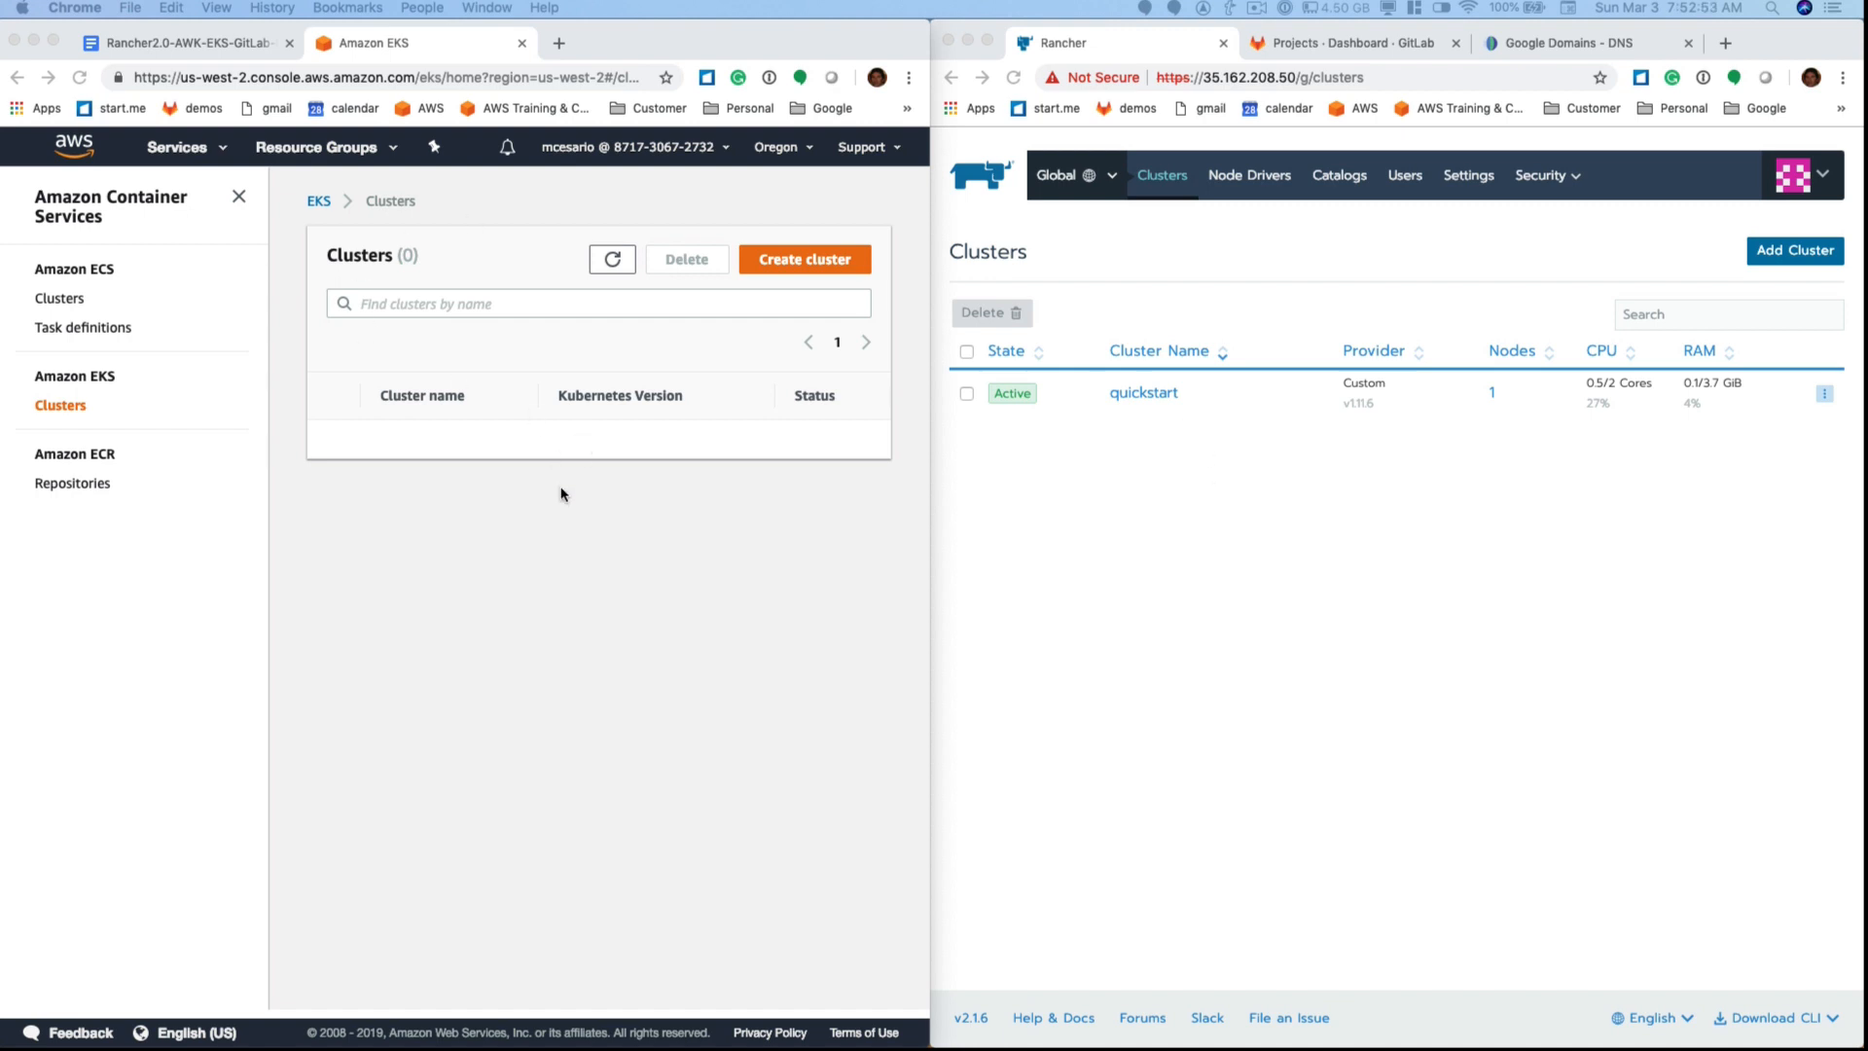
pyautogui.click(200, 44)
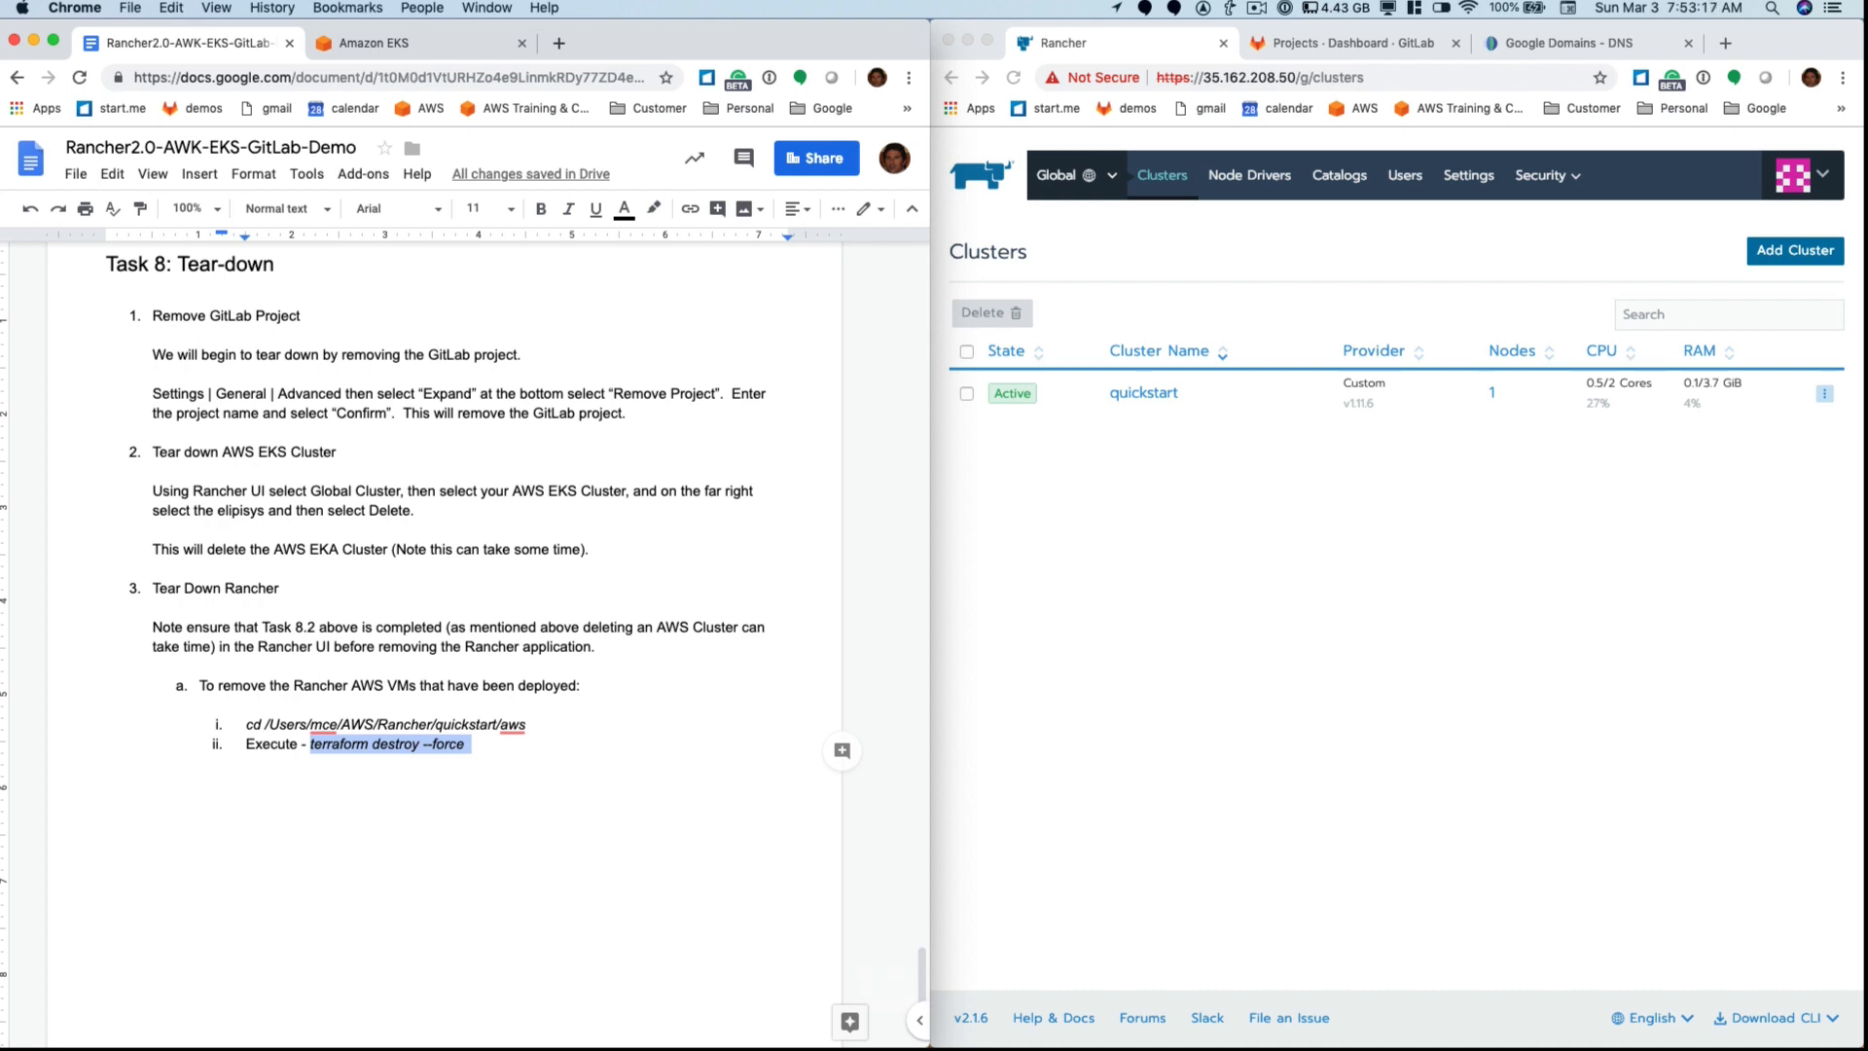
# Step: Show the running EC2 instances in the AWS console with the terminal on screen
pyautogui.press('super+Tab')
pyautogui.moveTo(1867, 340); pyautogui.dragTo(1738, 374)
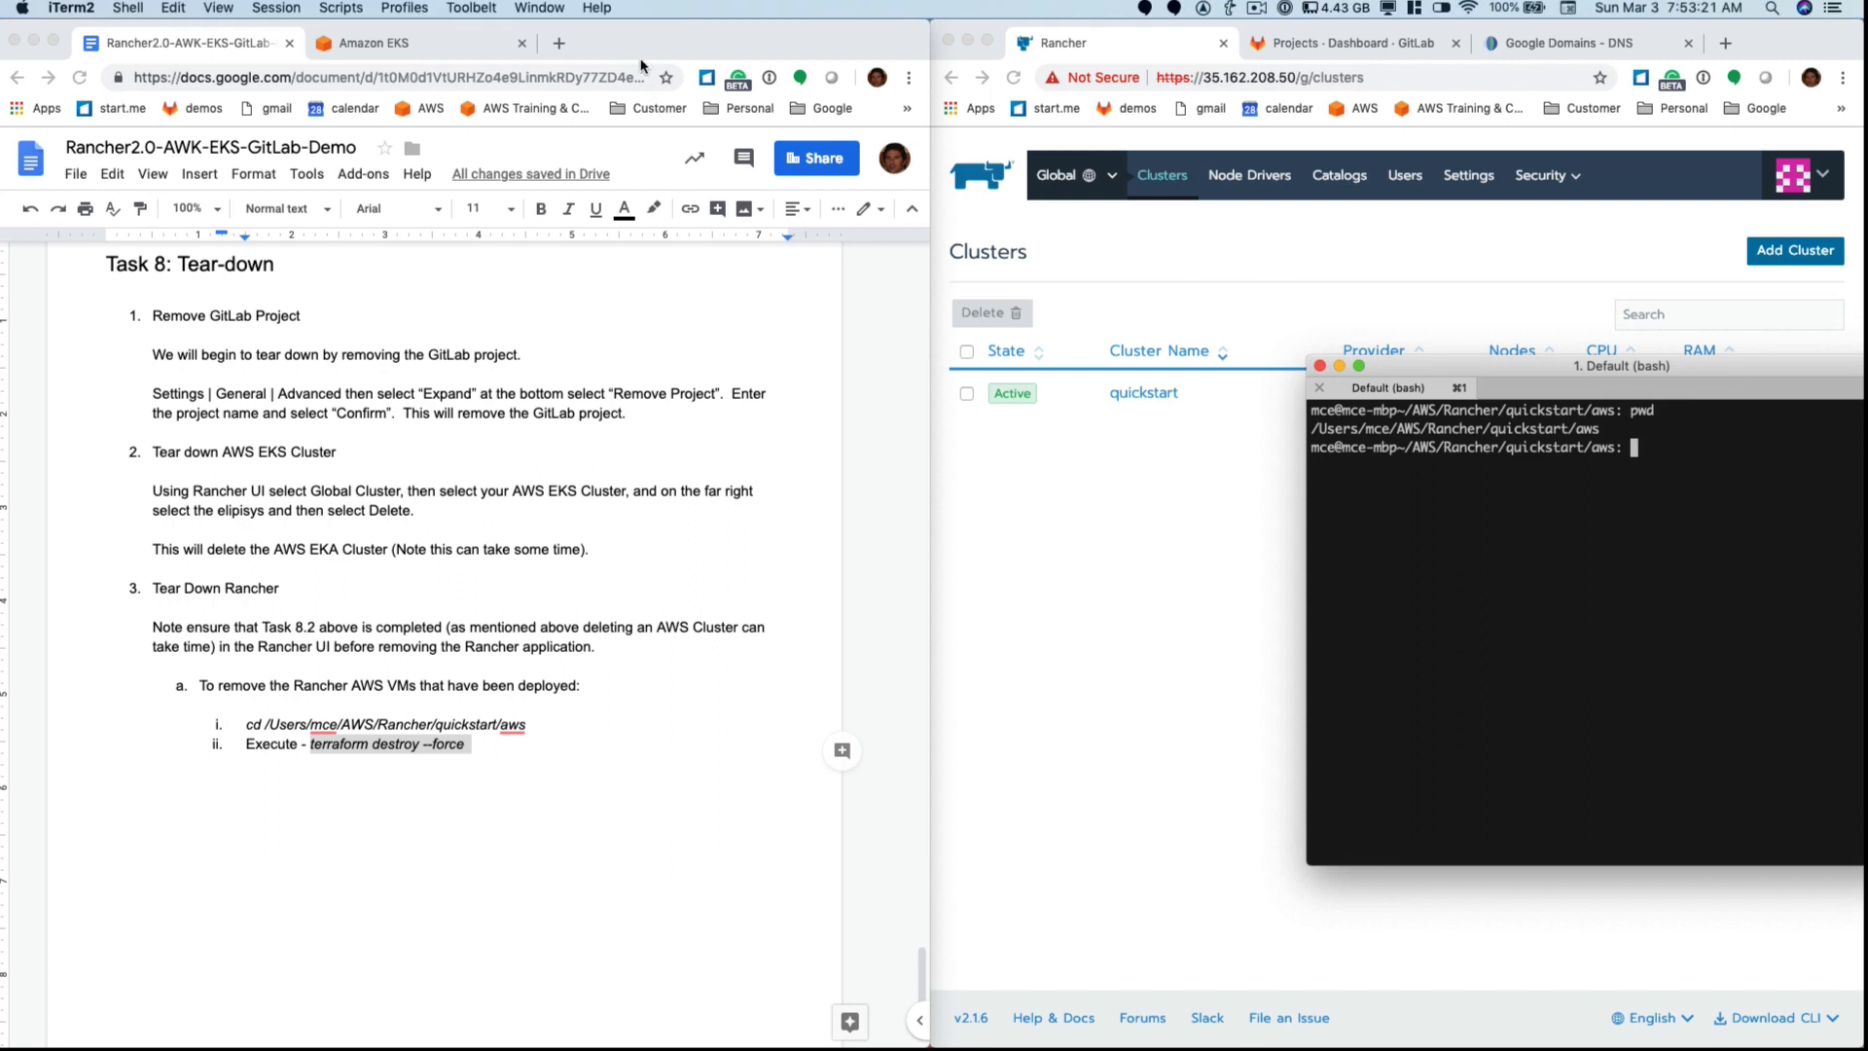
pyautogui.click(366, 48)
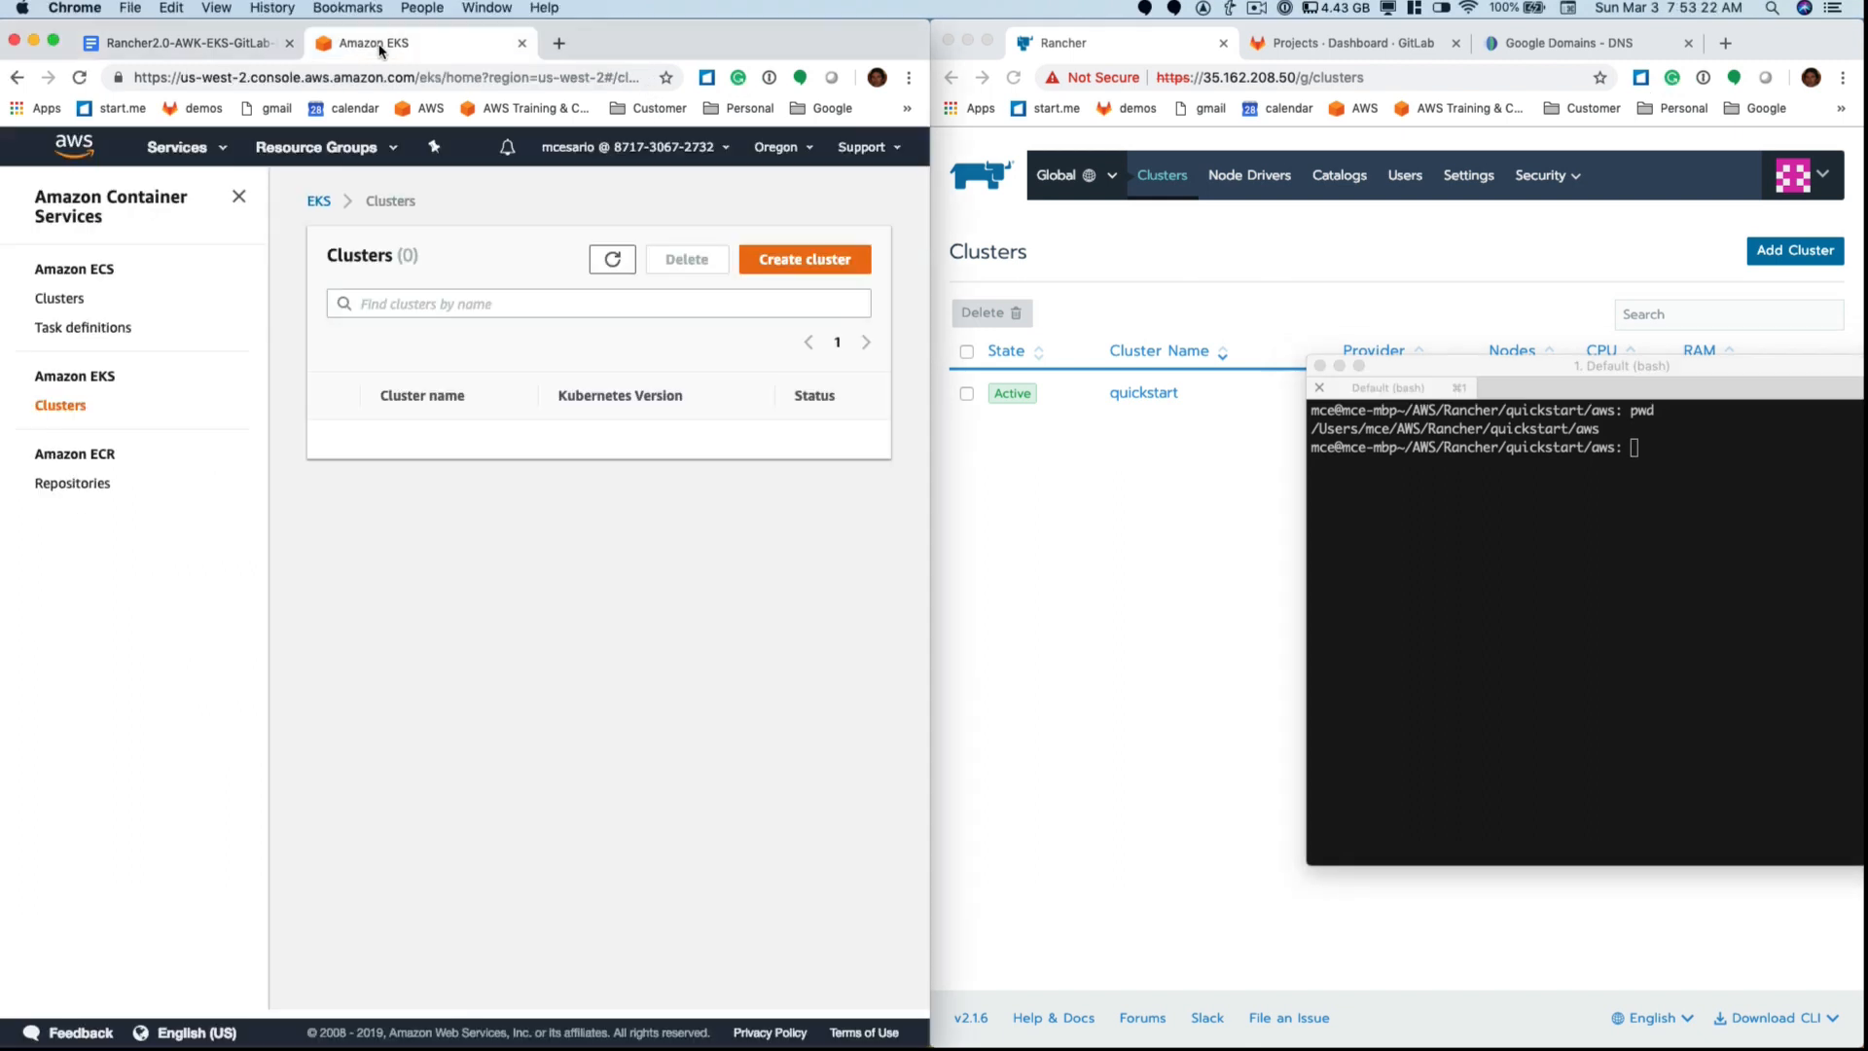
pyautogui.click(153, 152)
pyautogui.click(307, 303)
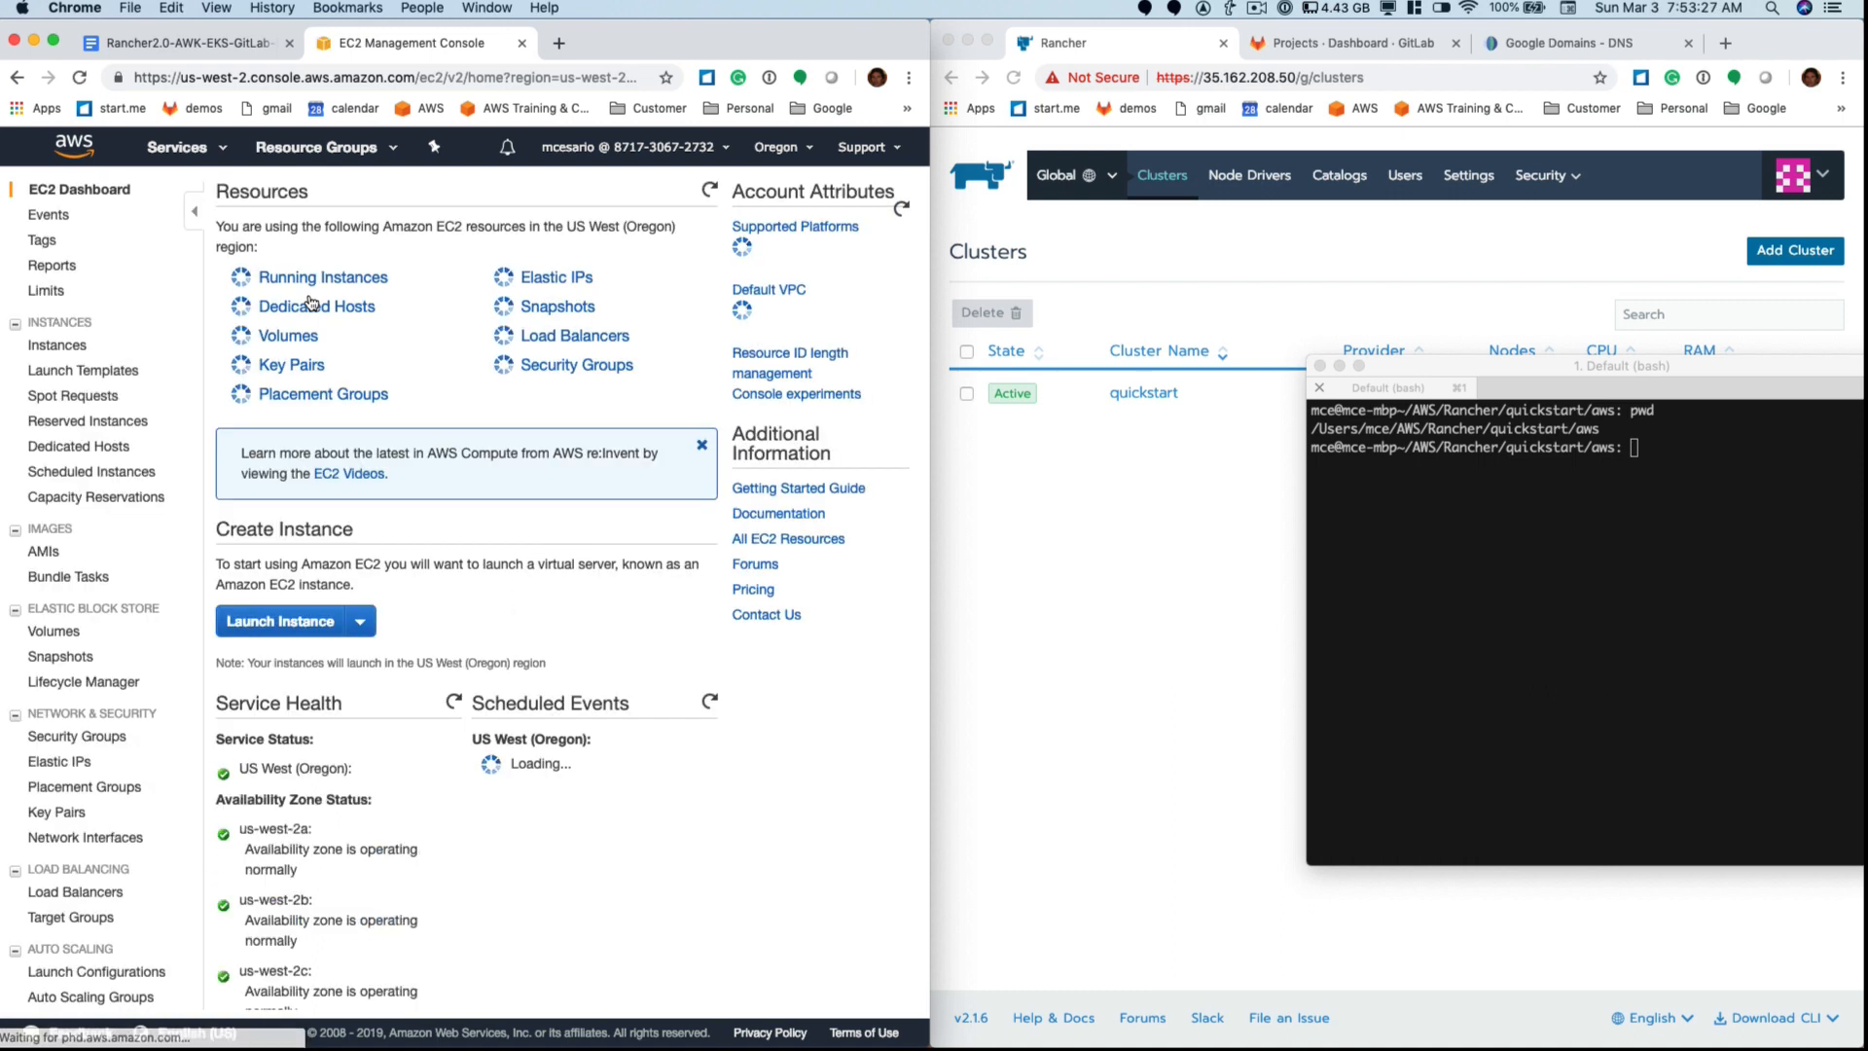
pyautogui.click(313, 281)
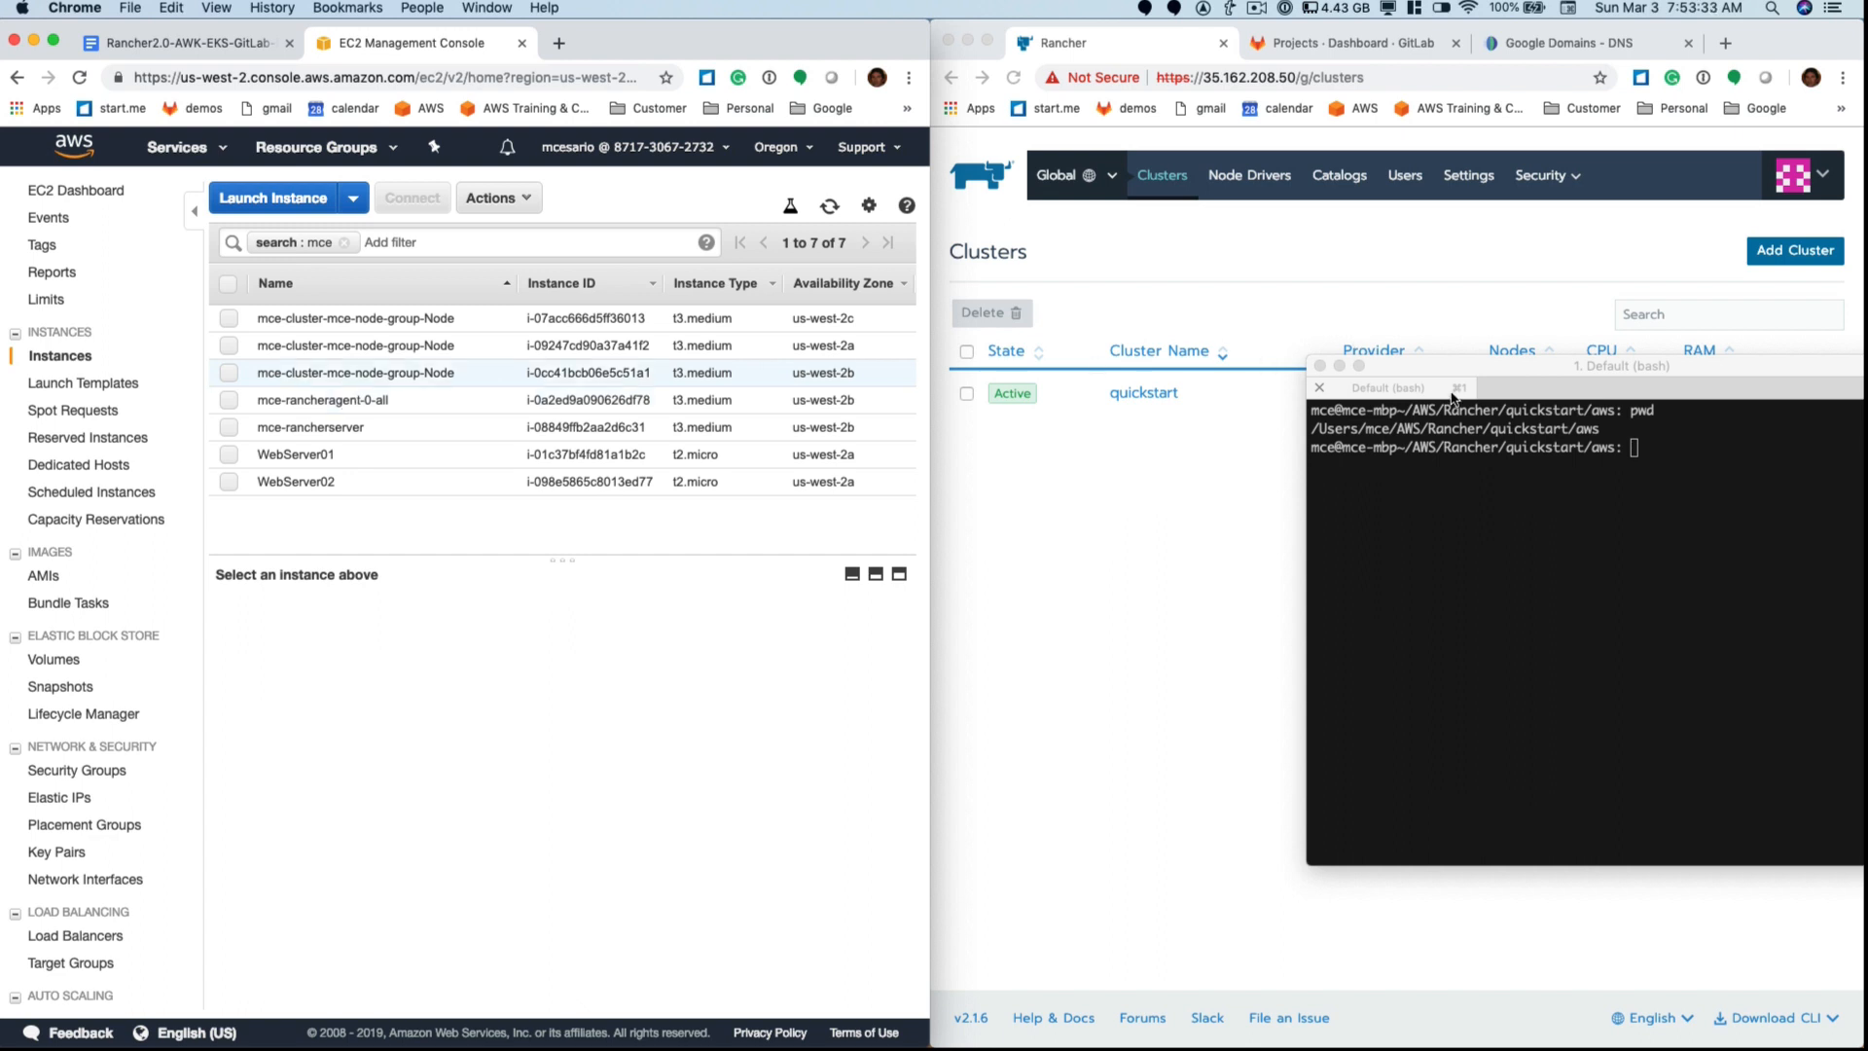
# Step: Run terraform destroy --force in the quickstart/aws folder
pyautogui.moveTo(1526, 377); pyautogui.dragTo(1338, 353)
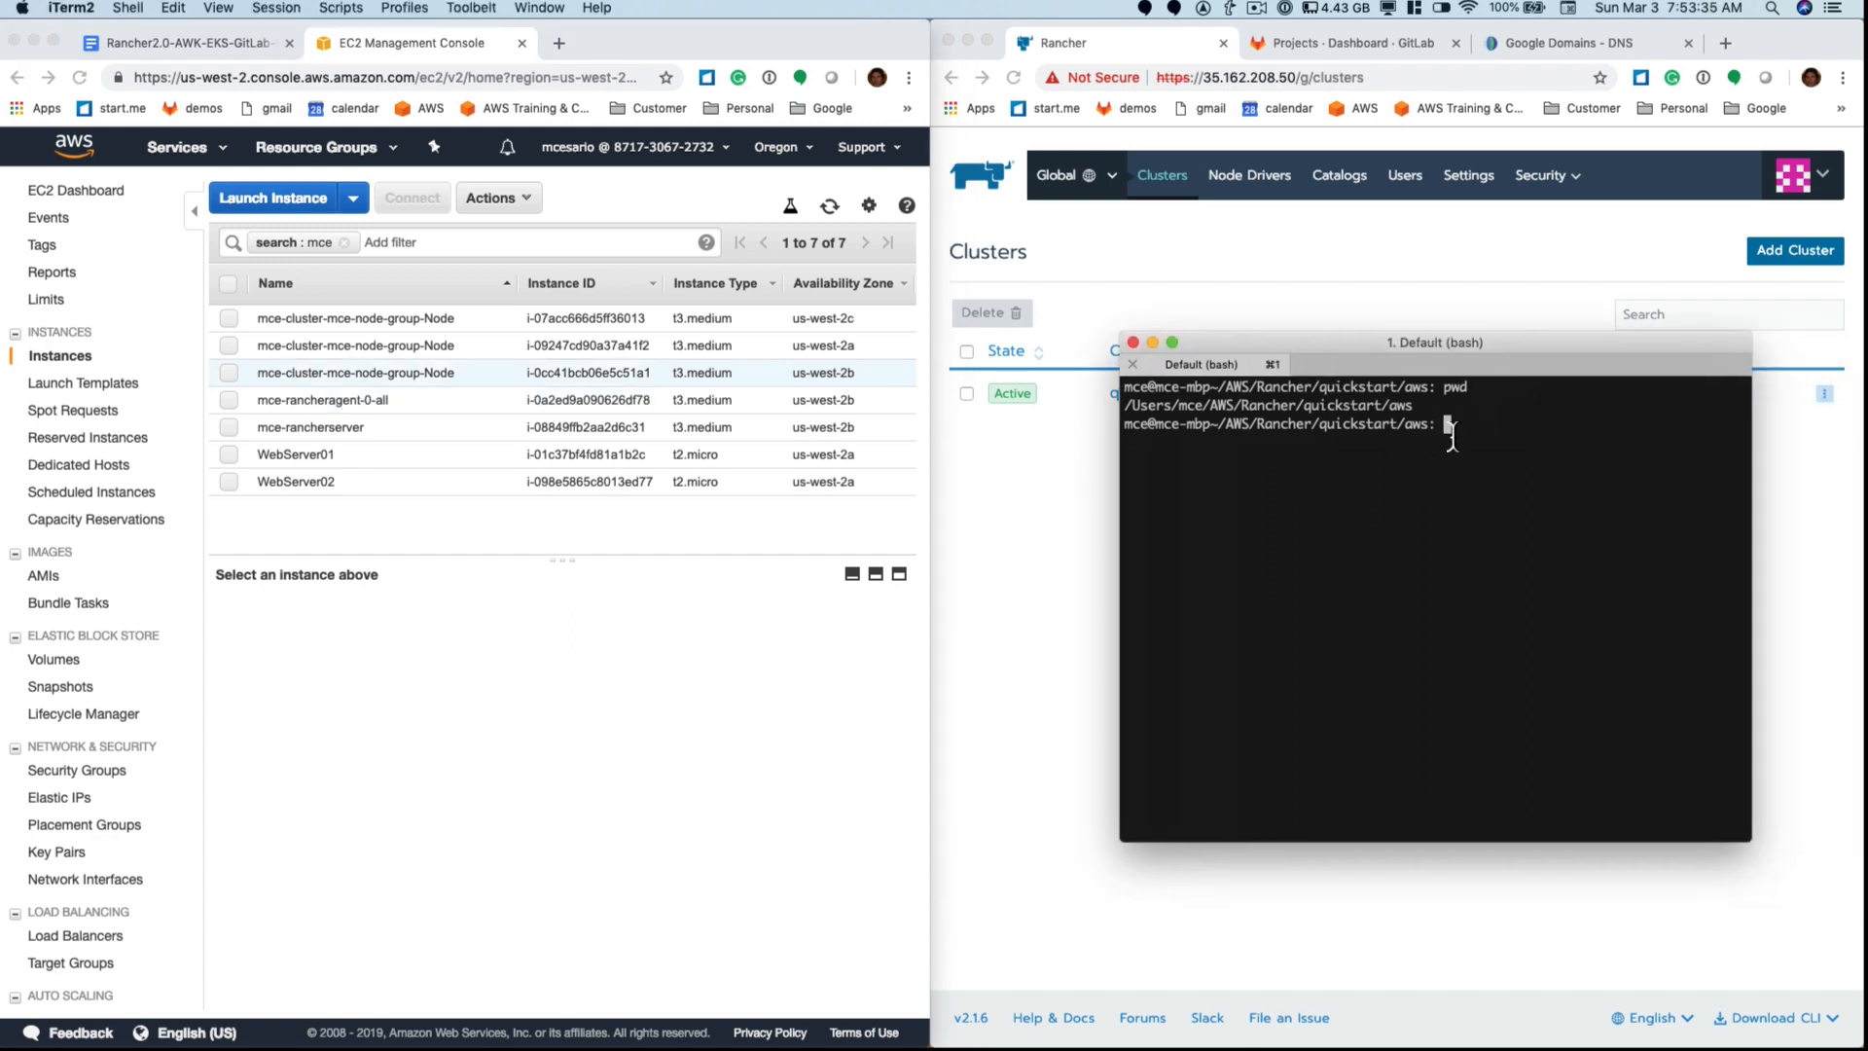
pyautogui.write('terraform destroy --force')
pyautogui.press('Return')
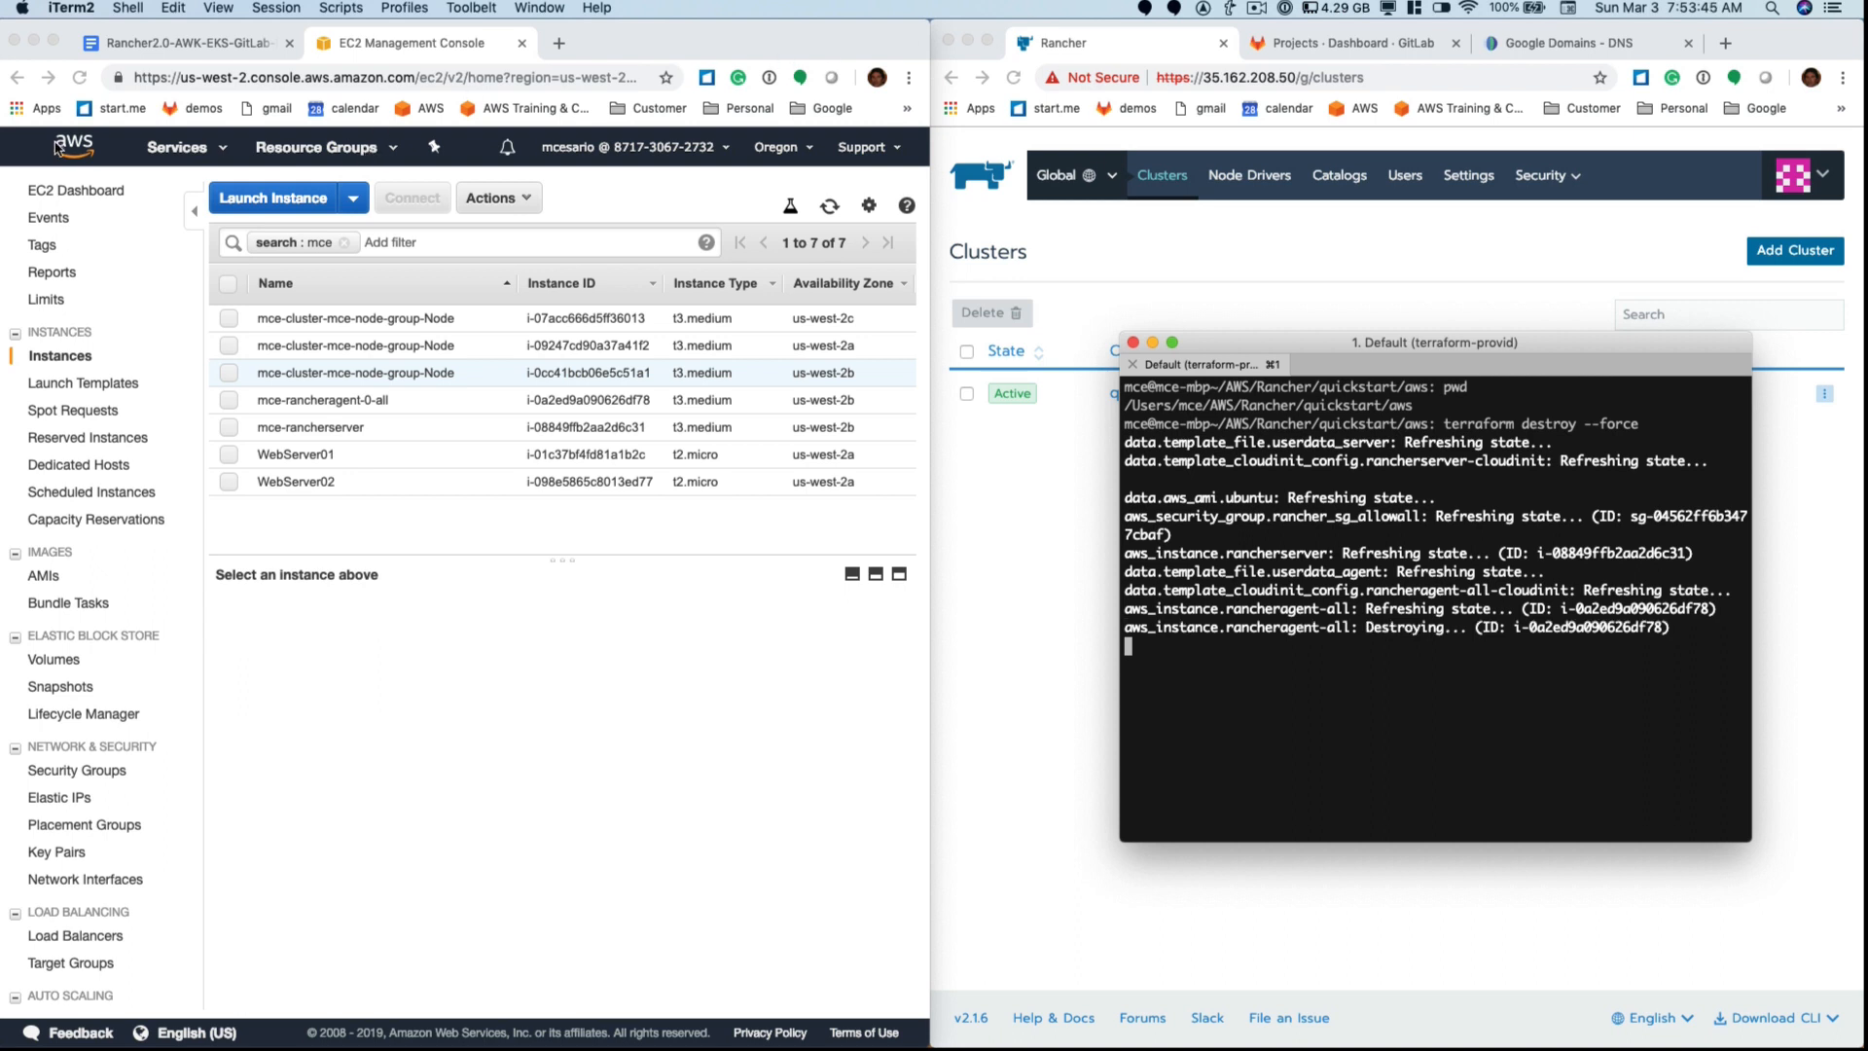
# Step: Refresh the EC2 Instances table until rancheragent-0-all shows terminated and rancherserver shutting down
pyautogui.click(830, 208)
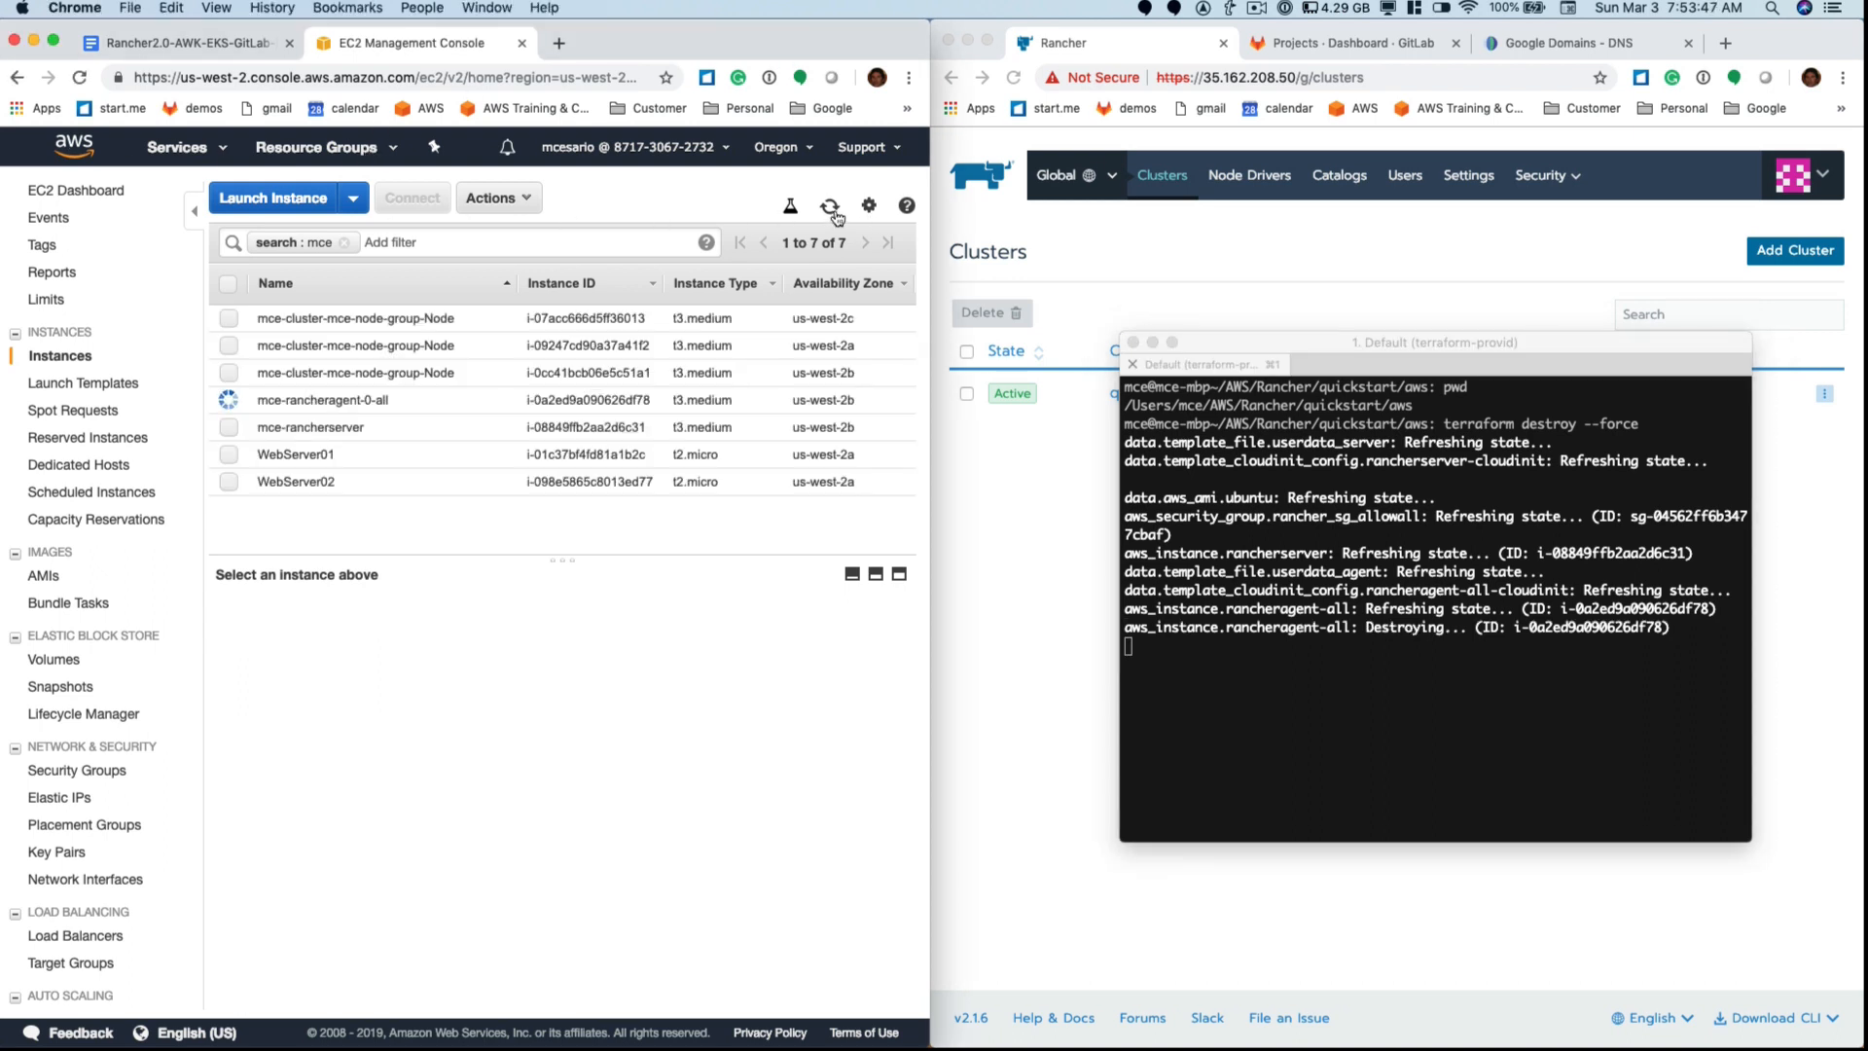
pyautogui.hscroll(5, 769, 426)
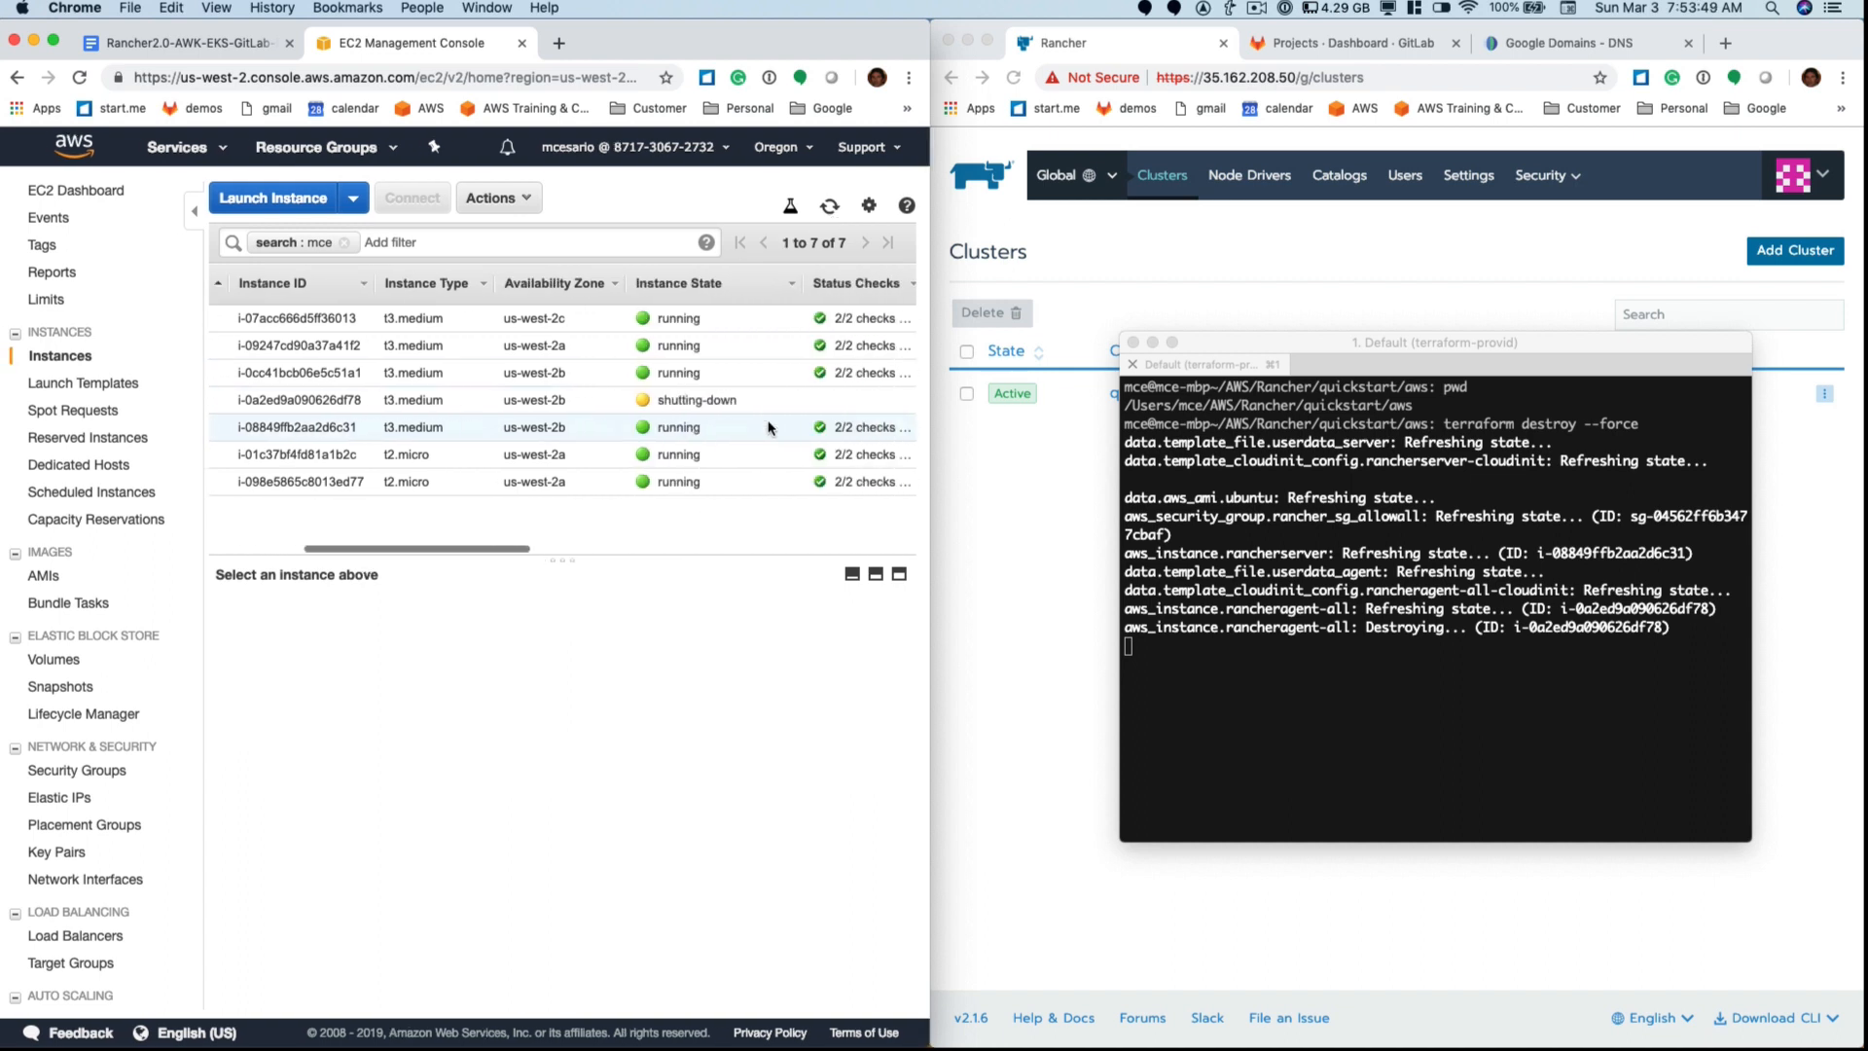
pyautogui.click(831, 210)
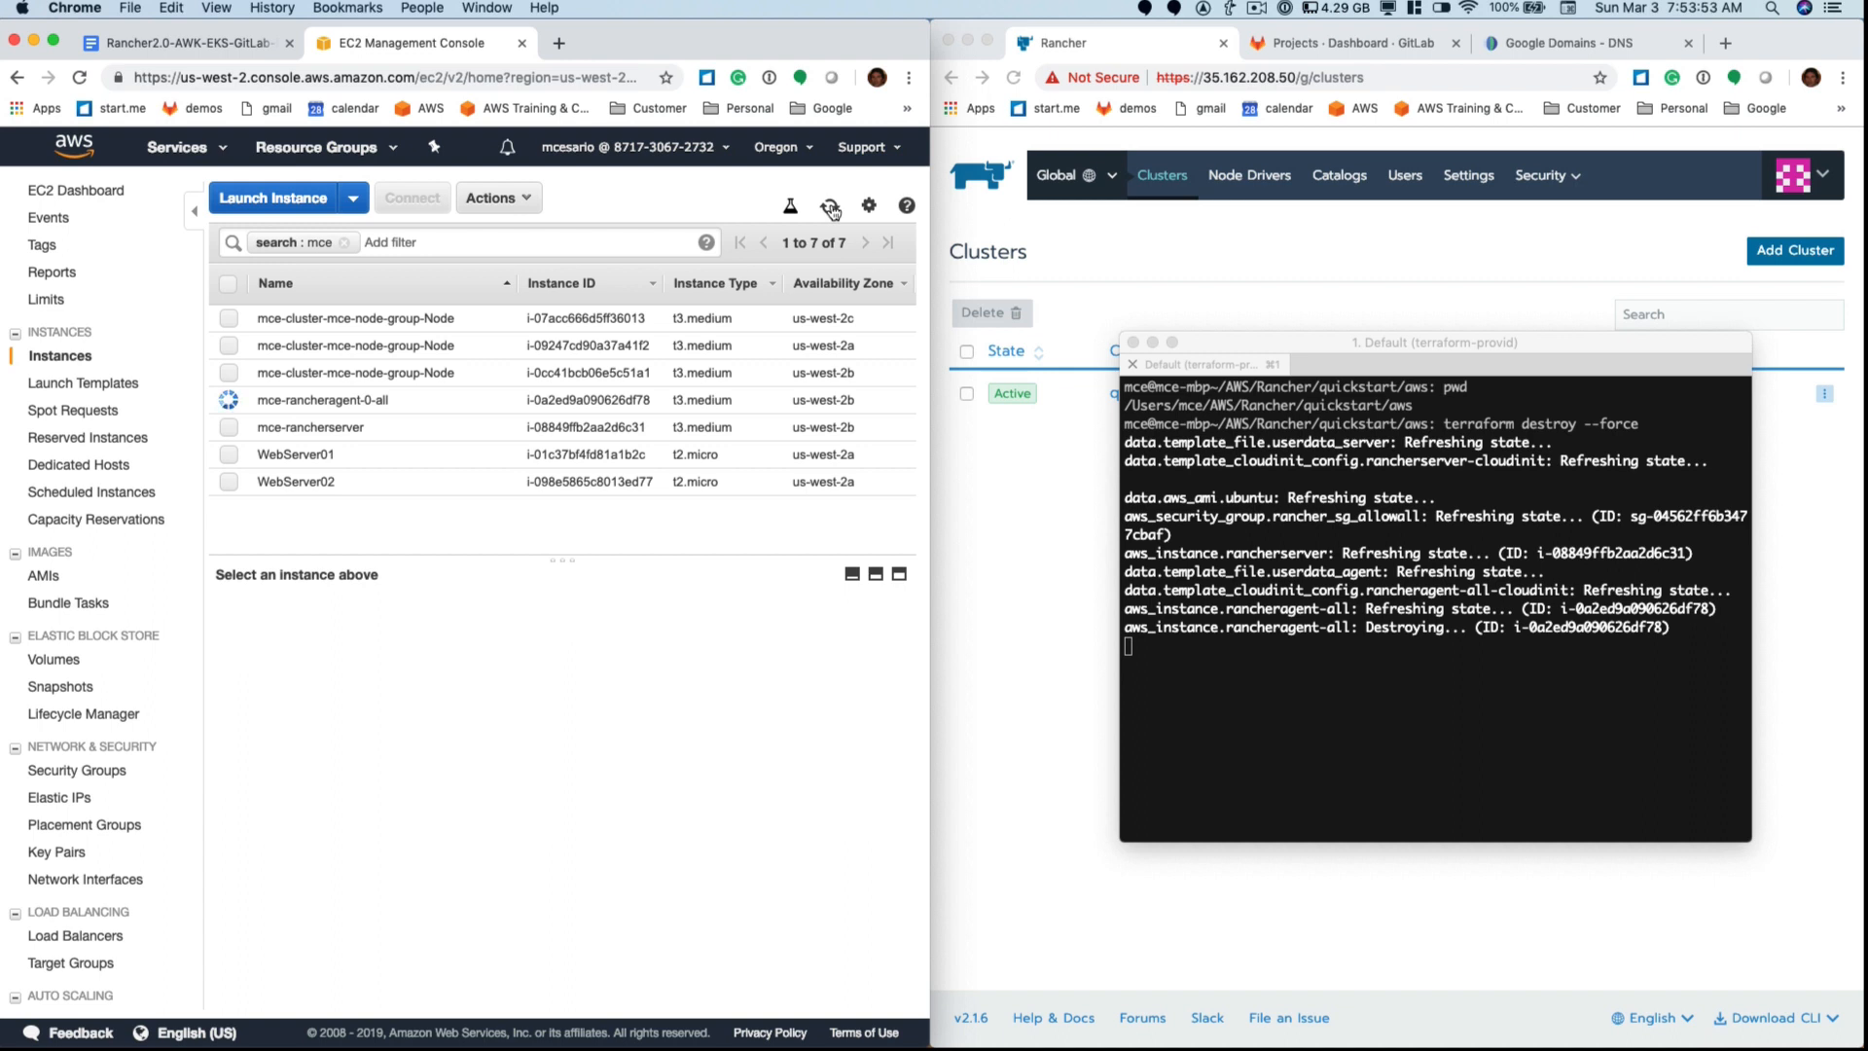
pyautogui.hscroll(-1, 316, 425)
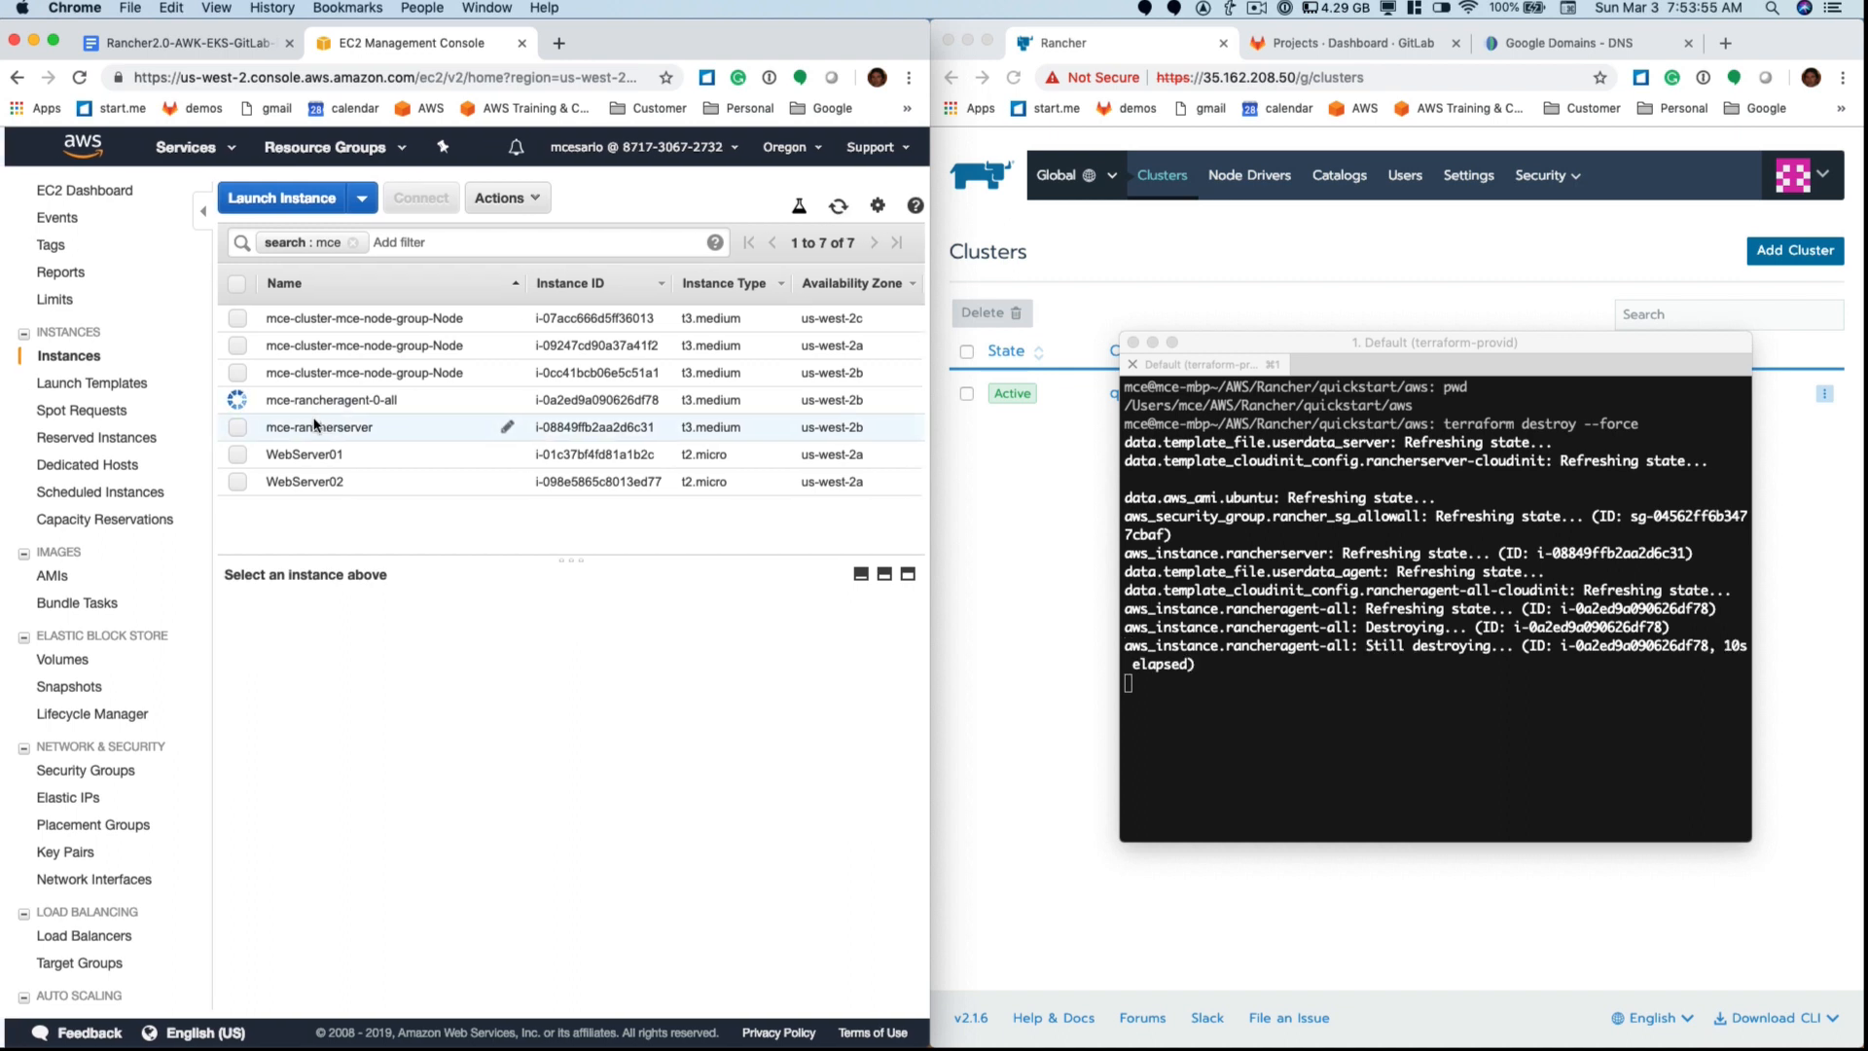
pyautogui.hscroll(3, 315, 426)
pyautogui.hscroll(-3, 315, 425)
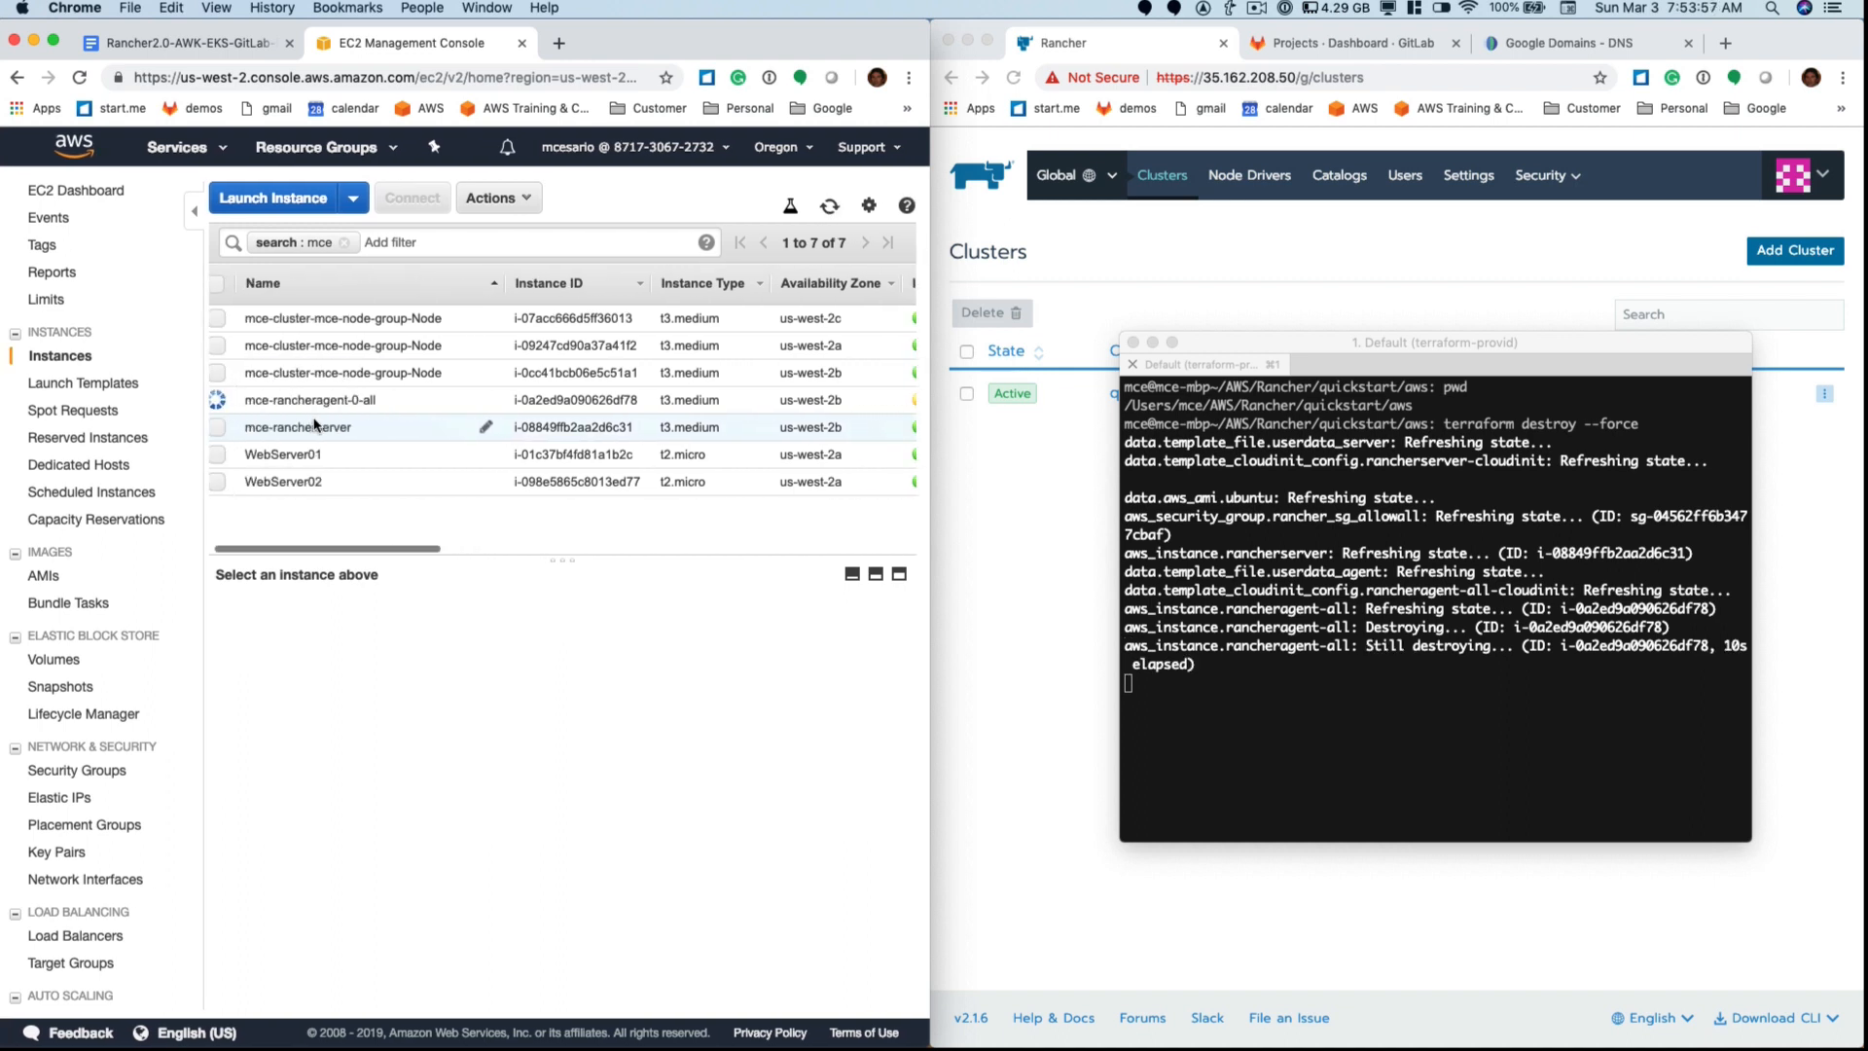
pyautogui.hscroll(-1, 315, 425)
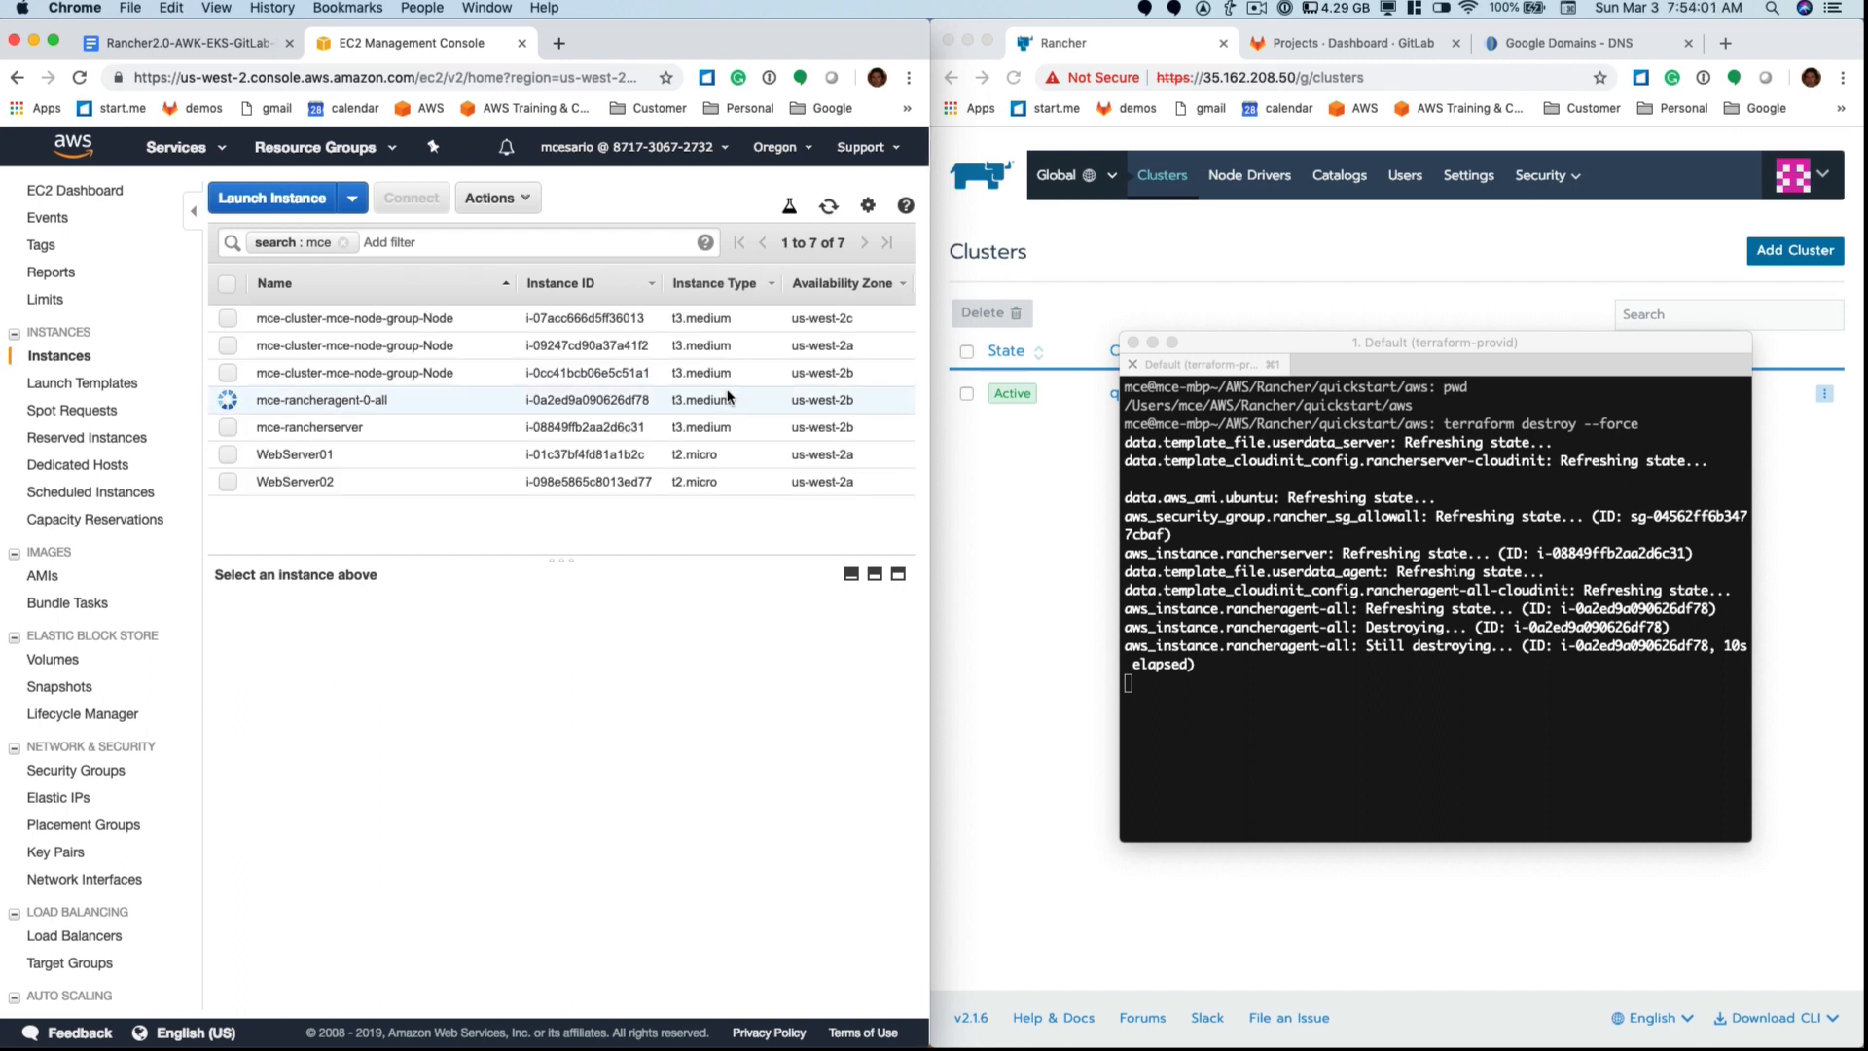
pyautogui.hscroll(5, 728, 396)
pyautogui.hscroll(-6, 728, 396)
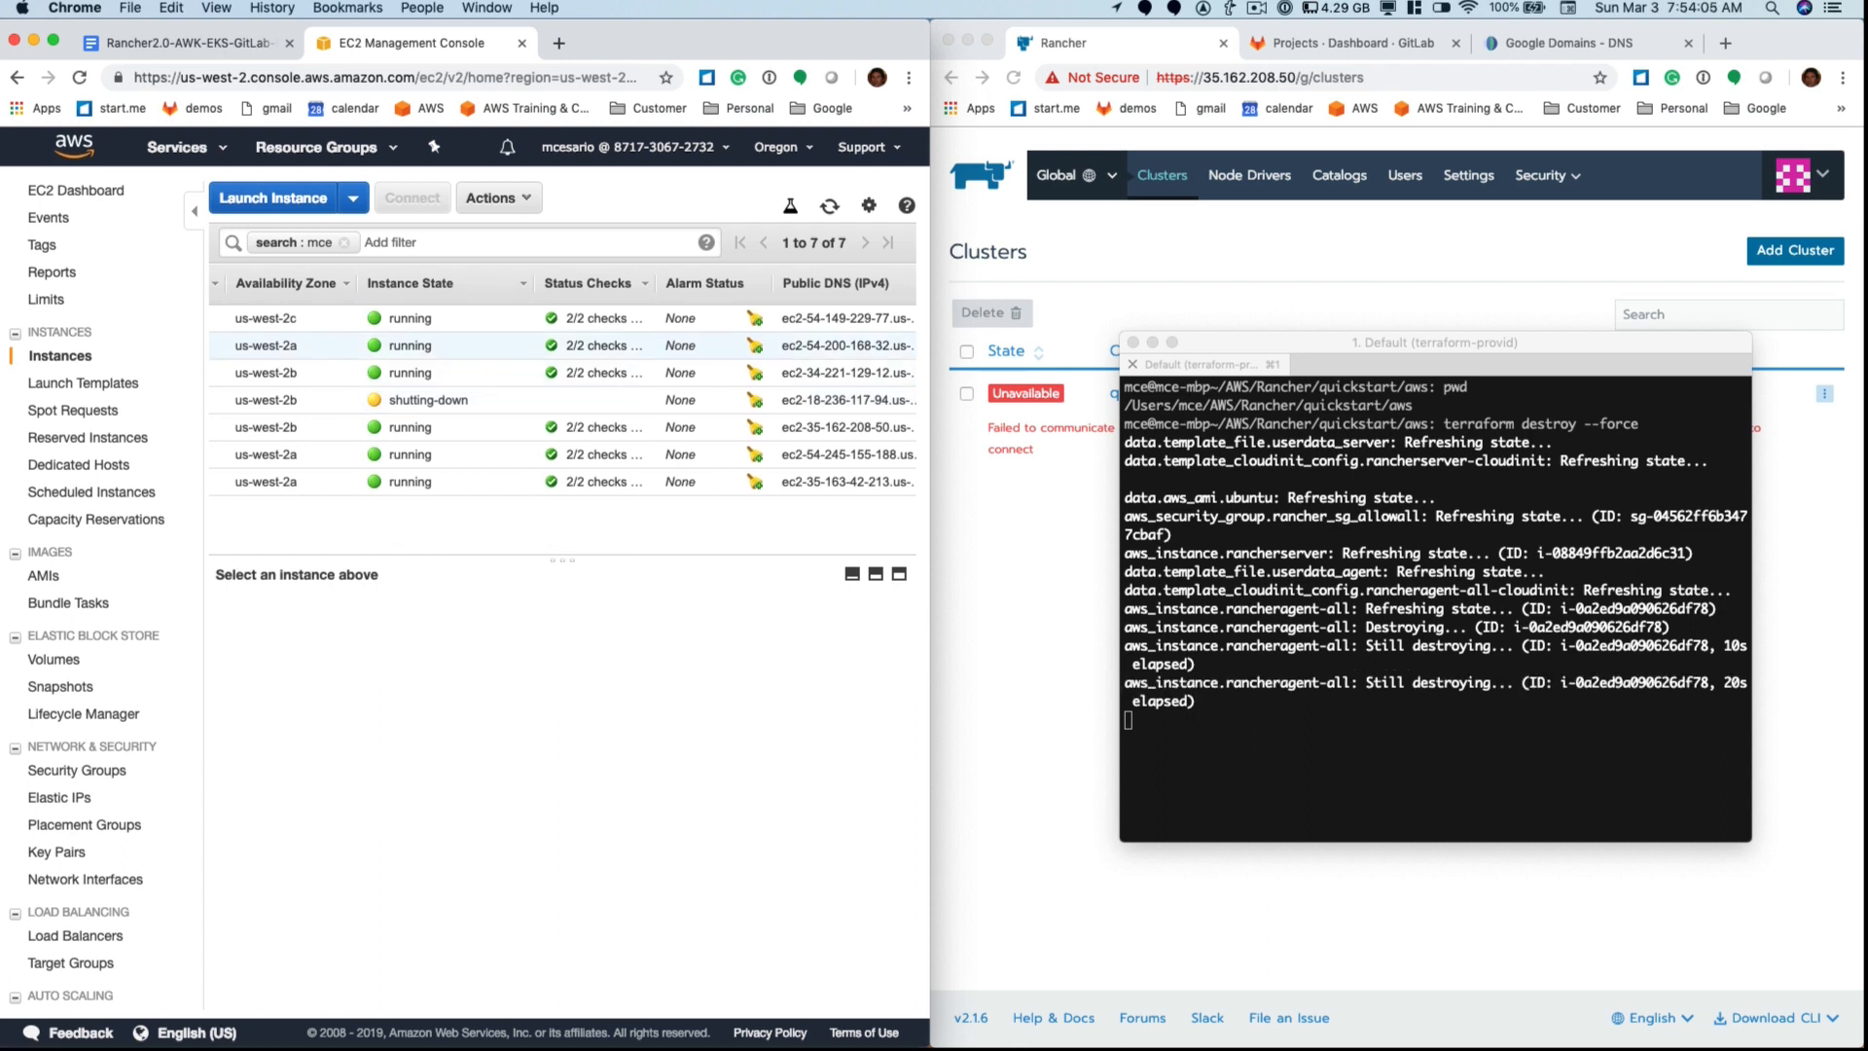
pyautogui.click(1256, 8)
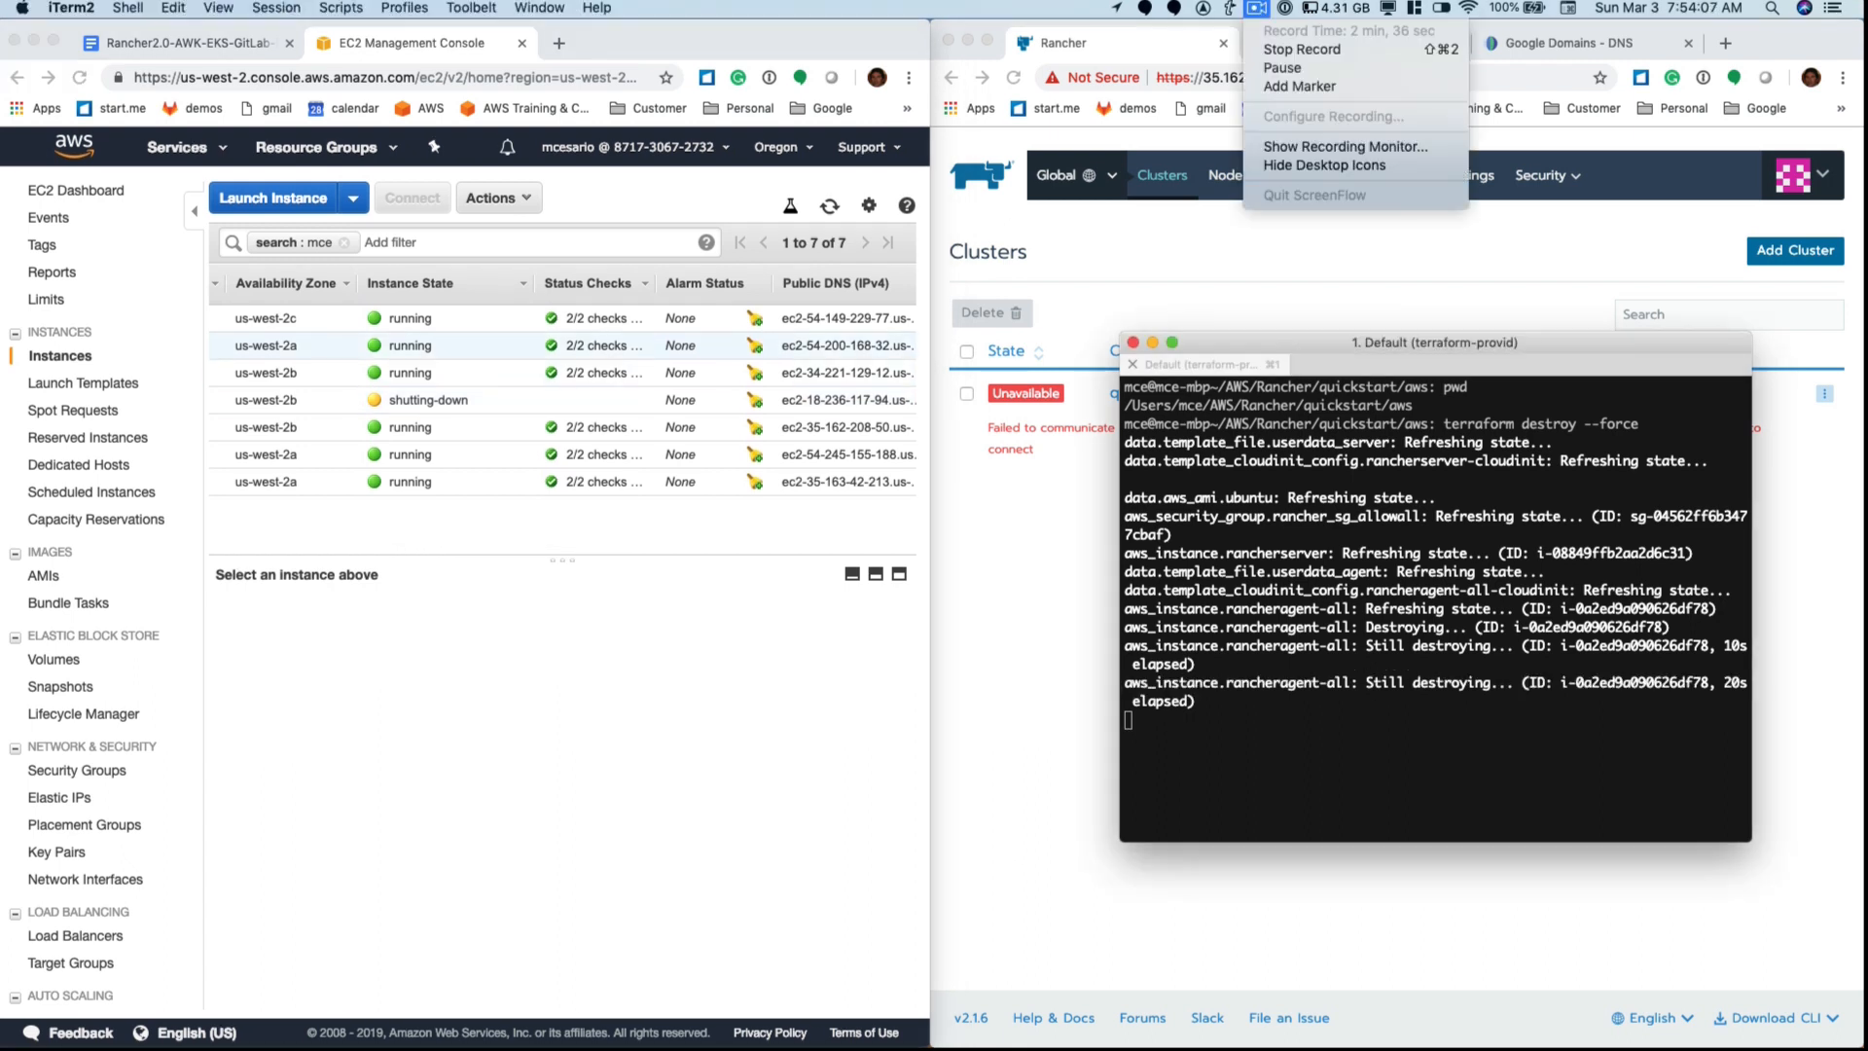
pyautogui.press('Escape')
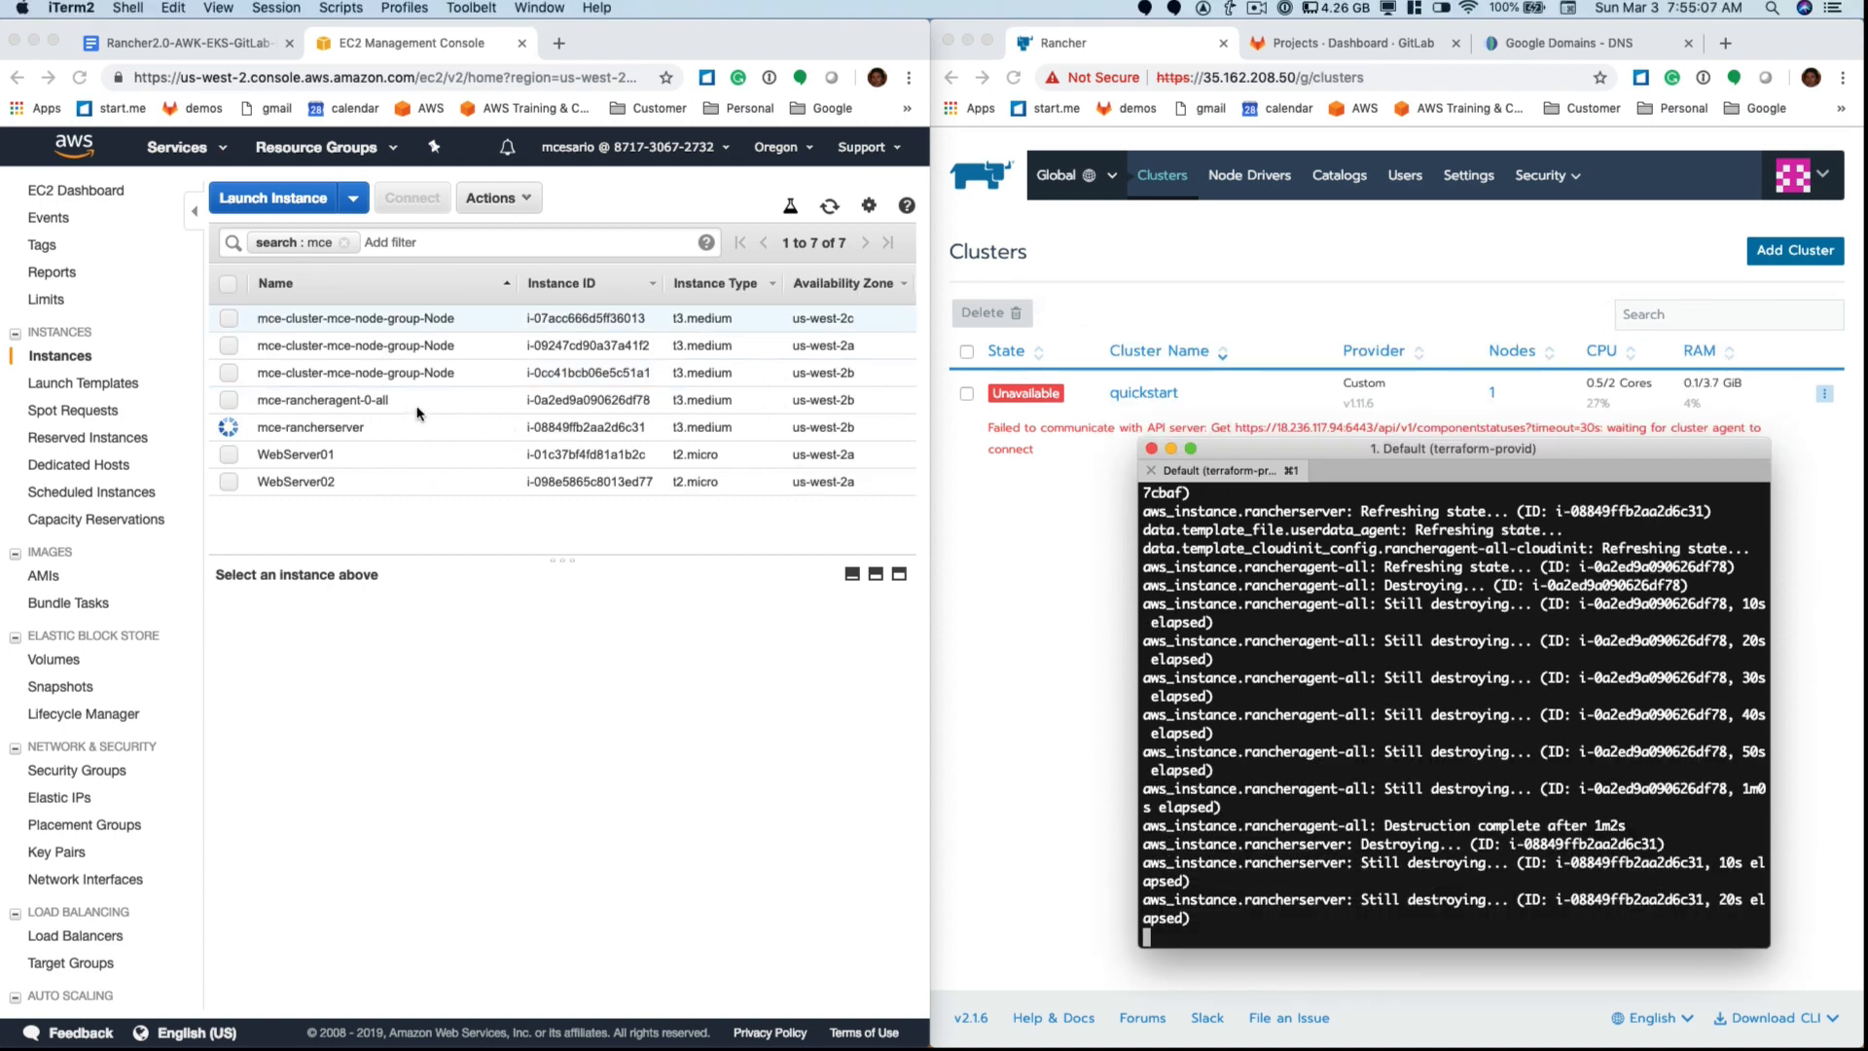
# Step: Reload the Rancher clusters page to see the quickstart cluster reported as Unavailable
pyautogui.hscroll(3, 414, 419)
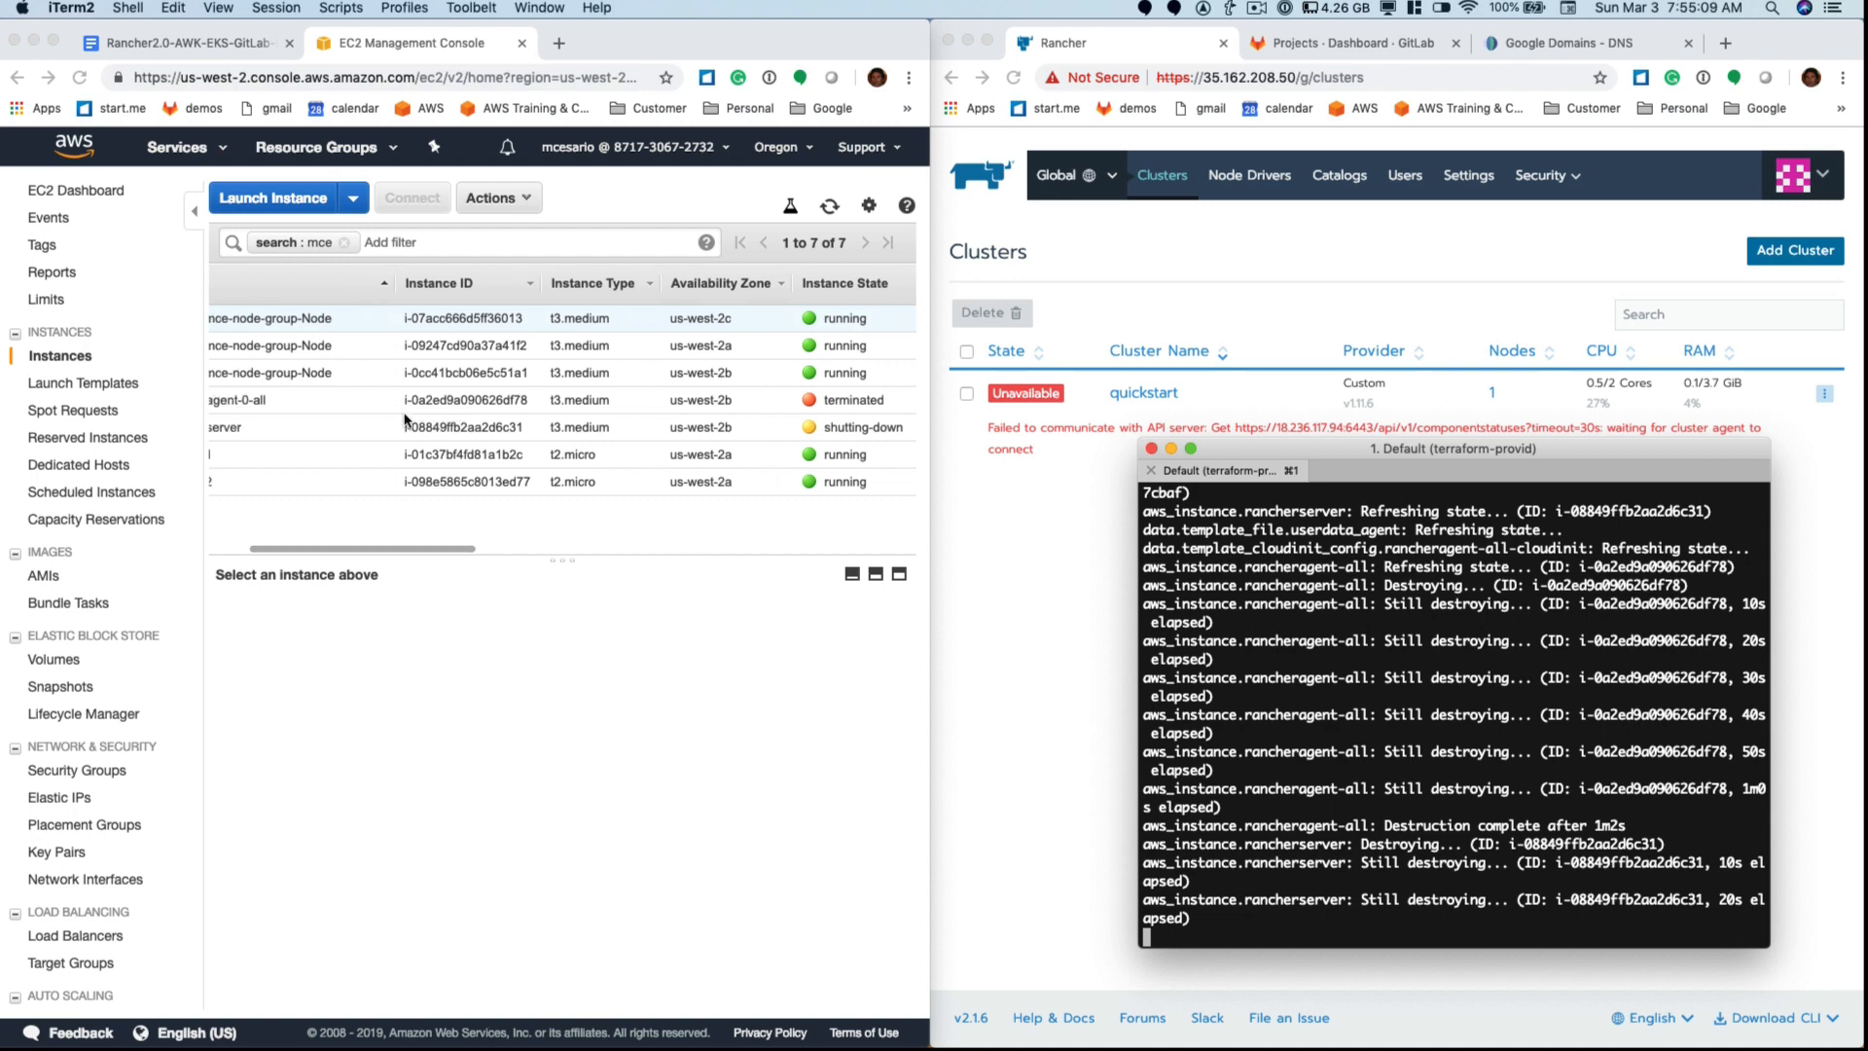
pyautogui.hscroll(-2, 418, 412)
pyautogui.click(1079, 541)
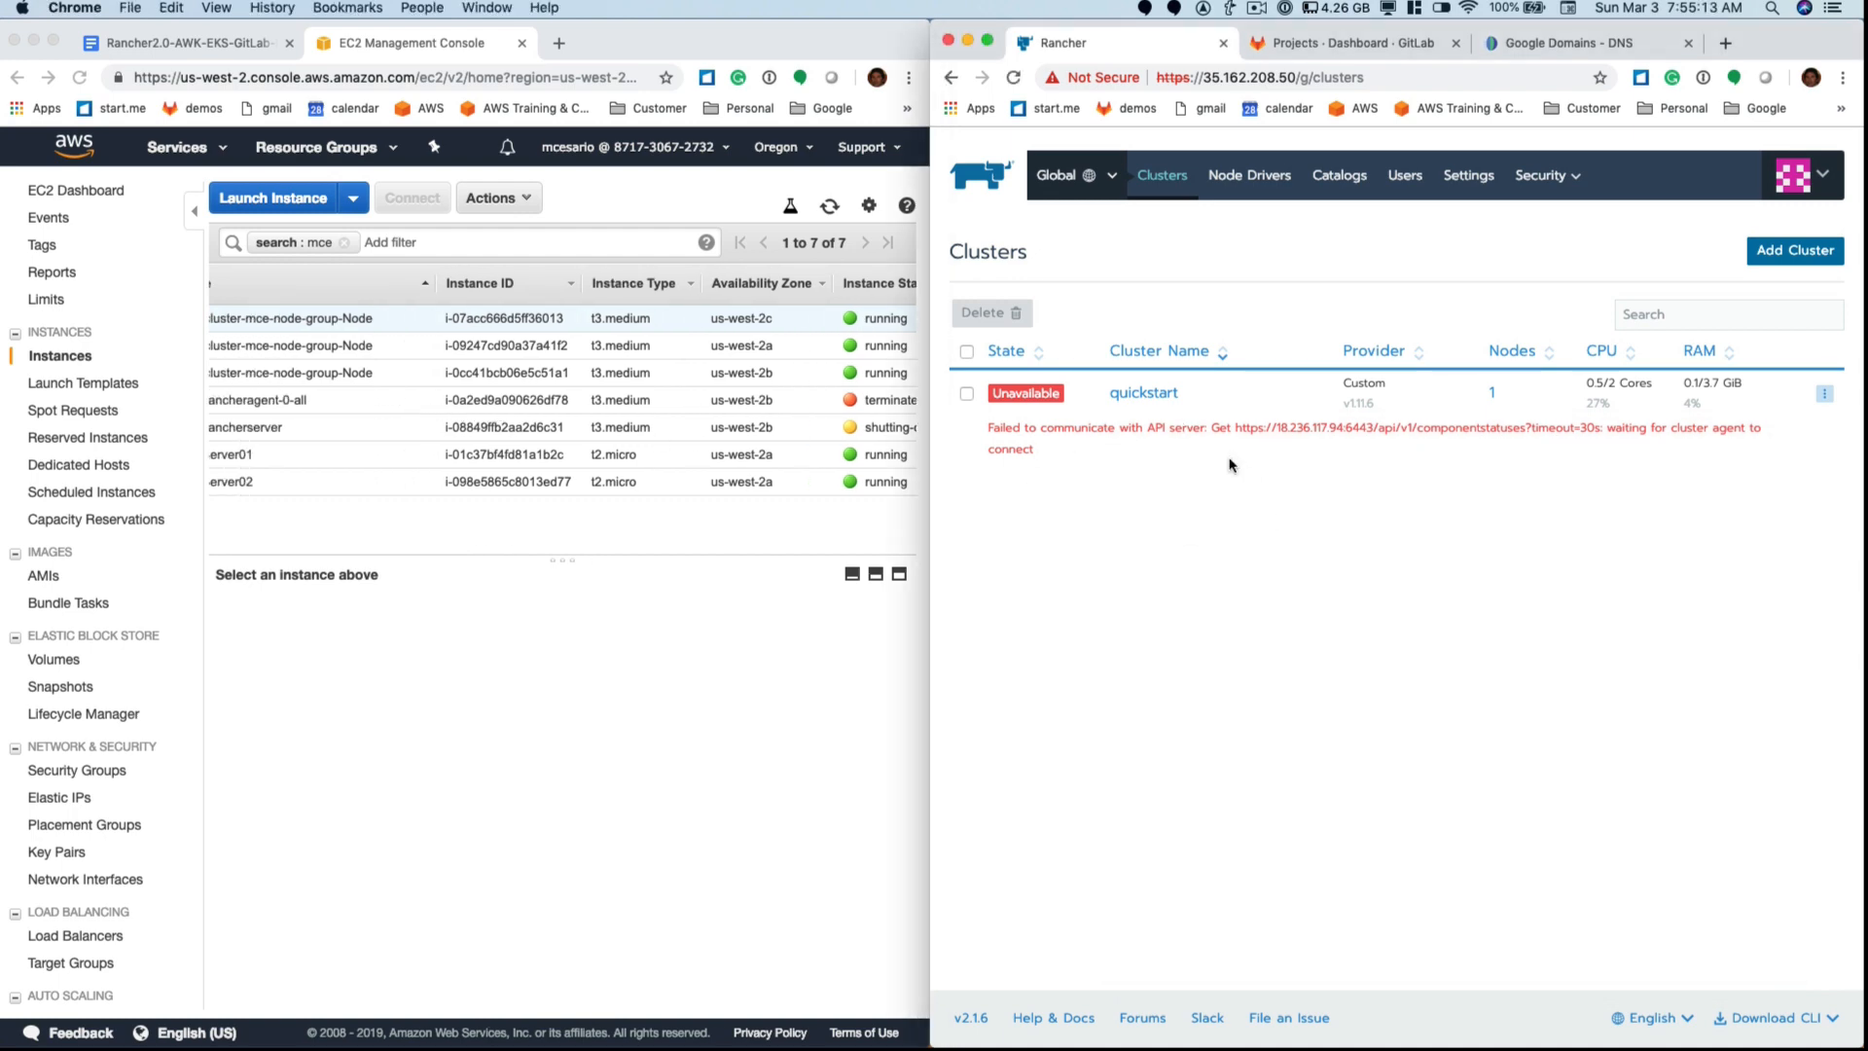
pyautogui.click(1013, 79)
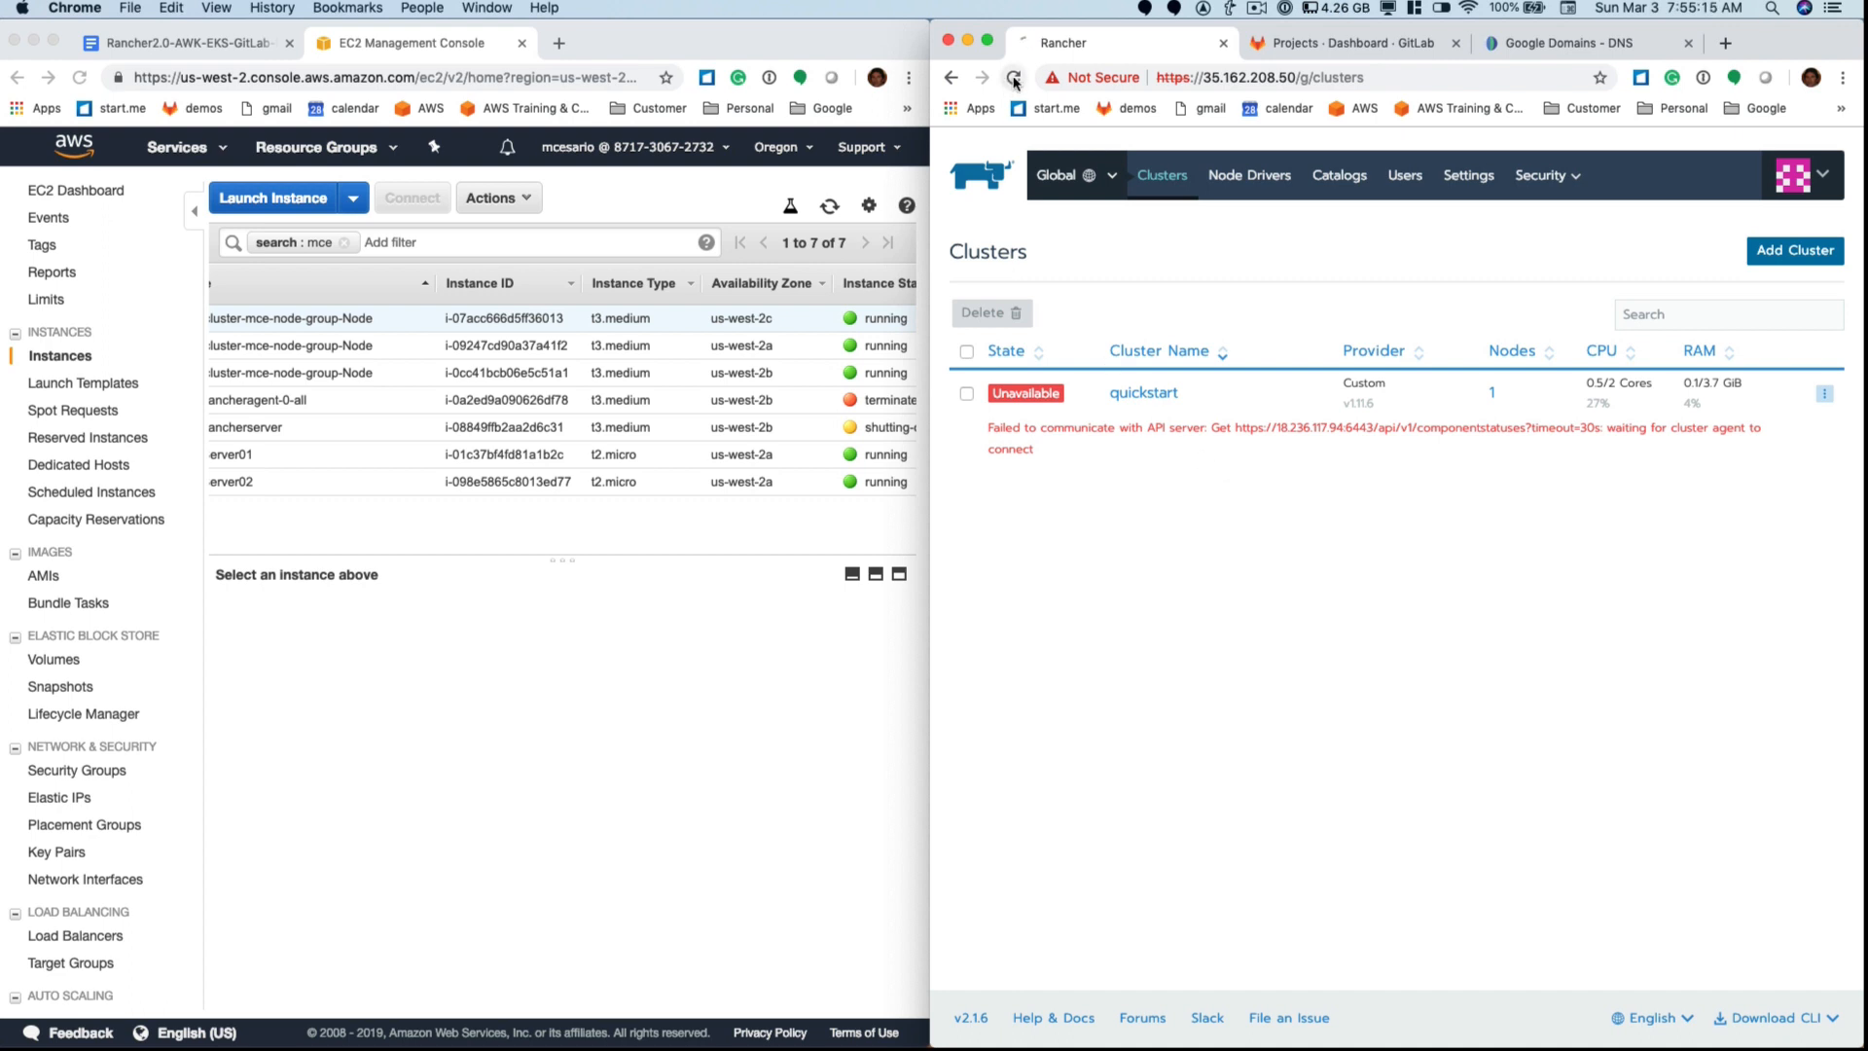